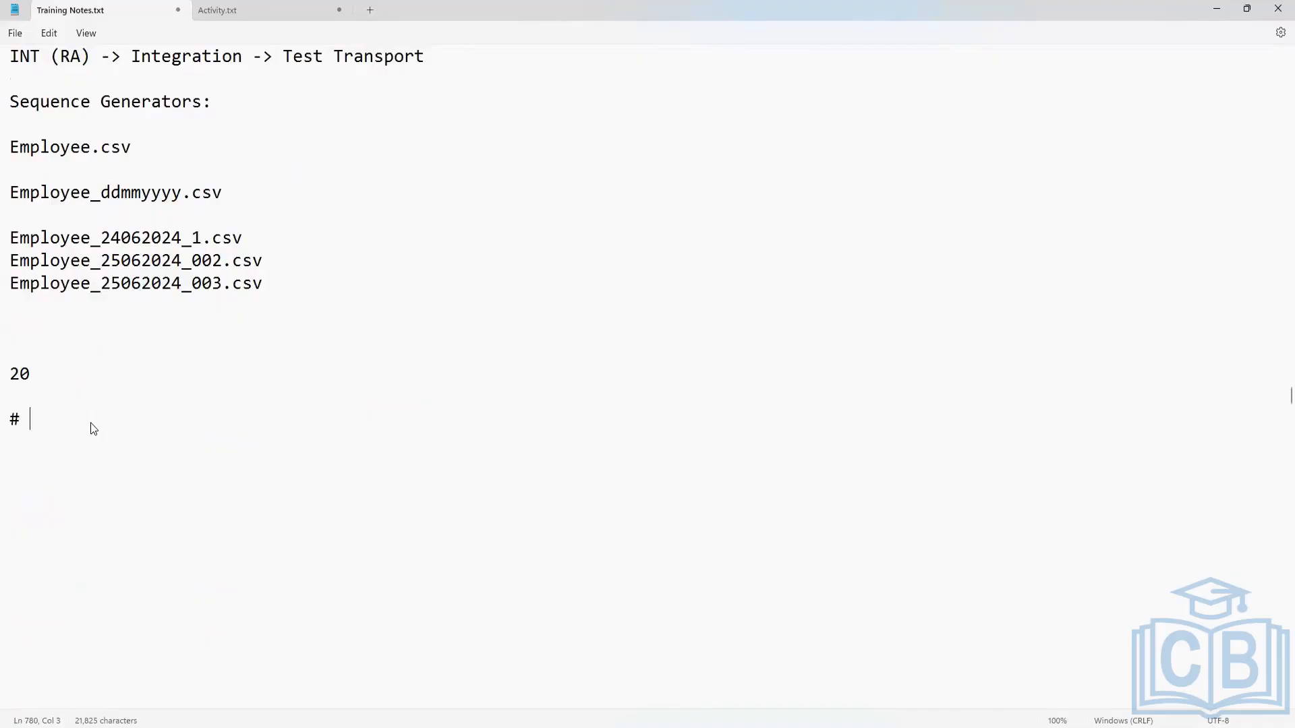
Complete the "#" heading line in the training notes with the text "Encryption - Decryption".
{"action": "type", "text": "Encryption - Decryption"}
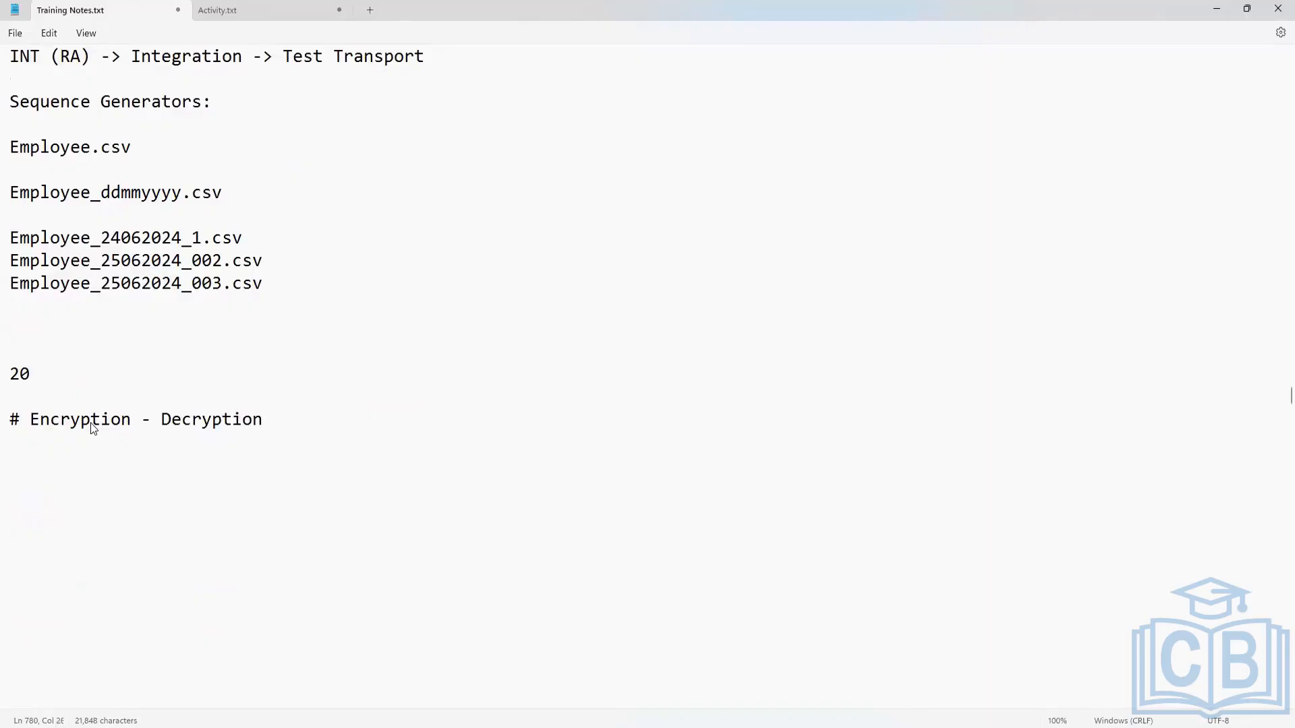
Start a data flow line below the Encryption - Decryption heading with "WD [Employee.csv]".
{"action": "key", "text": "Return"}
{"action": "key", "text": "Return"}
{"action": "key", "text": "Return"}
{"action": "type", "text": "WD"}
{"action": "type", "text": " 90"}
{"action": "key", "text": "BackSpace"}
{"action": "key", "text": "BackSpace"}
{"action": "type", "text": "p["}
{"action": "key", "text": "BackSpace"}
{"action": "key", "text": "BackSpace"}
{"action": "type", "text": "[]"}
{"action": "key", "text": "Left"}
{"action": "type", "text": "Employee."}
{"action": "type", "text": "csv"}
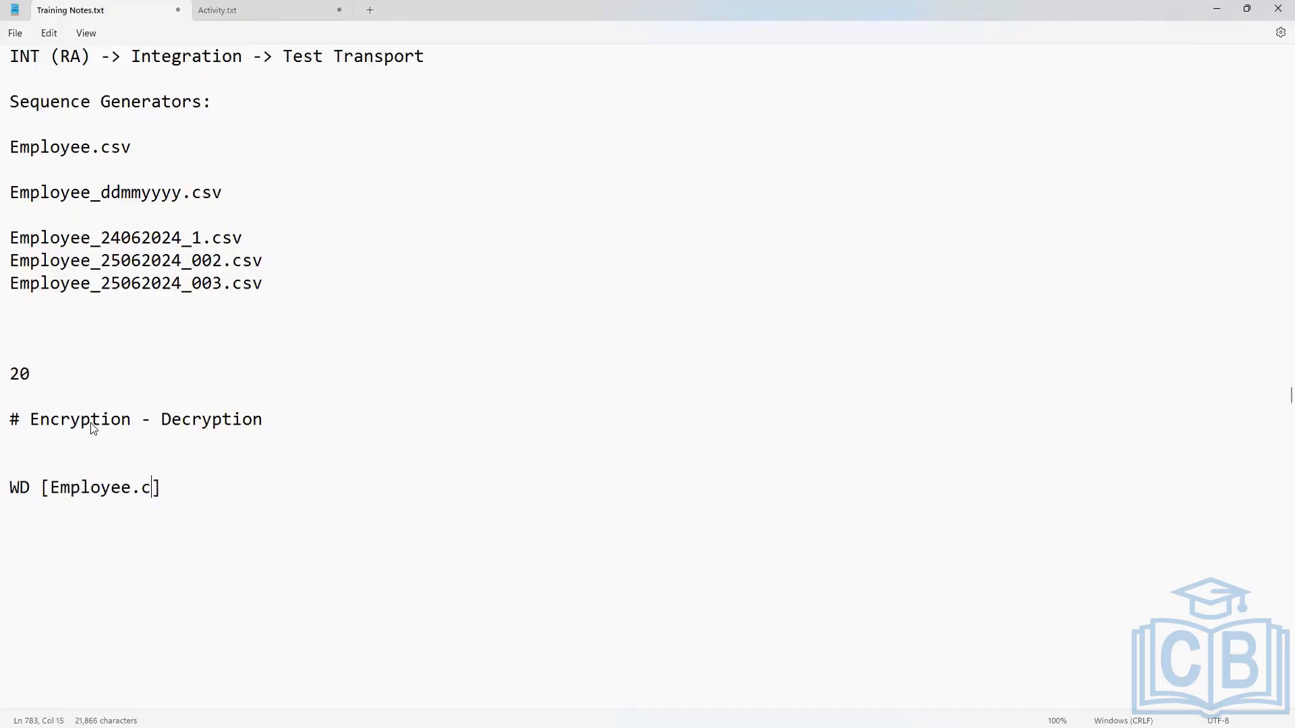
{"action": "key", "text": "BackSpace"}
Extend the flow line after the bracketed file name with "-> SFTP Server".
{"action": "key", "text": "End"}
{"action": "type", "text": "-> SFTP Server"}
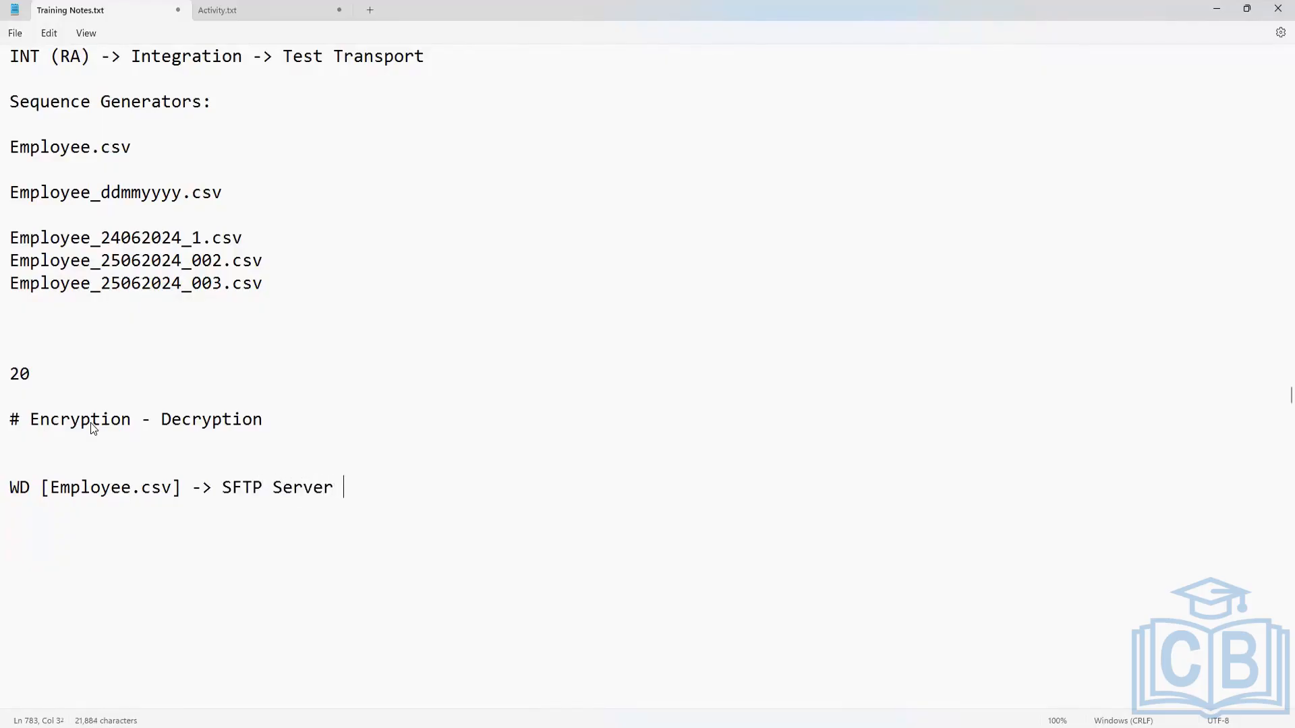
{"action": "type", "text": " -"}
Finish the flow line by appending "-> Concur System" after the SFTP Server part.
{"action": "key", "text": "BackSpace"}
{"action": "type", "text": "-> Concur F"}
{"action": "key", "text": "BackSpace"}
{"action": "type", "text": "Systme"}
{"action": "key", "text": "BackSpace"}
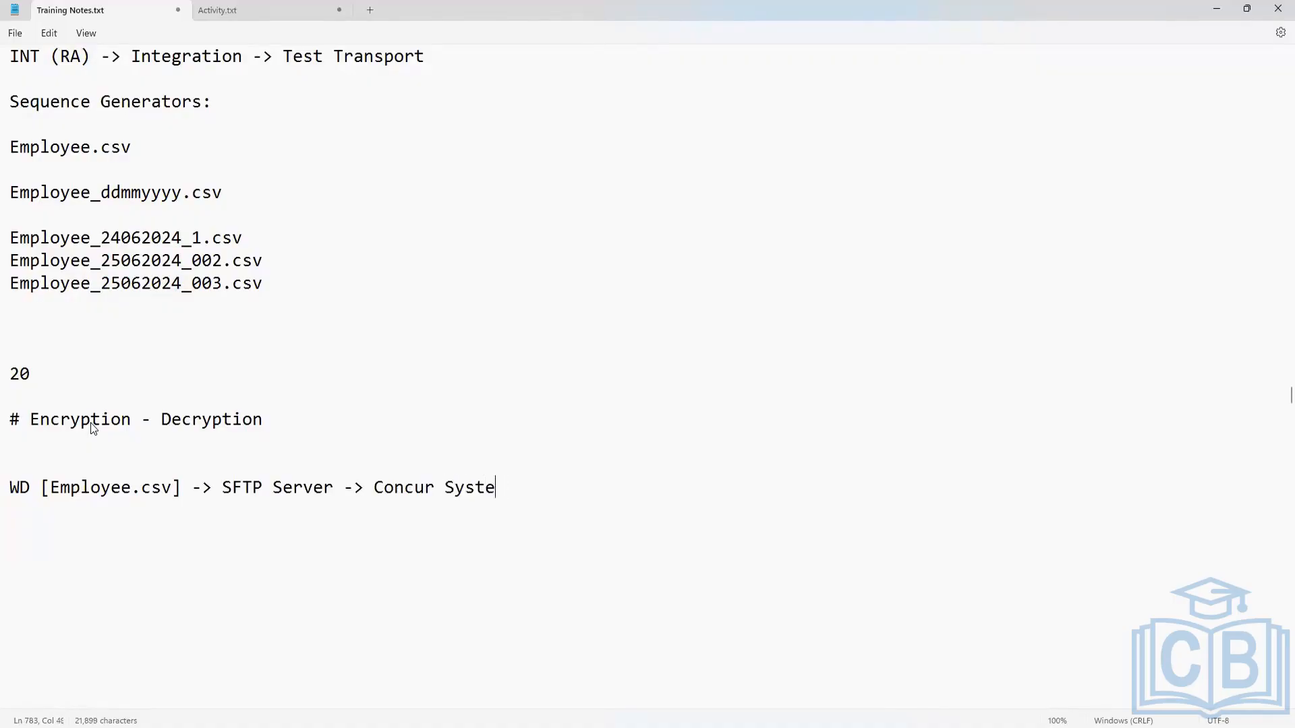
{"action": "type", "text": "m"}
Examine the flow line's WD [Employee.csv] source and the arrow leading to the SFTP Server.
{"action": "scroll", "coordinate": [108, 526], "scroll_direction": "down", "scroll_amount": 2}
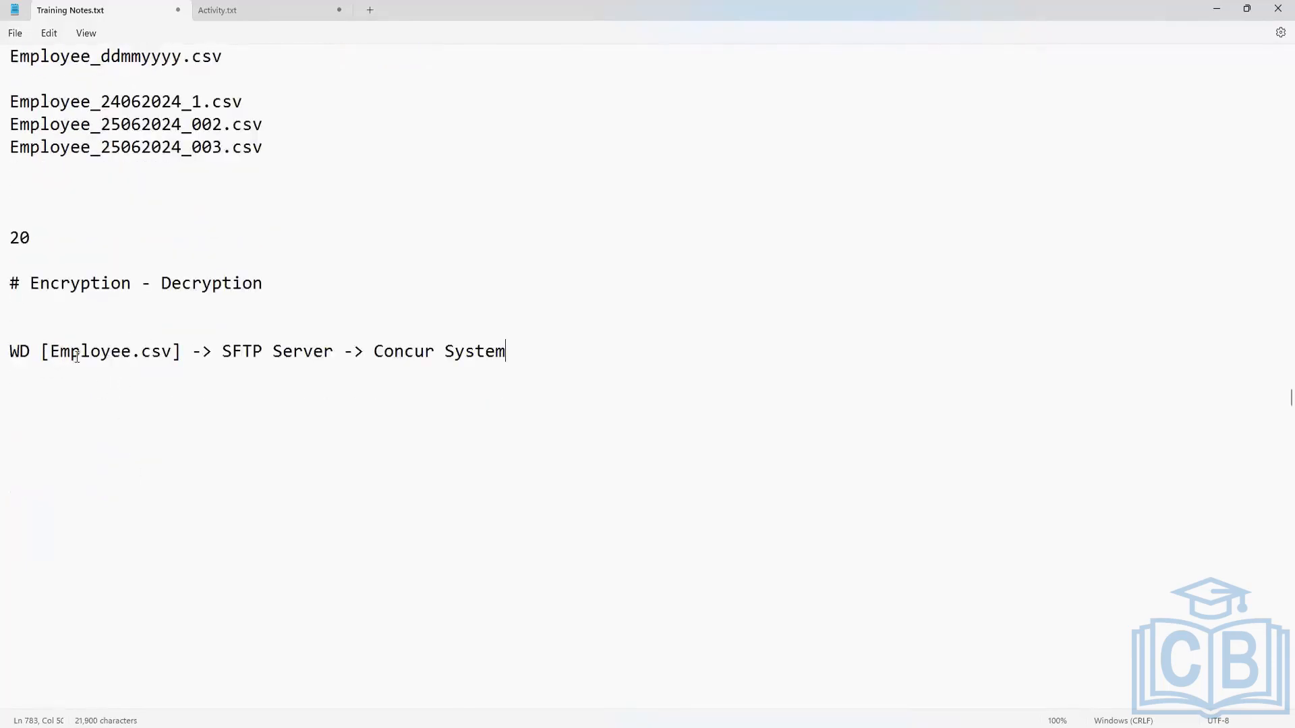
{"action": "mouse_move", "coordinate": [191, 351]}
{"action": "left_mouse_down"}
{"action": "mouse_move", "coordinate": [24, 363]}
{"action": "mouse_move", "coordinate": [16, 348]}
{"action": "mouse_move", "coordinate": [184, 356]}
{"action": "left_mouse_up"}
{"action": "left_click", "coordinate": [15, 349]}
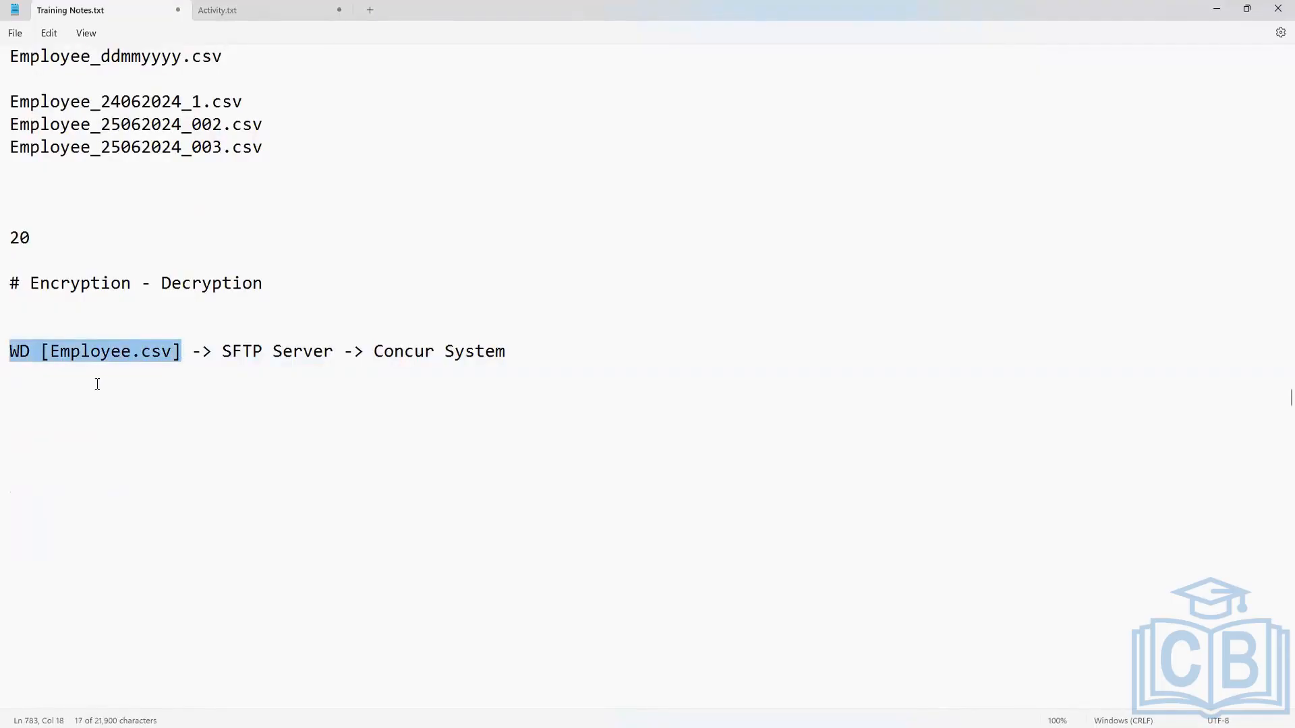
{"action": "left_click", "coordinate": [97, 384]}
{"action": "left_click_drag", "start_coordinate": [50, 351], "coordinate": [348, 351]}
{"action": "left_click", "coordinate": [223, 353]}
{"action": "left_click", "coordinate": [209, 355]}
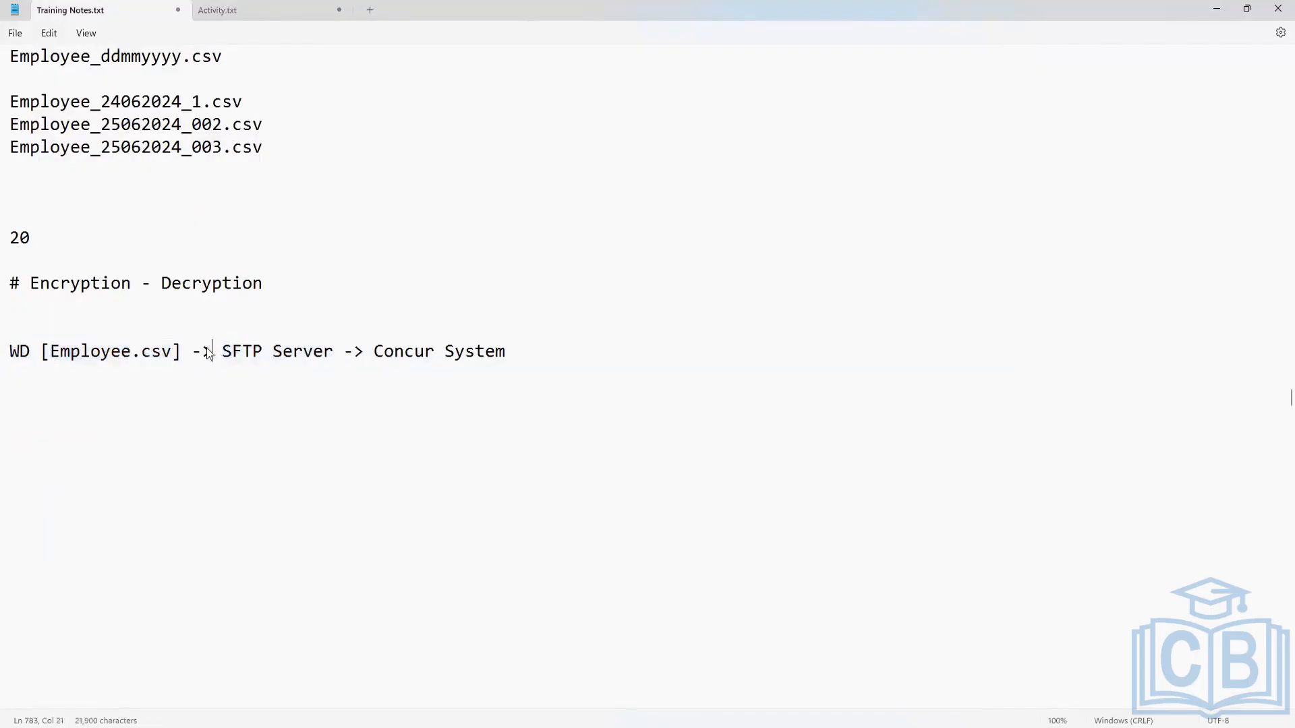
{"action": "left_click_drag", "start_coordinate": [208, 355], "coordinate": [184, 356]}
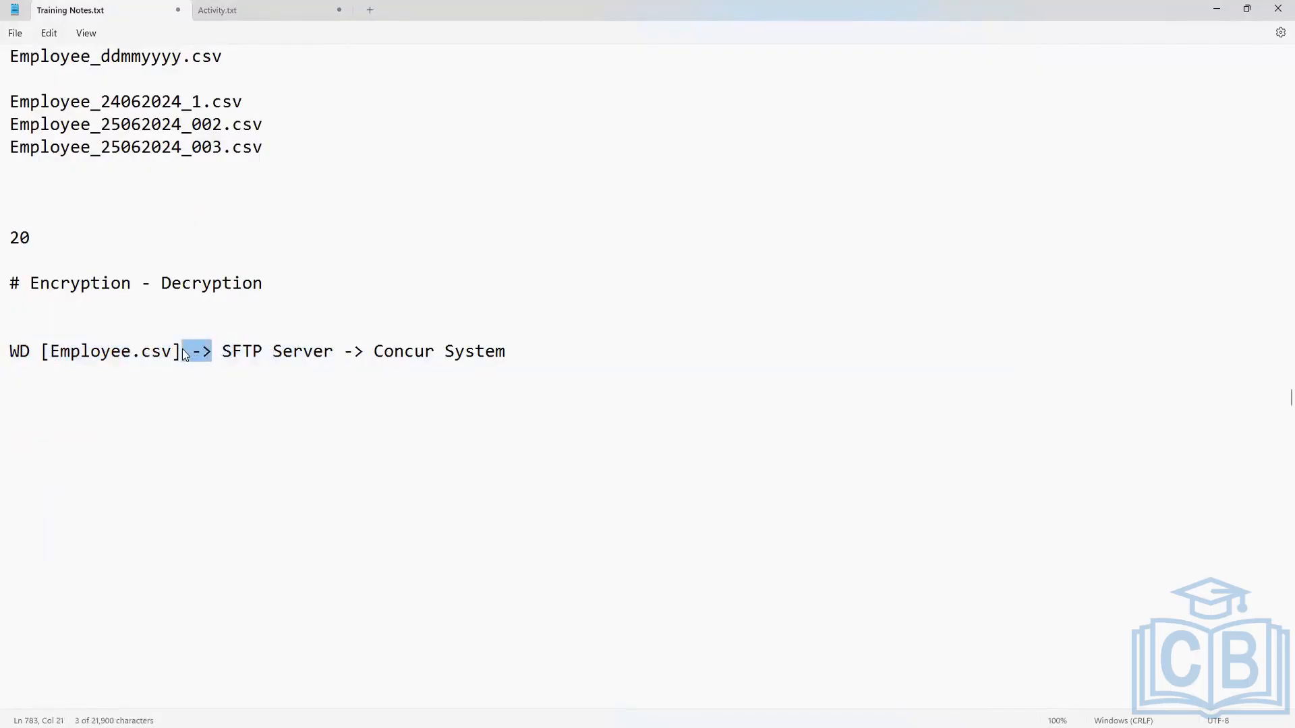
{"action": "left_click", "coordinate": [223, 351]}
{"action": "left_click_drag", "start_coordinate": [223, 352], "coordinate": [182, 360]}
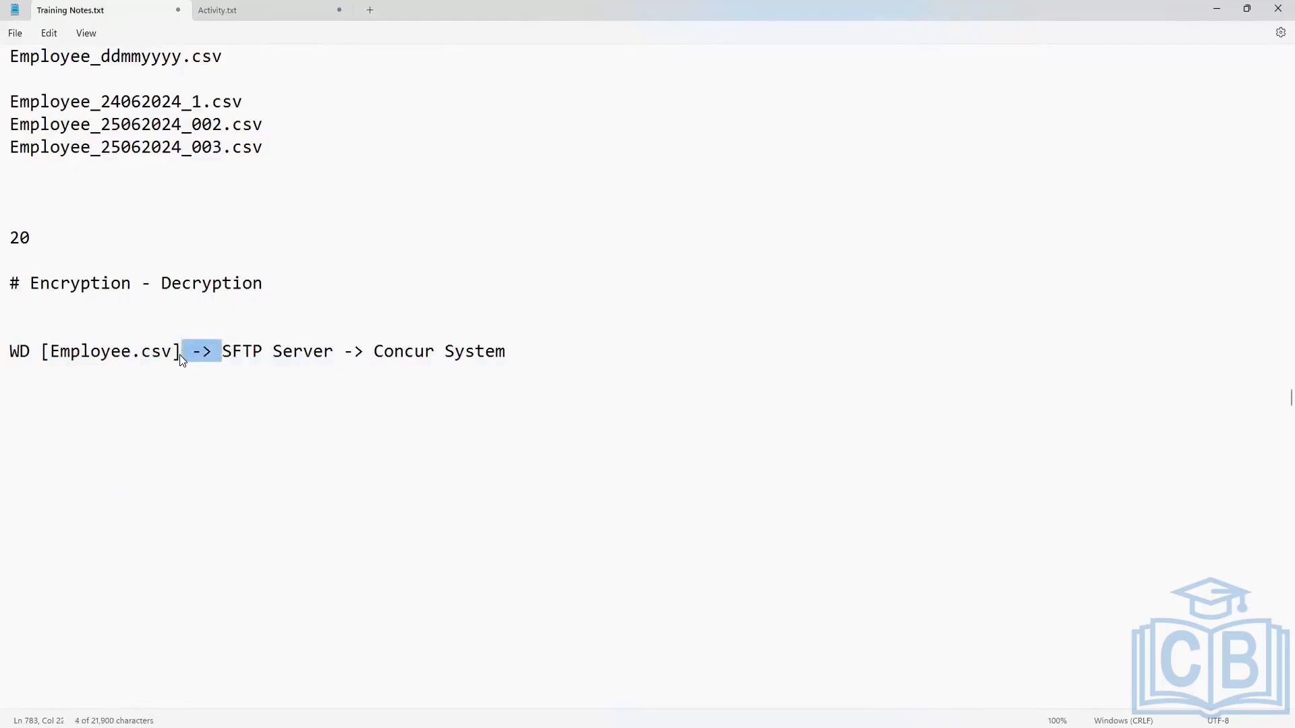
{"action": "left_click", "coordinate": [217, 356]}
{"action": "left_click_drag", "start_coordinate": [222, 352], "coordinate": [184, 354]}
{"action": "left_click", "coordinate": [226, 388]}
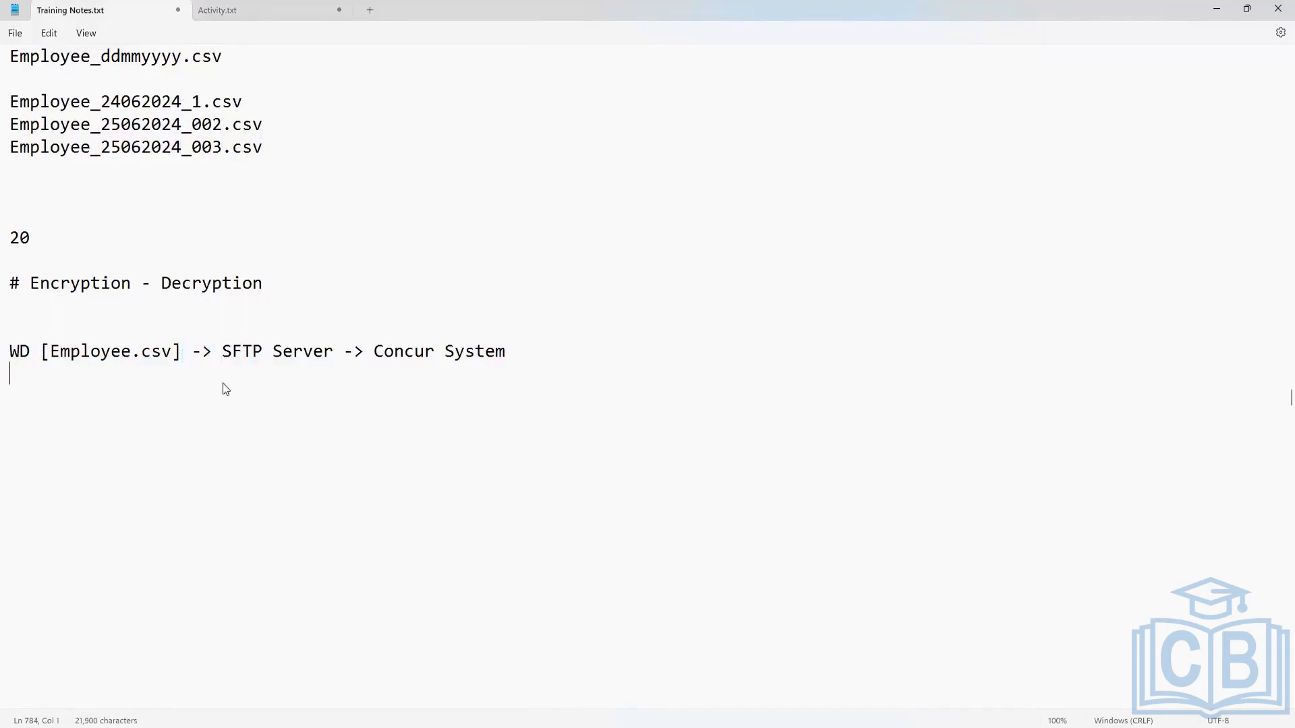
{"action": "left_click_drag", "start_coordinate": [172, 352], "coordinate": [60, 354]}
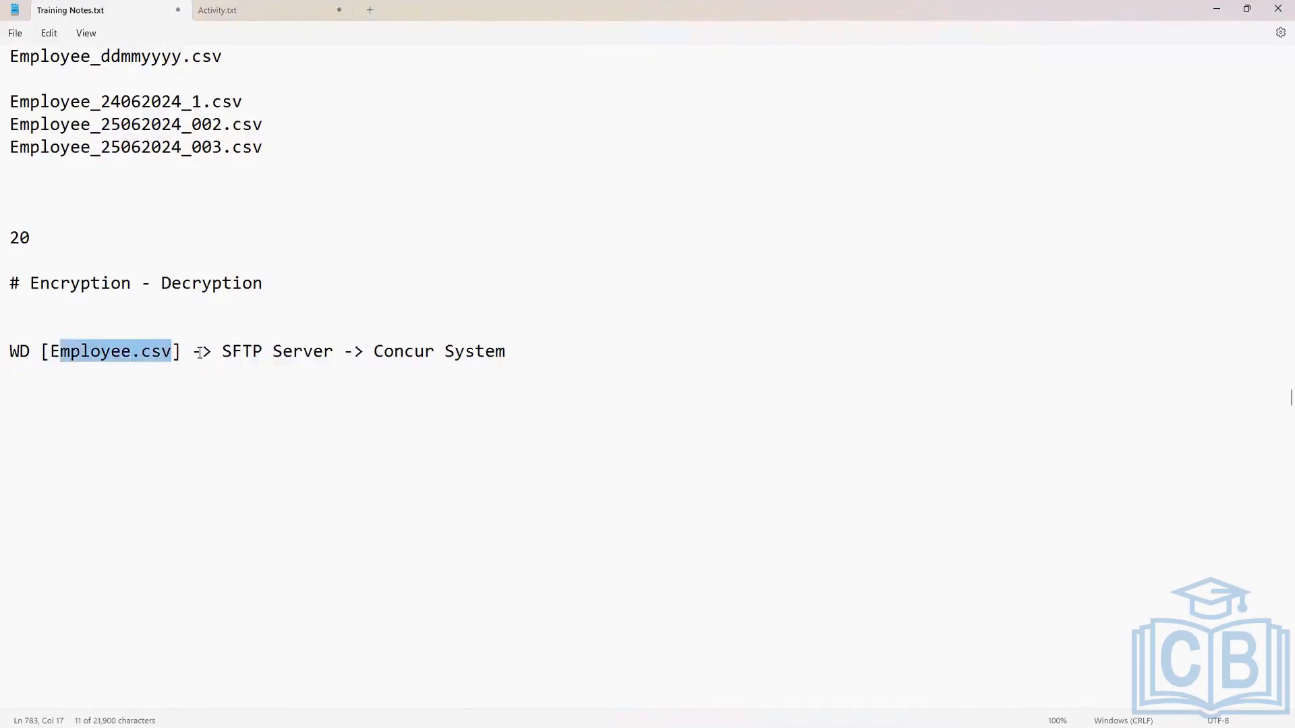
Add a sample data row below the flow line: "A" followed by a phone-style number and a nine-digit number.
{"action": "left_click", "coordinate": [527, 359]}
{"action": "key", "text": "Return"}
{"action": "key", "text": "Return"}
{"action": "key", "text": "Return"}
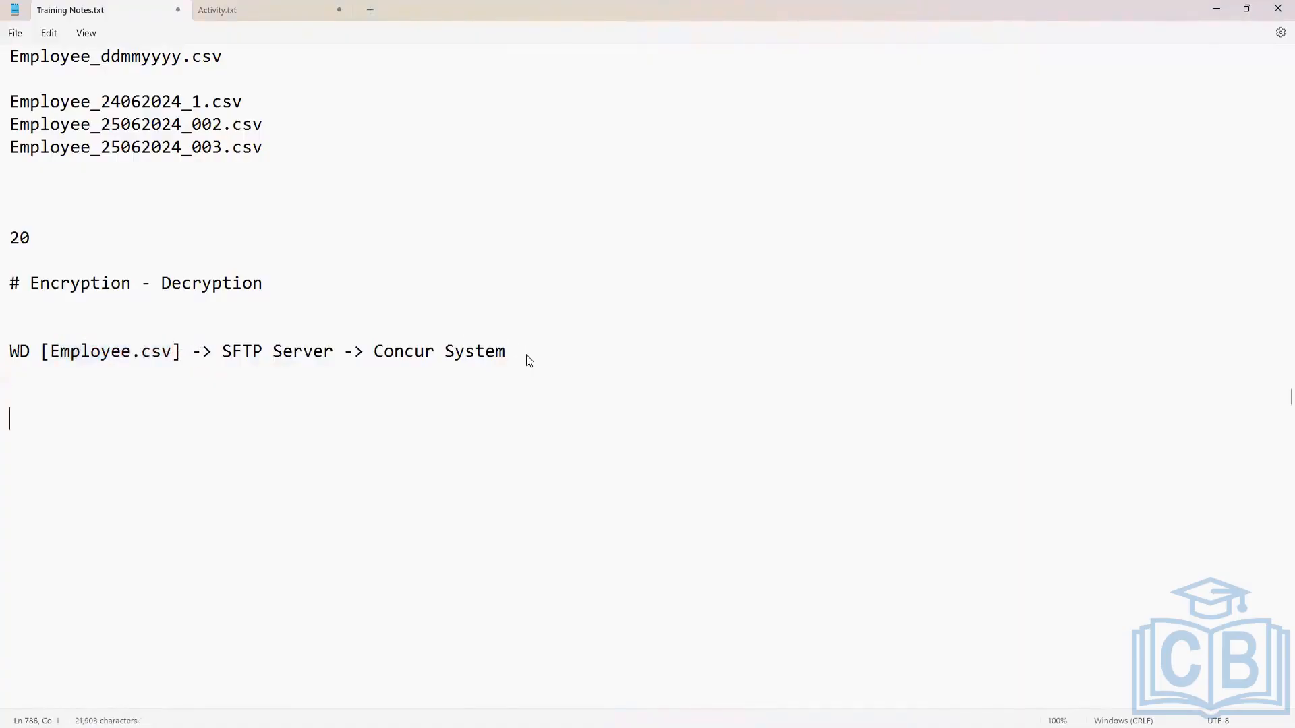
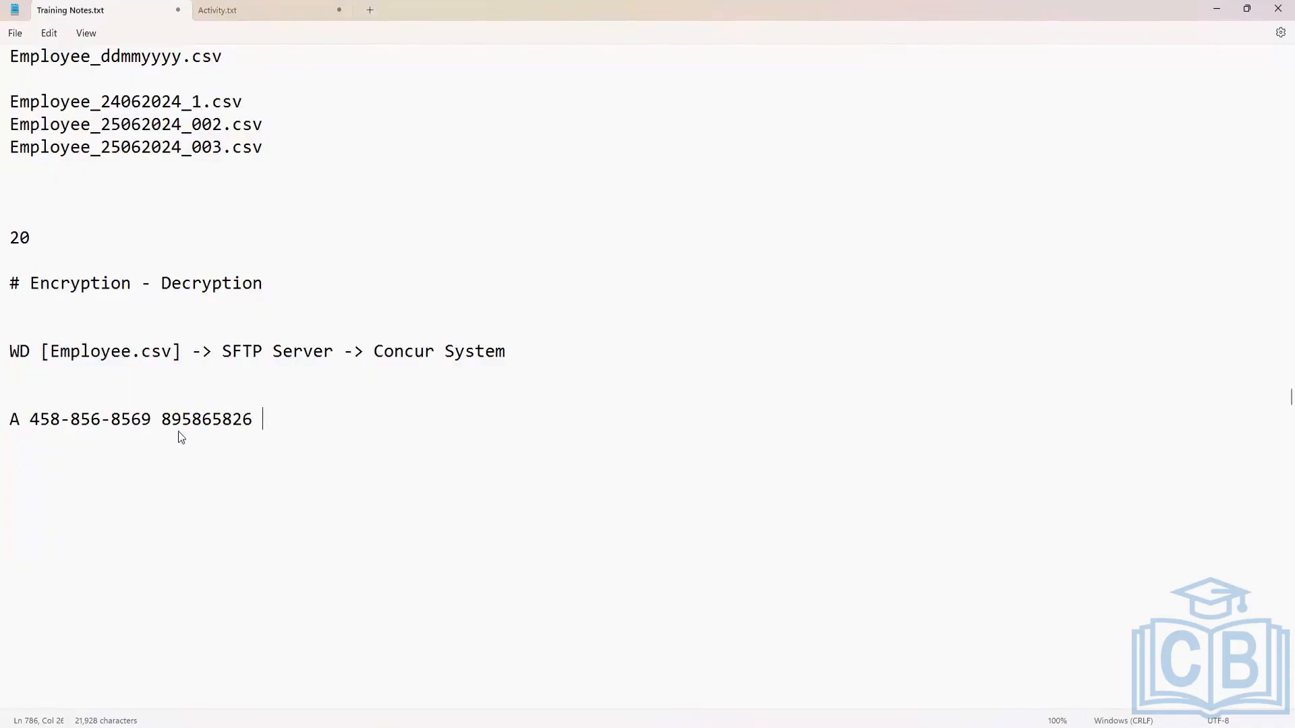
Review the sample data row alongside the flow line's file source and the transfer arrow to the SFTP Server.
{"action": "left_click_drag", "start_coordinate": [263, 419], "coordinate": [30, 419]}
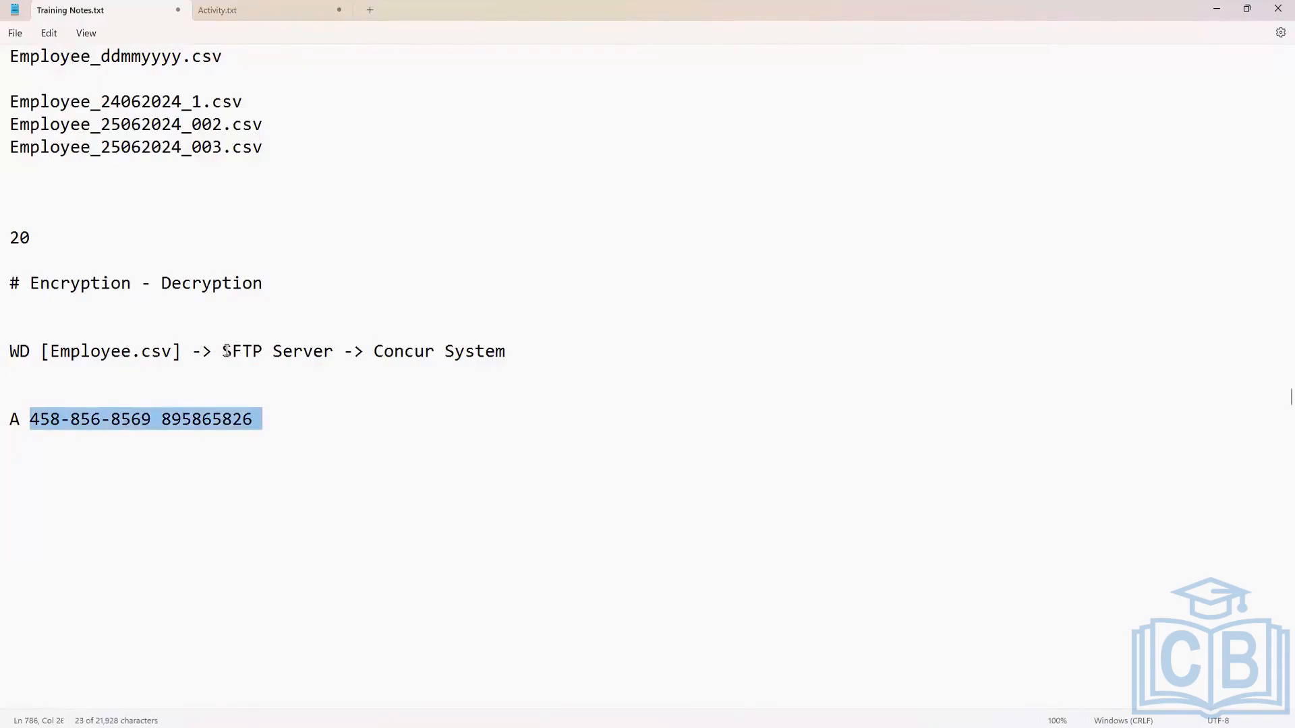
{"action": "left_click_drag", "start_coordinate": [222, 352], "coordinate": [182, 356]}
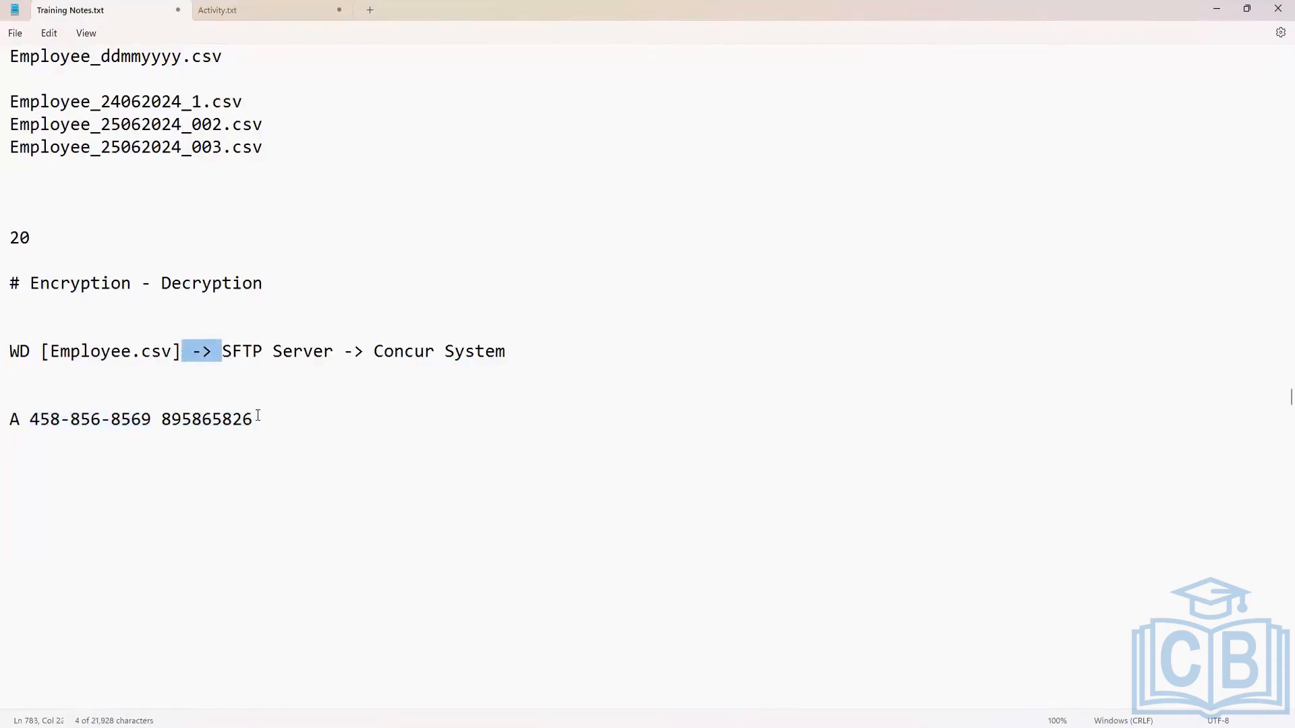
{"action": "left_click_drag", "start_coordinate": [258, 419], "coordinate": [2, 431]}
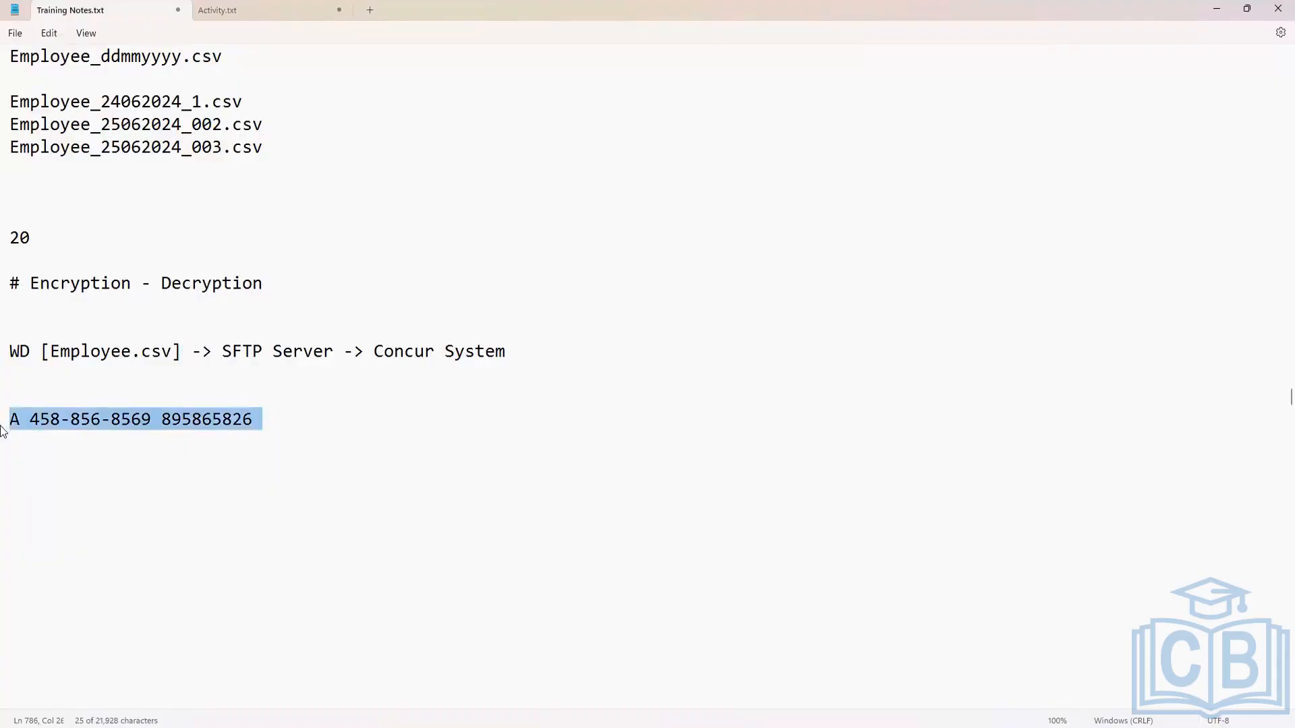
{"action": "left_click", "coordinate": [143, 422]}
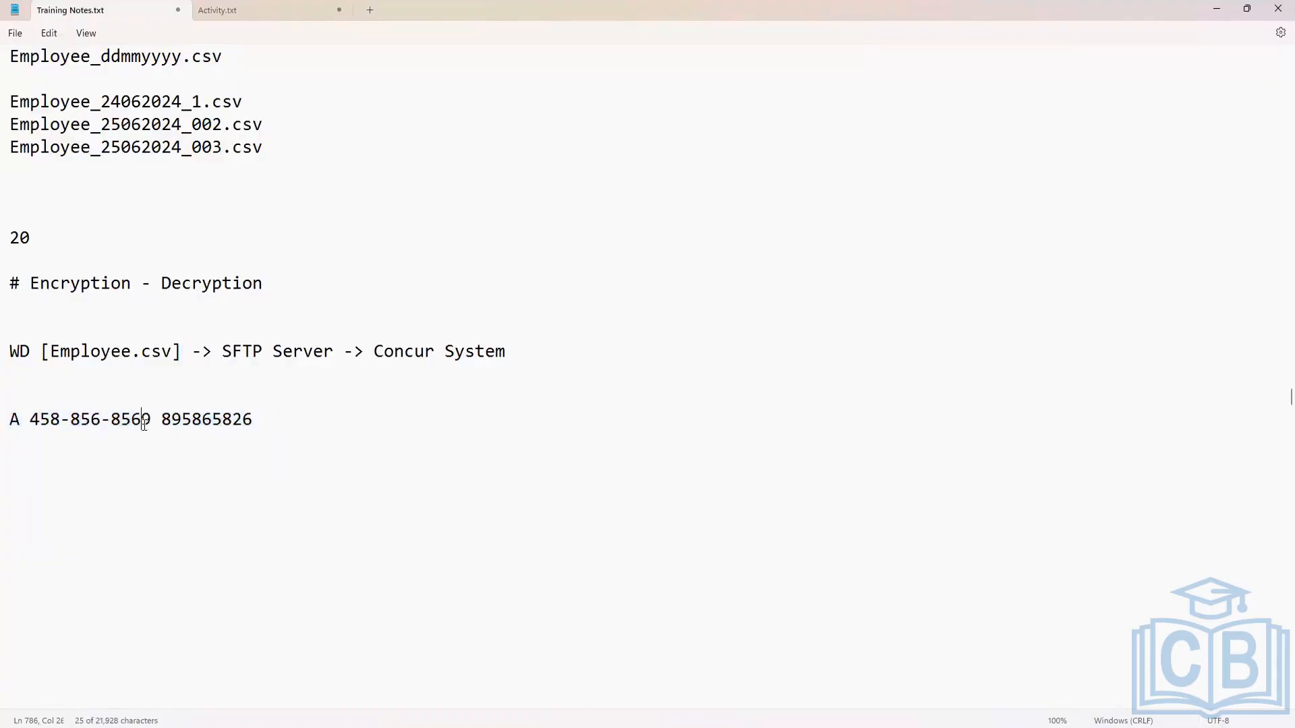
{"action": "left_click_drag", "start_coordinate": [155, 418], "coordinate": [31, 426]}
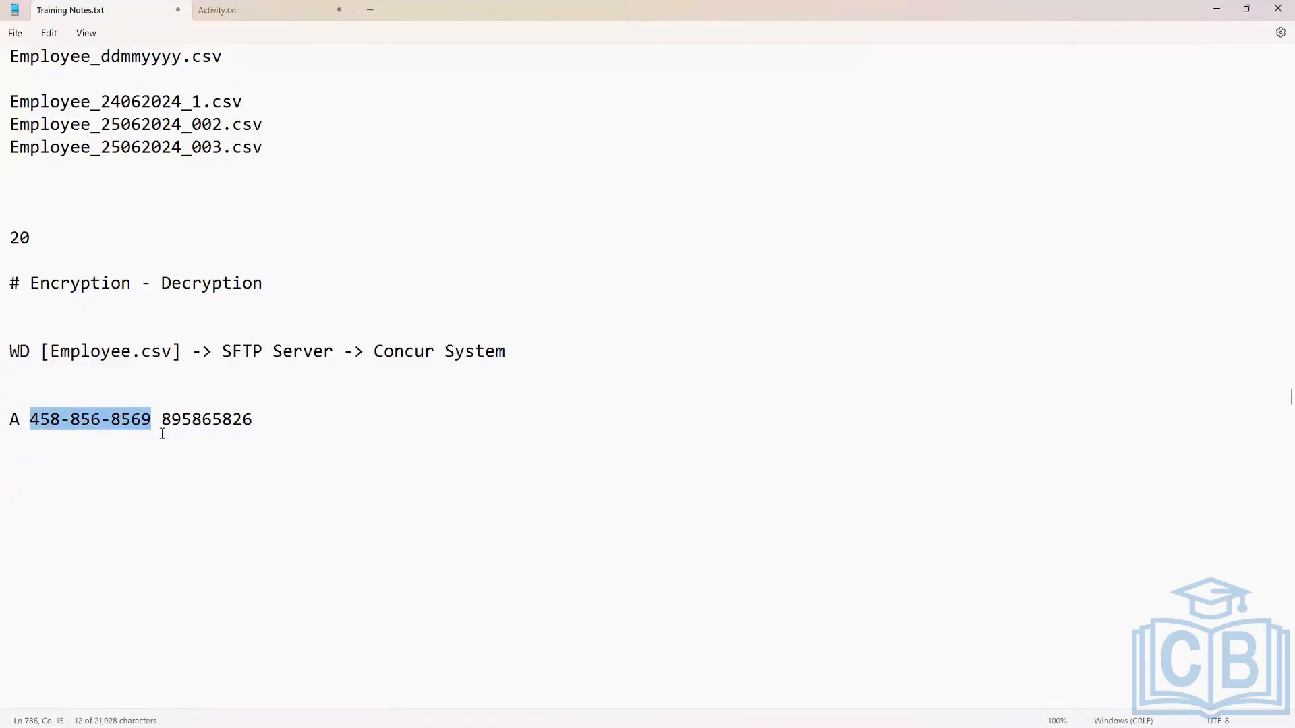
{"action": "left_click", "coordinate": [221, 418]}
{"action": "left_click_drag", "start_coordinate": [222, 351], "coordinate": [184, 354]}
{"action": "left_click", "coordinate": [243, 351]}
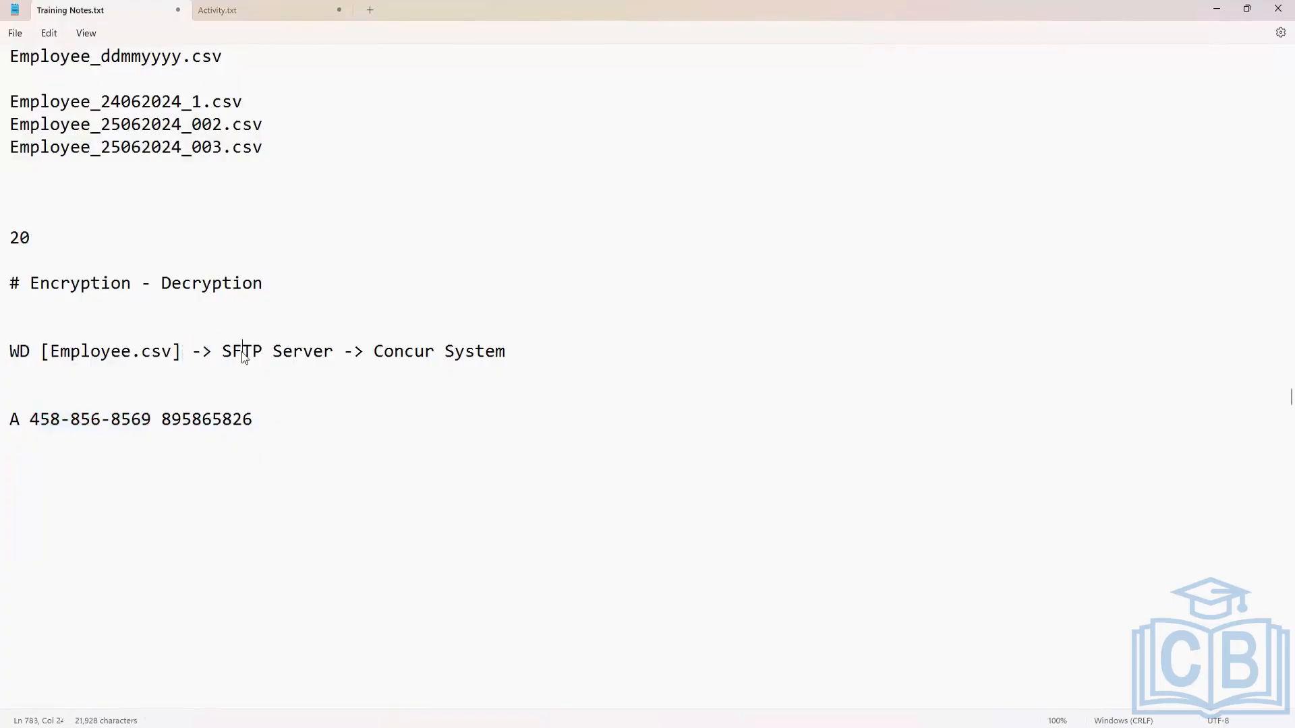
{"action": "left_click_drag", "start_coordinate": [10, 352], "coordinate": [182, 362]}
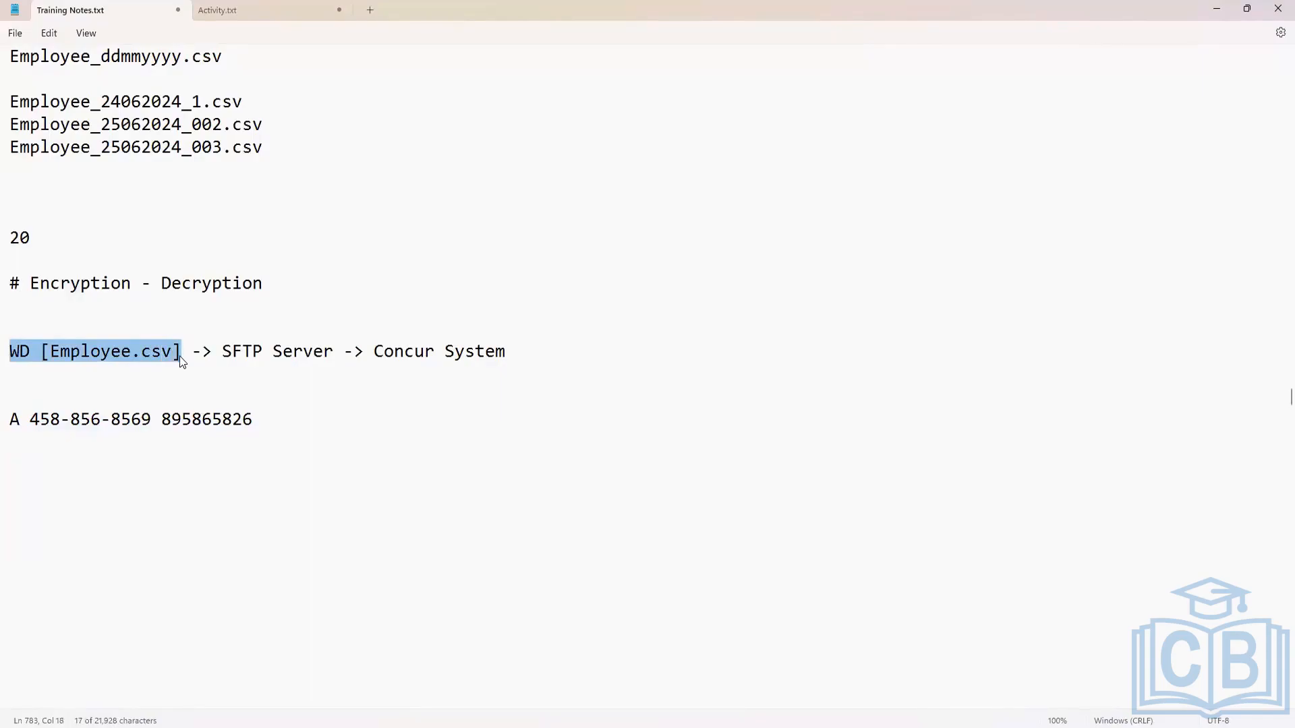
{"action": "triple_click", "coordinate": [12, 423]}
Insert blank lines below the sample data row to make room for another line.
{"action": "left_click", "coordinate": [289, 427]}
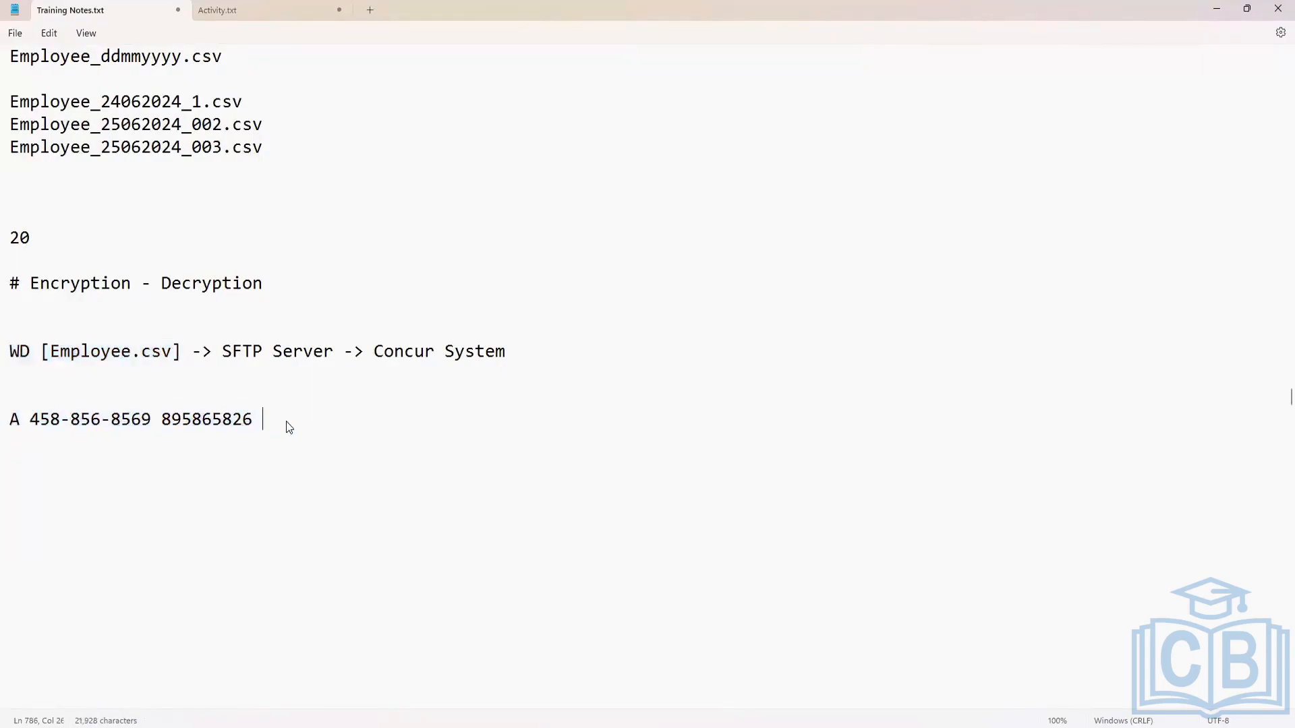
{"action": "key", "text": "Return"}
{"action": "key", "text": "Return"}
{"action": "key", "text": "Return"}
{"action": "type", "text": "\\545dg"}
{"action": "key", "text": "Return"}
{"action": "type", "text": "f"}
{"action": "key", "text": "Return"}
{"action": "key", "text": "BackSpace"}
{"action": "key", "text": "BackSpace"}
{"action": "key", "text": "BackSpace"}
{"action": "key", "text": "BackSpace"}
{"action": "key", "text": "BackSpace"}
{"action": "key", "text": "BackSpace"}
Enter the scrambled sample text "rrgf45826425vdc5vdvfdvff54525d" below the plain data row as its encrypted counterpart.
{"action": "key", "text": "BackSpace"}
{"action": "key", "text": "BackSpace"}
{"action": "key", "text": "BackSpace"}
{"action": "type", "text": "rrgf"}
{"action": "key", "text": "Return"}
{"action": "type", "text": "57"}
{"action": "key", "text": "BackSpace"}
{"action": "key", "text": "BackSpace"}
{"action": "key", "text": "BackSpace"}
{"action": "type", "text": "45826425v"}
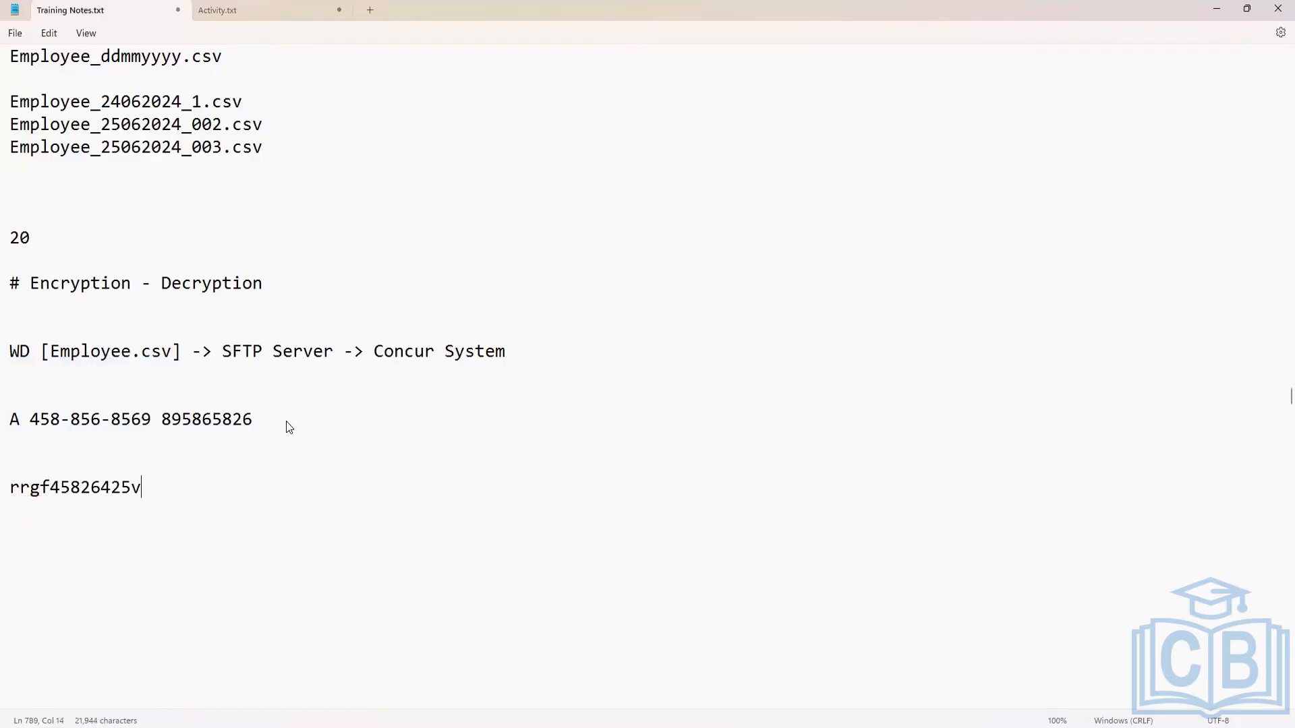
{"action": "type", "text": "dc5vdvfdvff54525d"}
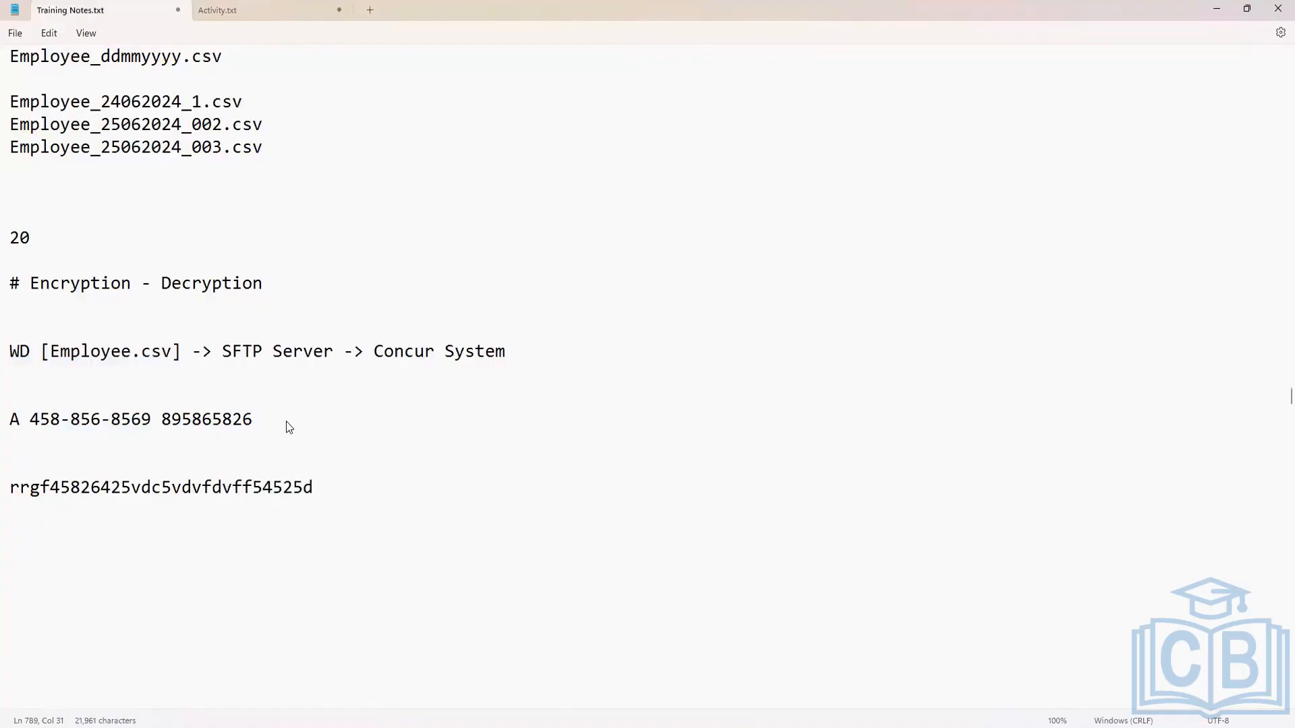
Compare the plain sample data row with the scrambled text line below it.
{"action": "left_click_drag", "start_coordinate": [262, 420], "coordinate": [14, 434]}
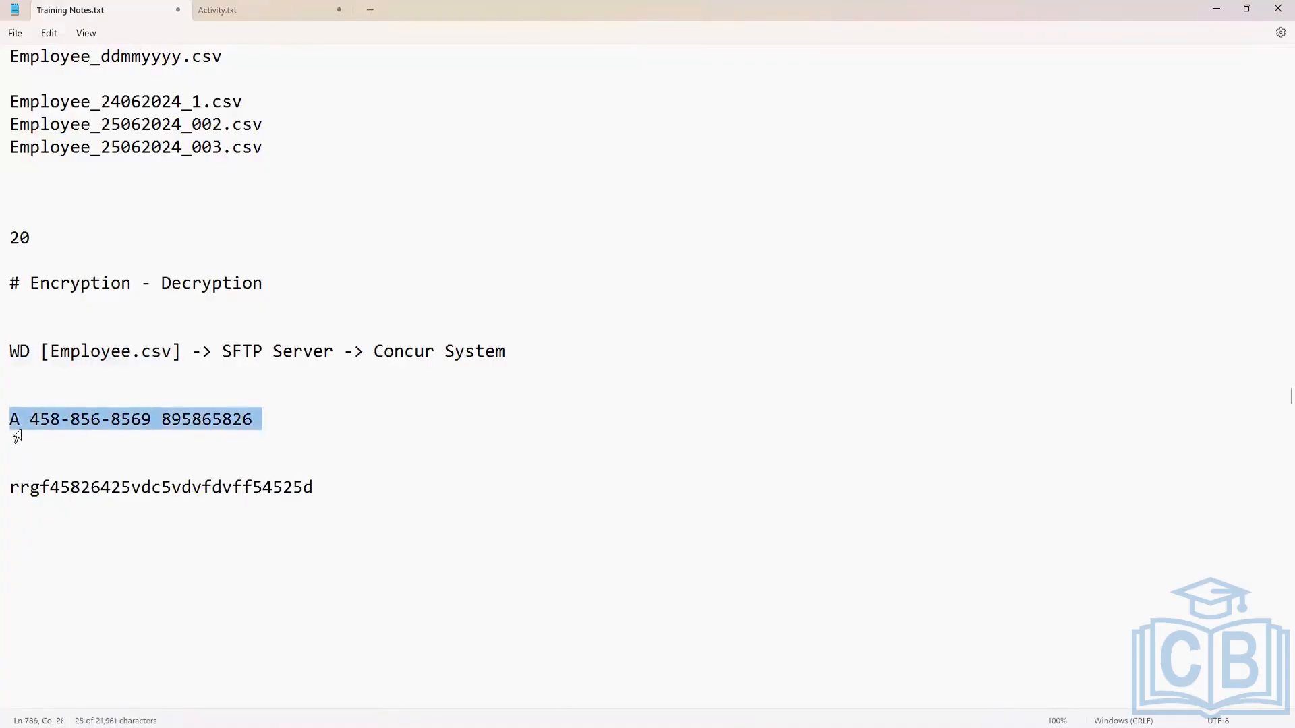
{"action": "left_click_drag", "start_coordinate": [313, 488], "coordinate": [10, 492]}
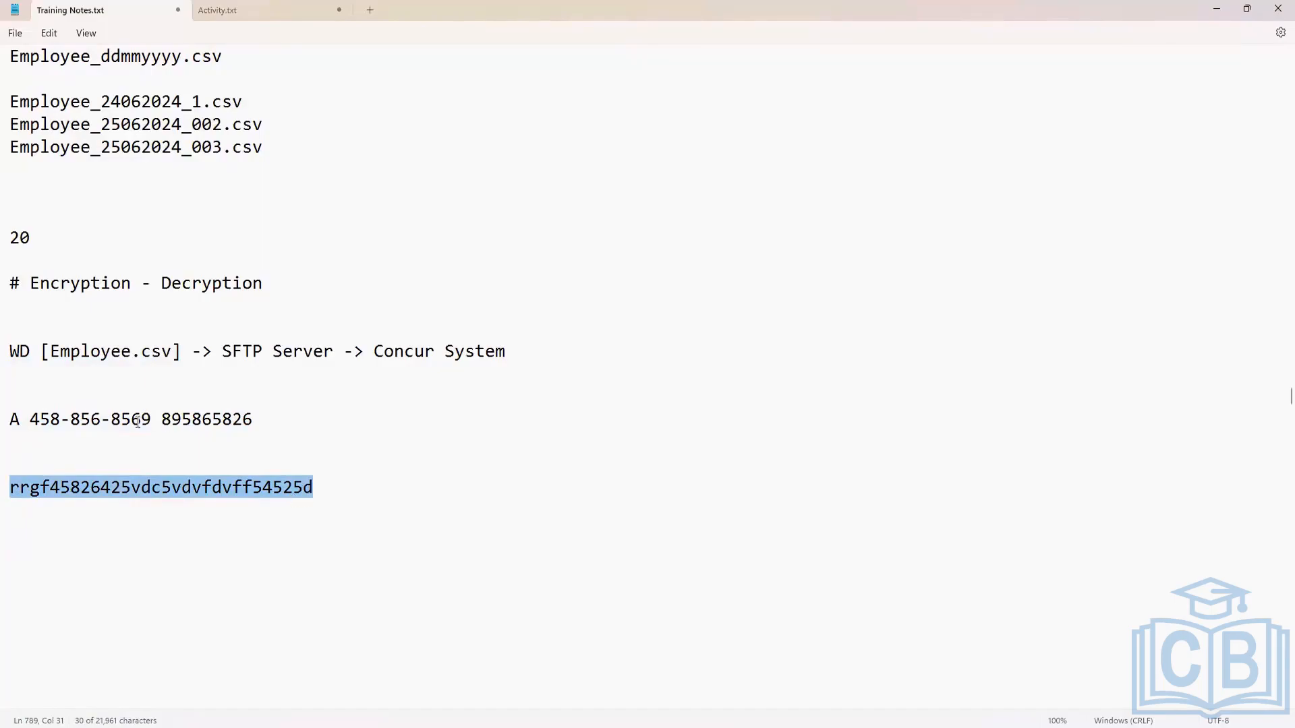
{"action": "left_click", "coordinate": [14, 424]}
{"action": "left_click_drag", "start_coordinate": [23, 422], "coordinate": [261, 432]}
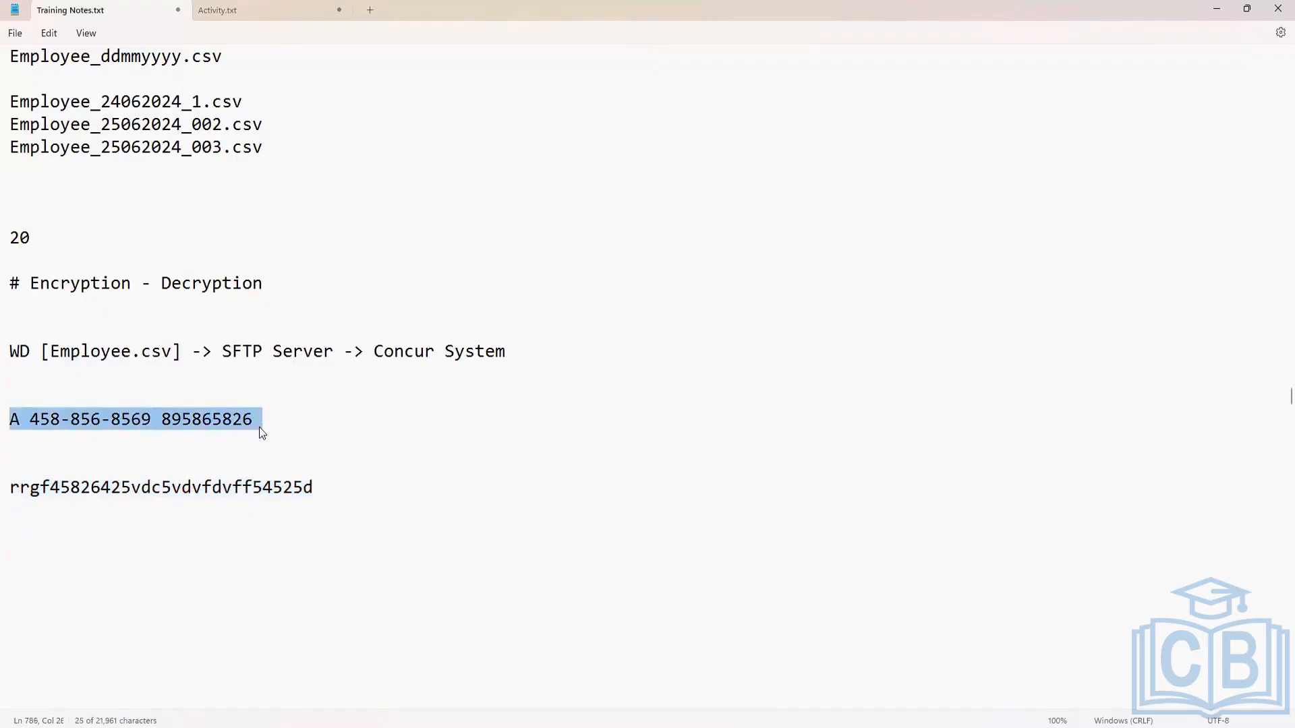
{"action": "left_click", "coordinate": [327, 487]}
{"action": "left_click_drag", "start_coordinate": [315, 485], "coordinate": [3, 494]}
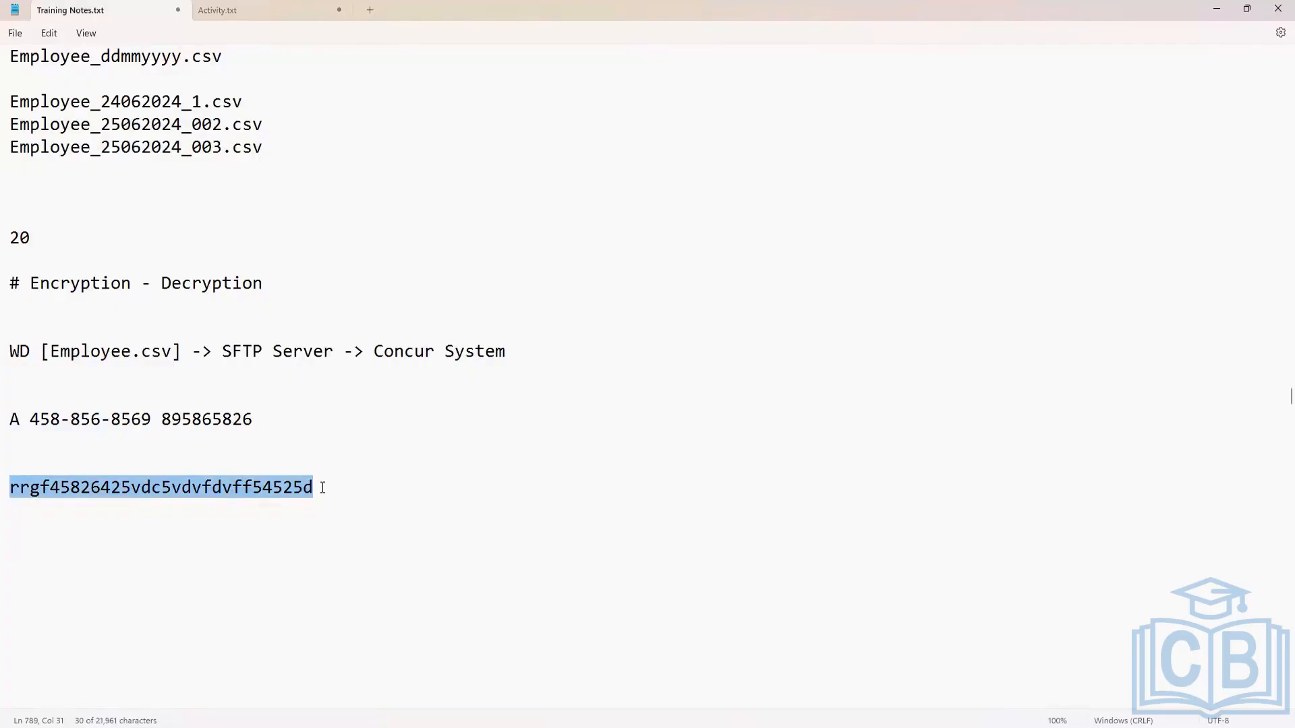
{"action": "left_click", "coordinate": [43, 487]}
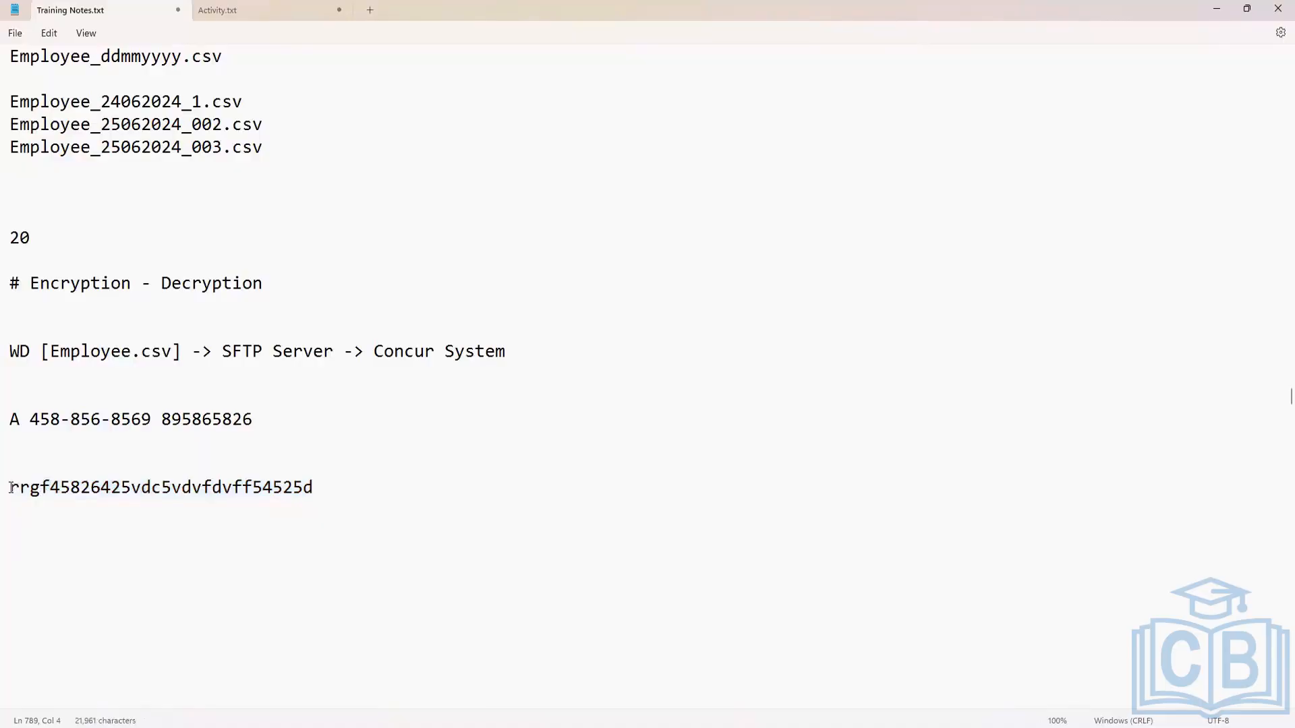
{"action": "left_click_drag", "start_coordinate": [10, 487], "coordinate": [283, 488]}
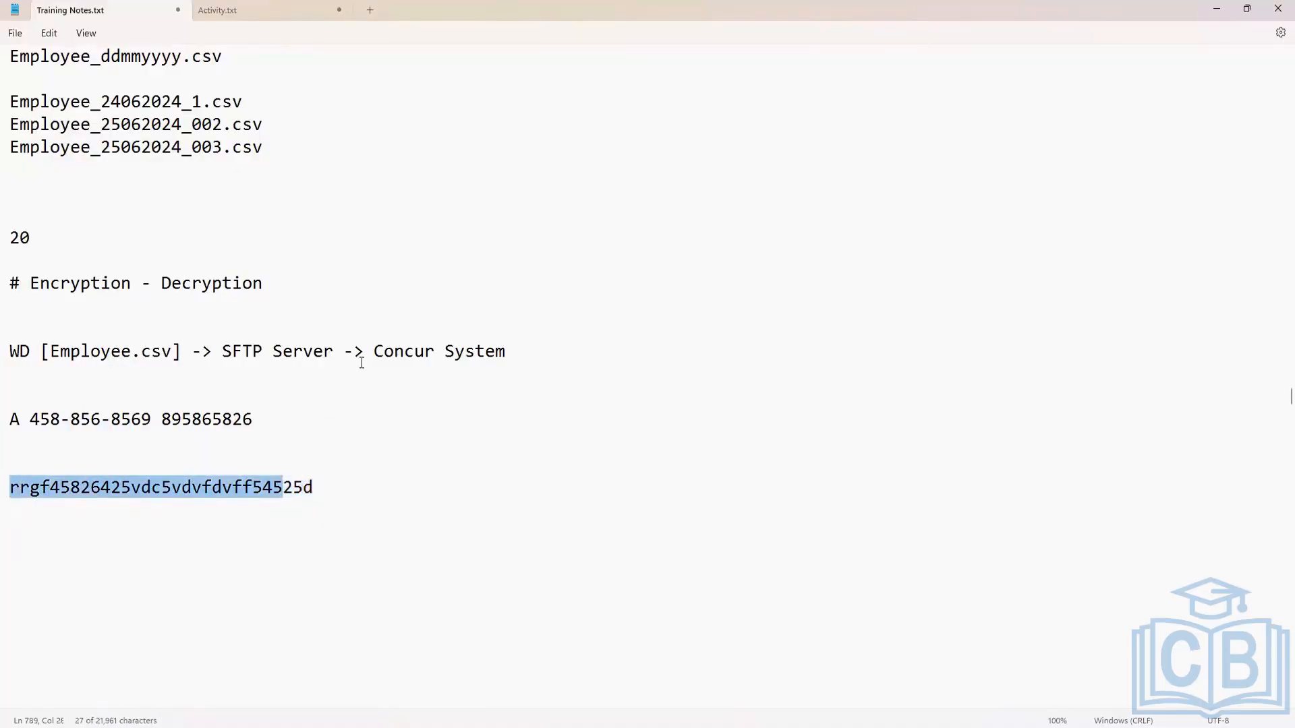
Add a colon to the end of the "# Encryption - Decryption" heading and insert blank lines beneath it.
{"action": "left_click", "coordinate": [273, 284]}
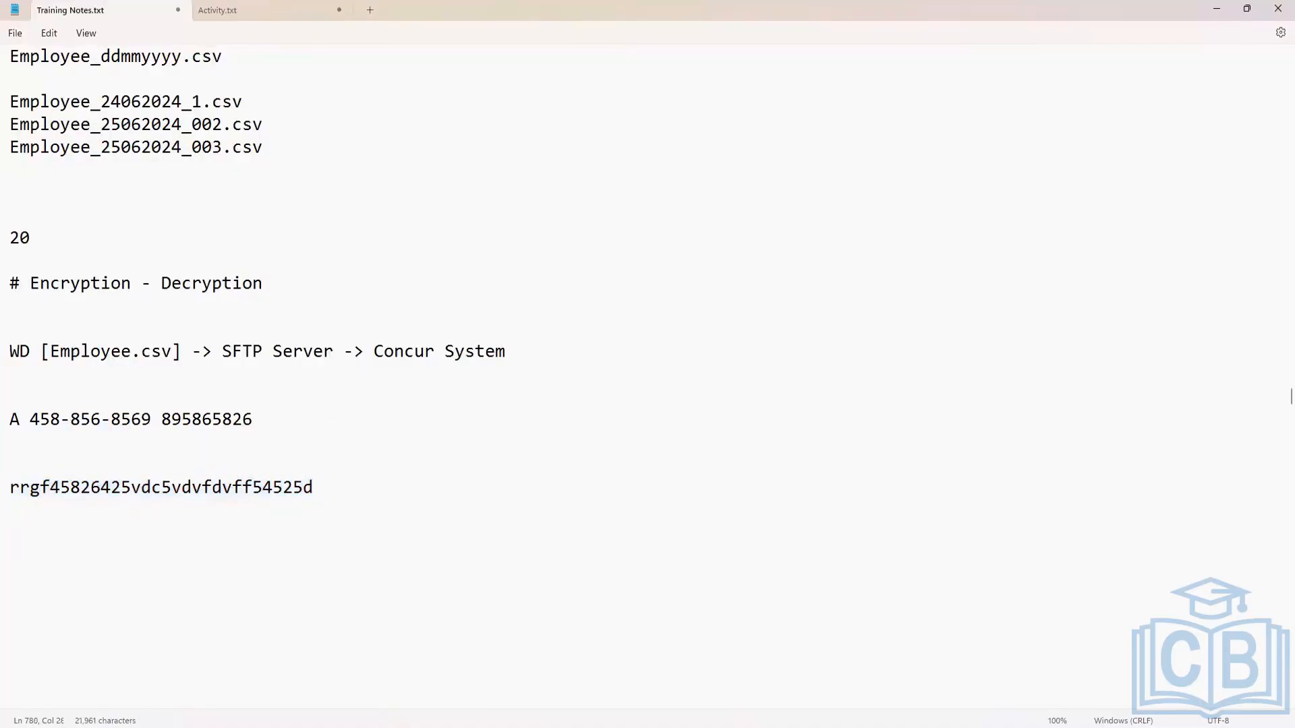
{"action": "type", "text": ":"}
{"action": "key", "text": "Return"}
{"action": "key", "text": "Return"}
{"action": "key", "text": "Return"}
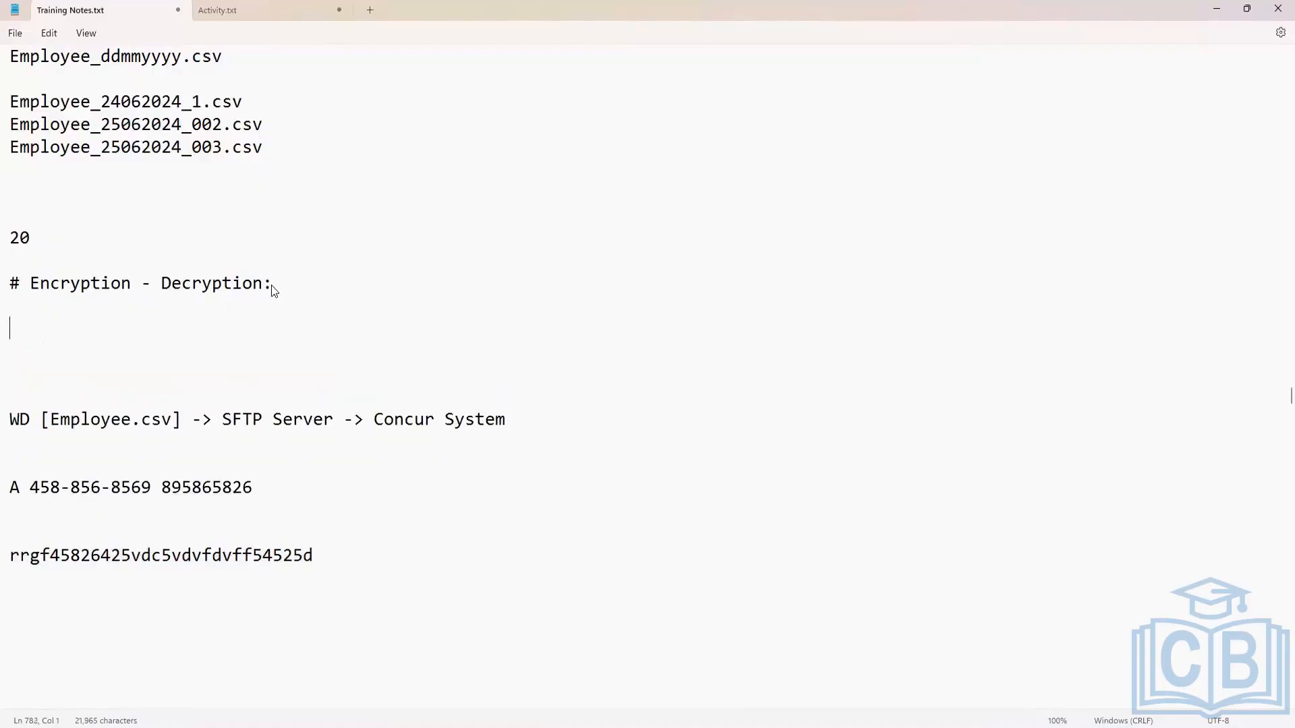
Add the line "PGP Encryption: [Pretty Good Privacy]" below the Encryption - Decryption heading.
{"action": "type", "text": "PGP Encryption"}
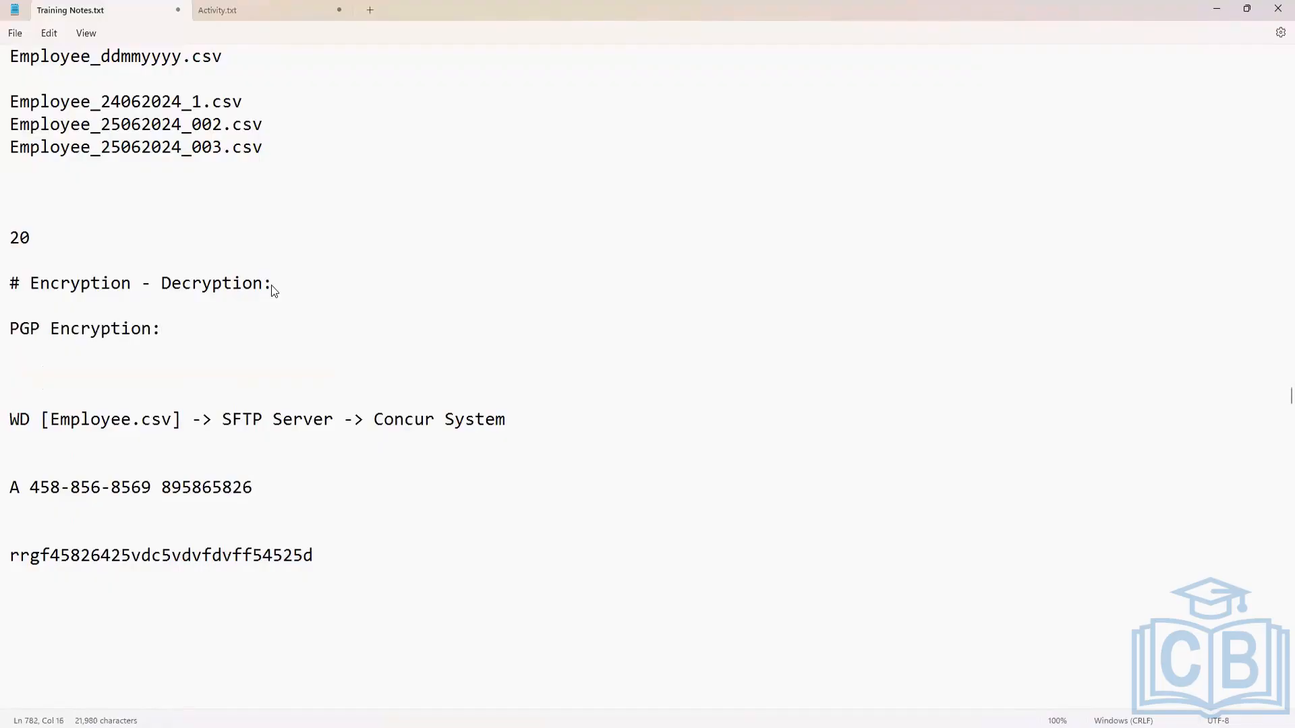
{"action": "type", "text": ": []"}
{"action": "key", "text": "Left"}
{"action": "type", "text": "Pretty Good Pr"}
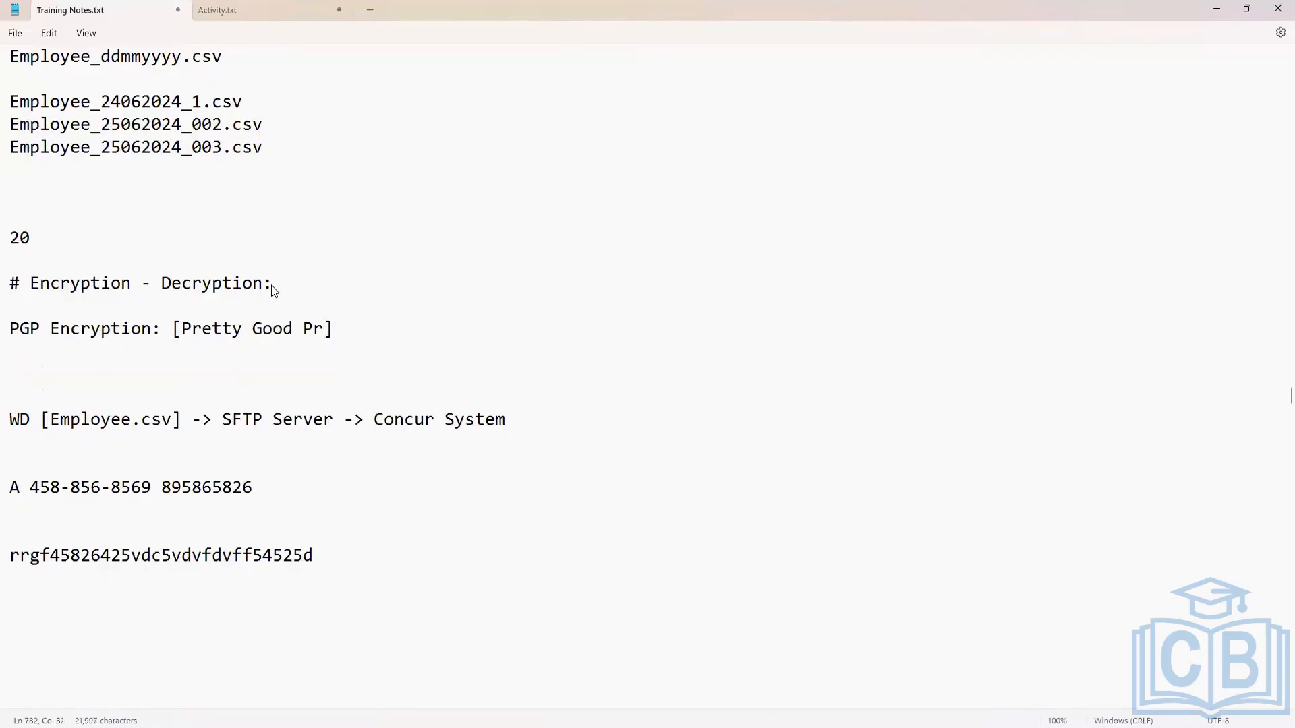
{"action": "type", "text": "ivacy"}
Add an "Encryption" line below the PGP Encryption line, leaving a blank line between them.
{"action": "key", "text": "Return"}
{"action": "key", "text": "Return"}
{"action": "key", "text": "Return"}
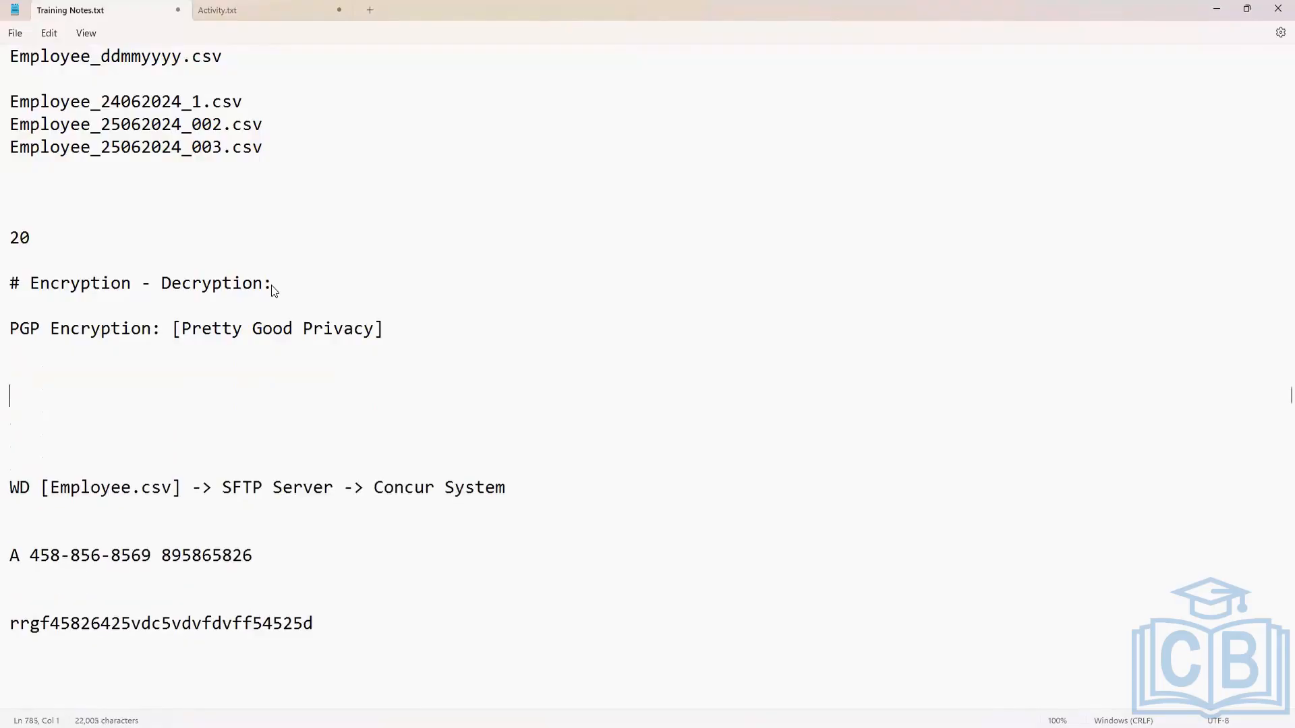
{"action": "key", "text": "Up"}
{"action": "type", "text": "Encryption"}
{"action": "key", "text": "Return"}
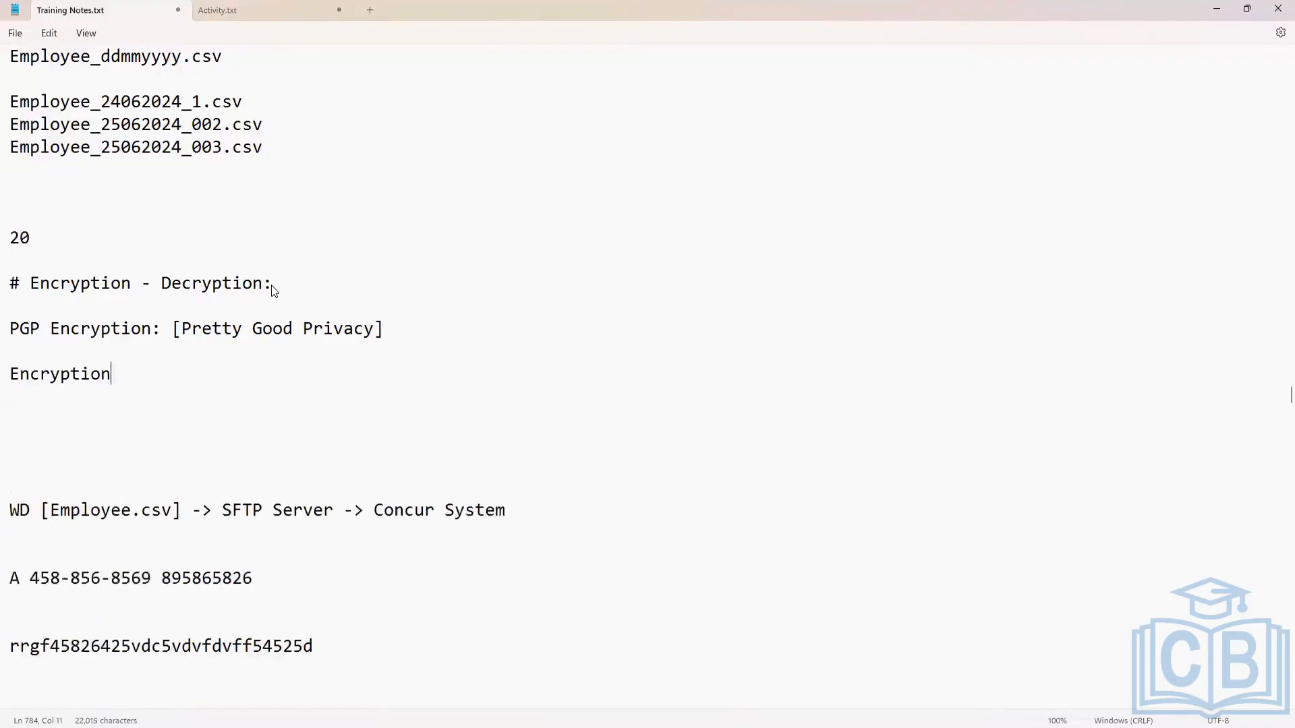
Add a "Decryption" line below the "Encryption" line, leaving a blank line between them.
{"action": "key", "text": "Return"}
{"action": "type", "text": "D"}
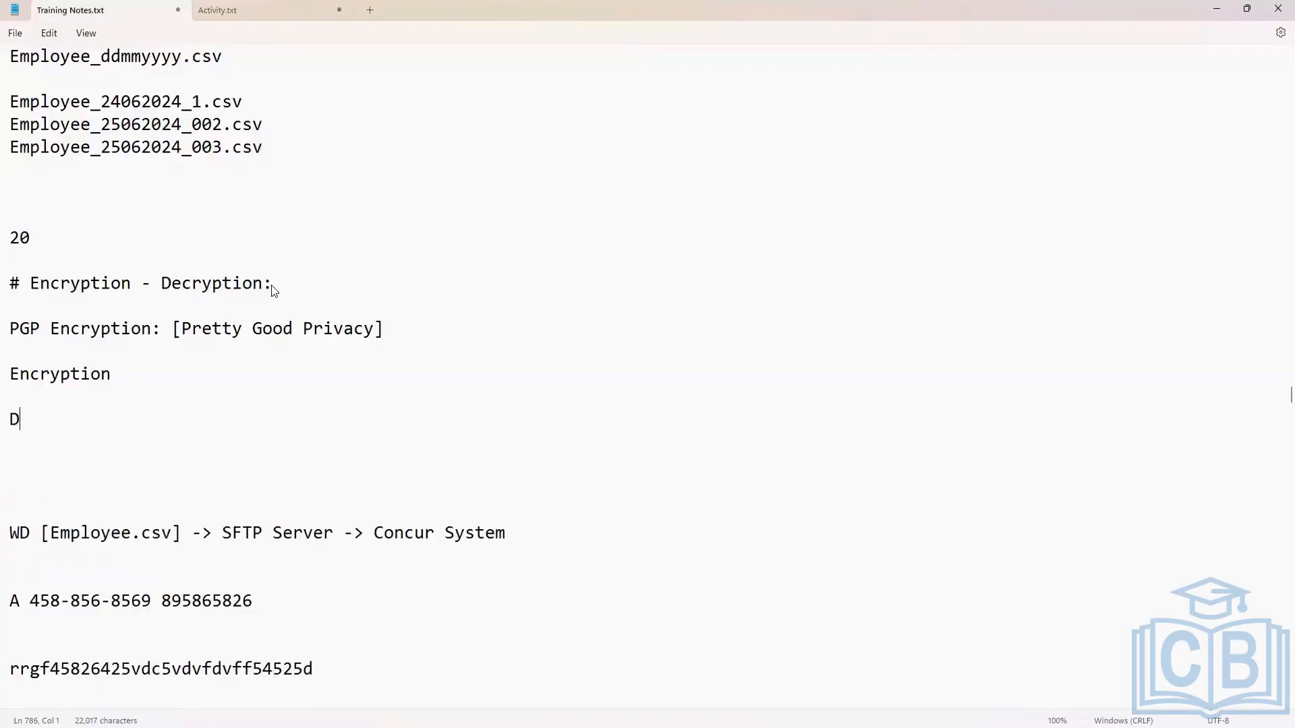
{"action": "type", "text": "ecryption"}
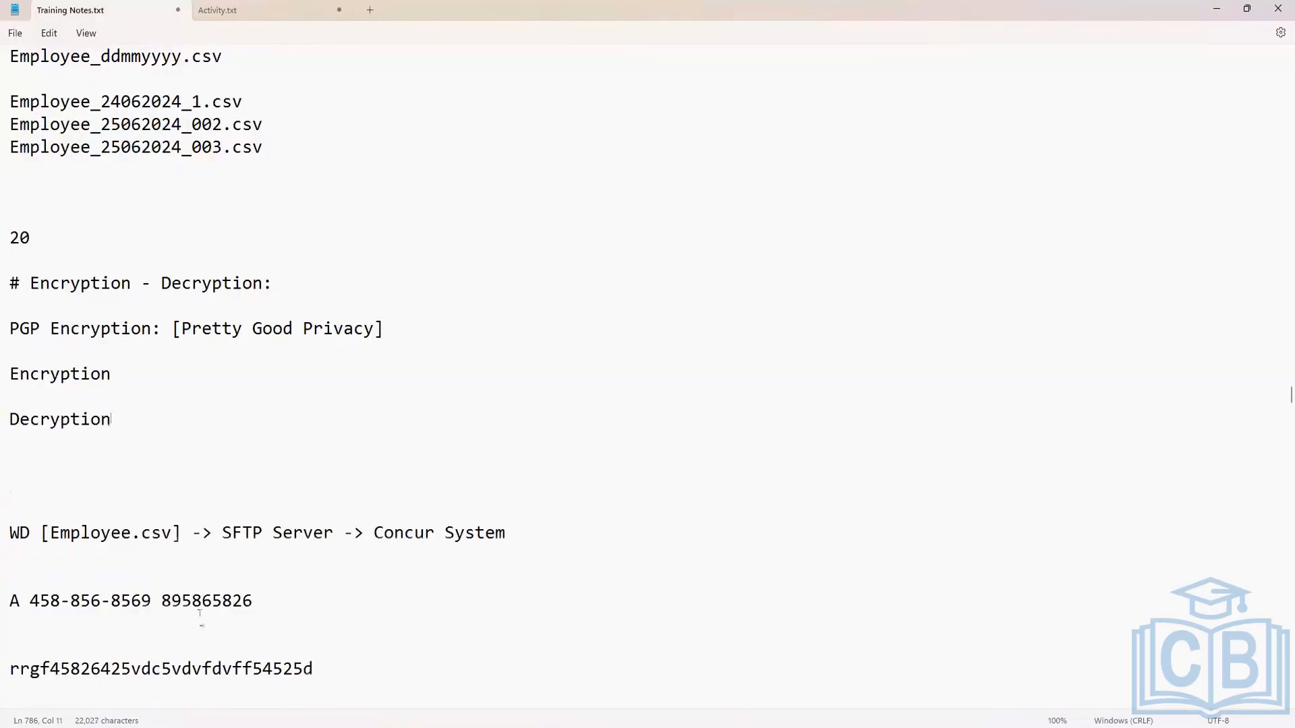
Append "->Encryption ->" to the plain sample data row and join the scrambled text onto the end of that line.
{"action": "scroll", "coordinate": [209, 593], "scroll_direction": "down", "scroll_amount": 1}
{"action": "left_click", "coordinate": [127, 550]}
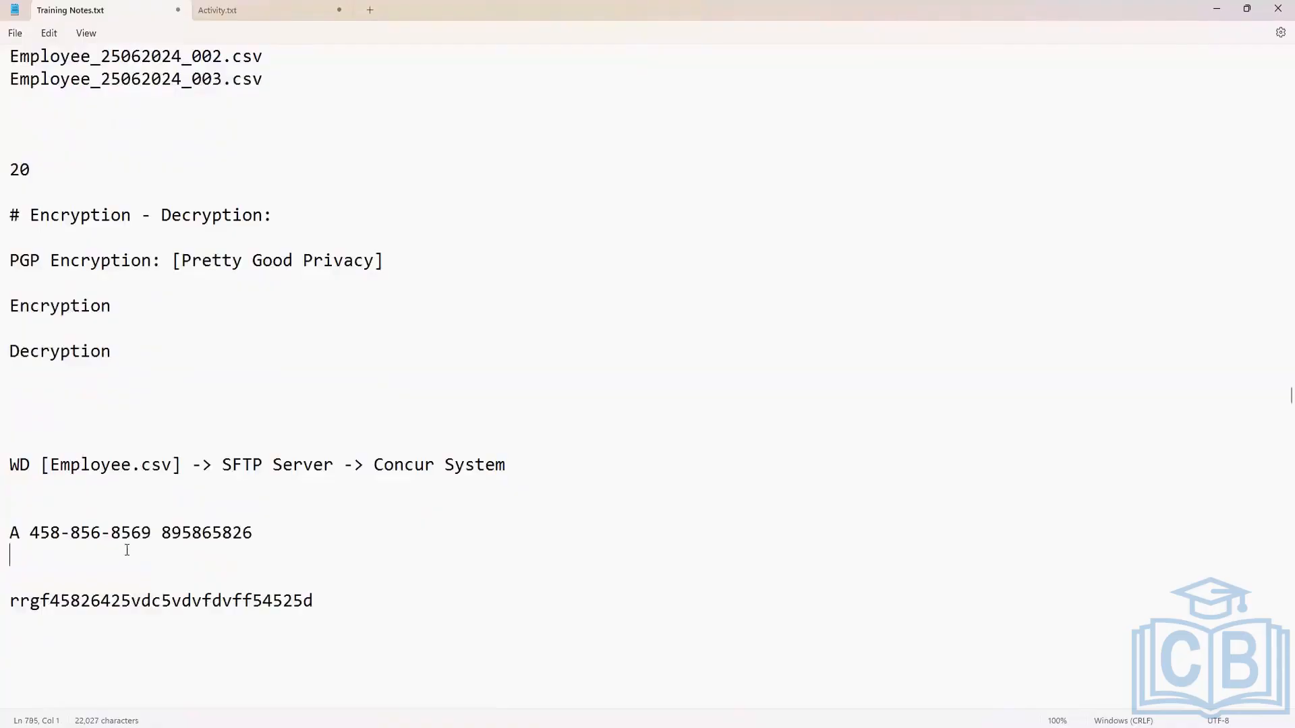
{"action": "left_click", "coordinate": [284, 530]}
{"action": "type", "text": "-"}
{"action": "type", "text": ">Encryption ->"}
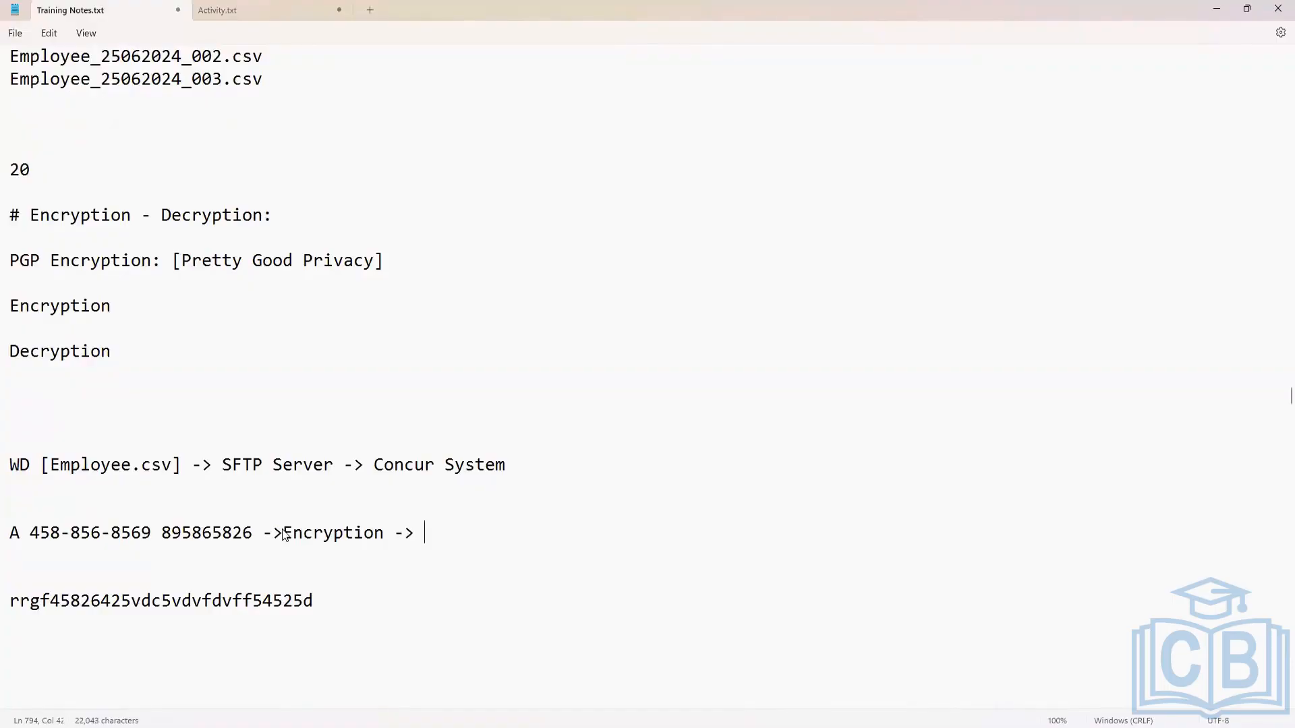
{"action": "key", "text": "Delete"}
{"action": "key", "text": "Delete"}
{"action": "key", "text": "Delete"}
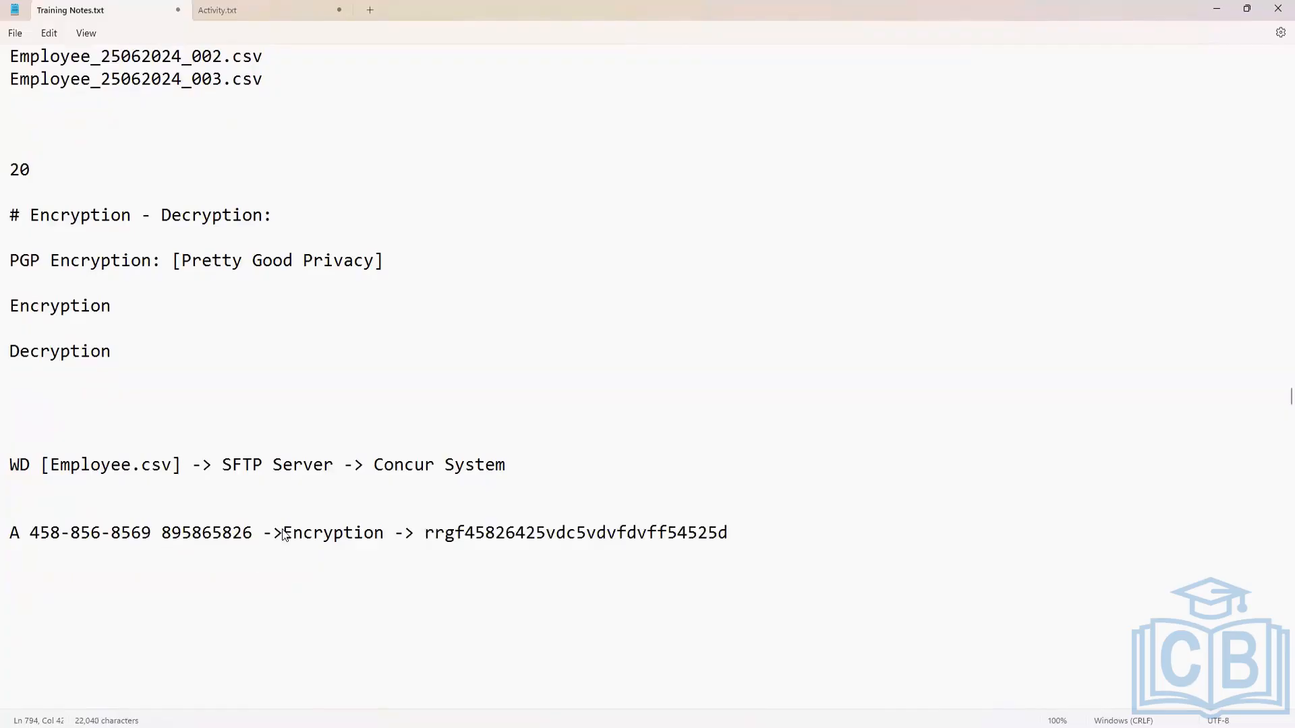
Append "-> Relayed" to the end of the sample data line and copy the scrambled text from it.
{"action": "left_click", "coordinate": [753, 533]}
{"action": "type", "text": "-> Relayed"}
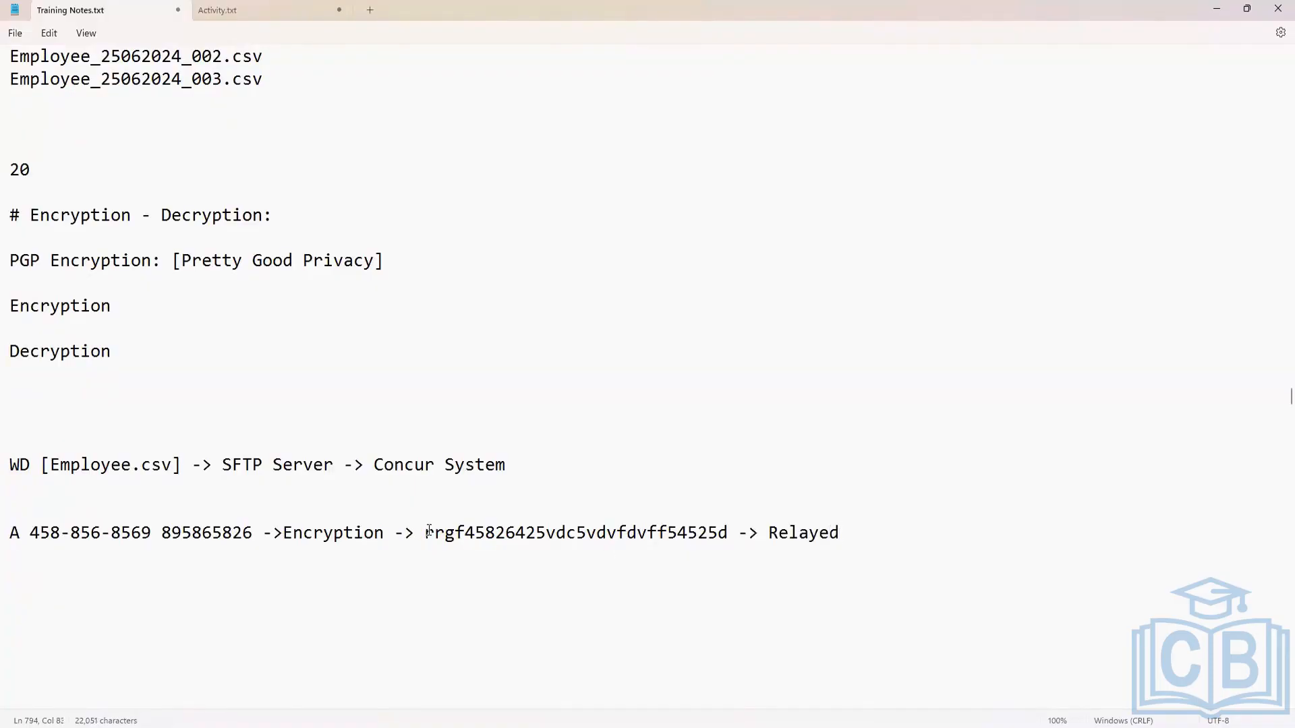
{"action": "left_click_drag", "start_coordinate": [425, 532], "coordinate": [728, 540]}
{"action": "key", "text": "ctrl+c"}
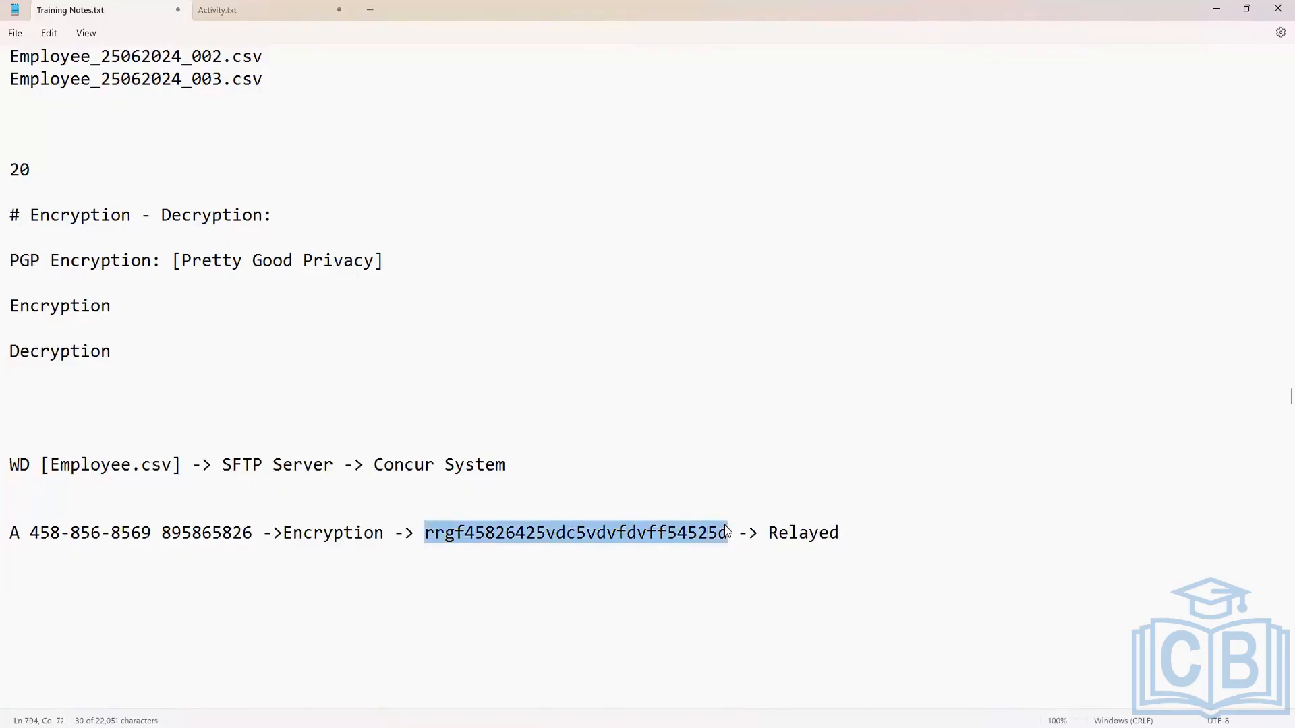
Add the label "Source System:" directly above the sample data line.
{"action": "left_click", "coordinate": [363, 581]}
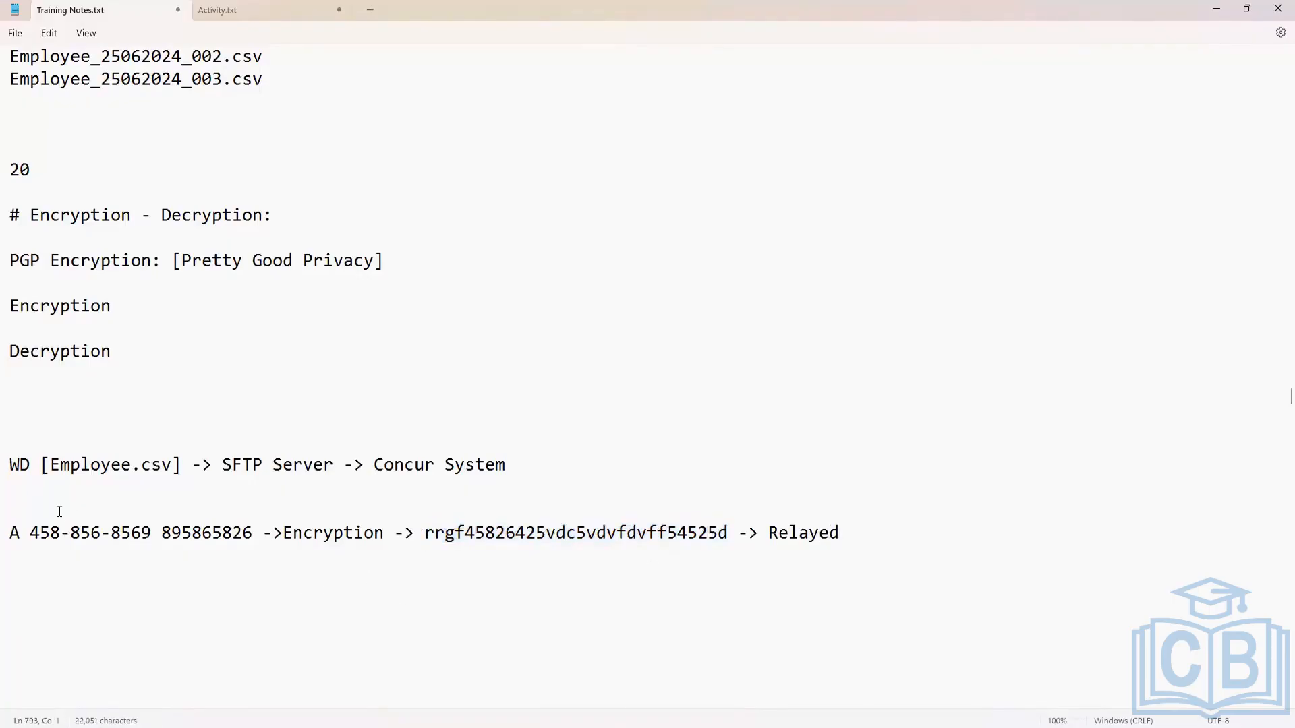
{"action": "type", "text": "Source System:"}
Add the label "Target System:" below the sample data line and paste the scrambled text beneath it.
{"action": "left_click", "coordinate": [18, 581]}
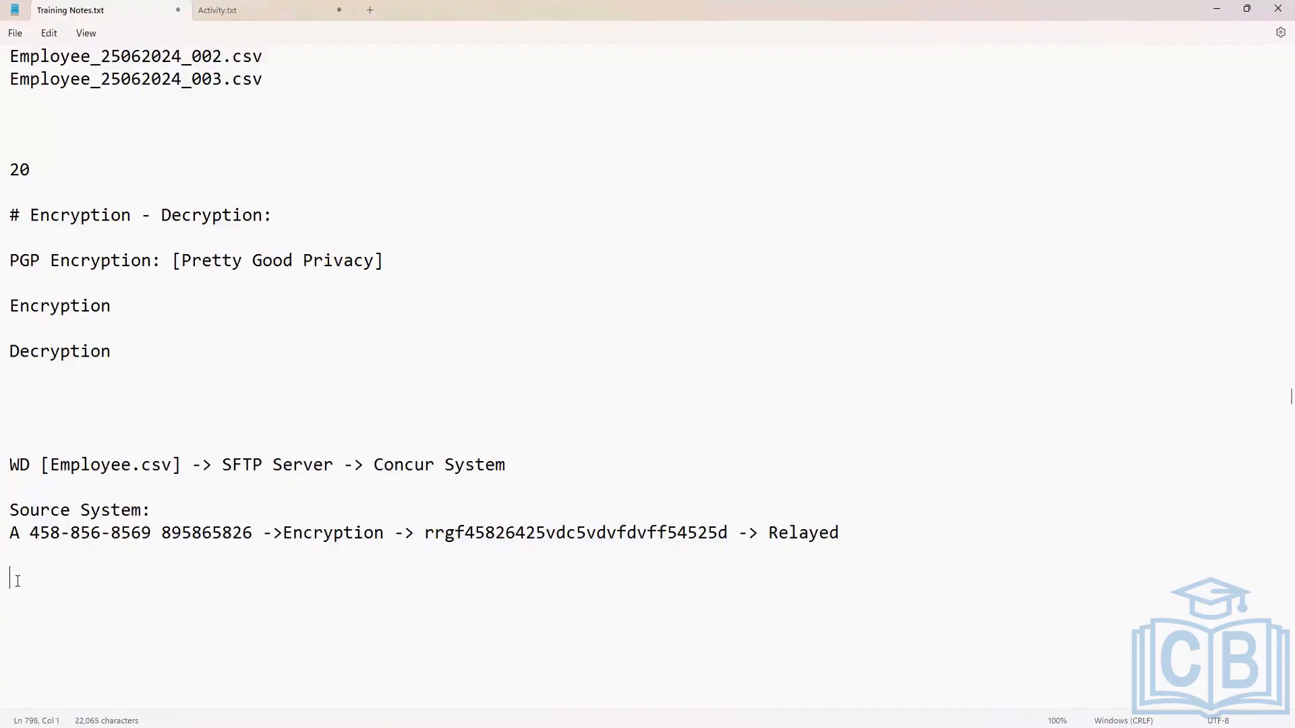
{"action": "type", "text": "Target System"}
{"action": "key", "text": "Return"}
{"action": "key", "text": "ctrl+v"}
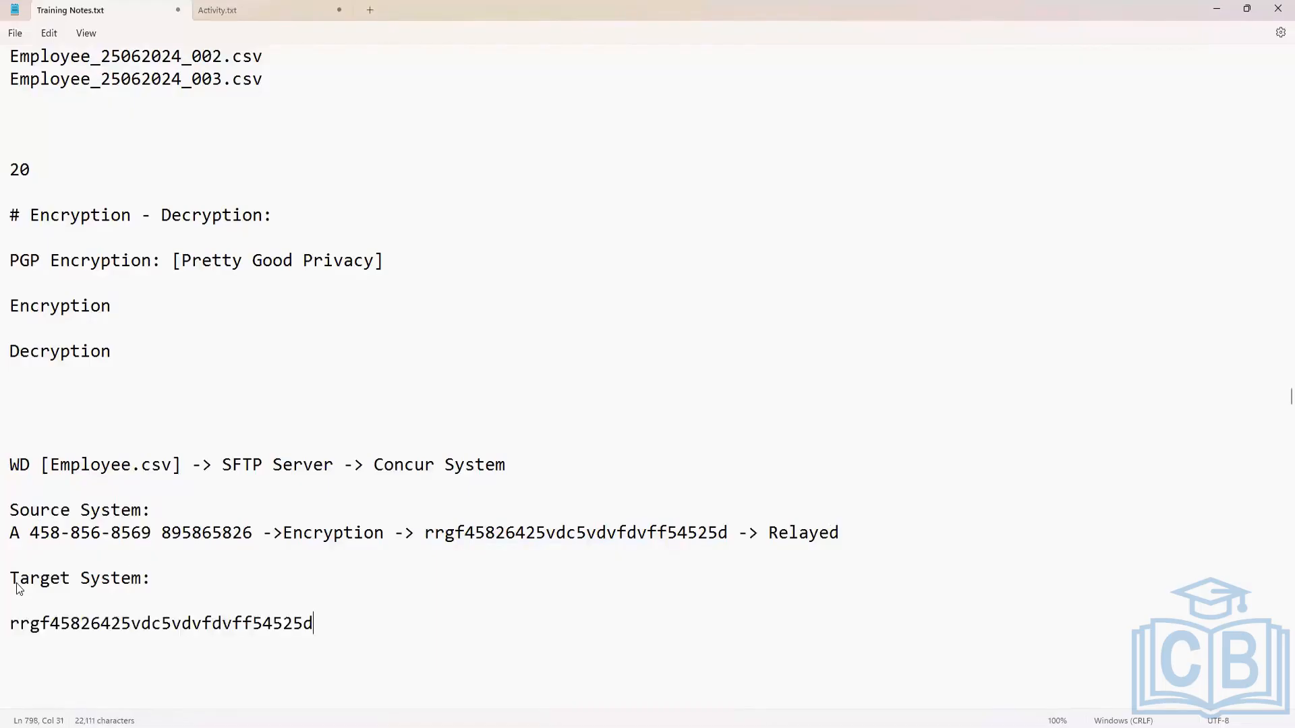
Append "-> Decrypted ->" to the scrambled text under Target System, followed by a copy of the plain sample data.
{"action": "type", "text": "-> Decrypted -"}
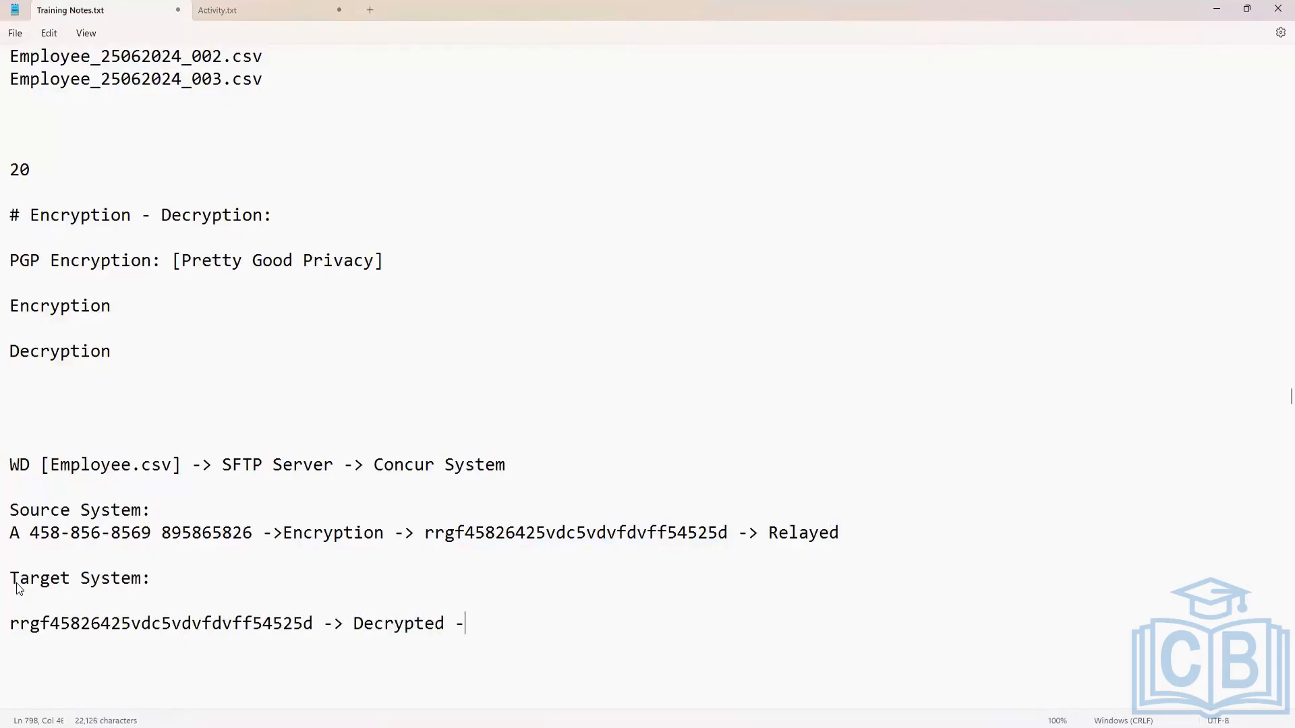
{"action": "type", "text": ">"}
{"action": "left_click_drag", "start_coordinate": [248, 535], "coordinate": [11, 538]}
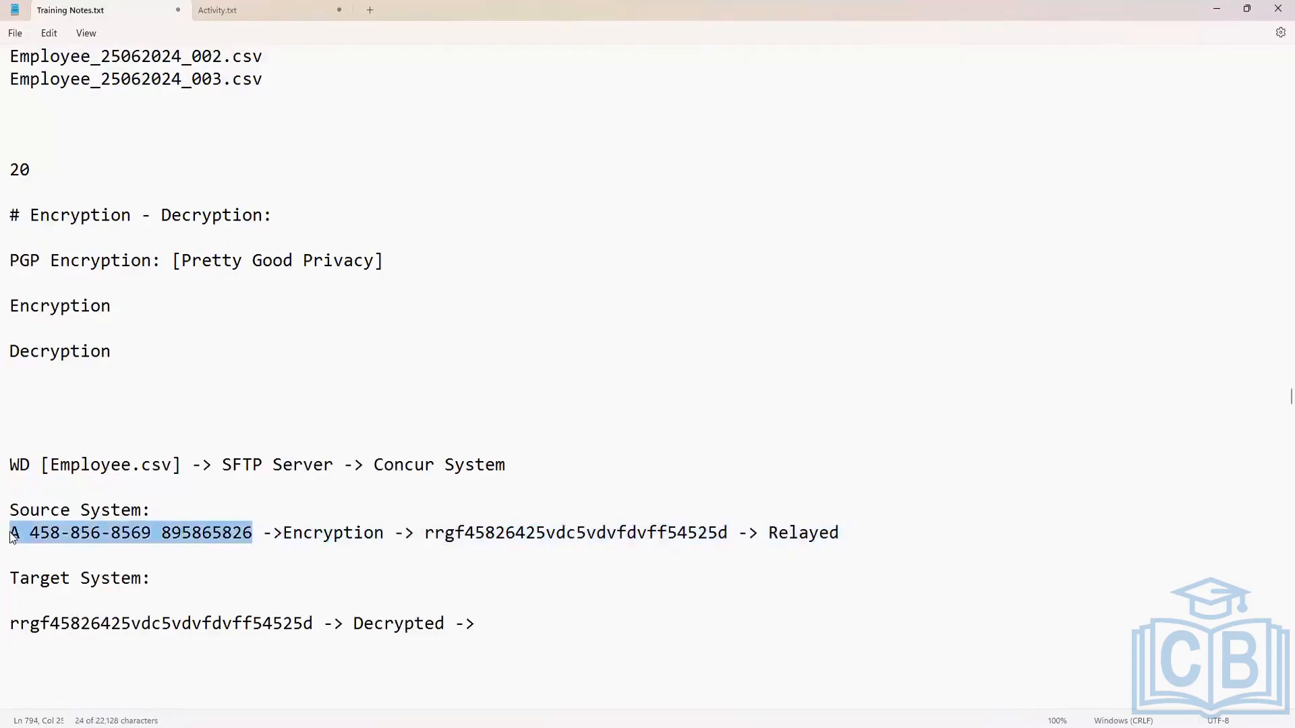
{"action": "key", "text": "ctrl+c"}
{"action": "left_click", "coordinate": [507, 622]}
{"action": "key", "text": "ctrl+v"}
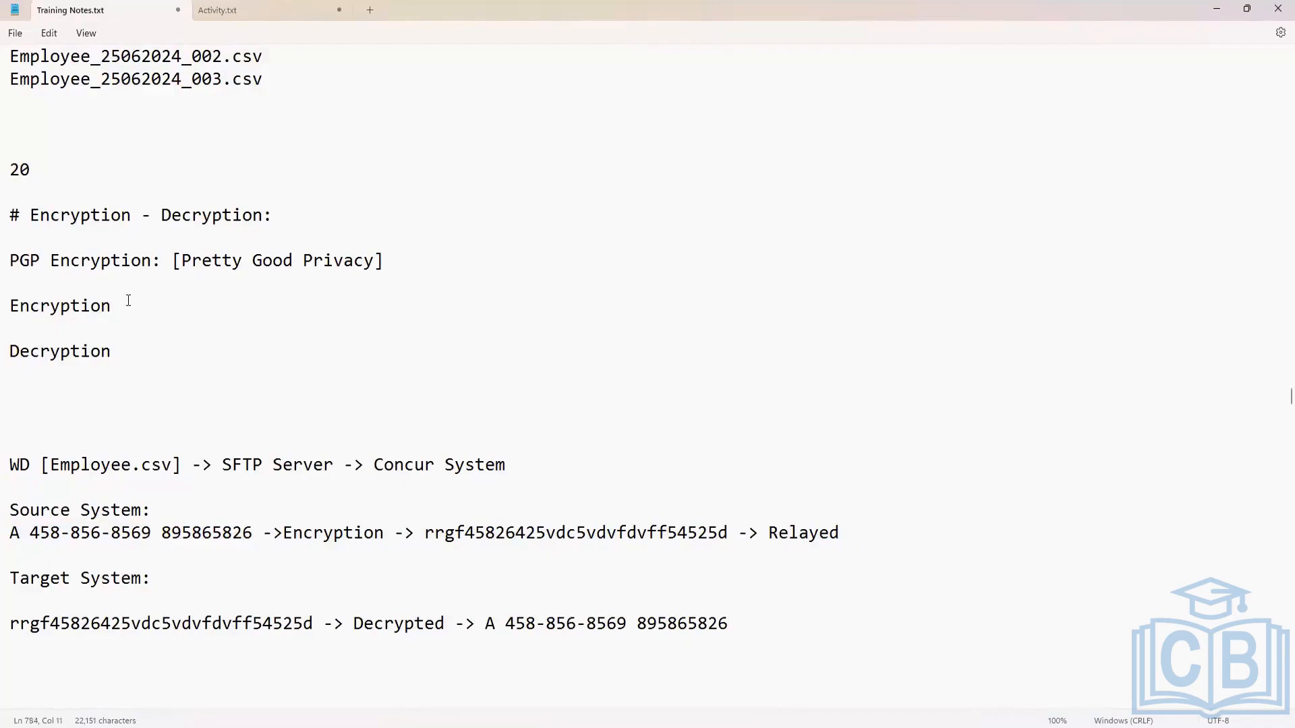
Add a colon after each of the "Encryption" and "Decryption" lines.
{"action": "type", "text": ":"}
{"action": "scroll", "coordinate": [344, 523], "scroll_direction": "down", "scroll_amount": 1}
{"action": "scroll", "coordinate": [344, 523], "scroll_direction": "up", "scroll_amount": 2}
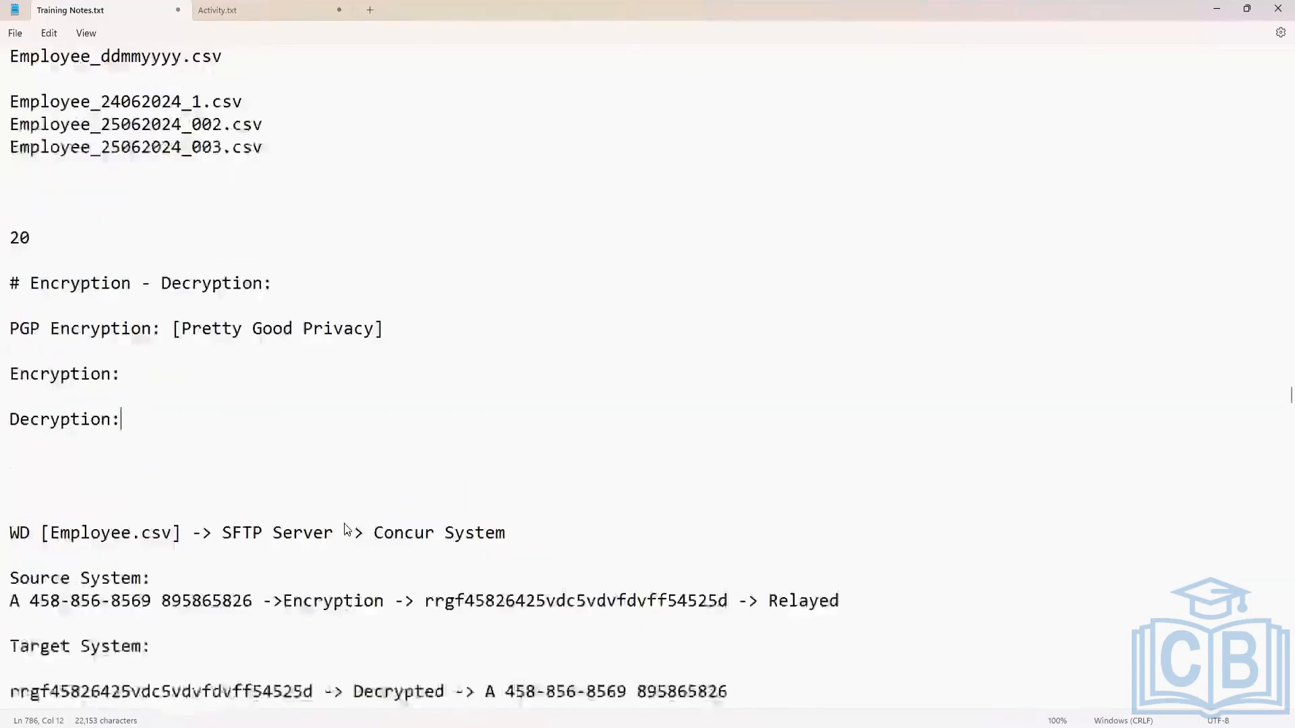
{"action": "scroll", "coordinate": [345, 527], "scroll_direction": "down", "scroll_amount": 3}
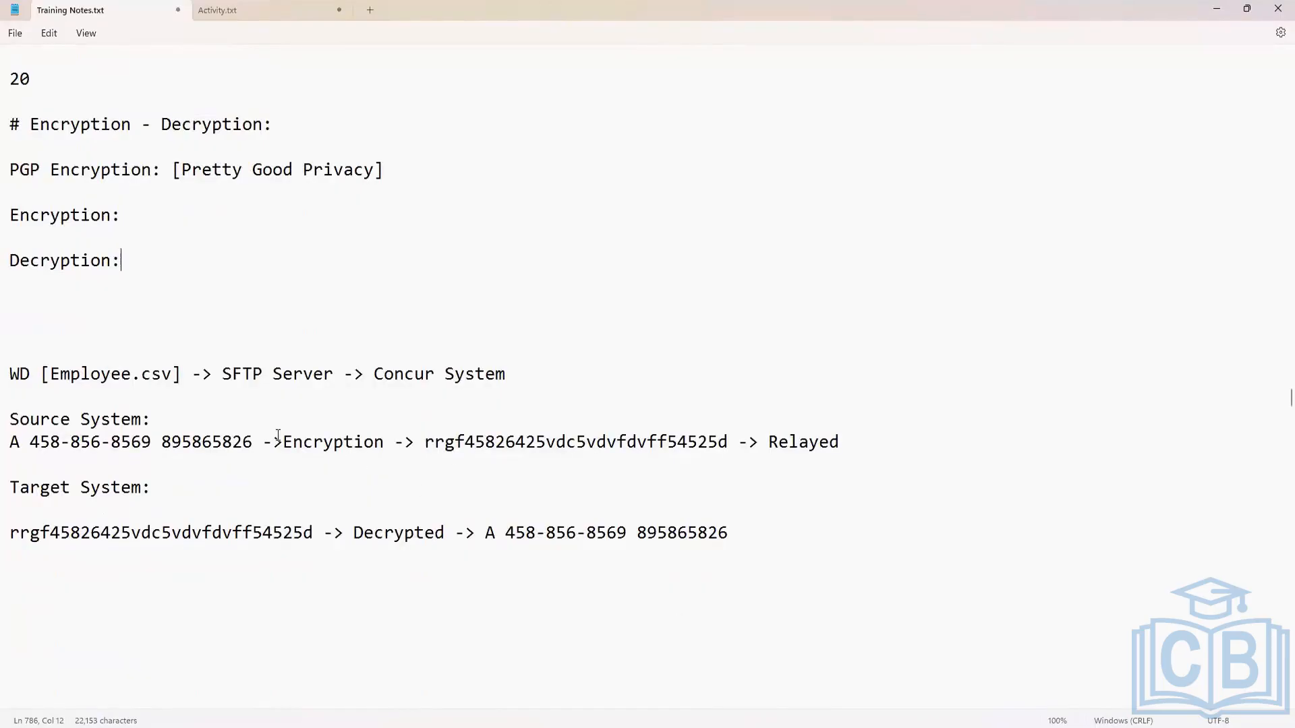
{"action": "left_click_drag", "start_coordinate": [252, 442], "coordinate": [12, 448]}
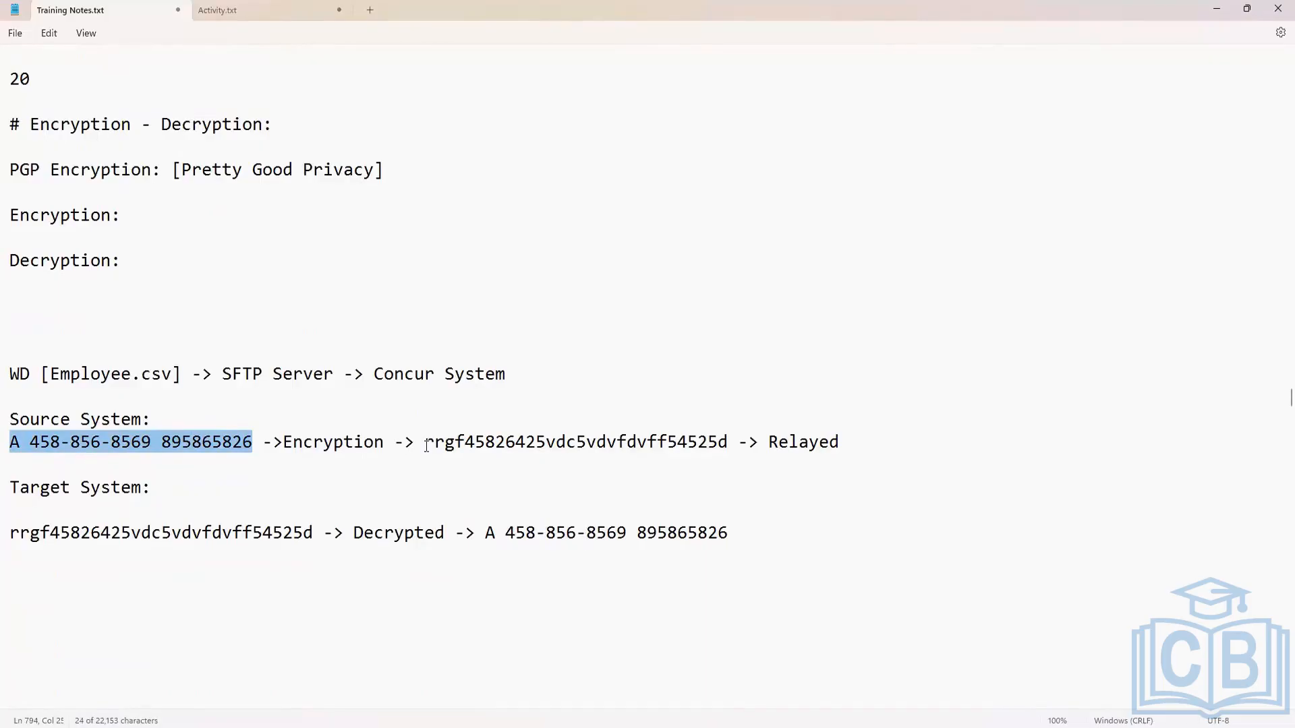
Add the line "PGP Key Pairs:" below "Decryption:" with blank lines before and after it.
{"action": "left_click", "coordinate": [162, 262]}
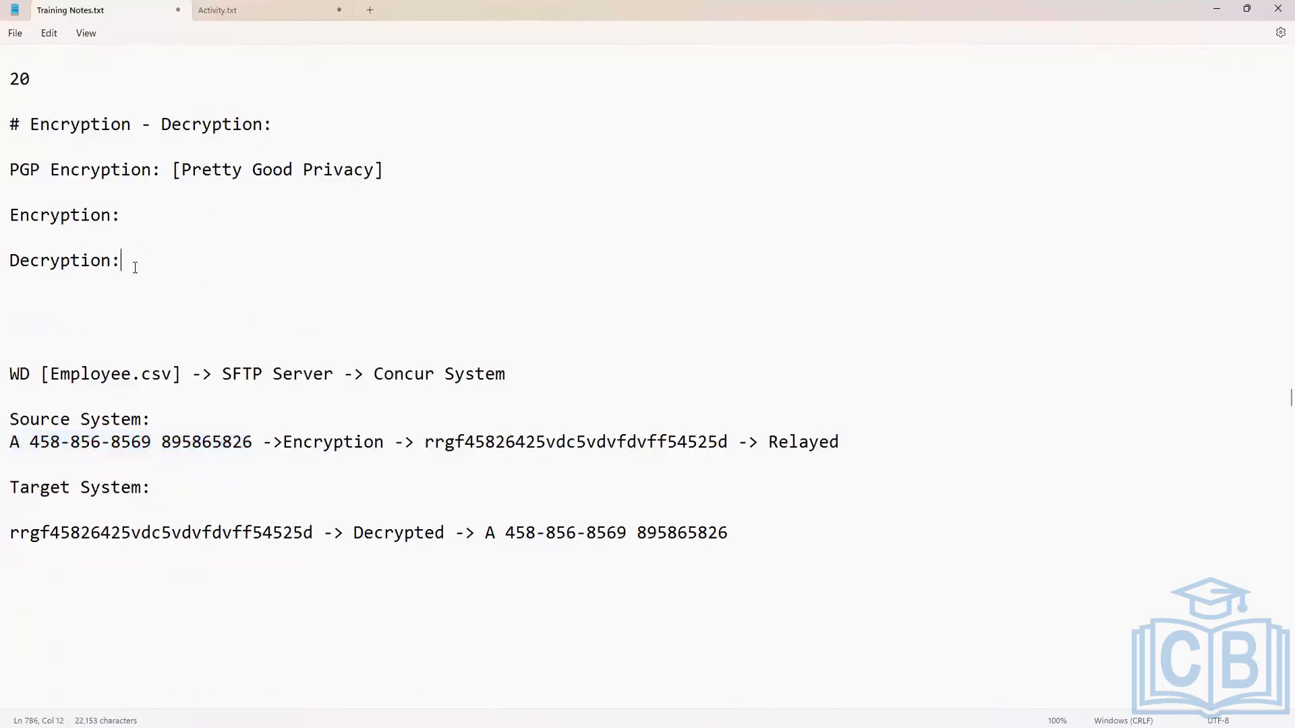
{"action": "key", "text": "Return"}
{"action": "key", "text": "Return"}
{"action": "key", "text": "Return"}
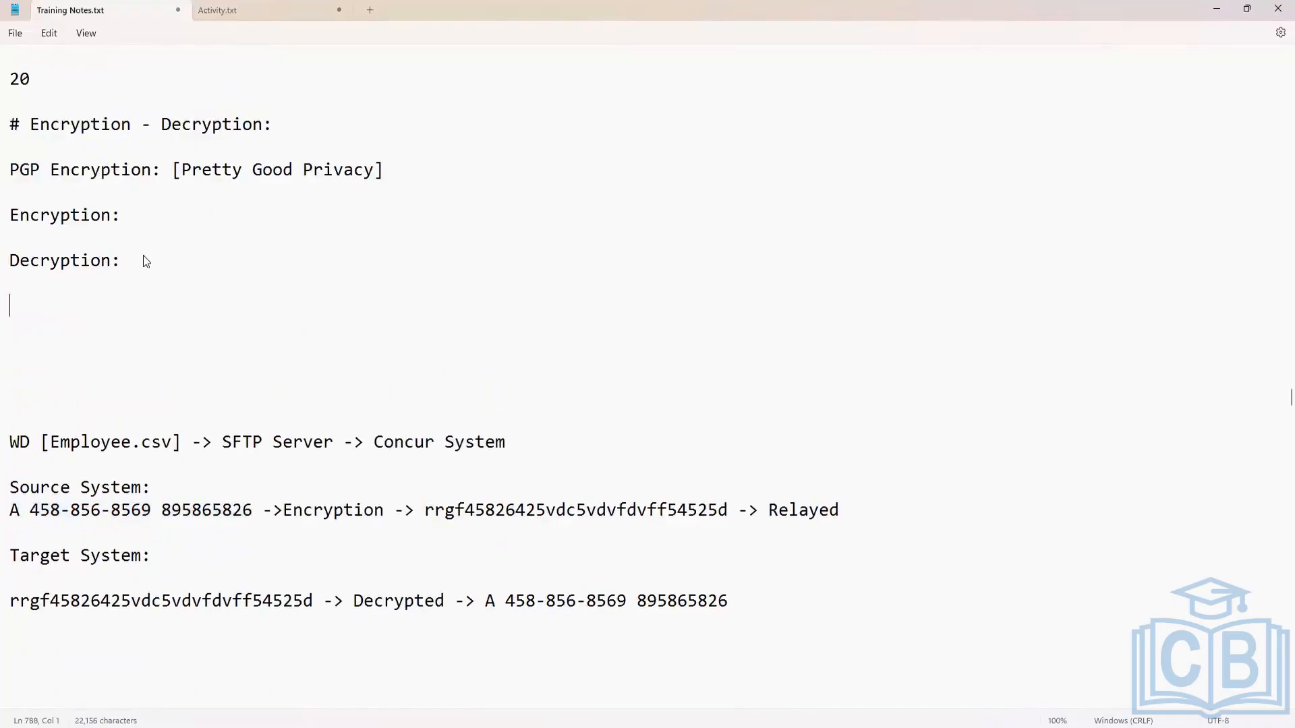
{"action": "type", "text": "PGP Key Pairs"}
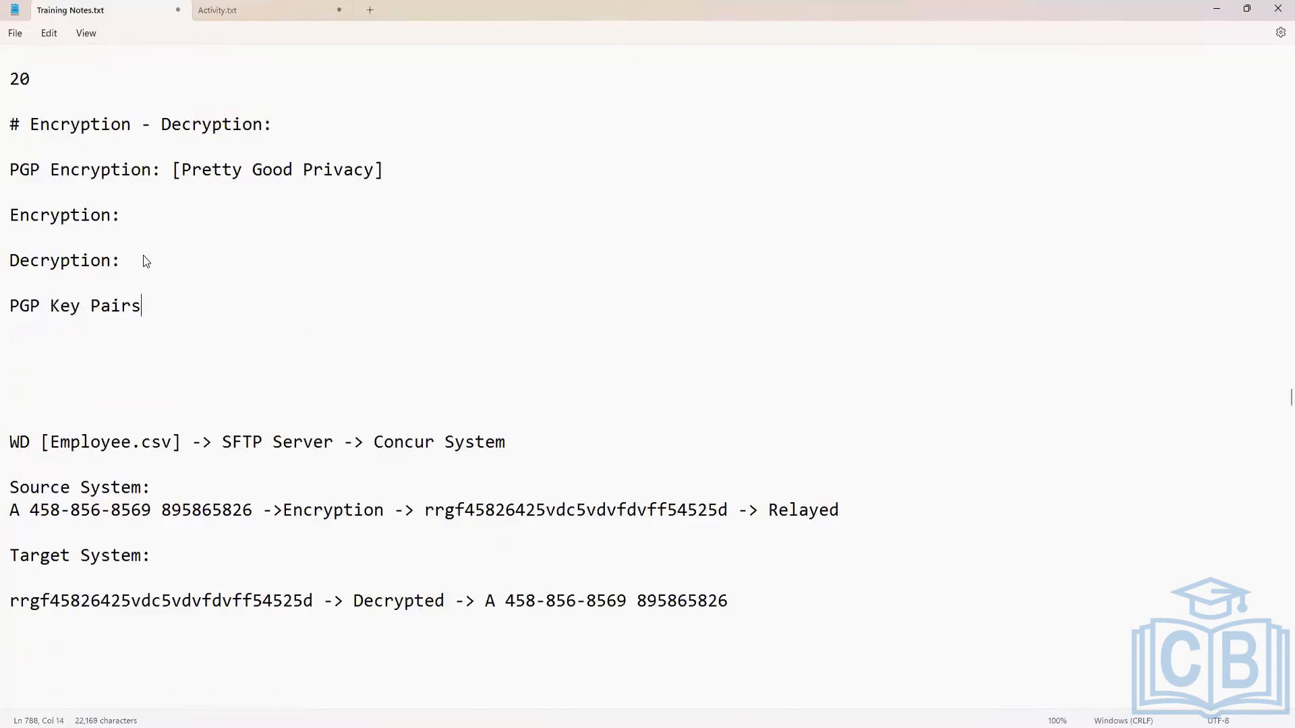
{"action": "type", "text": ":"}
{"action": "key", "text": "Return"}
{"action": "key", "text": "Return"}
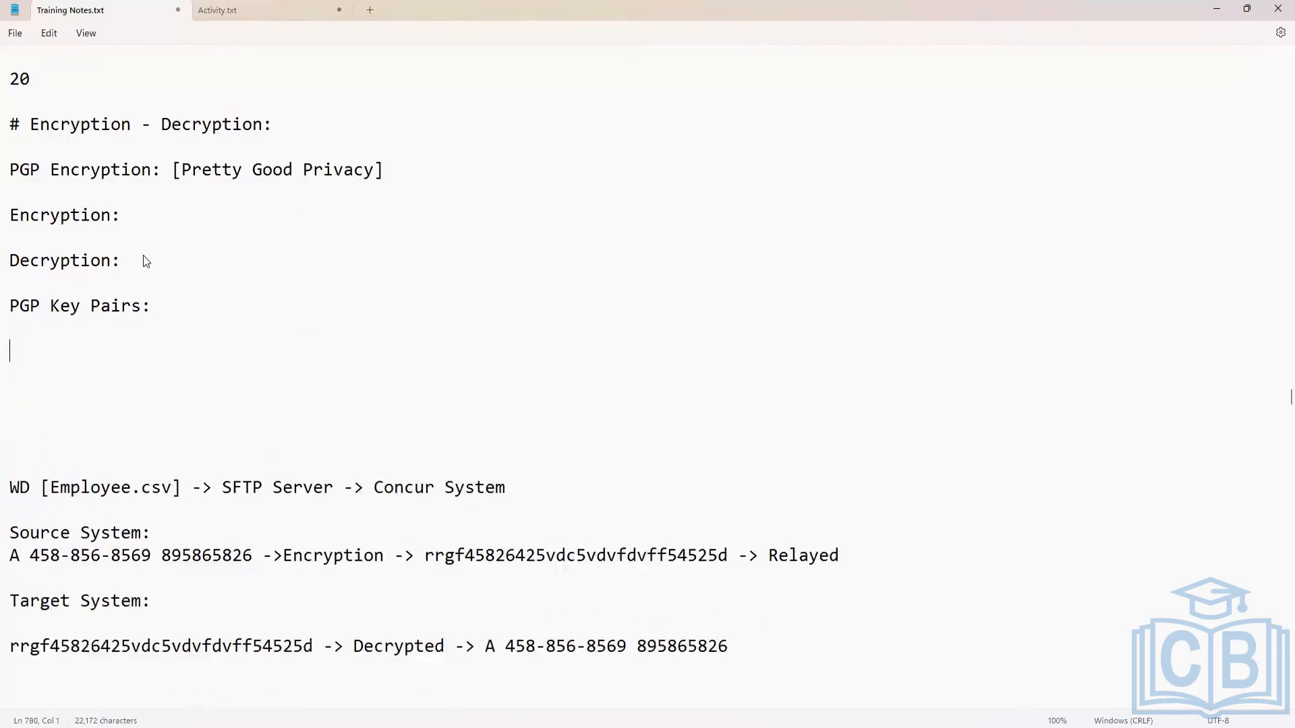
{"action": "type", "text": "Inbound "}
{"action": "type", "text": "O"}
{"action": "key", "text": "BackSpace"}
{"action": "key", "text": "BackSpace"}
{"action": "key", "text": "BackSpace"}
{"action": "type", "text": "d"}
{"action": "key", "text": "BackSpace"}
{"action": "key", "text": "BackSpace"}
{"action": "key", "text": "BackSpace"}
{"action": "key", "text": "BackSpace"}
{"action": "key", "text": "BackSpace"}
{"action": "key", "text": "BackSpace"}
{"action": "key", "text": "BackSpace"}
Add the lines "Outbound" and "Inbound" below "PGP Key Pairs:", separated by several blank lines.
{"action": "type", "text": "Outbound"}
{"action": "key", "text": "Return"}
{"action": "key", "text": "Return"}
{"action": "key", "text": "Return"}
{"action": "key", "text": "Return"}
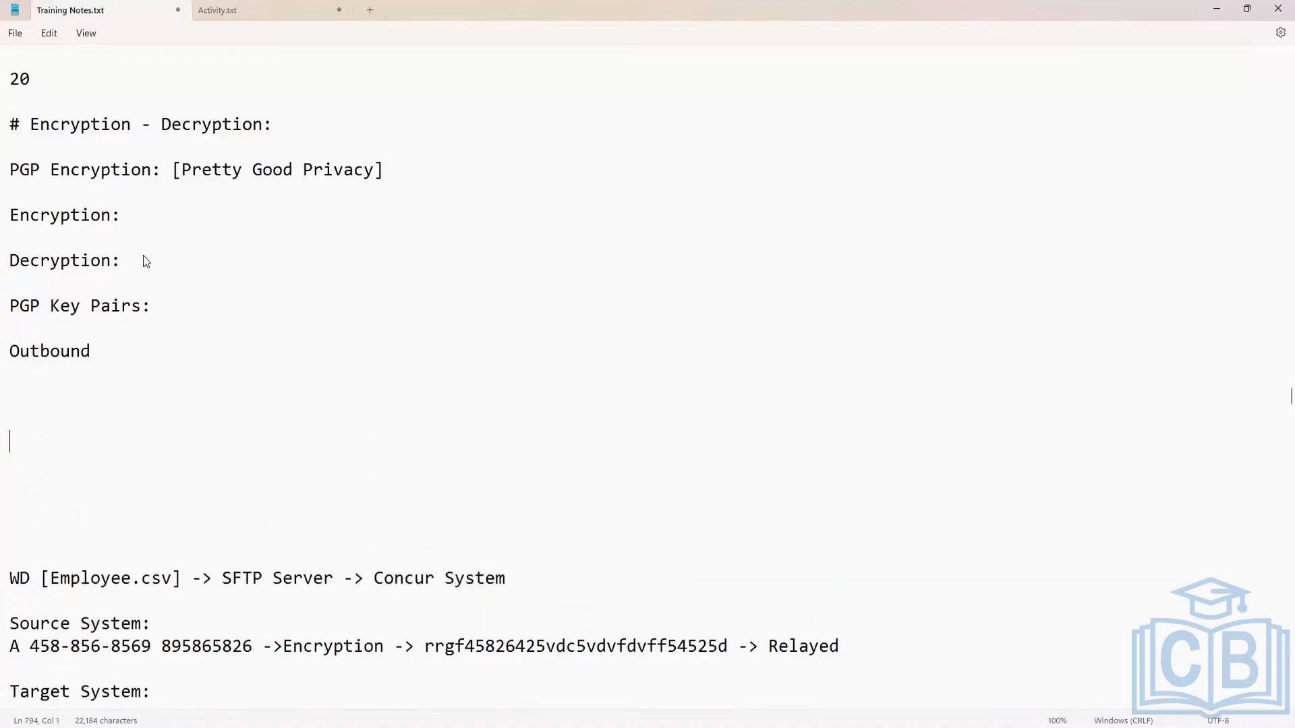
{"action": "type", "text": "Inbound"}
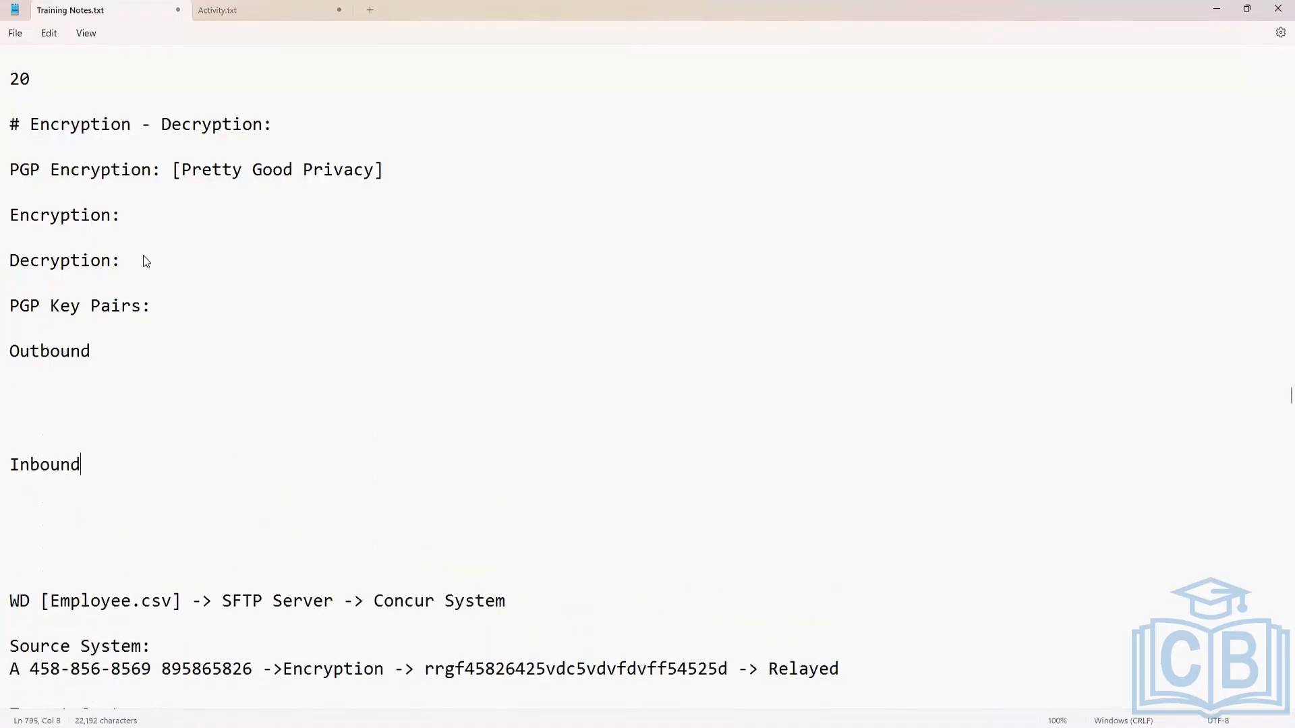
Add colons to the "Outbound" and "Inbound" lines and insert blank lines beneath "Outbound:".
{"action": "left_click", "coordinate": [144, 351]}
{"action": "type", "text": ":"}
{"action": "key", "text": "Return"}
{"action": "key", "text": "Return"}
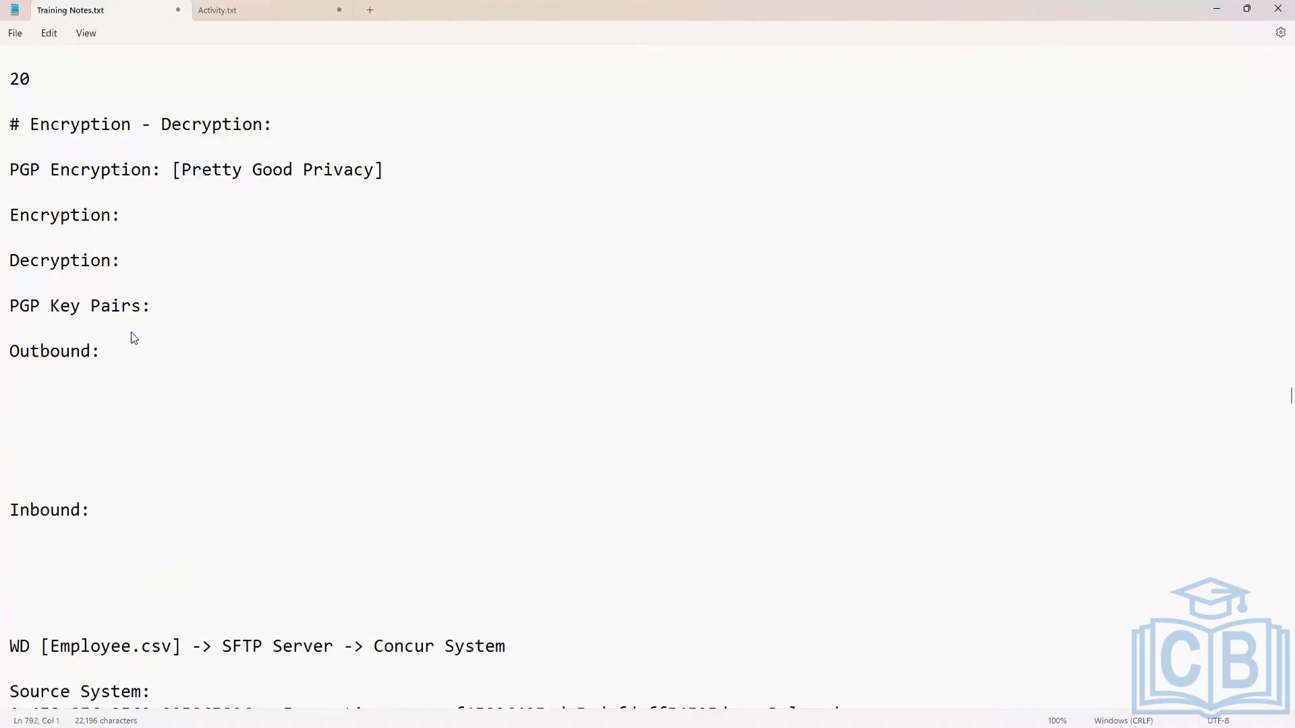
Write "WD [generating files] -> Encrypted" below the "Outbound:" line.
{"action": "type", "text": "WD []"}
{"action": "key", "text": "Left"}
{"action": "type", "text": "generating file"}
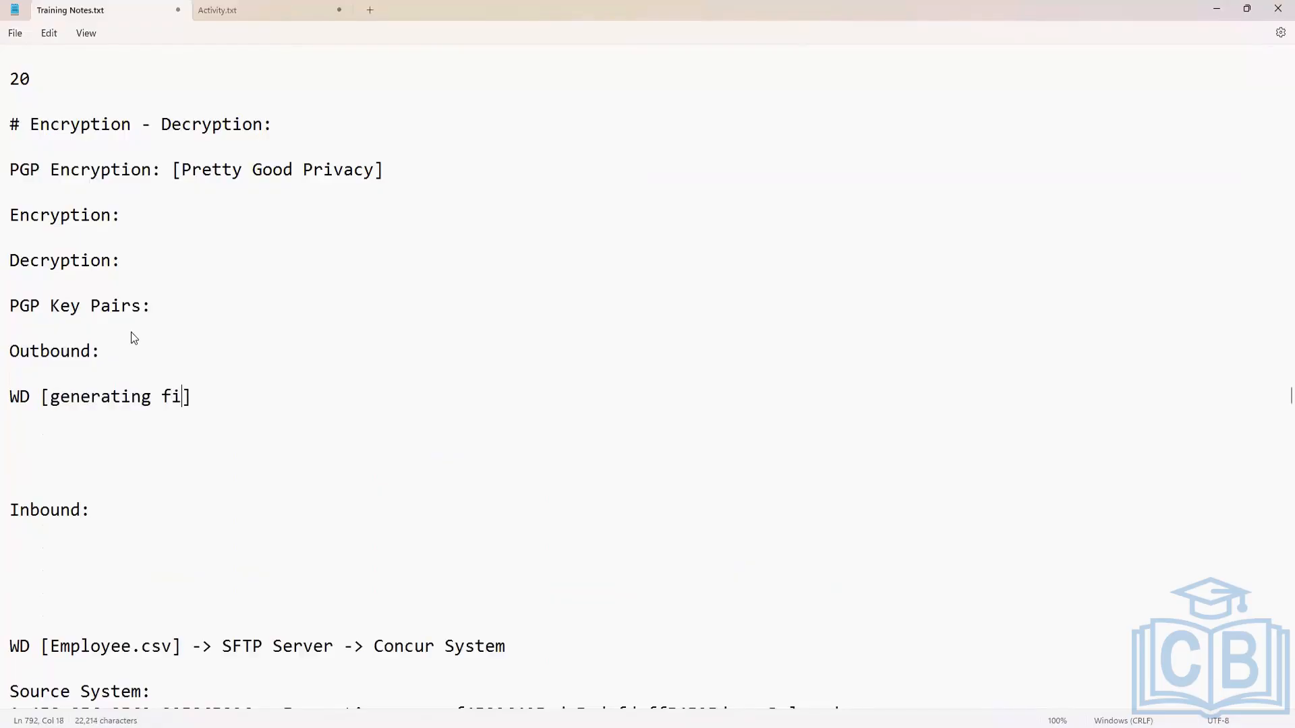
{"action": "type", "text": "s"}
{"action": "key", "text": "Right"}
{"action": "type", "text": "-> Encrypted"}
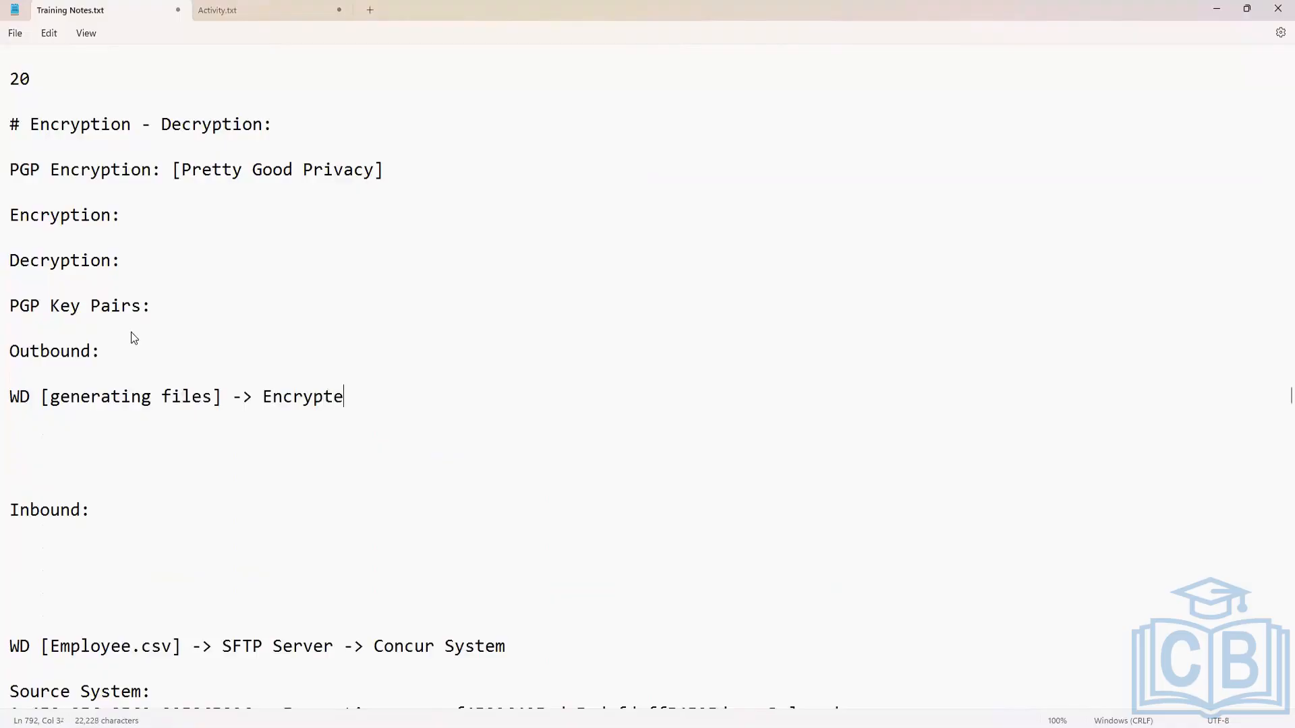
Insert several blank lines between "PGP Key Pairs:" and "Outbound:" to make room for more notes.
{"action": "left_click", "coordinate": [104, 335]}
{"action": "key", "text": "Return"}
{"action": "key", "text": "Return"}
{"action": "key", "text": "Return"}
{"action": "key", "text": "Return"}
{"action": "key", "text": "Return"}
{"action": "key", "text": "Return"}
{"action": "key", "text": "Return"}
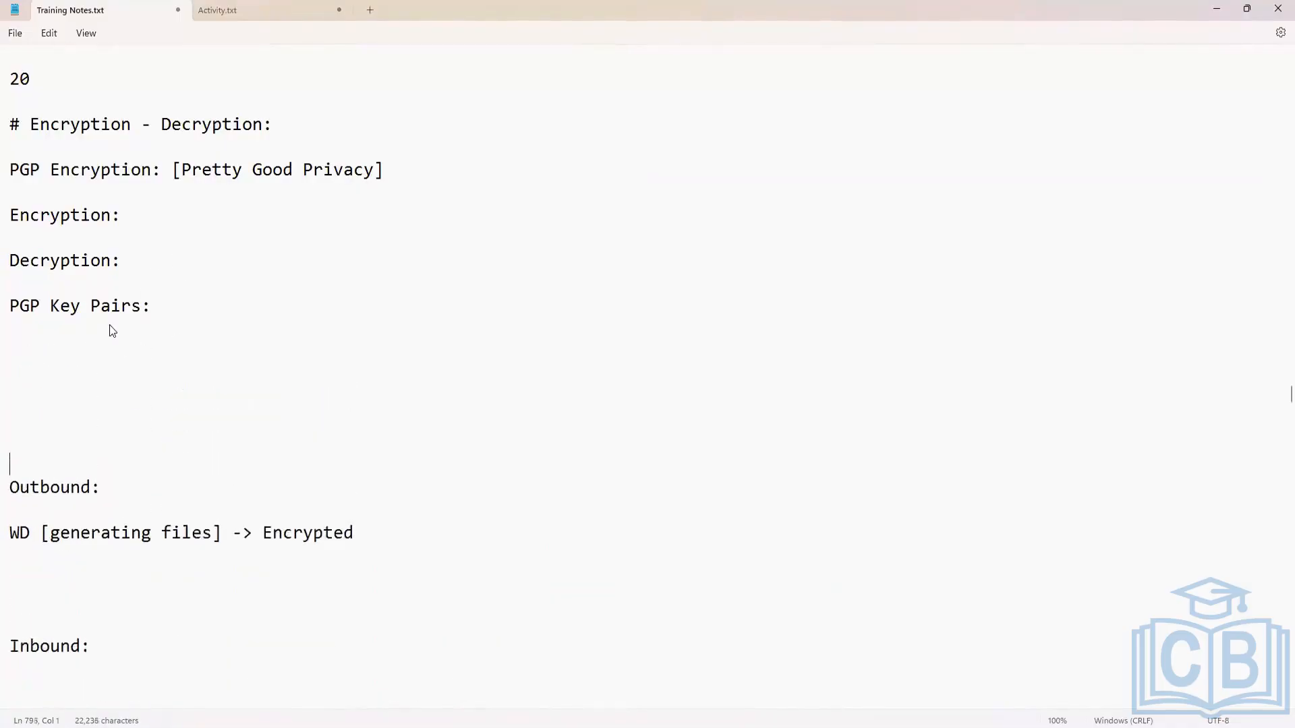
{"action": "key", "text": "Up"}
{"action": "key", "text": "Up"}
{"action": "key", "text": "Up"}
{"action": "key", "text": "Up"}
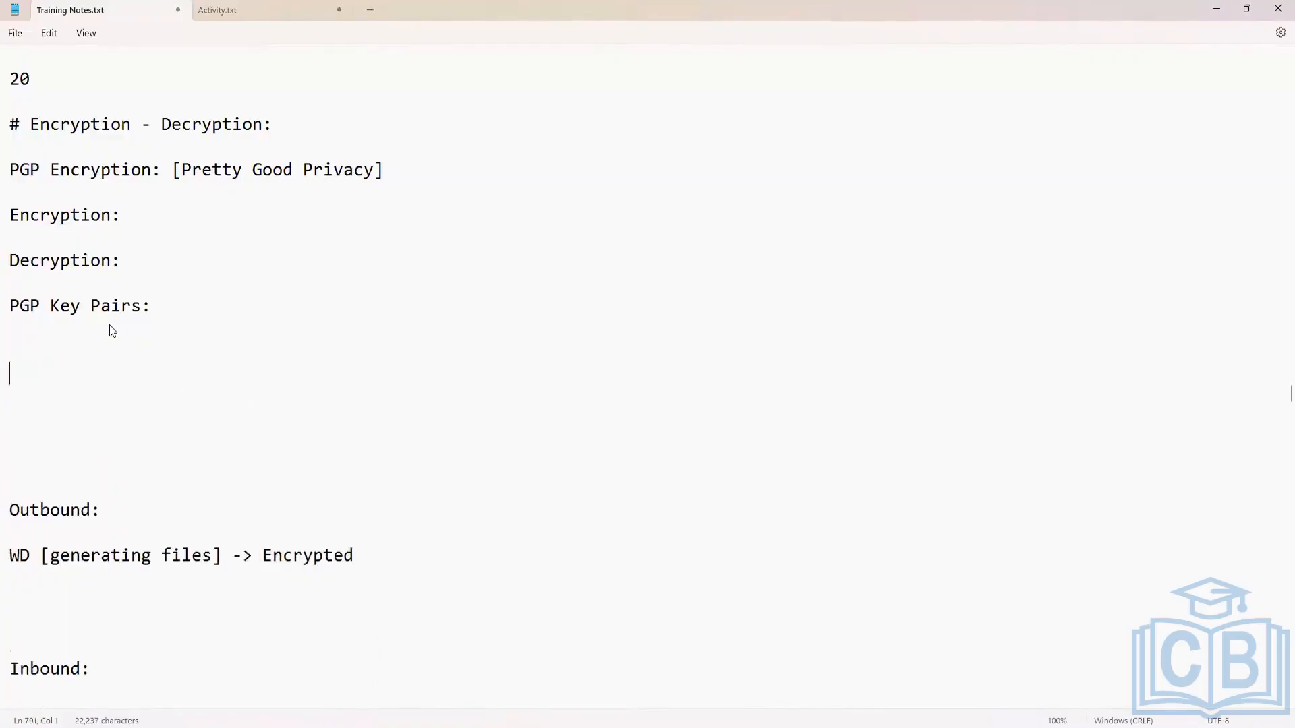
{"action": "key", "text": "BackSpace"}
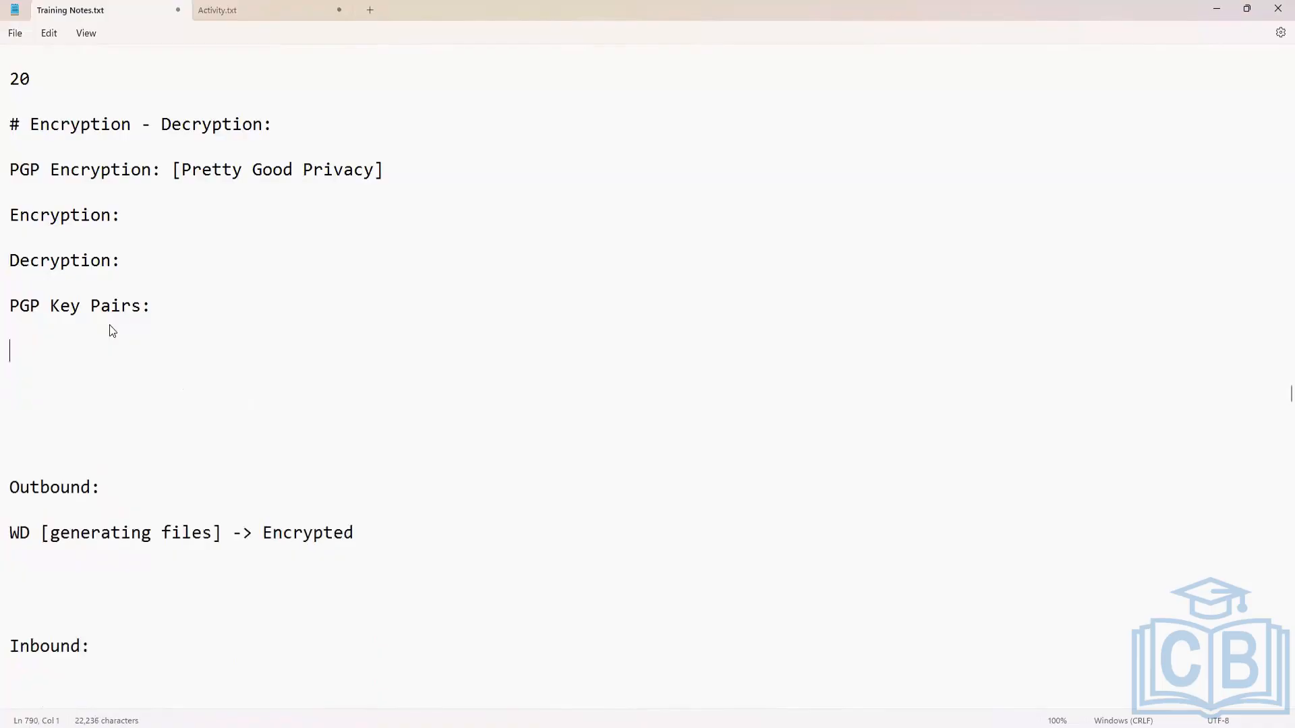
{"action": "key", "text": "Return"}
{"action": "key", "text": "Return"}
{"action": "key", "text": "Up"}
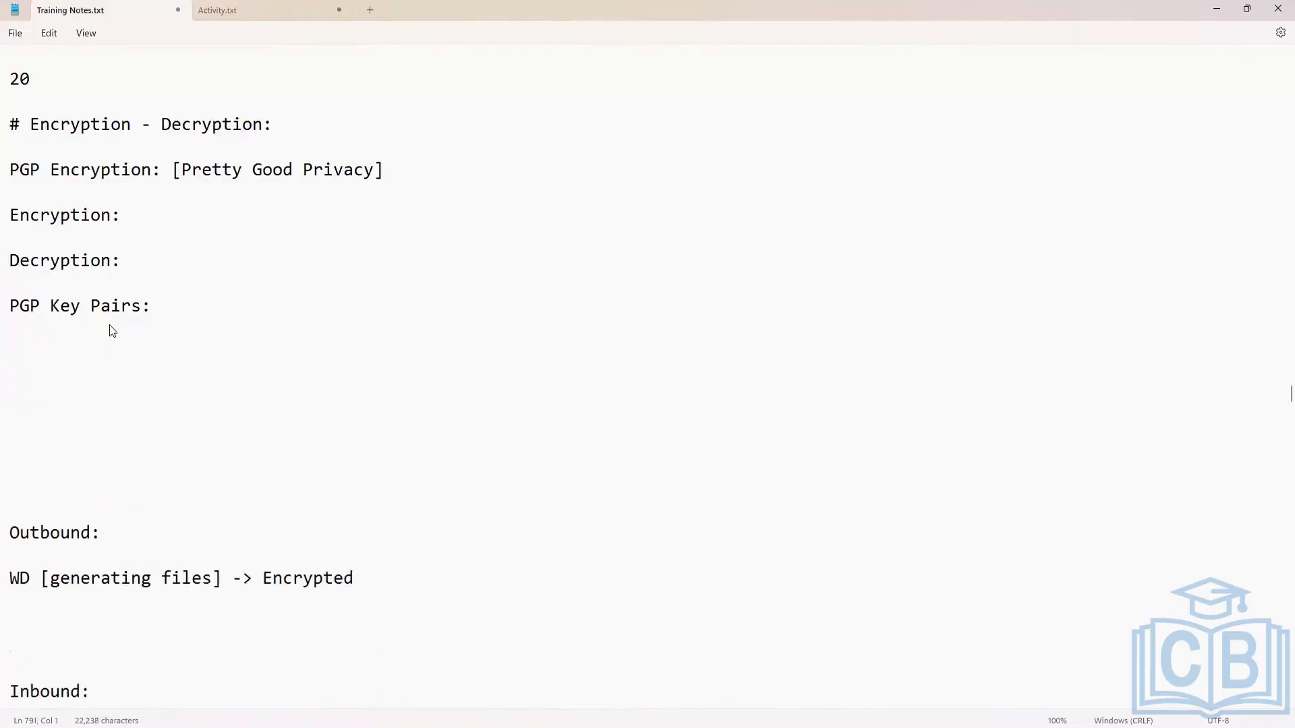
Add the lines "Public Key" and "Private Key" below "PGP Key Pairs:", leaving a blank line between them.
{"action": "type", "text": "Public Key"}
{"action": "key", "text": "Return"}
{"action": "key", "text": "Return"}
{"action": "type", "text": "An"}
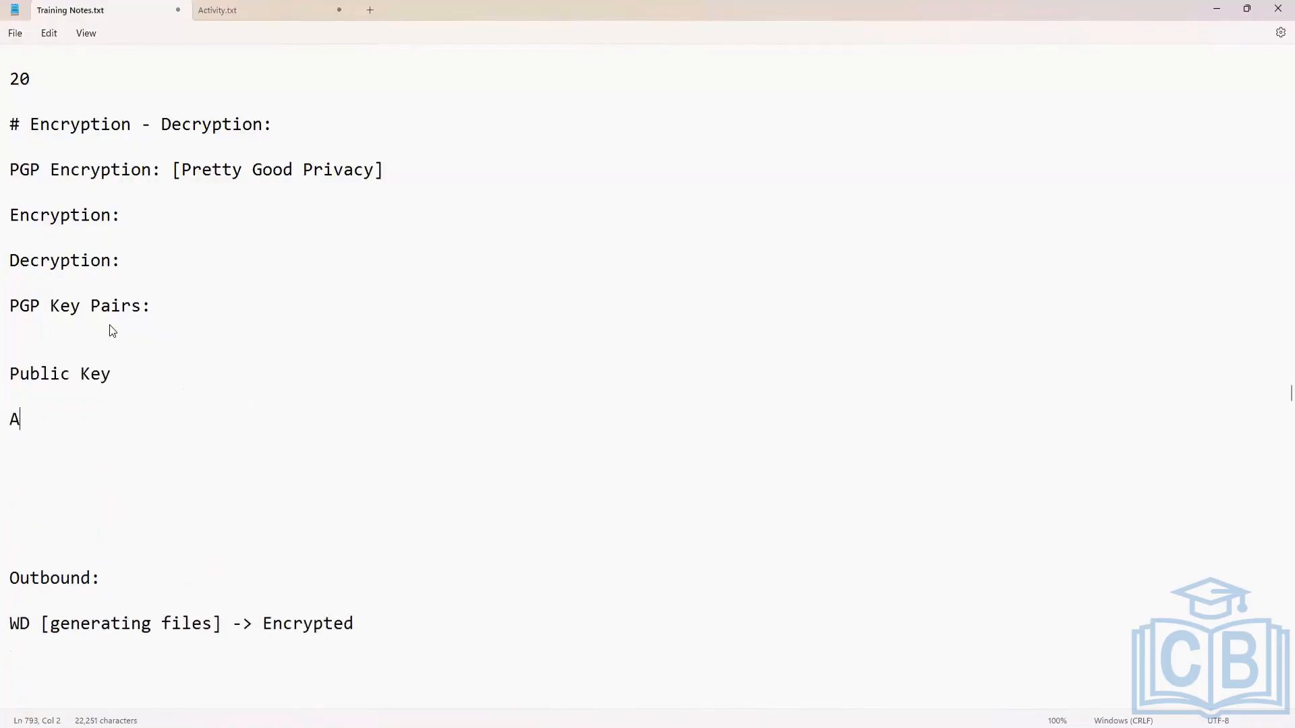
{"action": "key", "text": "BackSpace"}
{"action": "key", "text": "BackSpace"}
{"action": "type", "text": "Private Key"}
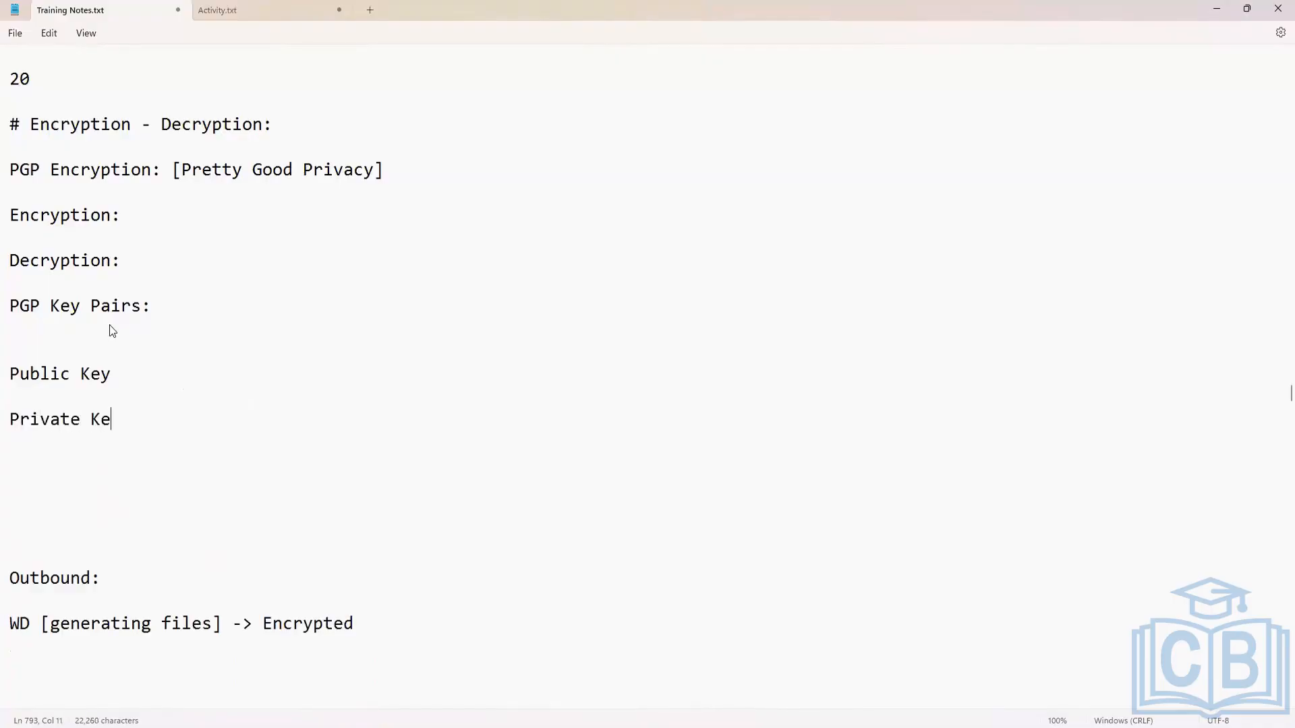
Complete the Public Key line with ": Can be shared and will be used to encrypt the files".
{"action": "key", "text": "Up"}
{"action": "key", "text": "Up"}
{"action": "key", "text": "End"}
{"action": "type", "text": ": "}
{"action": "type", "text": "Will"}
{"action": "key", "text": "BackSpace"}
{"action": "key", "text": "BackSpace"}
{"action": "key", "text": "BackSpace"}
{"action": "key", "text": "BackSpace"}
{"action": "key", "text": "BackSpace"}
{"action": "type", "text": "Can be shared an"}
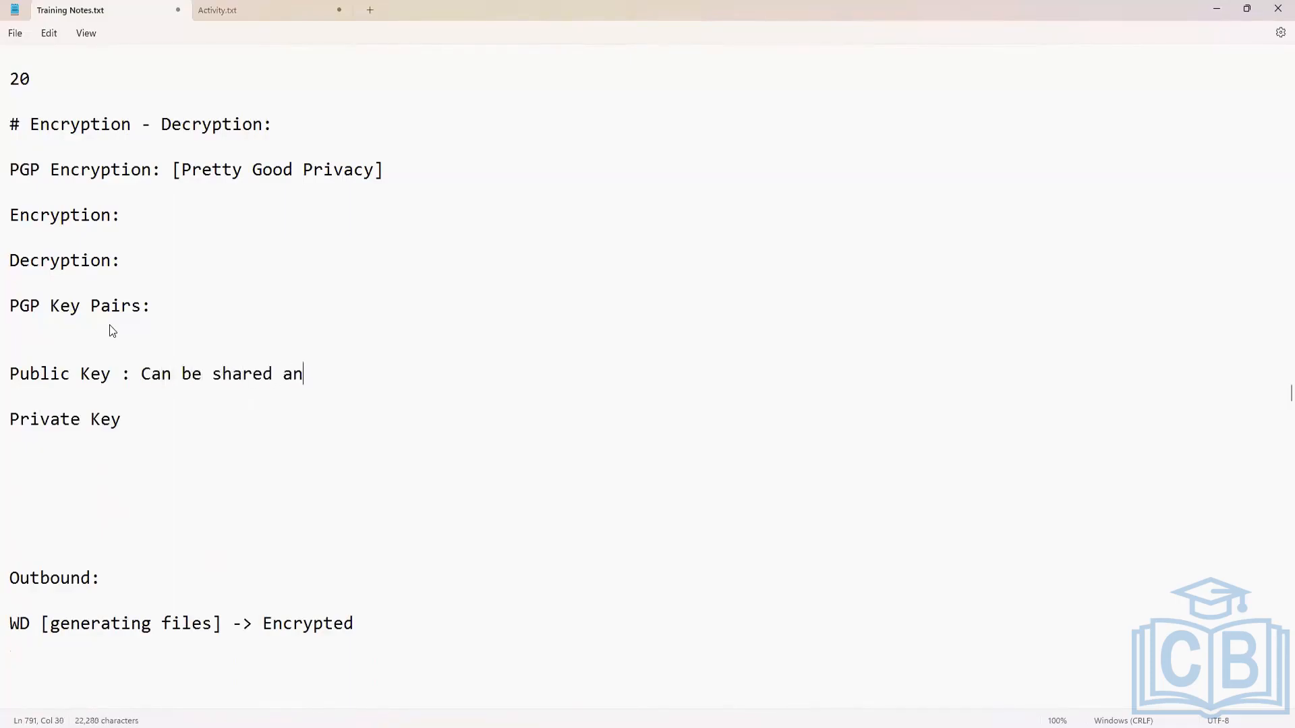
{"action": "type", "text": "d will be used to enct"}
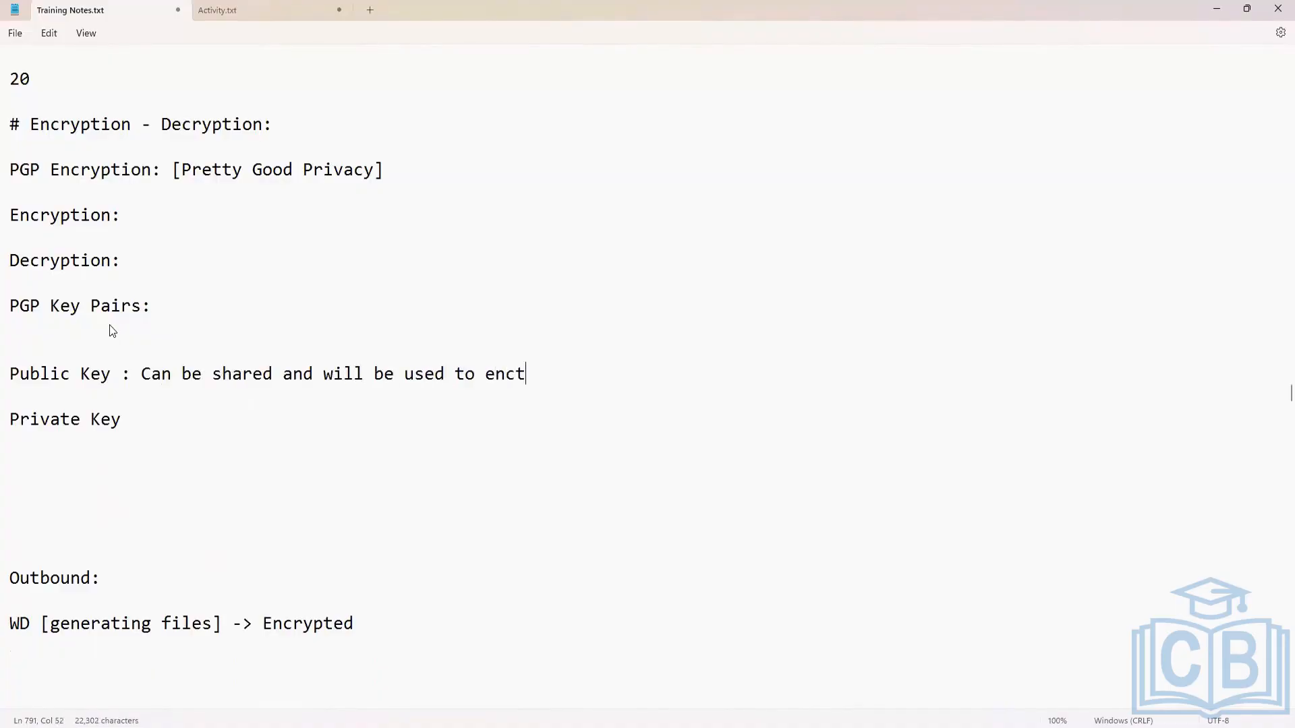
{"action": "key", "text": "BackSpace"}
{"action": "type", "text": "rypt the files"}
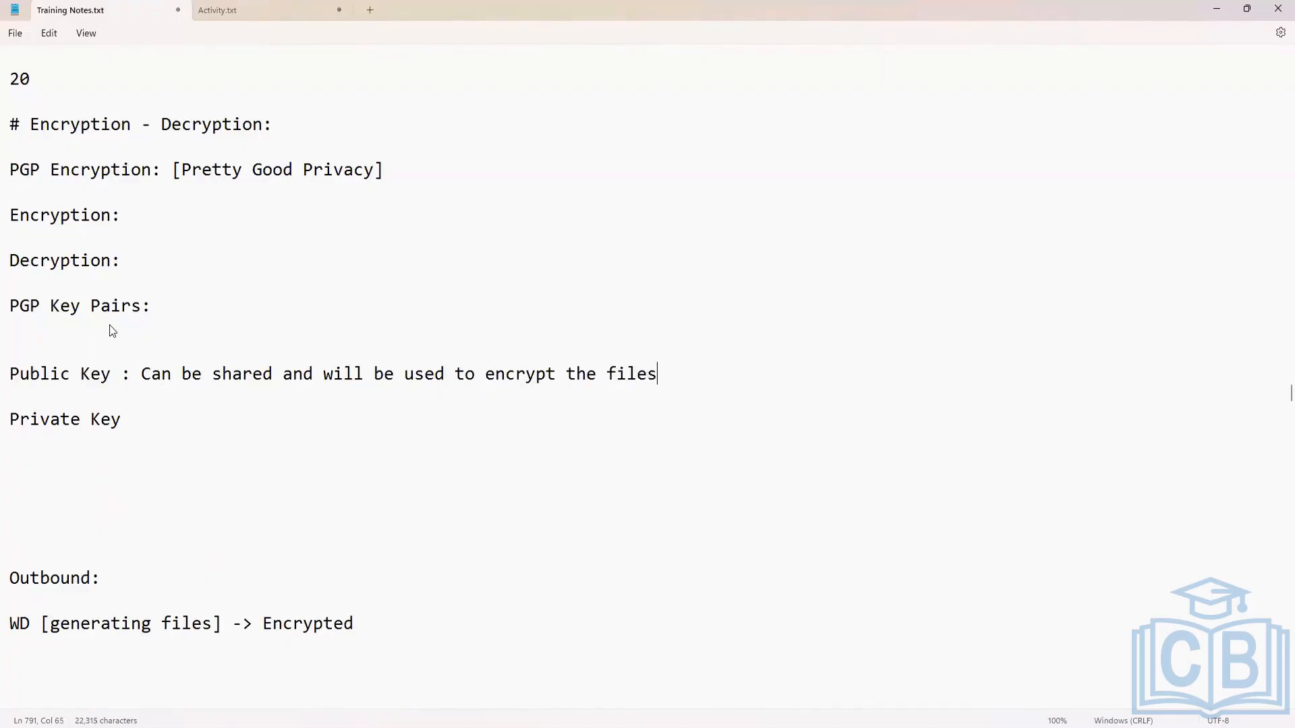
Complete the Private Key line with ": Can not be shared and will be used to decrypt the files along with public key".
{"action": "key", "text": "Down"}
{"action": "key", "text": "Down"}
{"action": "type", "text": ": Can not be"}
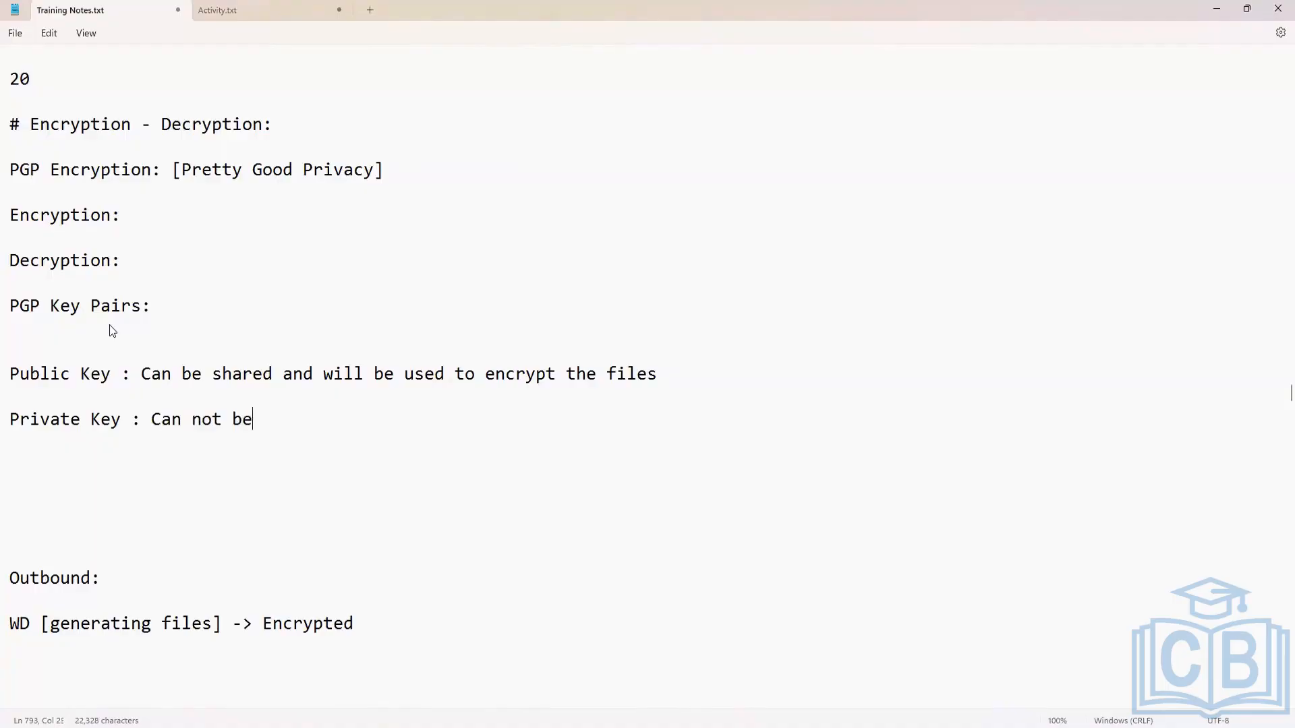
{"action": "type", "text": " shared and will be us"}
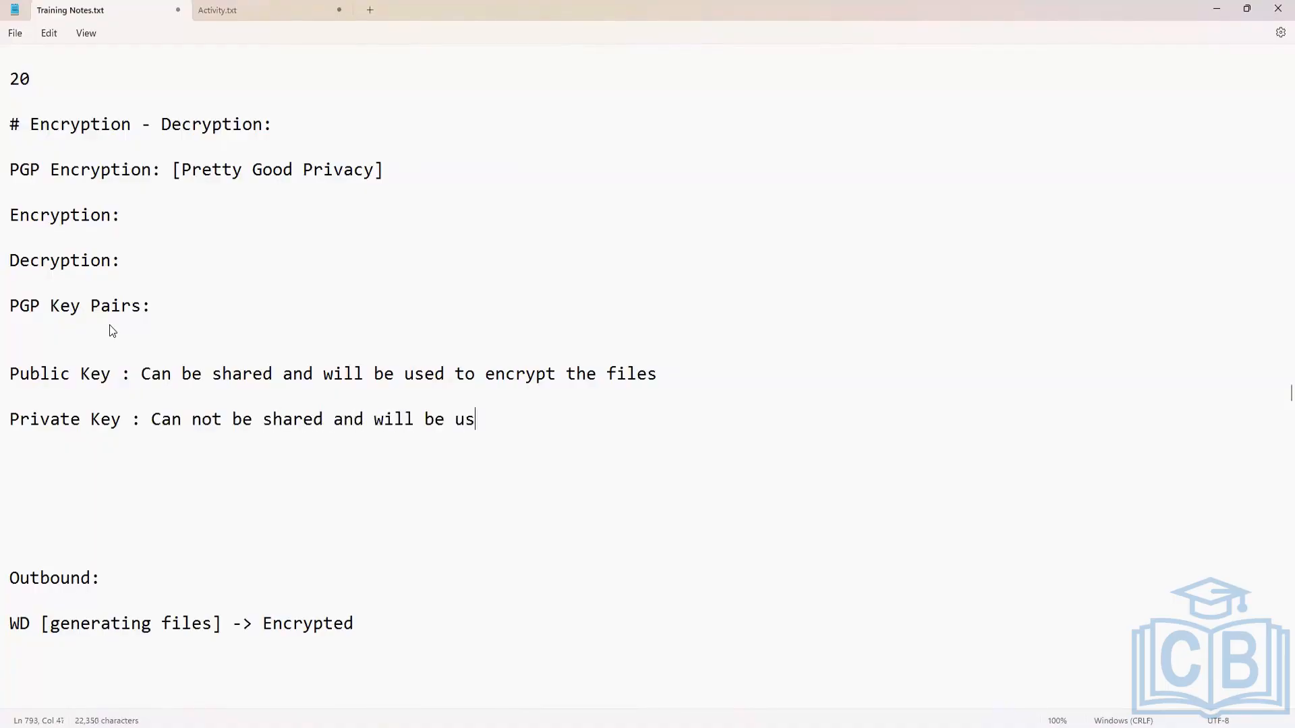
{"action": "type", "text": "ed to decrypt th"}
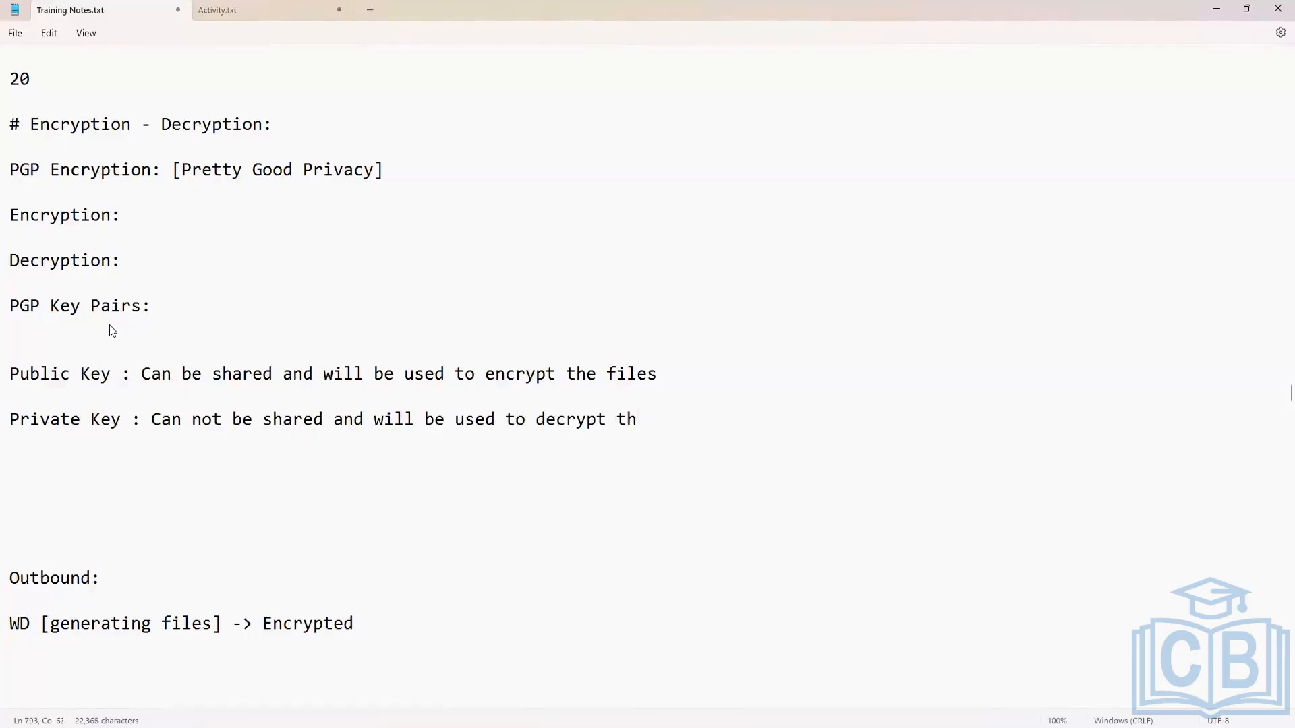
{"action": "type", "text": "e files along with u"}
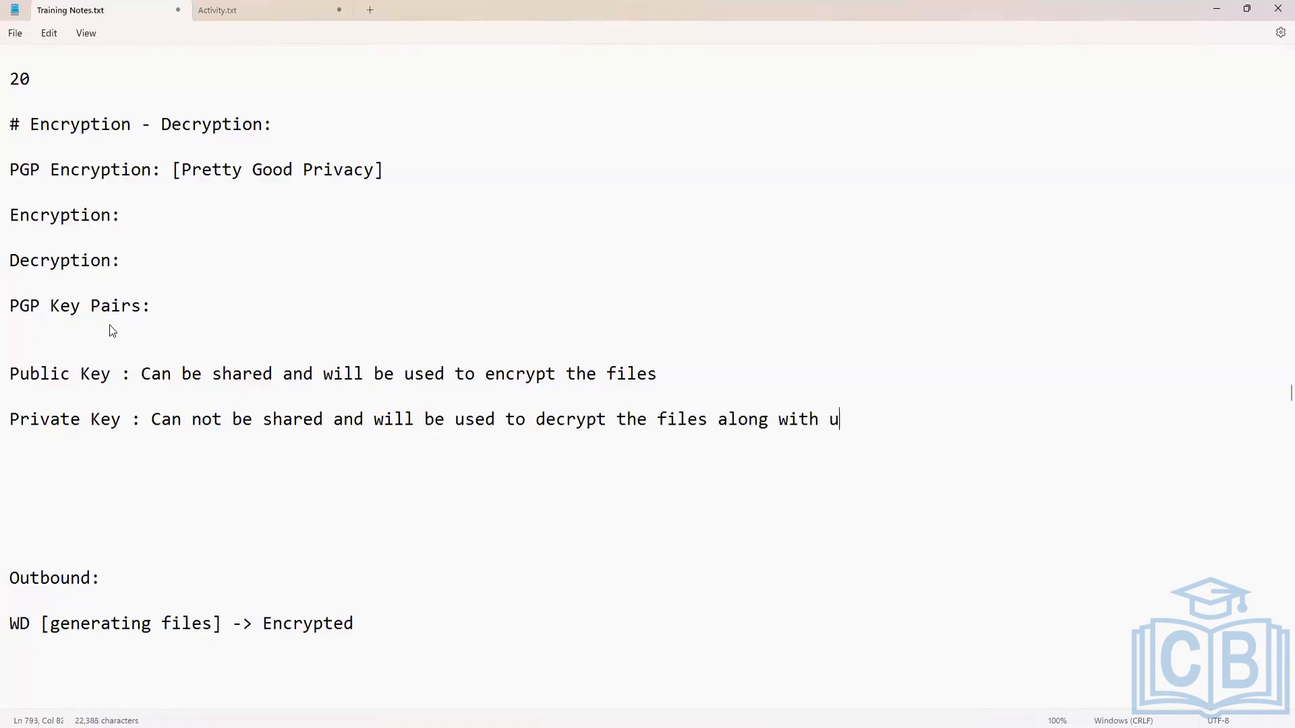
{"action": "type", "text": "blic ke"}
{"action": "key", "text": "BackSpace"}
{"action": "key", "text": "BackSpace"}
{"action": "key", "text": "BackSpace"}
{"action": "key", "text": "BackSpace"}
{"action": "key", "text": "BackSpace"}
{"action": "key", "text": "BackSpace"}
{"action": "key", "text": "BackSpace"}
{"action": "key", "text": "BackSpace"}
{"action": "type", "text": "public key"}
Review the "PGP Encryption:" heading and the Public Key and Private Key definitions, highlighting the key terms.
{"action": "scroll", "coordinate": [168, 432], "scroll_direction": "down", "scroll_amount": 2}
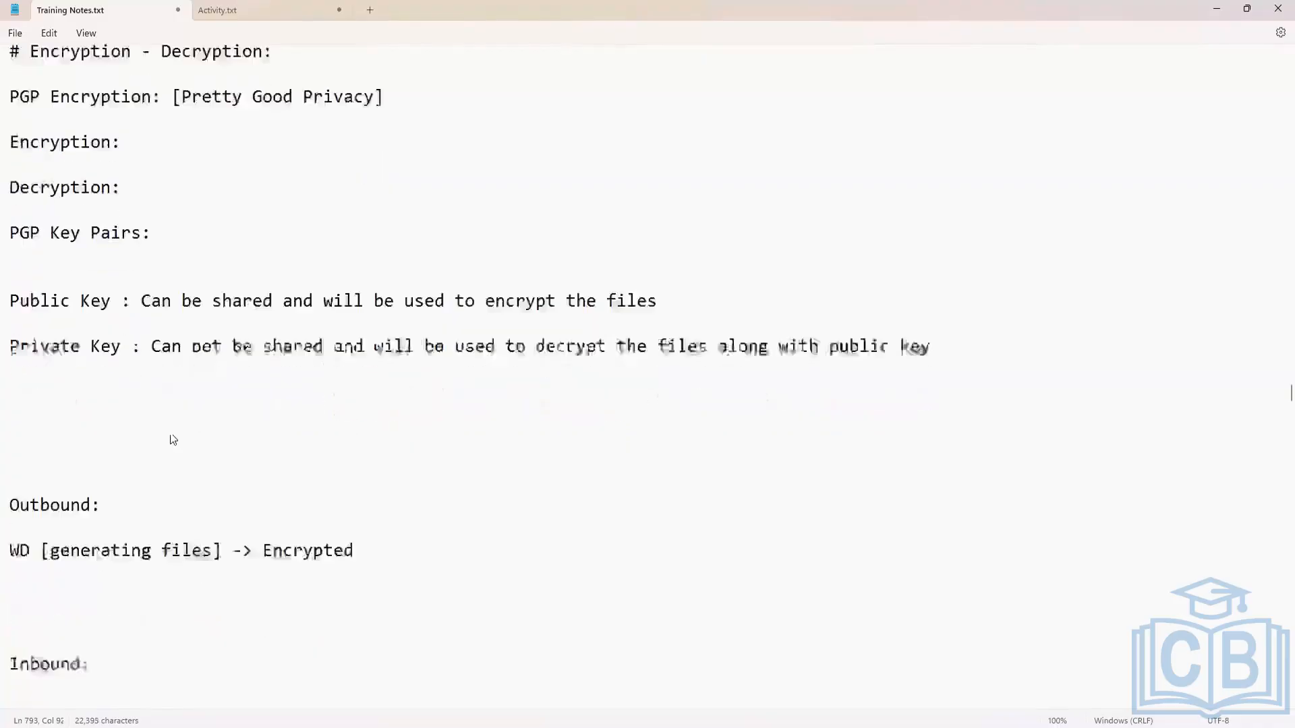
{"action": "scroll", "coordinate": [286, 338], "scroll_direction": "up", "scroll_amount": 1}
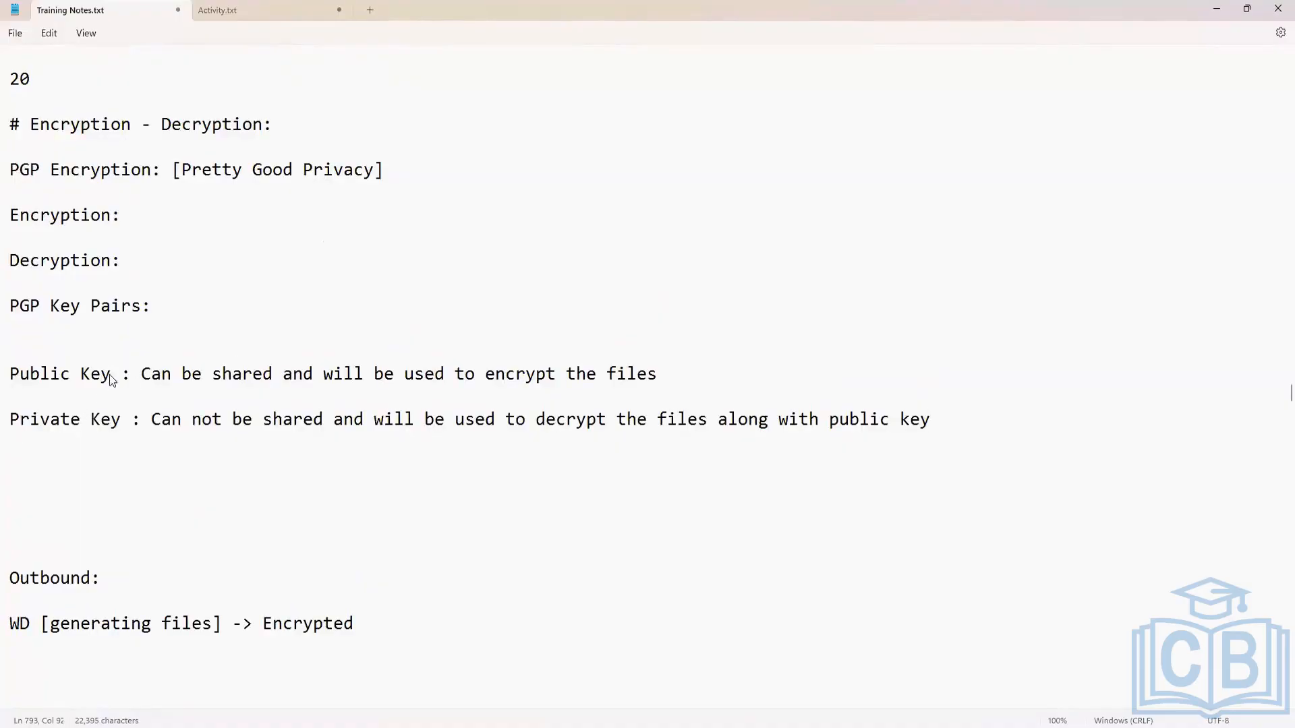
{"action": "left_click_drag", "start_coordinate": [115, 375], "coordinate": [9, 390]}
{"action": "left_click", "coordinate": [130, 419]}
{"action": "left_click", "coordinate": [112, 375]}
{"action": "left_click_drag", "start_coordinate": [10, 170], "coordinate": [161, 169]}
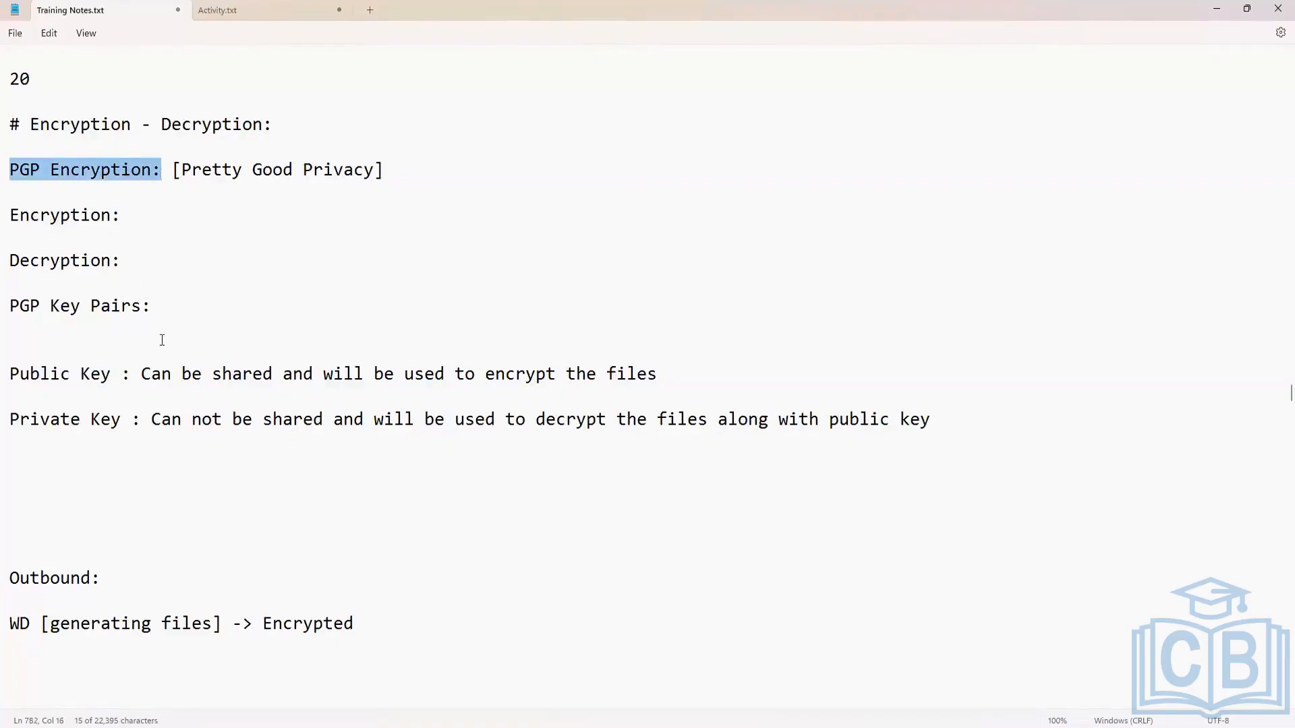
{"action": "left_click_drag", "start_coordinate": [121, 374], "coordinate": [10, 375]}
{"action": "left_click_drag", "start_coordinate": [121, 419], "coordinate": [14, 409]}
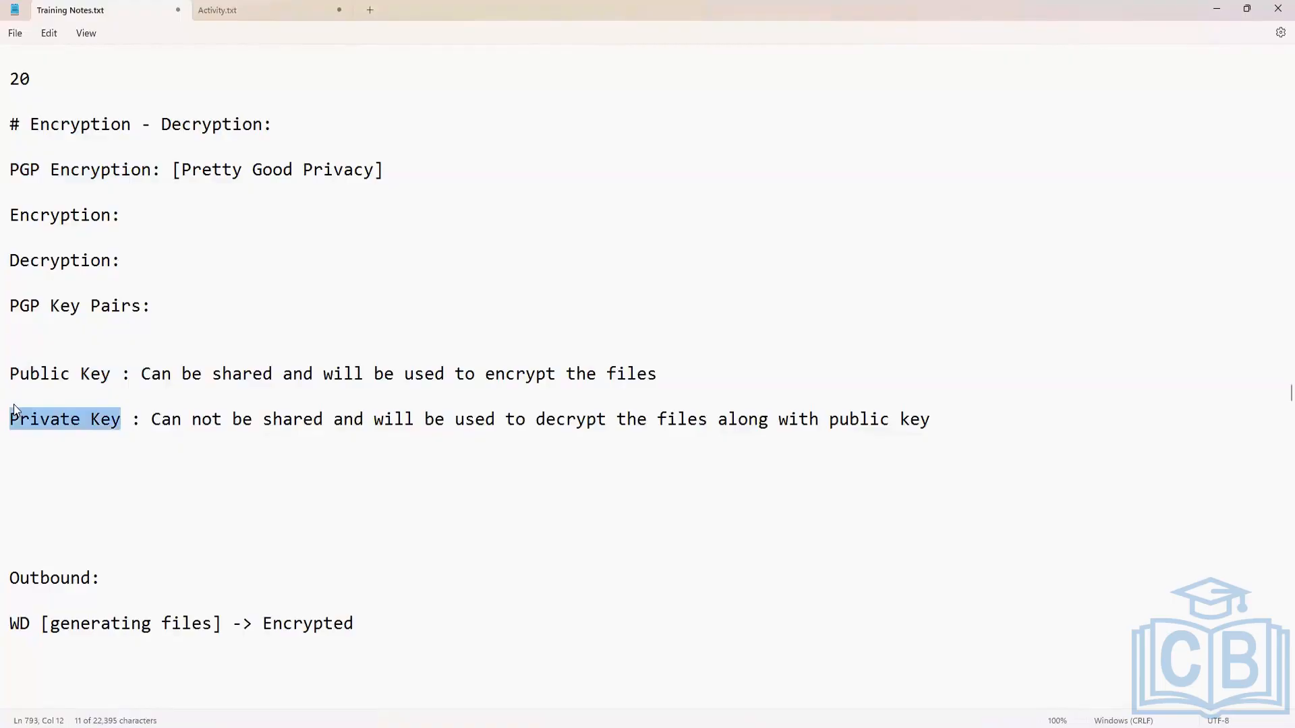
{"action": "left_click_drag", "start_coordinate": [112, 374], "coordinate": [22, 375]}
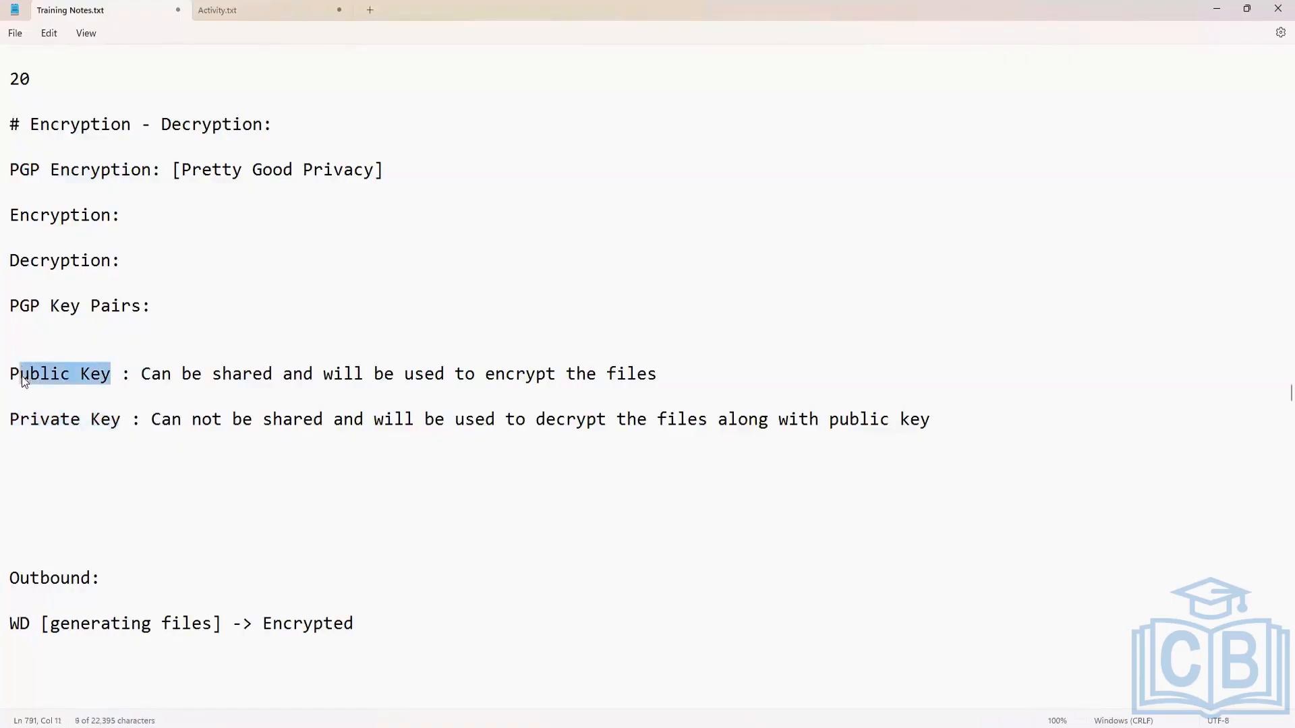
{"action": "left_click", "coordinate": [82, 419]}
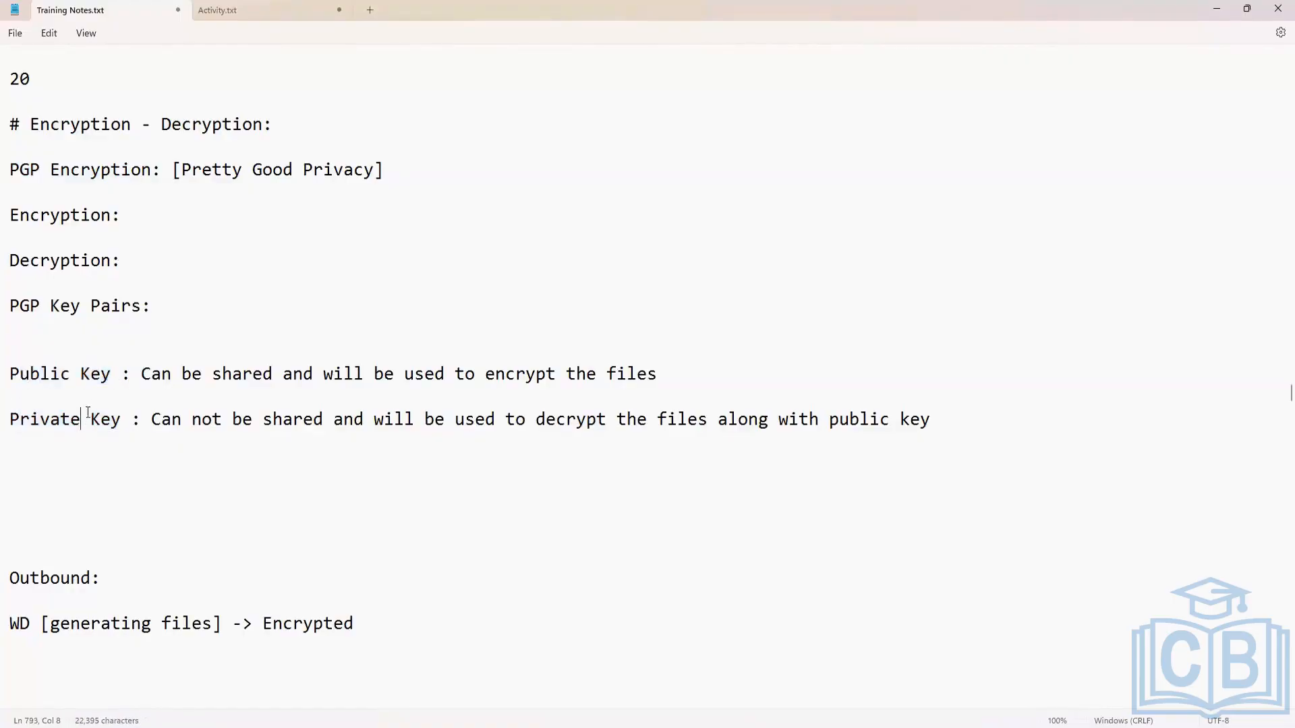
{"action": "left_click", "coordinate": [110, 374]}
{"action": "left_click_drag", "start_coordinate": [91, 371], "coordinate": [9, 375]}
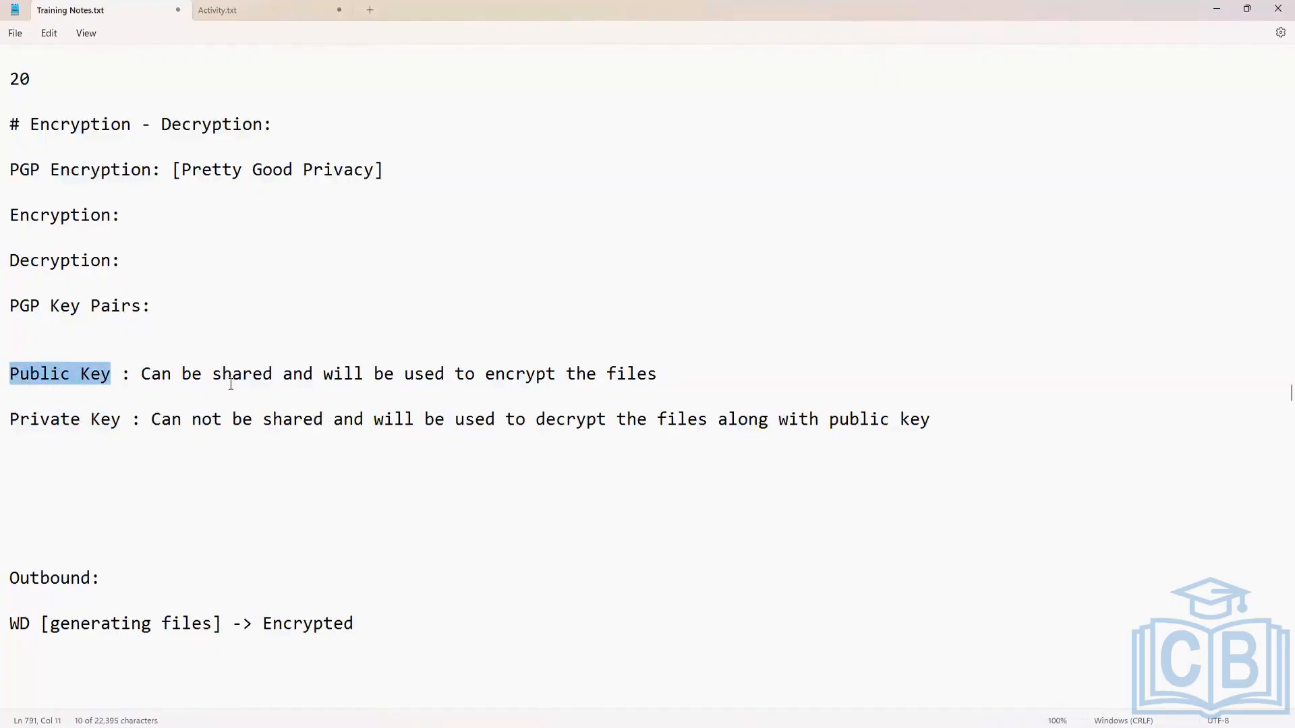
{"action": "left_click_drag", "start_coordinate": [232, 380], "coordinate": [519, 347]}
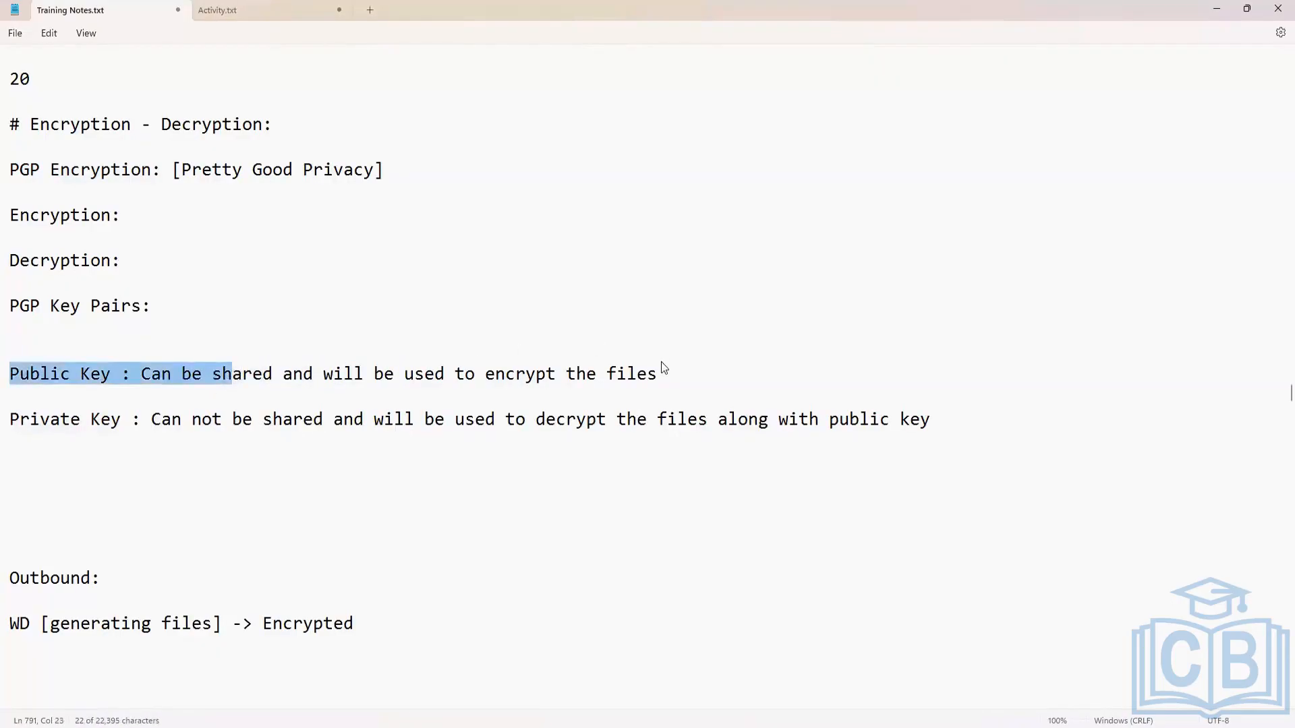
{"action": "left_click_drag", "start_coordinate": [660, 368], "coordinate": [661, 370]}
{"action": "left_click", "coordinate": [122, 421]}
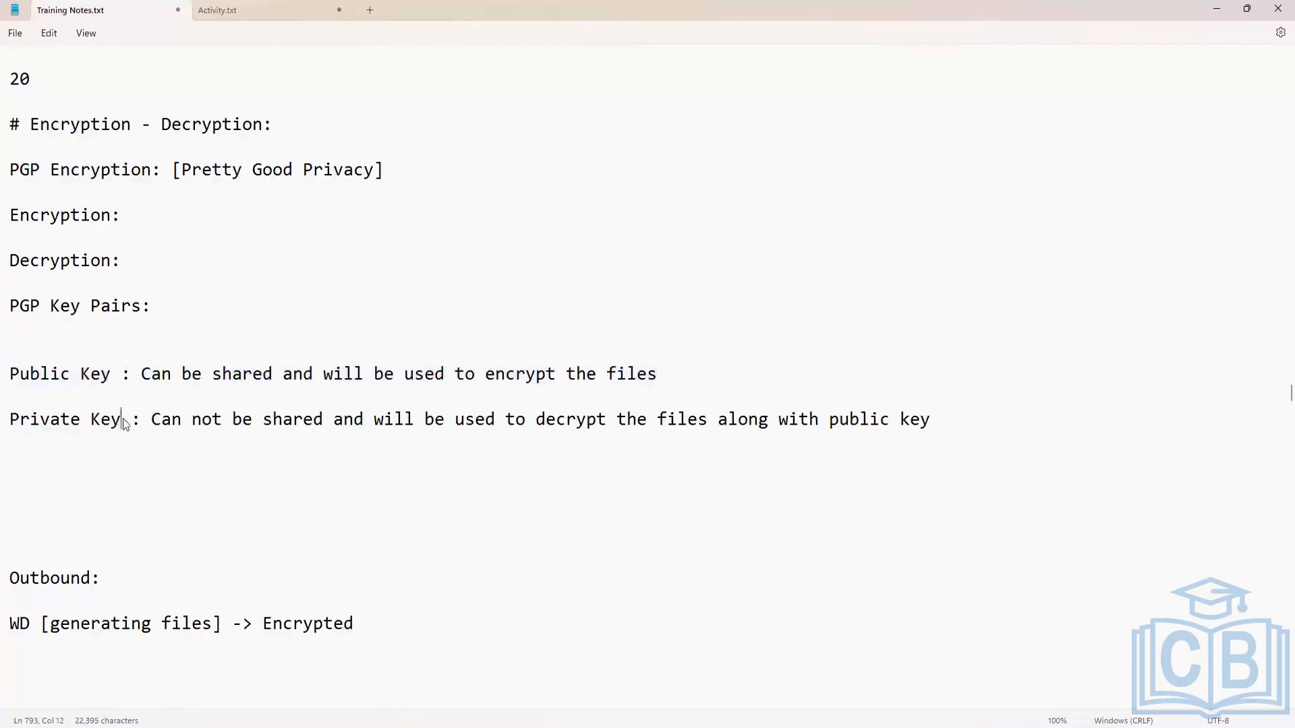
{"action": "left_click_drag", "start_coordinate": [124, 424], "coordinate": [10, 420]}
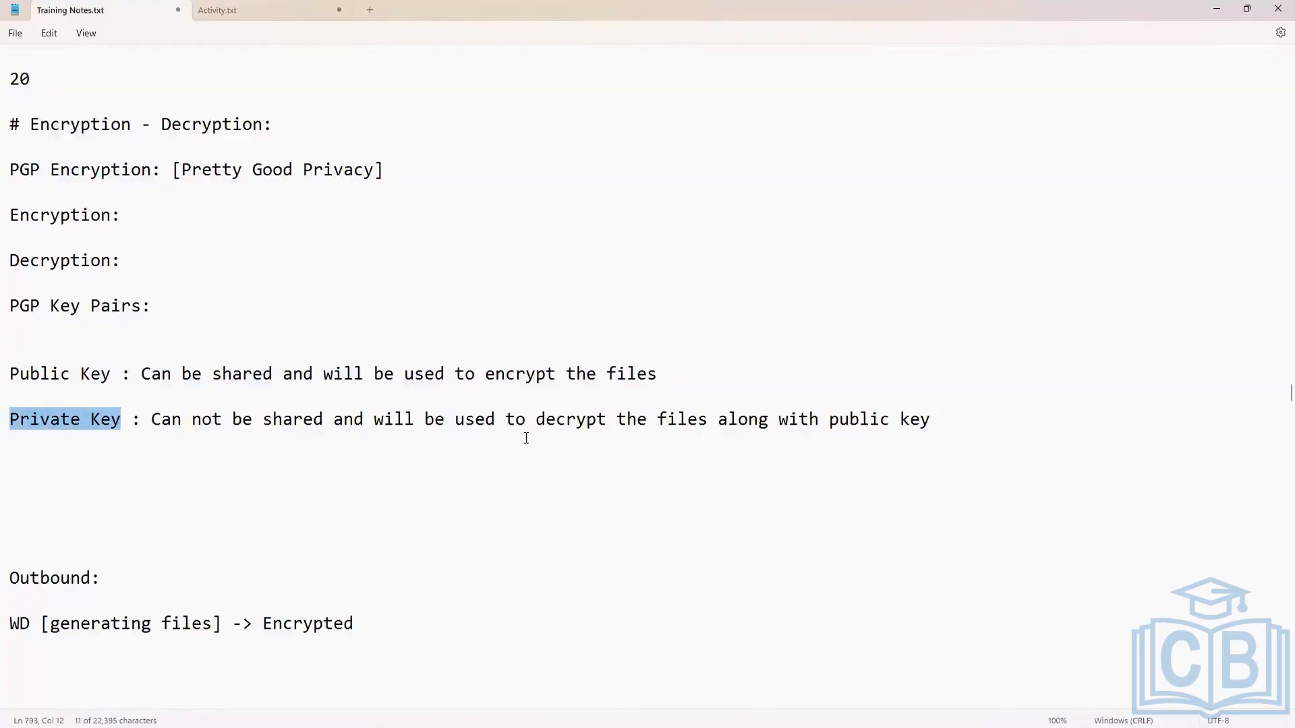
Add the line "Workday -> Concur" below the Private Key definition, leaving two blank lines between them.
{"action": "scroll", "coordinate": [524, 434], "scroll_direction": "down", "scroll_amount": 2}
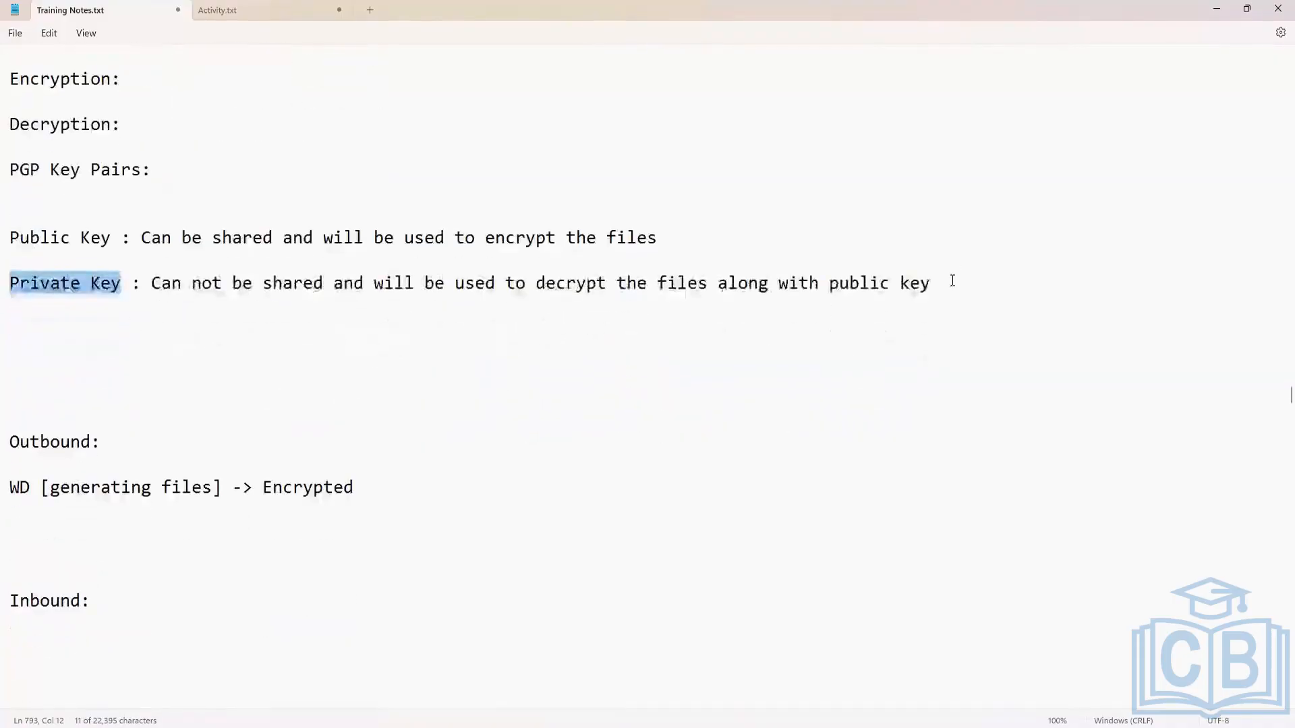
{"action": "left_click", "coordinate": [952, 281]}
{"action": "key", "text": "Return"}
{"action": "key", "text": "Return"}
{"action": "key", "text": "Return"}
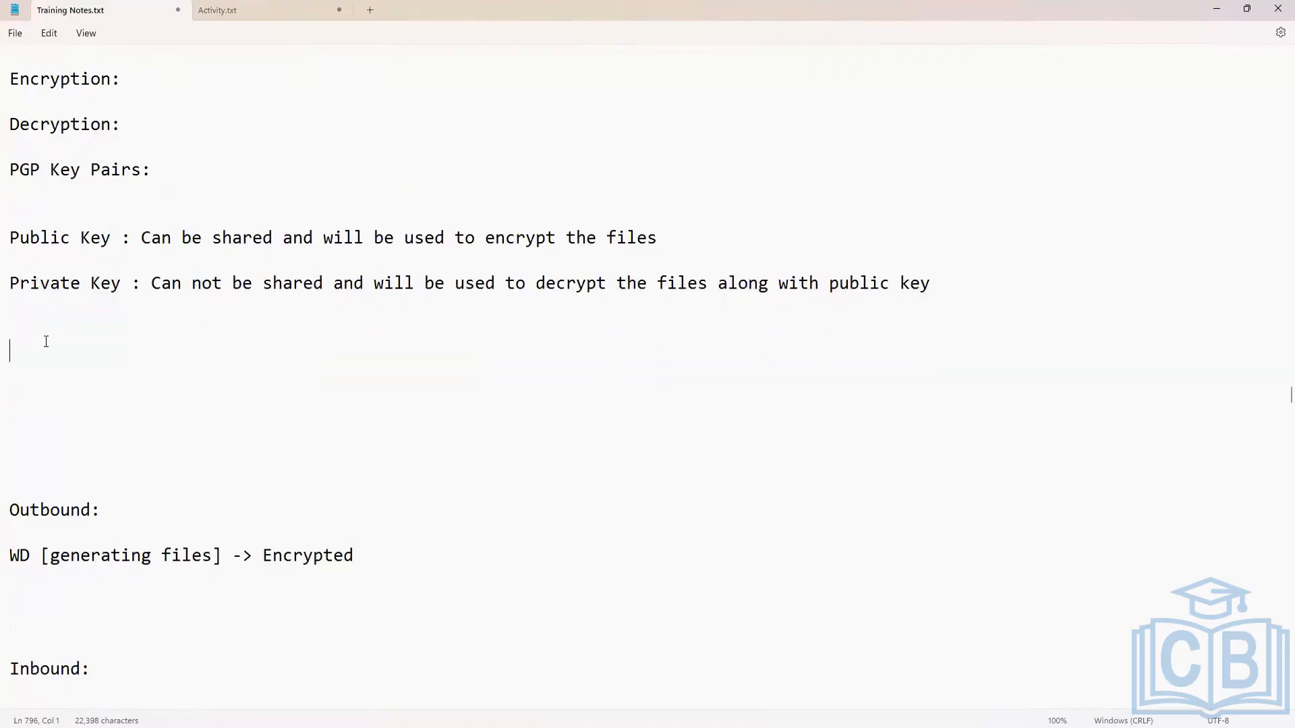
{"action": "type", "text": "Workday -> Concur"}
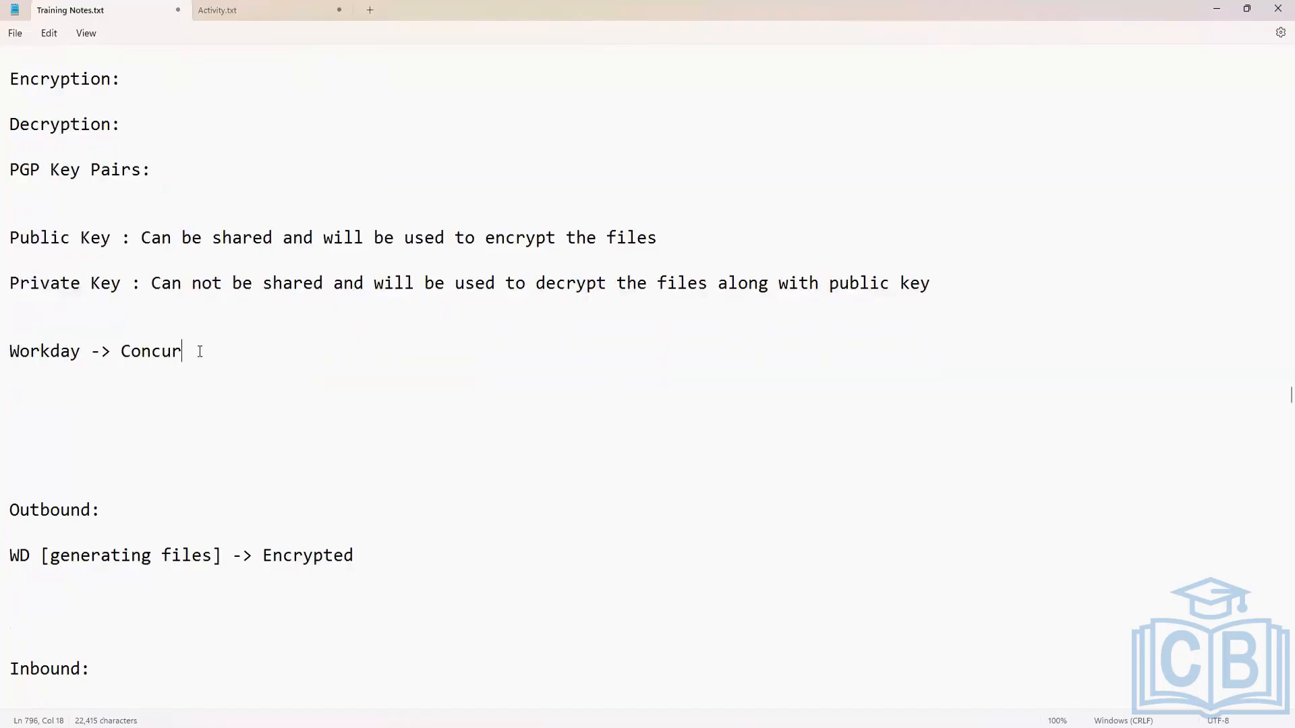
Review the "Workday -> Concur" example, highlighting the source system, and compare it with the Public Key line.
{"action": "left_click_drag", "start_coordinate": [200, 351], "coordinate": [8, 351]}
{"action": "left_click", "coordinate": [109, 409]}
{"action": "left_click", "coordinate": [173, 347]}
{"action": "left_click", "coordinate": [80, 351]}
{"action": "left_click_drag", "start_coordinate": [80, 351], "coordinate": [2, 348]}
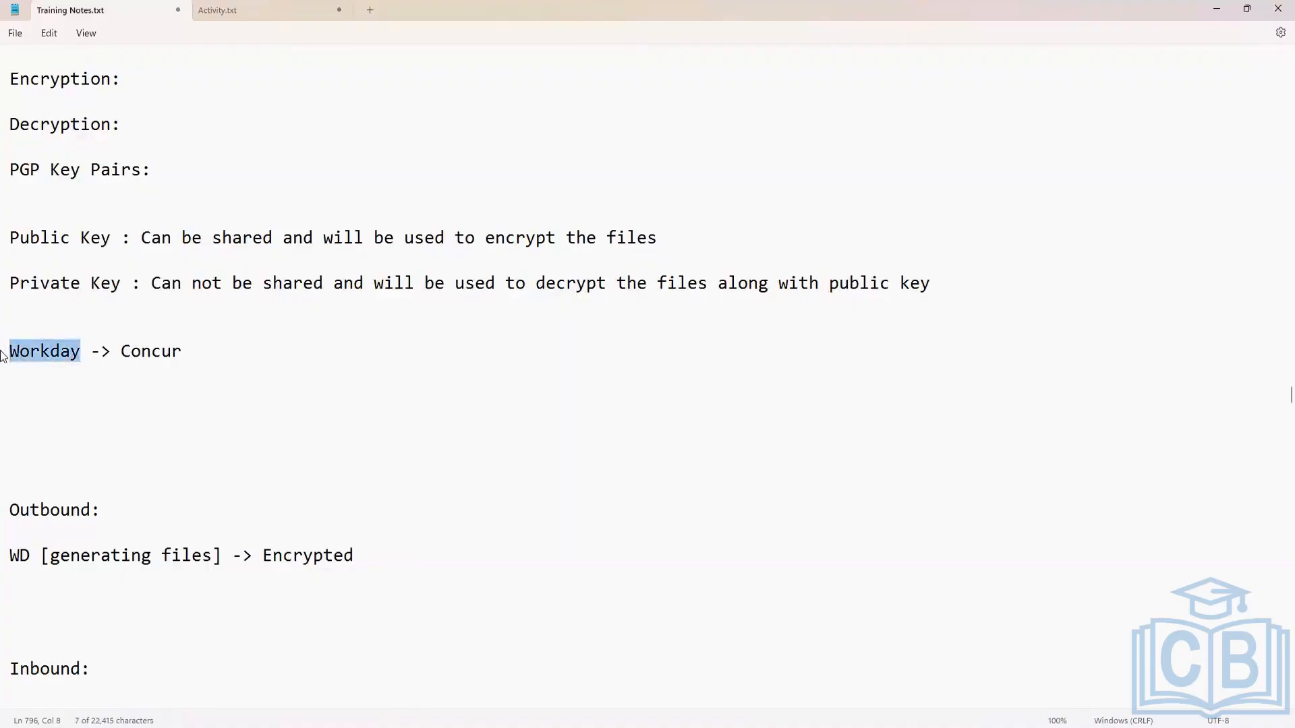
{"action": "left_click", "coordinate": [81, 356]}
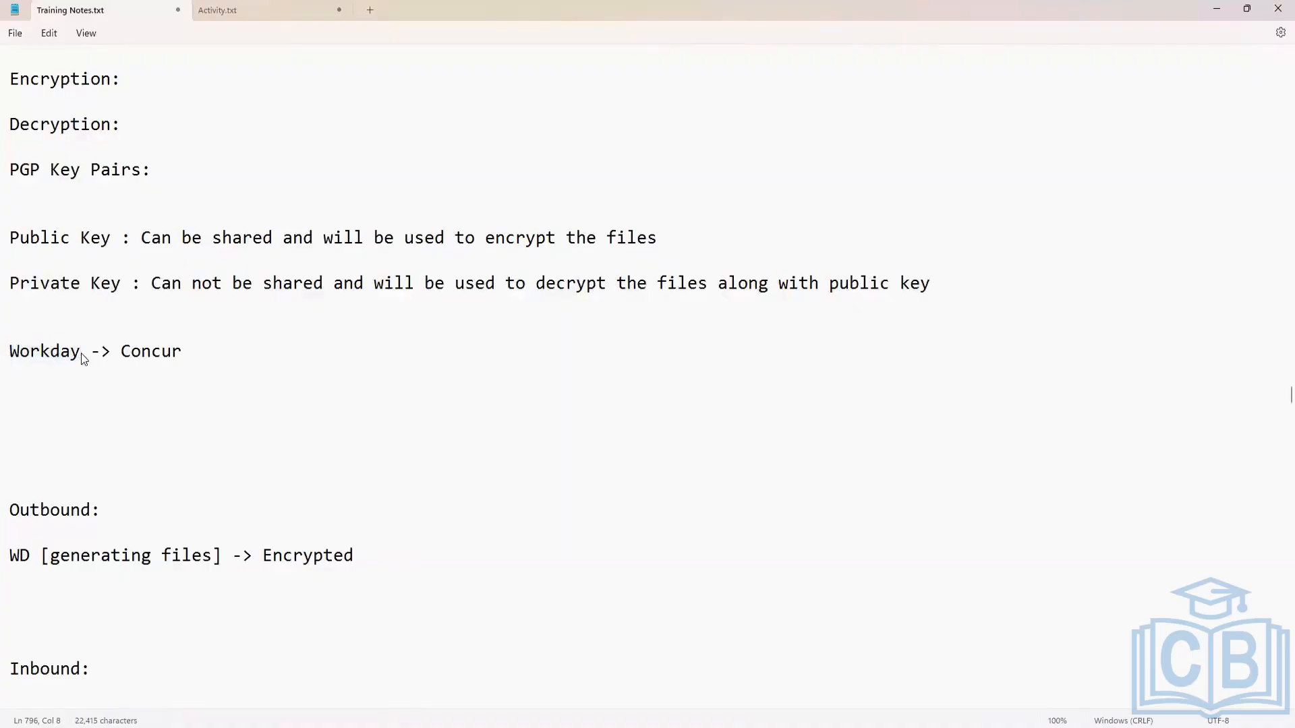
{"action": "left_click", "coordinate": [112, 238]}
{"action": "left_click", "coordinate": [9, 232], "text": "shift"}
{"action": "left_click", "coordinate": [59, 351]}
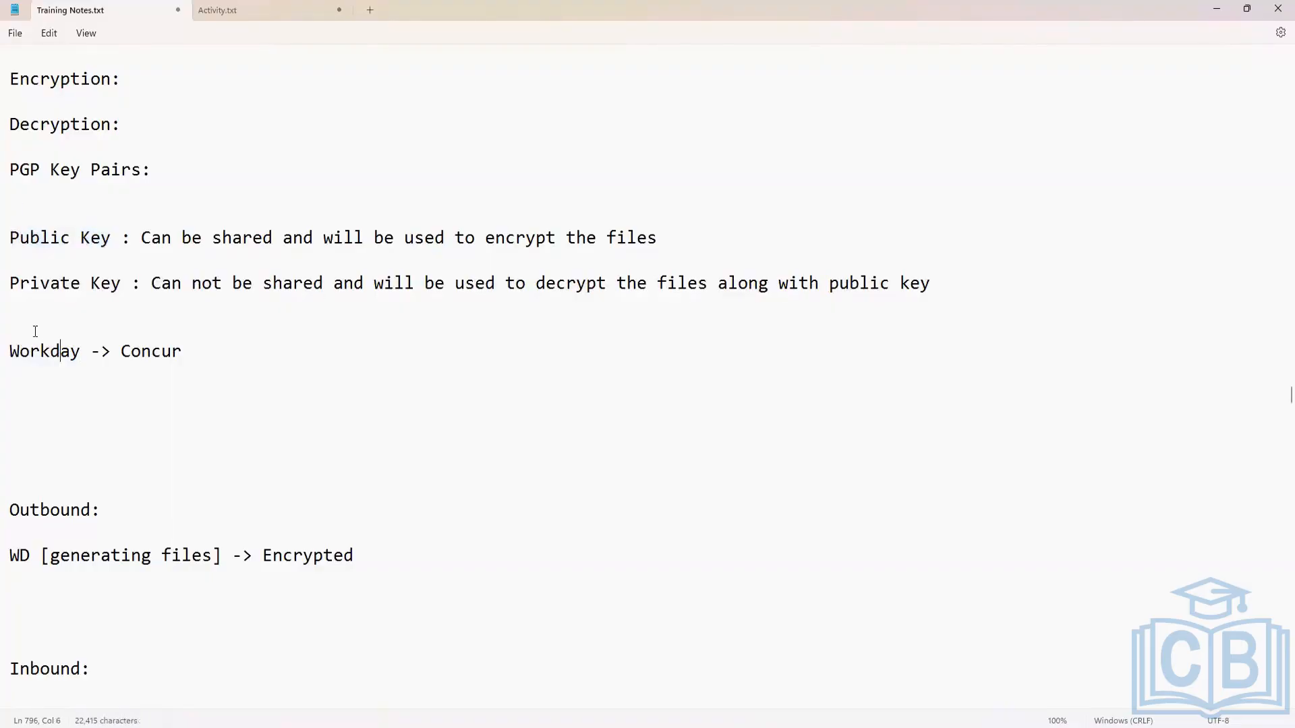
Remove the surplus blank lines above "Outbound:" so that two remain below "Workday -> Concur".
{"action": "left_click", "coordinate": [59, 484]}
{"action": "key", "text": "BackSpace"}
{"action": "key", "text": "BackSpace"}
{"action": "key", "text": "BackSpace"}
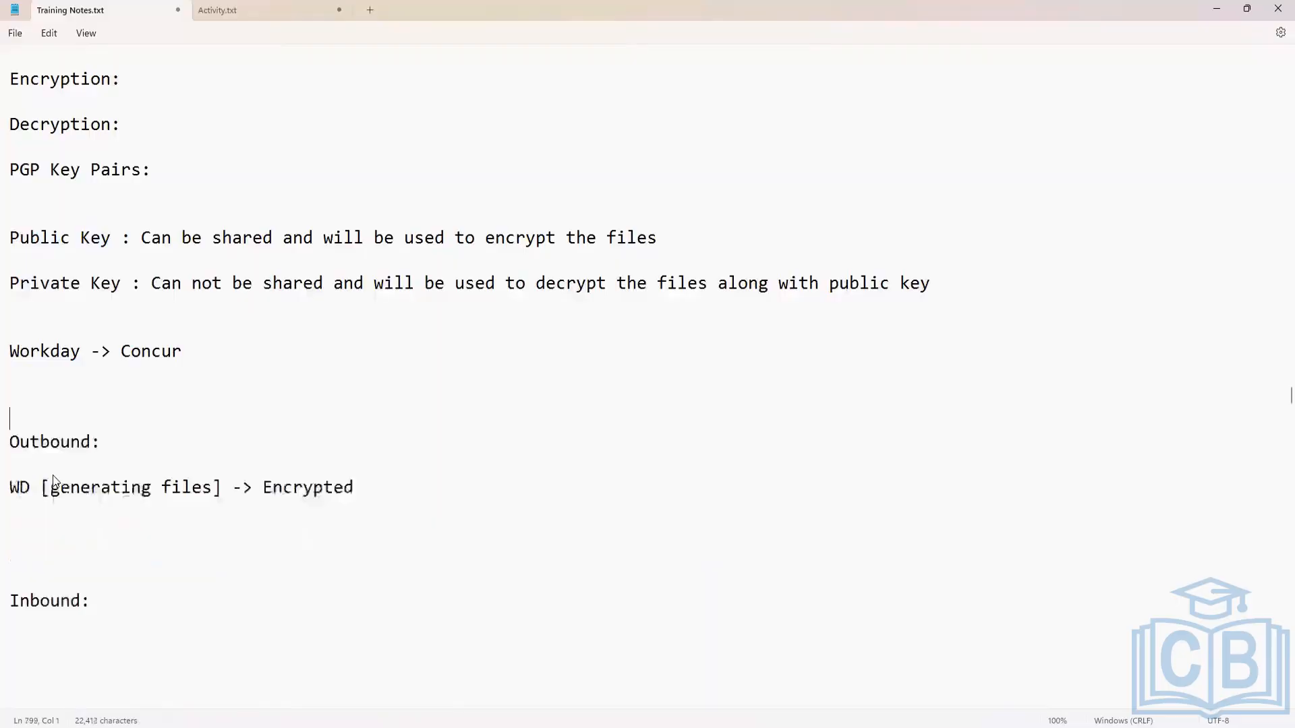
{"action": "key", "text": "BackSpace"}
Add the sentence "Target system will generate public-private key pair." on its own line below "Outbound:".
{"action": "left_click", "coordinate": [114, 437]}
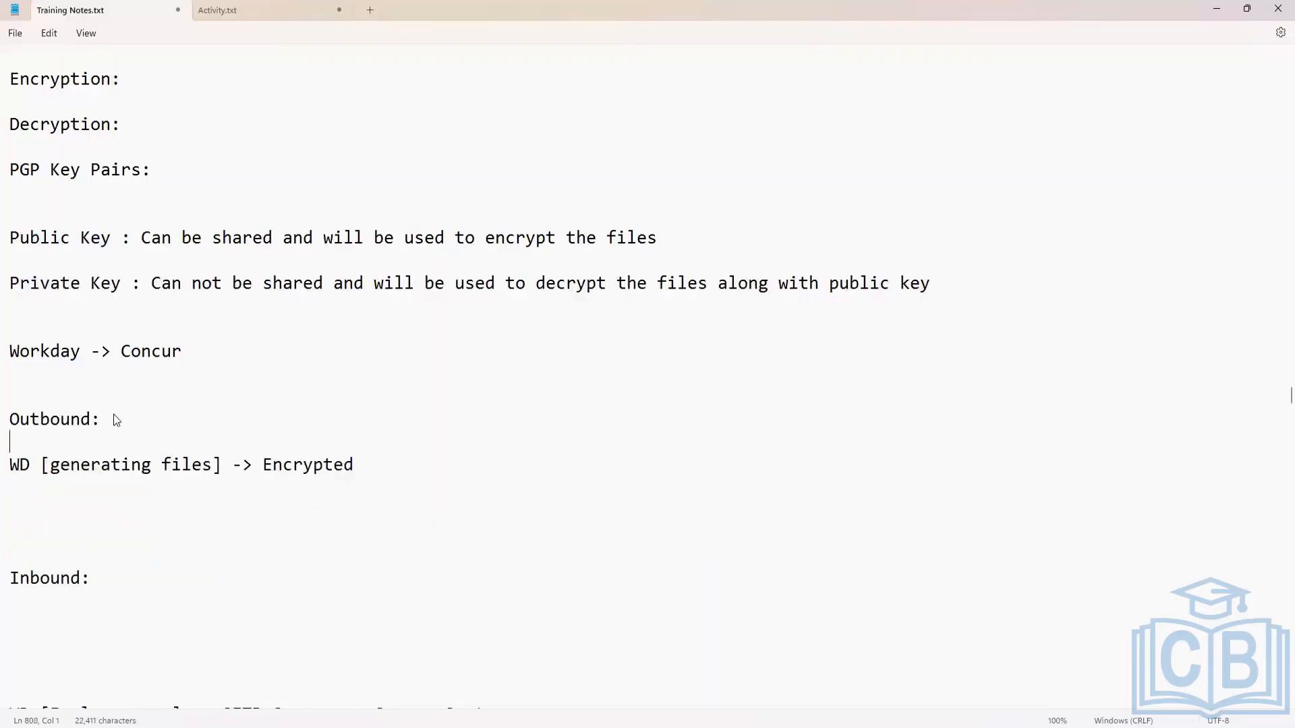
{"action": "key", "text": "Return"}
{"action": "key", "text": "Return"}
{"action": "type", "text": "Tar"}
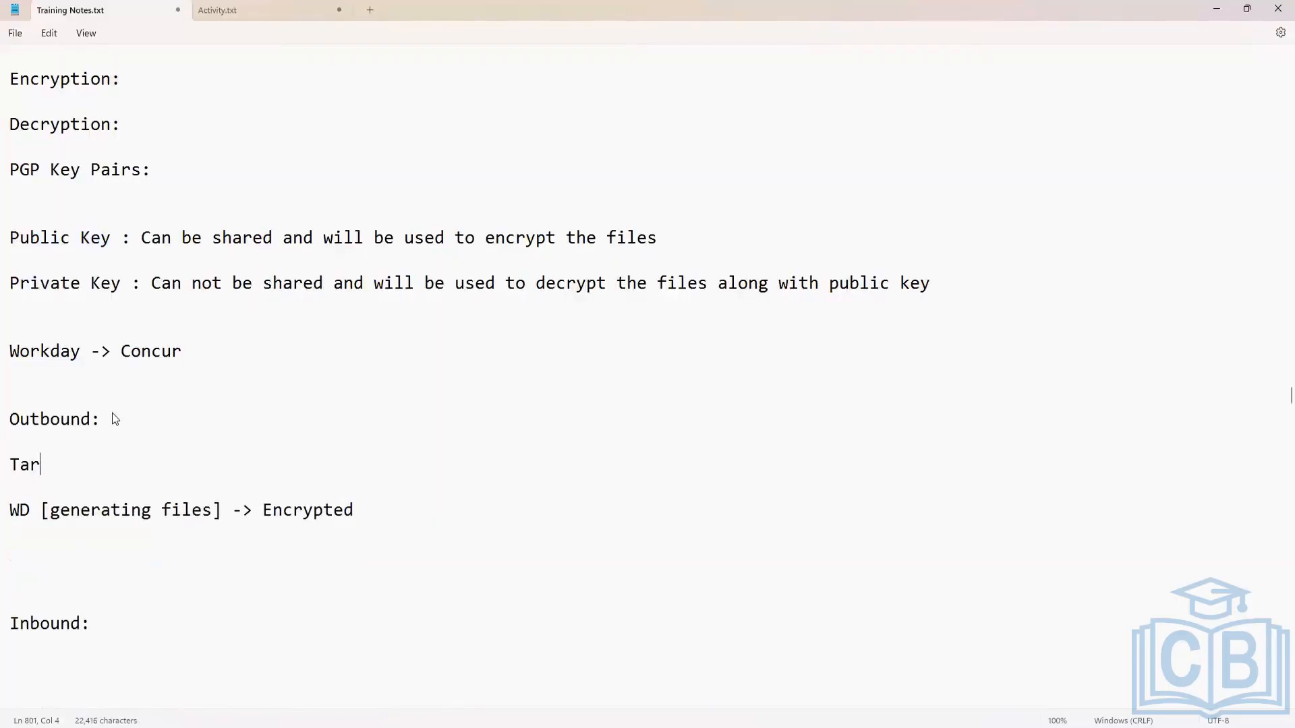
{"action": "type", "text": "get syet"}
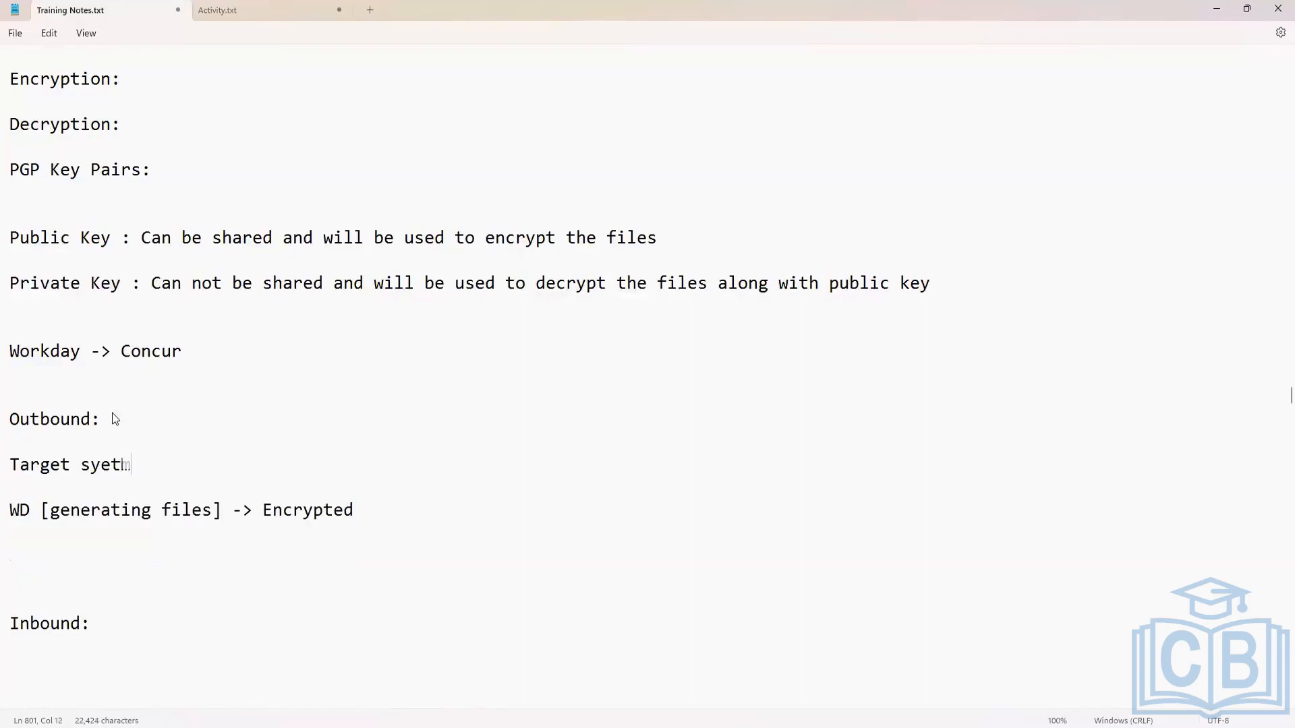
{"action": "key", "text": "BackSpace"}
{"action": "key", "text": "BackSpace"}
{"action": "type", "text": "stem will generate pu"}
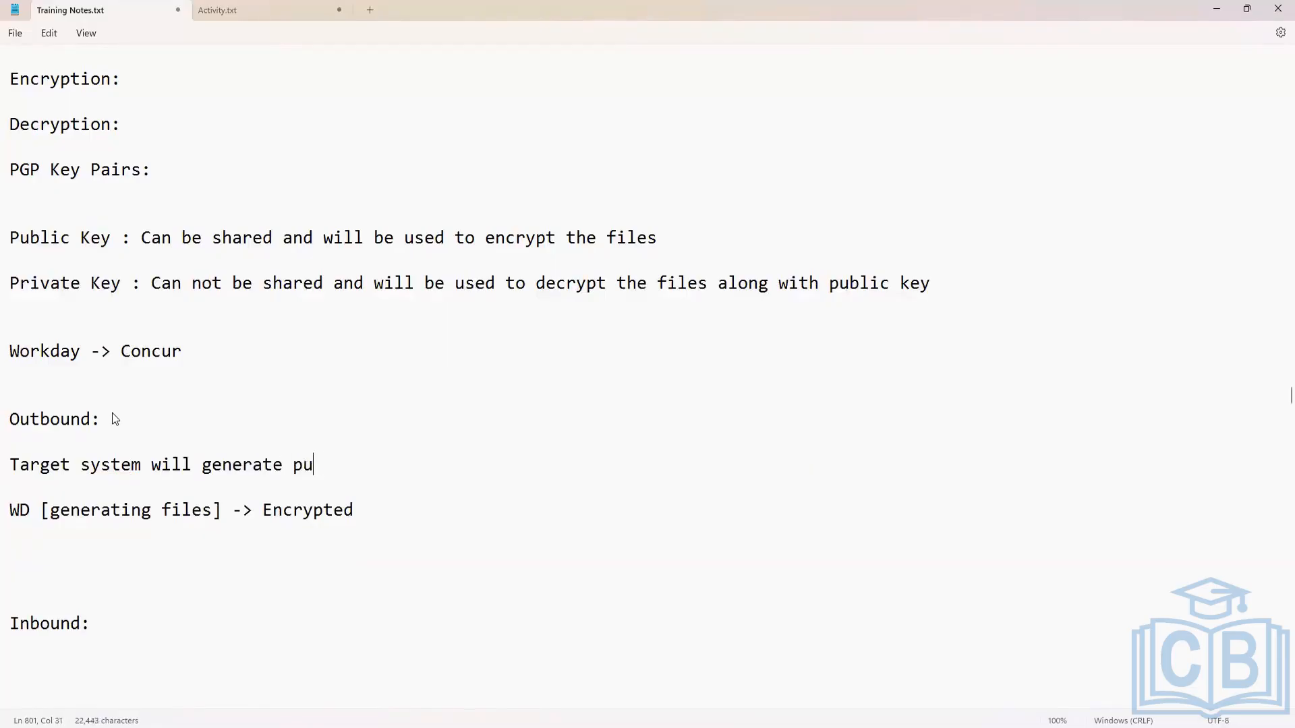
{"action": "type", "text": "blic-private key "}
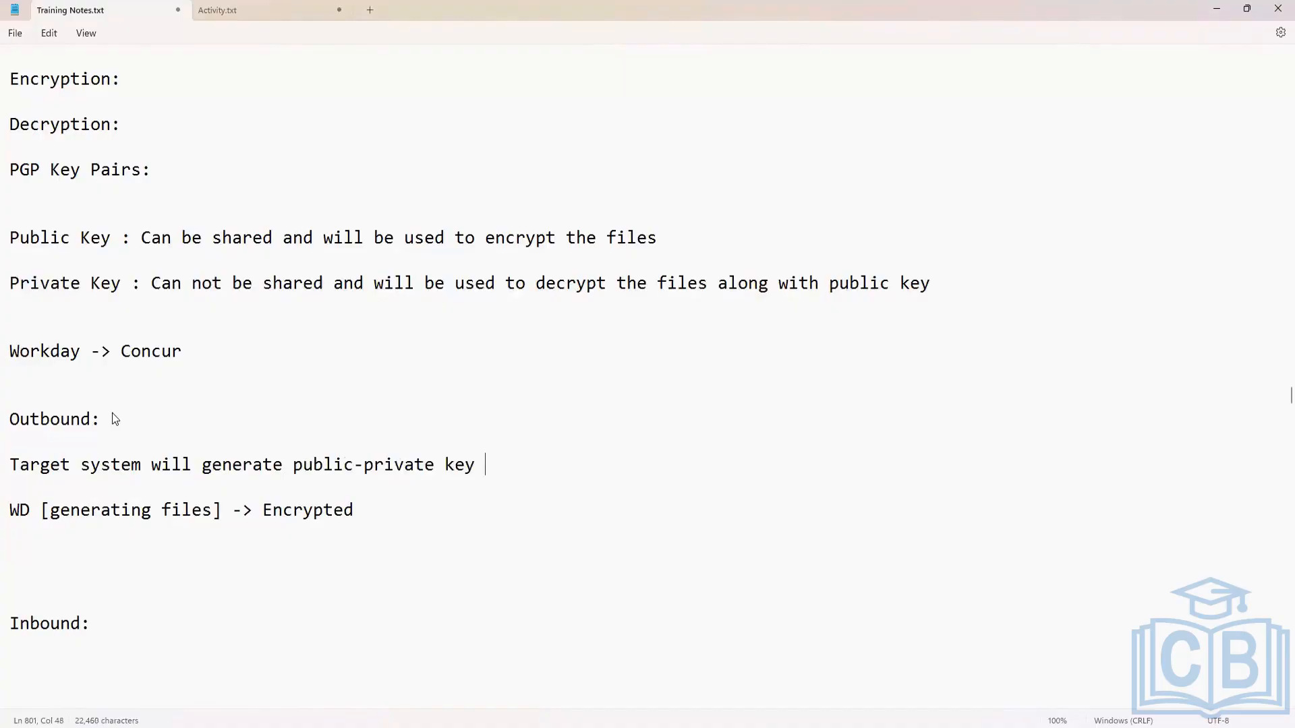
{"action": "type", "text": "pair. Once key is"}
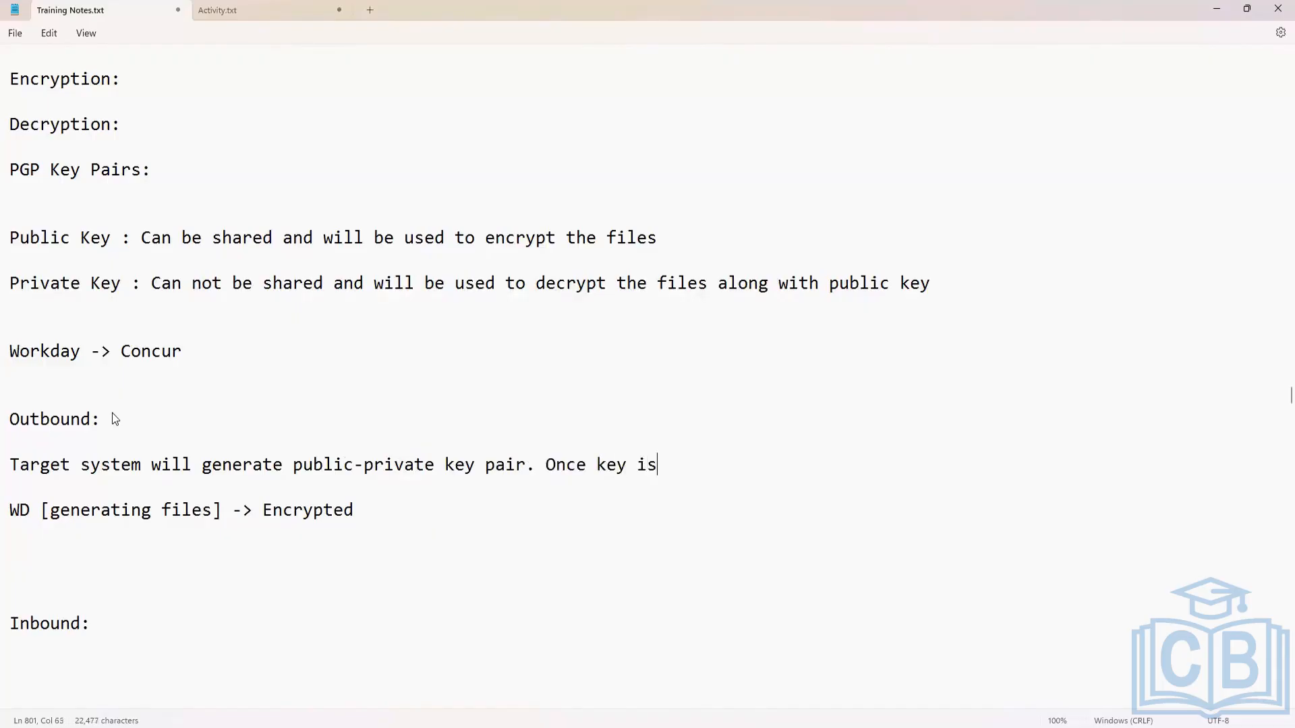
{"action": "type", "text": " generated, target "}
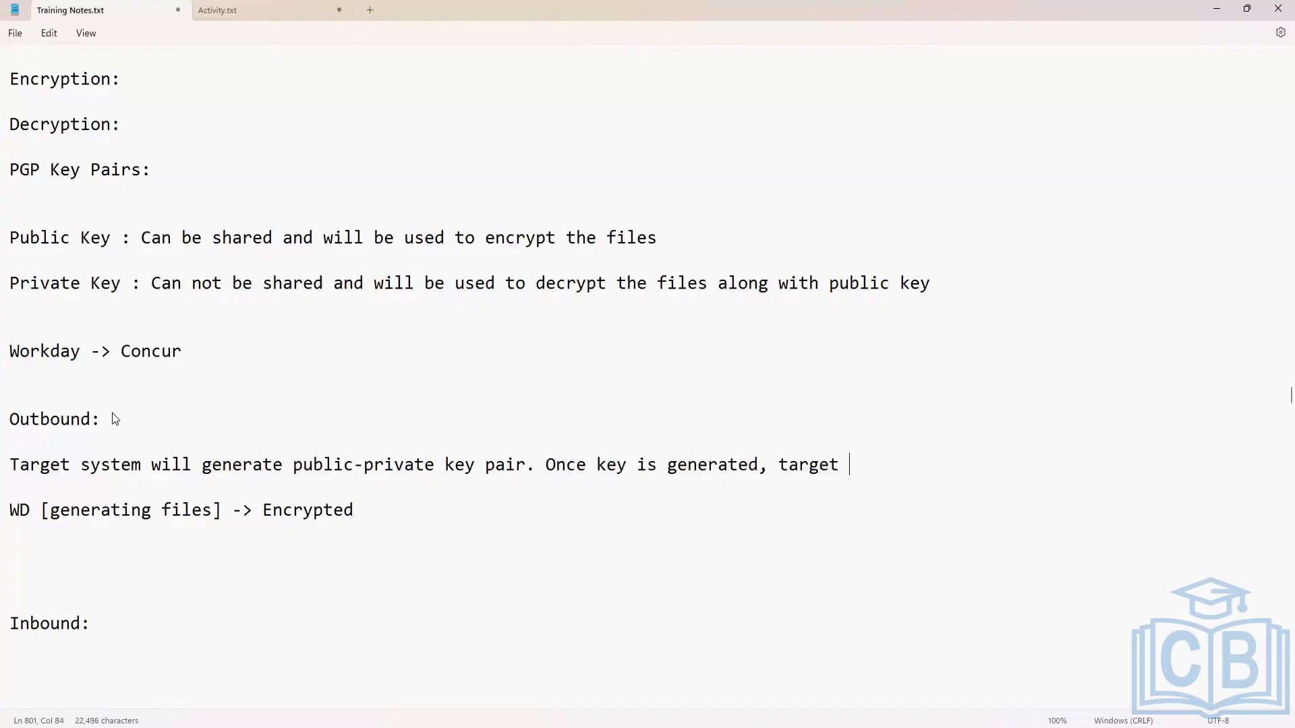
{"action": "type", "text": "syste"}
Continue the outbound note with "Once key is generated, target system will share public key with source system.".
{"action": "key", "text": "BackSpace"}
{"action": "type", "text": "tem will"}
{"action": "key", "text": "BackSpace"}
{"action": "type", "text": "sh"}
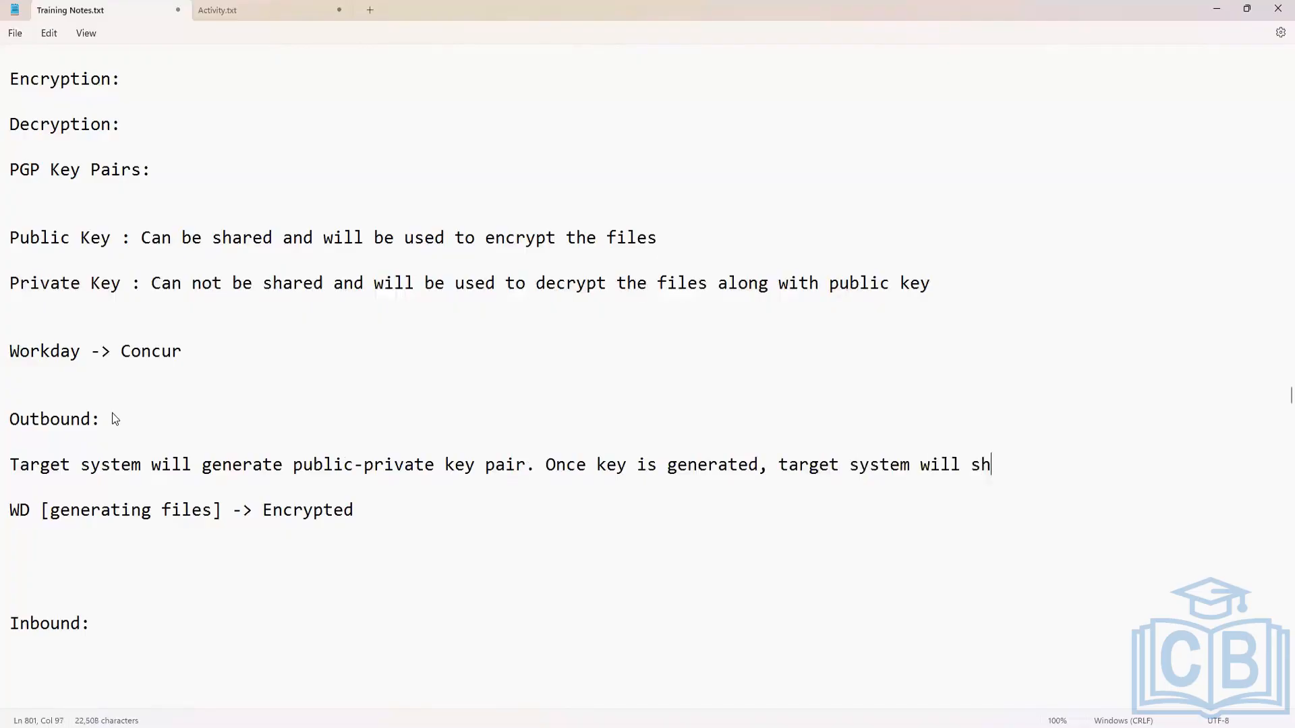
{"action": "type", "text": "are publ"}
{"action": "type", "text": "ic "}
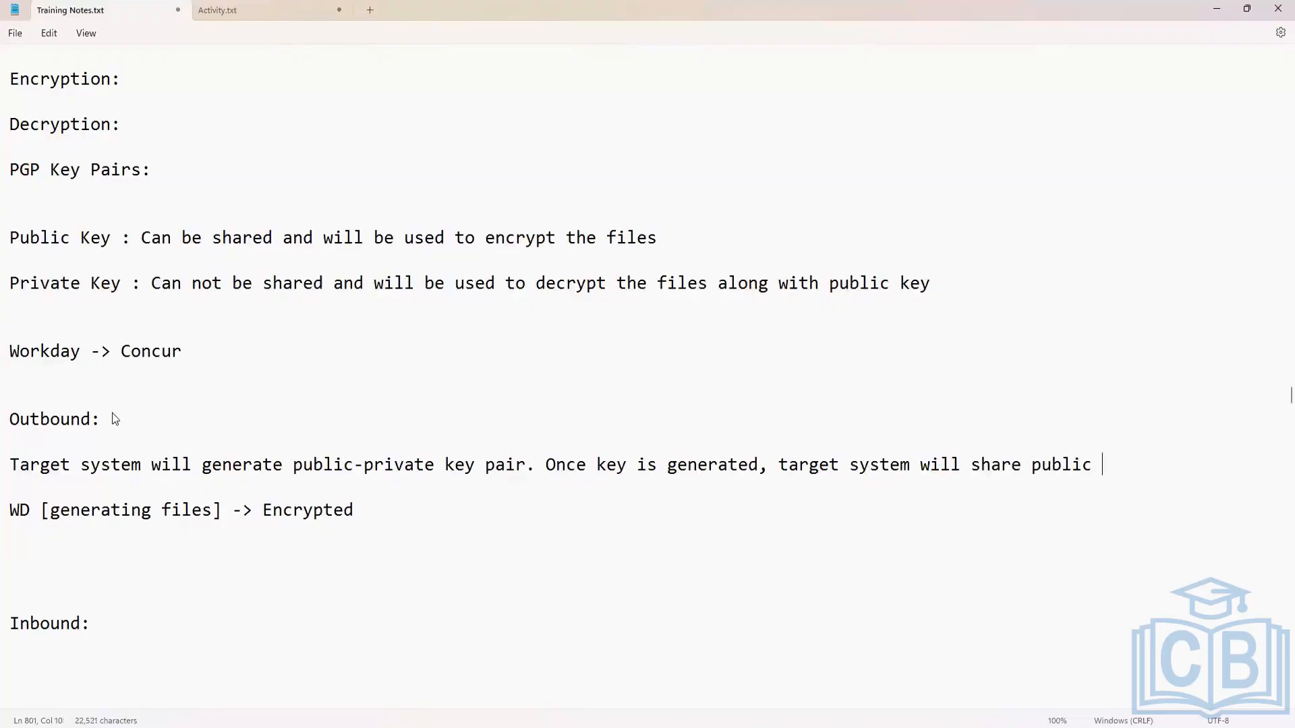
{"action": "type", "text": "key with sou"}
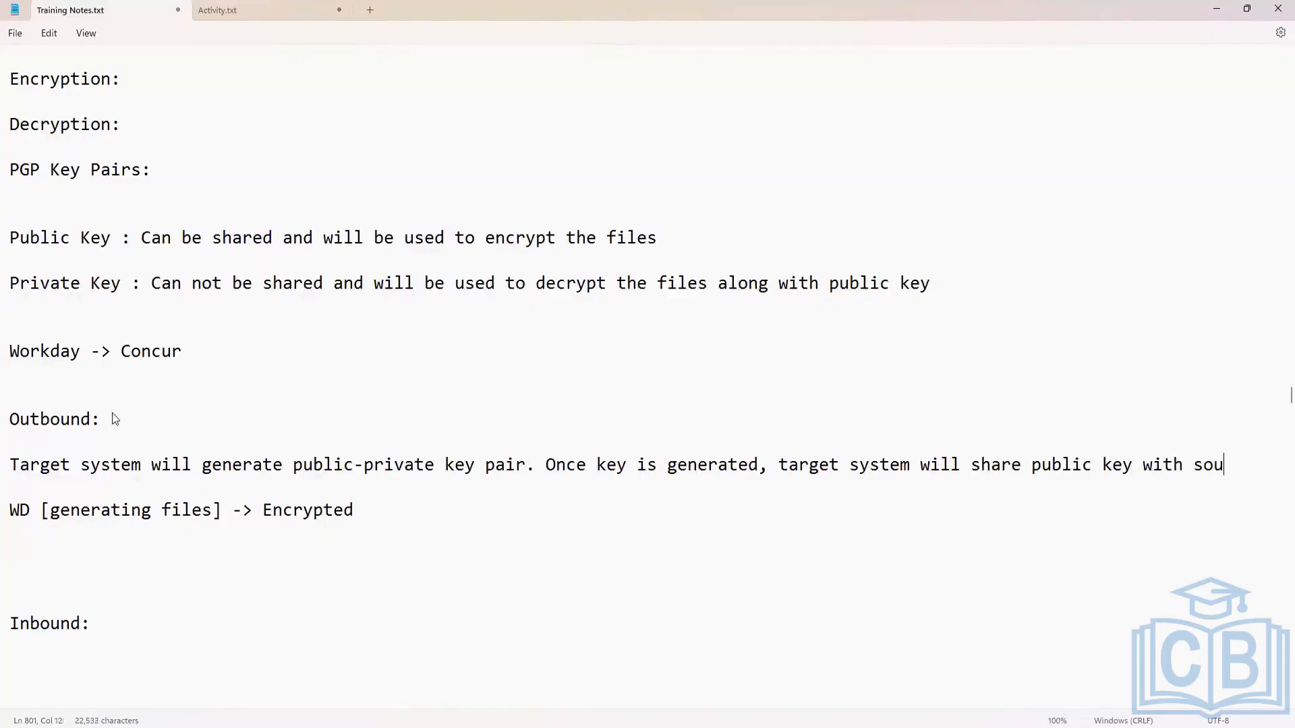
{"action": "type", "text": "rce system."}
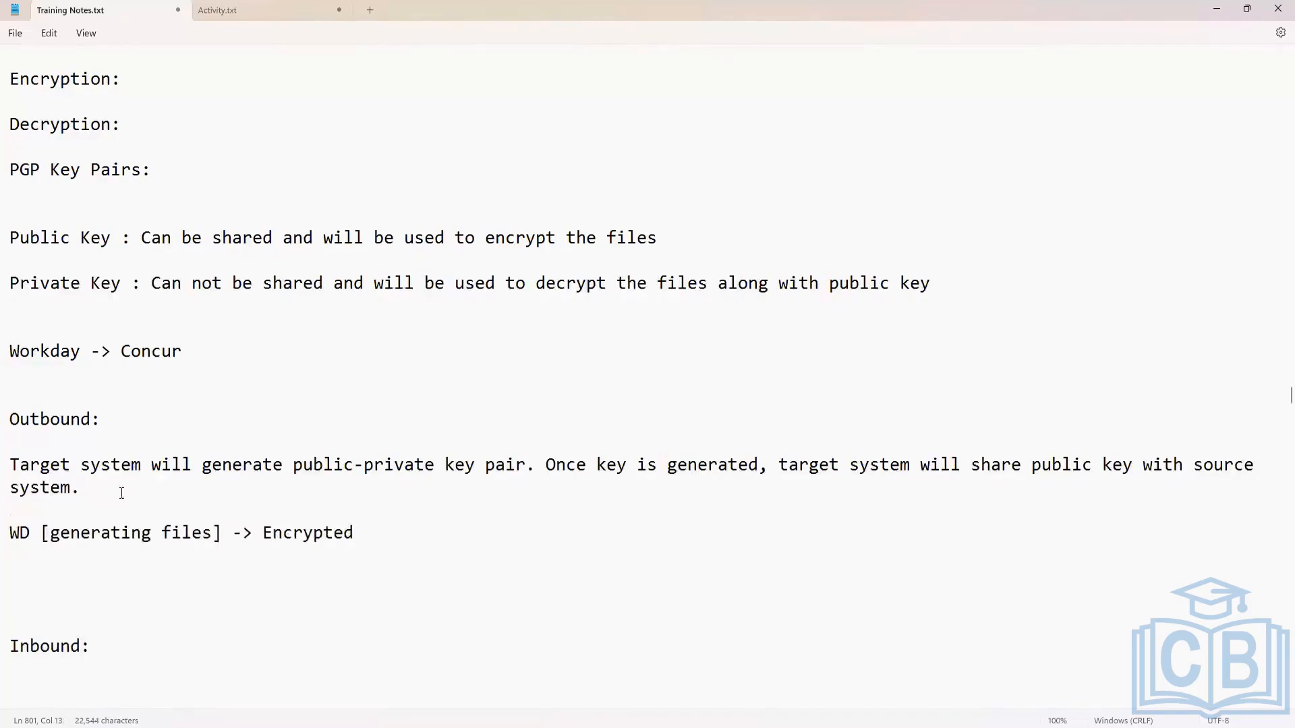
Examine the "Workday -> Concur" line again, highlighting the whole flow and the target system.
{"action": "scroll", "coordinate": [124, 483], "scroll_direction": "down", "scroll_amount": 1}
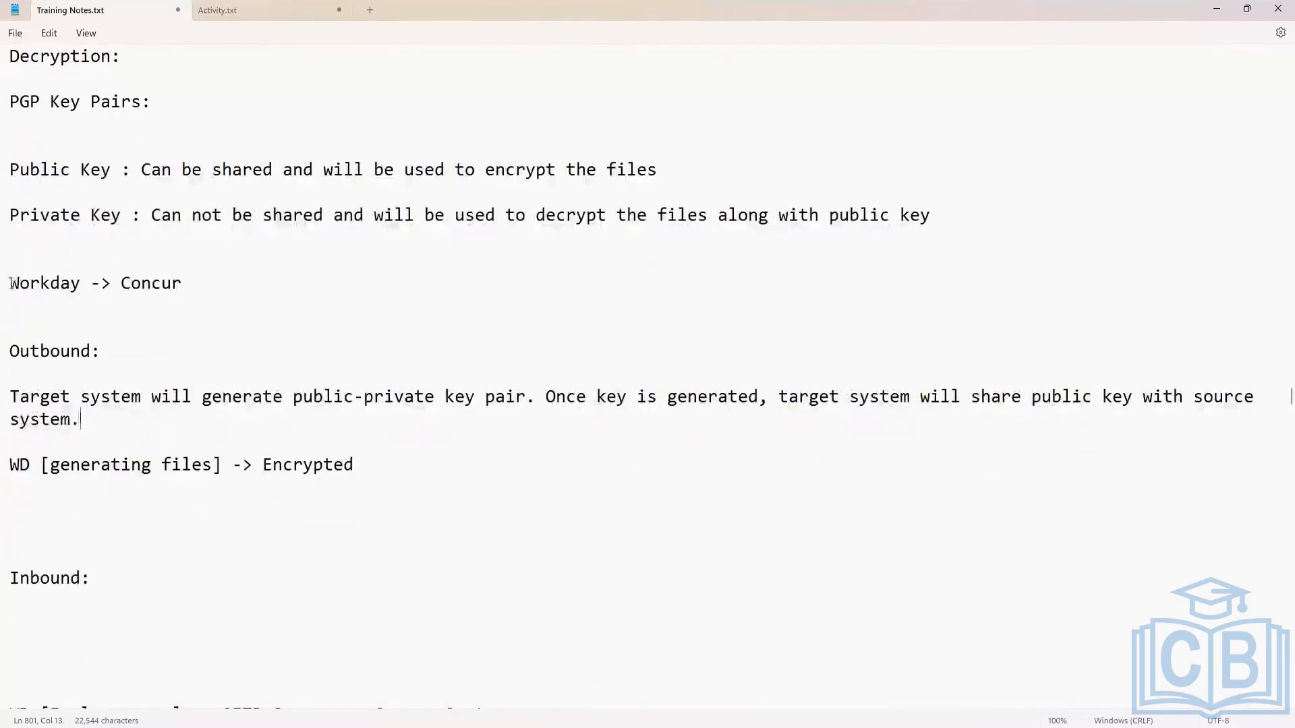
{"action": "left_click_drag", "start_coordinate": [9, 283], "coordinate": [193, 289]}
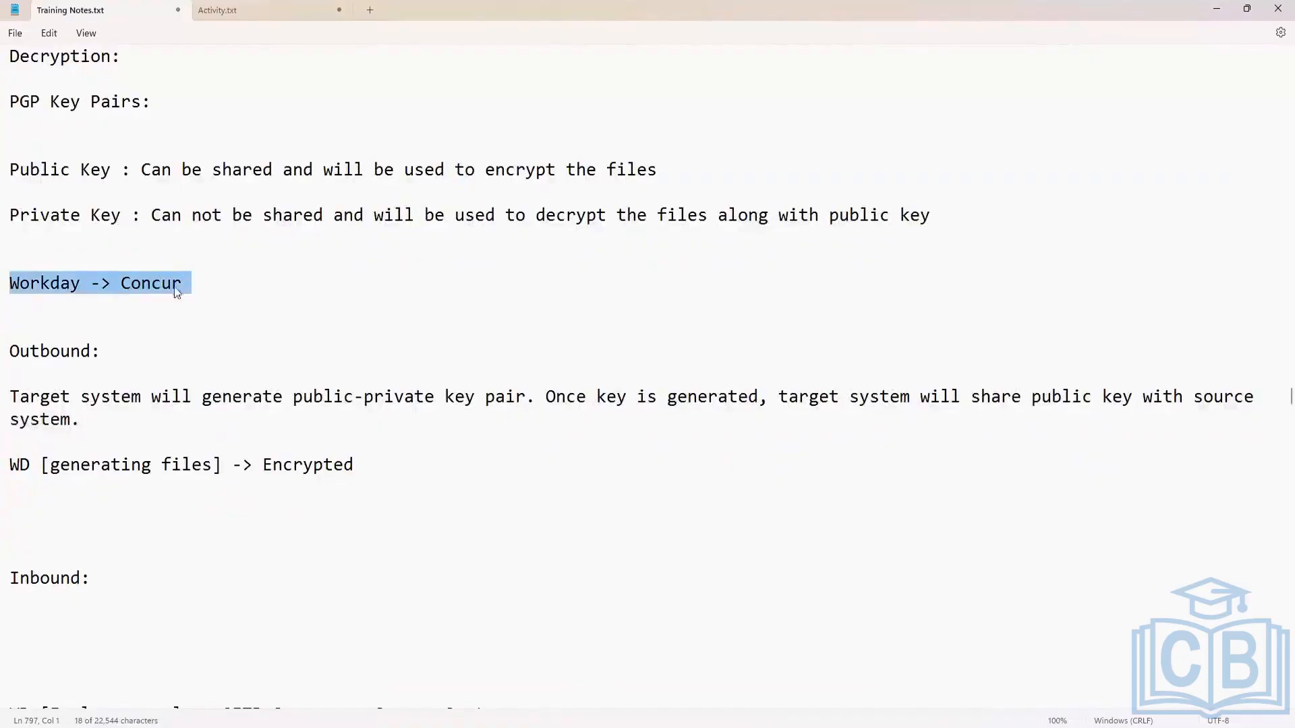
{"action": "left_click", "coordinate": [60, 283]}
{"action": "left_click_drag", "start_coordinate": [11, 285], "coordinate": [191, 294]}
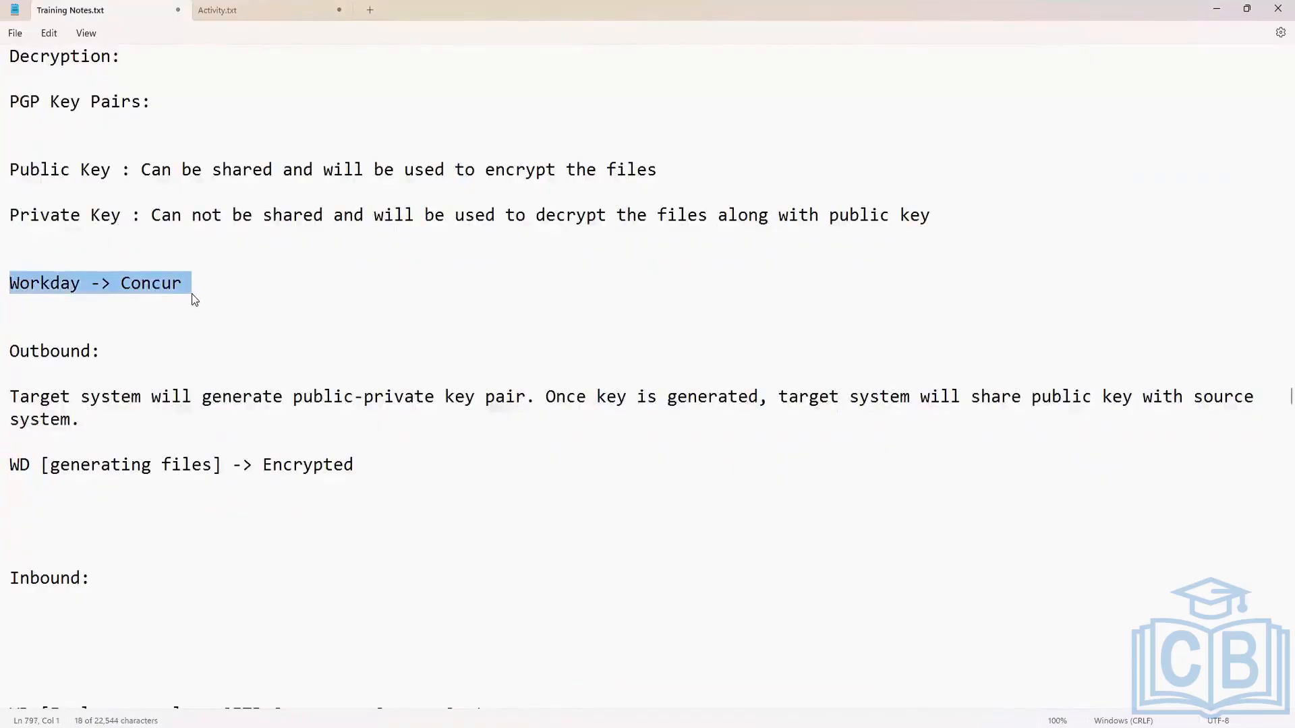
{"action": "left_click", "coordinate": [60, 283]}
{"action": "left_click_drag", "start_coordinate": [11, 283], "coordinate": [202, 290]}
{"action": "left_click", "coordinate": [128, 284]}
{"action": "left_click_drag", "start_coordinate": [123, 282], "coordinate": [190, 295]}
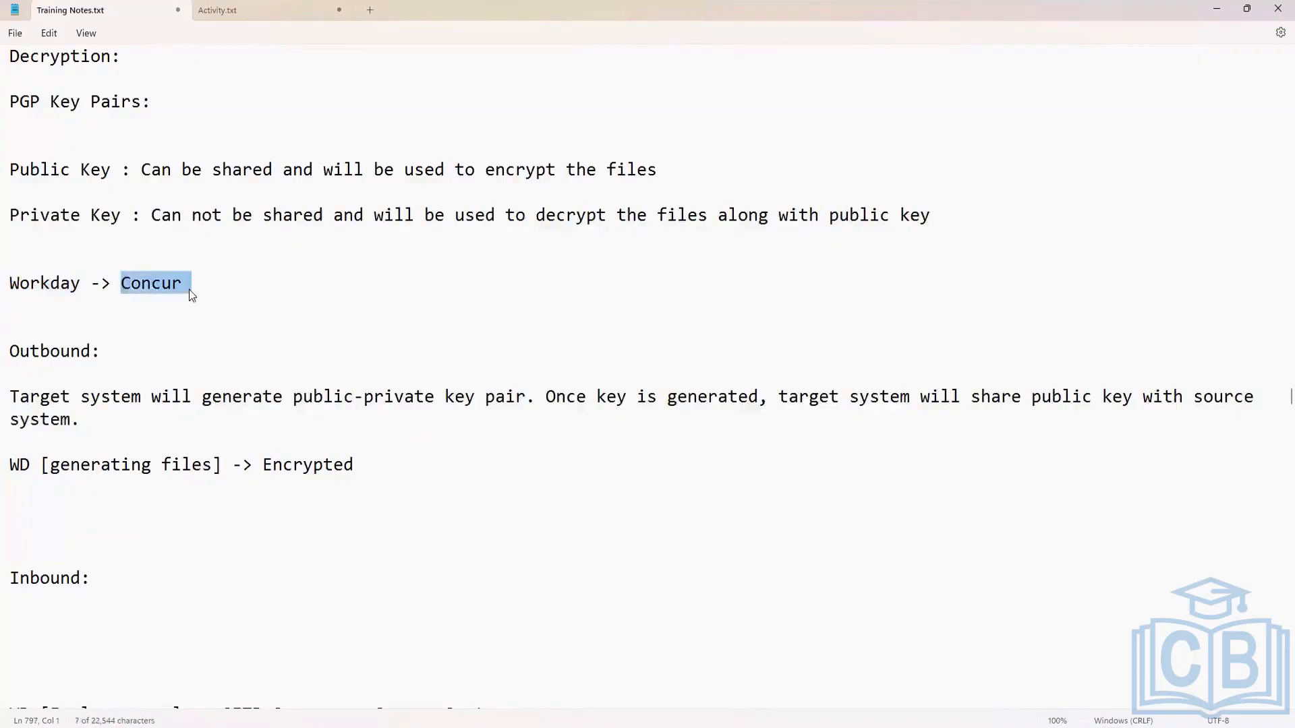
{"action": "left_click", "coordinate": [82, 284], "text": "shift"}
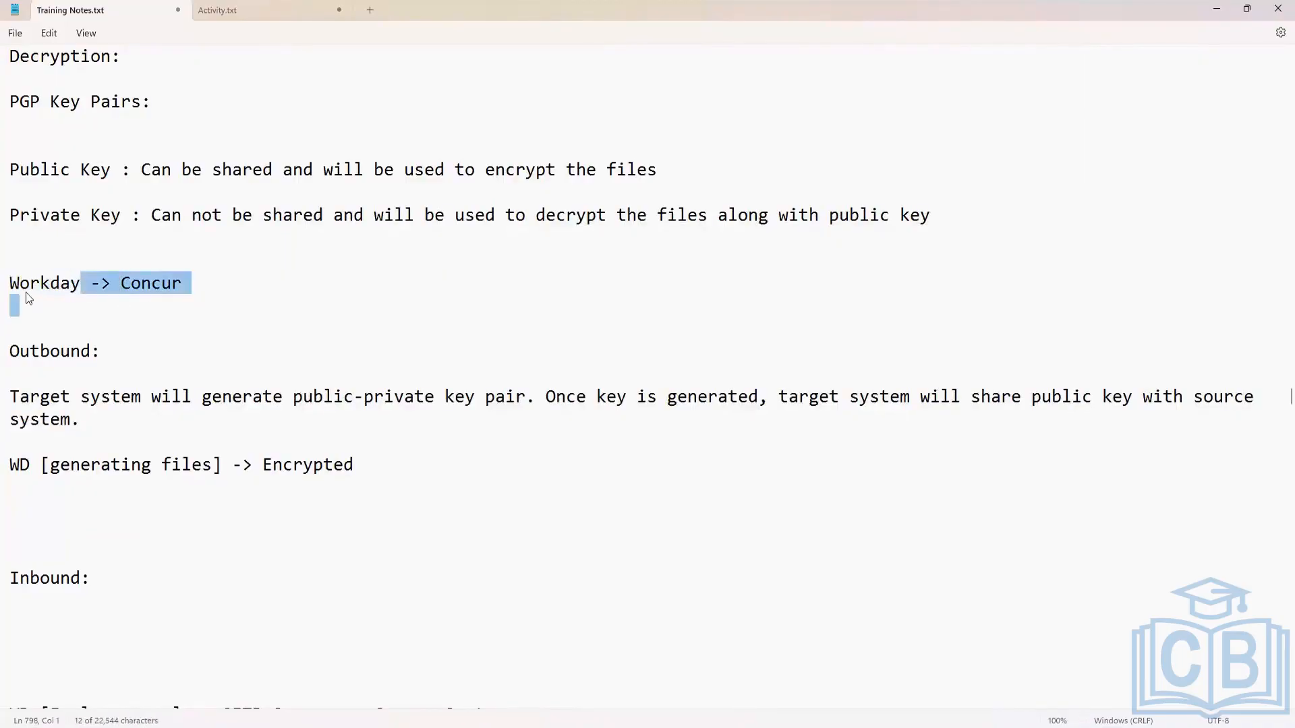
Review the source system, the private key definition and the outbound key-sharing note by highlighting each in turn.
{"action": "left_click_drag", "start_coordinate": [29, 283], "coordinate": [80, 284]}
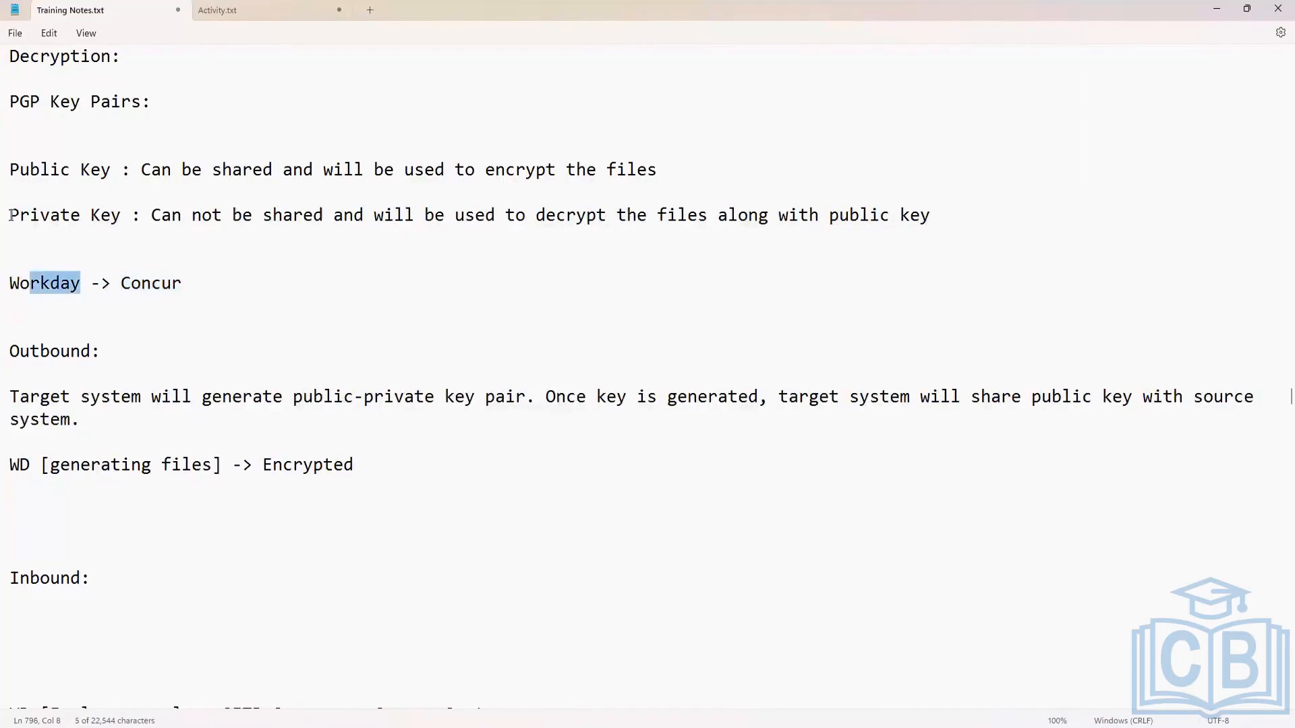
{"action": "left_click_drag", "start_coordinate": [9, 216], "coordinate": [204, 217]}
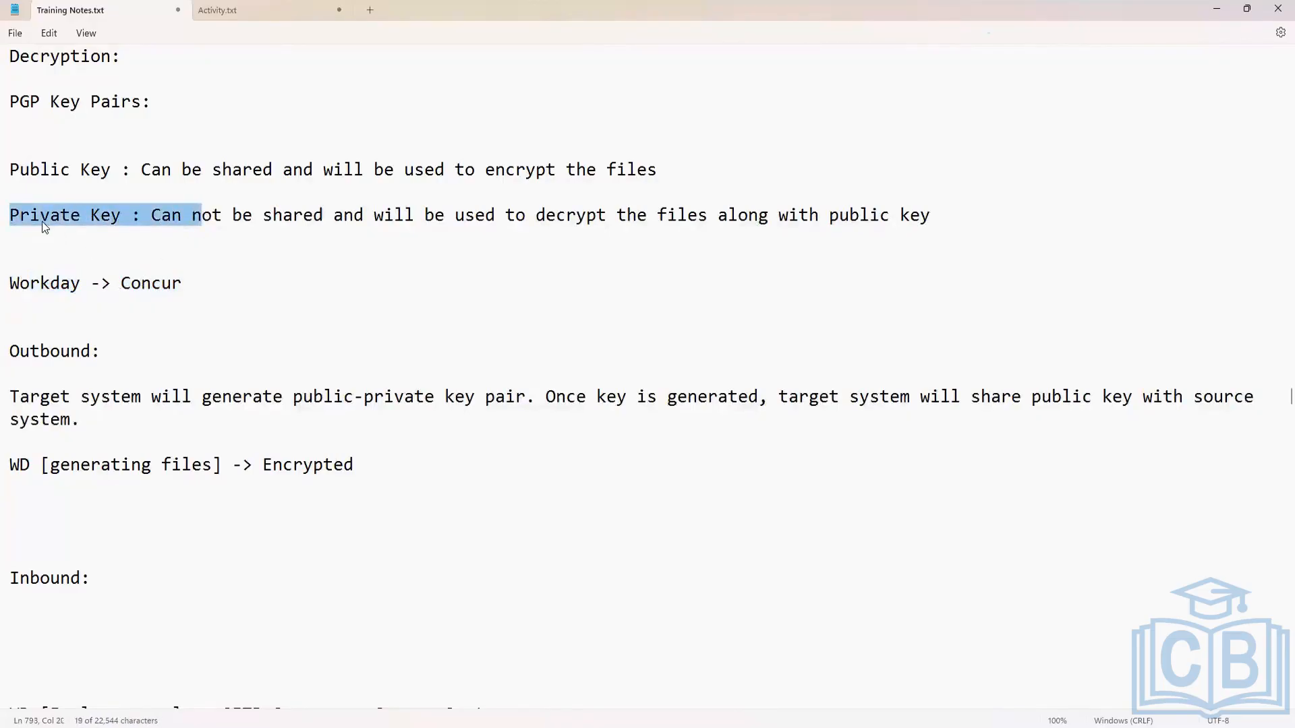
{"action": "left_click", "coordinate": [88, 436]}
{"action": "triple_click", "coordinate": [12, 355]}
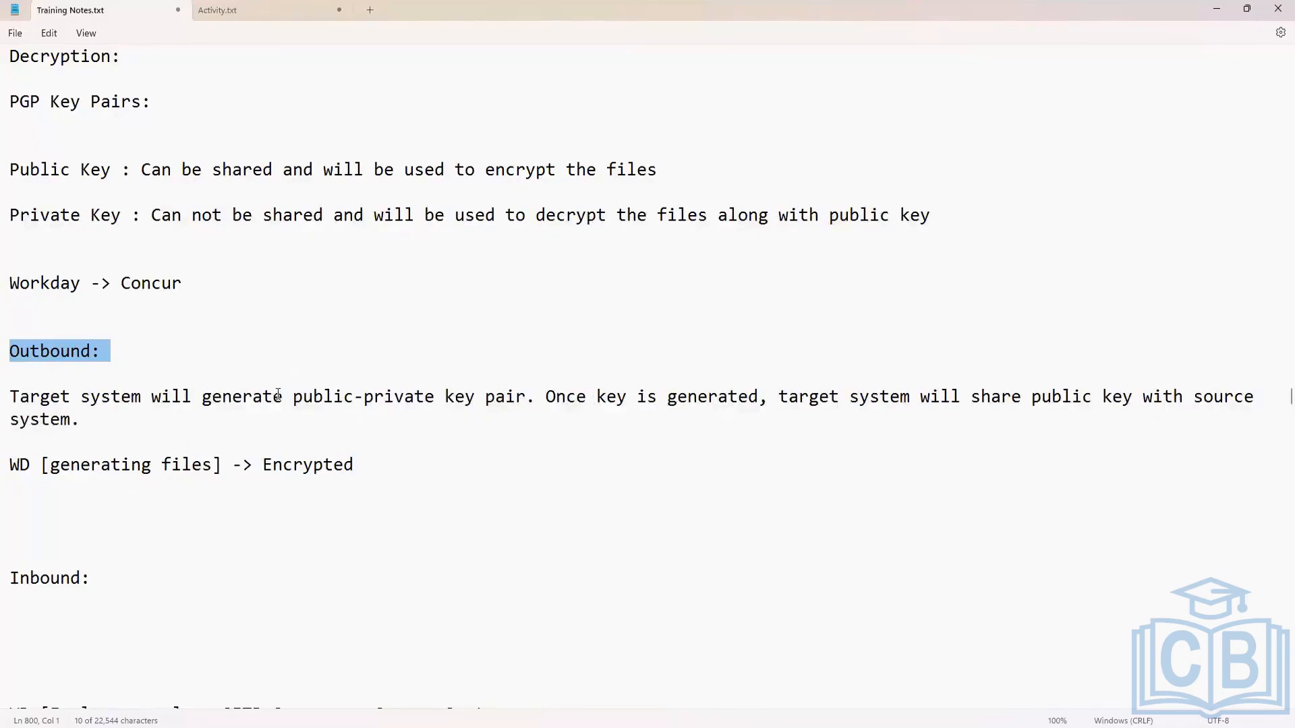
{"action": "left_click_drag", "start_coordinate": [275, 398], "coordinate": [830, 398]}
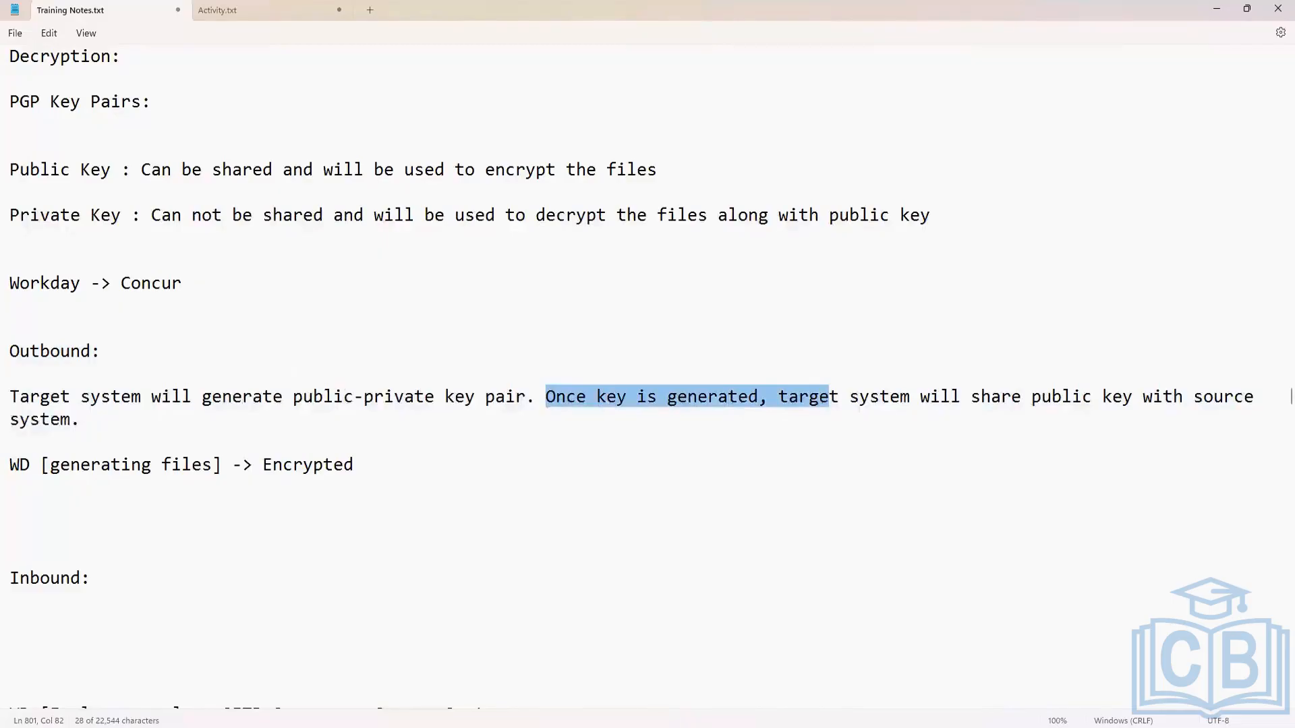
Remove the surplus blank lines above "Inbound:" so that two remain, and highlight the outbound notes.
{"action": "left_click", "coordinate": [51, 543]}
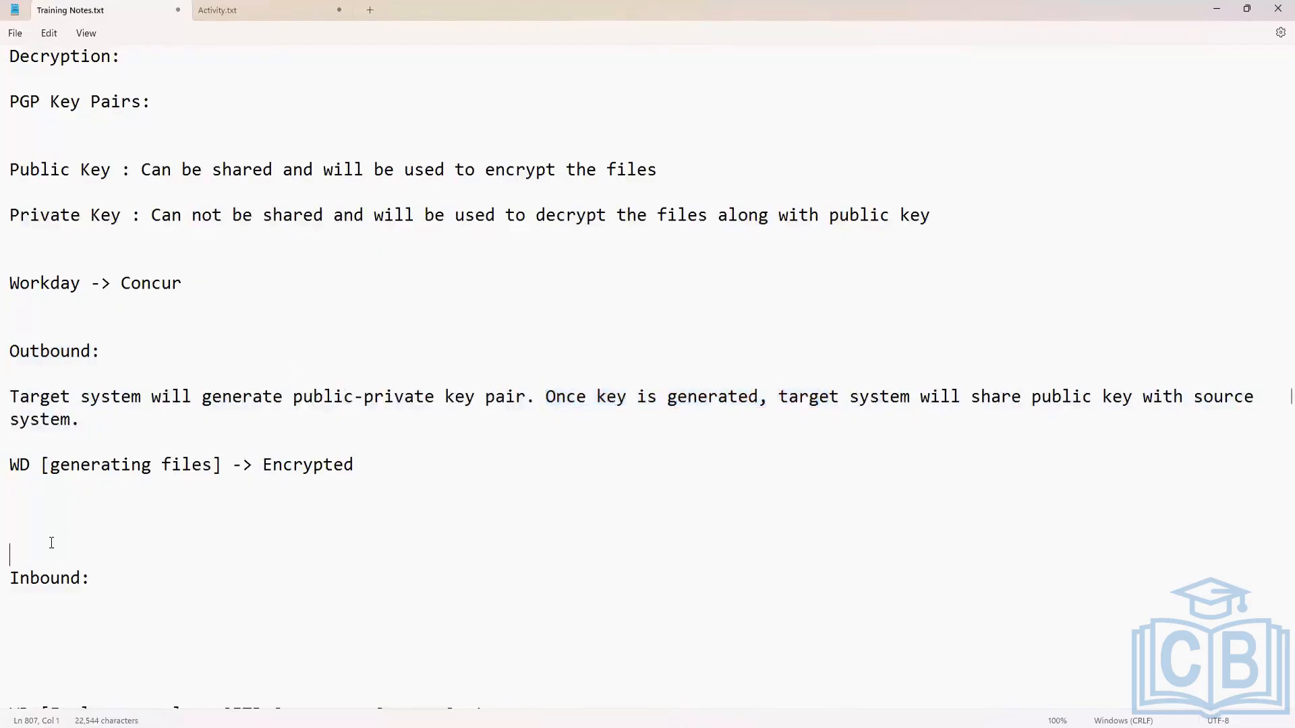
{"action": "key", "text": "BackSpace"}
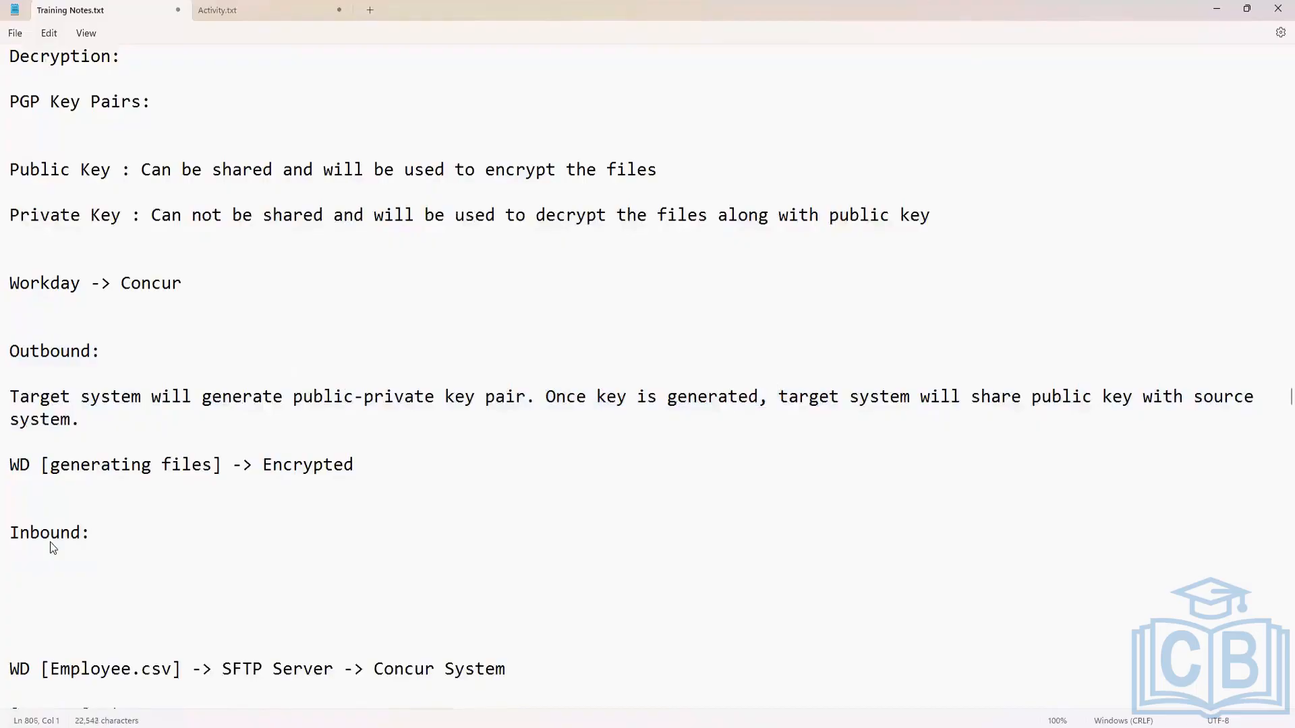
{"action": "left_click", "coordinate": [291, 450]}
{"action": "left_click_drag", "start_coordinate": [359, 464], "coordinate": [10, 398]}
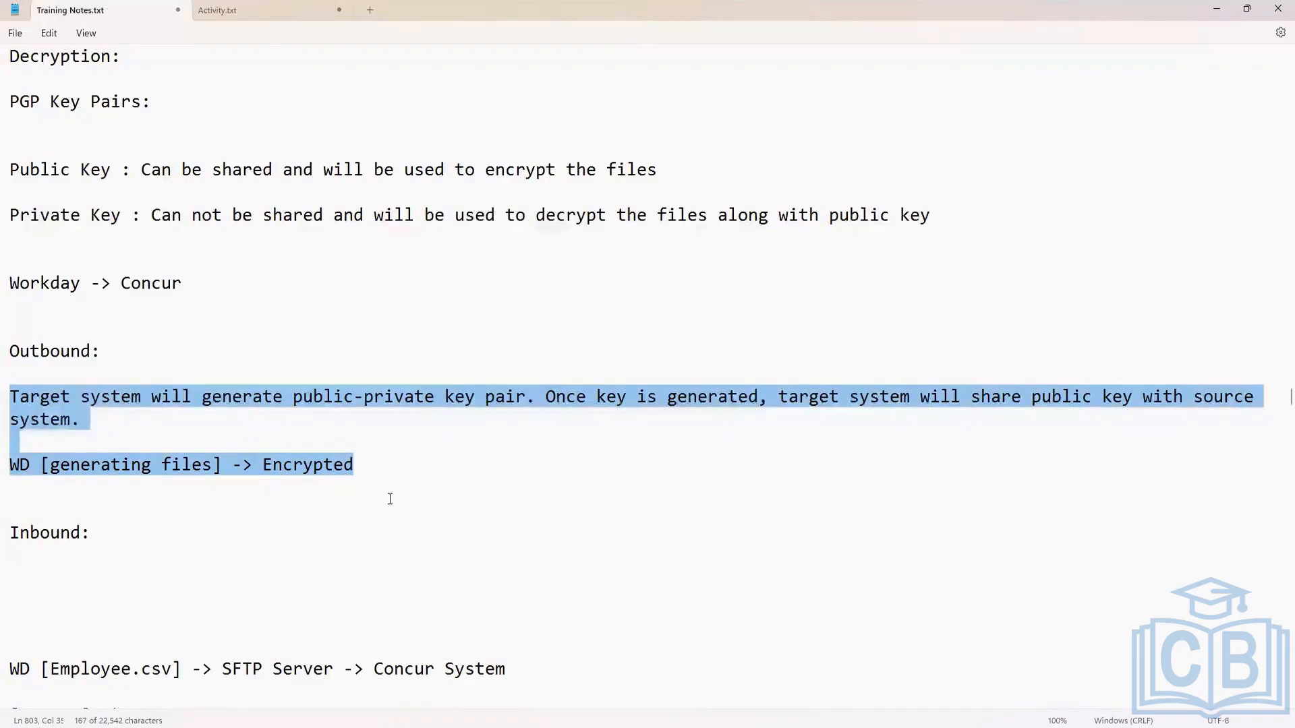
Insert a large block of blank lines between "WD [generating files] -> Encrypted" and "Inbound:".
{"action": "left_click", "coordinate": [381, 464]}
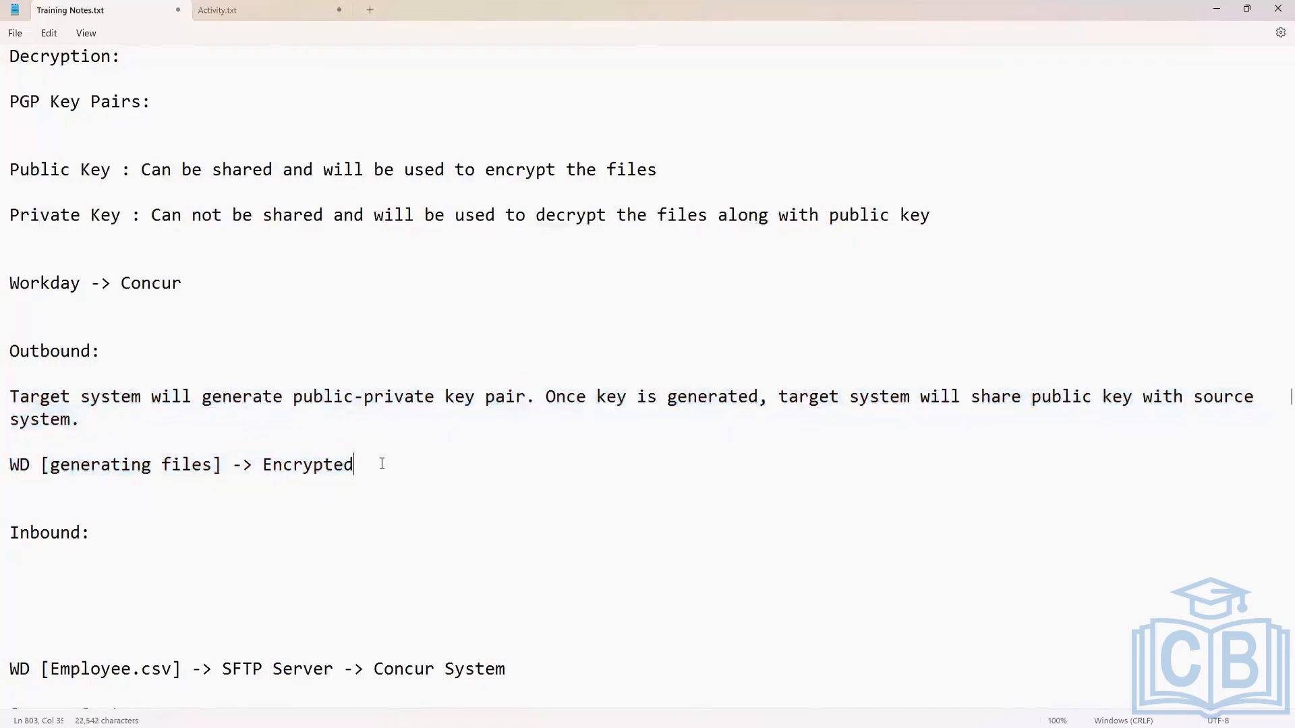
{"action": "key", "text": "Return"}
{"action": "key", "text": "Return"}
{"action": "key", "text": "Return"}
{"action": "key", "text": "Return"}
{"action": "scroll", "coordinate": [552, 451], "scroll_direction": "down", "scroll_amount": 2}
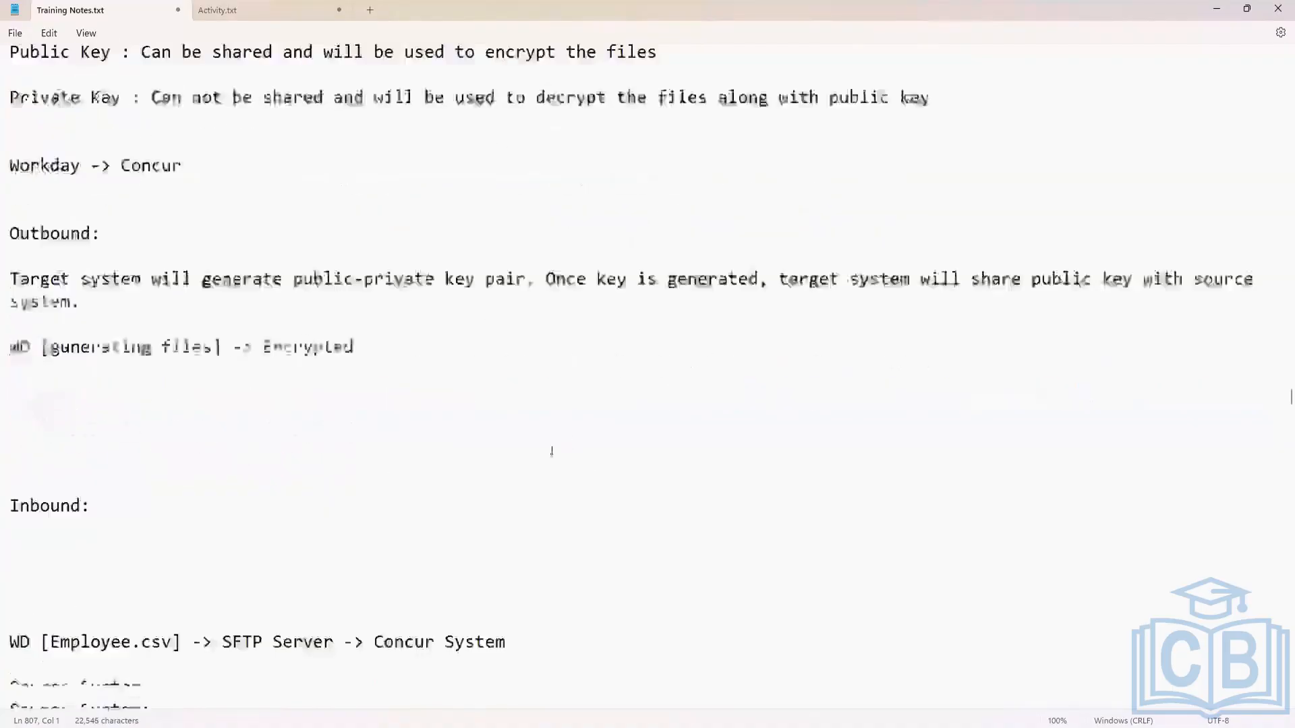
{"action": "scroll", "coordinate": [551, 451], "scroll_direction": "down", "scroll_amount": 2}
{"action": "key", "text": "Return"}
{"action": "key", "text": "Return"}
{"action": "key", "text": "Return"}
{"action": "key", "text": "Return"}
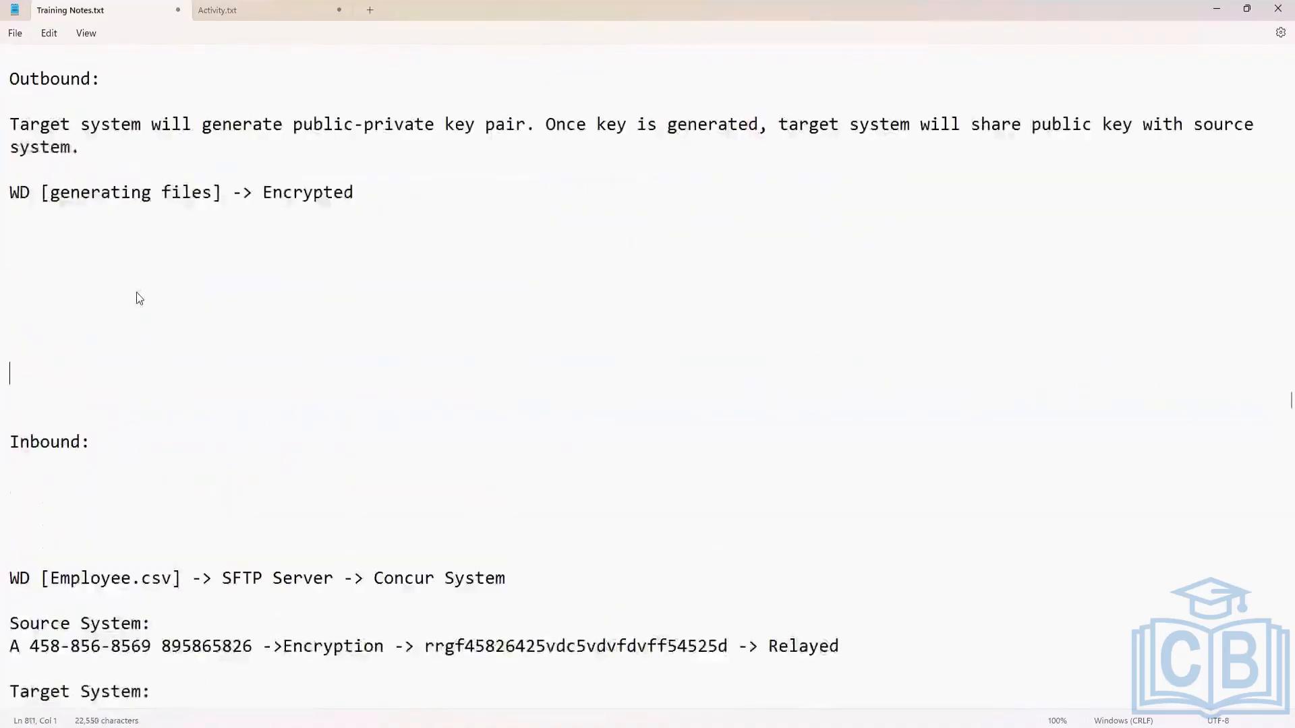
{"action": "key", "text": "Return"}
{"action": "key", "text": "Return"}
{"action": "key", "text": "Return"}
{"action": "key", "text": "Return"}
{"action": "key", "text": "Return"}
{"action": "key", "text": "Return"}
{"action": "key", "text": "Return"}
{"action": "key", "text": "Return"}
{"action": "key", "text": "Return"}
{"action": "key", "text": "Return"}
{"action": "key", "text": "Return"}
{"action": "key", "text": "Return"}
{"action": "key", "text": "Up"}
{"action": "key", "text": "Up"}
{"action": "key", "text": "Up"}
{"action": "key", "text": "Up"}
{"action": "key", "text": "Up"}
{"action": "key", "text": "Up"}
{"action": "key", "text": "Up"}
{"action": "key", "text": "Up"}
{"action": "key", "text": "Up"}
{"action": "key", "text": "Up"}
{"action": "key", "text": "Up"}
{"action": "key", "text": "Up"}
{"action": "key", "text": "Up"}
{"action": "key", "text": "Up"}
{"action": "key", "text": "Up"}
{"action": "key", "text": "Up"}
{"action": "key", "text": "Up"}
{"action": "key", "text": "Up"}
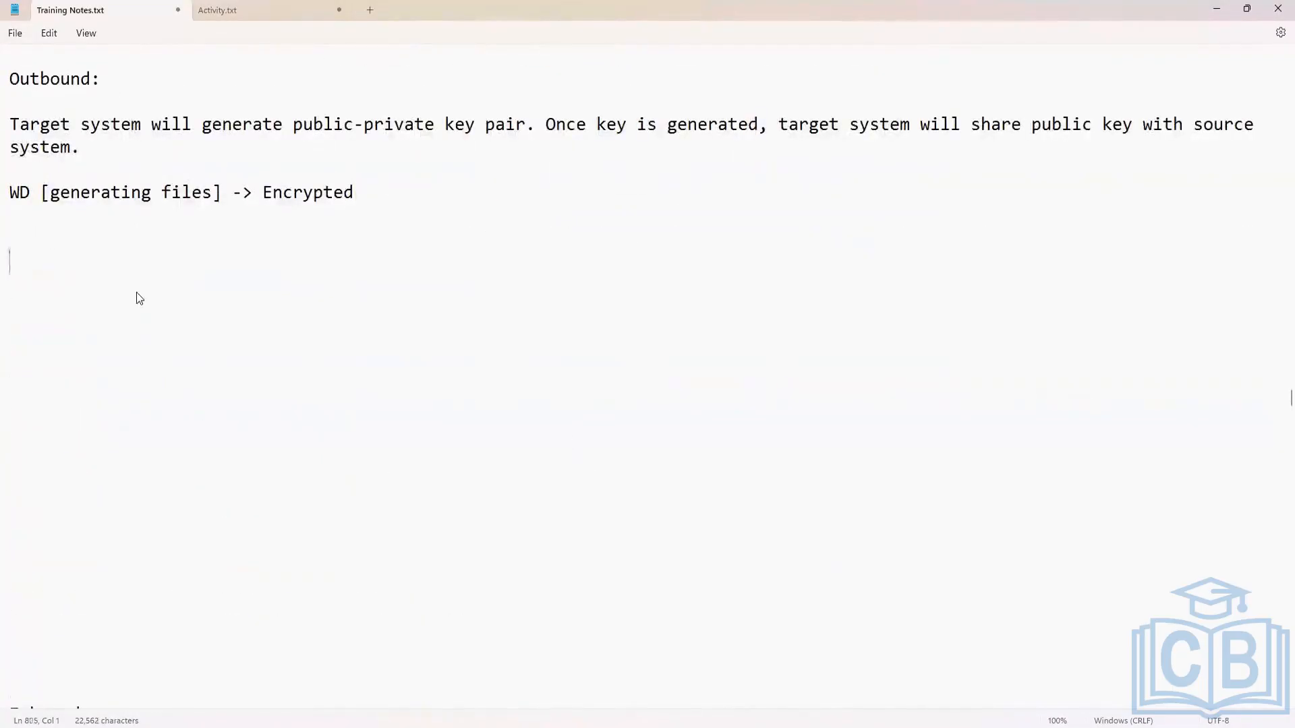
Add the lines "Source : Workday" and "Target: Concur" in the outbound section, separated by a blank line.
{"action": "key", "text": "Down"}
{"action": "key", "text": "Down"}
{"action": "type", "text": "Source : Workday"}
{"action": "key", "text": "Return"}
{"action": "key", "text": "Return"}
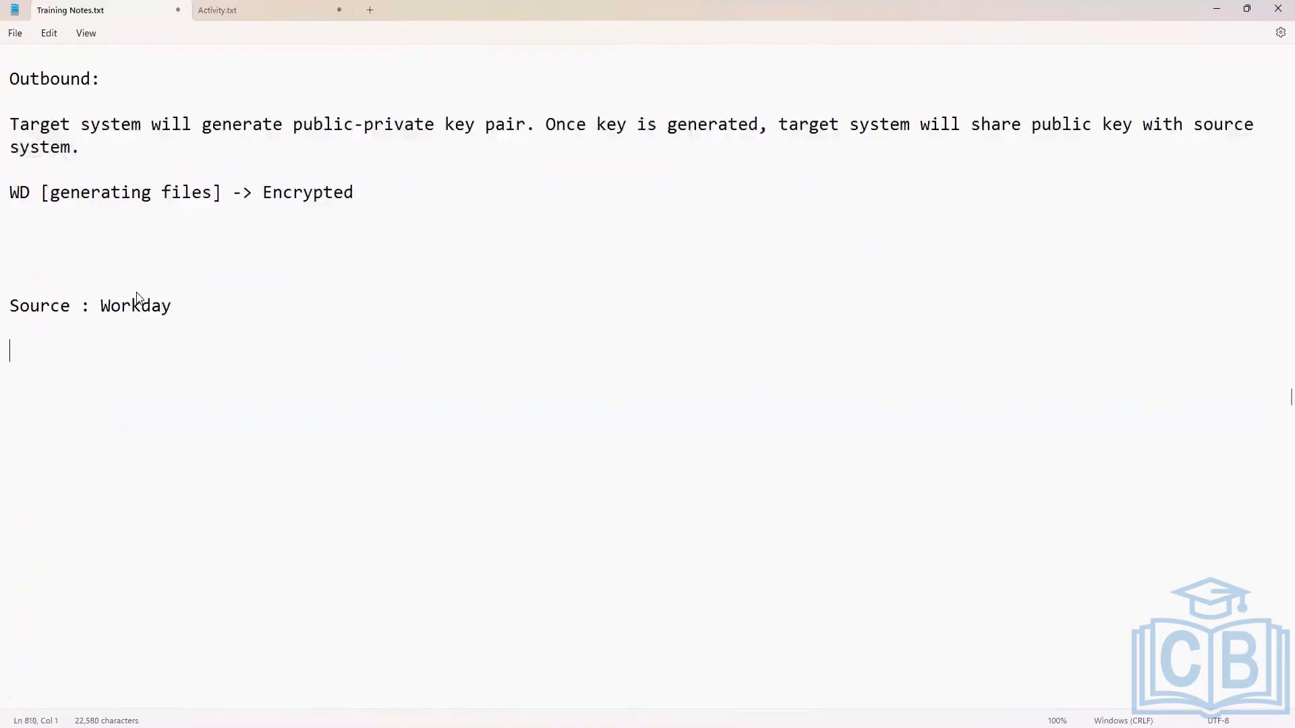
{"action": "type", "text": "Target: Concur"}
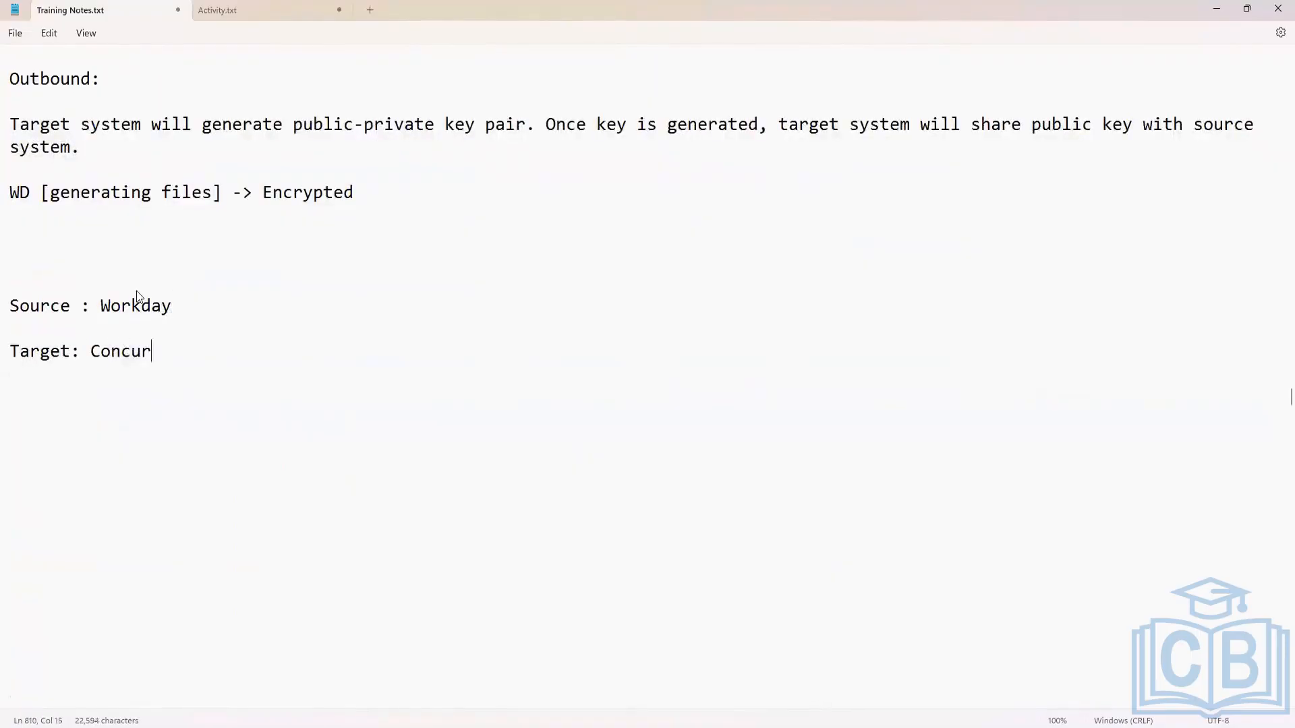
Append the file name "[Employee.csv]" after "Workday" on the source line.
{"action": "left_click", "coordinate": [213, 305]}
{"action": "type", "text": "[]"}
{"action": "type", "text": "Employee."}
{"action": "type", "text": "csv"}
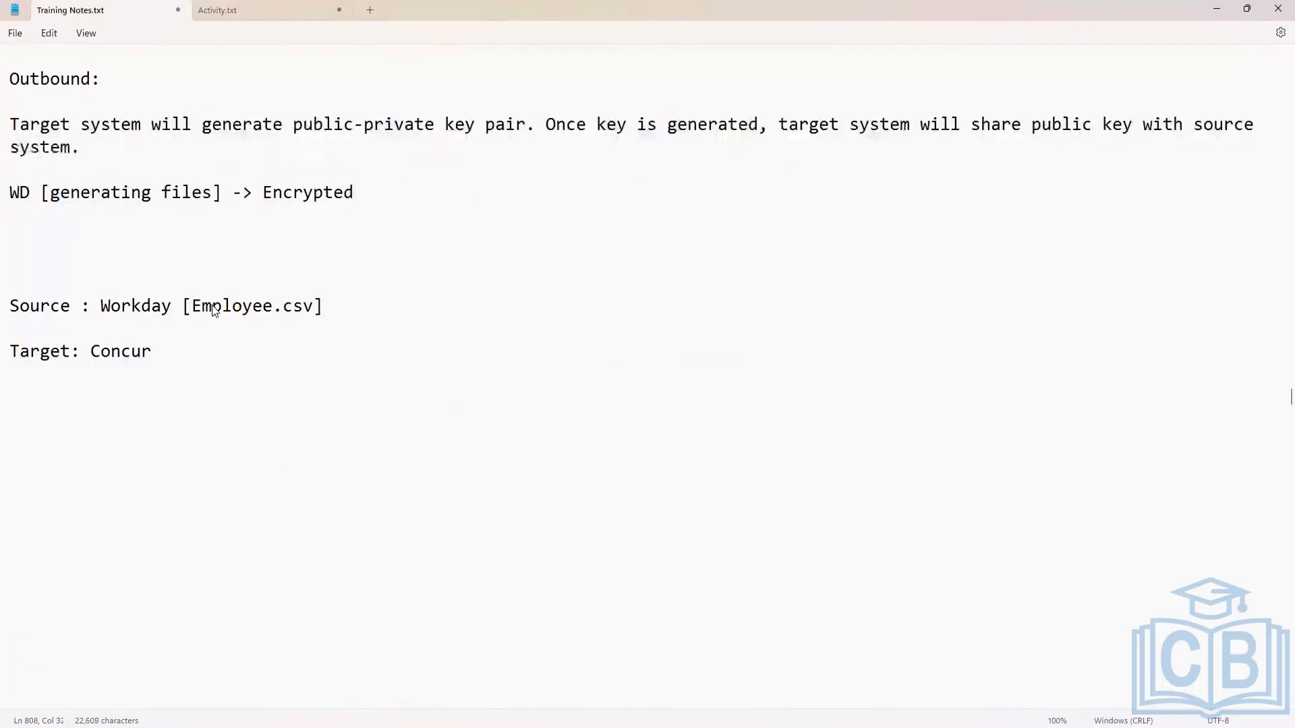
Continue the source line with "-> Encrypted using public key".
{"action": "key", "text": "End"}
{"action": "type", "text": "-> Encrypted using p"}
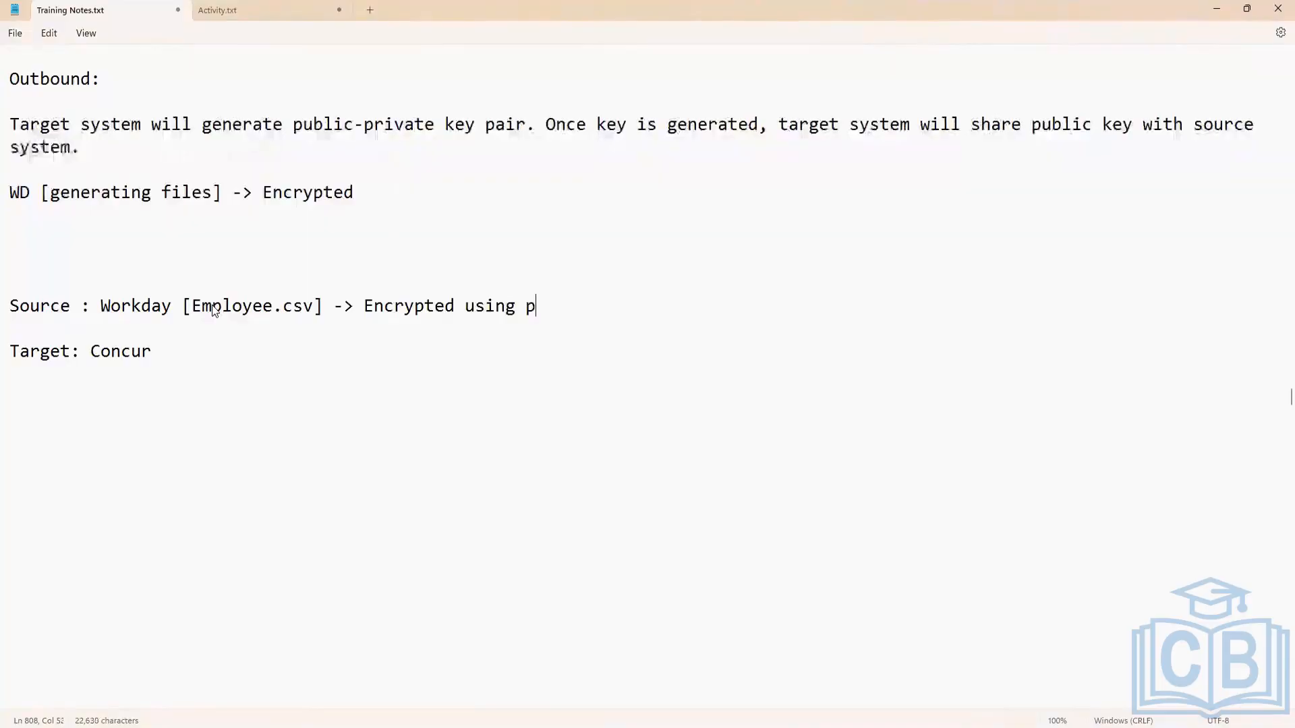
{"action": "type", "text": "ublic key"}
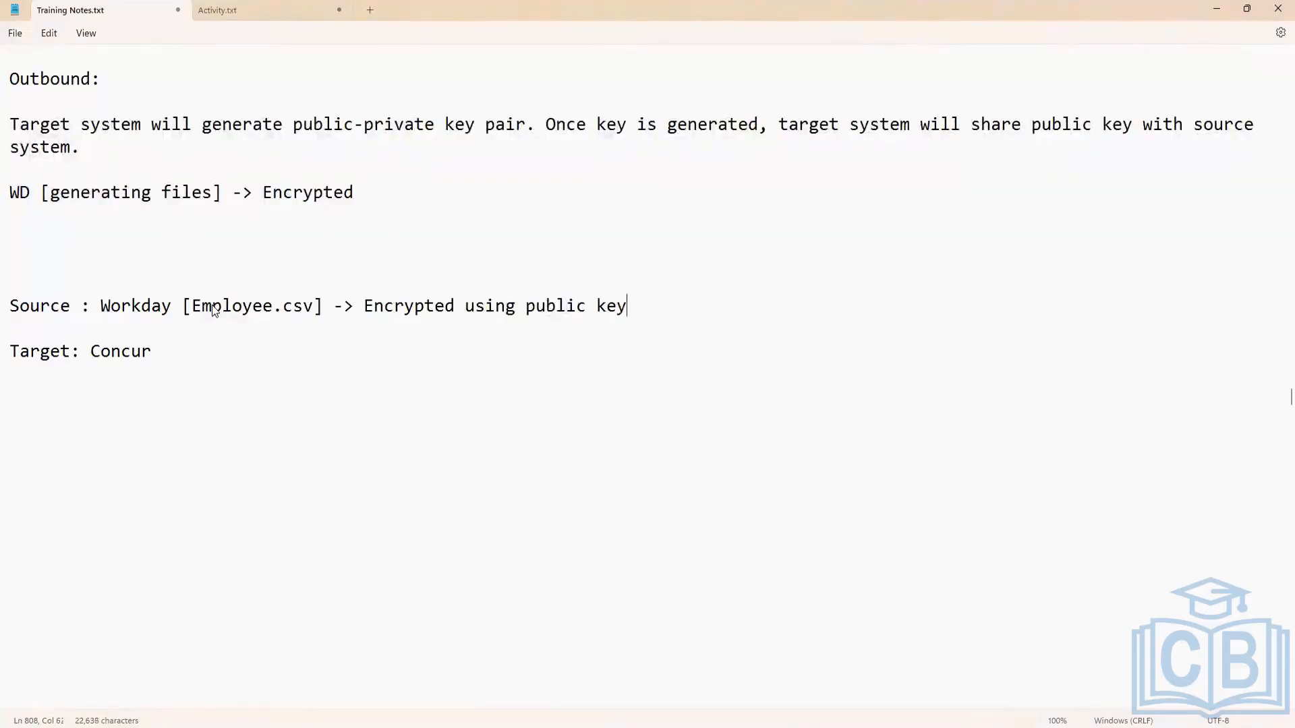
{"action": "type", "text": " []"}
Add the bracketed remark "[Concur will share the public key]" at the end of the source line.
{"action": "key", "text": "Left"}
{"action": "type", "text": "Concur will shate"}
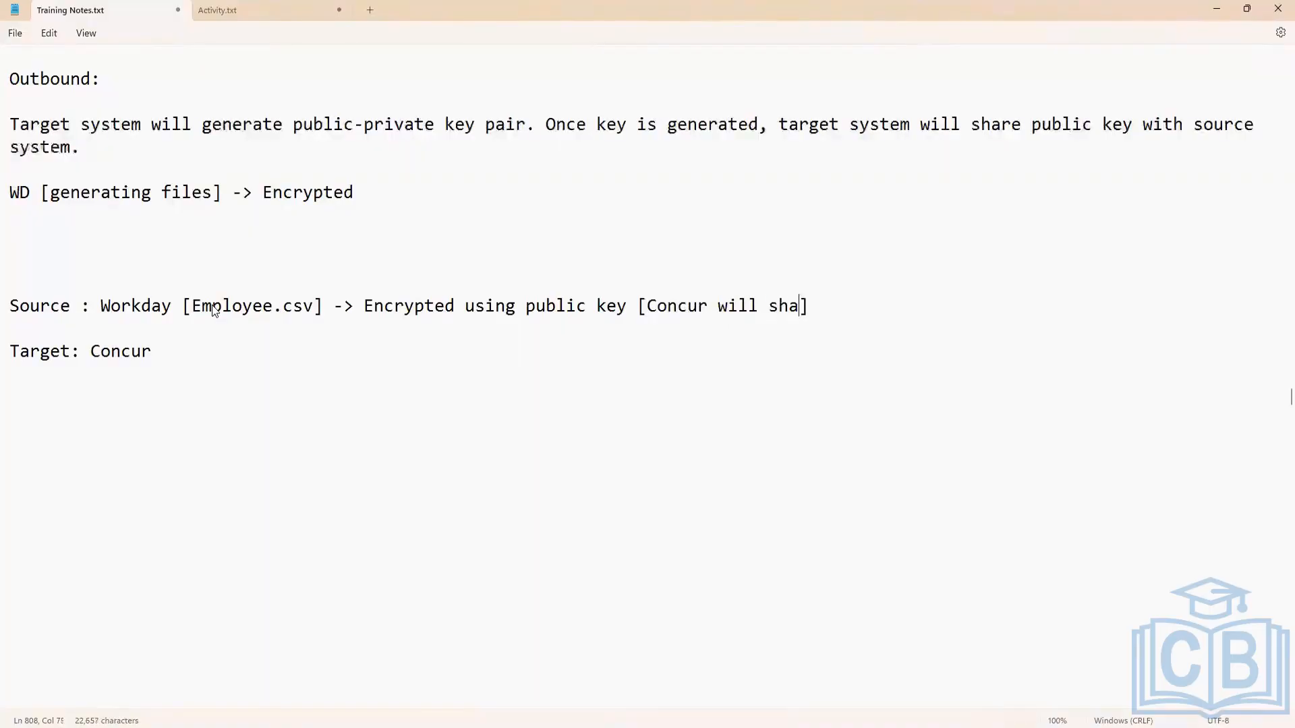
{"action": "key", "text": "BackSpace"}
{"action": "key", "text": "BackSpace"}
{"action": "type", "text": "re the p"}
{"action": "type", "text": "ublic ke"}
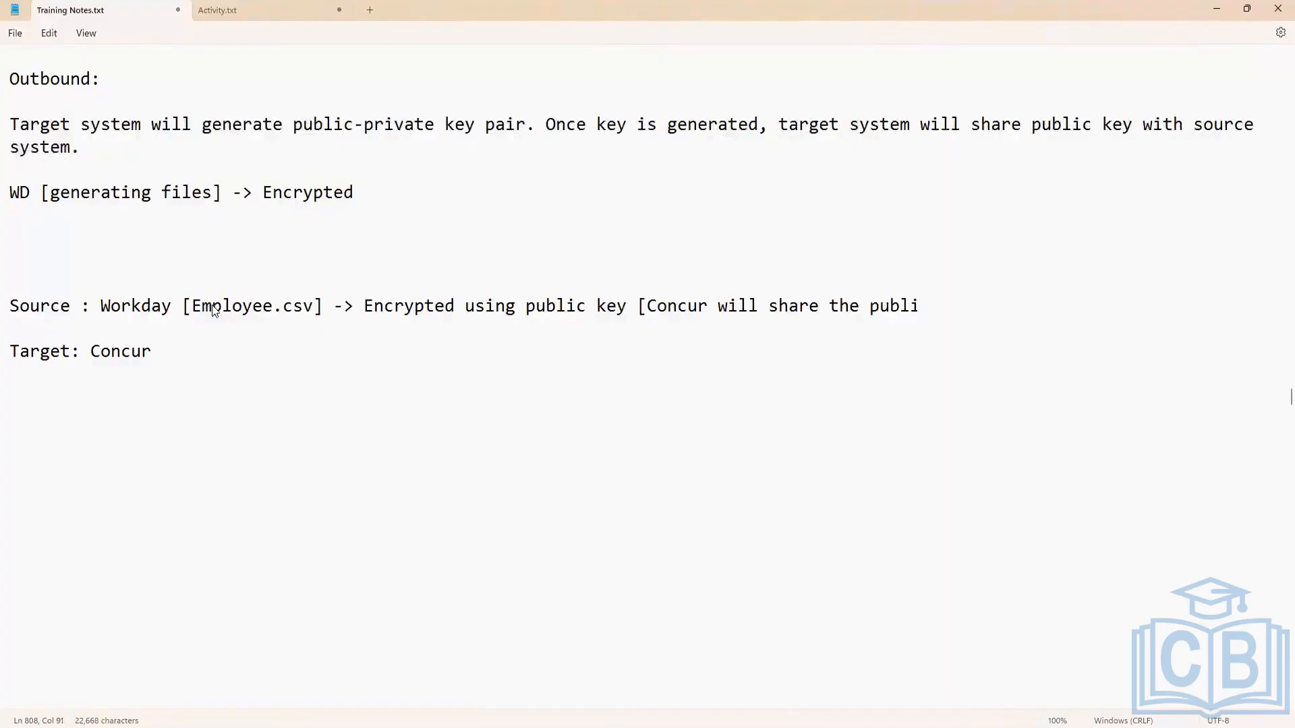
{"action": "type", "text": "y"}
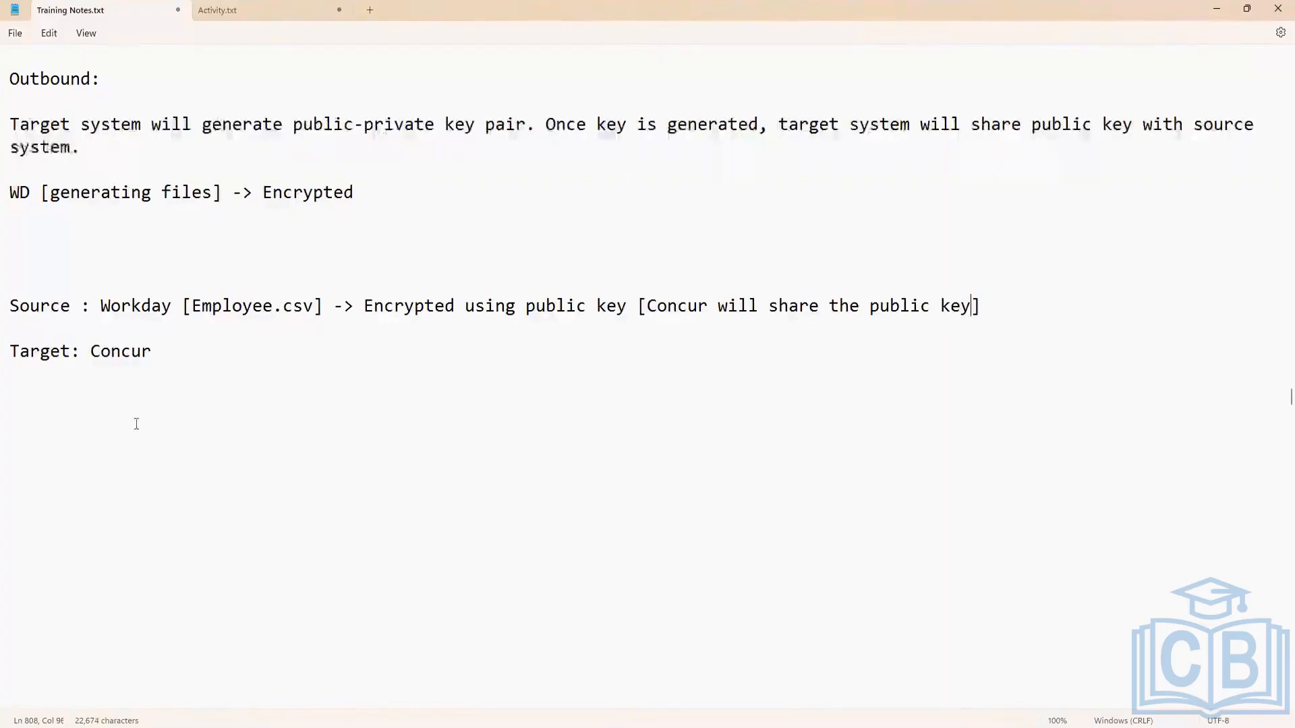
Examine the remark about Concur sharing the public key by highlighting it on the source line.
{"action": "left_click", "coordinate": [184, 351]}
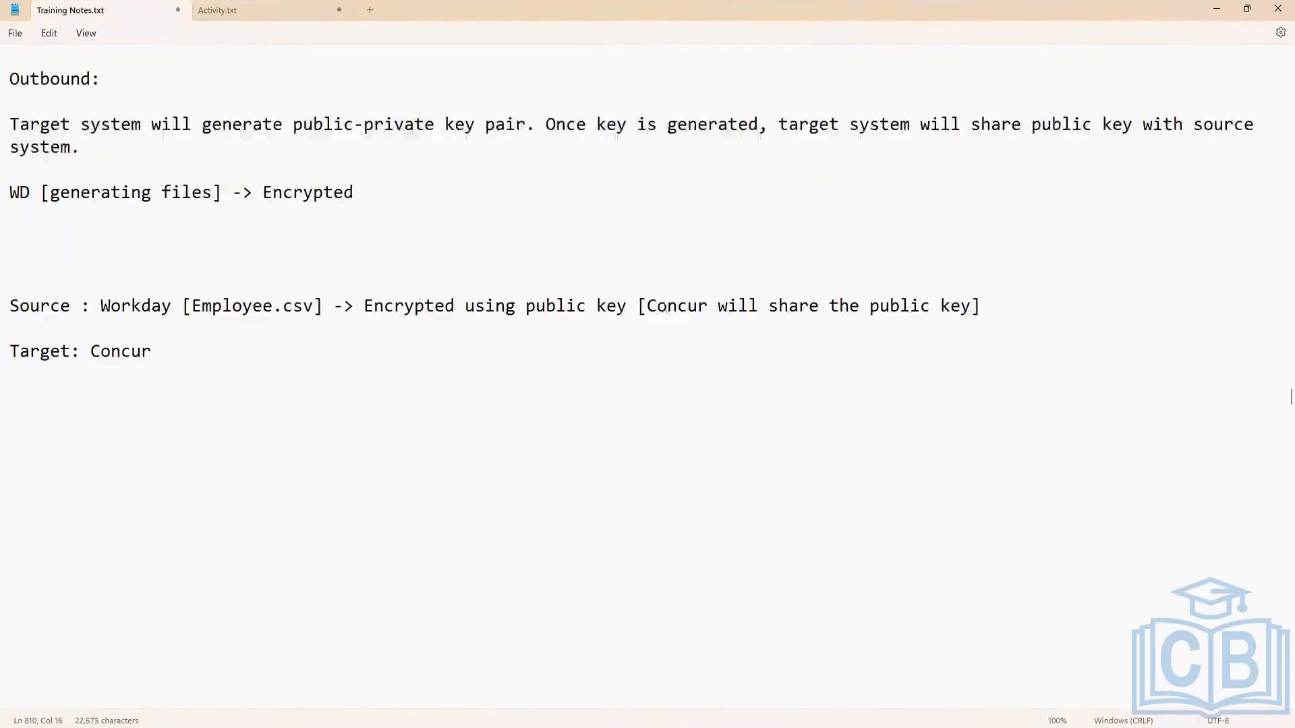
{"action": "left_click_drag", "start_coordinate": [656, 307], "coordinate": [978, 307]}
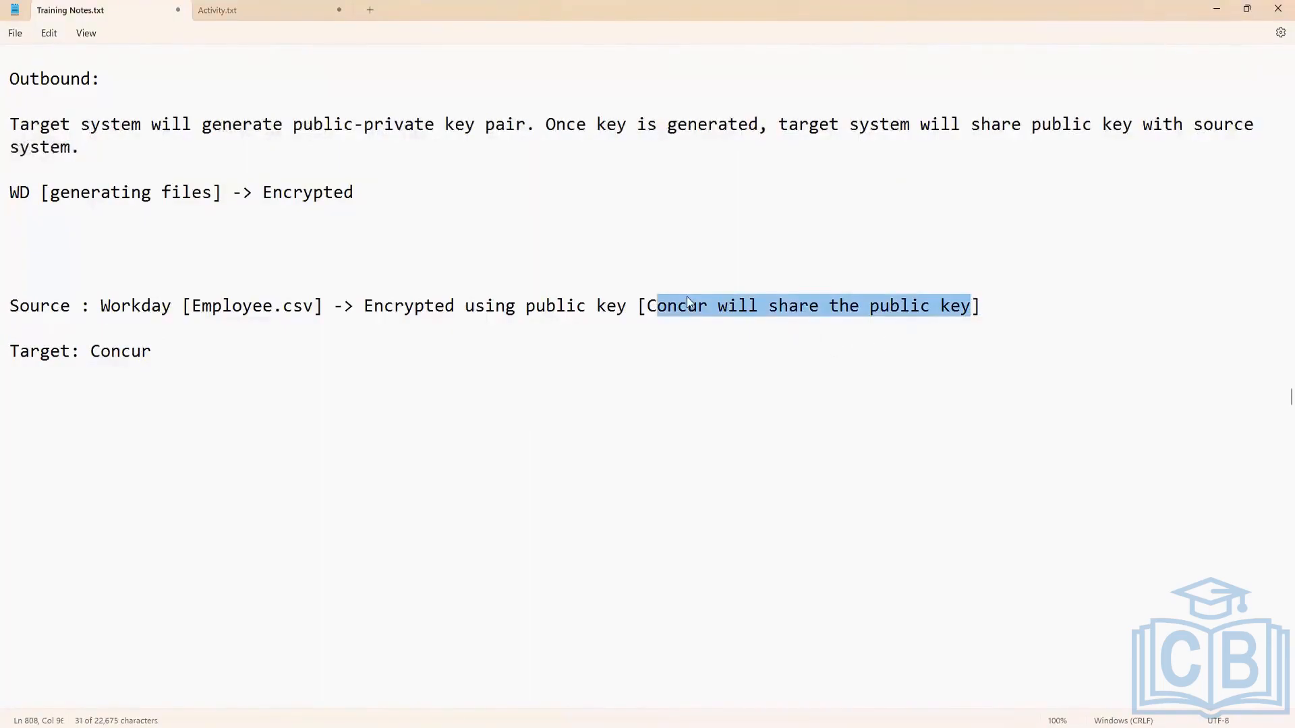
{"action": "key", "text": "Left"}
{"action": "key", "text": "Left"}
{"action": "key", "text": "shift+Right"}
{"action": "key", "text": "shift+Right"}
{"action": "key", "text": "shift+Right"}
{"action": "key", "text": "shift+Right"}
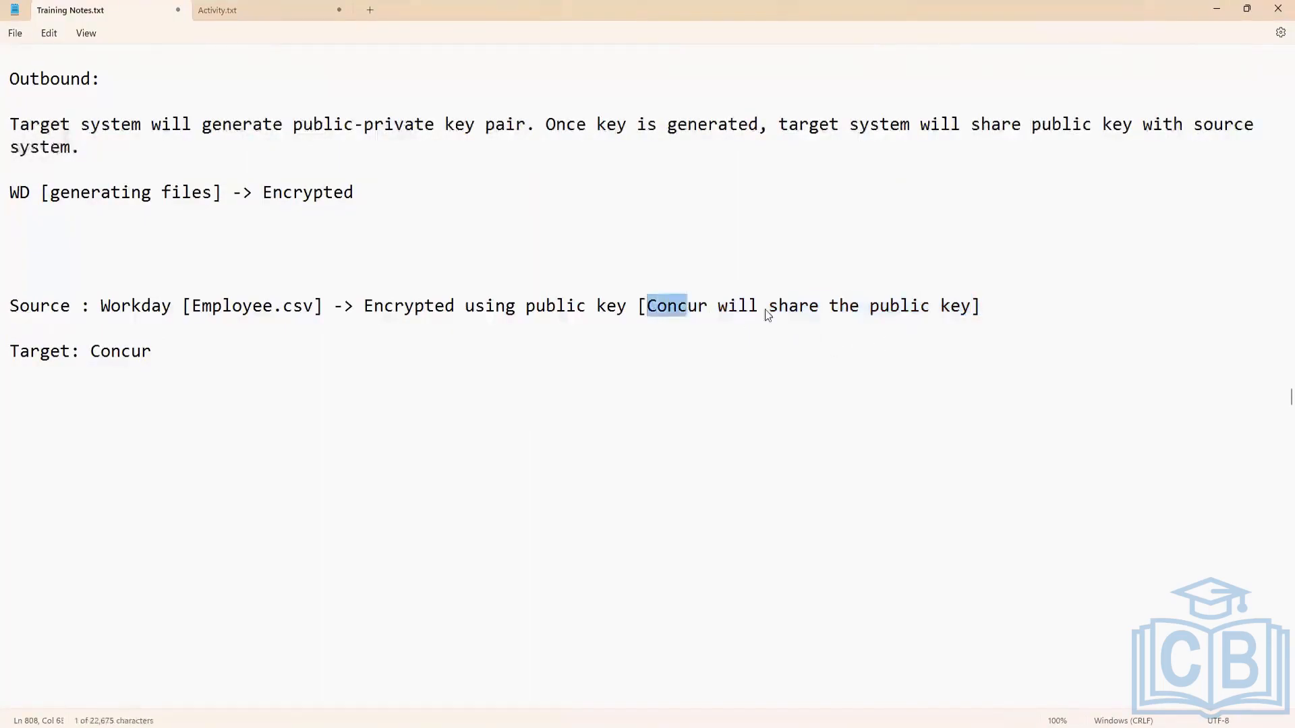
{"action": "left_click_drag", "start_coordinate": [765, 311], "coordinate": [964, 305]}
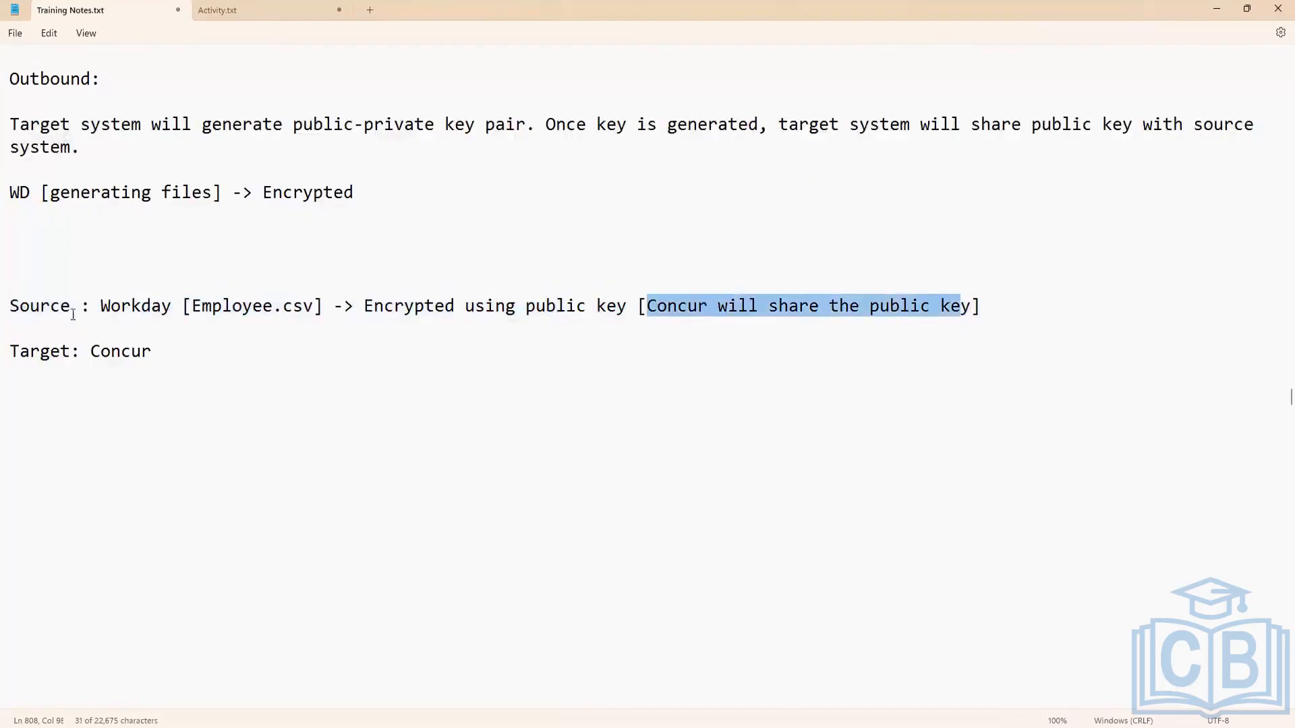
Examine the source line, highlighting the whole entry, the Employee.csv file name and the public key used for encryption.
{"action": "left_click", "coordinate": [13, 307]}
{"action": "left_click", "coordinate": [101, 324], "text": "shift"}
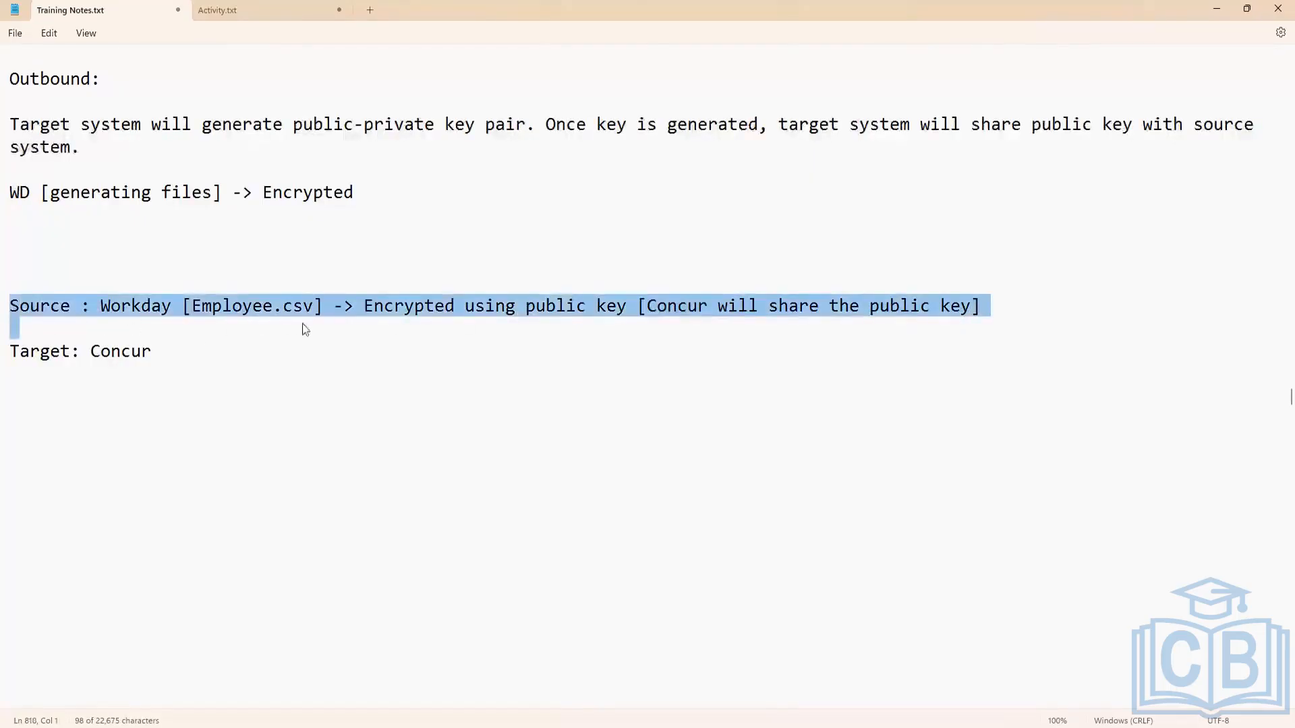
{"action": "left_click", "coordinate": [197, 317]}
{"action": "left_click_drag", "start_coordinate": [192, 307], "coordinate": [315, 310]}
{"action": "left_click_drag", "start_coordinate": [871, 307], "coordinate": [971, 317]}
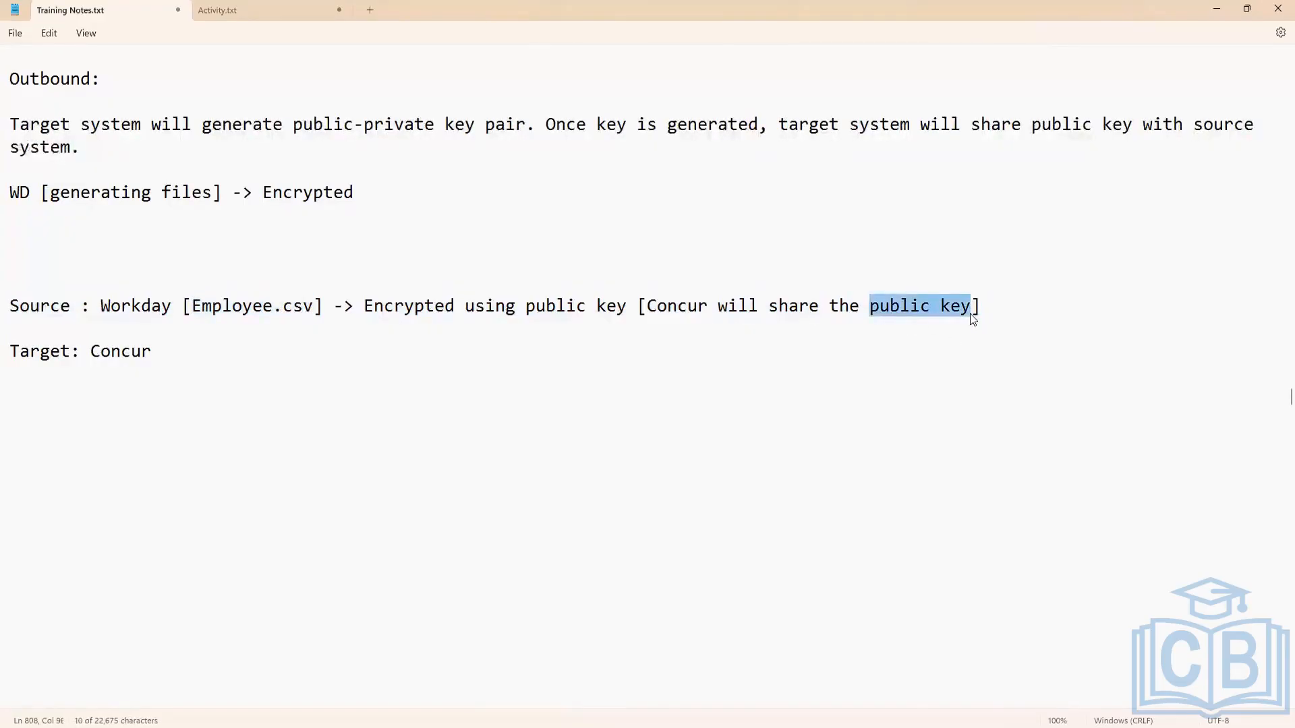
{"action": "left_click", "coordinate": [153, 307]}
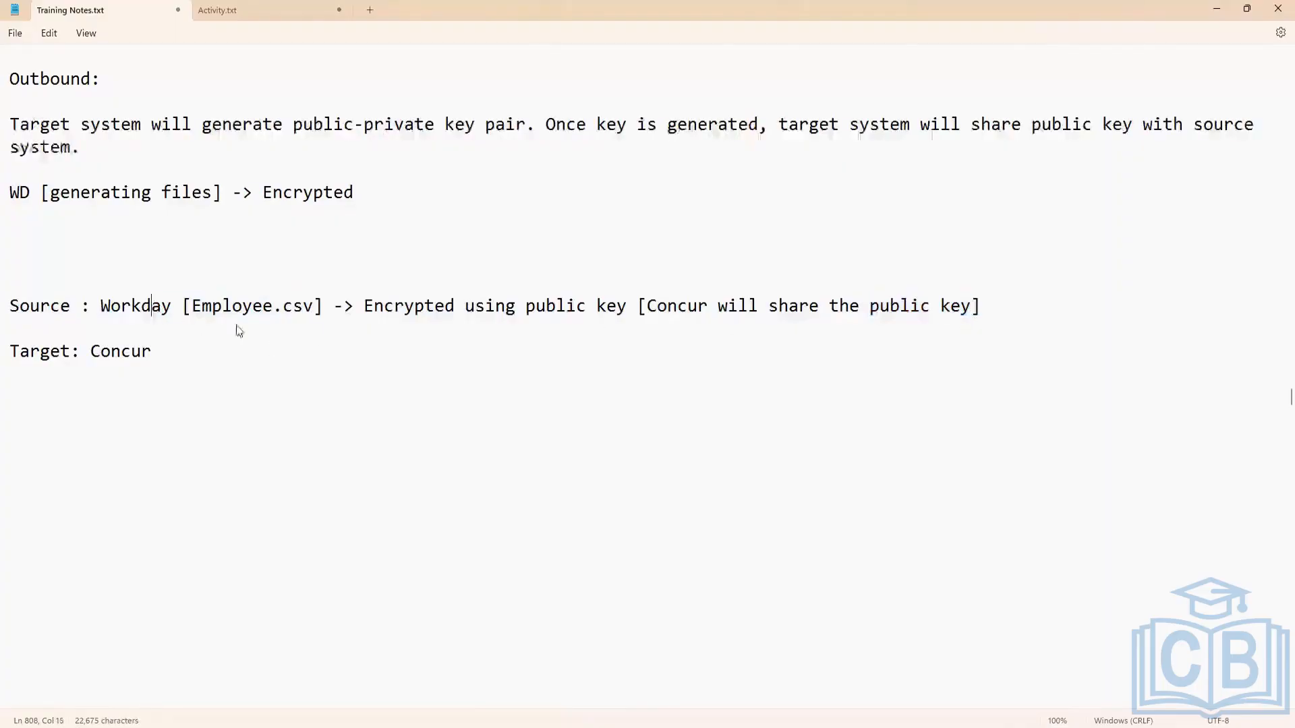
{"action": "left_click", "coordinate": [694, 339], "text": "shift"}
{"action": "left_click_drag", "start_coordinate": [866, 308], "coordinate": [981, 311]}
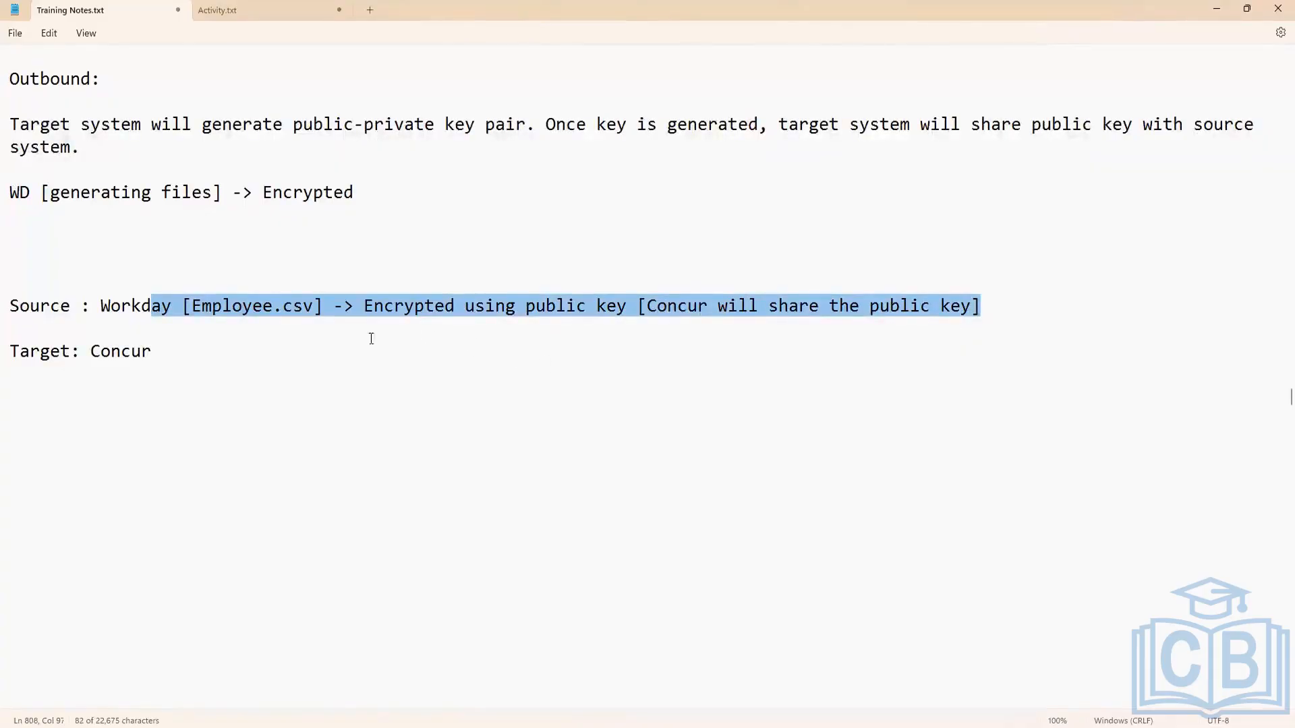
{"action": "left_click", "coordinate": [316, 305]}
{"action": "left_click_drag", "start_coordinate": [315, 306], "coordinate": [192, 307]}
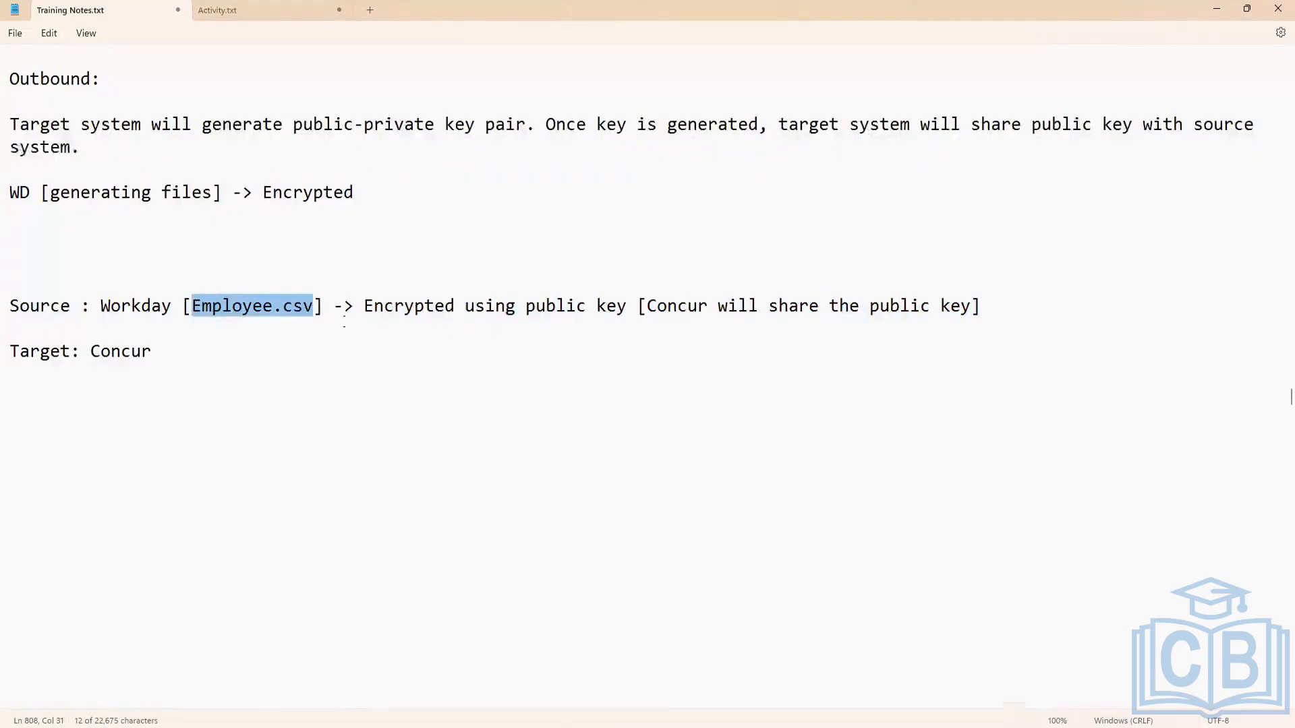
{"action": "left_click", "coordinate": [978, 307]}
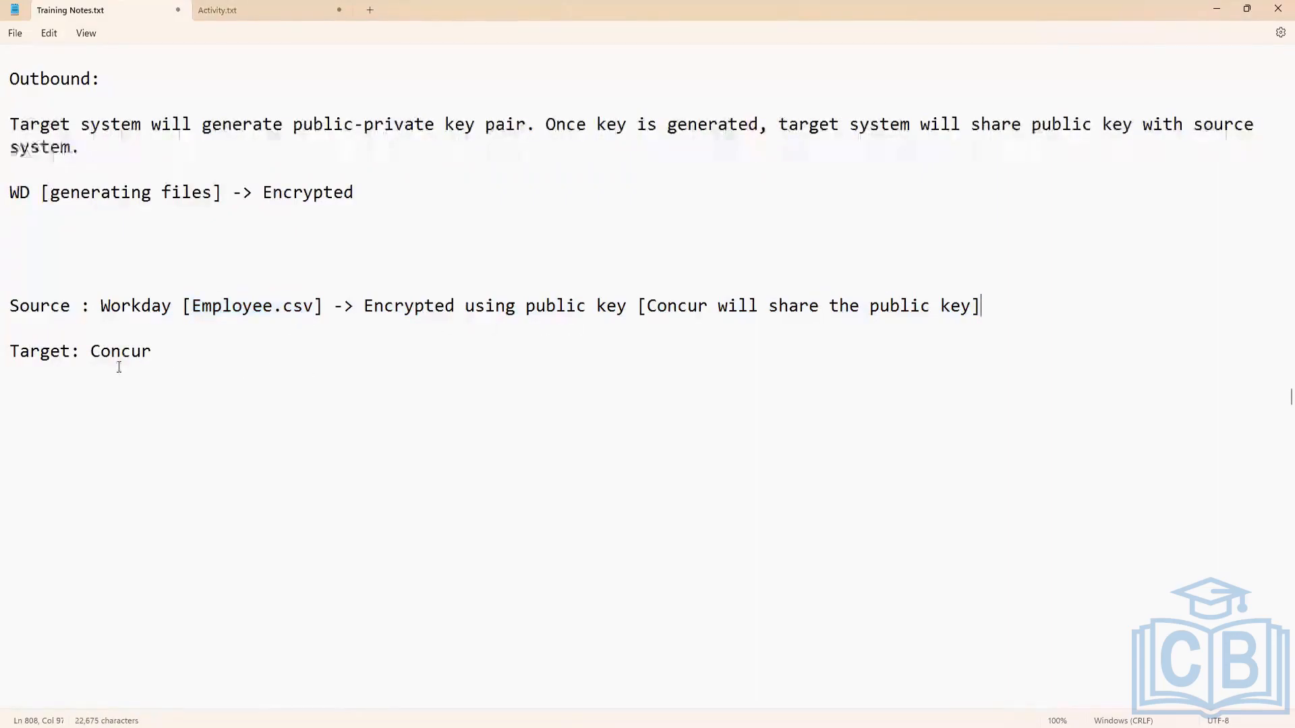
Append "[Encrypted employee.csv]" after "Concur" on the target line.
{"action": "left_click", "coordinate": [191, 351]}
{"action": "type", "text": "[]"}
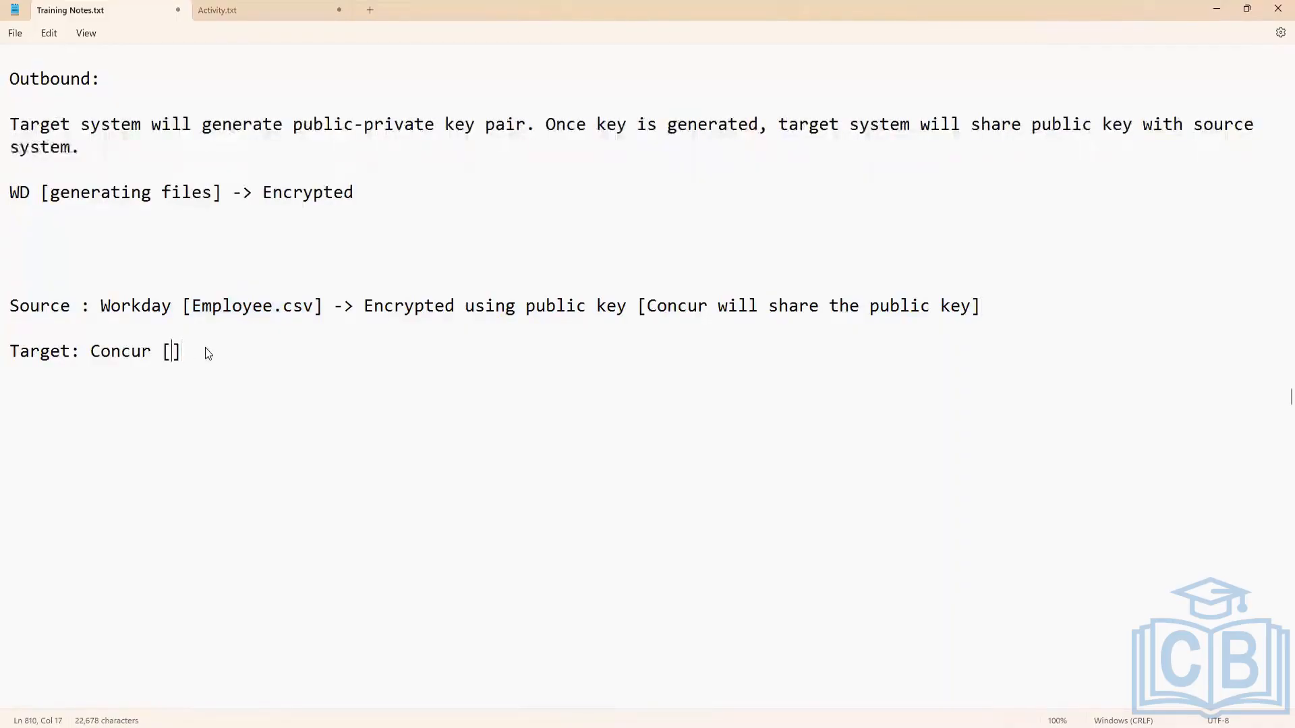
{"action": "type", "text": "Encrypt"}
{"action": "type", "text": "ed em"}
{"action": "type", "text": "ployee"}
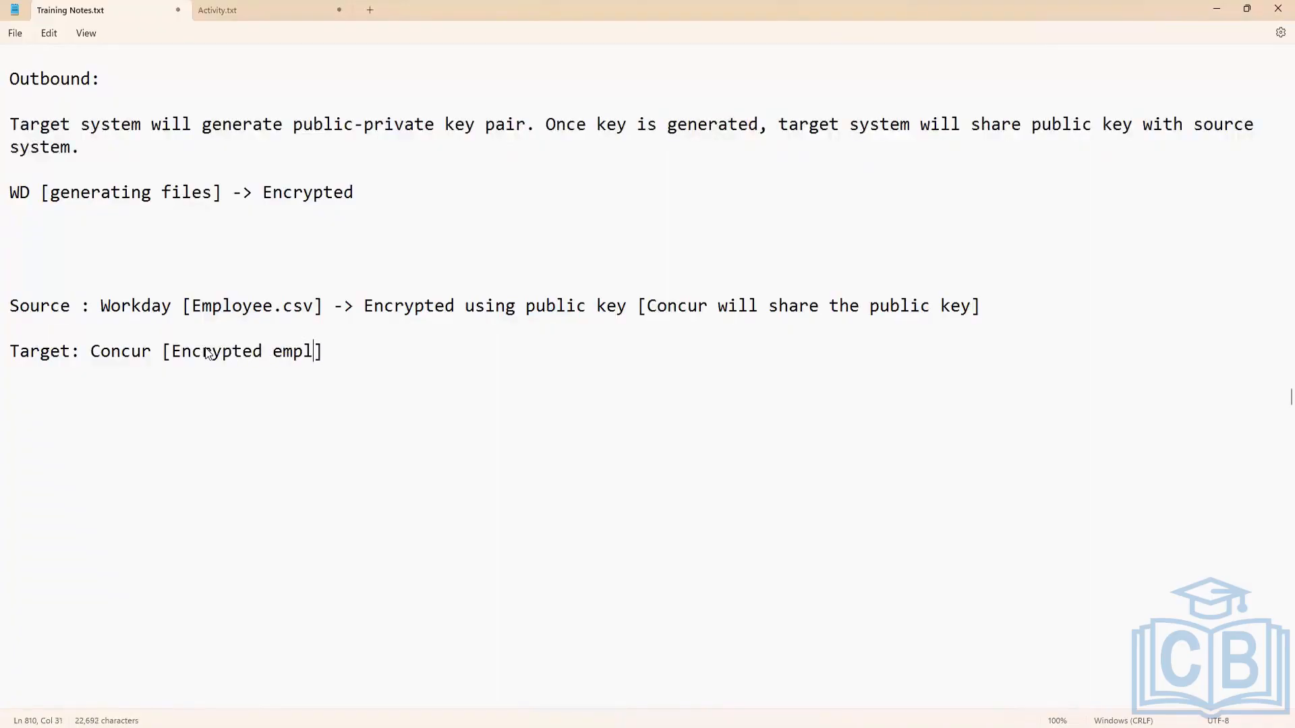
{"action": "type", "text": ".csv"}
Continue the target line with "-> Concur [Private key]" and add three new lines below it.
{"action": "key", "text": "End"}
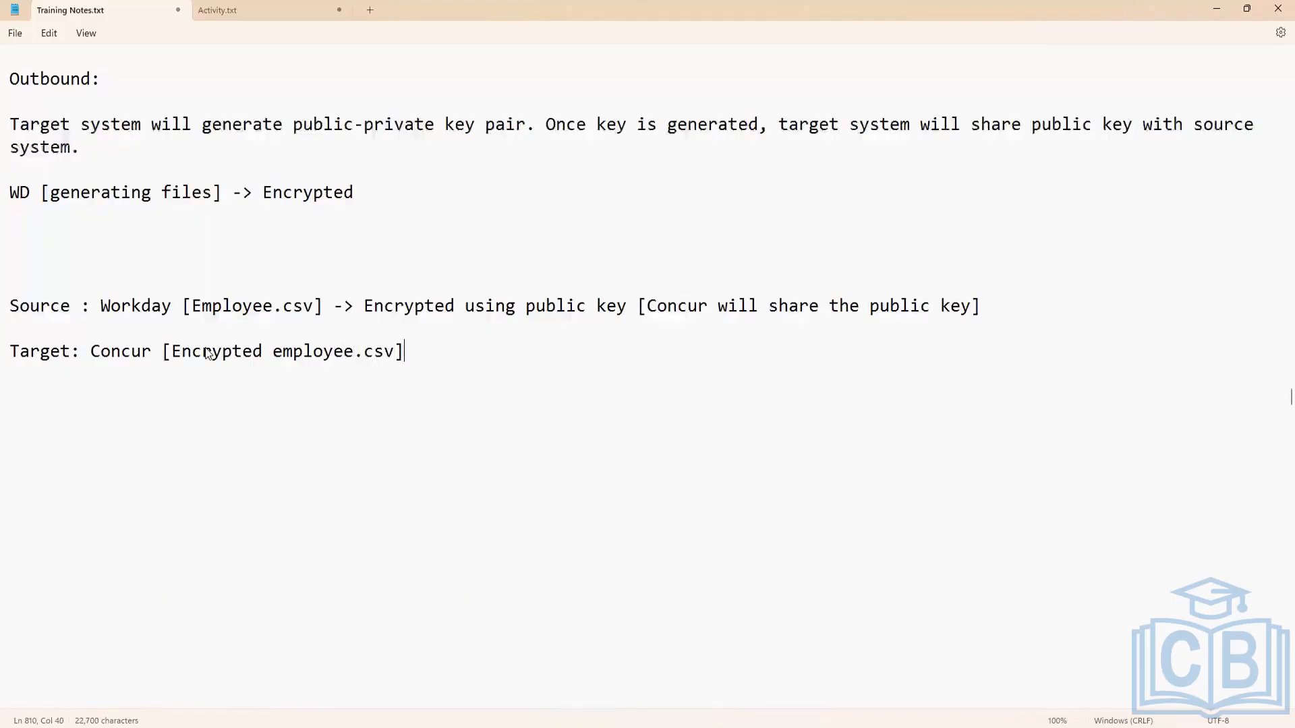
{"action": "type", "text": "-> Concur "}
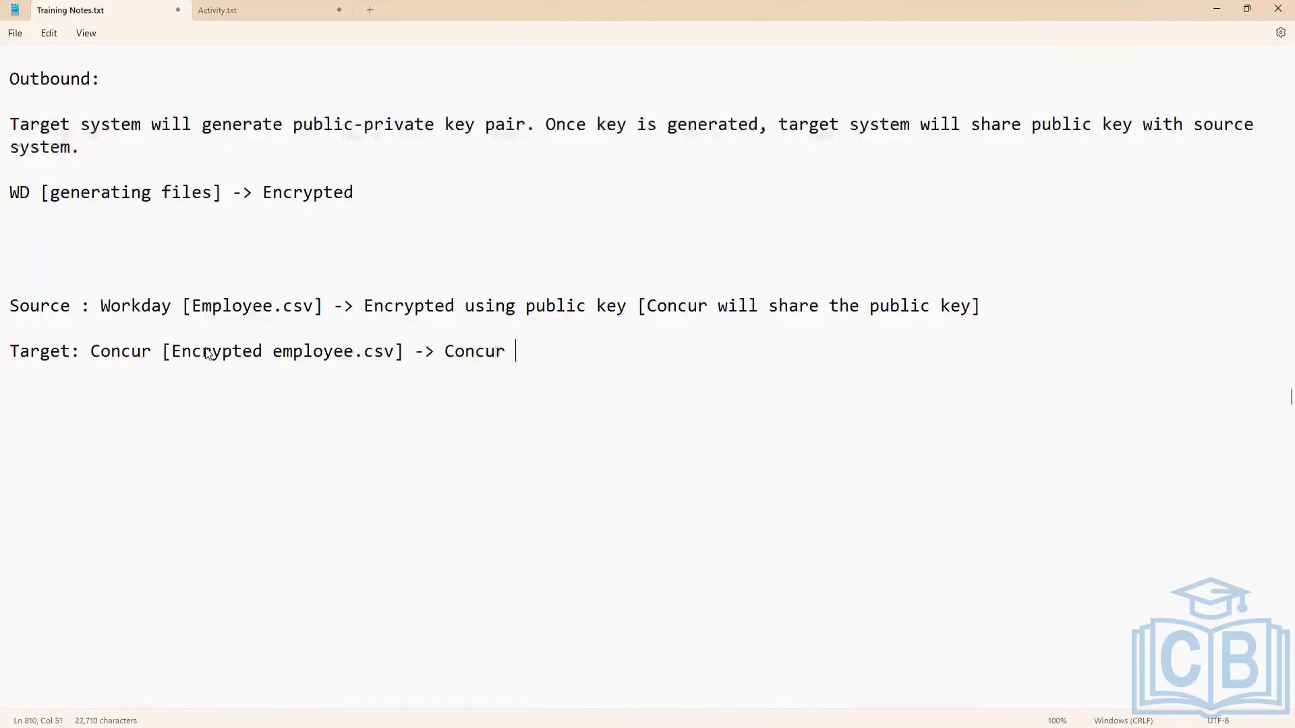
{"action": "type", "text": "[]"}
{"action": "key", "text": "Left"}
{"action": "type", "text": "Private ke"}
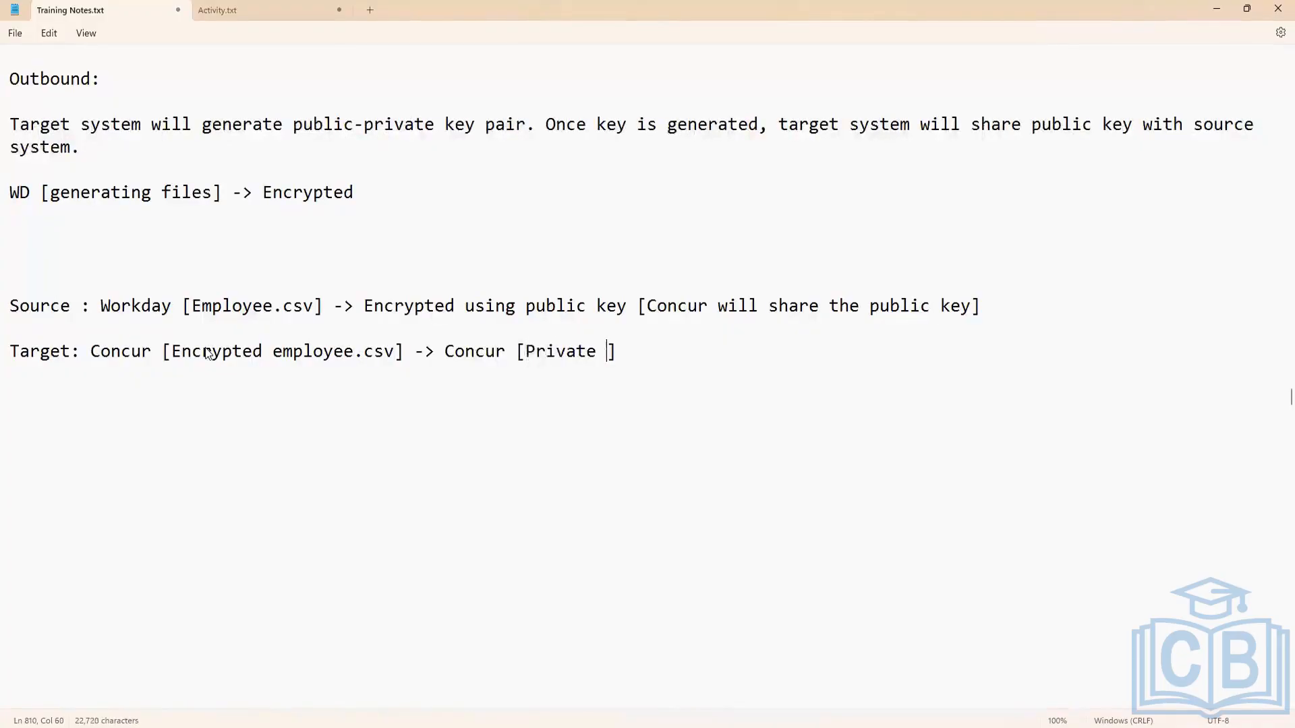
{"action": "type", "text": "y"}
{"action": "left_click", "coordinate": [676, 360]}
{"action": "key", "text": "Return"}
{"action": "key", "text": "Return"}
{"action": "key", "text": "Return"}
{"action": "key", "text": "Return"}
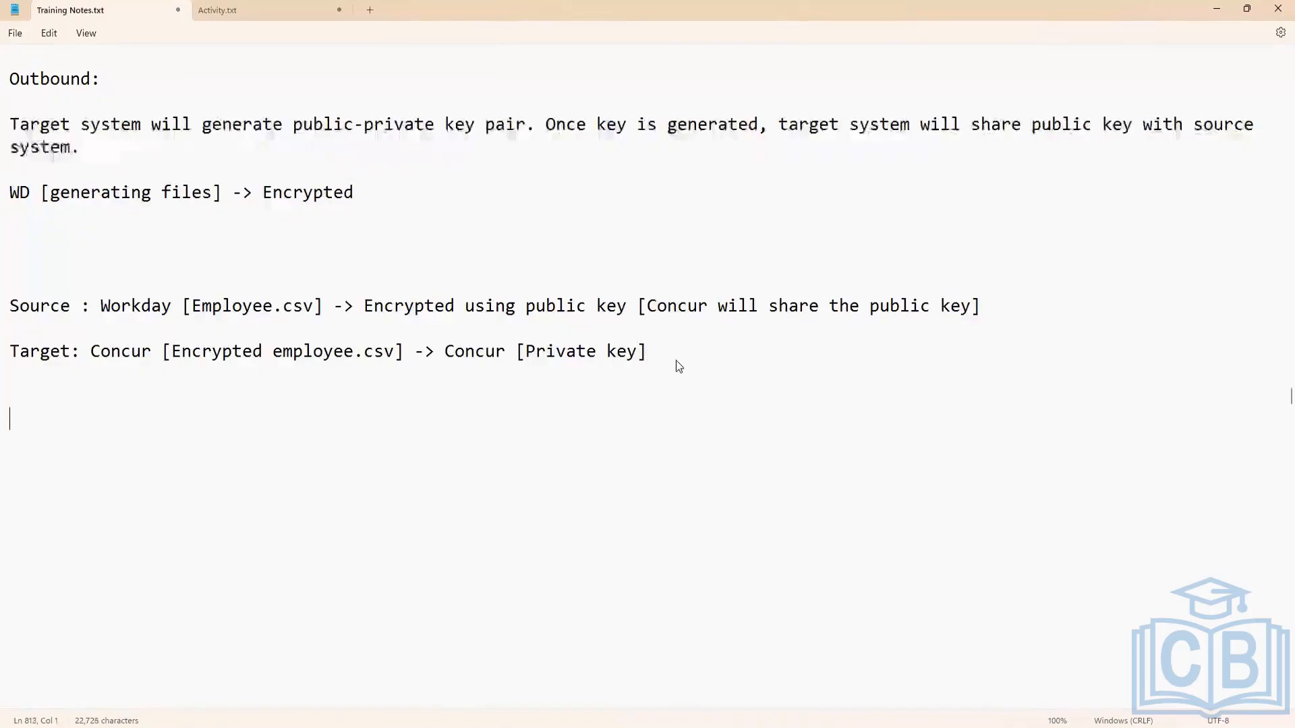
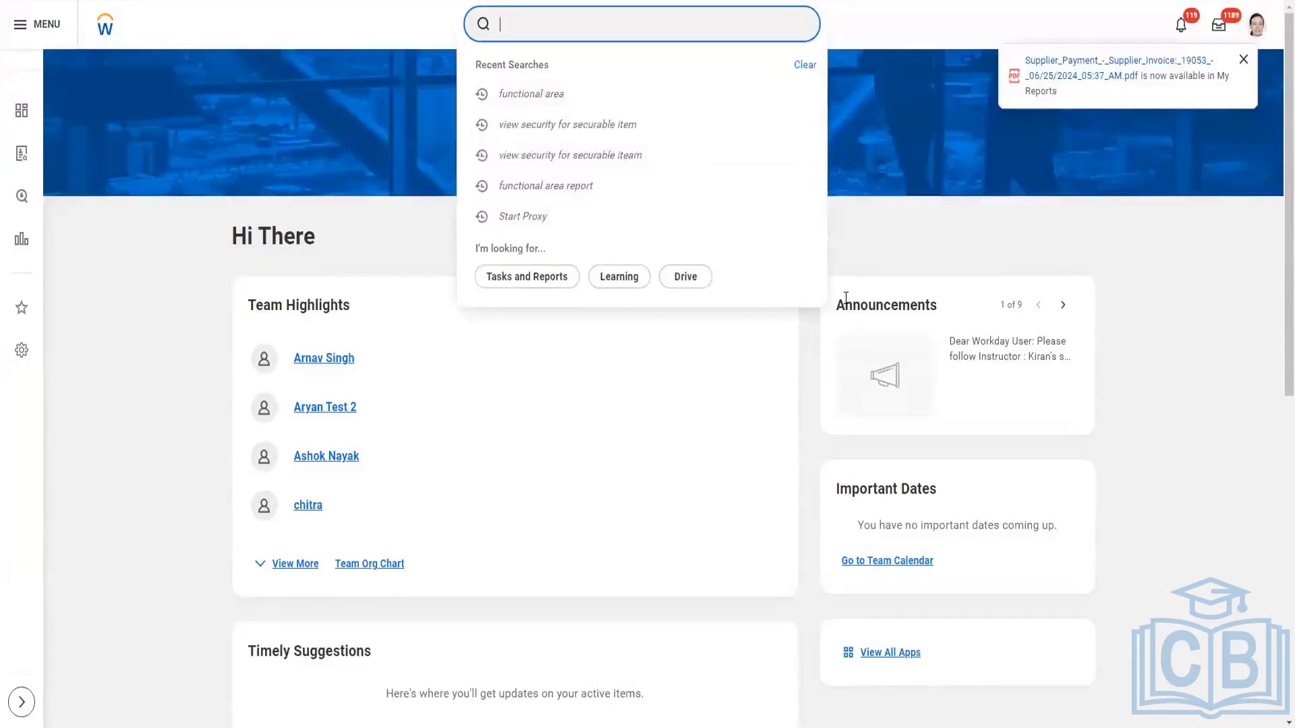
Switch to Workday, search for "create pgp" and open the Create PGP Private Key Pair task.
{"action": "type", "text": "car"}
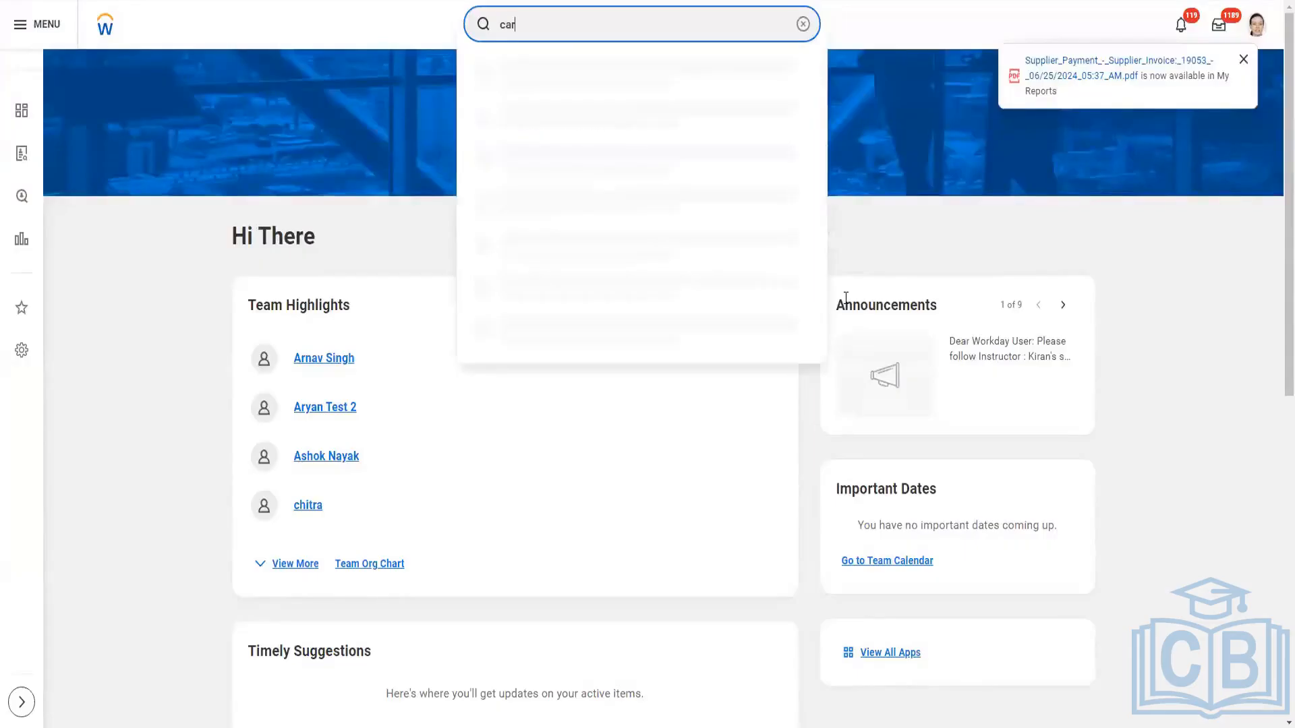
{"action": "key", "text": "BackSpace"}
{"action": "key", "text": "BackSpace"}
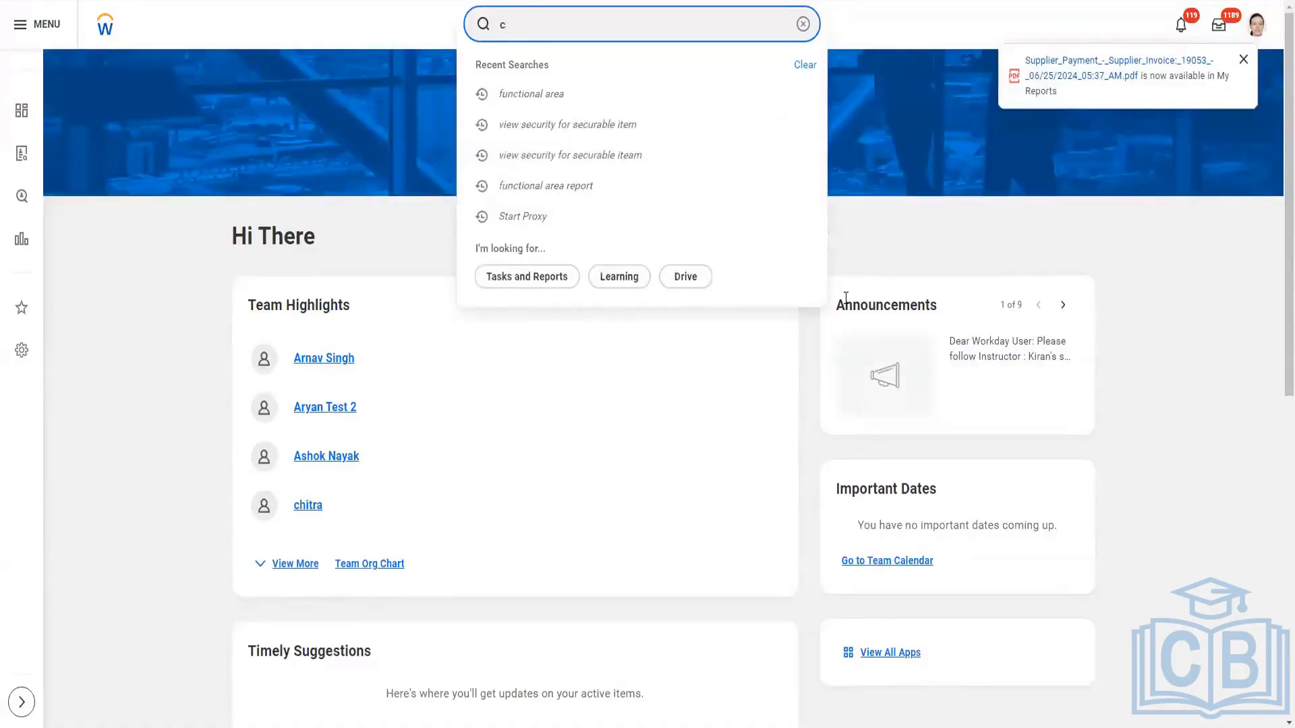
{"action": "key", "text": "BackSpace"}
{"action": "type", "text": "create"}
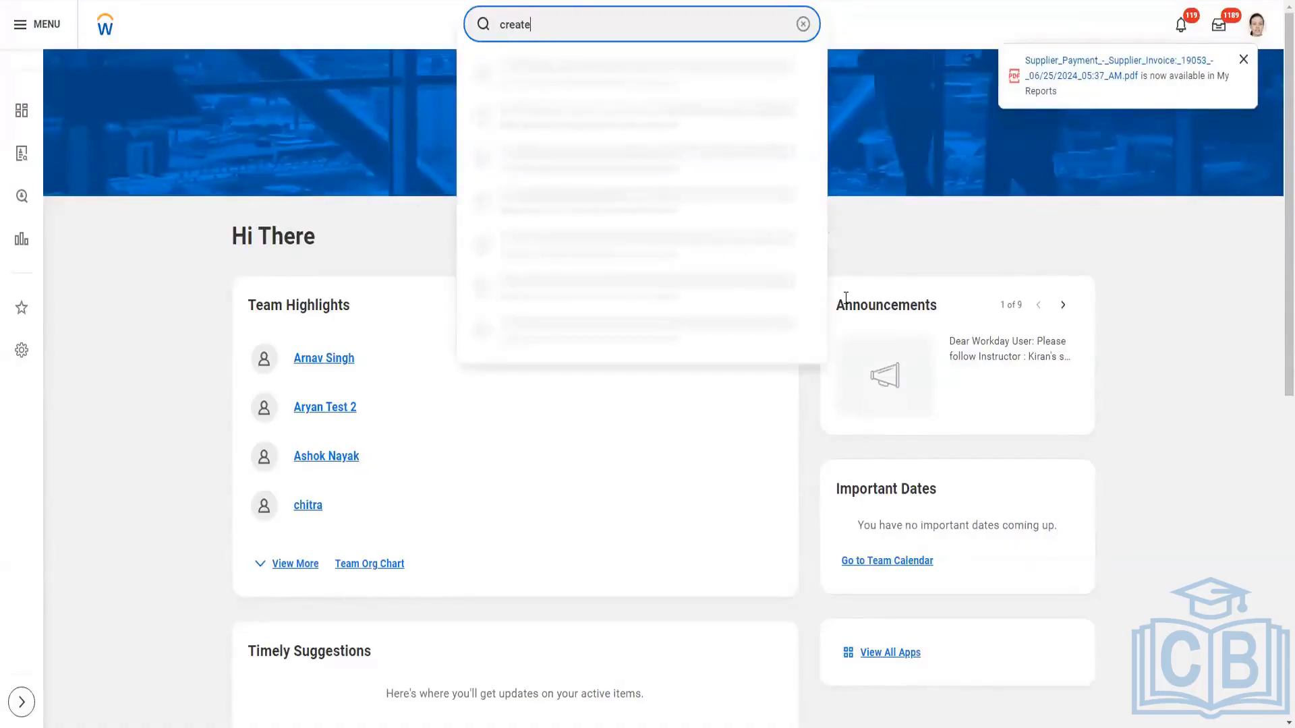
{"action": "type", "text": " pgp"}
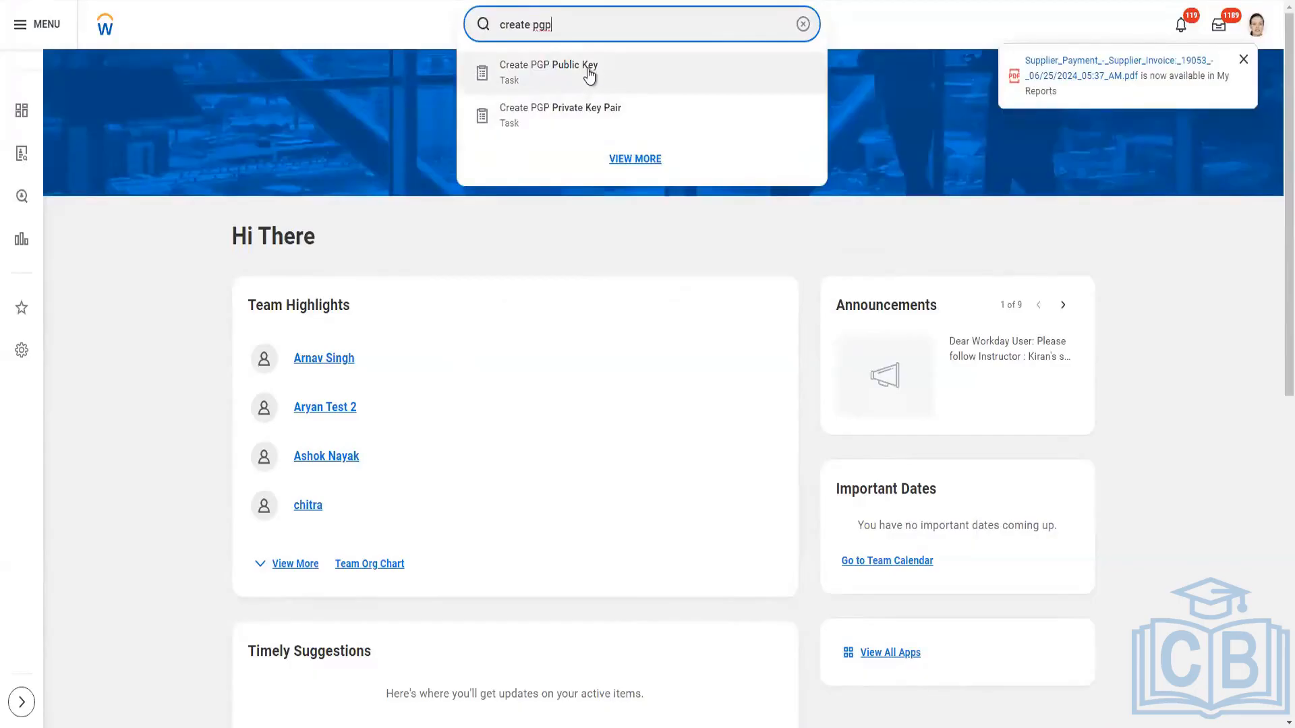
{"action": "left_click", "coordinate": [567, 119]}
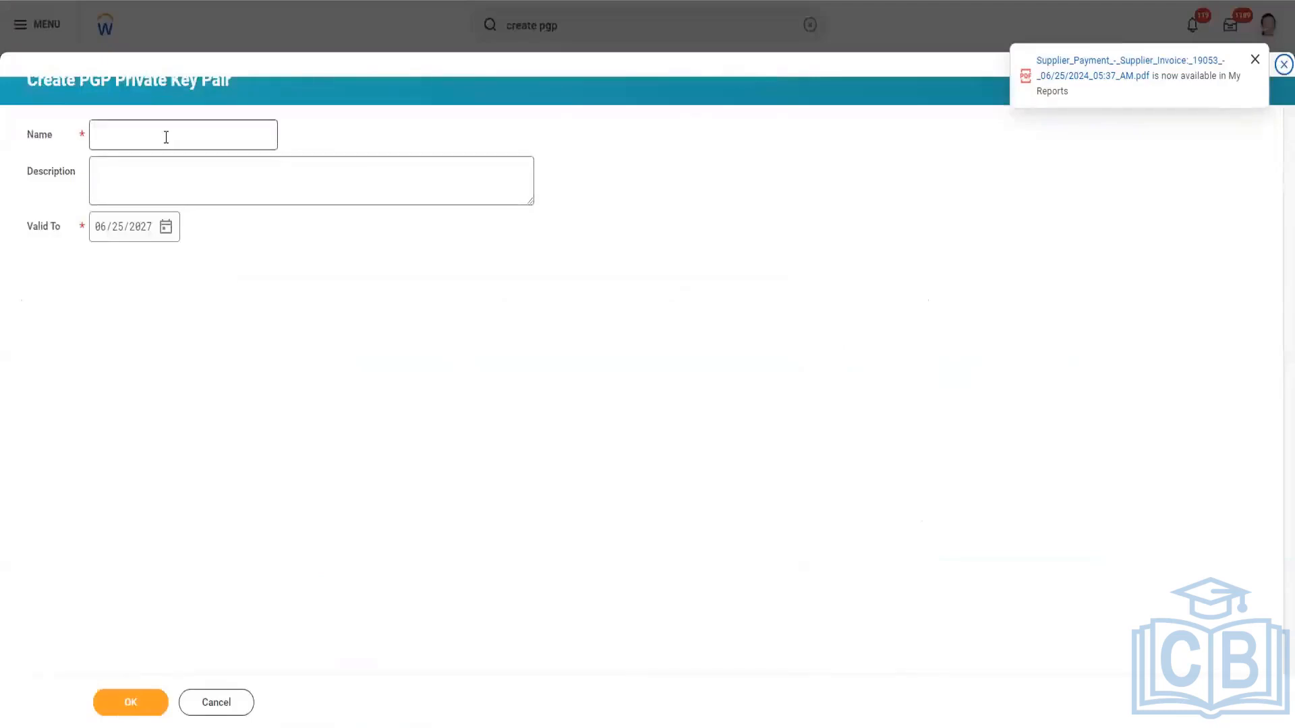
Name the PGP private key pair PGP_Test1 and create it with the default validity date.
{"action": "left_click", "coordinate": [164, 137]}
{"action": "type", "text": "PGP_"}
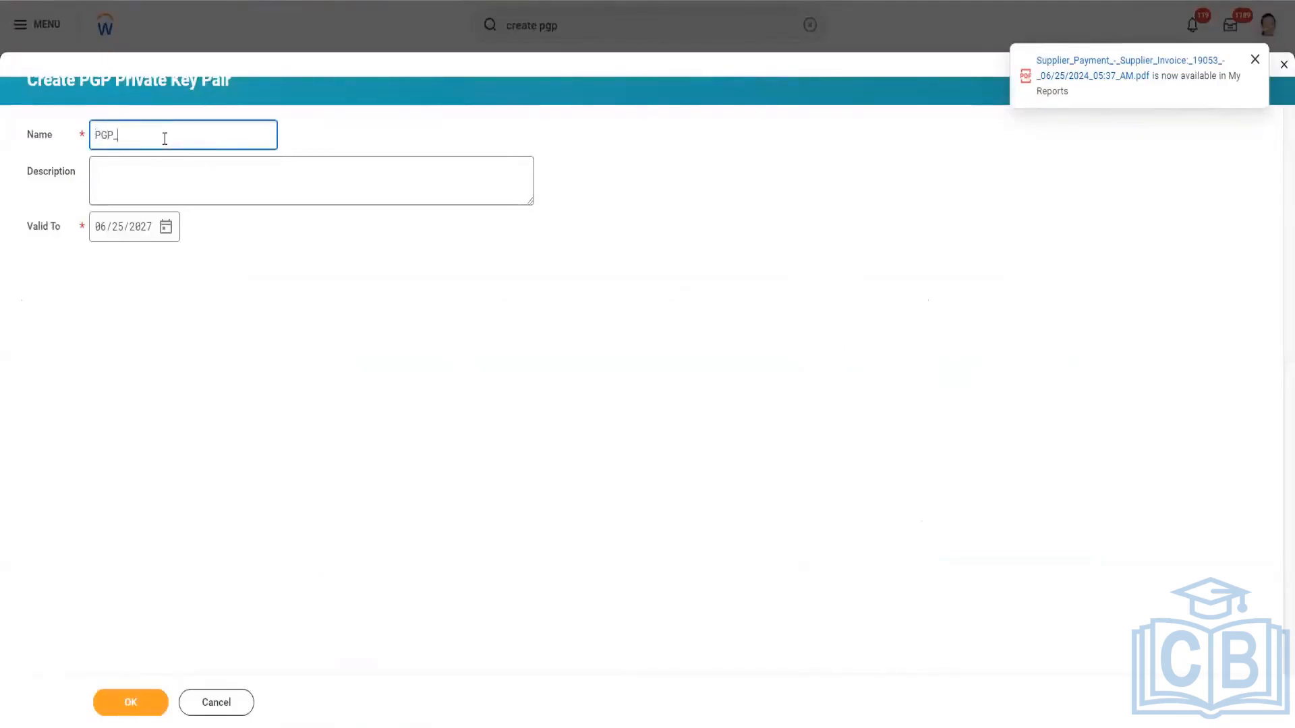
{"action": "type", "text": "Test1"}
{"action": "left_click", "coordinate": [145, 703]}
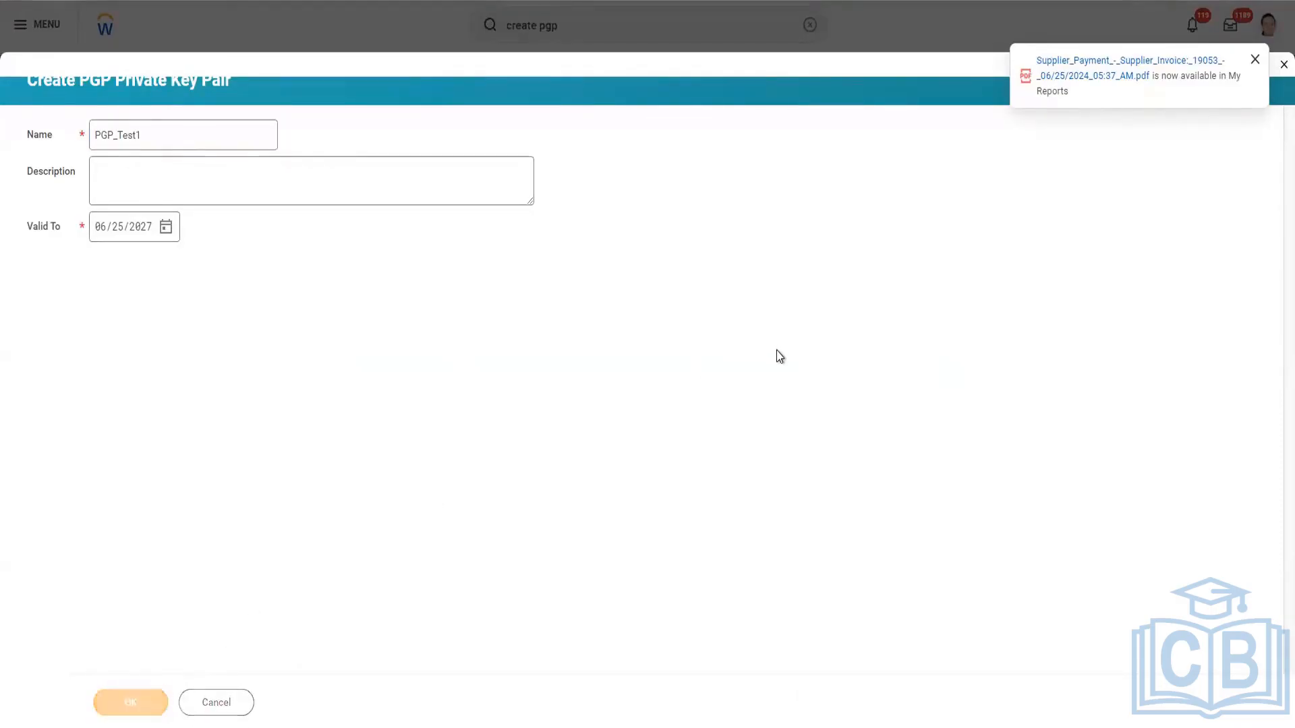
Examine the generated public key of PGP_Test1 by highlighting the whole block from its BEGIN line to its END line.
{"action": "scroll", "coordinate": [737, 385], "scroll_direction": "down", "scroll_amount": 2}
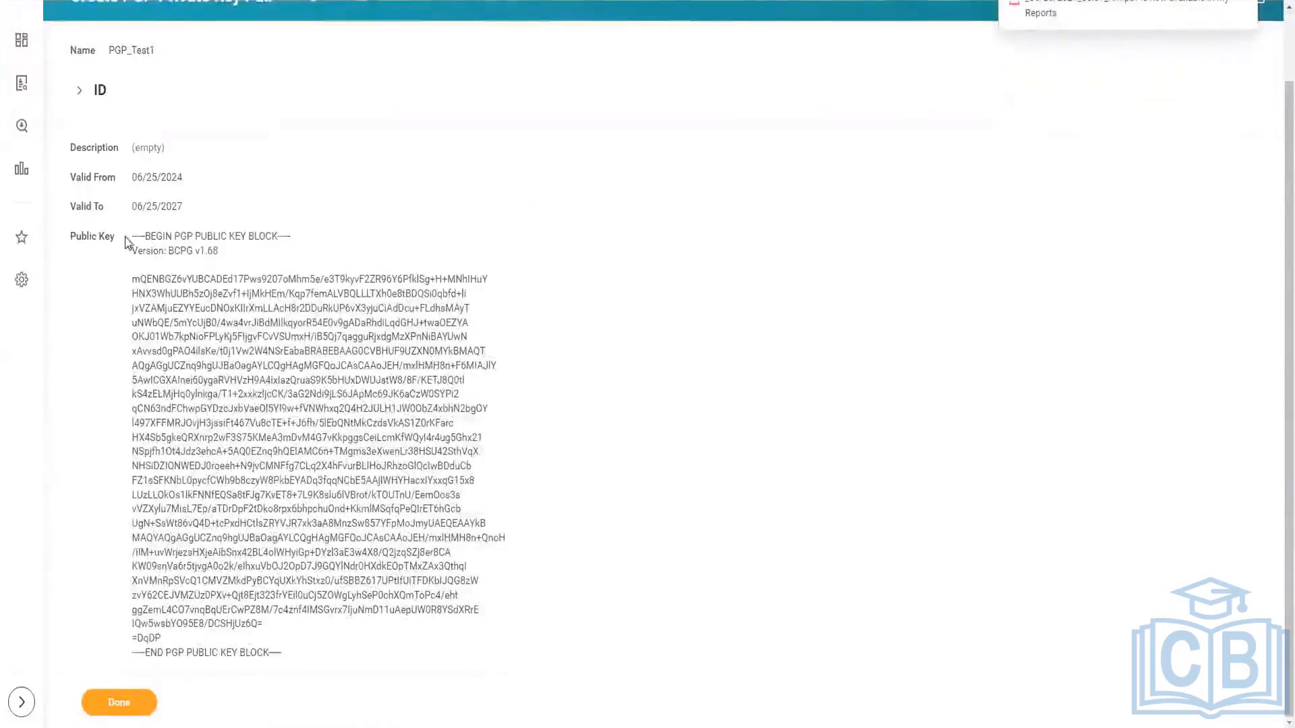
{"action": "left_click_drag", "start_coordinate": [285, 651], "coordinate": [135, 233]}
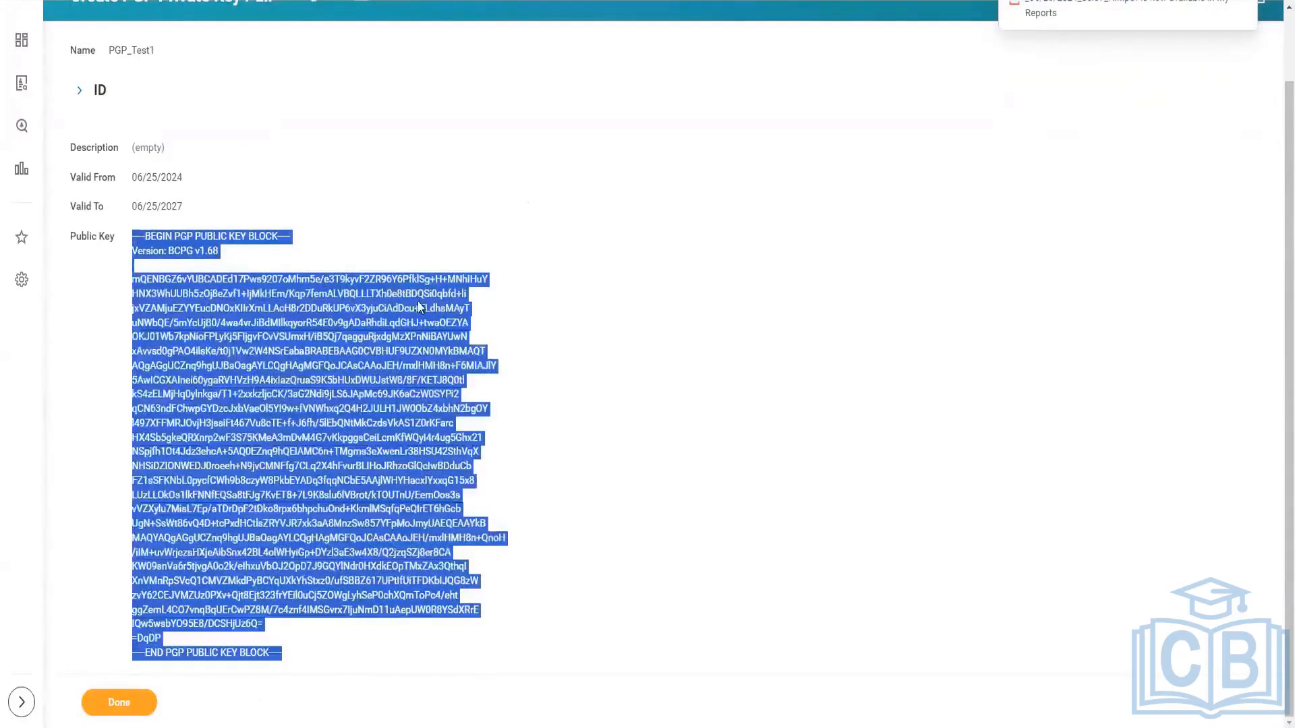
{"action": "scroll", "coordinate": [418, 307], "scroll_direction": "up", "scroll_amount": 2}
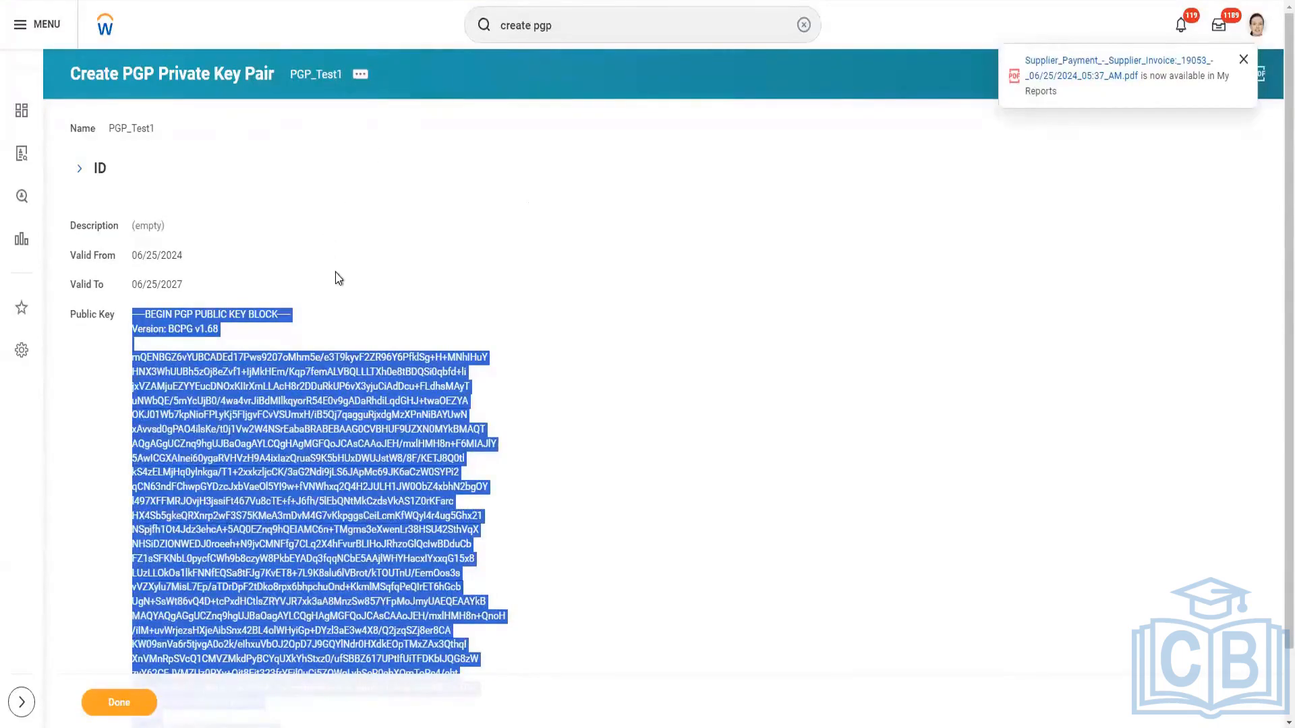
{"action": "scroll", "coordinate": [341, 275], "scroll_direction": "down", "scroll_amount": 1}
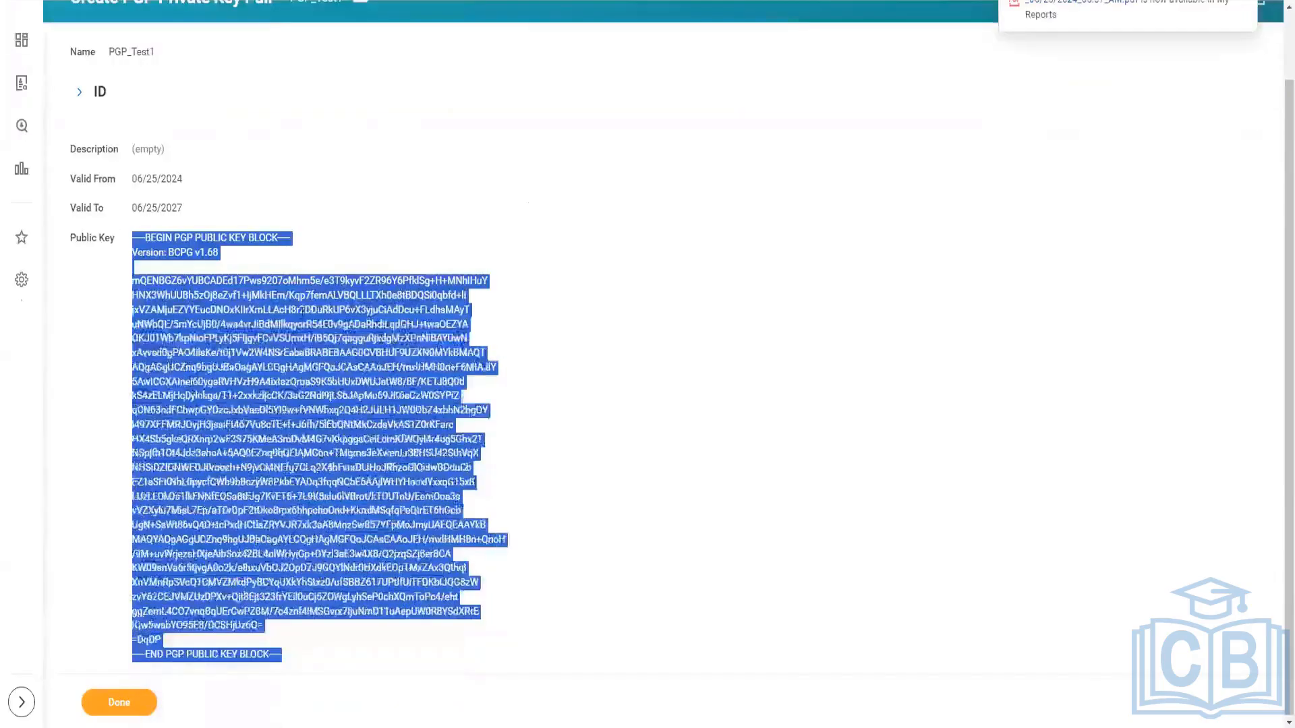
{"action": "left_click", "coordinate": [272, 590]}
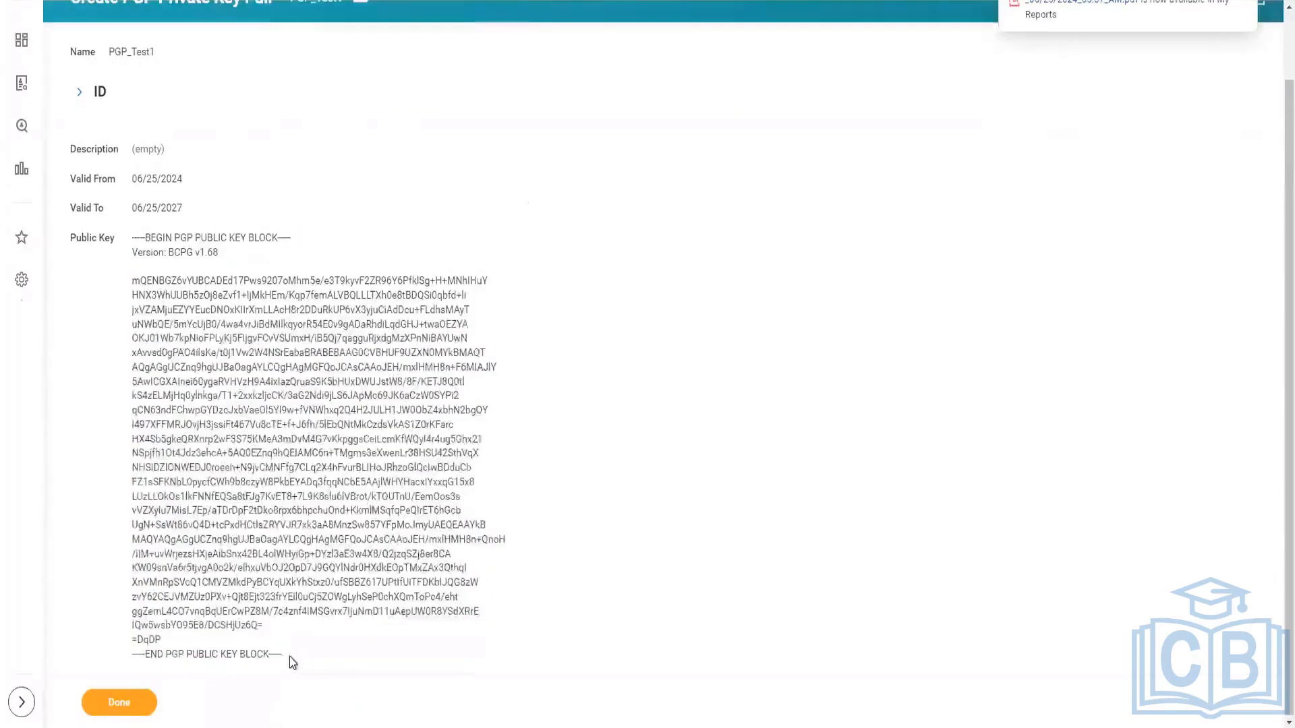
{"action": "left_click_drag", "start_coordinate": [284, 658], "coordinate": [128, 241]}
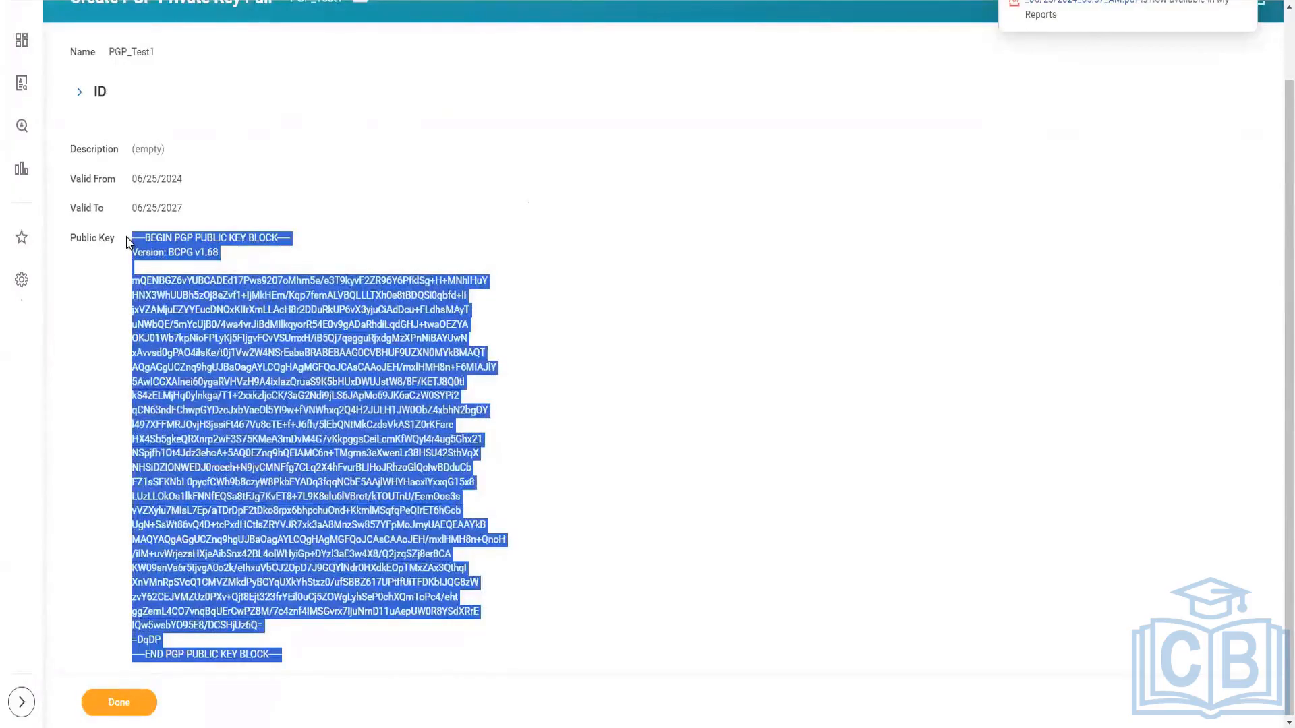
{"action": "left_click", "coordinate": [512, 549]}
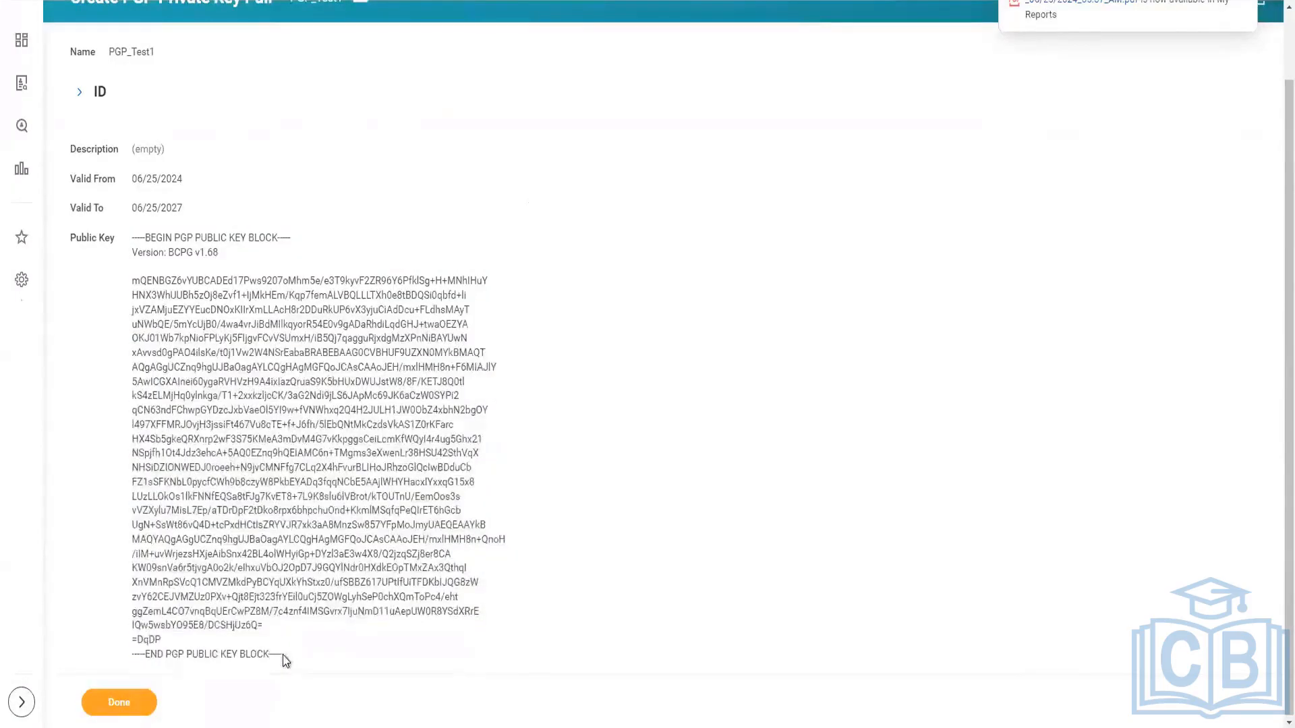
{"action": "left_click_drag", "start_coordinate": [282, 654], "coordinate": [132, 240]}
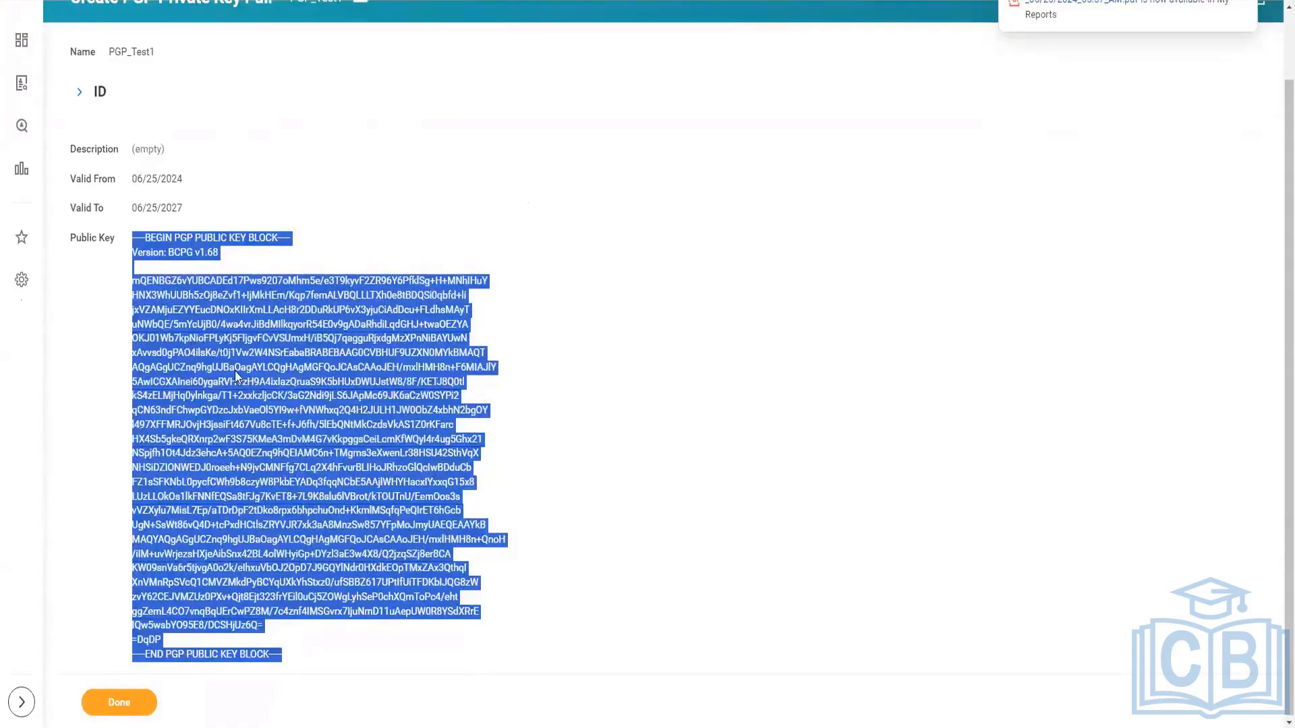
Switch to the Training Notes in Notepad and review the public and private key definitions and the outbound source and target lines.
{"action": "key", "text": "alt+Tab"}
{"action": "scroll", "coordinate": [232, 396], "scroll_direction": "up", "scroll_amount": 4}
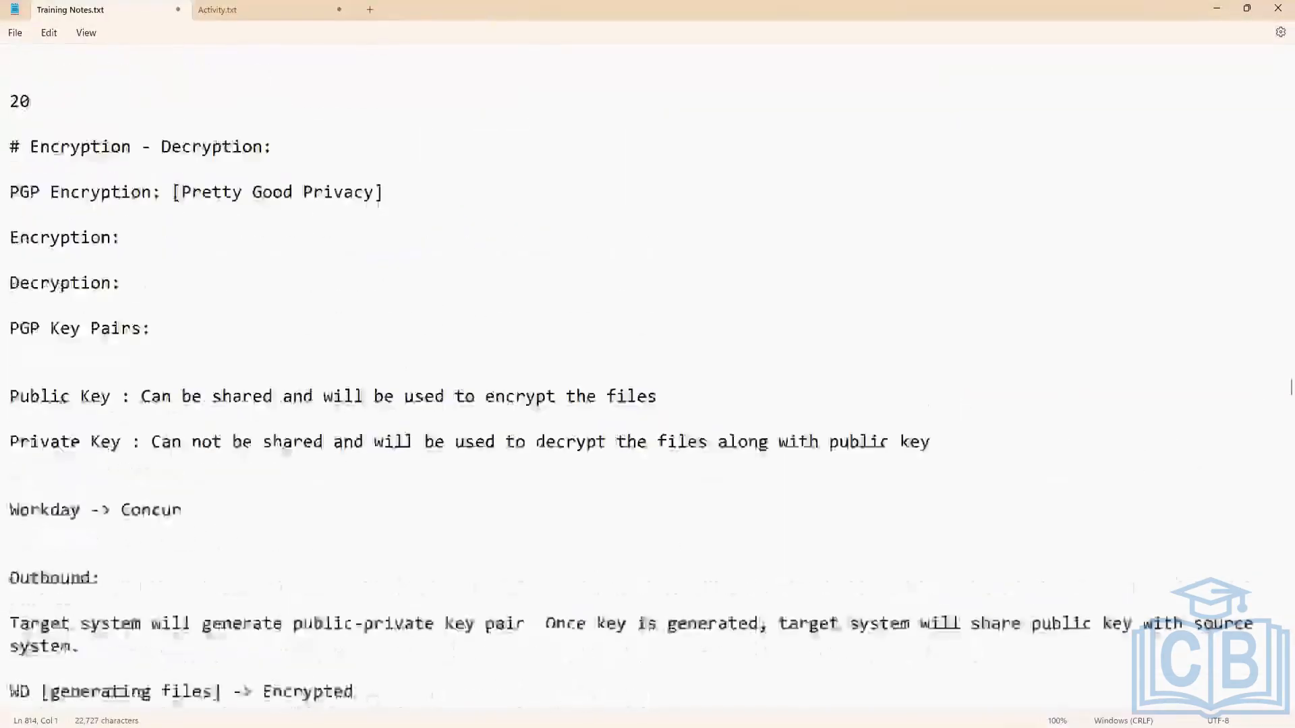
{"action": "left_click", "coordinate": [212, 396]}
{"action": "scroll", "coordinate": [337, 418], "scroll_direction": "down", "scroll_amount": 1}
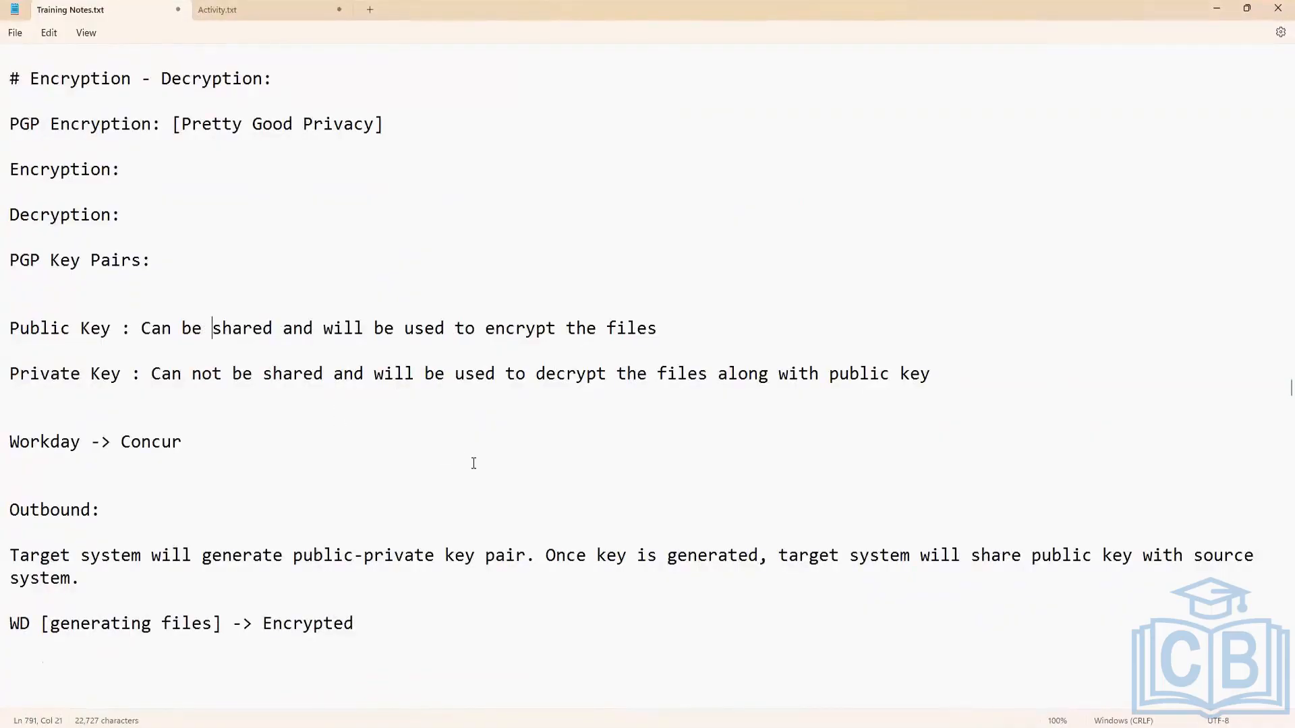
{"action": "scroll", "coordinate": [473, 463], "scroll_direction": "down", "scroll_amount": 4}
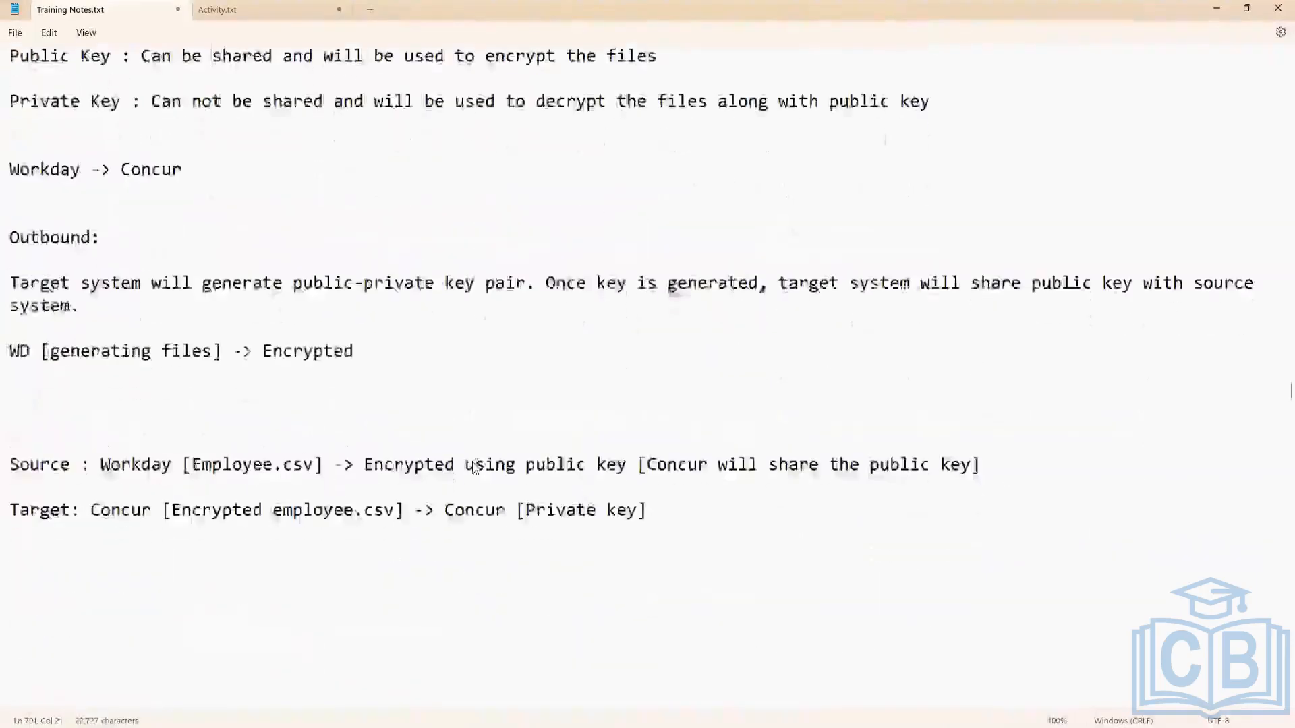
{"action": "scroll", "coordinate": [472, 465], "scroll_direction": "down", "scroll_amount": 4}
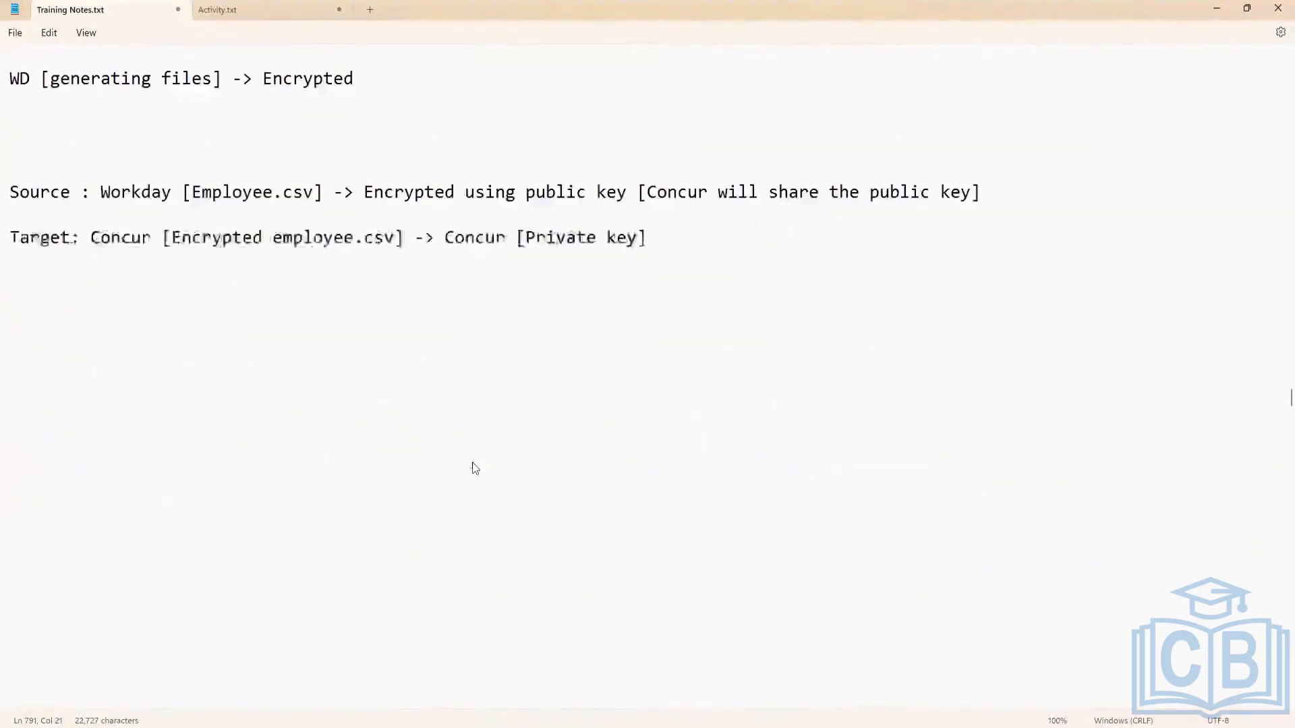
{"action": "scroll", "coordinate": [378, 463], "scroll_direction": "down", "scroll_amount": 5}
{"action": "scroll", "coordinate": [103, 428], "scroll_direction": "up", "scroll_amount": 3}
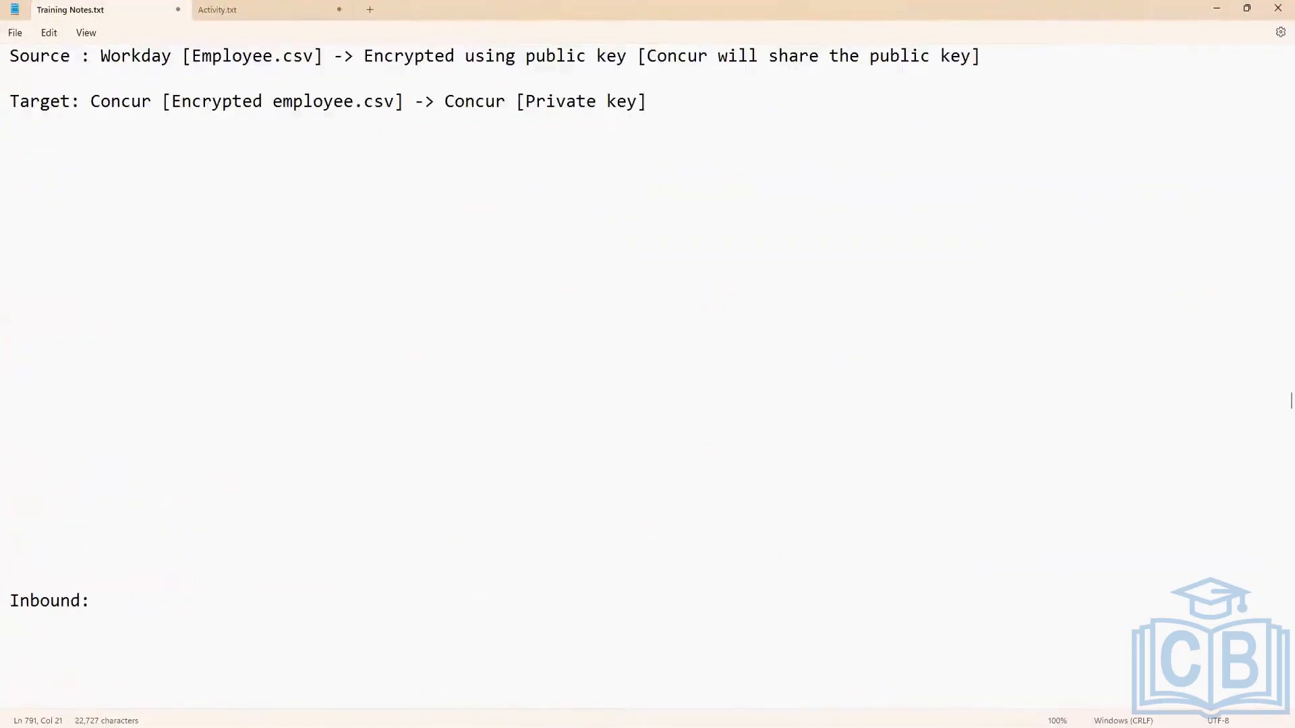
{"action": "scroll", "coordinate": [269, 526], "scroll_direction": "down", "scroll_amount": 3}
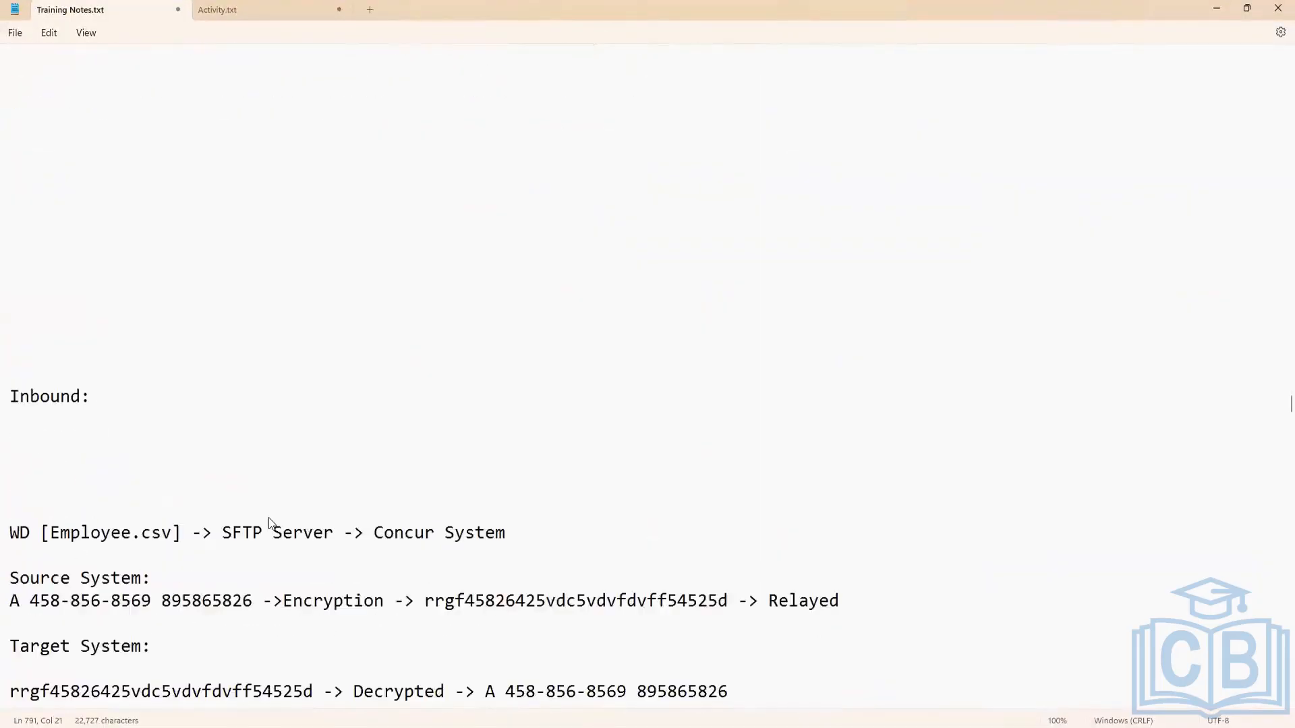
Add blank lines below the "Inbound:" heading in the training notes.
{"action": "left_click", "coordinate": [119, 400]}
{"action": "scroll", "coordinate": [157, 375], "scroll_direction": "down", "scroll_amount": 1}
{"action": "scroll", "coordinate": [158, 379], "scroll_direction": "down", "scroll_amount": 3}
{"action": "scroll", "coordinate": [153, 359], "scroll_direction": "up", "scroll_amount": 3}
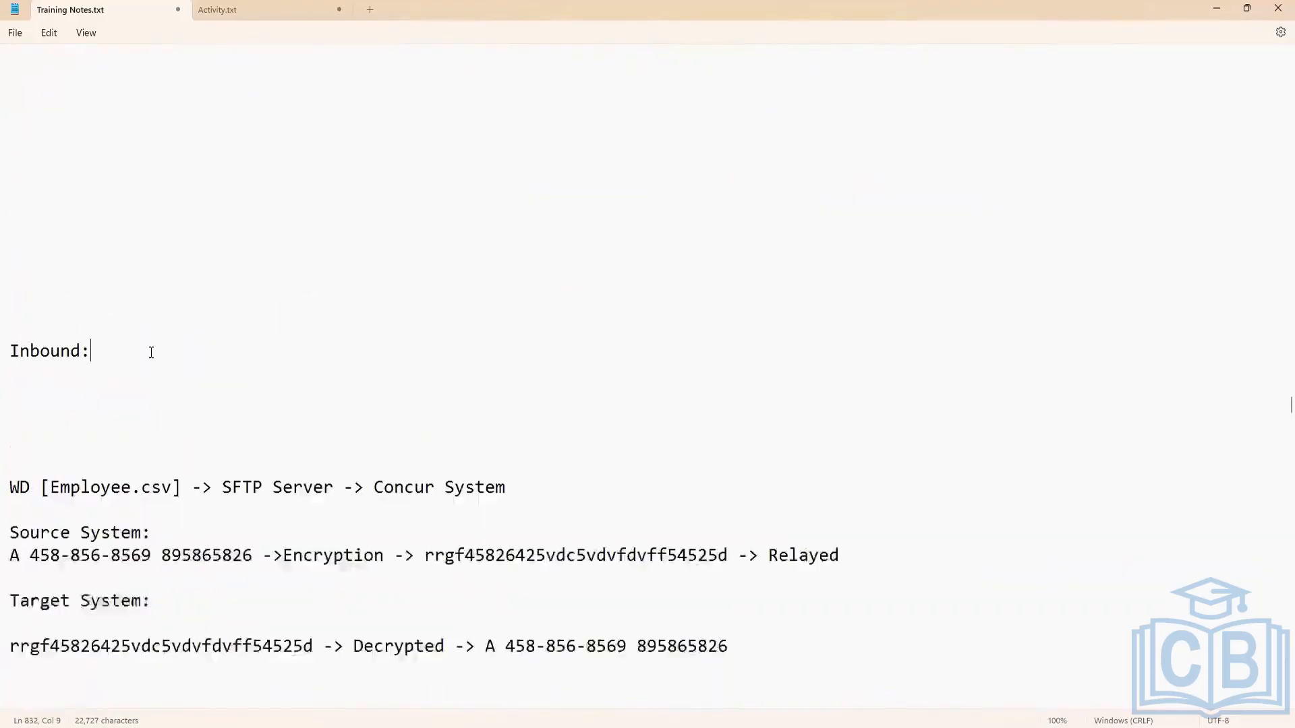
{"action": "key", "text": "Return"}
{"action": "key", "text": "Return"}
{"action": "key", "text": "Return"}
{"action": "key", "text": "Return"}
{"action": "key", "text": "Up"}
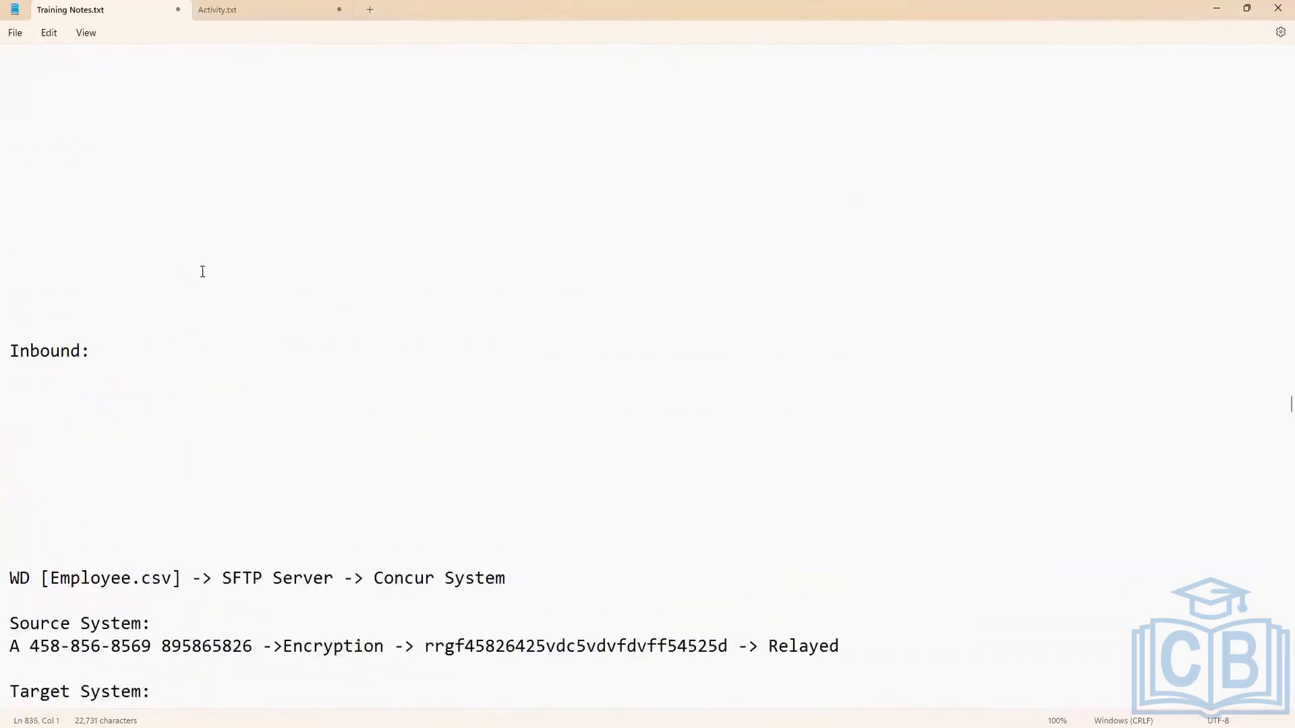
Write "Concur -> Workday" under the "Inbound:" heading.
{"action": "scroll", "coordinate": [214, 269], "scroll_direction": "down", "scroll_amount": 1}
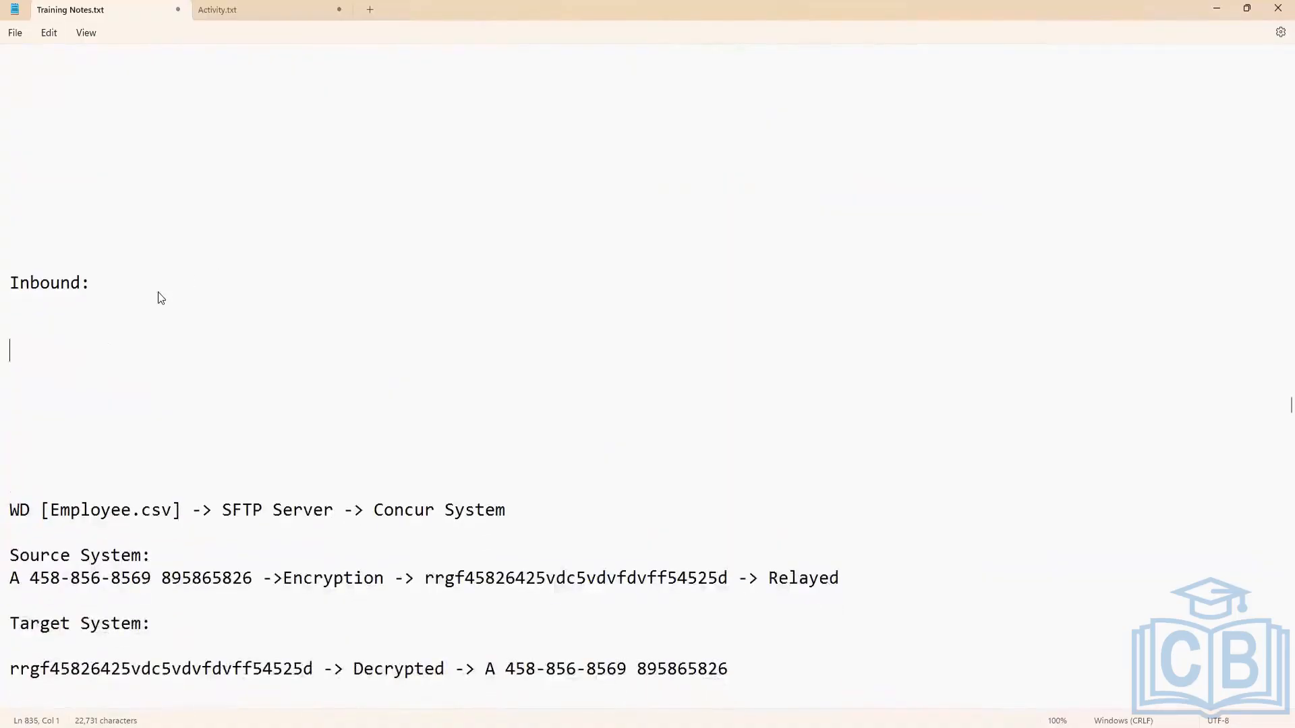
{"action": "key", "text": "Up"}
{"action": "key", "text": "Up"}
{"action": "type", "text": "Concur -> Workday"}
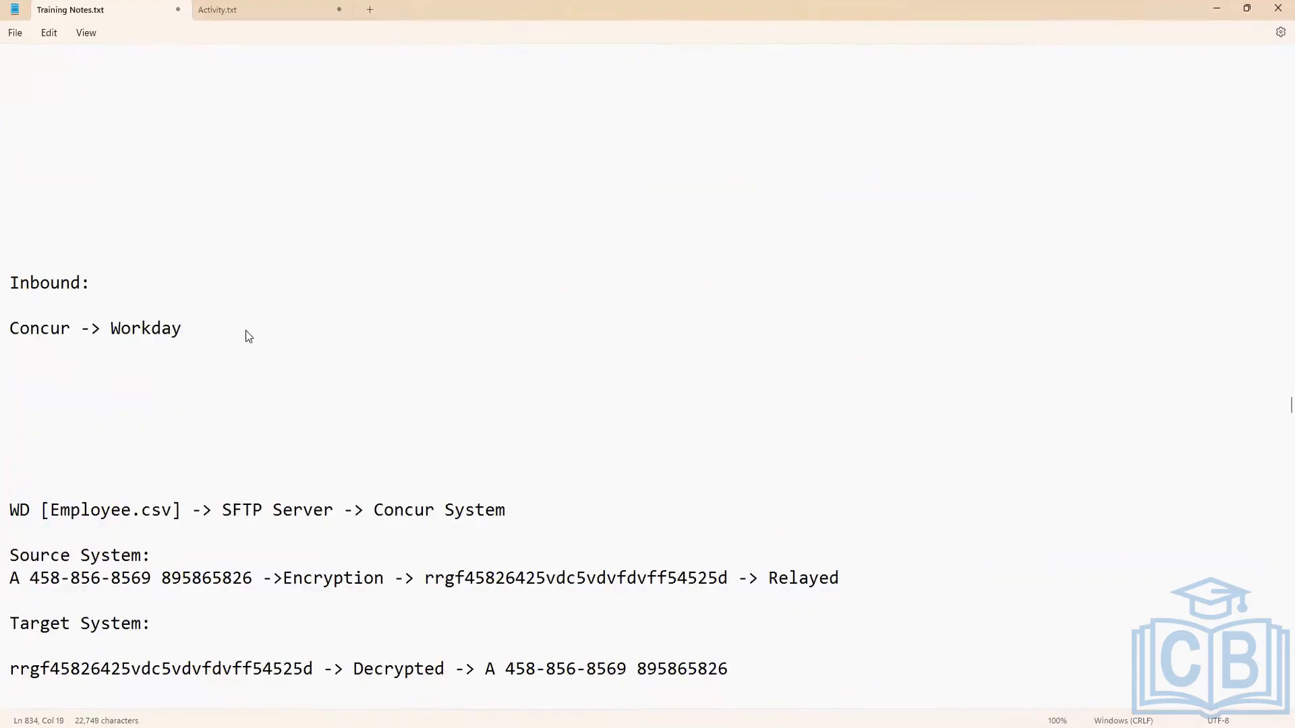
Add the line "Encryption: Concur [Public Key]" below the inbound direction and highlight its Concur entry.
{"action": "key", "text": "Return"}
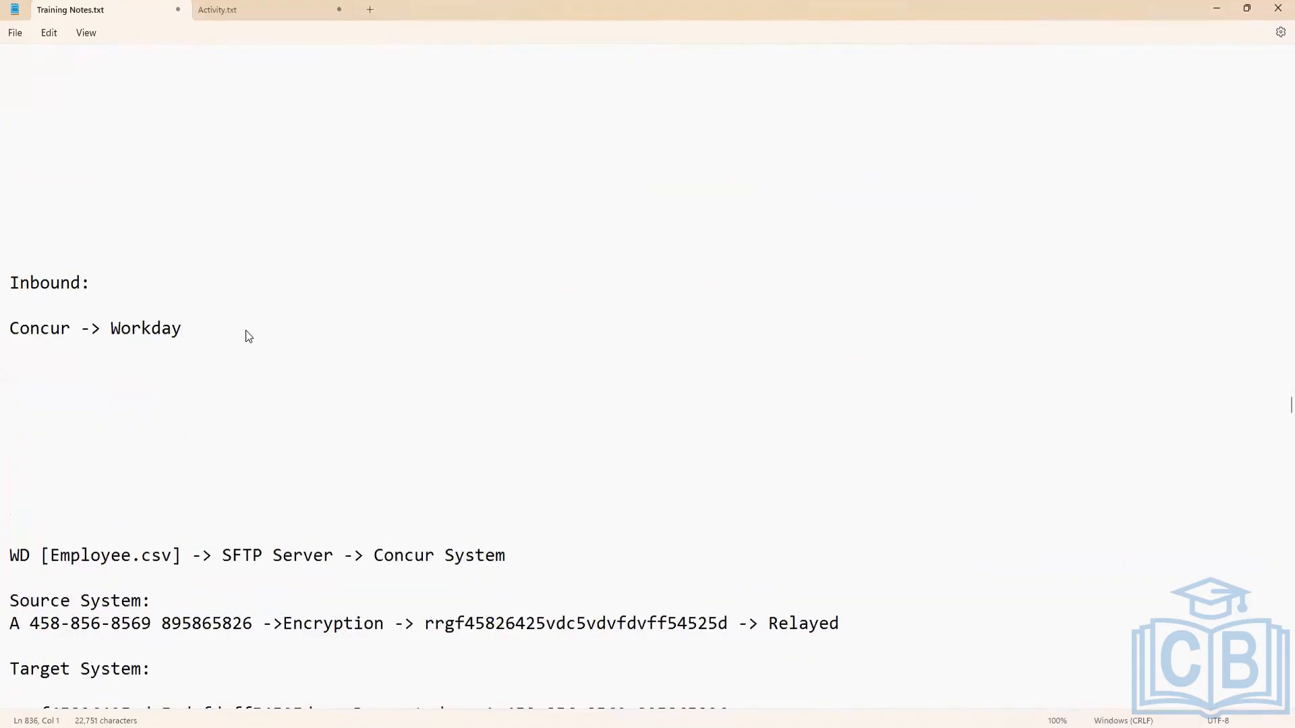
{"action": "type", "text": "Encryption: "}
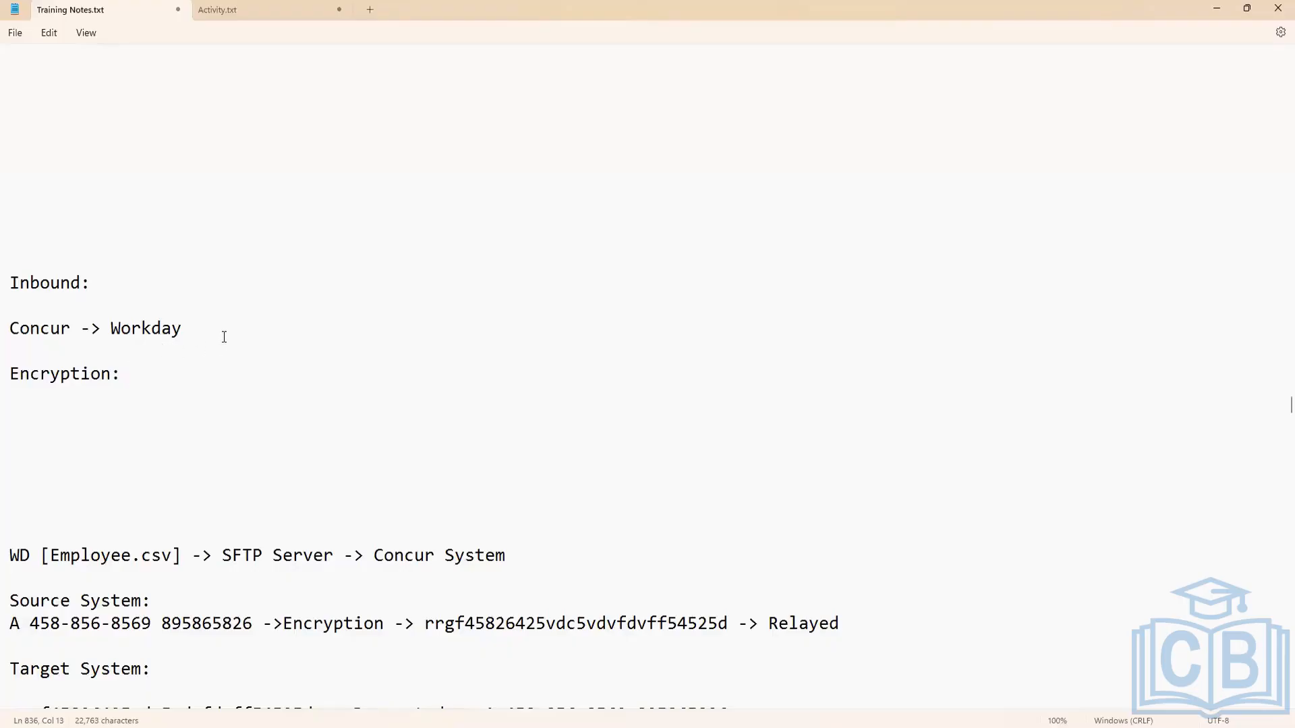
{"action": "type", "text": "Concu"}
{"action": "type", "text": "r"}
{"action": "type", "text": "[]"}
{"action": "type", "text": "Public "}
{"action": "type", "text": "Key"}
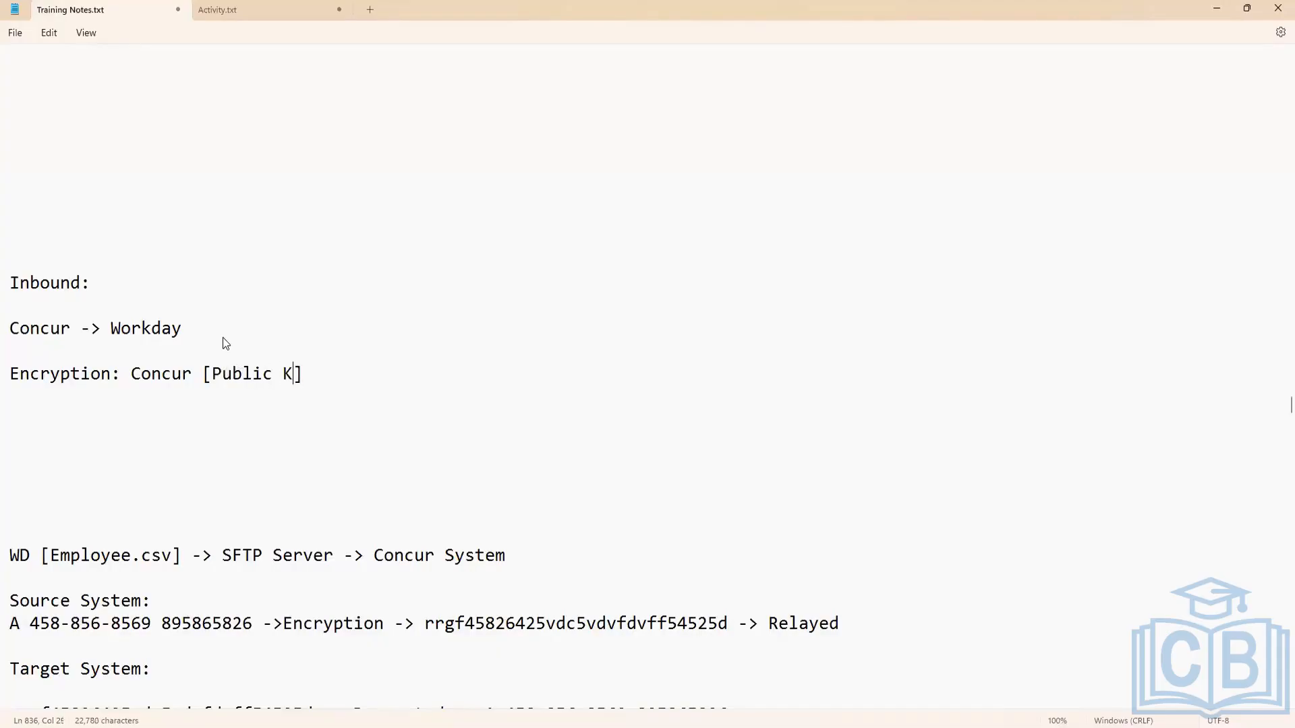
{"action": "key", "text": "Right"}
{"action": "left_click", "coordinate": [132, 375]}
{"action": "left_click_drag", "start_coordinate": [184, 375], "coordinate": [324, 375]}
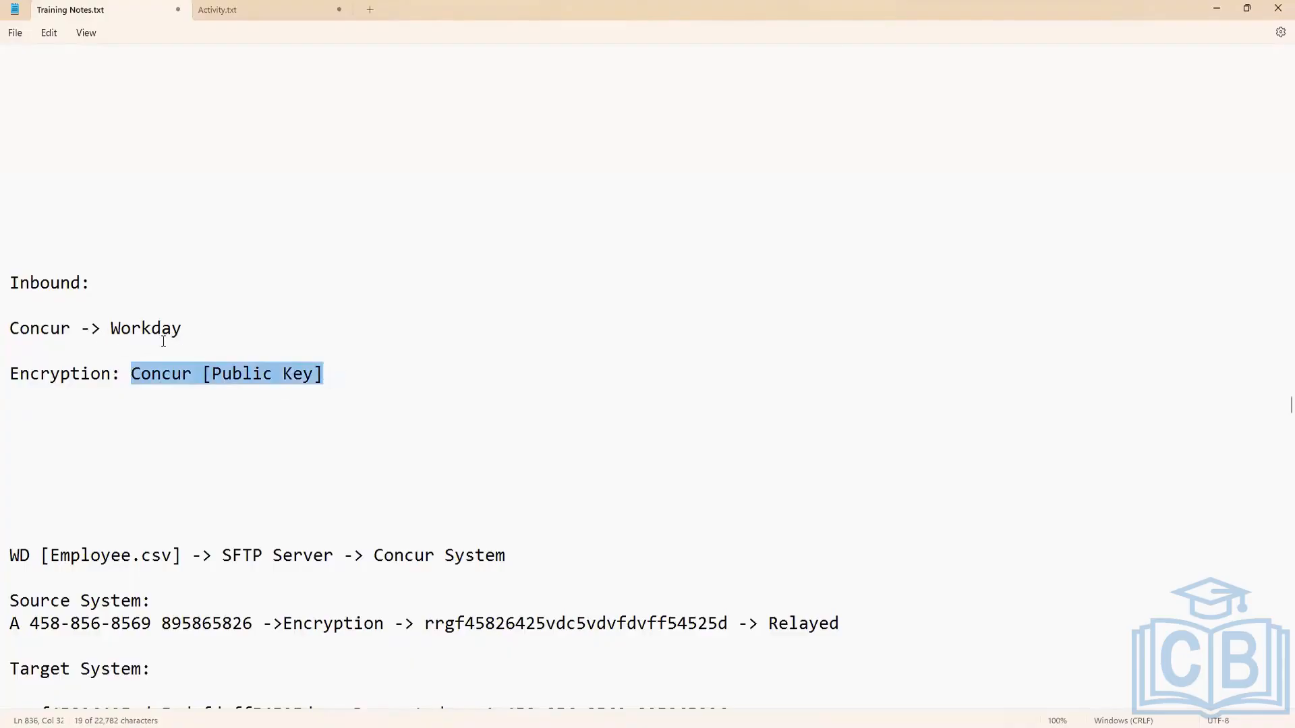
Add the line "Workday [Public Private Key]" below the encryption line.
{"action": "left_click", "coordinate": [330, 381]}
{"action": "key", "text": "Return"}
{"action": "key", "text": "Return"}
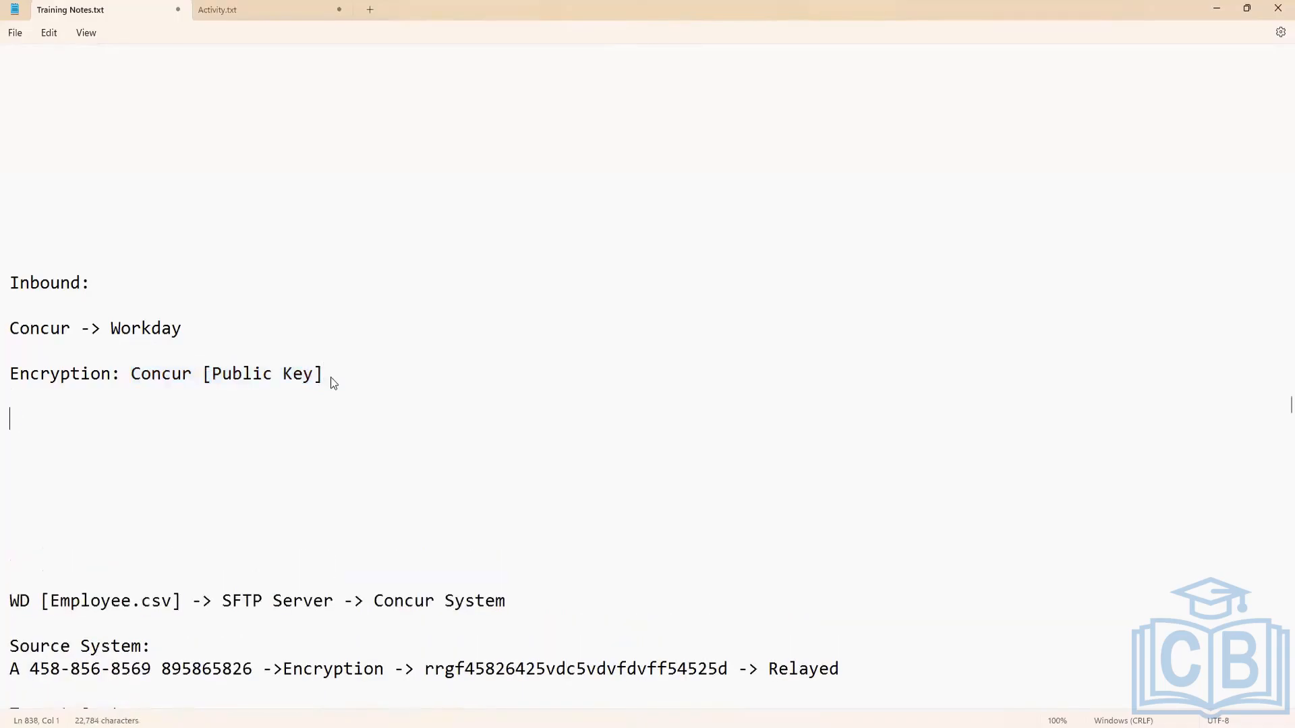
{"action": "type", "text": "Workday []"}
{"action": "key", "text": "Left"}
{"action": "type", "text": "Public "}
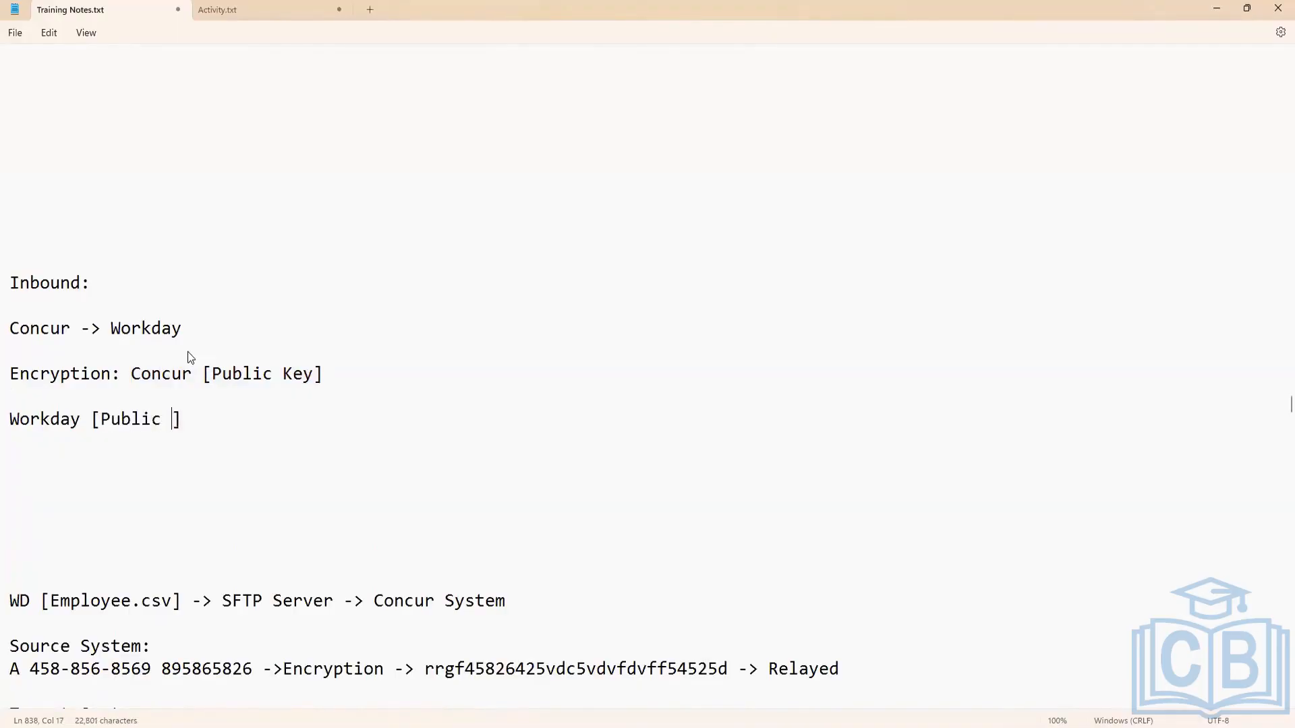
{"action": "type", "text": "Private"}
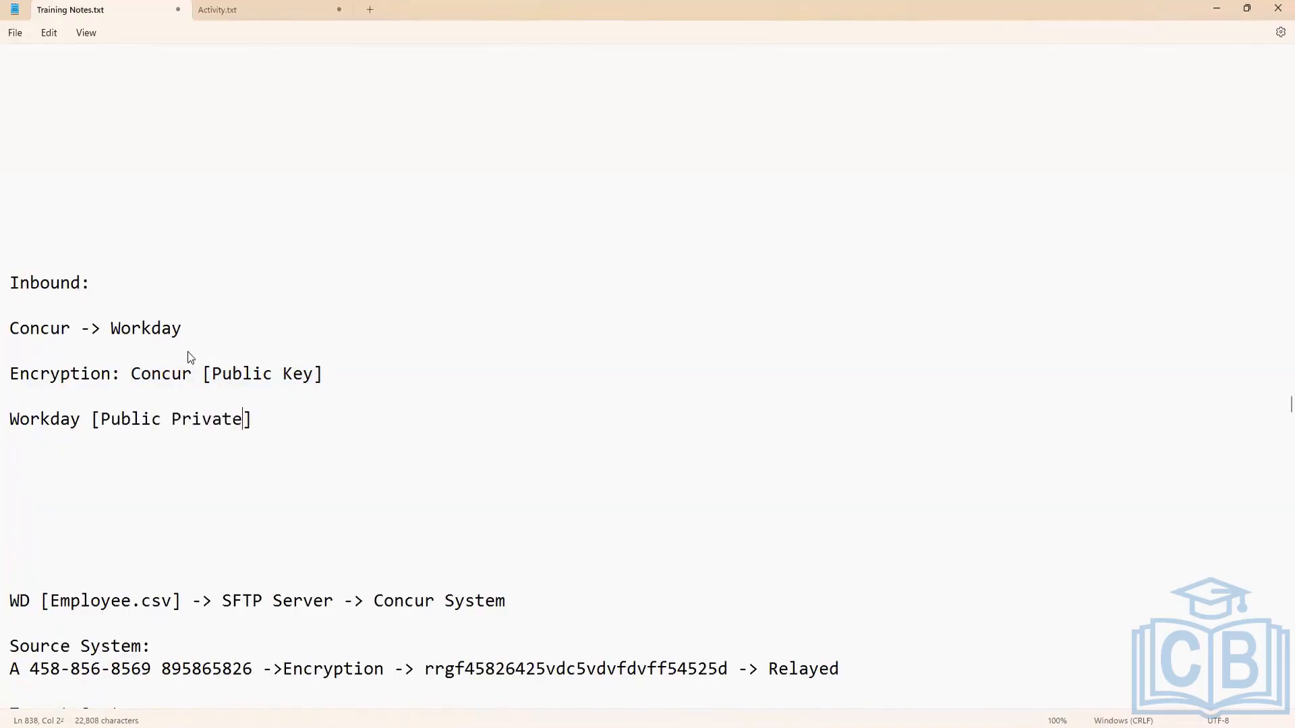
{"action": "type", "text": " Key"}
{"action": "left_click", "coordinate": [297, 422]}
{"action": "type", "text": "-"}
{"action": "key", "text": "BackSpace"}
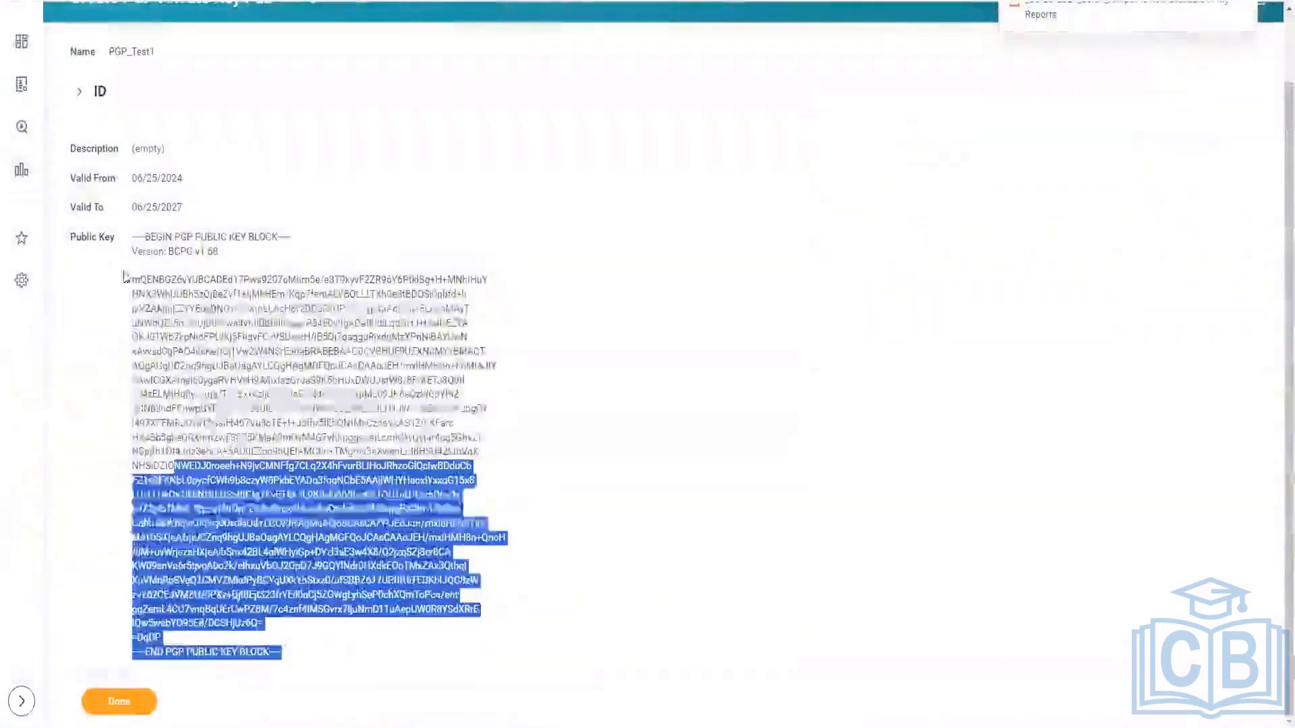
Switch back to Workday and highlight the entire public key block of PGP_Test1.
{"action": "left_click_drag", "start_coordinate": [123, 277], "coordinate": [130, 237]}
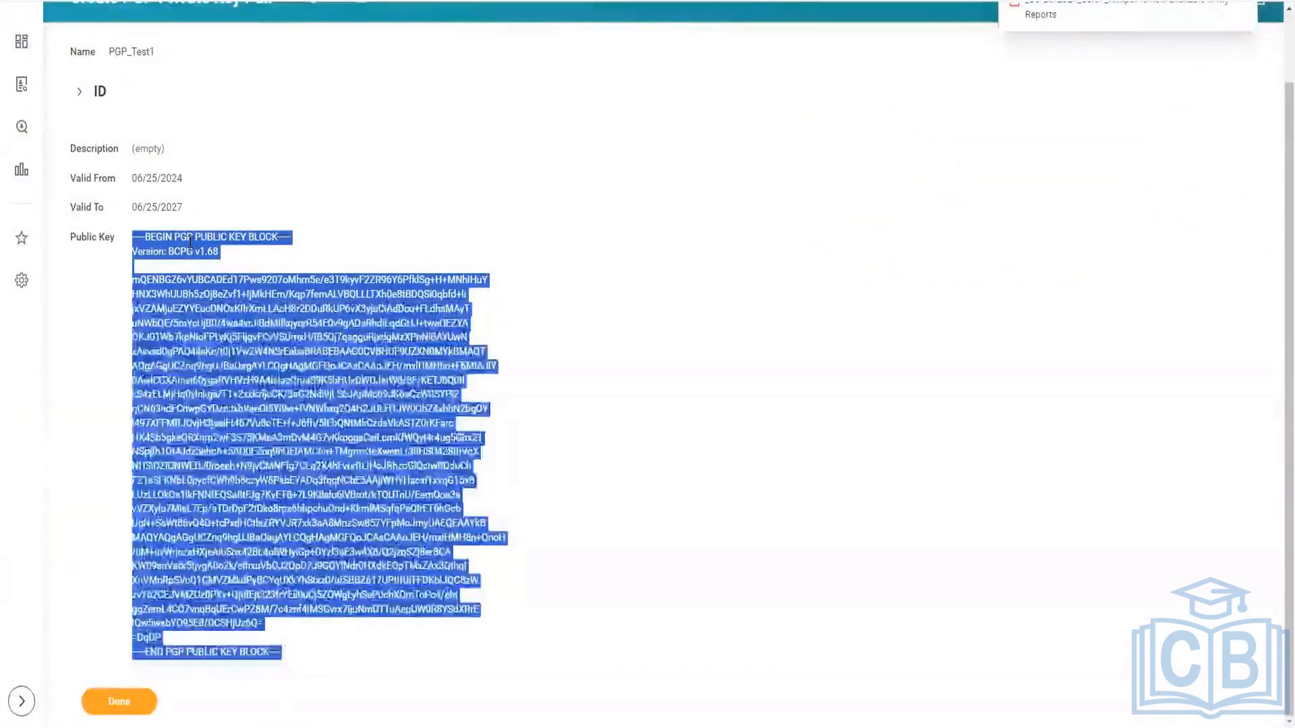
Highlight the PGP_Test1 public key block again, clear the selection and look over the key pair's details.
{"action": "left_click", "coordinate": [283, 717]}
{"action": "left_click_drag", "start_coordinate": [283, 657], "coordinate": [132, 244]}
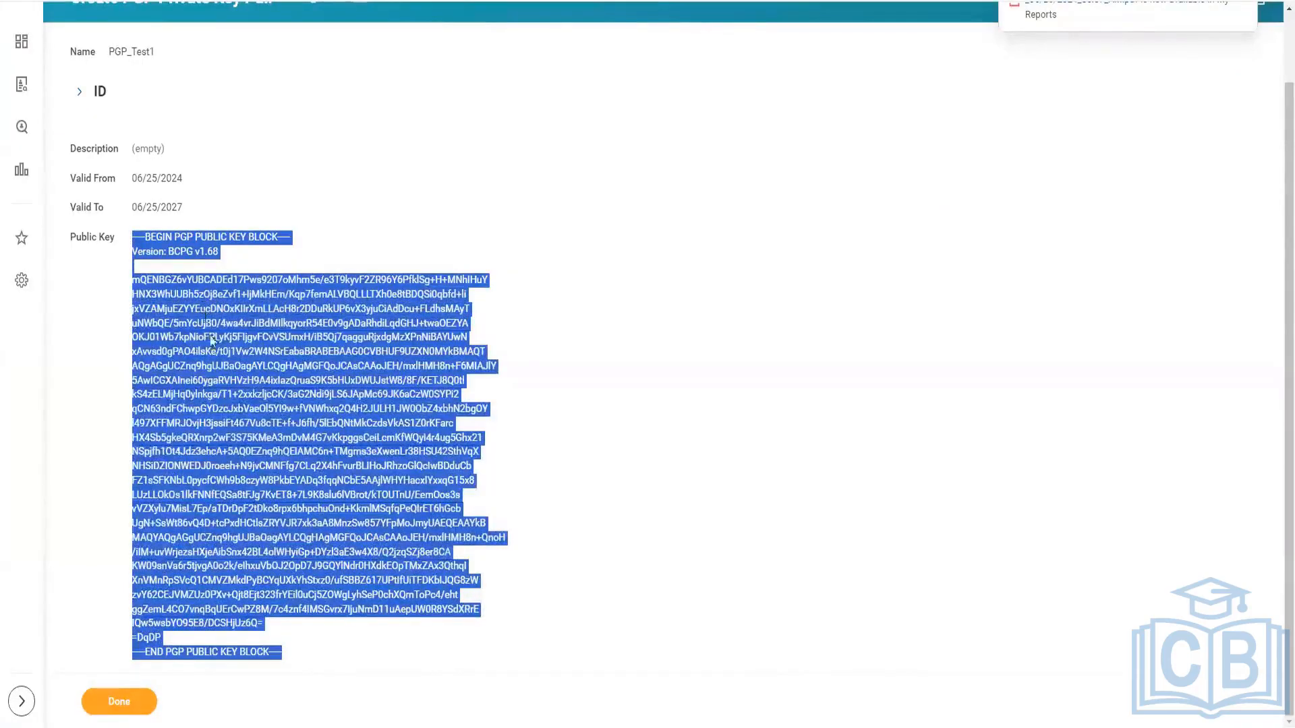
{"action": "left_click", "coordinate": [288, 659]}
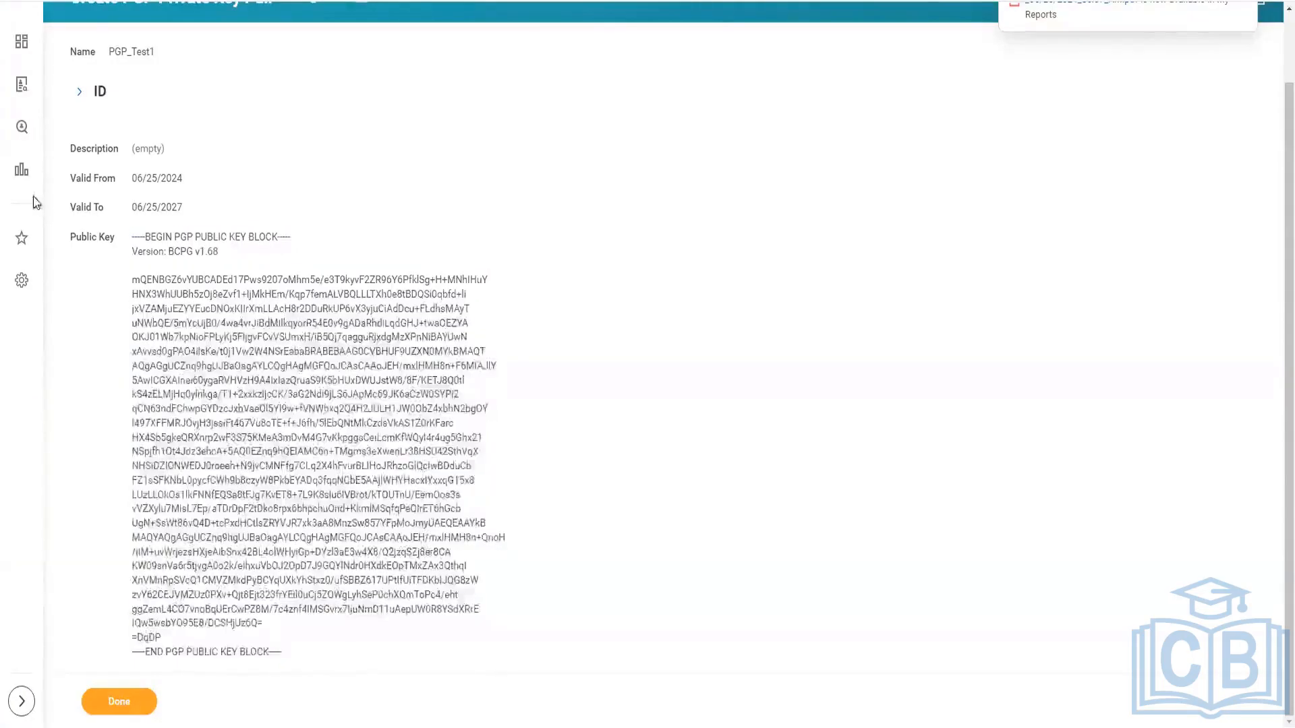
{"action": "scroll", "coordinate": [95, 196], "scroll_direction": "up", "scroll_amount": 1}
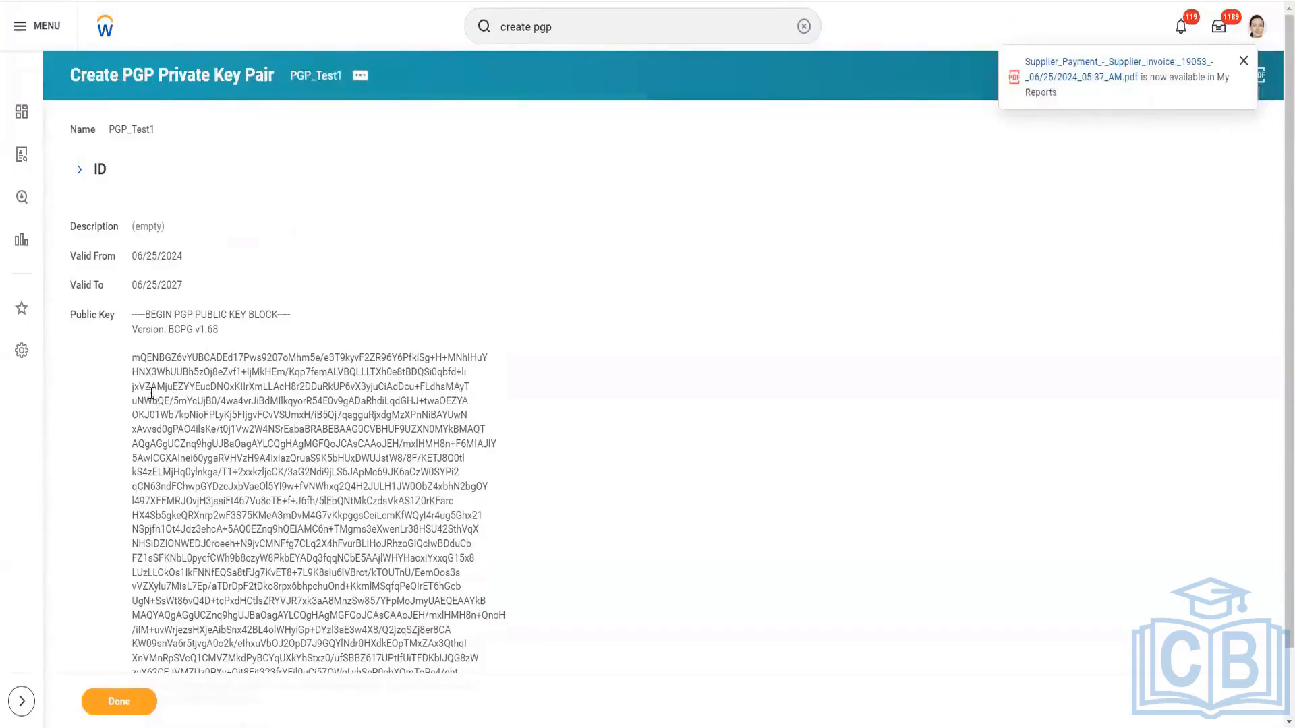
{"action": "scroll", "coordinate": [151, 393], "scroll_direction": "down", "scroll_amount": 2}
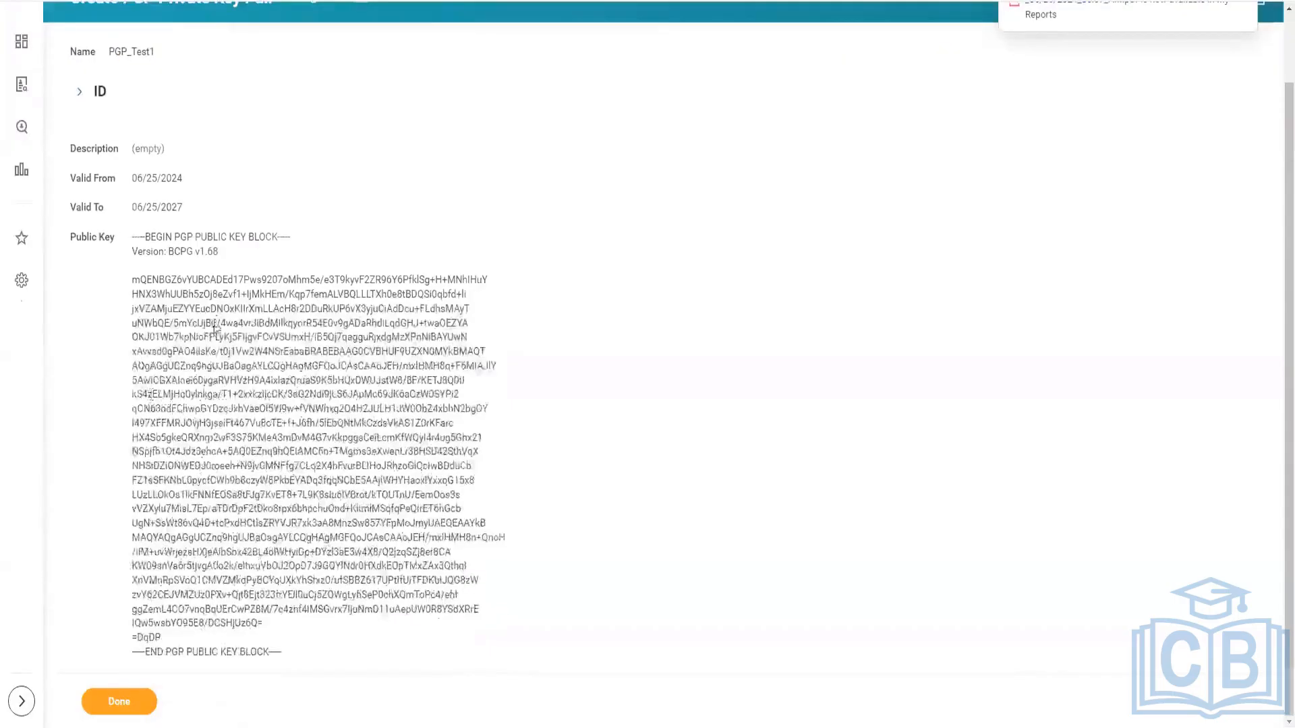
{"action": "scroll", "coordinate": [215, 322], "scroll_direction": "up", "scroll_amount": 2}
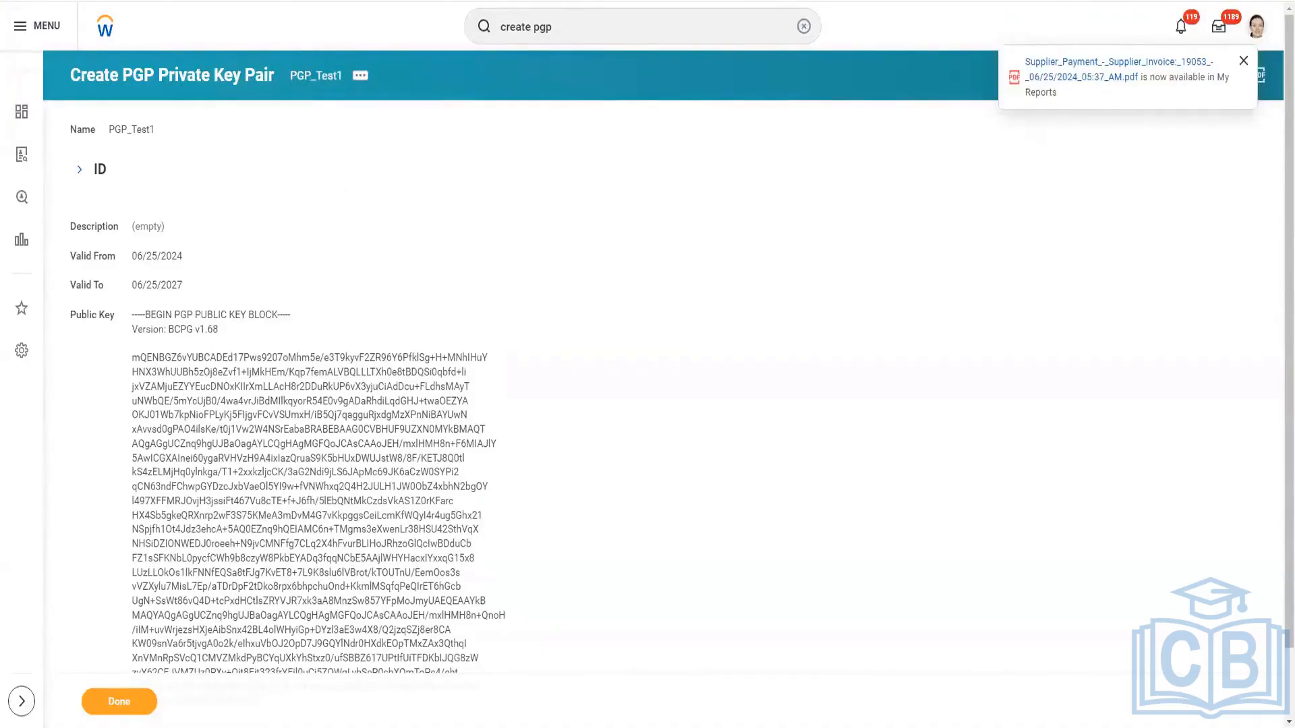
Switch to the training notes and remove the surplus blank lines above the "Inbound:" heading.
{"action": "key", "text": "alt+Tab"}
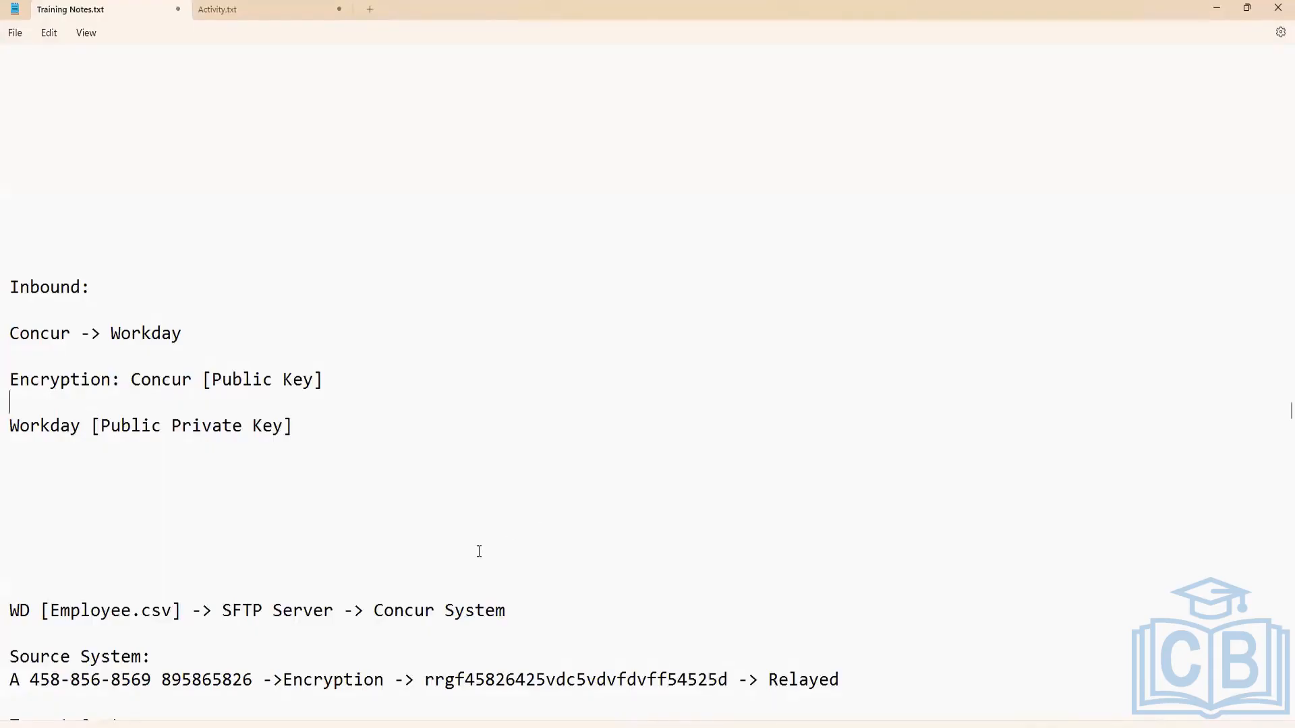
{"action": "scroll", "coordinate": [448, 532], "scroll_direction": "up", "scroll_amount": 4}
{"action": "left_click", "coordinate": [122, 500]}
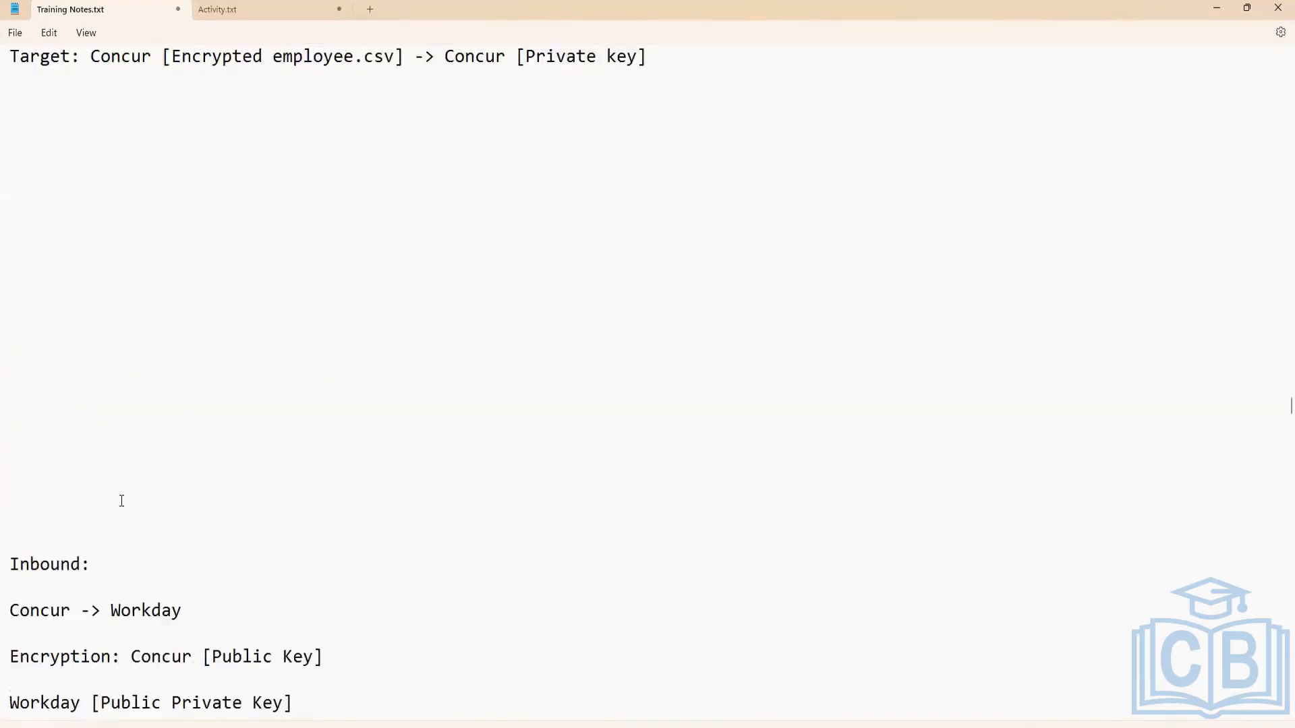
{"action": "scroll", "coordinate": [122, 500], "scroll_direction": "down", "scroll_amount": 3}
{"action": "scroll", "coordinate": [122, 502], "scroll_direction": "down", "scroll_amount": 3}
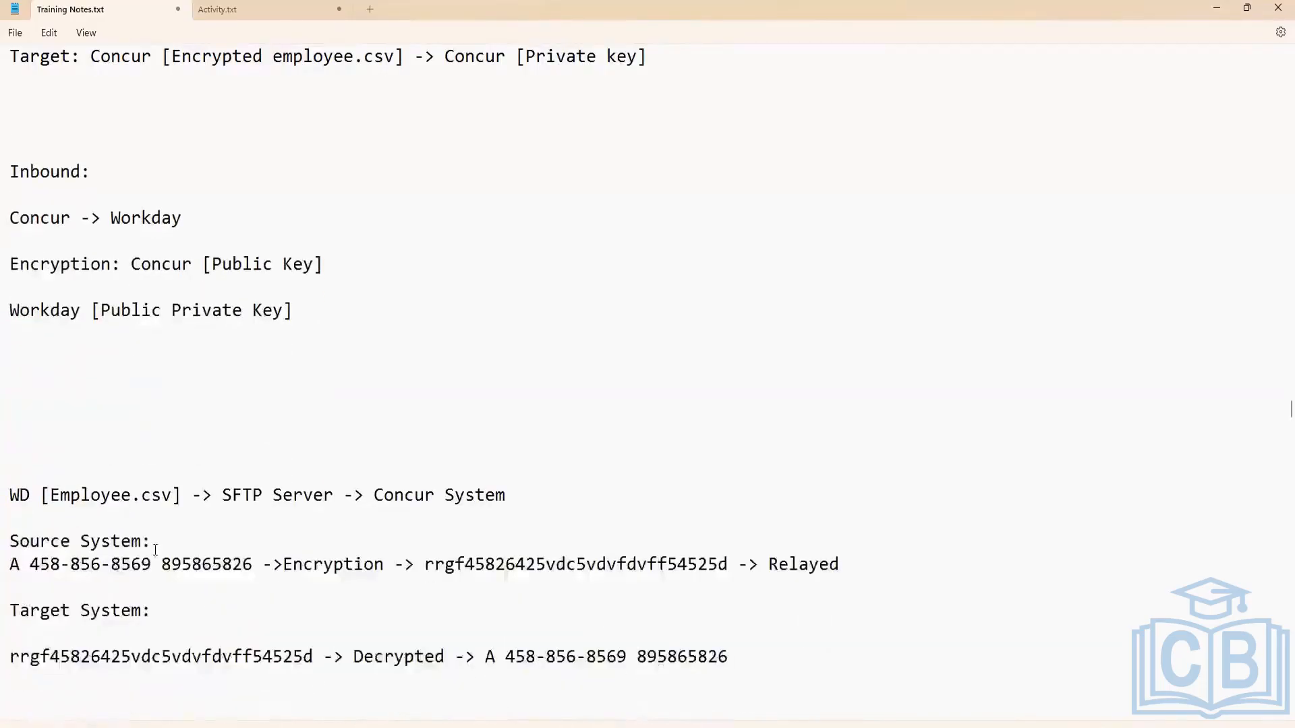
Return to the PGP key definitions in the notes and highlight the public key description "Can be shared and will be used to encrypt the files".
{"action": "scroll", "coordinate": [290, 447], "scroll_direction": "up", "scroll_amount": 1}
{"action": "scroll", "coordinate": [290, 446], "scroll_direction": "up", "scroll_amount": 2}
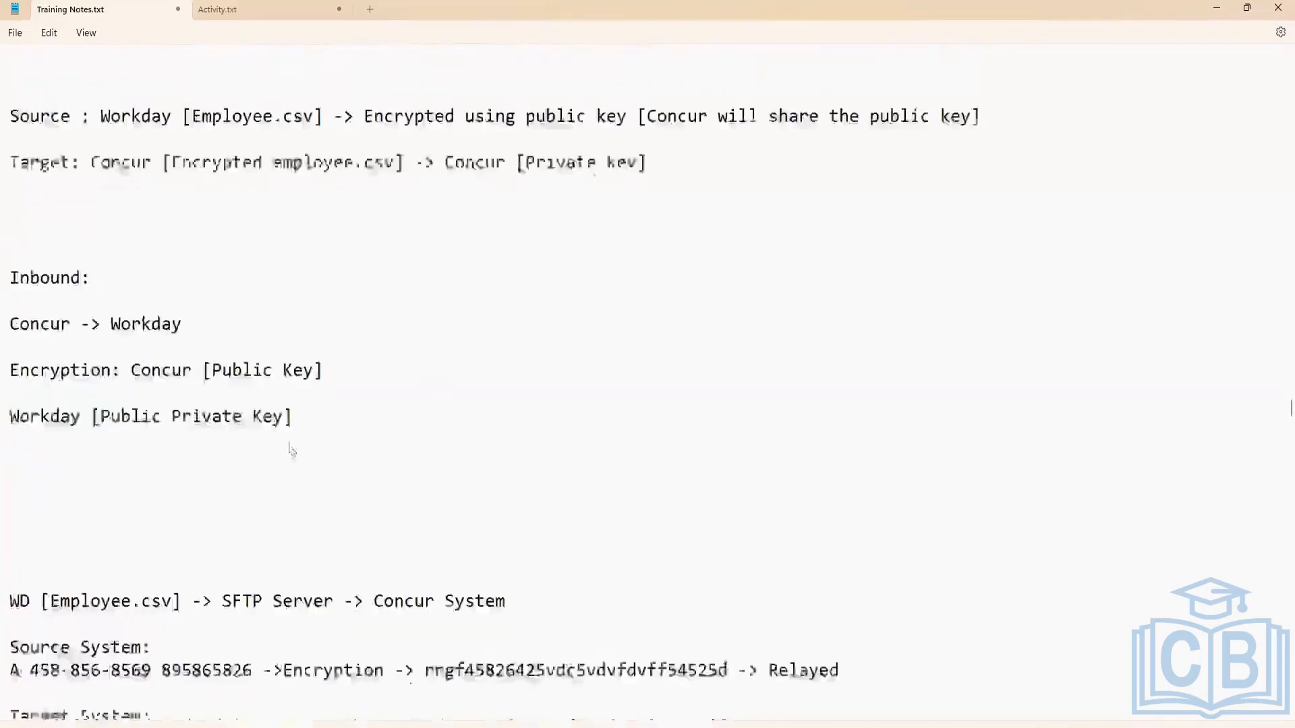
{"action": "scroll", "coordinate": [310, 420], "scroll_direction": "up", "scroll_amount": 1}
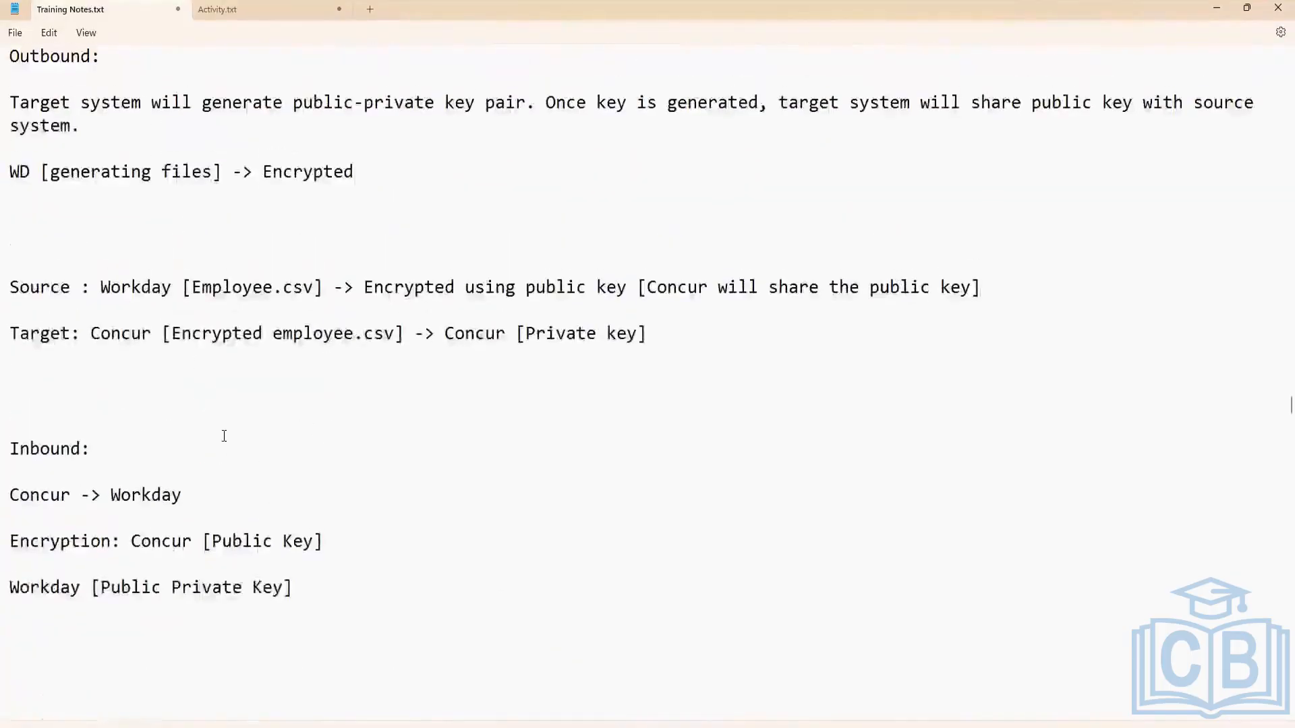
{"action": "scroll", "coordinate": [222, 435], "scroll_direction": "up", "scroll_amount": 1}
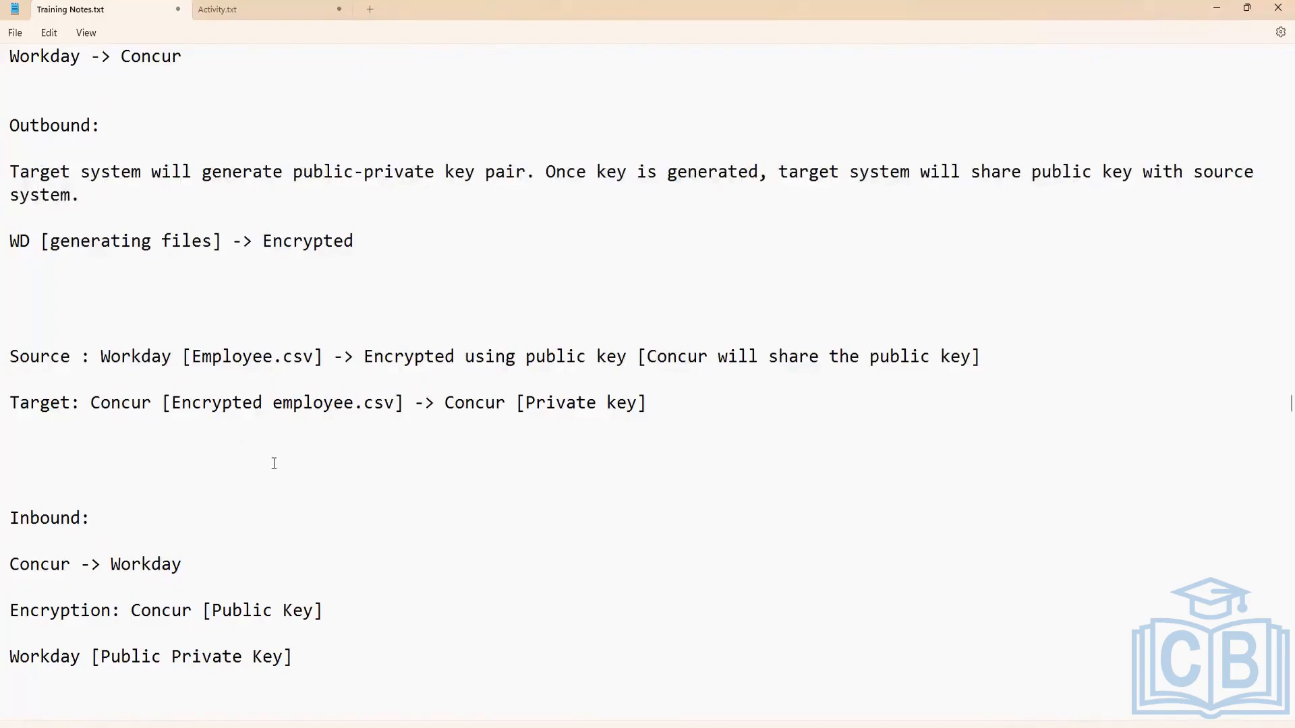
{"action": "scroll", "coordinate": [273, 465], "scroll_direction": "down", "scroll_amount": 1}
{"action": "scroll", "coordinate": [85, 480], "scroll_direction": "up", "scroll_amount": 3}
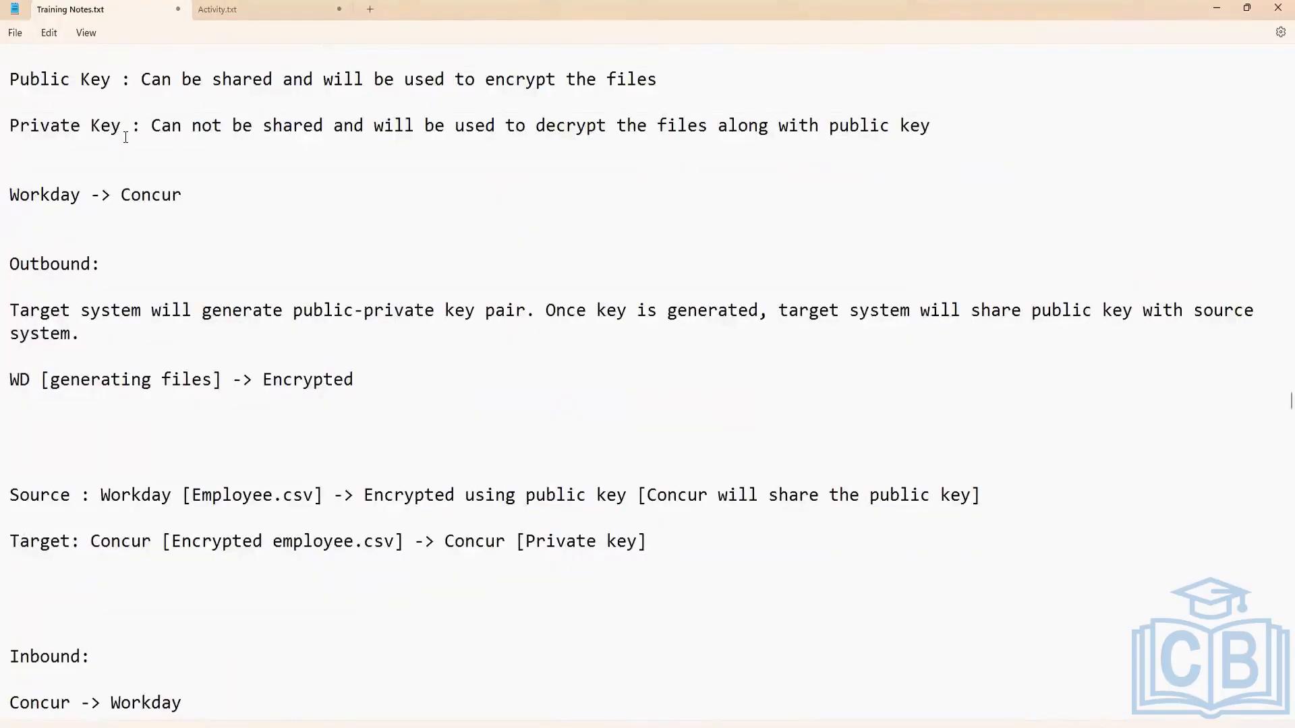
{"action": "scroll", "coordinate": [114, 189], "scroll_direction": "up", "scroll_amount": 2}
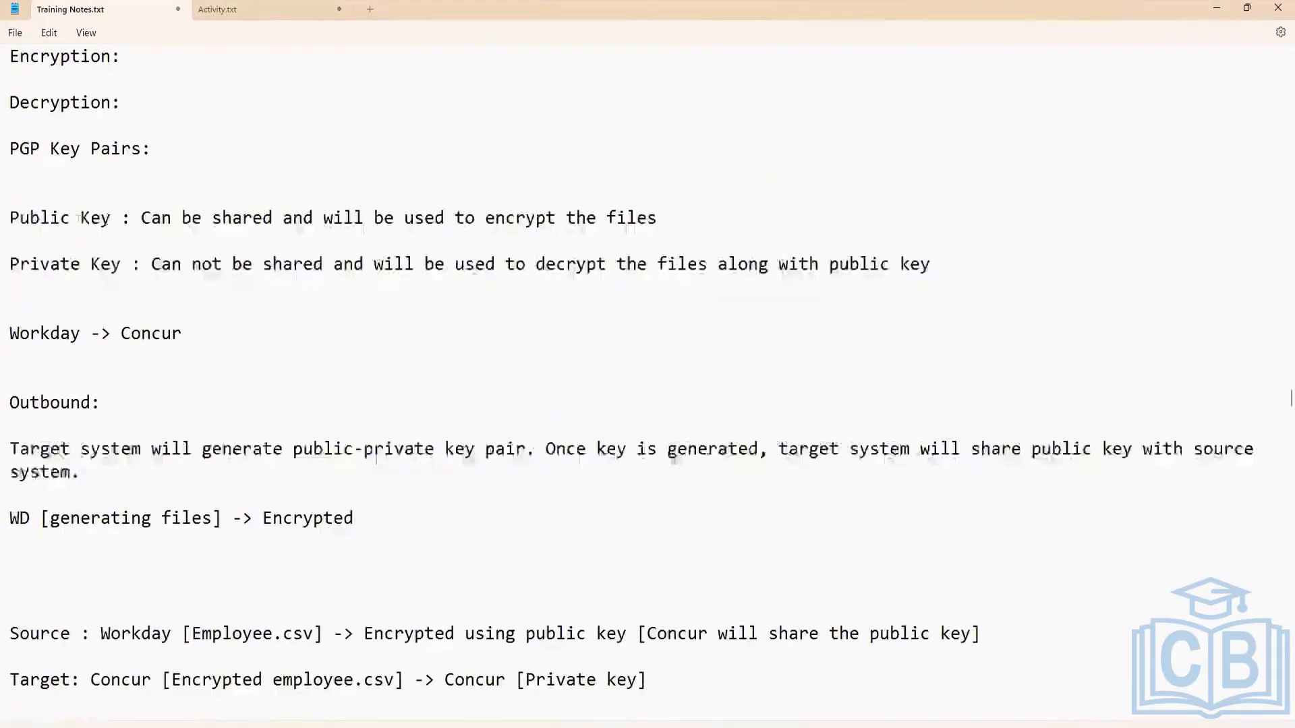
{"action": "triple_click", "coordinate": [17, 224]}
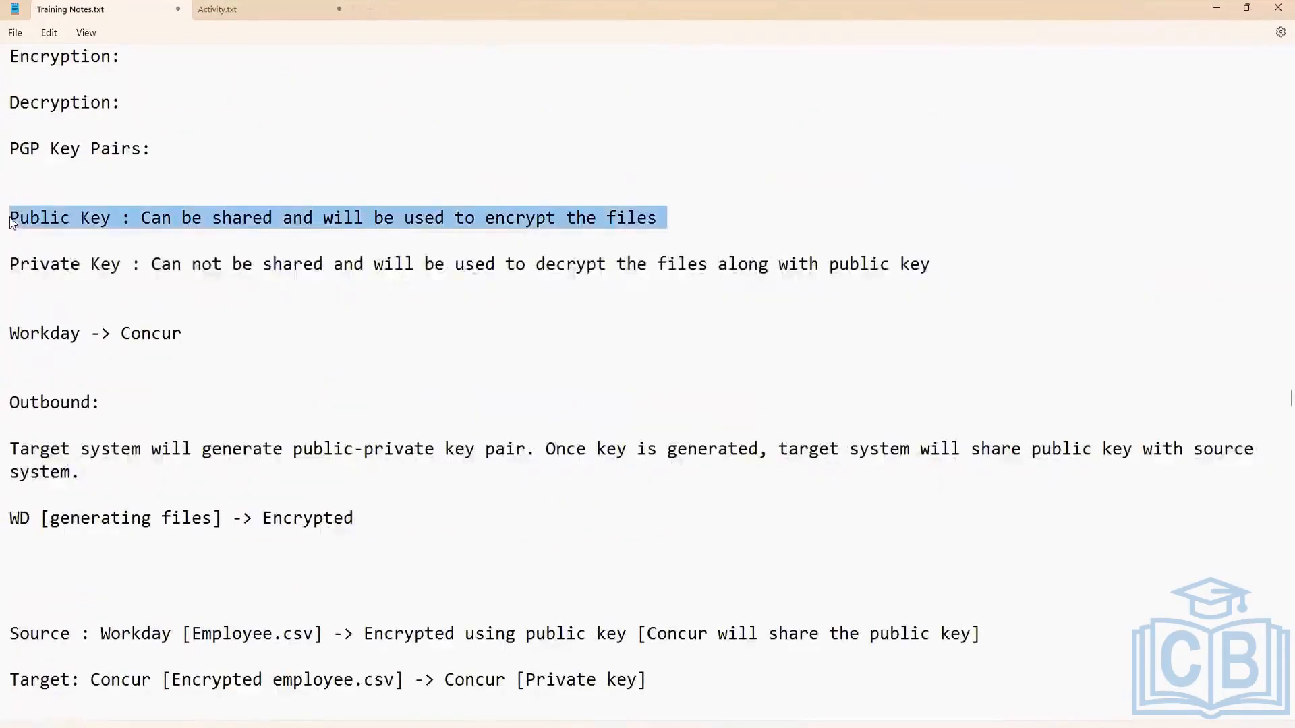
{"action": "left_click", "coordinate": [414, 222]}
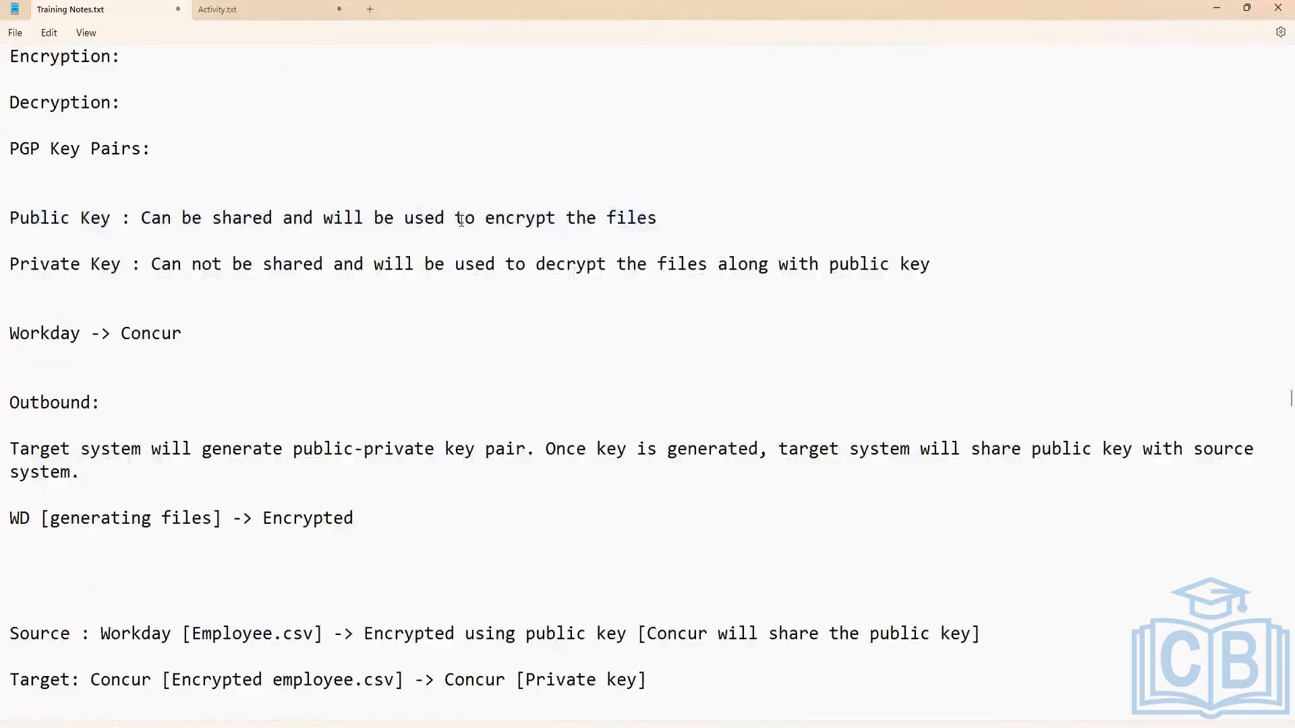
{"action": "left_click", "coordinate": [142, 218]}
{"action": "left_click_drag", "start_coordinate": [143, 217], "coordinate": [655, 221]}
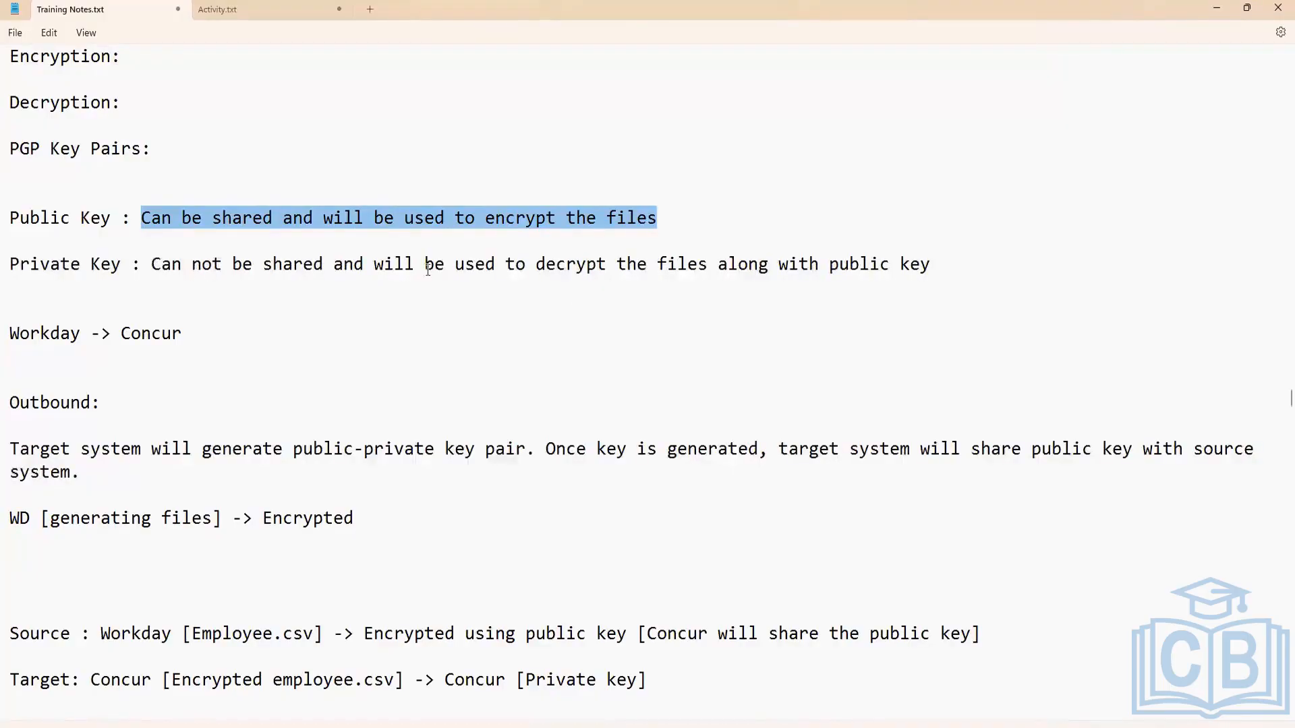
Highlight part of the private key description and the "Public Key" label, and review the outbound and inbound notes.
{"action": "left_click", "coordinate": [328, 264]}
{"action": "left_click_drag", "start_coordinate": [329, 263], "coordinate": [883, 273]}
{"action": "left_click", "coordinate": [332, 285]}
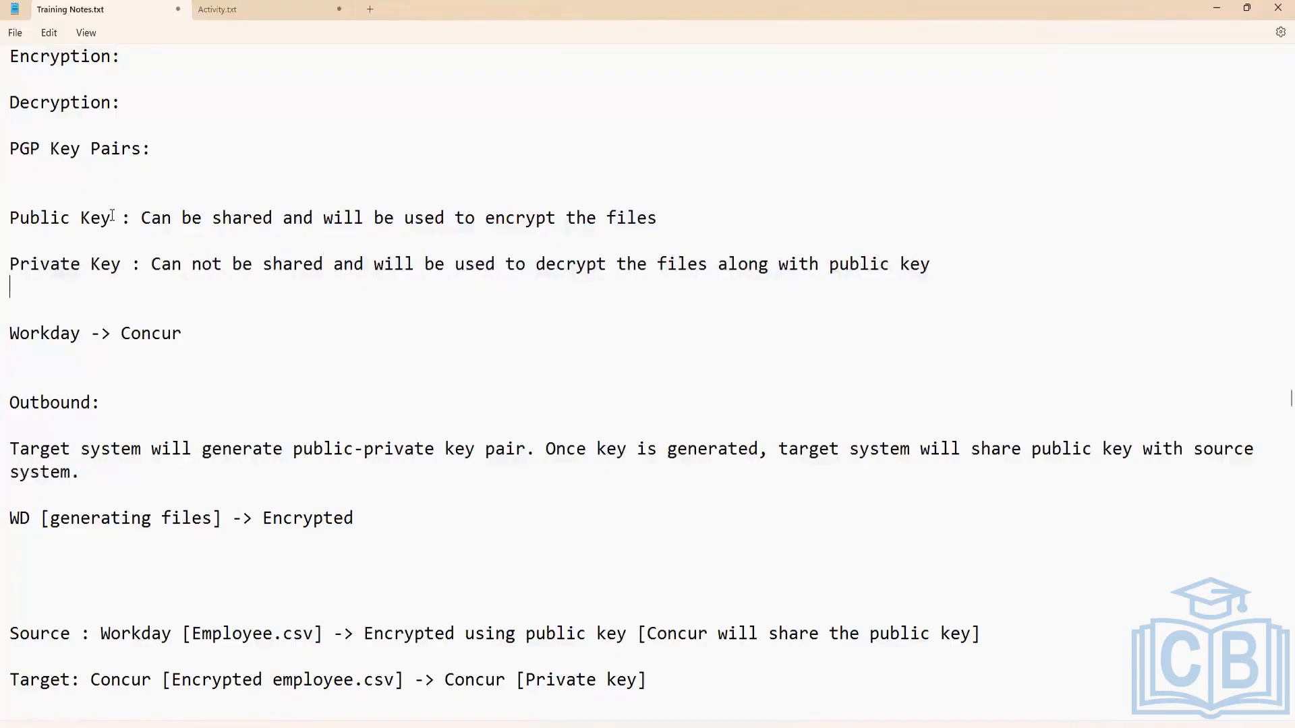
{"action": "left_click_drag", "start_coordinate": [112, 217], "coordinate": [10, 217]}
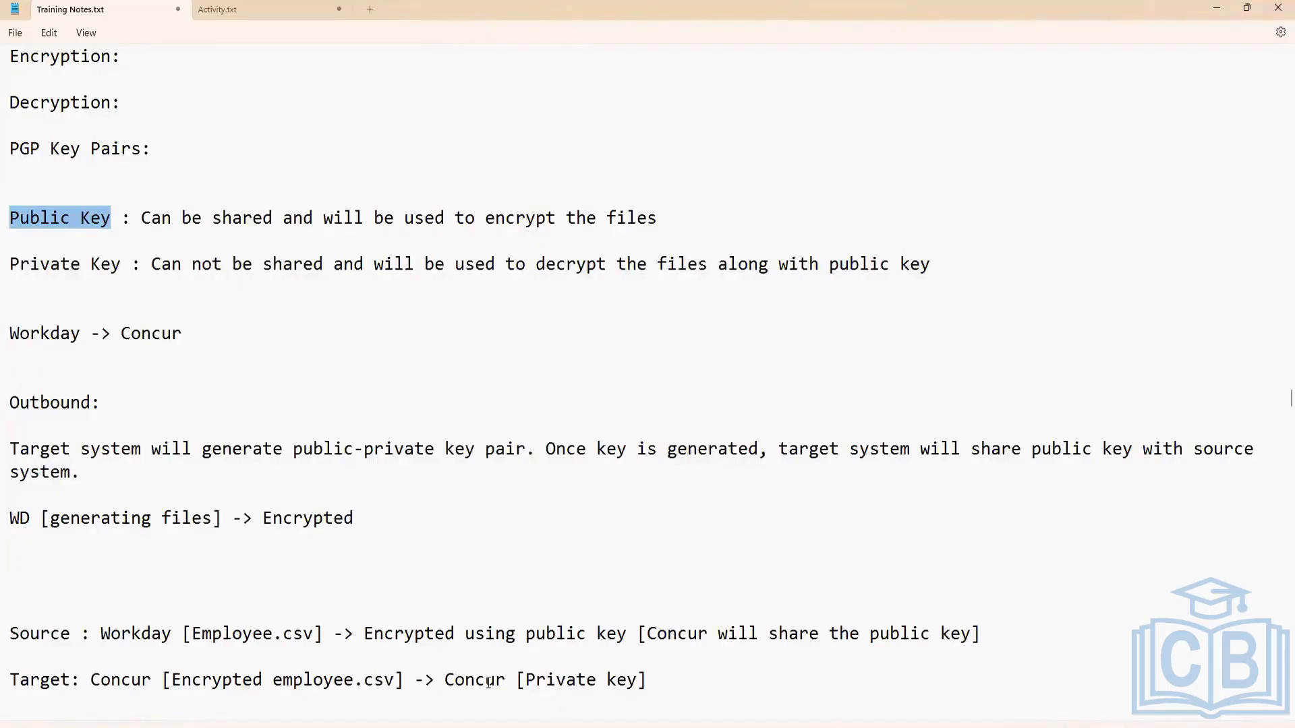
{"action": "scroll", "coordinate": [451, 466], "scroll_direction": "down", "scroll_amount": 3}
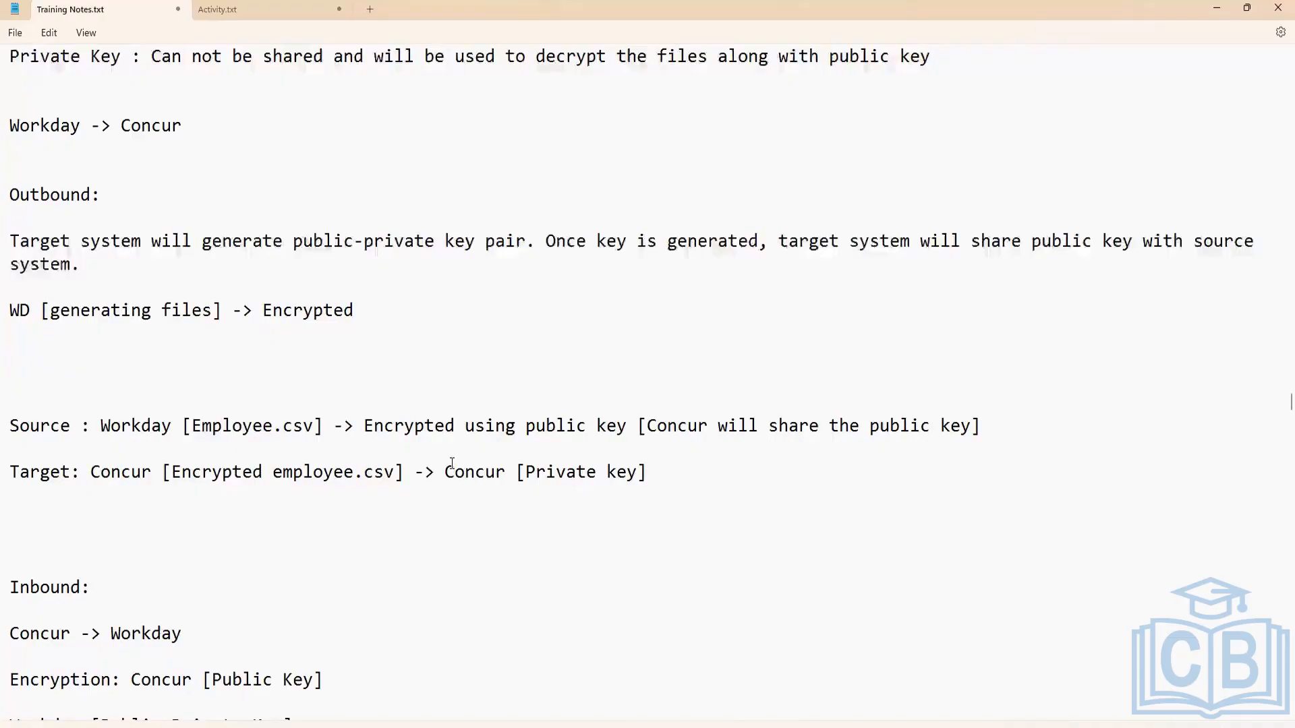
{"action": "scroll", "coordinate": [329, 407], "scroll_direction": "down", "scroll_amount": 1}
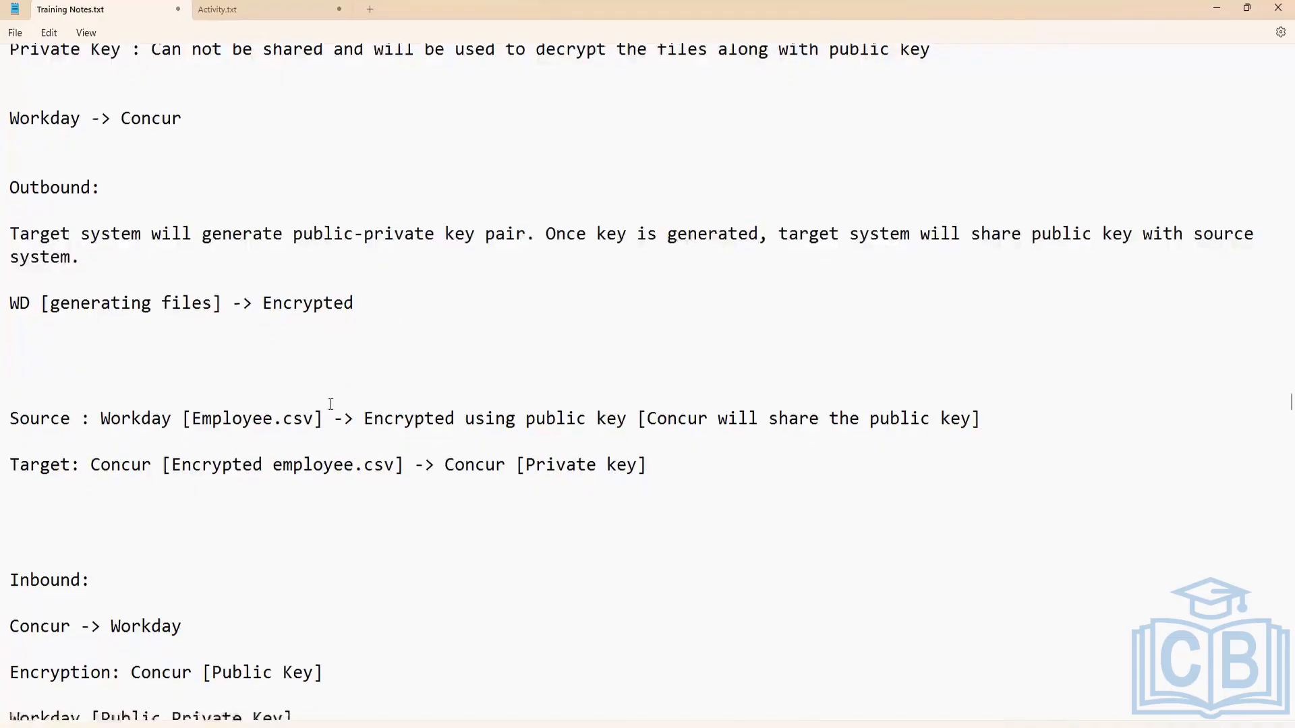
{"action": "scroll", "coordinate": [167, 470], "scroll_direction": "down", "scroll_amount": 1}
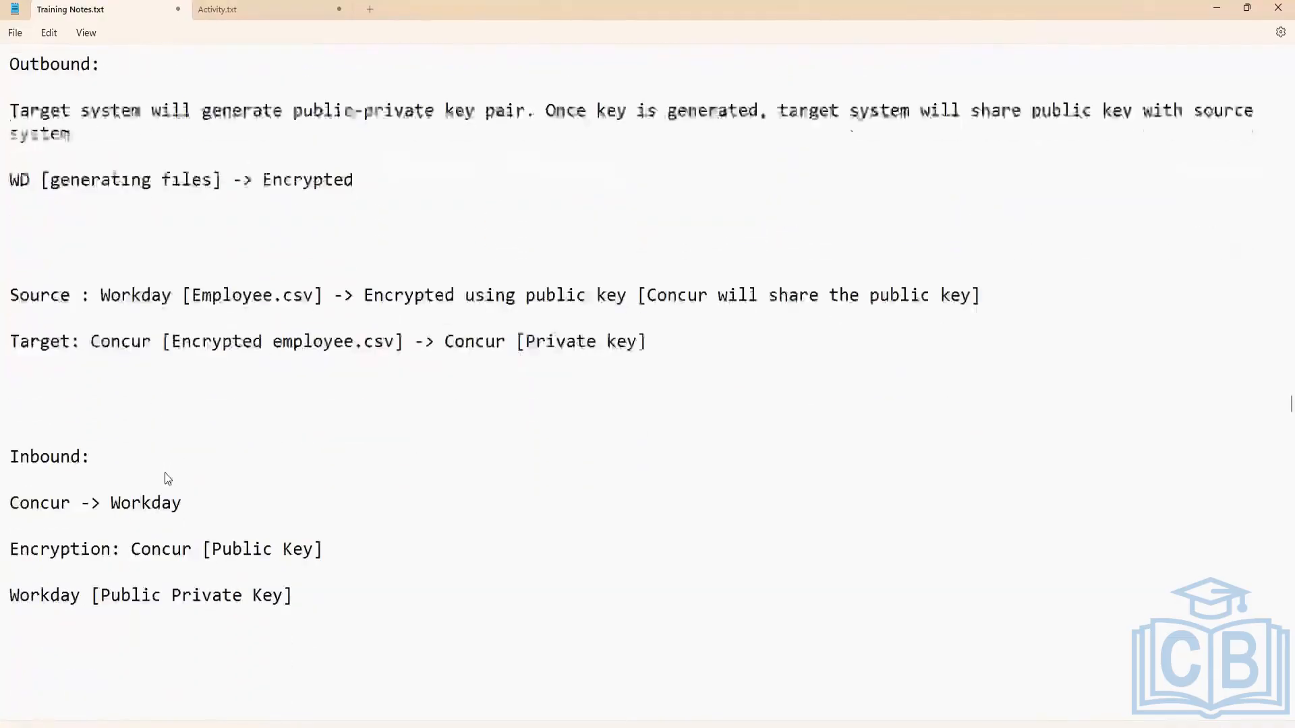
{"action": "left_click", "coordinate": [31, 413]}
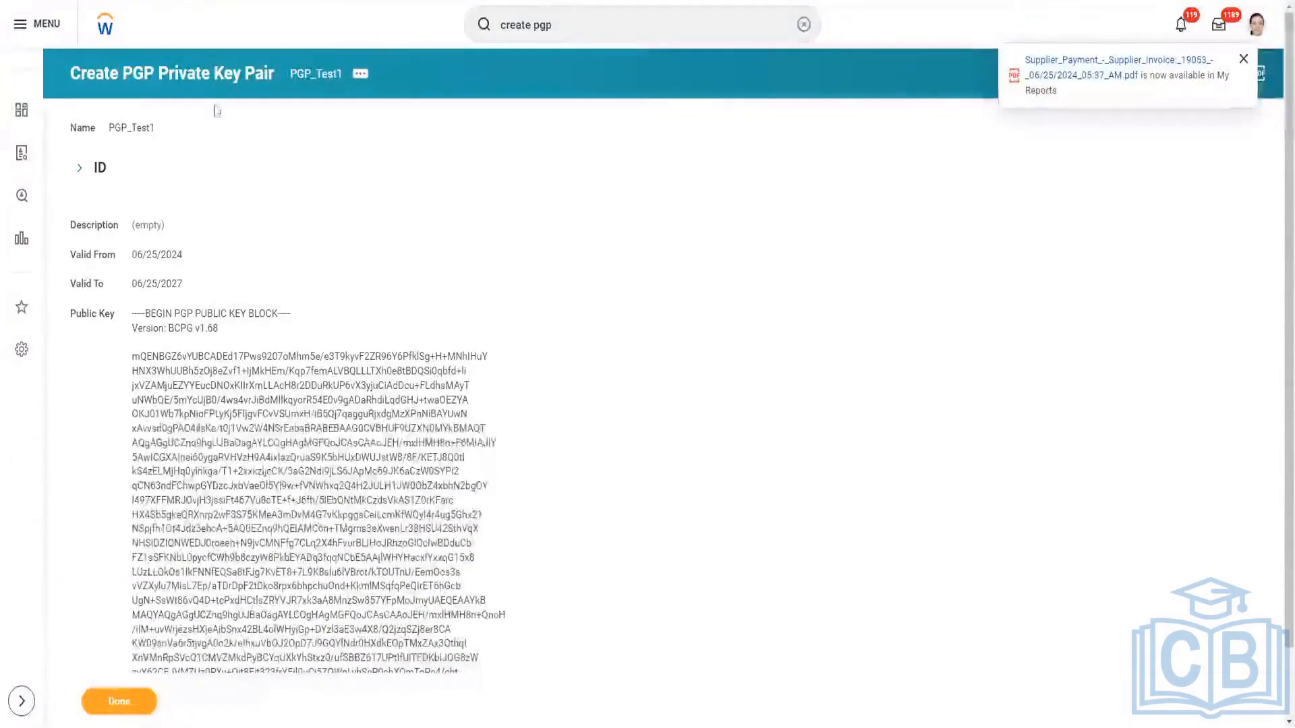
Switch to Workday and copy the entire public key block of PGP_Test1.
{"action": "left_click", "coordinate": [570, 23]}
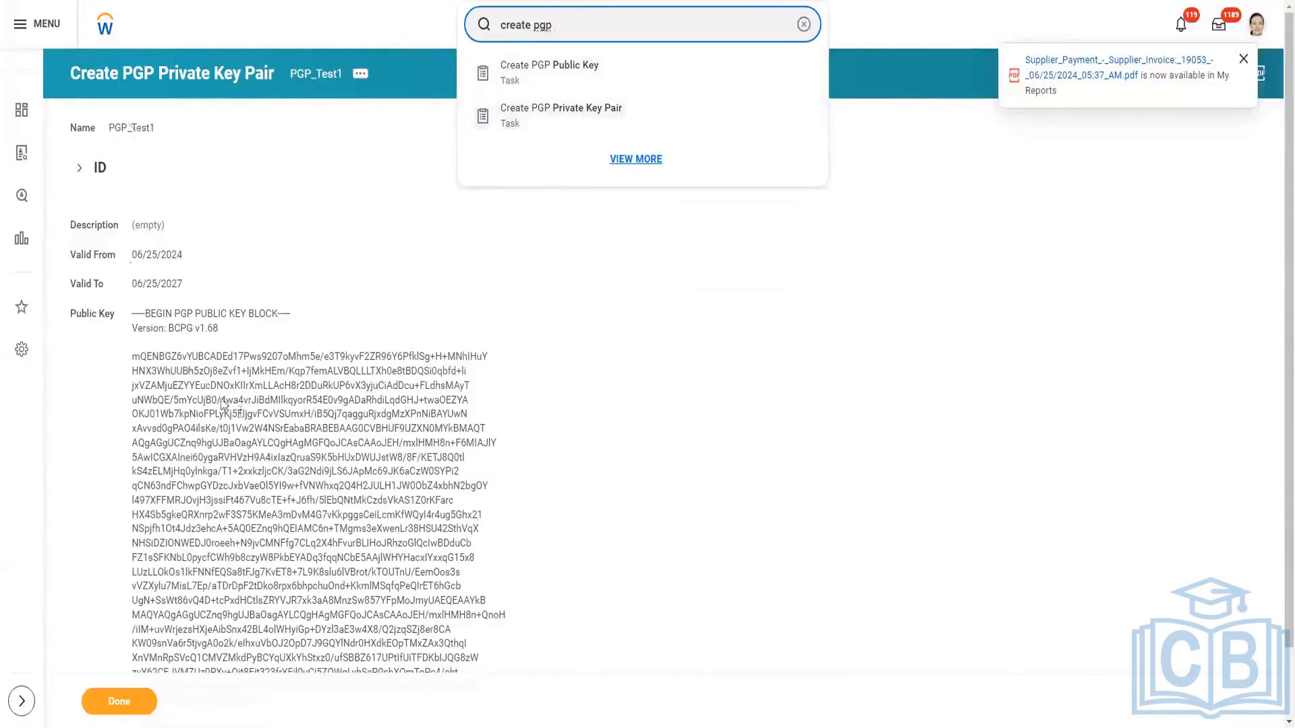
{"action": "scroll", "coordinate": [146, 357], "scroll_direction": "down", "scroll_amount": 2}
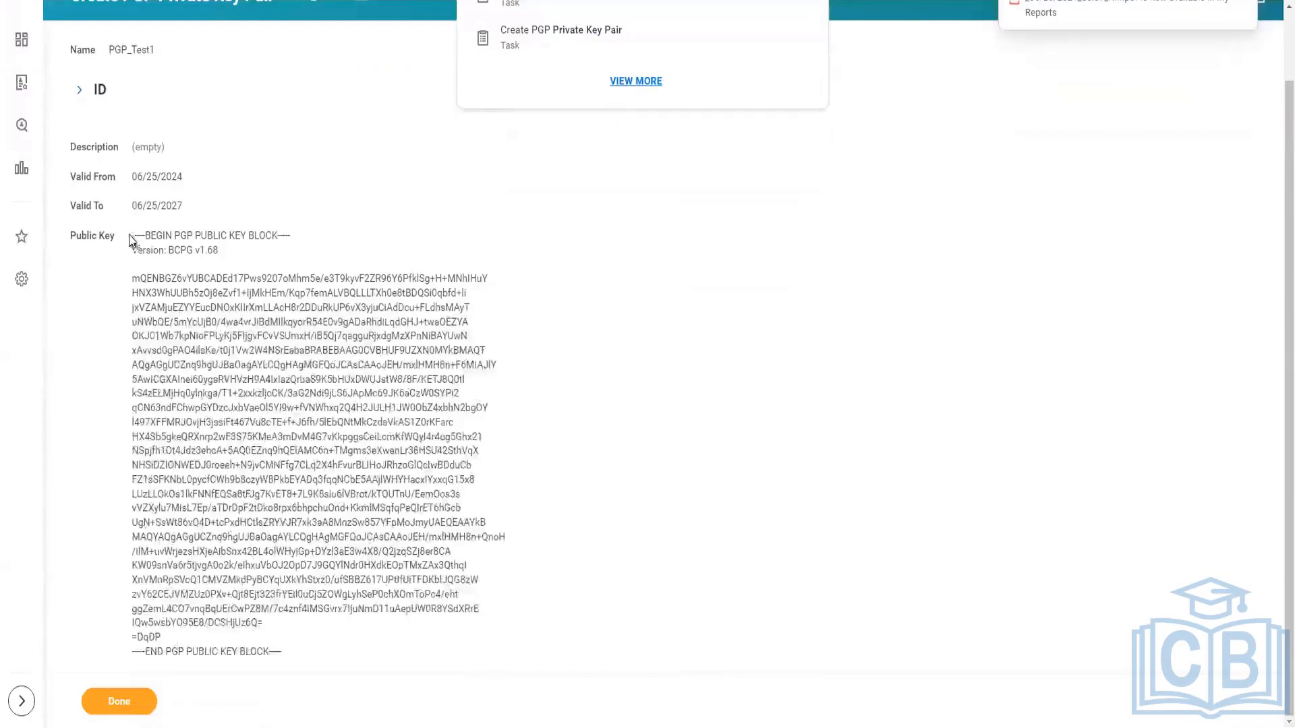
{"action": "left_click_drag", "start_coordinate": [195, 390], "coordinate": [297, 649]}
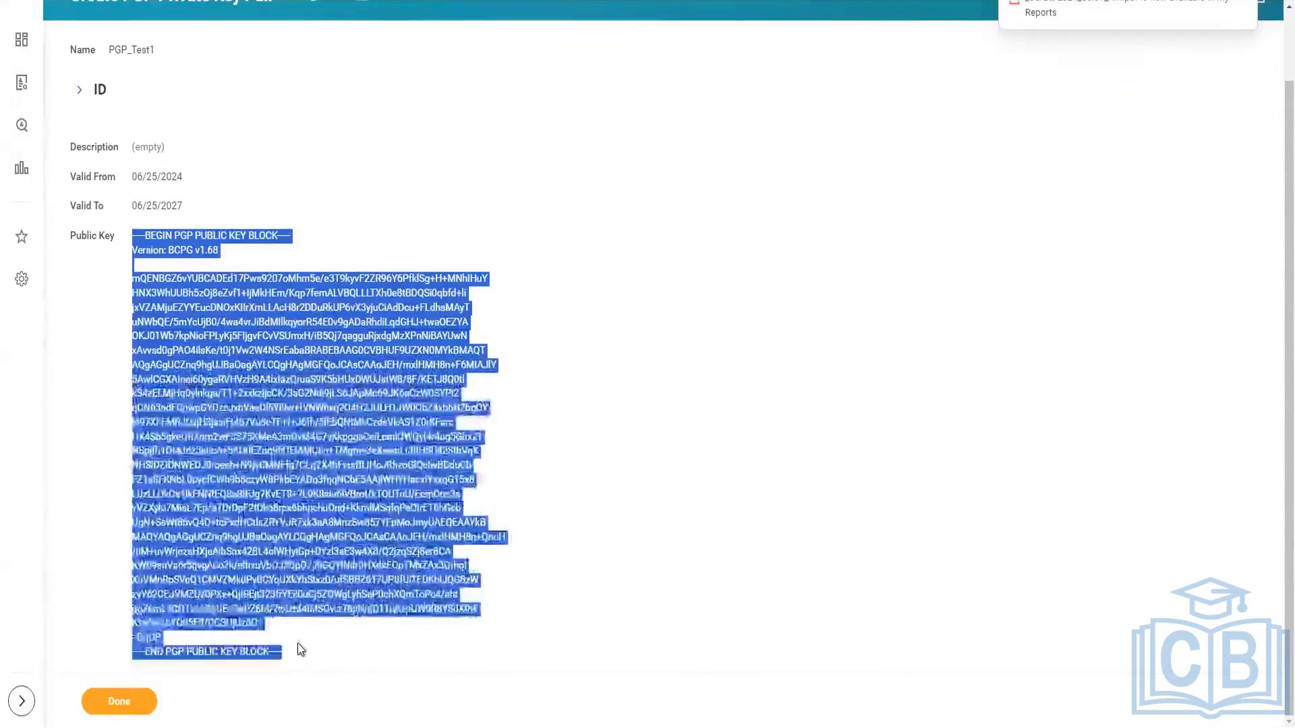
Search Workday for "create pgp" and open the Create PGP Public Key task.
{"action": "scroll", "coordinate": [319, 465], "scroll_direction": "up", "scroll_amount": 2}
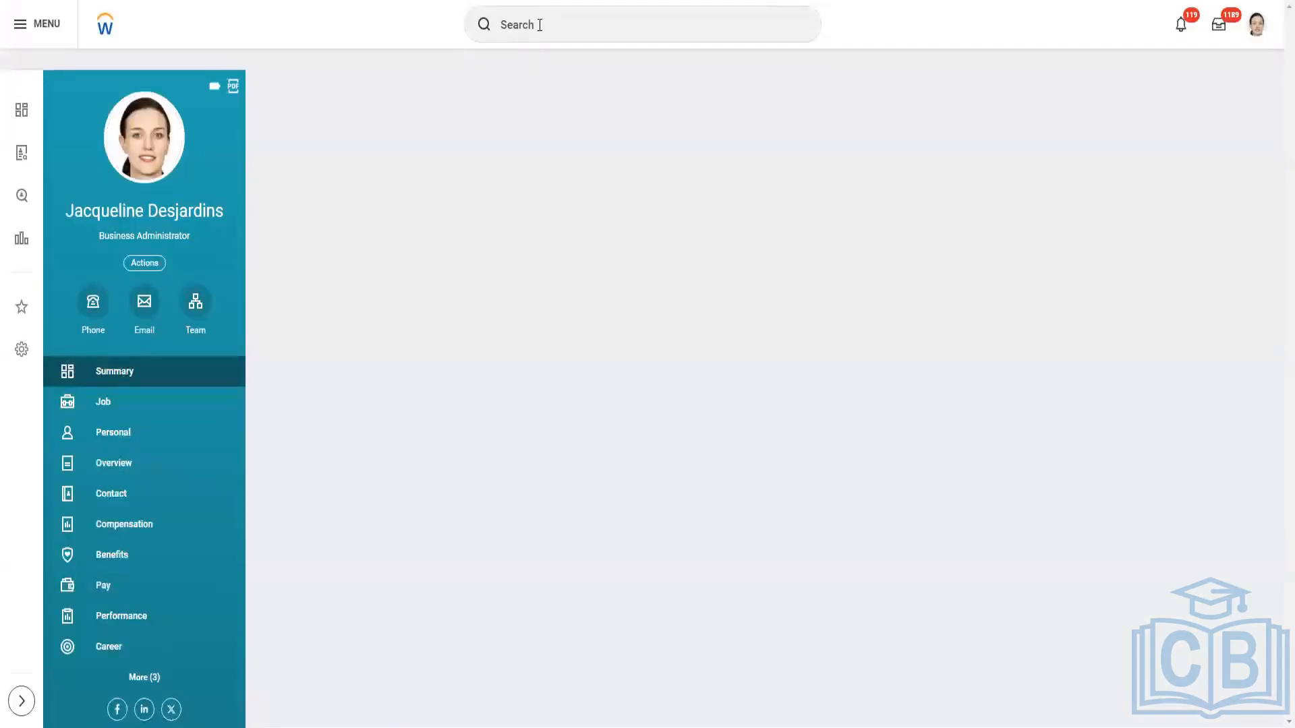
{"action": "left_click", "coordinate": [540, 25]}
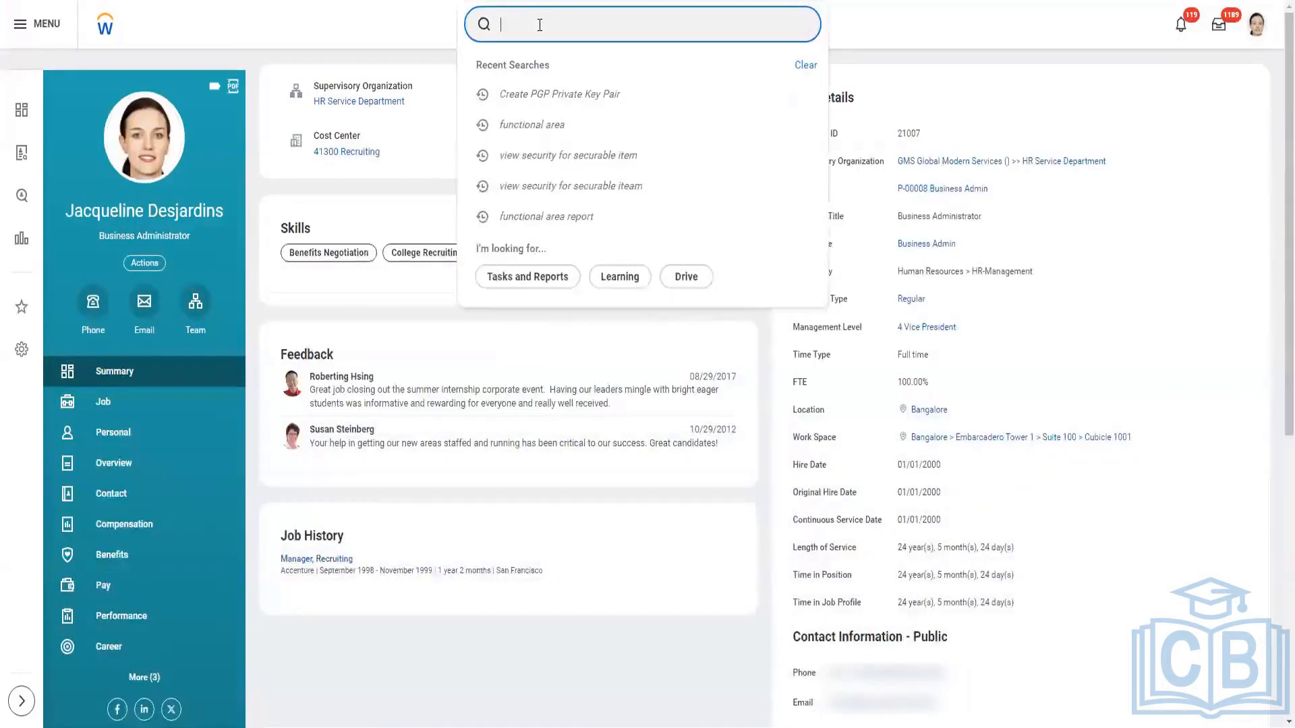
{"action": "type", "text": "create pgp"}
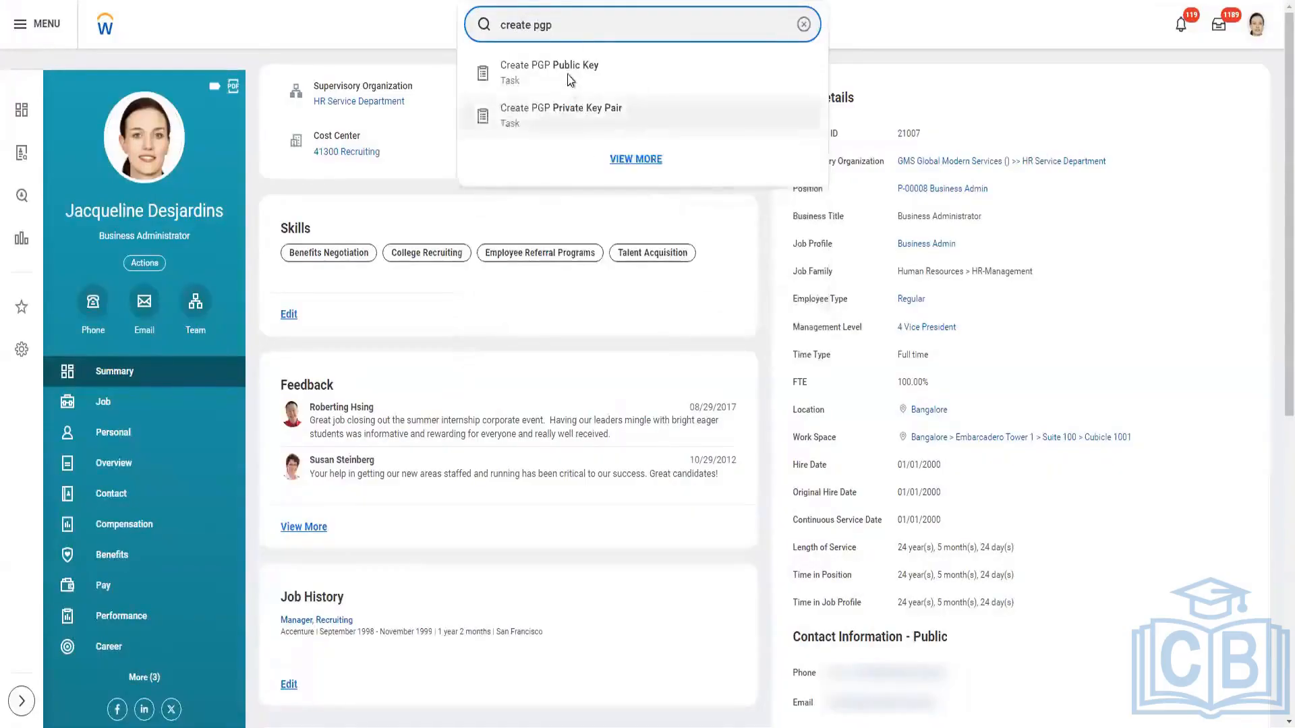
{"action": "left_click", "coordinate": [566, 72]}
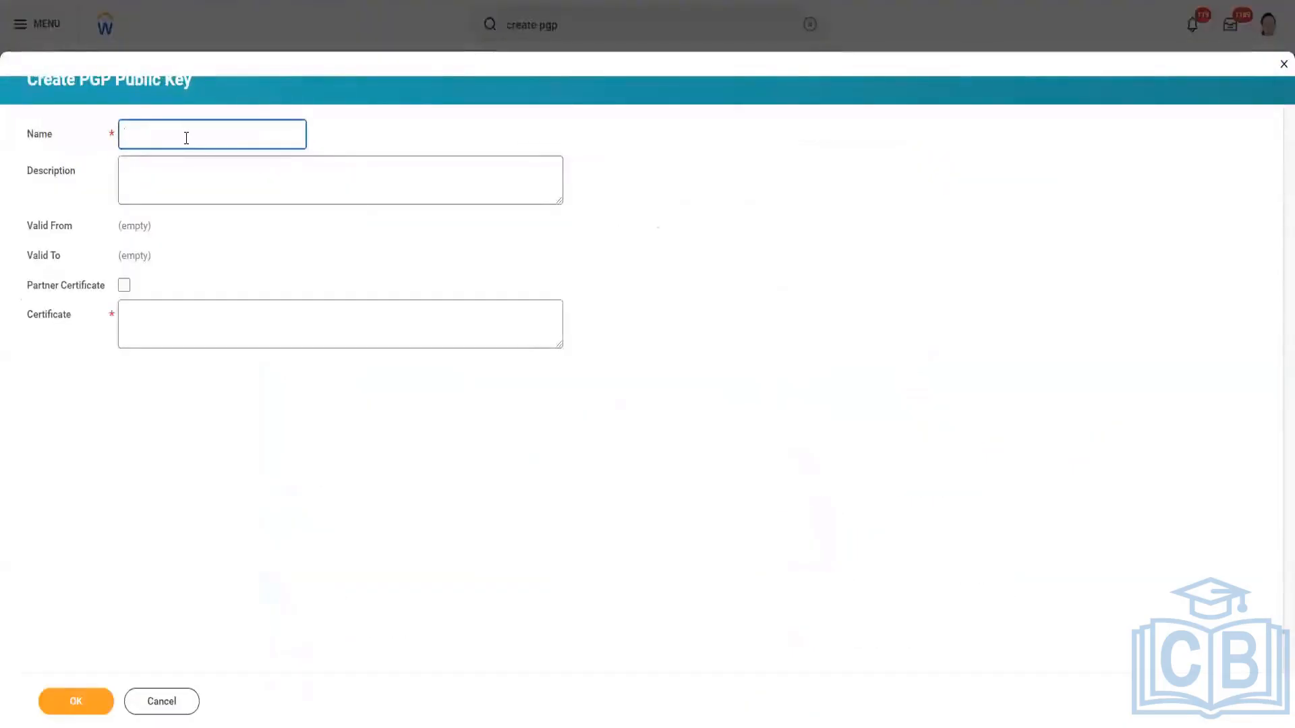
Name the new PGP public key "PGP_Test_Public Key 1".
{"action": "type", "text": "PGP_Test_Public Key 1"}
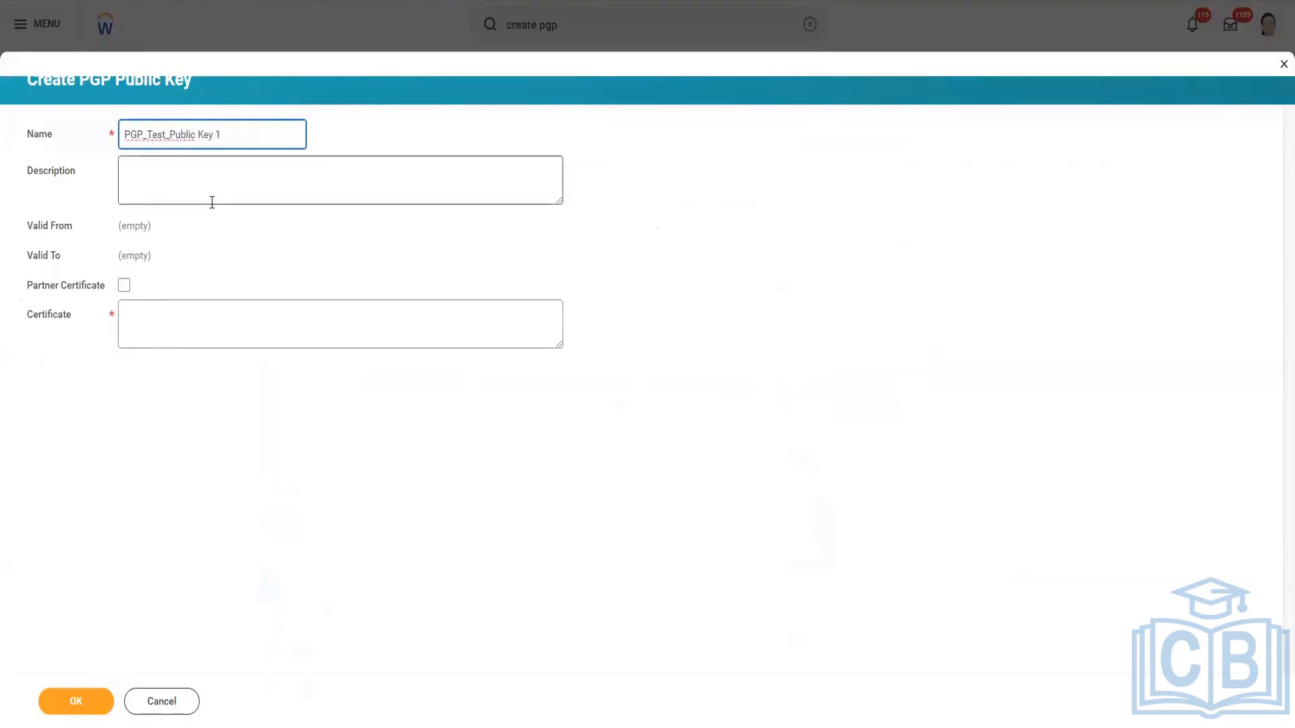
Paste the copied public key block into the key's certificate content.
{"action": "left_click", "coordinate": [152, 311]}
{"action": "key", "text": "ctrl+v"}
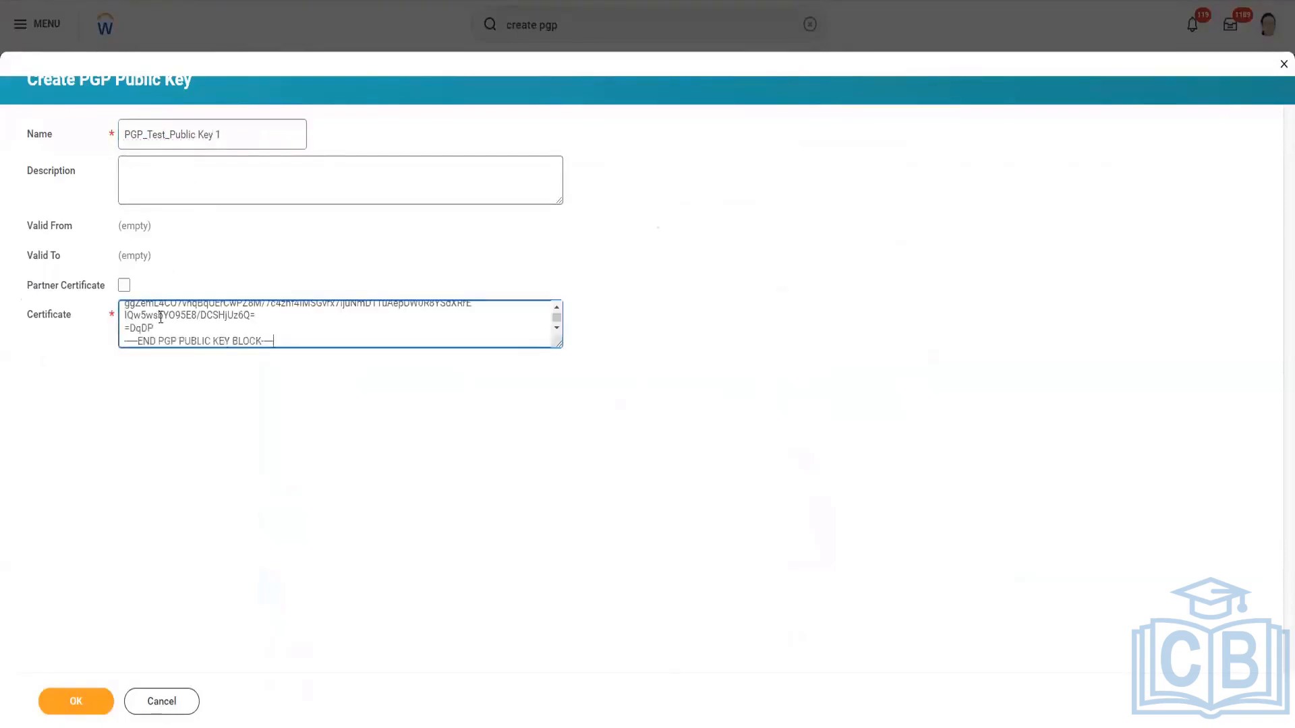
{"action": "left_click", "coordinate": [207, 483]}
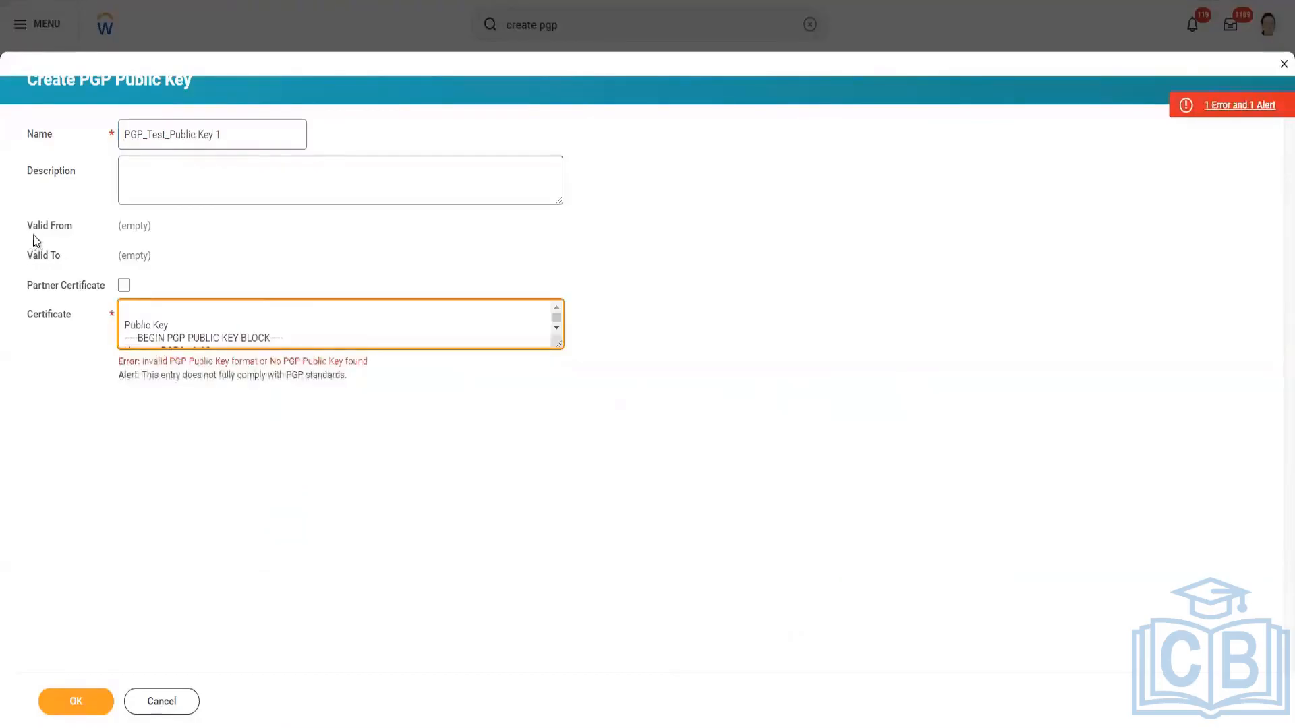
Delete the stray "Public Key" label above the BEGIN PGP PUBLIC KEY BLOCK line in the certificate text.
{"action": "scroll", "coordinate": [301, 341], "scroll_direction": "down", "scroll_amount": 3}
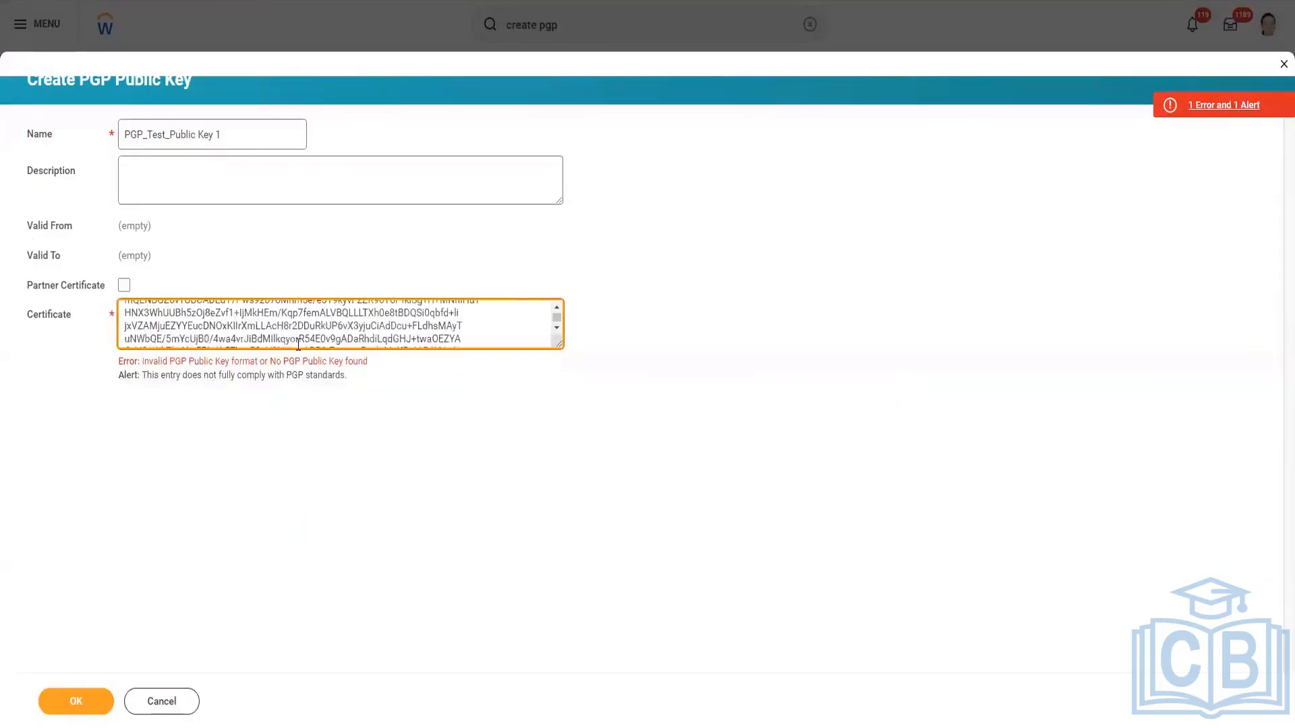
{"action": "scroll", "coordinate": [290, 337], "scroll_direction": "up", "scroll_amount": 3}
{"action": "left_click_drag", "start_coordinate": [197, 323], "coordinate": [79, 273]}
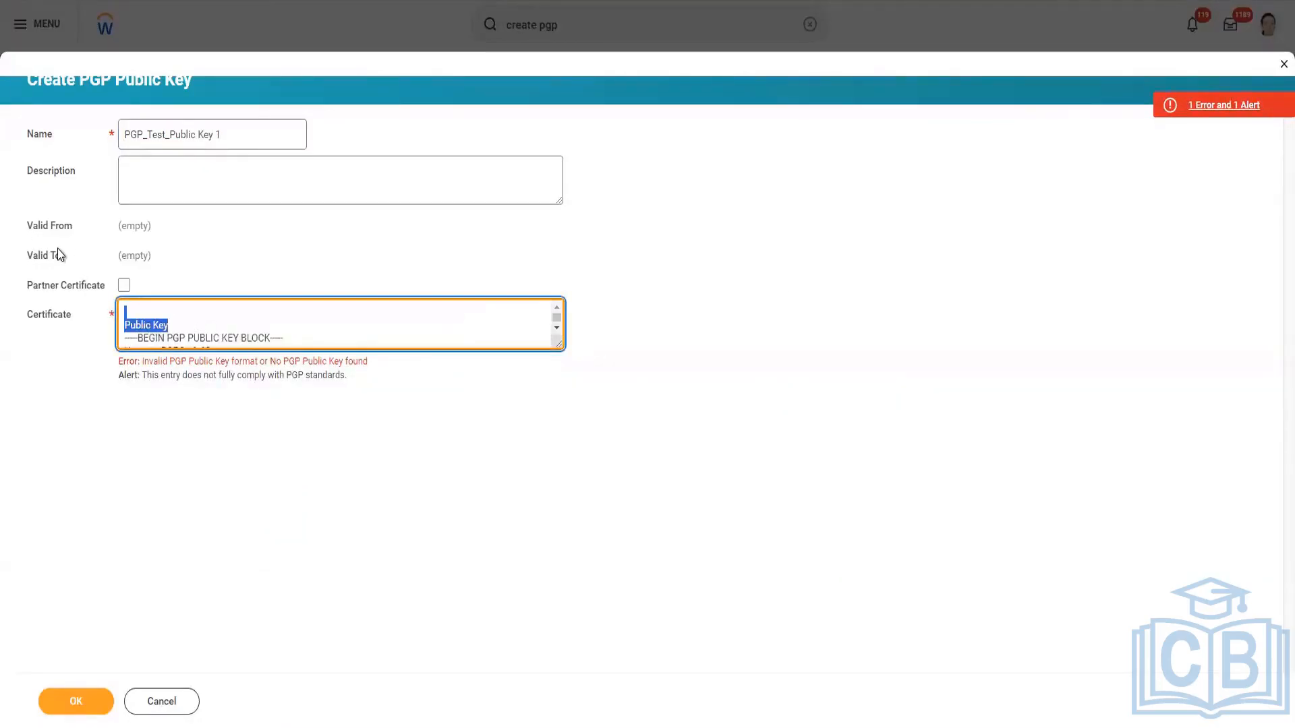
{"action": "key", "text": "BackSpace"}
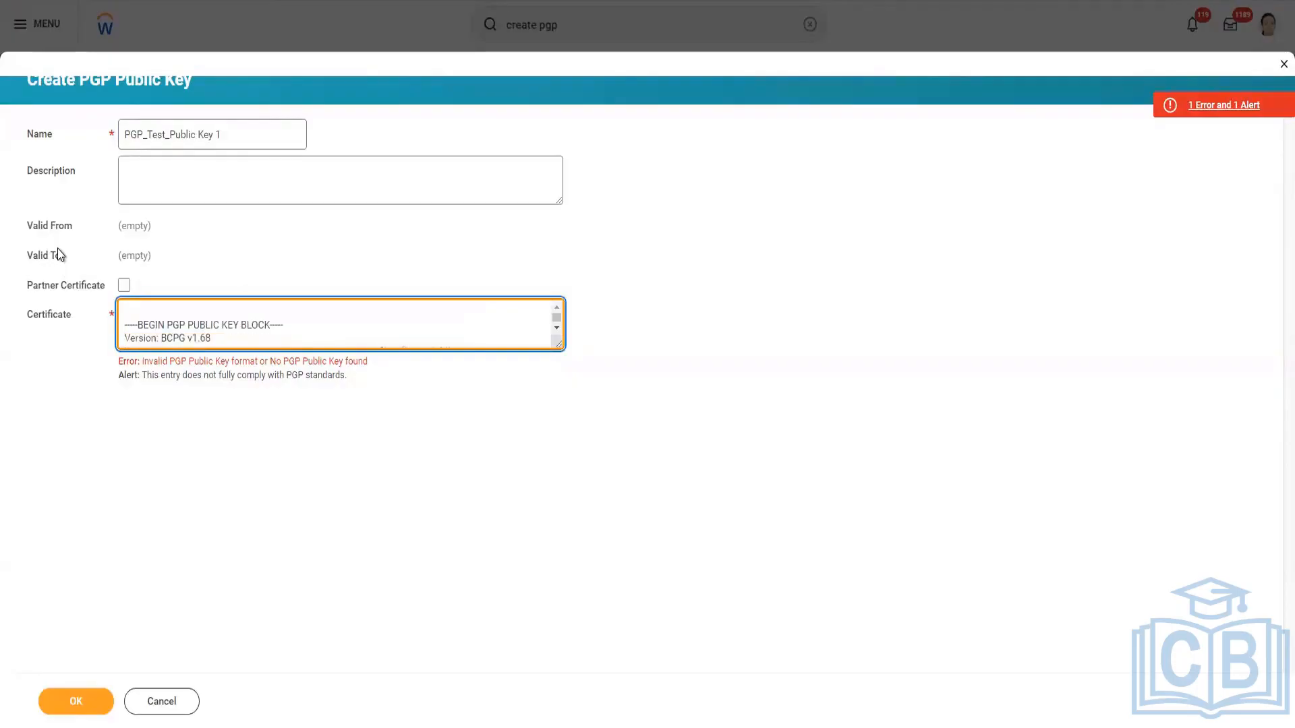
Rename the PGP public key to "PGP_Test_Public_Key1" and submit the task to create it.
{"action": "left_click", "coordinate": [260, 503]}
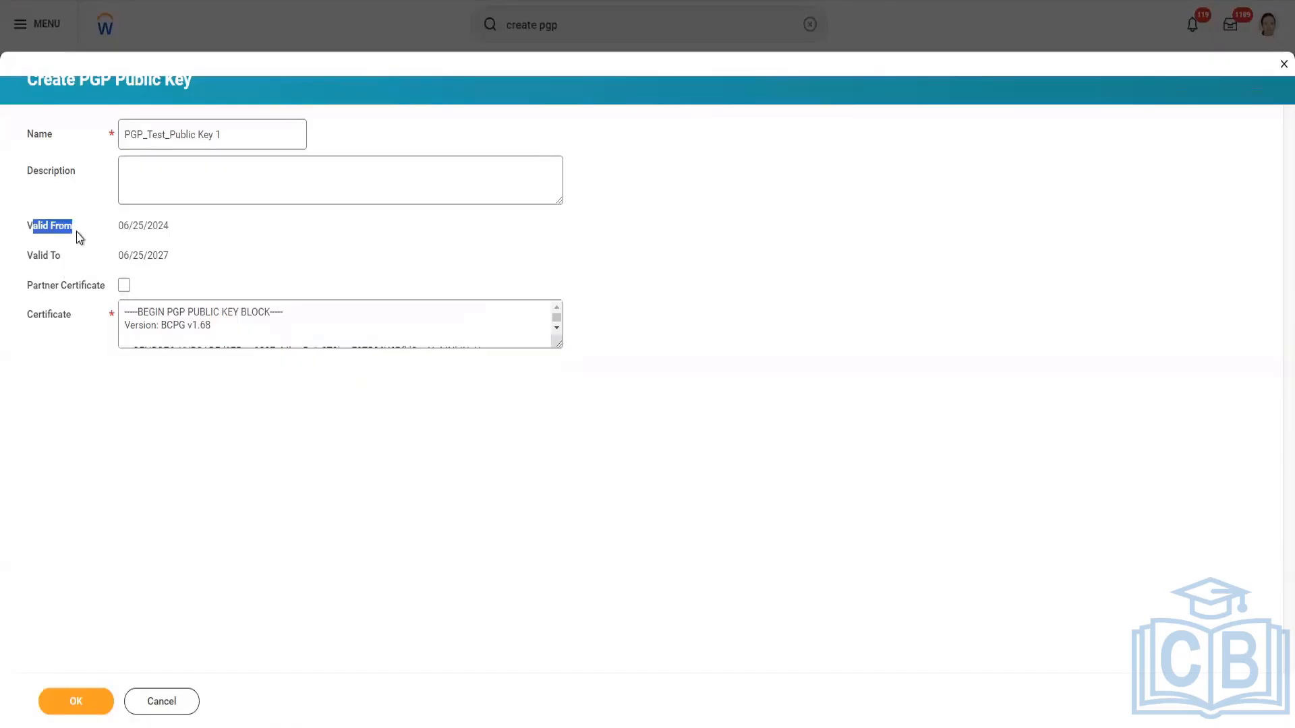
{"action": "left_click_drag", "start_coordinate": [32, 256], "coordinate": [165, 260]}
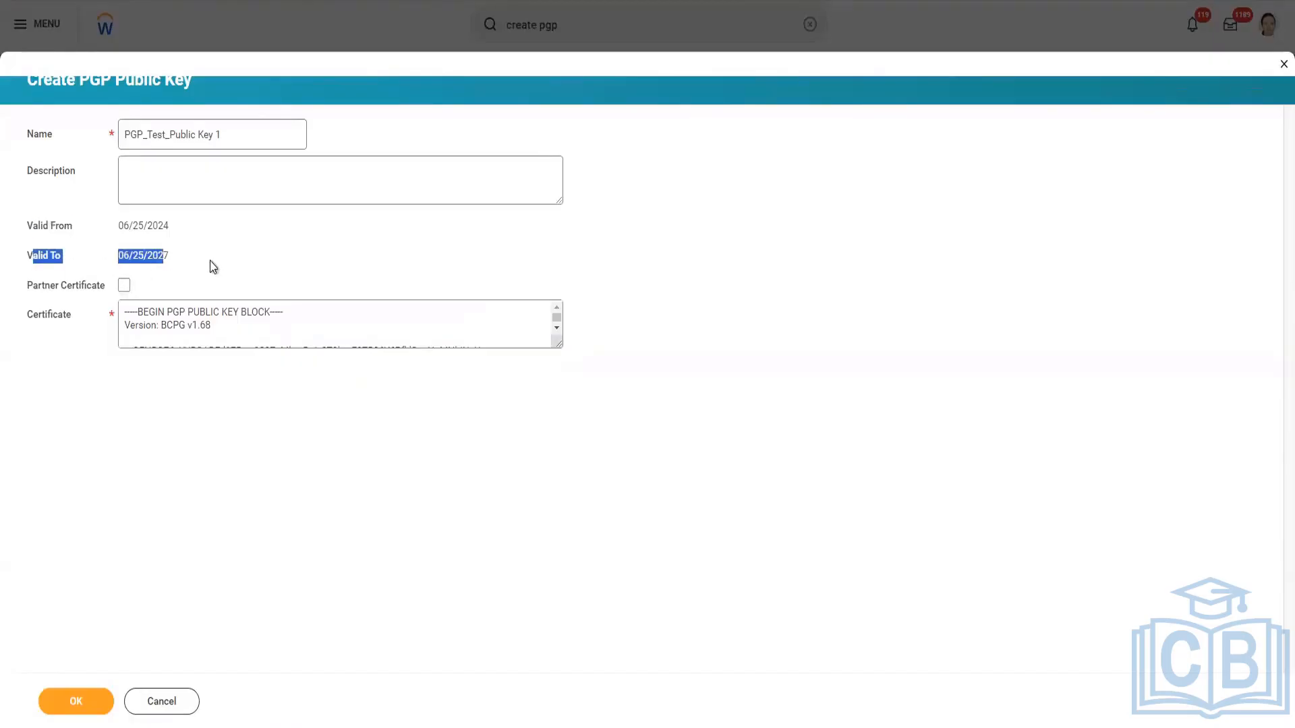
{"action": "left_click", "coordinate": [203, 134]}
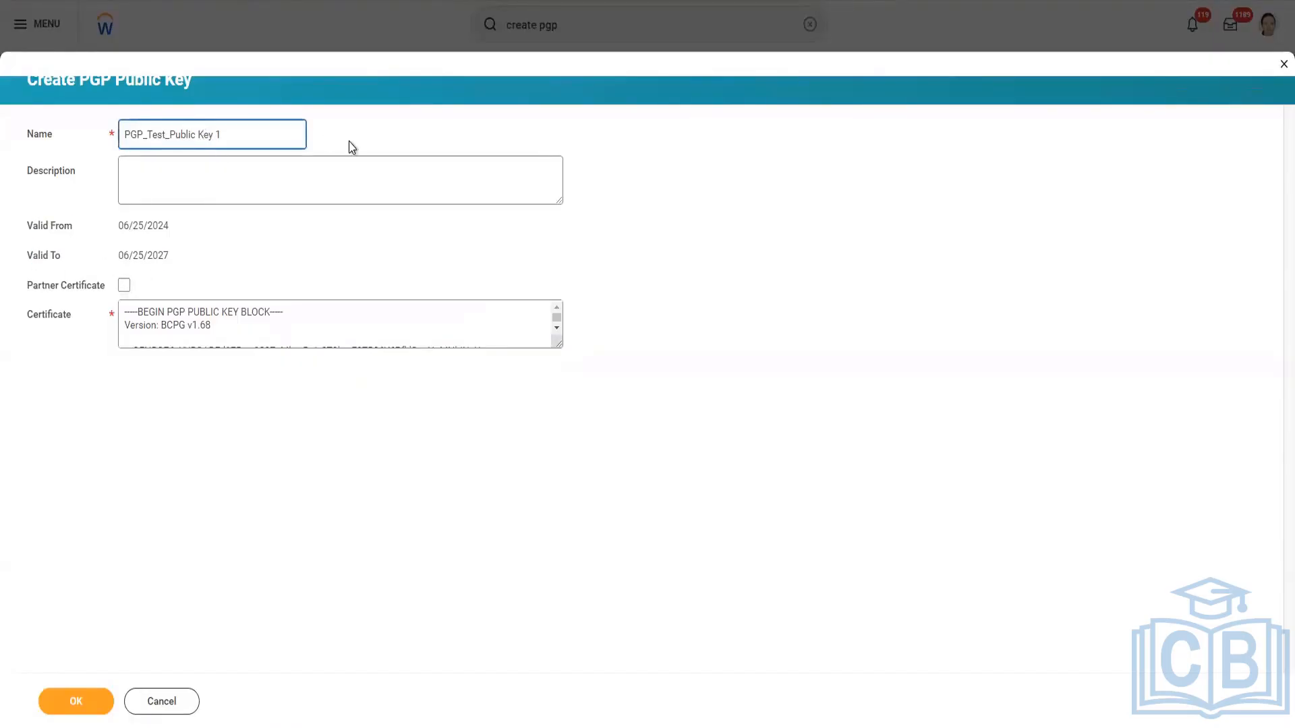
{"action": "key", "text": "BackSpace"}
{"action": "key", "text": "BackSpace"}
{"action": "type", "text": "1"}
{"action": "key", "text": "BackSpace"}
{"action": "type", "text": "_"}
{"action": "left_click", "coordinate": [87, 706]}
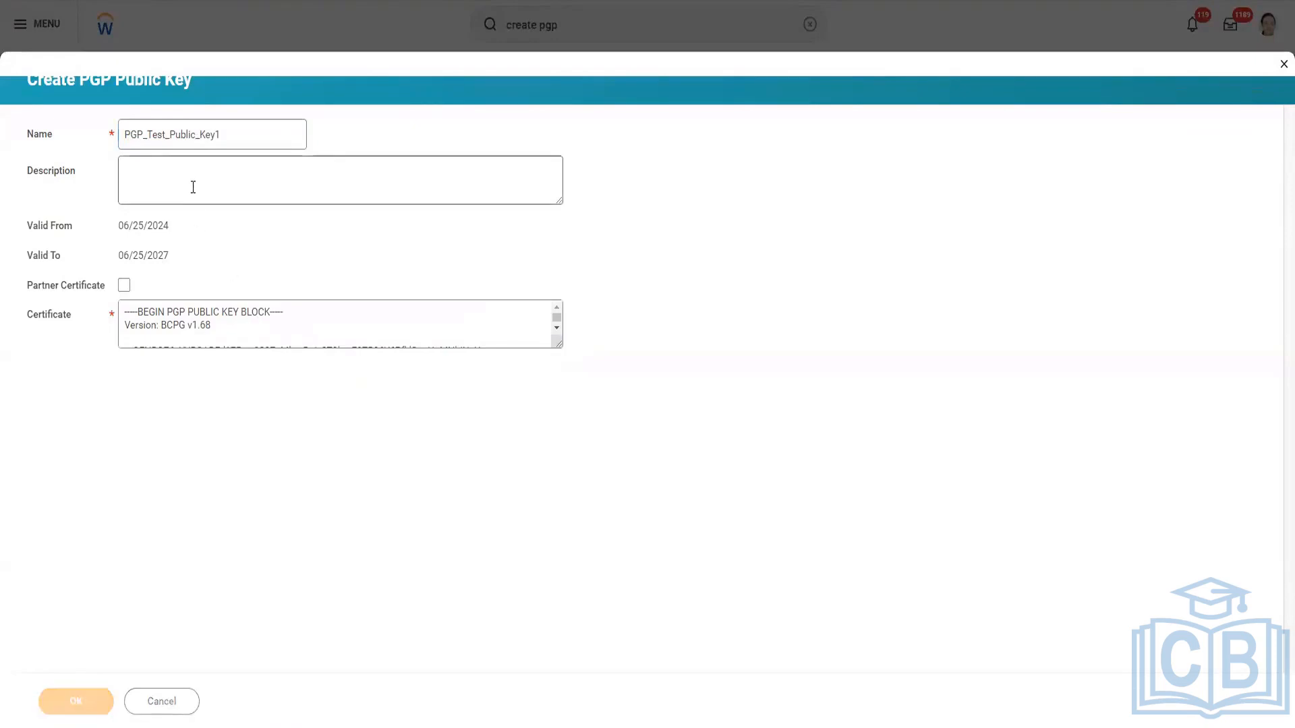
Examine the created public key's full certificate block and its Valid From and Valid To dates.
{"action": "scroll", "coordinate": [241, 424], "scroll_direction": "down", "scroll_amount": 2}
{"action": "scroll", "coordinate": [241, 425], "scroll_direction": "up", "scroll_amount": 2}
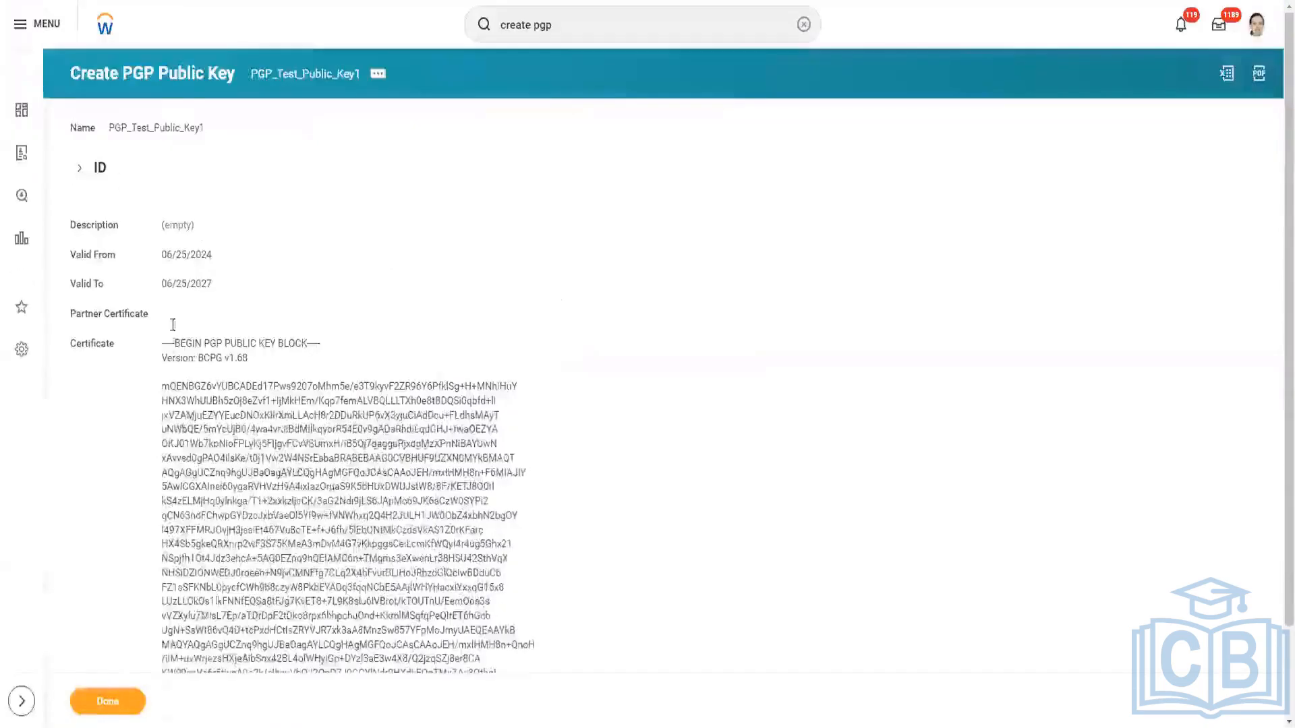
{"action": "left_click_drag", "start_coordinate": [162, 343], "coordinate": [376, 682]}
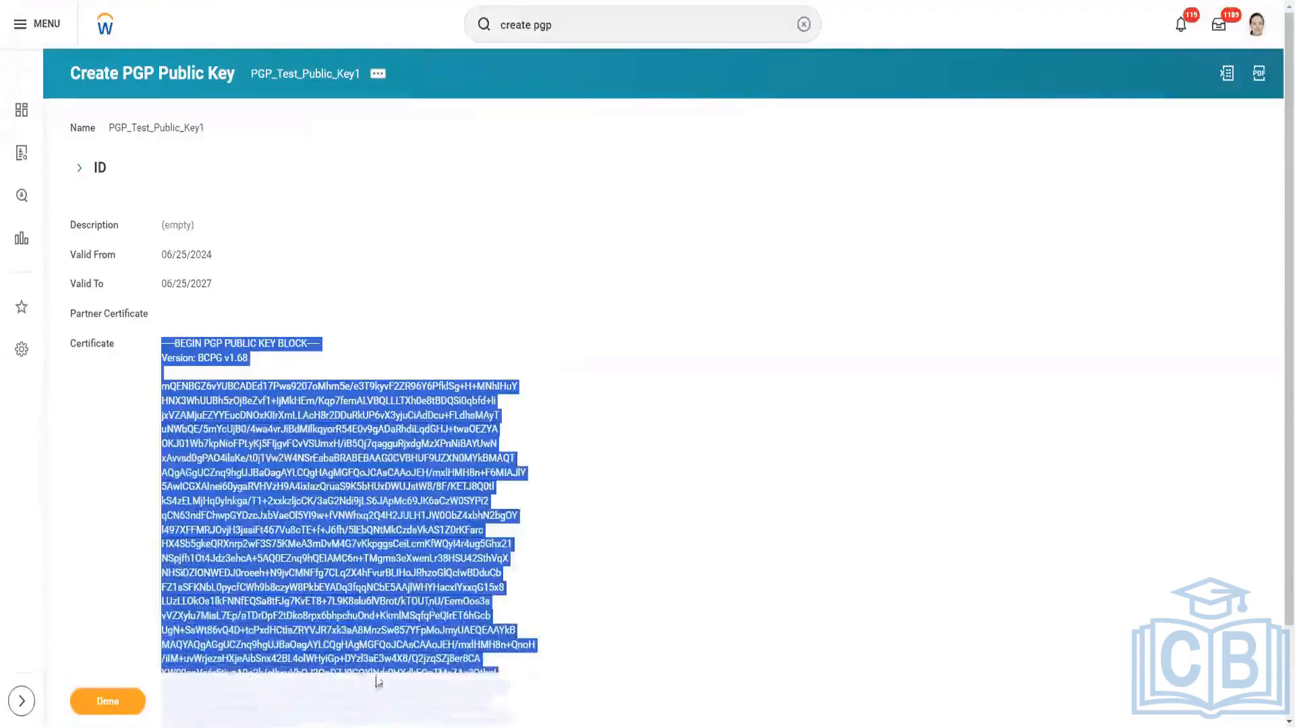
{"action": "scroll", "coordinate": [492, 495], "scroll_direction": "down", "scroll_amount": 2}
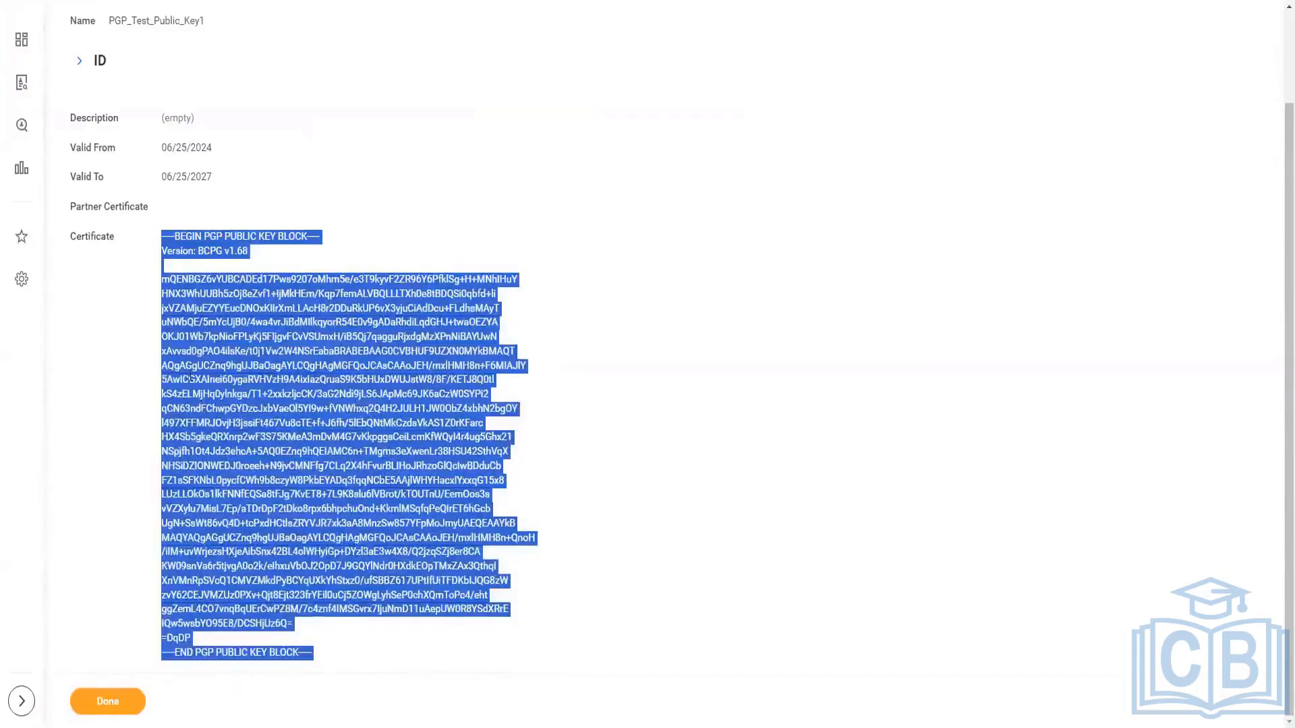
{"action": "left_click", "coordinate": [161, 243]}
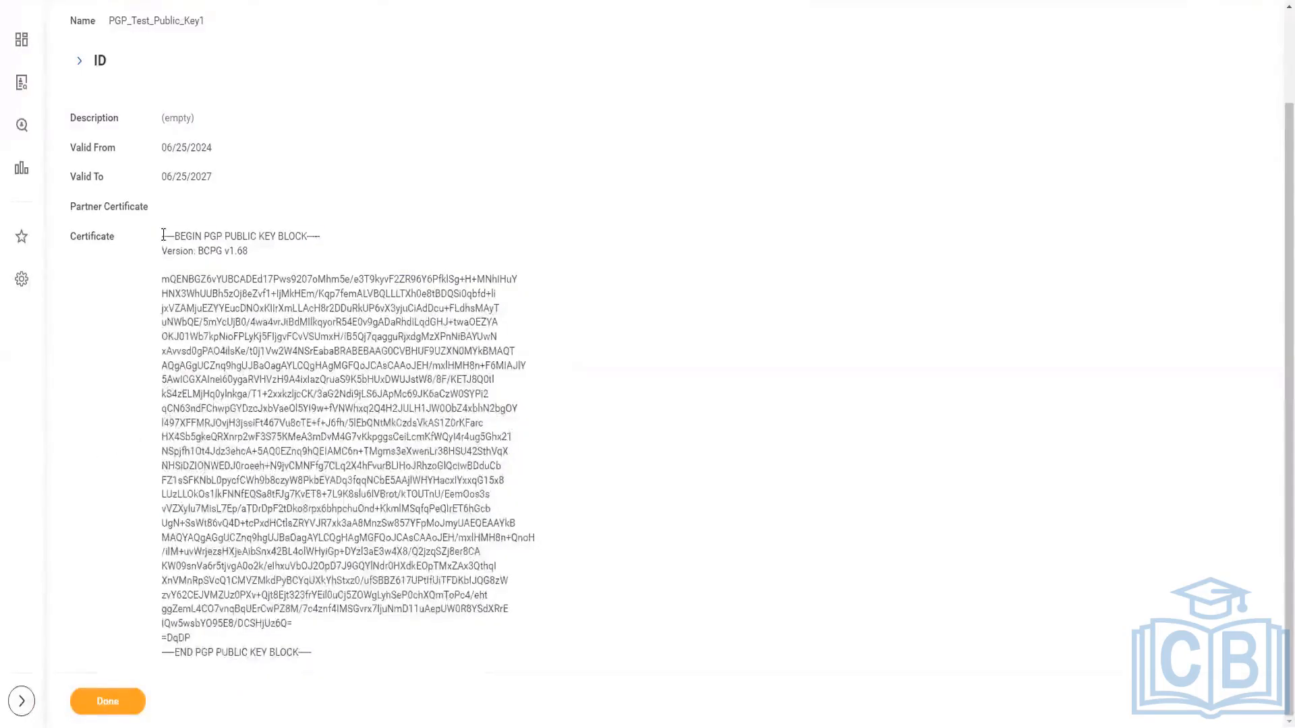
{"action": "left_click_drag", "start_coordinate": [161, 244], "coordinate": [197, 639]}
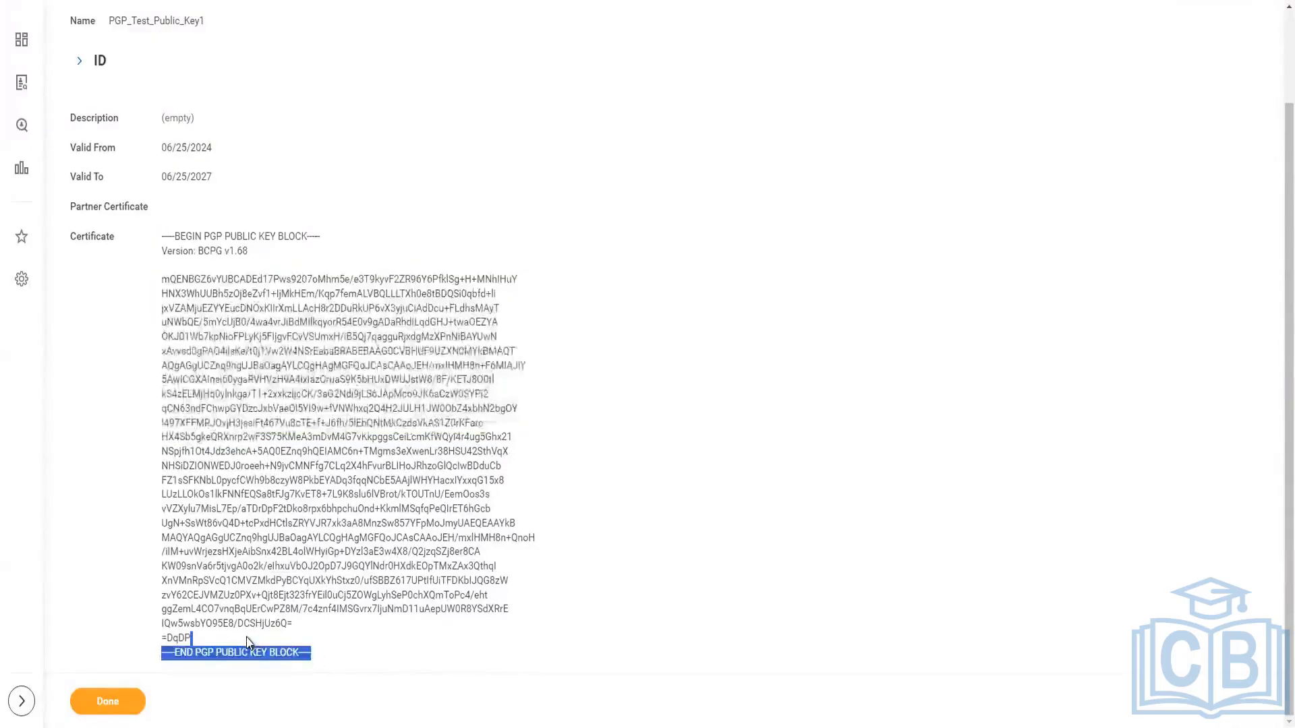
{"action": "scroll", "coordinate": [434, 519], "scroll_direction": "up", "scroll_amount": 2}
{"action": "scroll", "coordinate": [162, 392], "scroll_direction": "down", "scroll_amount": 2}
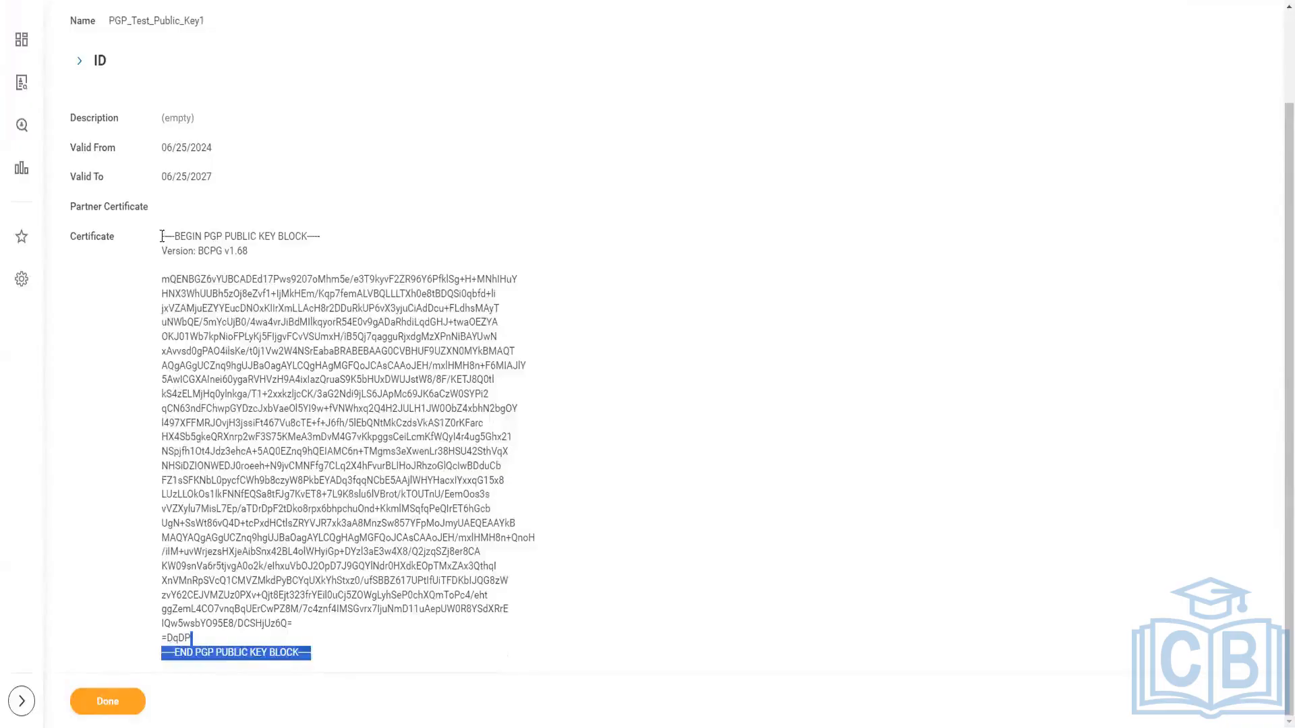
{"action": "triple_click", "coordinate": [96, 151]}
{"action": "left_click_drag", "start_coordinate": [70, 116], "coordinate": [230, 174]}
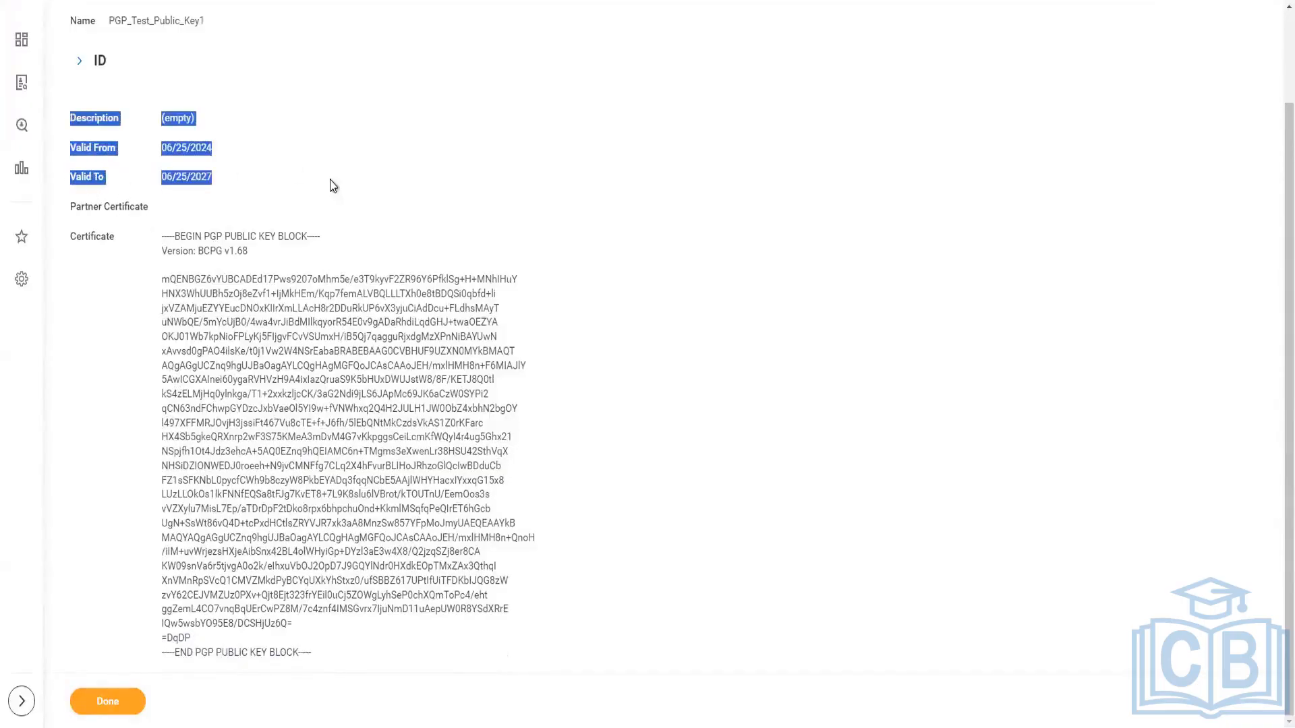
{"action": "scroll", "coordinate": [354, 309], "scroll_direction": "up", "scroll_amount": 2}
{"action": "left_click", "coordinate": [223, 293]}
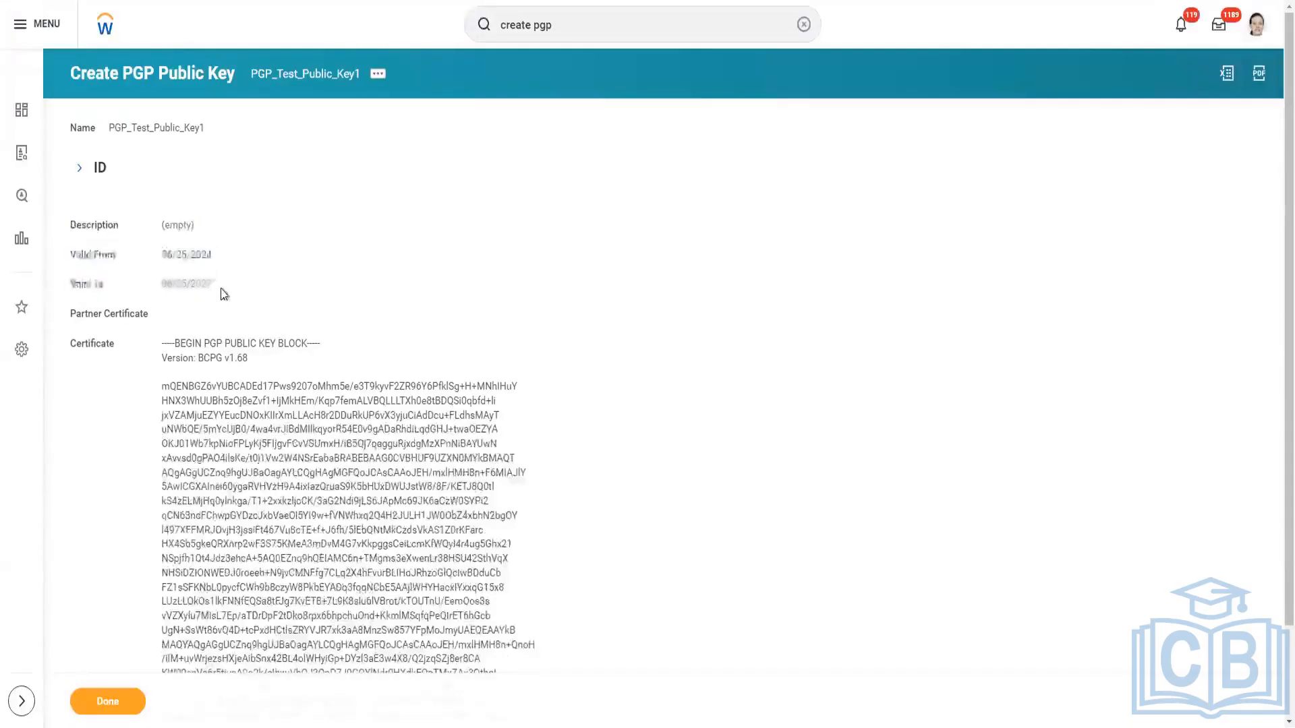
{"action": "left_click_drag", "start_coordinate": [221, 289], "coordinate": [62, 277]}
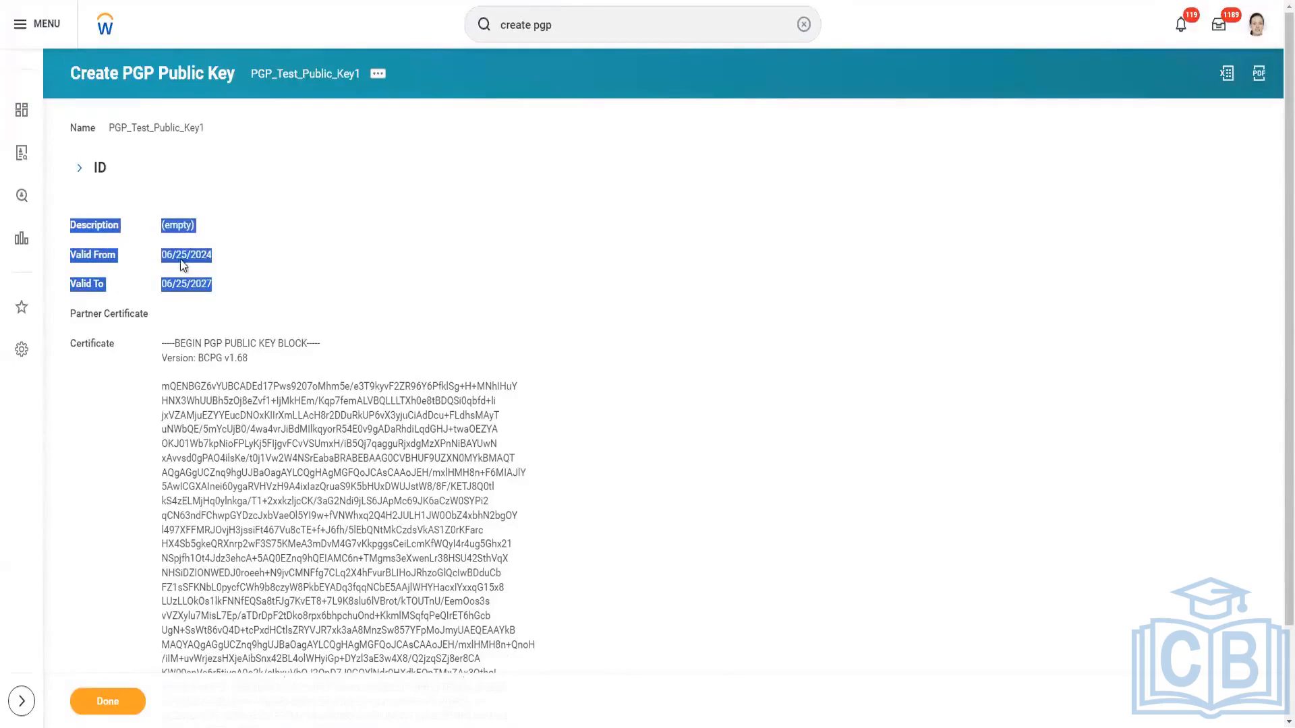
{"action": "scroll", "coordinate": [275, 393], "scroll_direction": "down", "scroll_amount": 1}
{"action": "left_click", "coordinate": [163, 311]}
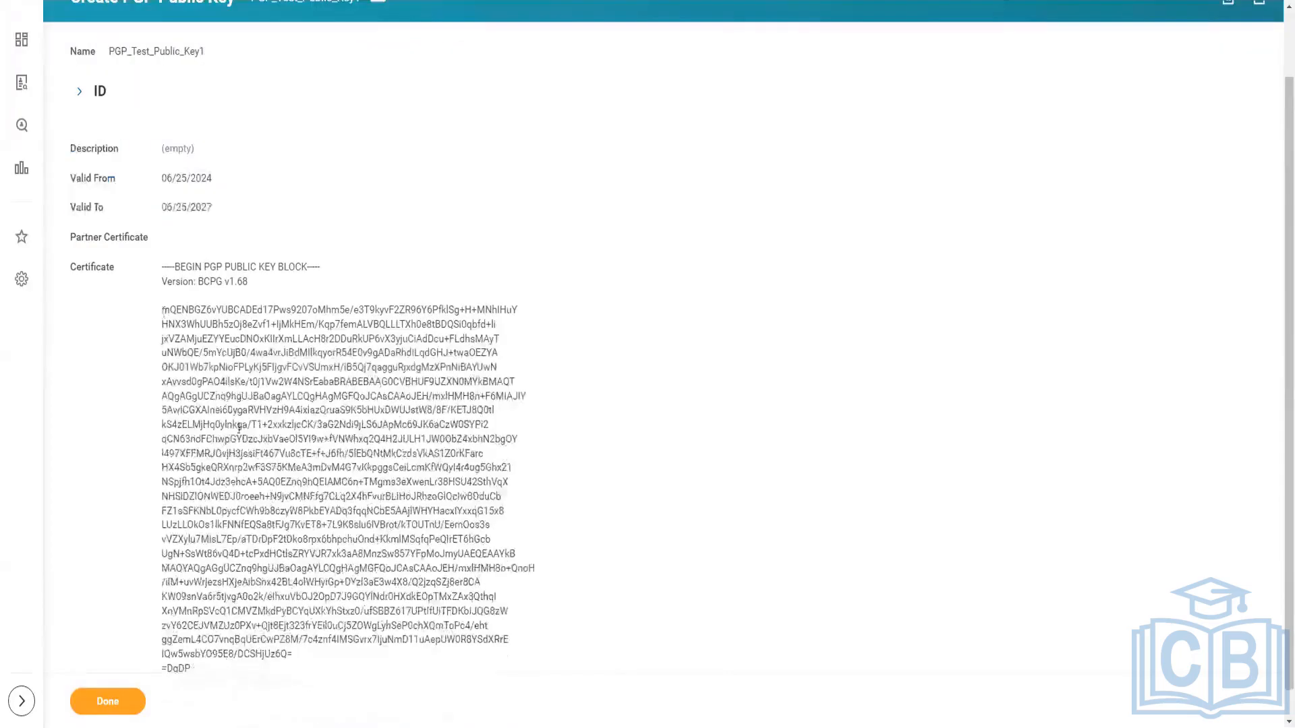
{"action": "left_click_drag", "start_coordinate": [239, 427], "coordinate": [369, 637]}
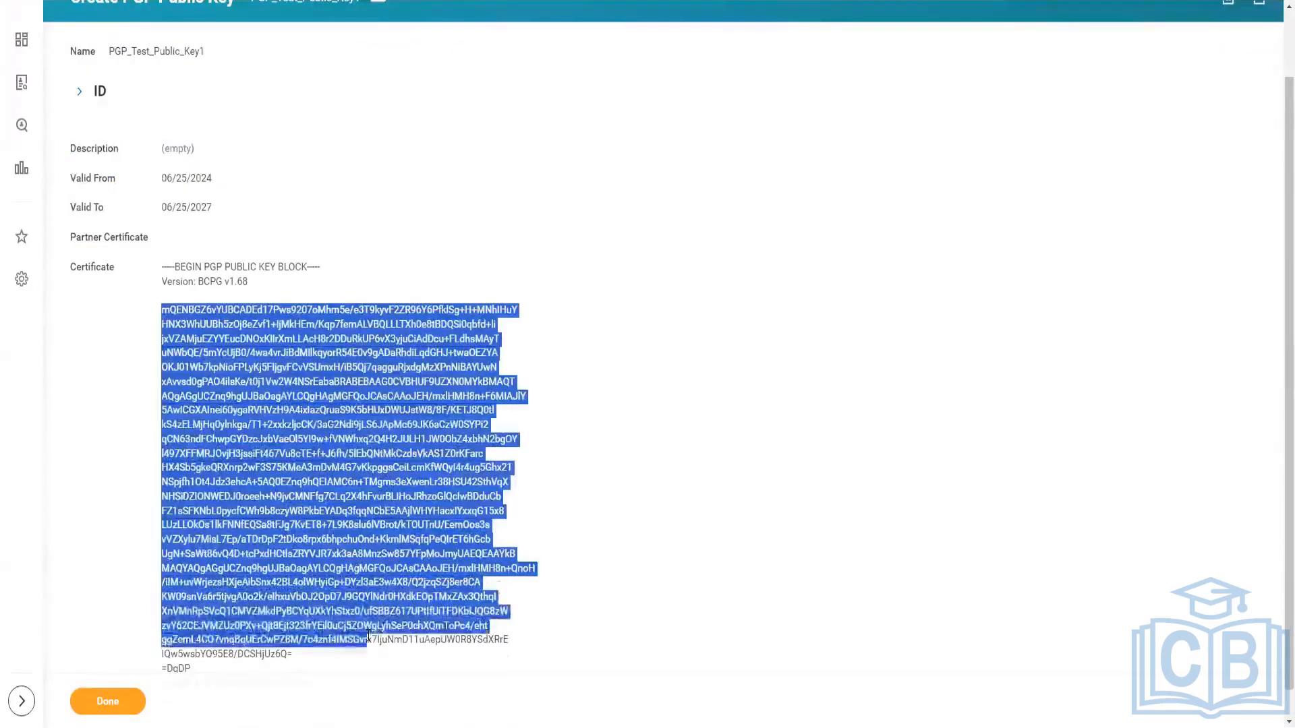
{"action": "scroll", "coordinate": [362, 630], "scroll_direction": "up", "scroll_amount": 1}
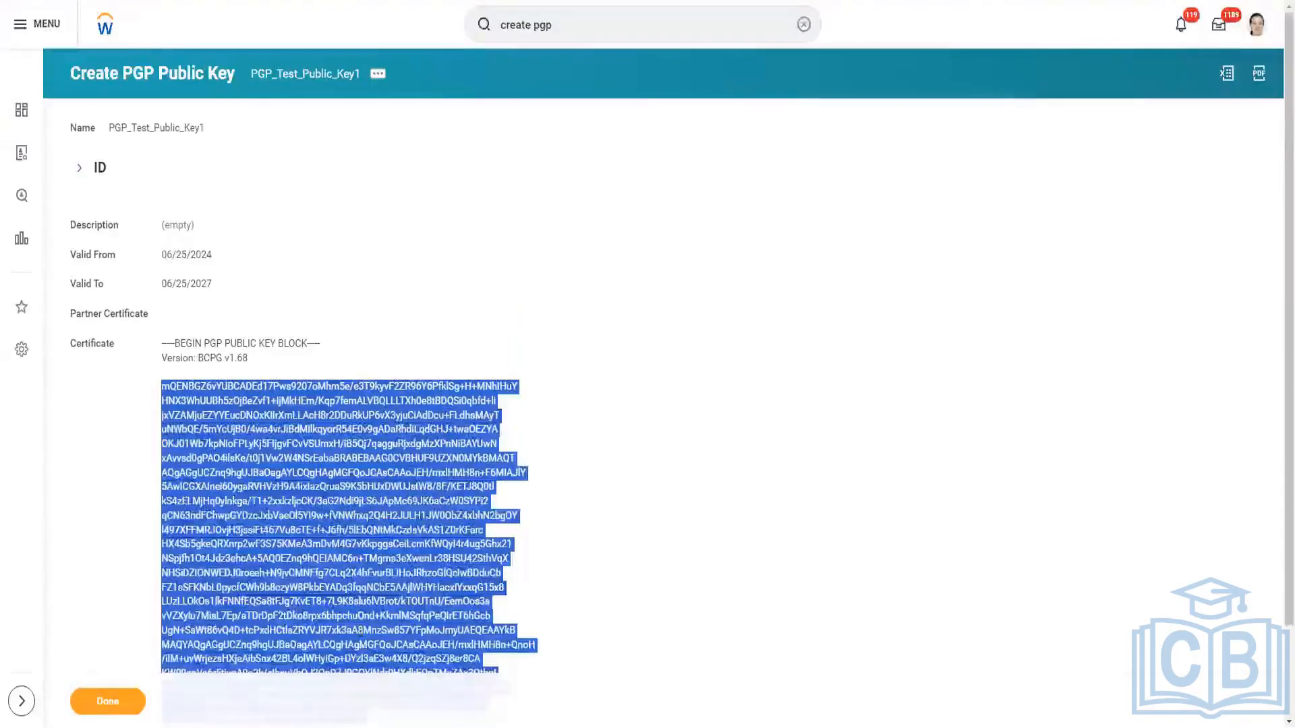
{"action": "left_click_drag", "start_coordinate": [161, 254], "coordinate": [213, 298]}
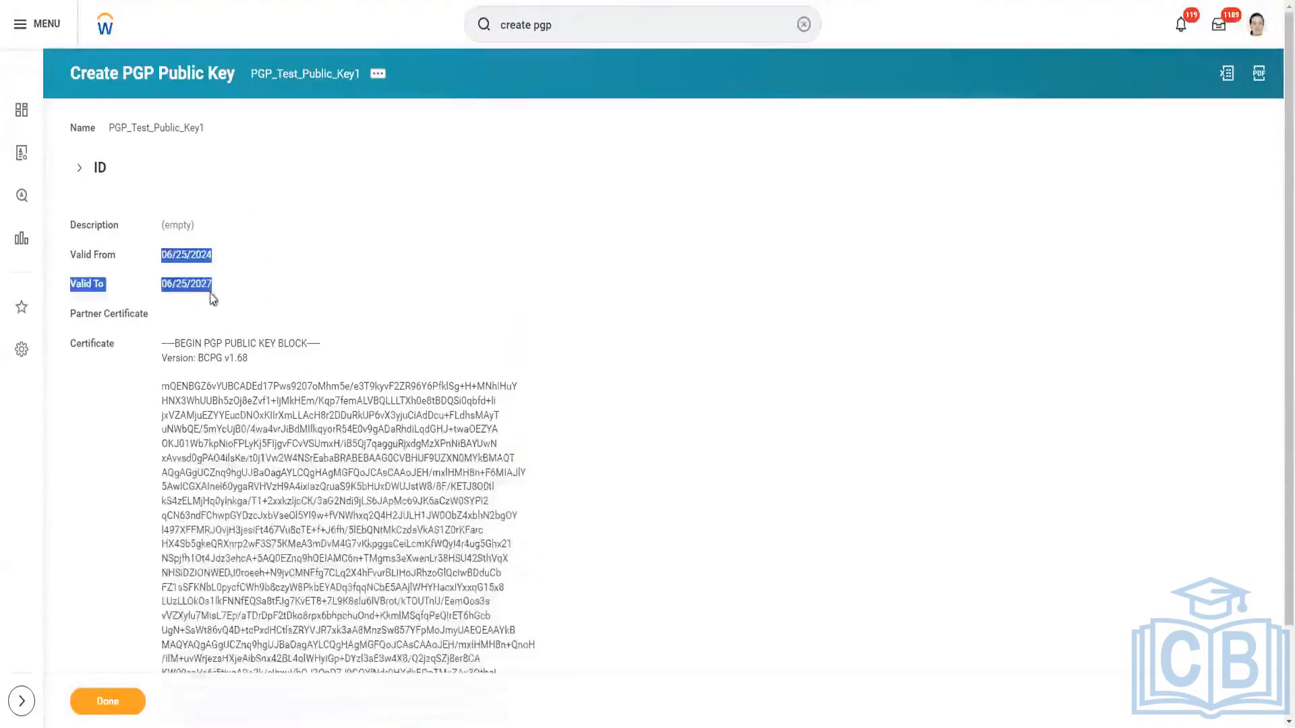
Copy the new public key's name, then search for "Intsys:eib" and open the eib integration system.
{"action": "right_click", "coordinate": [308, 85]}
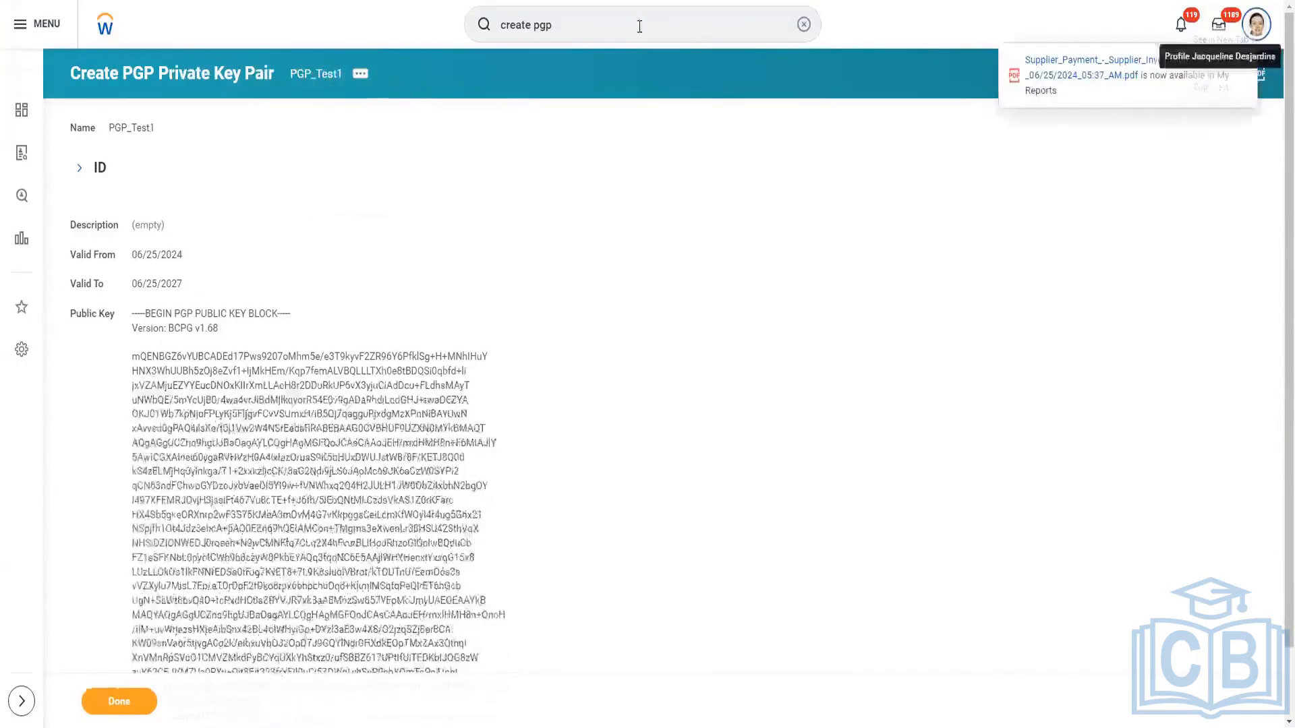
{"action": "left_click", "coordinate": [626, 21]}
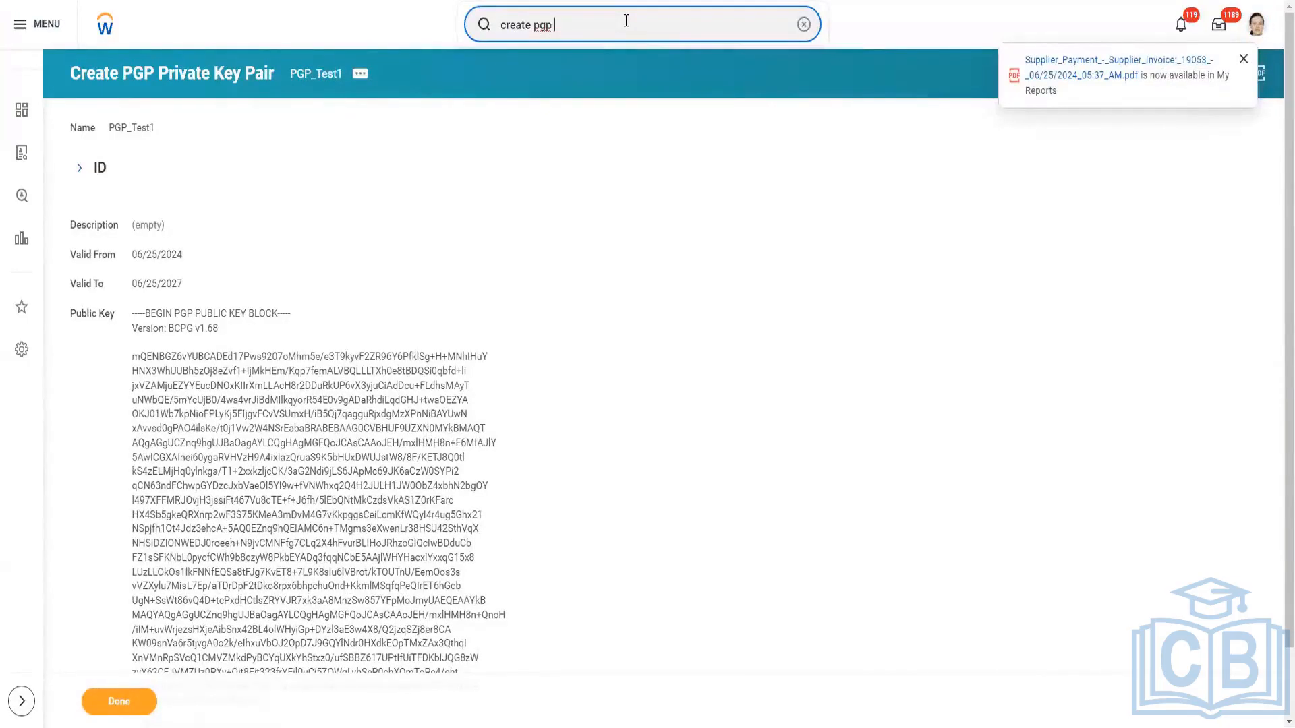
{"action": "triple_click", "coordinate": [626, 21]}
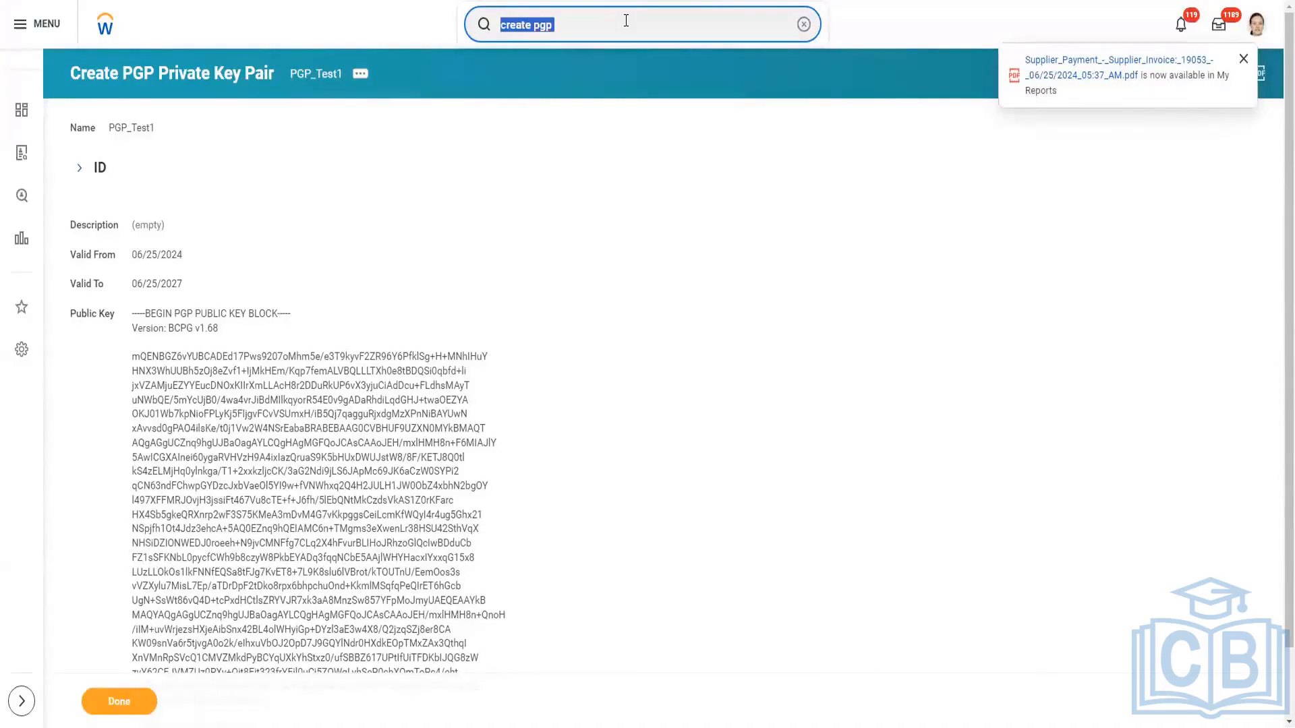
{"action": "type", "text": "Intsys:"}
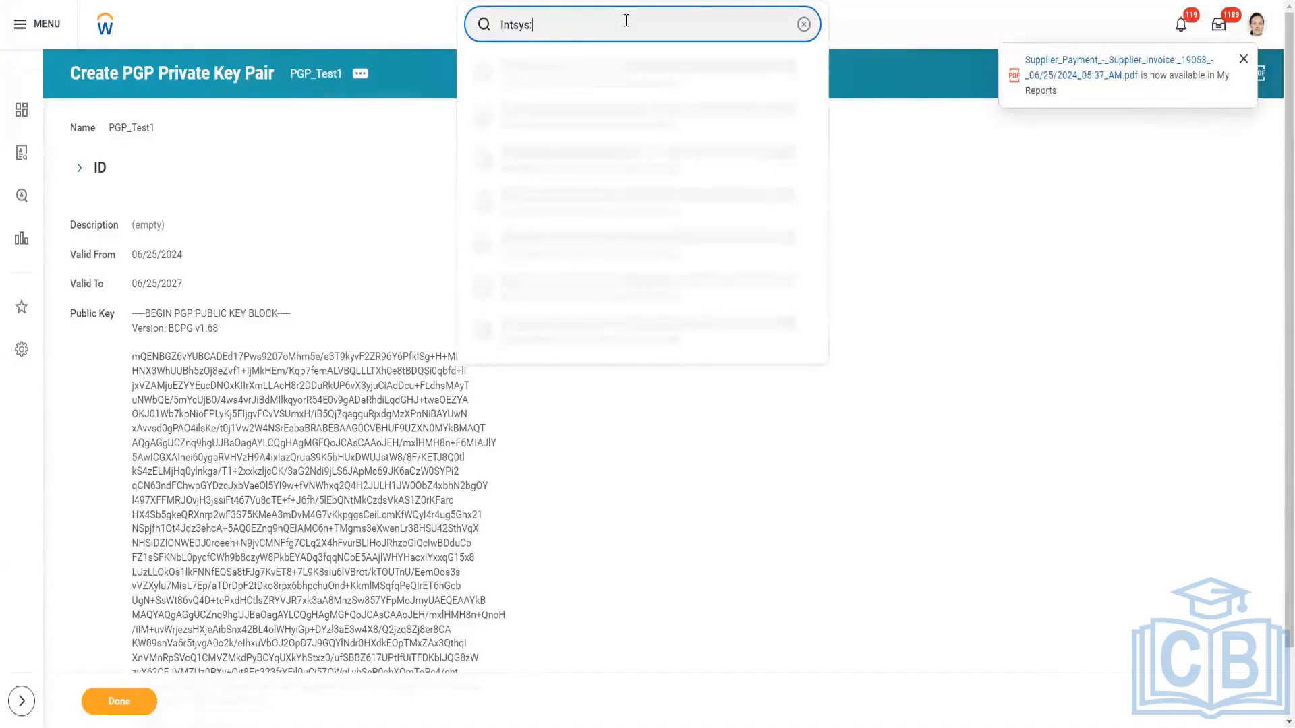
{"action": "type", "text": "eib"}
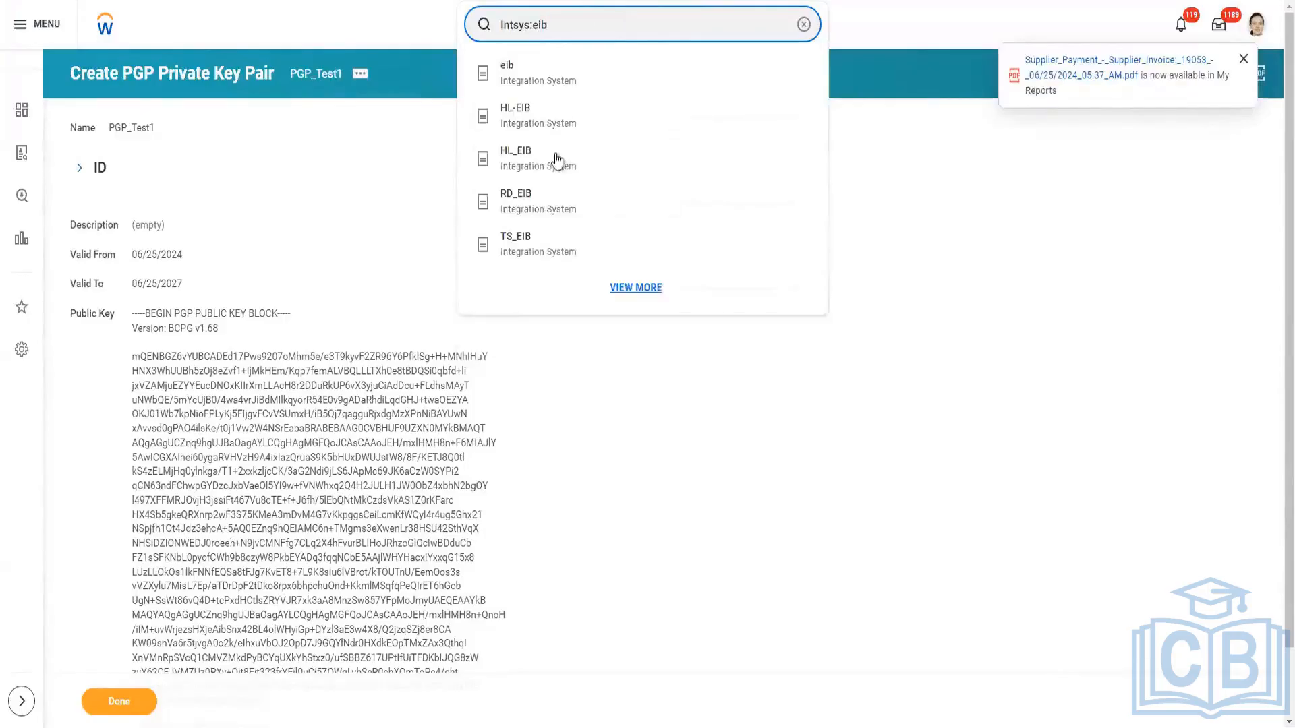
{"action": "left_click", "coordinate": [546, 80]}
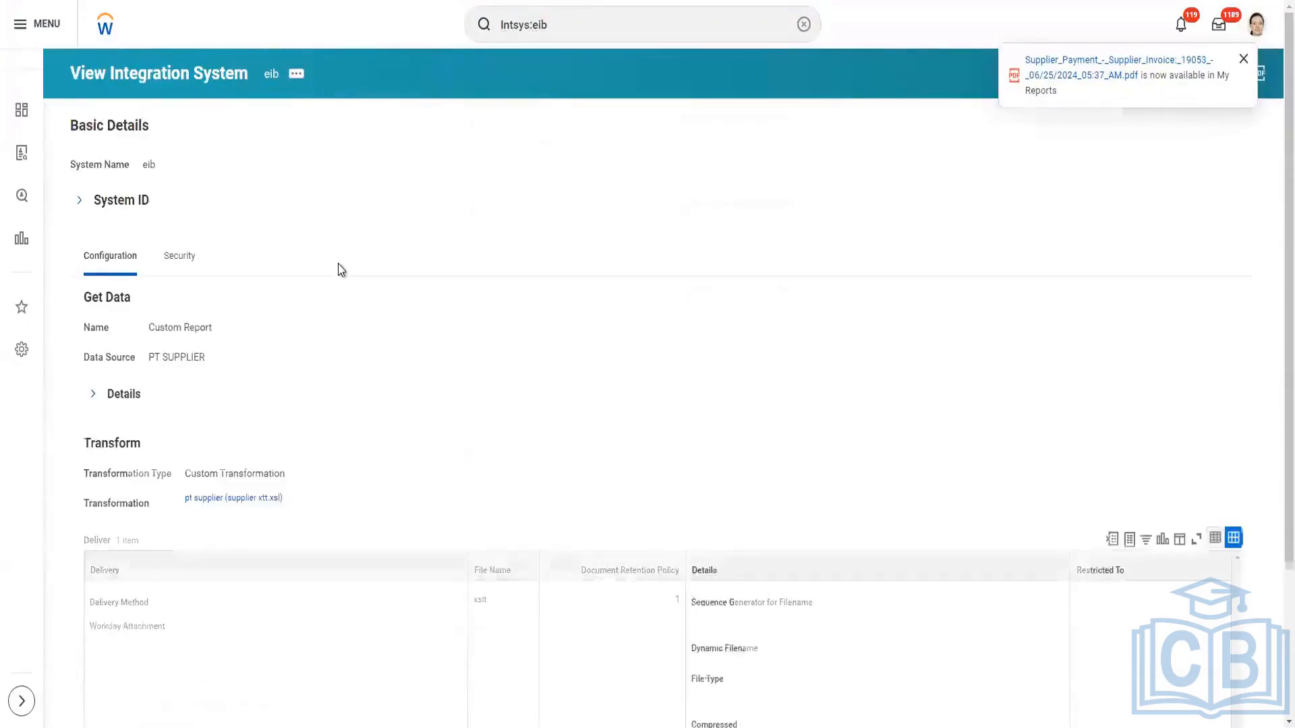
Open the eib integration for editing as an outbound EIB and go to its Deliver stage.
{"action": "scroll", "coordinate": [338, 267], "scroll_direction": "down", "scroll_amount": 3}
{"action": "scroll", "coordinate": [341, 276], "scroll_direction": "up", "scroll_amount": 1}
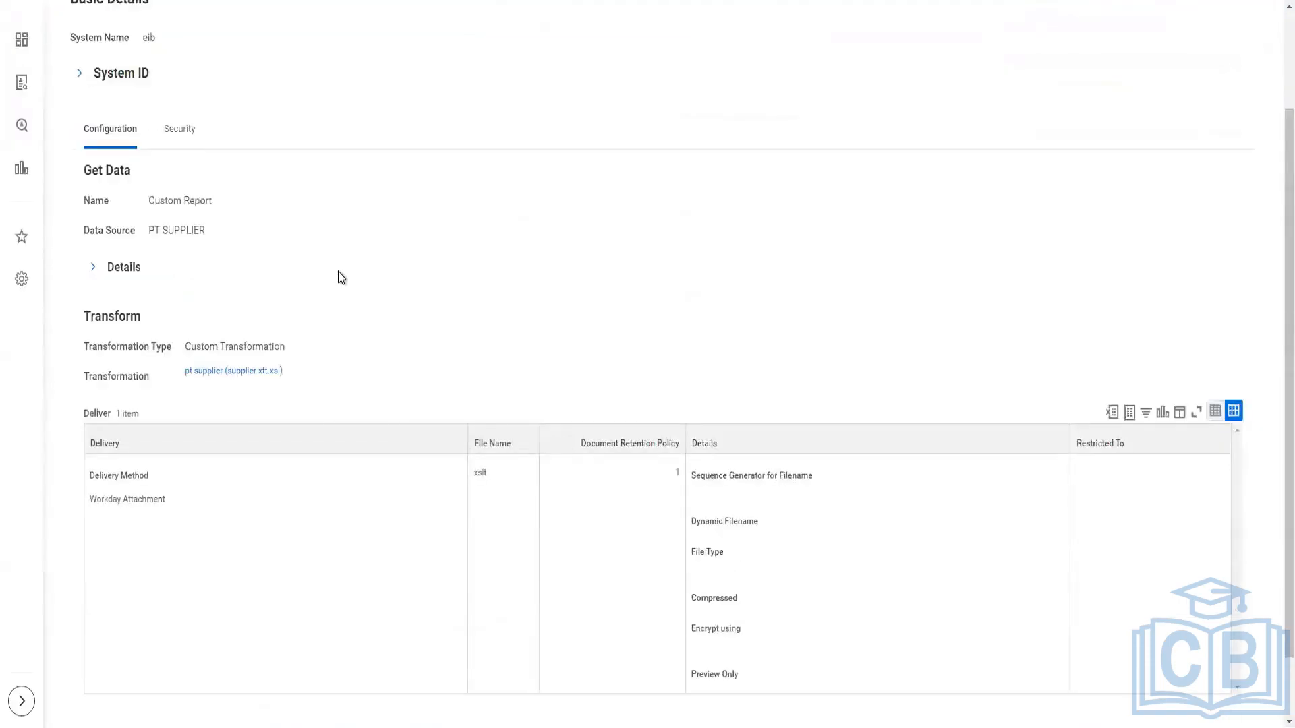
{"action": "scroll", "coordinate": [338, 271], "scroll_direction": "up", "scroll_amount": 2}
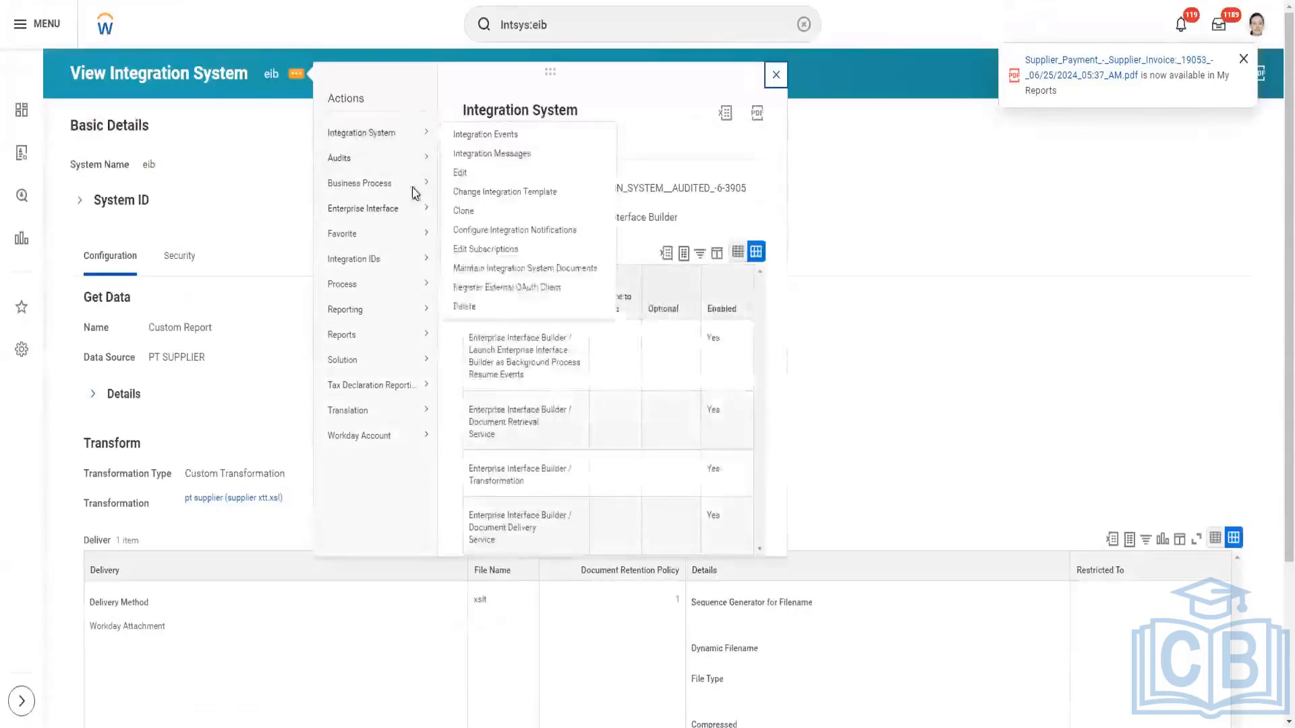
{"action": "mouse_move", "coordinate": [406, 215]}
{"action": "left_click", "coordinate": [457, 213]}
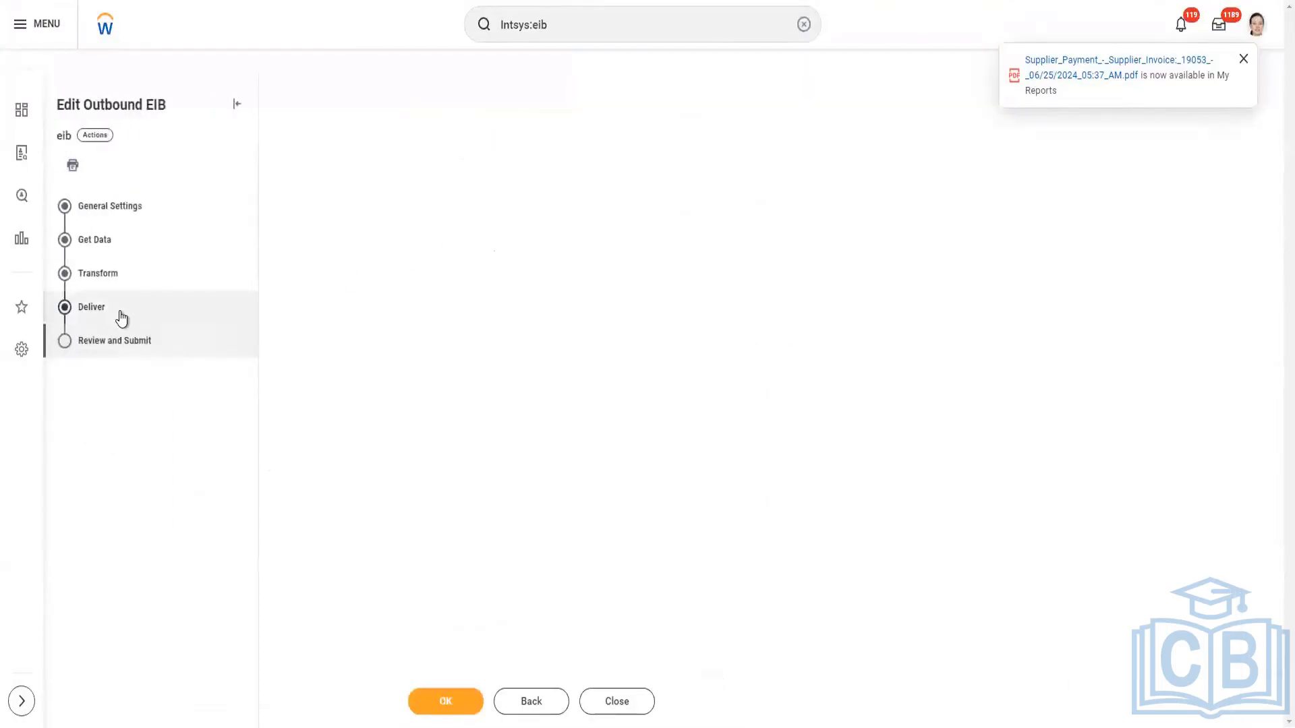
{"action": "left_click", "coordinate": [118, 312]}
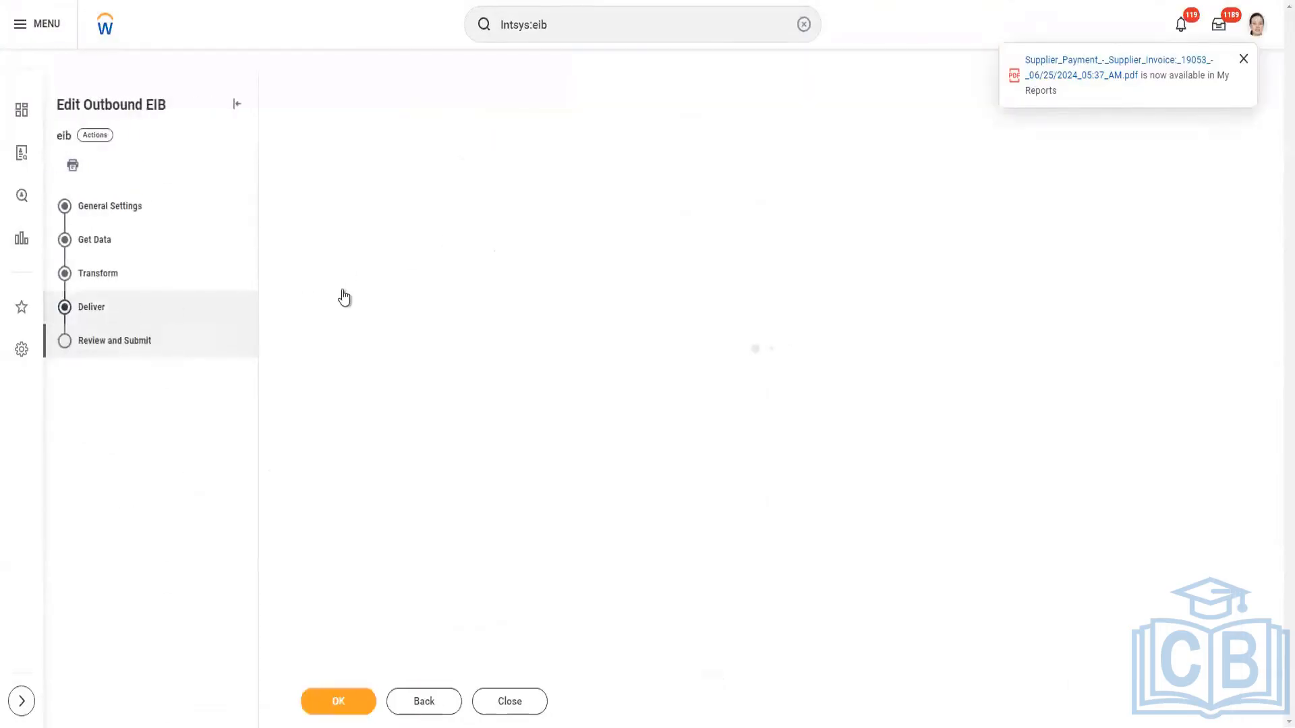
{"action": "left_click", "coordinate": [107, 316]}
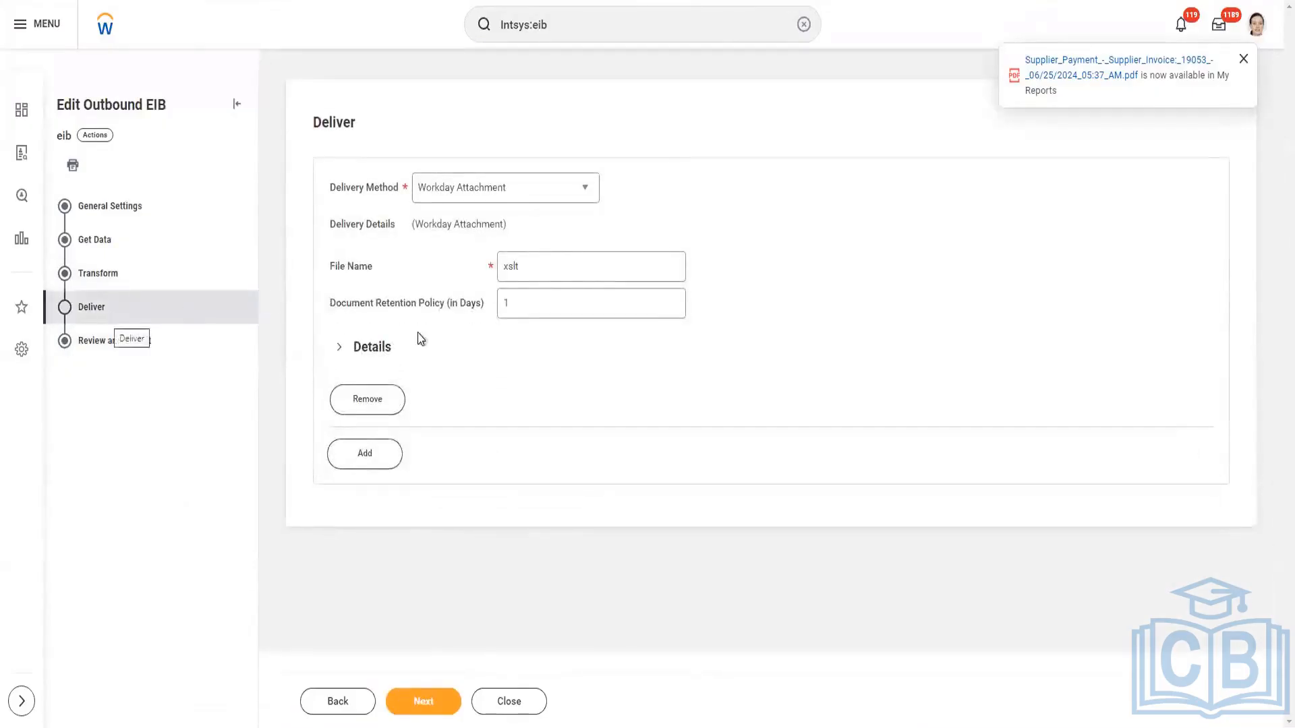
Expand the delivery's Details section and set the delivery method to SFTP.
{"action": "left_click", "coordinate": [341, 349]}
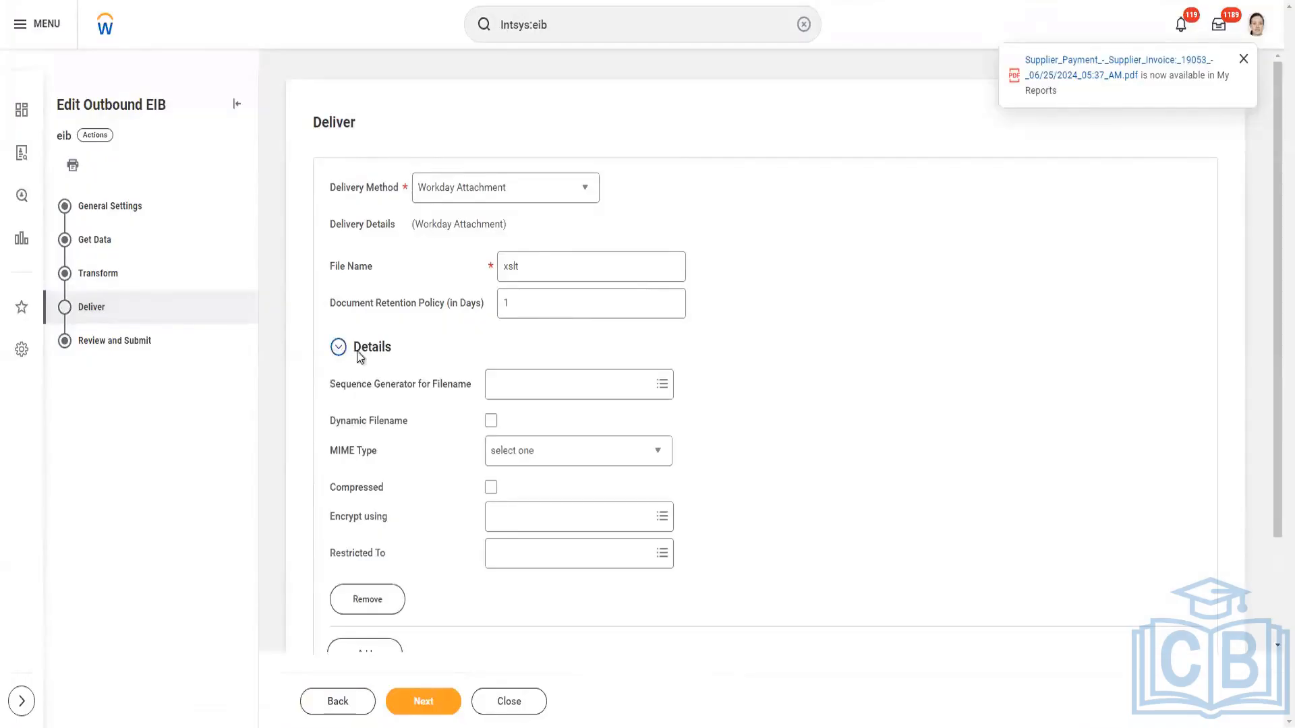
{"action": "scroll", "coordinate": [367, 363], "scroll_direction": "down", "scroll_amount": 2}
{"action": "scroll", "coordinate": [368, 363], "scroll_direction": "up", "scroll_amount": 2}
{"action": "left_click", "coordinate": [587, 198]}
{"action": "left_click", "coordinate": [456, 393]}
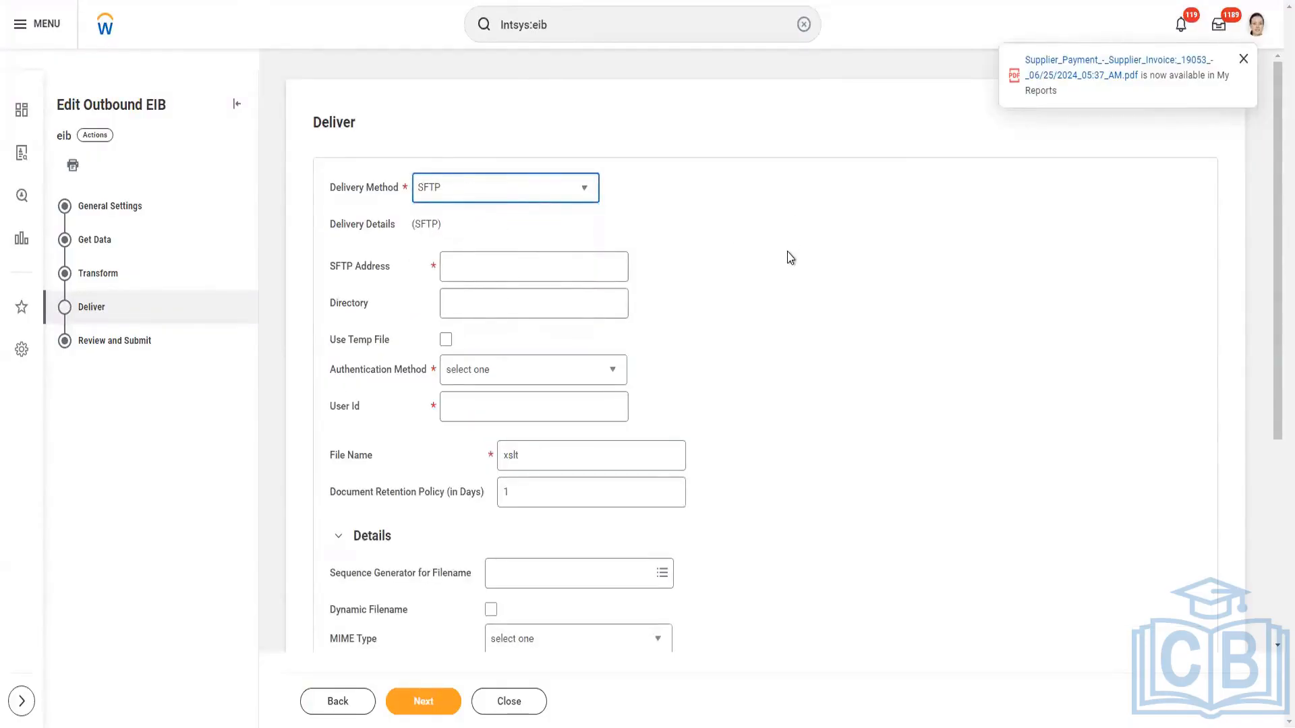
Set Encrypt using to PGP_Test_Public_Key1 in the SFTP delivery details and proceed to the next stage.
{"action": "scroll", "coordinate": [694, 254], "scroll_direction": "down", "scroll_amount": 3}
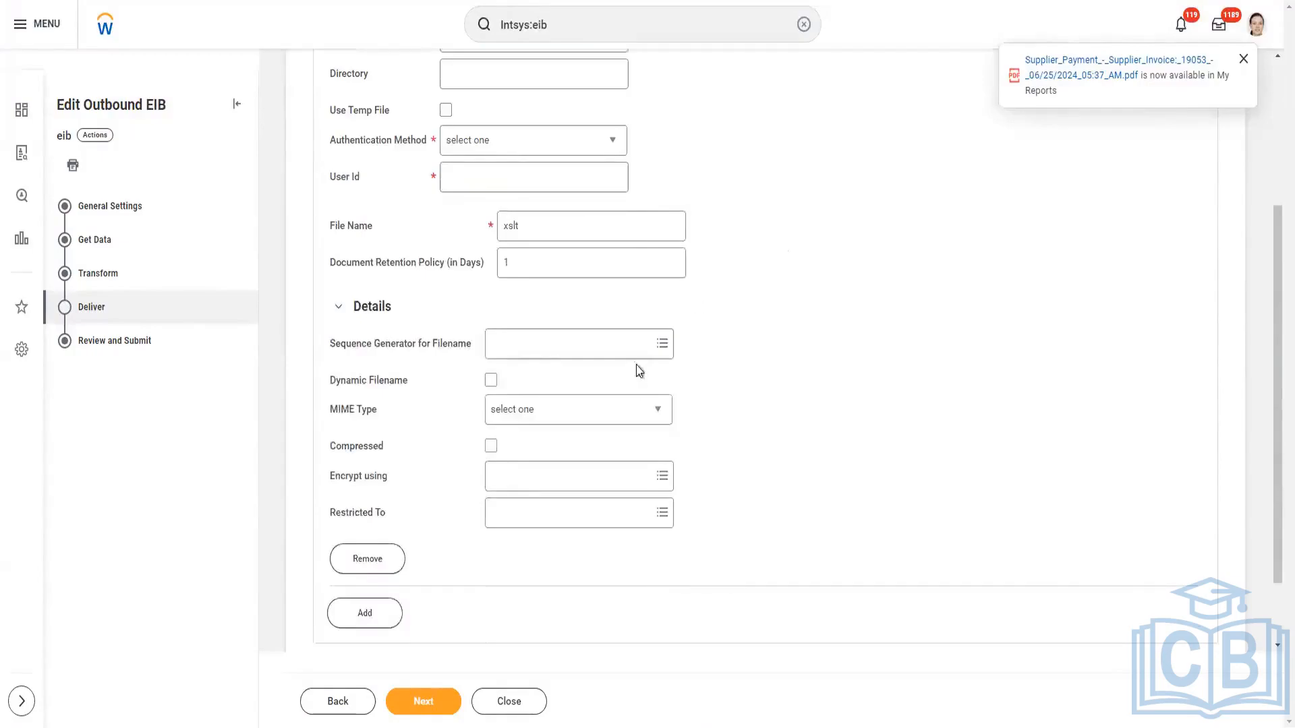
{"action": "left_click_drag", "start_coordinate": [335, 482], "coordinate": [398, 479]}
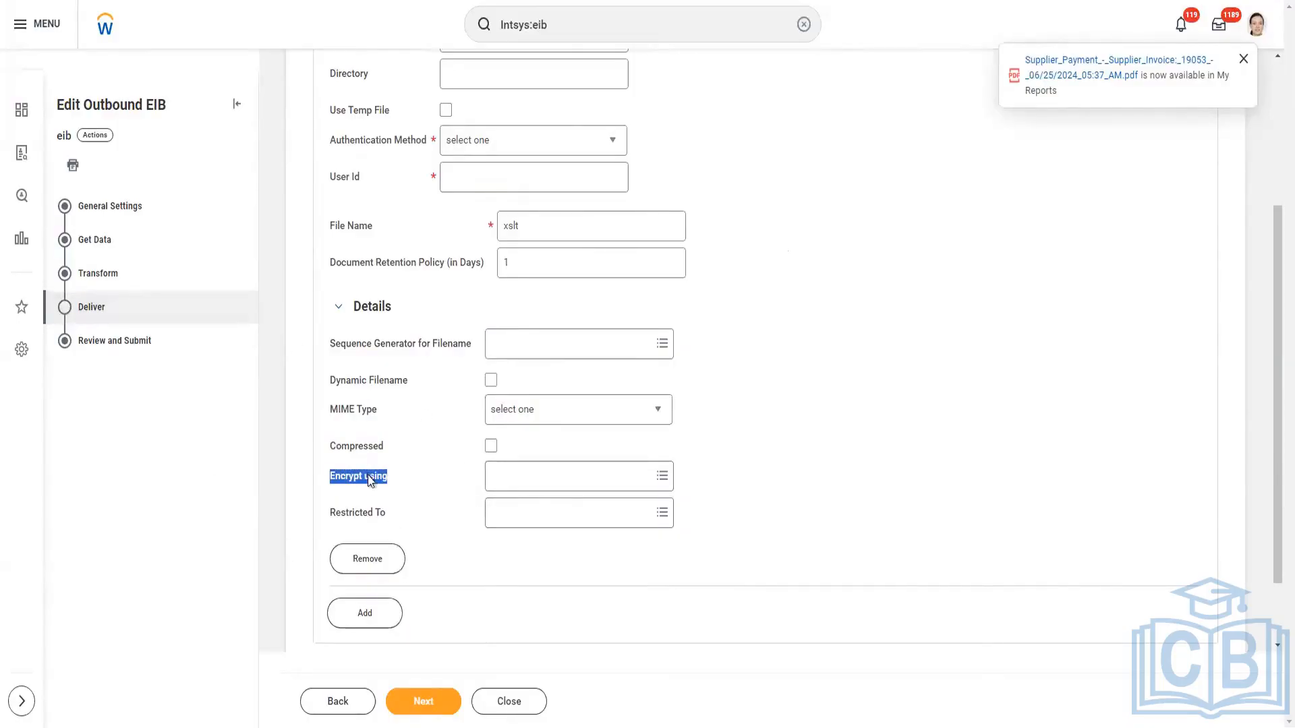
{"action": "left_click", "coordinate": [340, 481]}
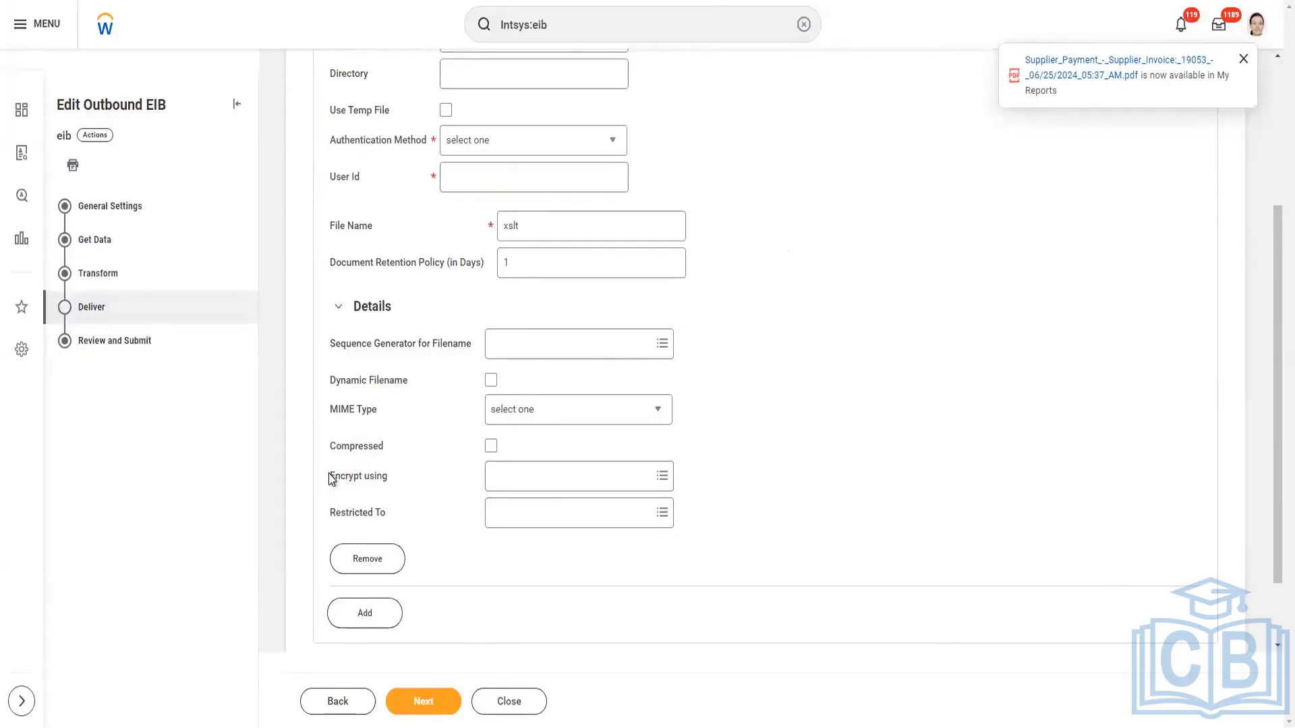
{"action": "left_click_drag", "start_coordinate": [331, 479], "coordinate": [398, 483]}
{"action": "left_click", "coordinate": [409, 501]}
{"action": "left_click", "coordinate": [500, 487]}
{"action": "type", "text": "PGP_Test_Public_Key1"}
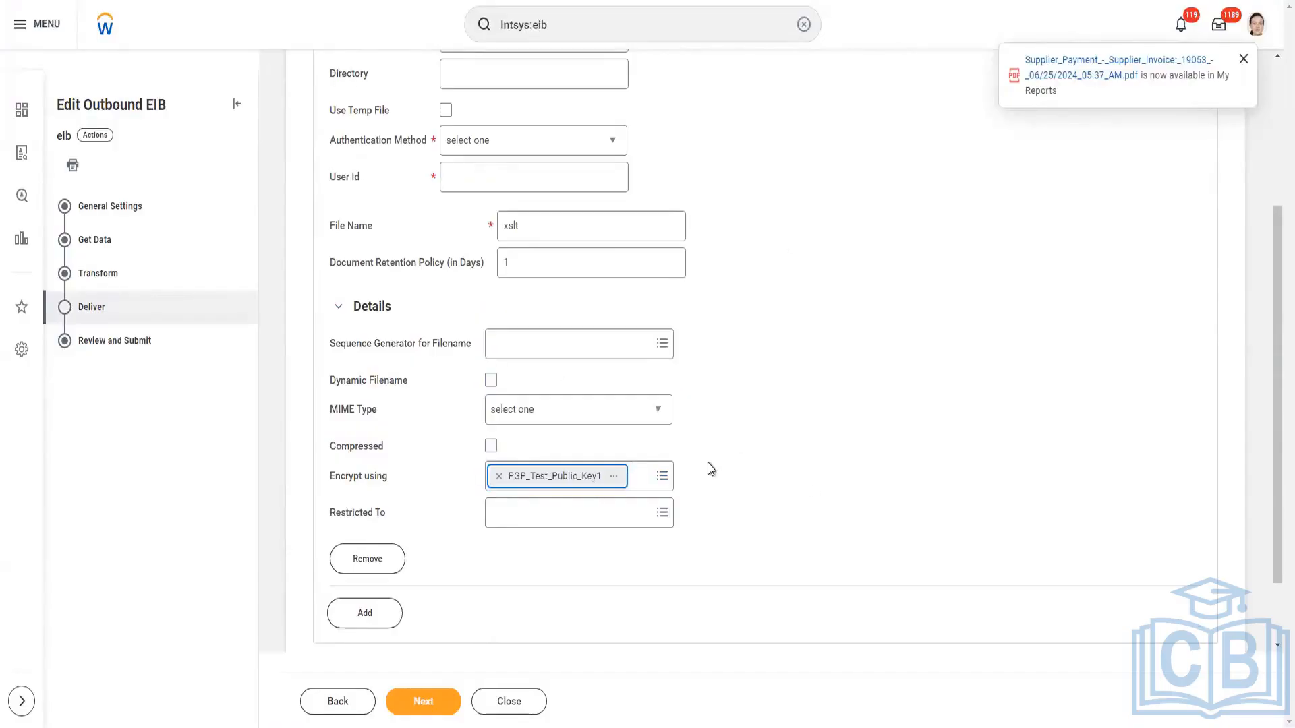
{"action": "left_click", "coordinate": [561, 481]}
{"action": "left_click", "coordinate": [416, 698]}
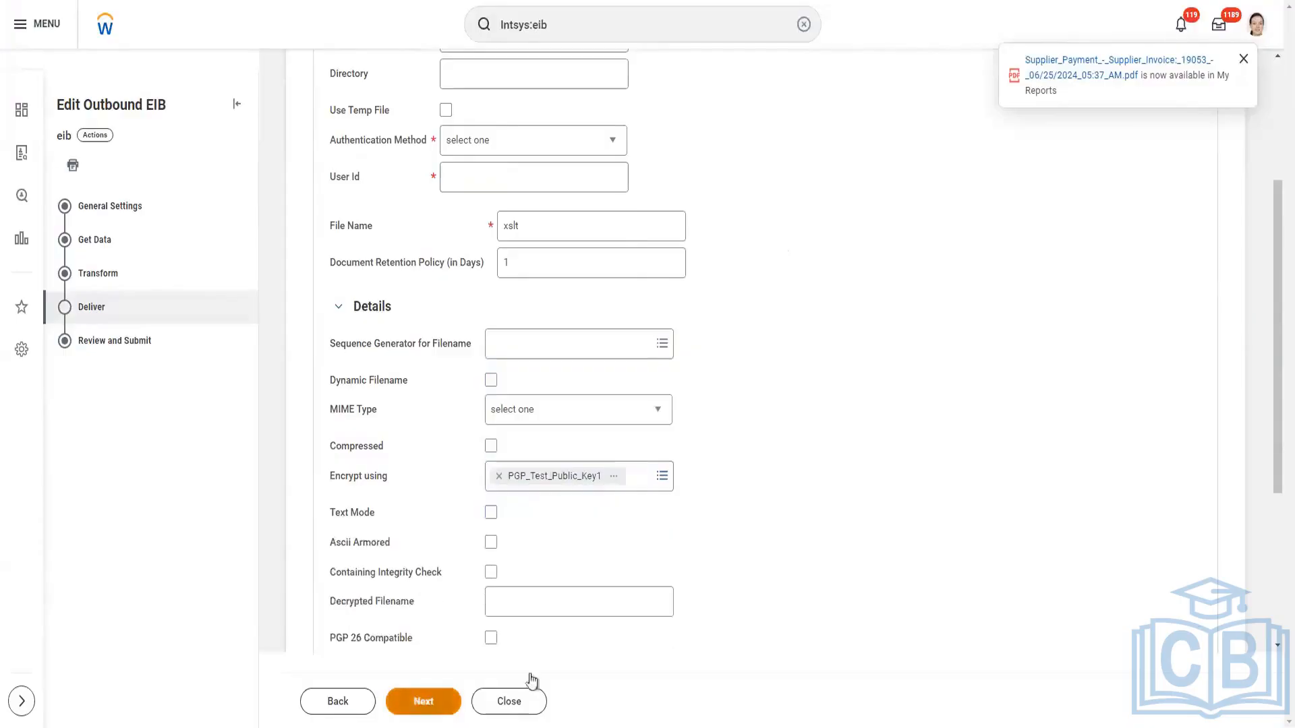
Review the required SFTP delivery fields and the Encrypt using option with the remaining settings under Details.
{"action": "scroll", "coordinate": [803, 485], "scroll_direction": "up", "scroll_amount": 2}
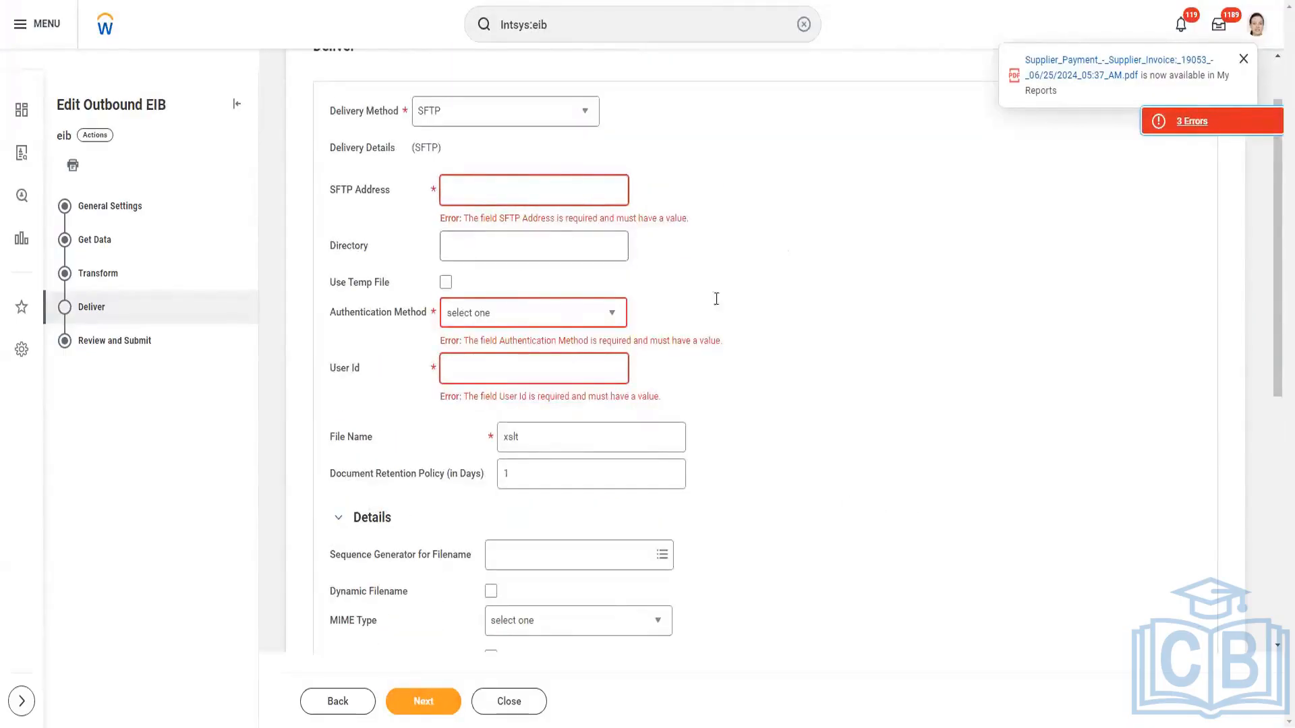
{"action": "scroll", "coordinate": [792, 374], "scroll_direction": "down", "scroll_amount": 1}
{"action": "scroll", "coordinate": [794, 379], "scroll_direction": "down", "scroll_amount": 3}
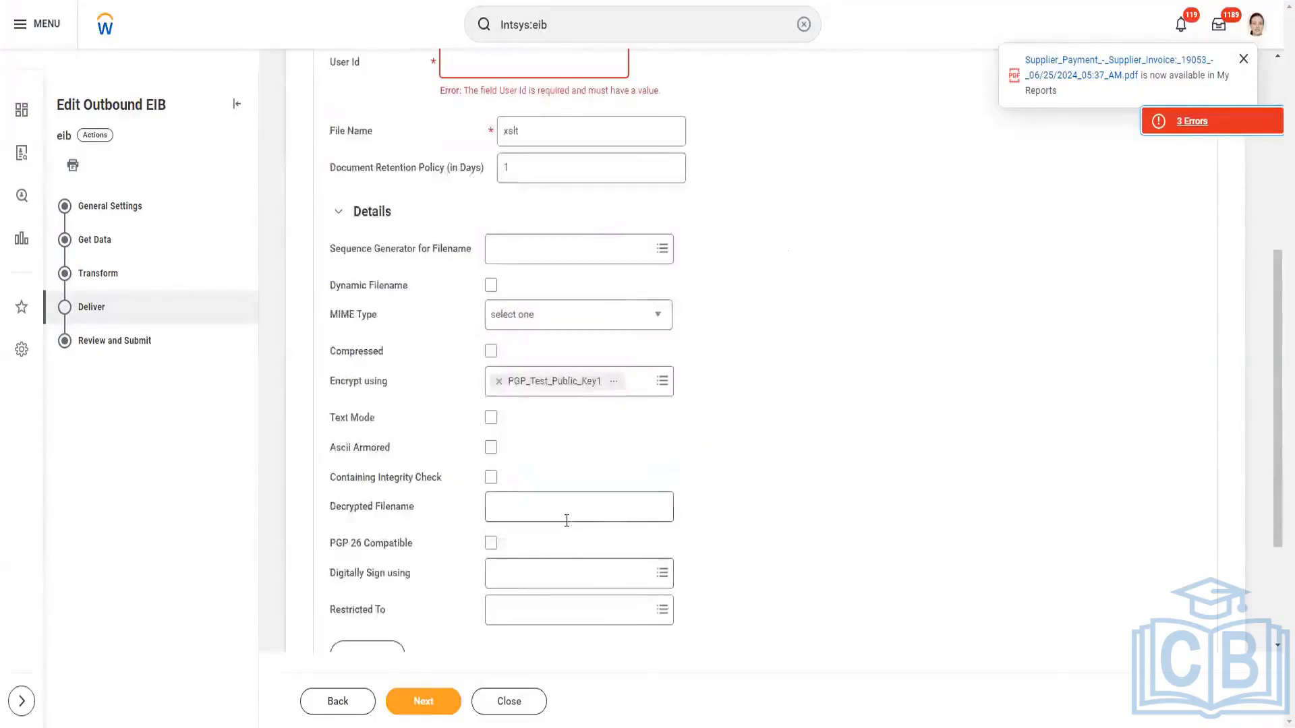
{"action": "scroll", "coordinate": [567, 520], "scroll_direction": "down", "scroll_amount": 2}
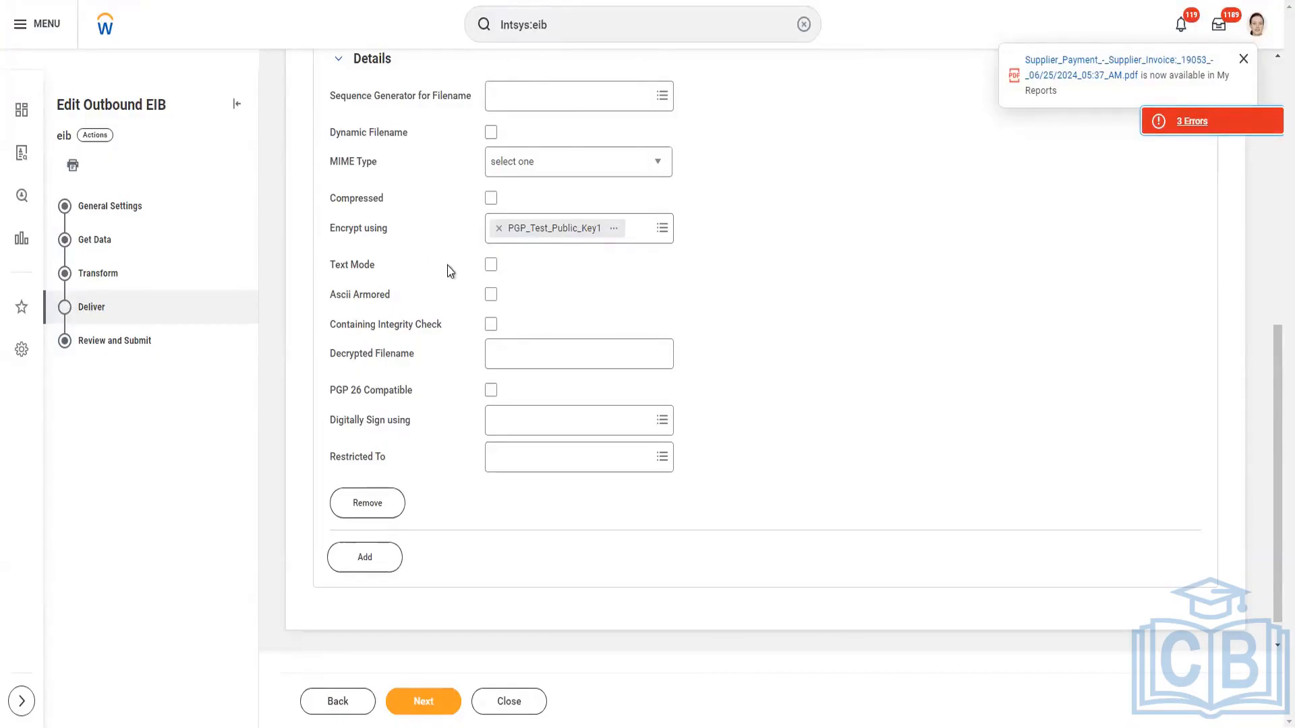
{"action": "scroll", "coordinate": [447, 265], "scroll_direction": "up", "scroll_amount": 1}
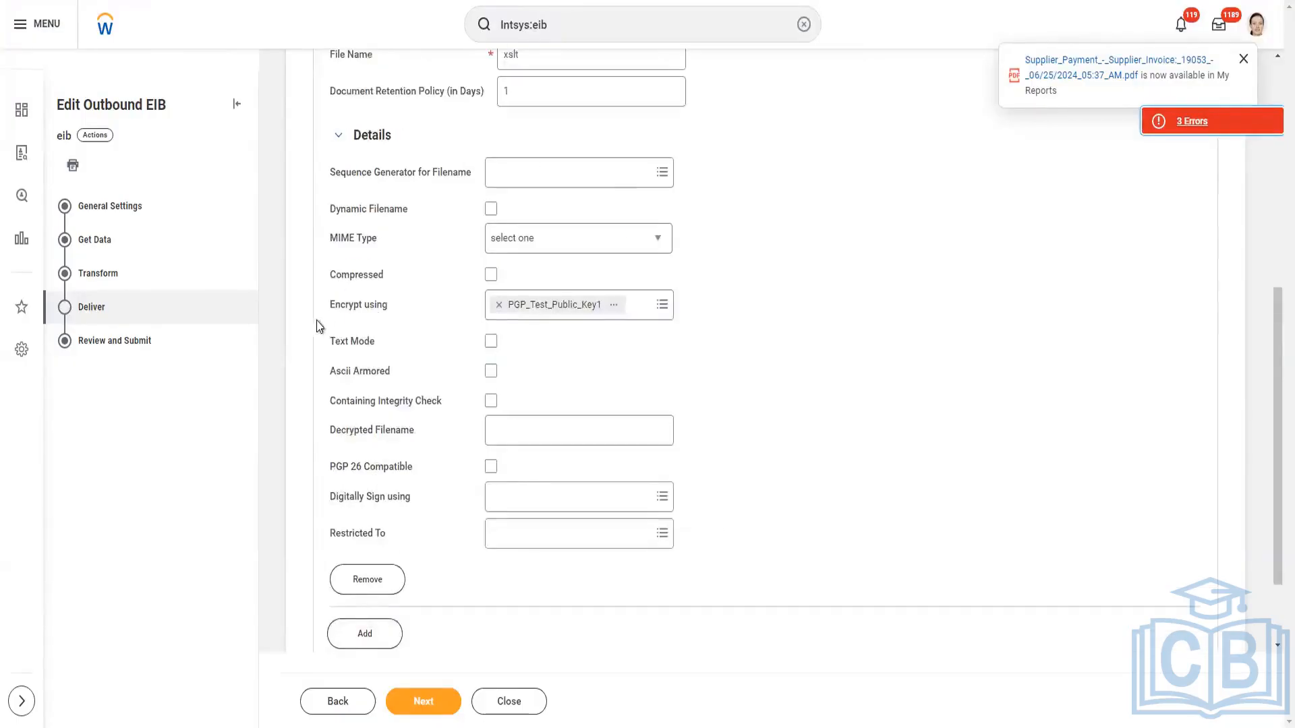
{"action": "left_click_drag", "start_coordinate": [331, 309], "coordinate": [433, 307]}
{"action": "left_click", "coordinate": [744, 318]}
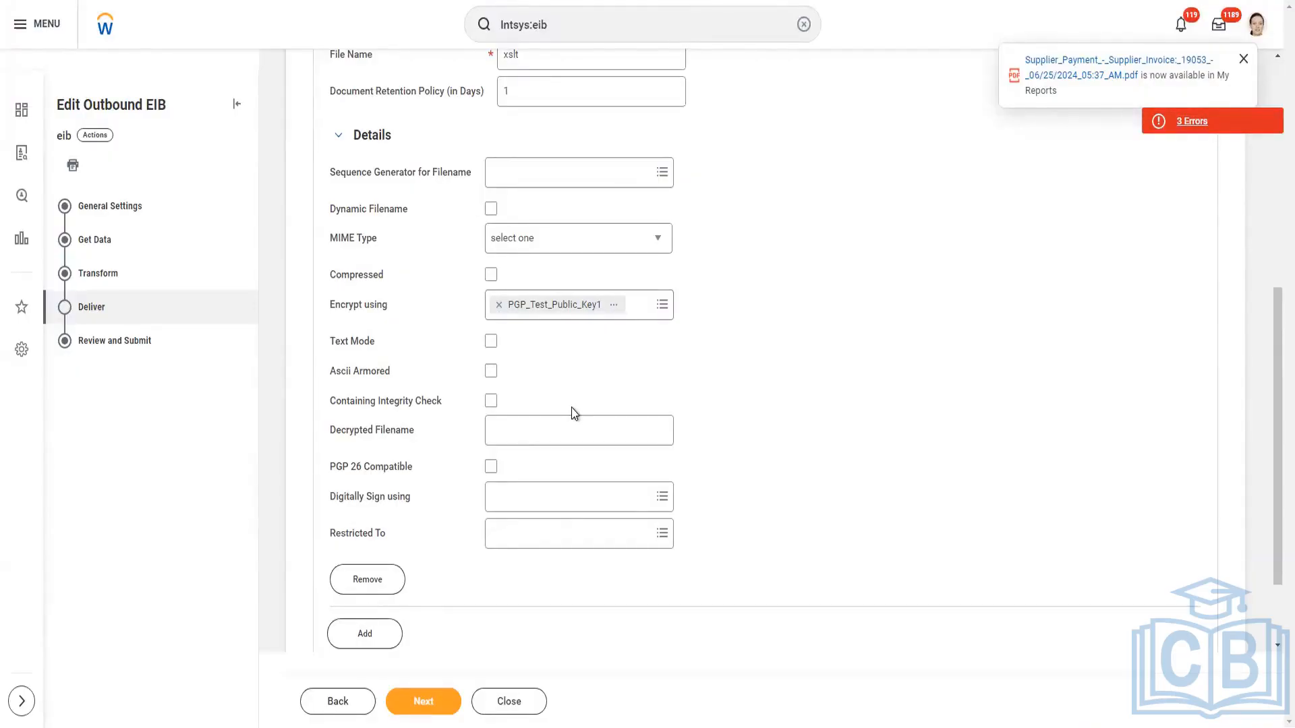
Switch to the PGP_Test_Public_Key1 page and examine its certificate block, highlighting the key text.
{"action": "key", "text": "F5"}
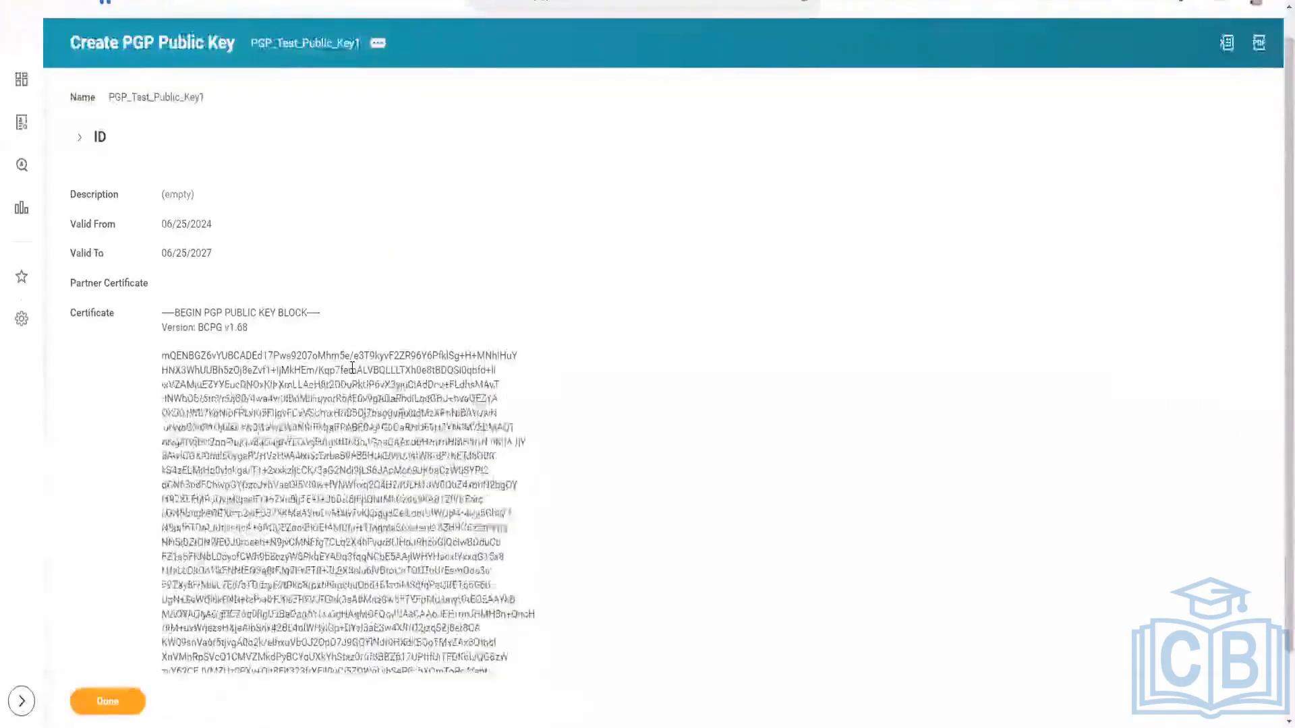
{"action": "scroll", "coordinate": [796, 387], "scroll_direction": "down", "scroll_amount": 2}
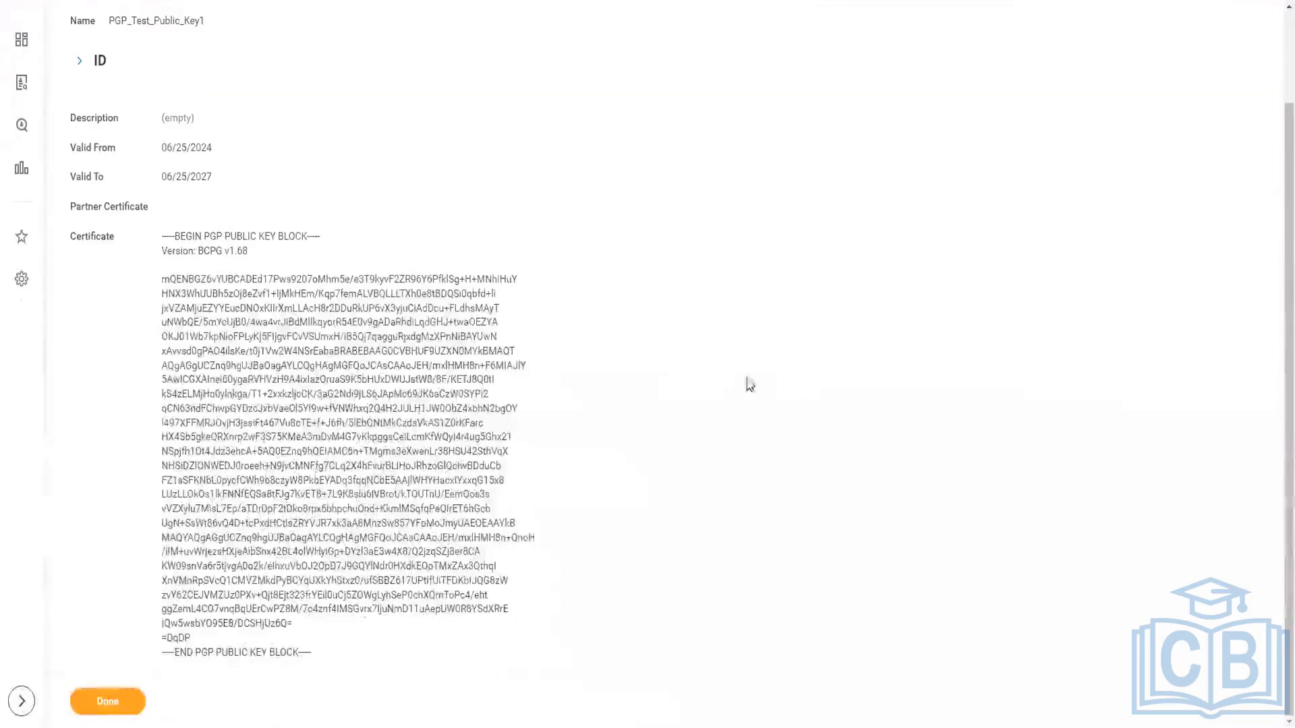
{"action": "scroll", "coordinate": [349, 458], "scroll_direction": "up", "scroll_amount": 2}
{"action": "scroll", "coordinate": [349, 457], "scroll_direction": "down", "scroll_amount": 1}
{"action": "scroll", "coordinate": [284, 359], "scroll_direction": "up", "scroll_amount": 1}
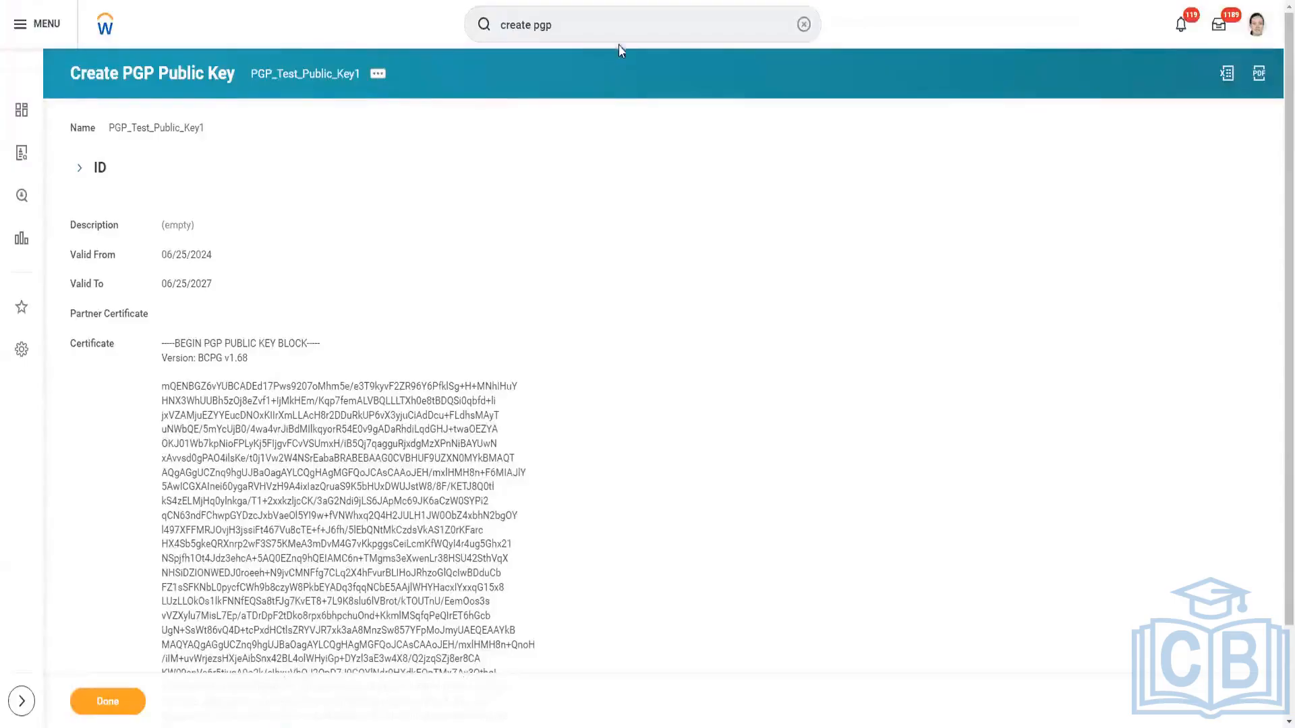
{"action": "scroll", "coordinate": [410, 373], "scroll_direction": "down", "scroll_amount": 2}
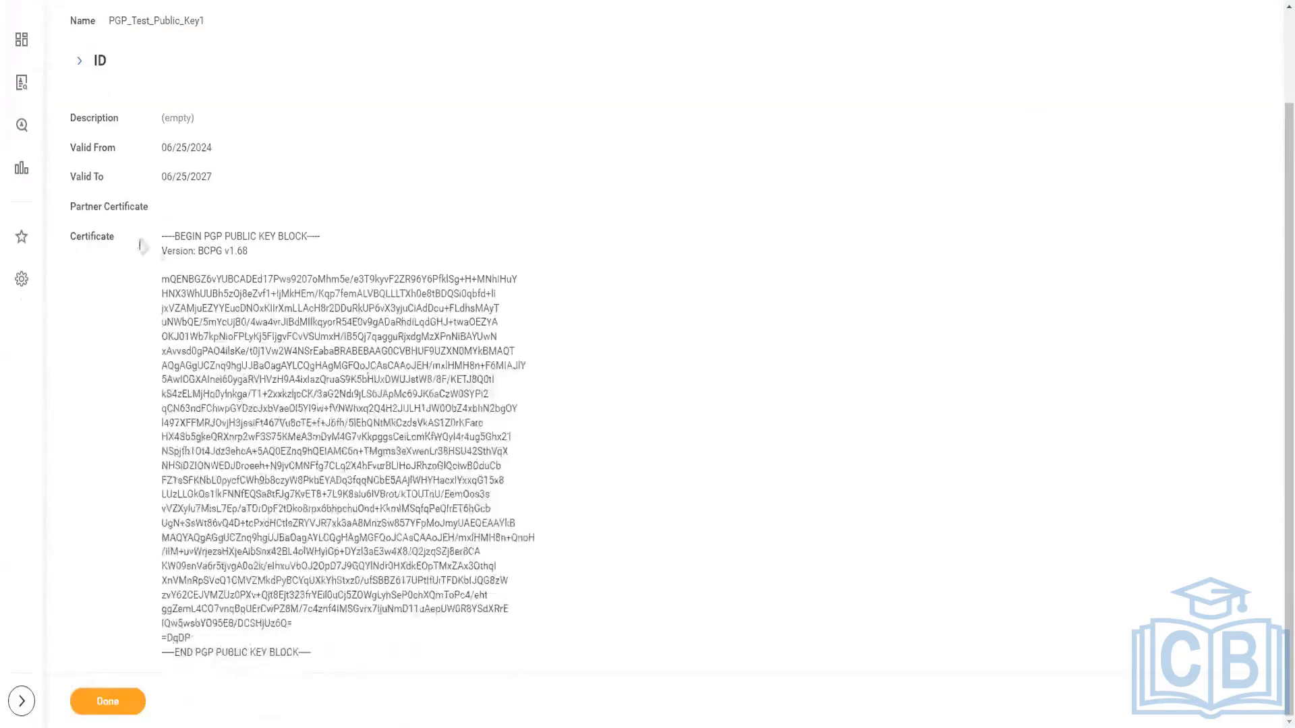
{"action": "left_click_drag", "start_coordinate": [160, 236], "coordinate": [350, 648]}
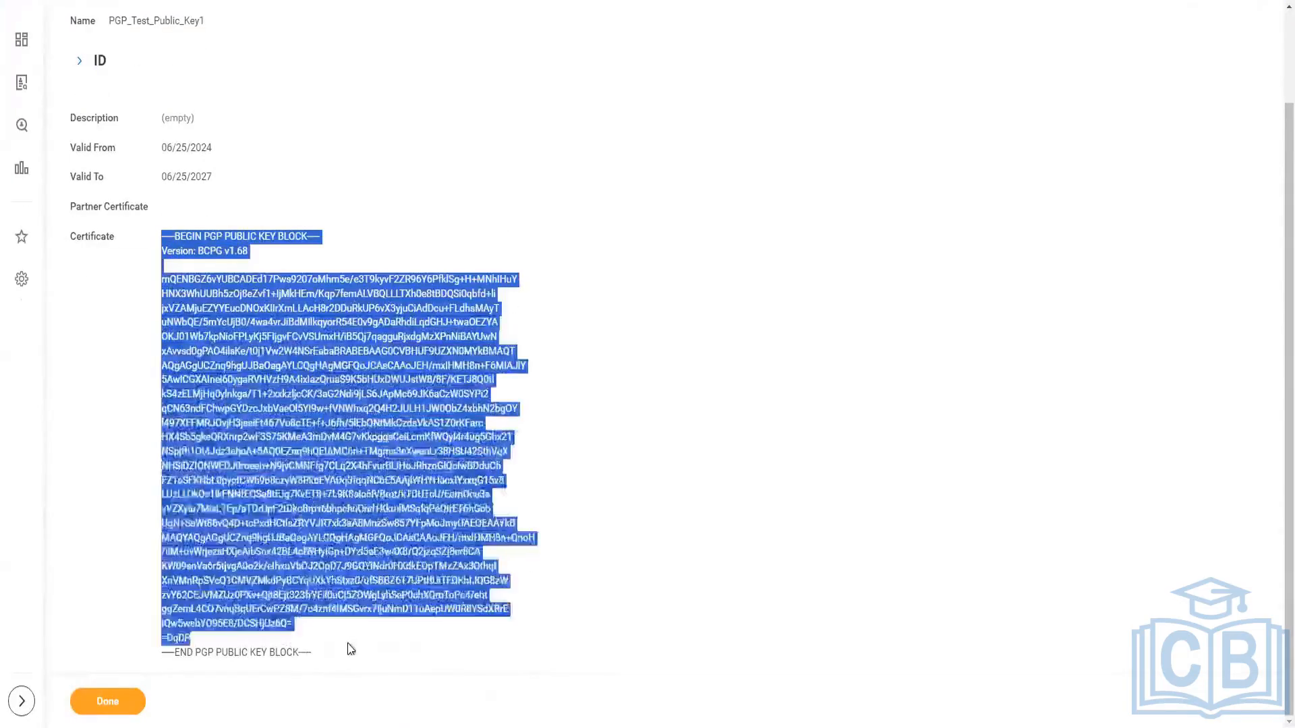
{"action": "left_click", "coordinate": [827, 261]}
{"action": "scroll", "coordinate": [827, 262], "scroll_direction": "up", "scroll_amount": 2}
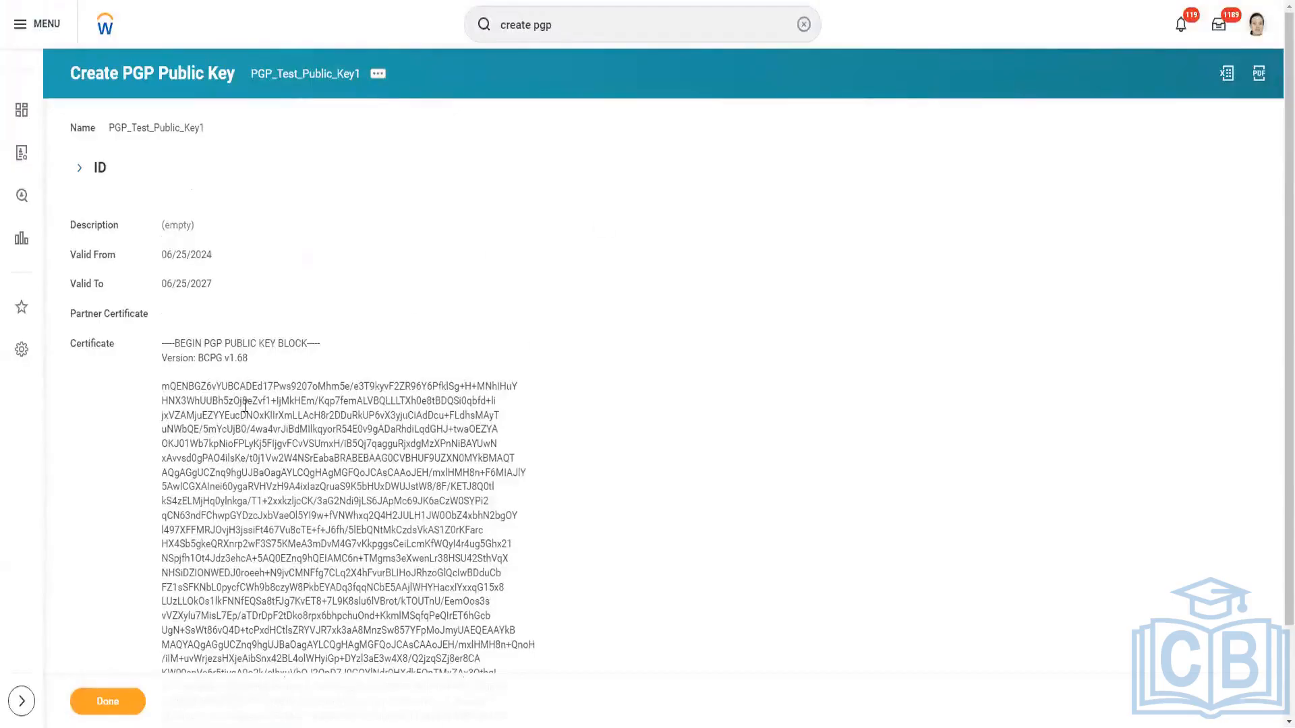
{"action": "scroll", "coordinate": [185, 411], "scroll_direction": "down", "scroll_amount": 2}
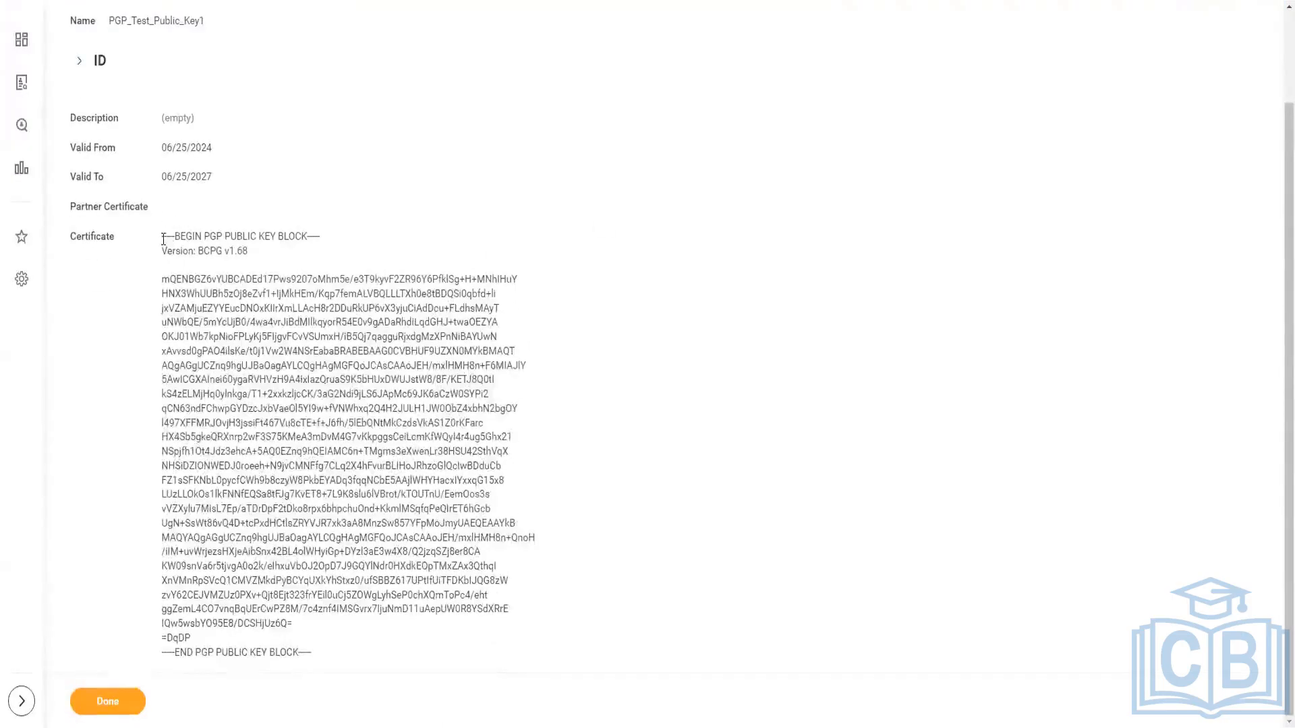
{"action": "left_click_drag", "start_coordinate": [162, 235], "coordinate": [347, 650]}
{"action": "scroll", "coordinate": [247, 372], "scroll_direction": "up", "scroll_amount": 2}
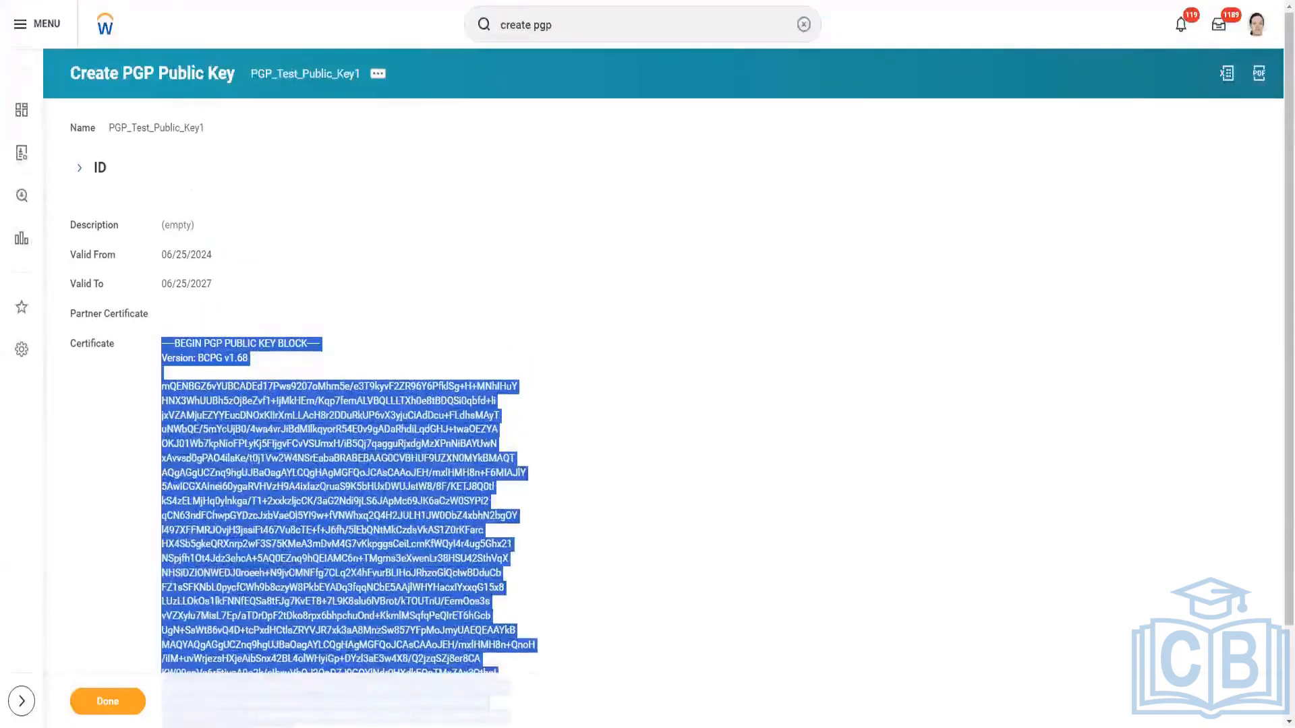
Show the tasks suggested for the search "create pgp" alongside the public key's details.
{"action": "left_click", "coordinate": [568, 24]}
{"action": "left_click", "coordinate": [567, 24]}
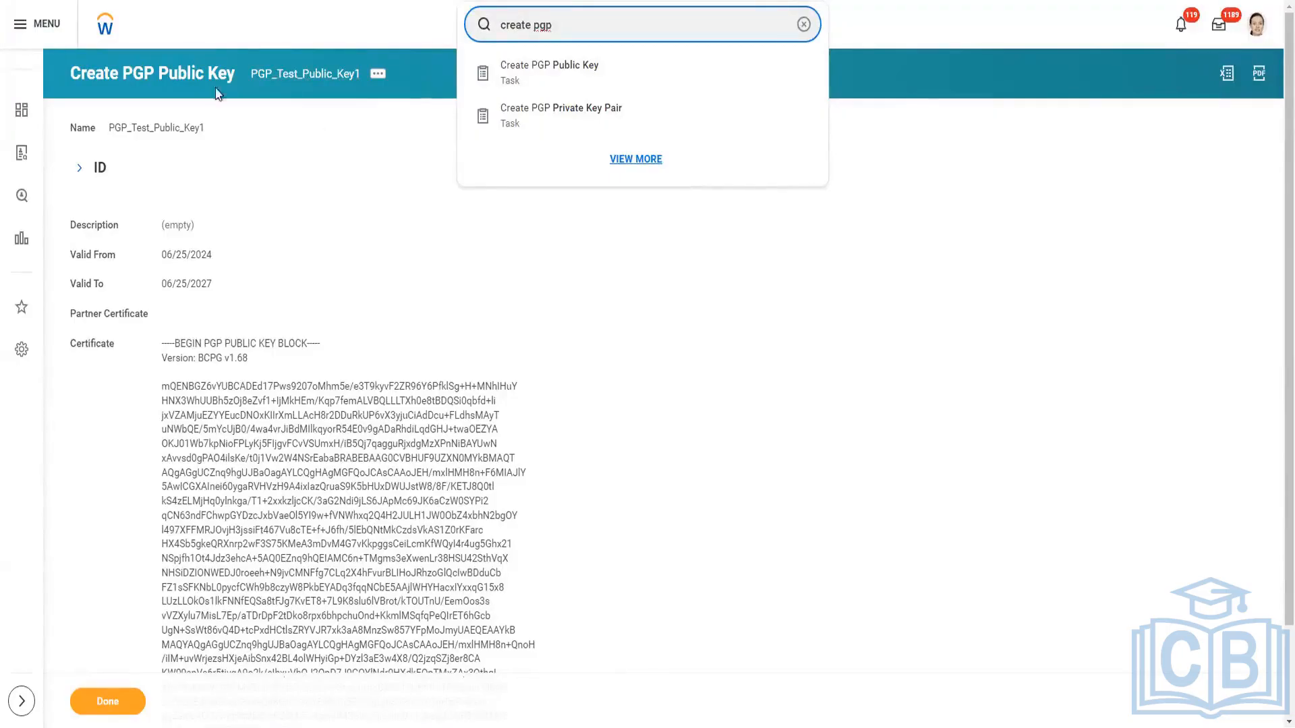
{"action": "scroll", "coordinate": [343, 510], "scroll_direction": "down", "scroll_amount": 2}
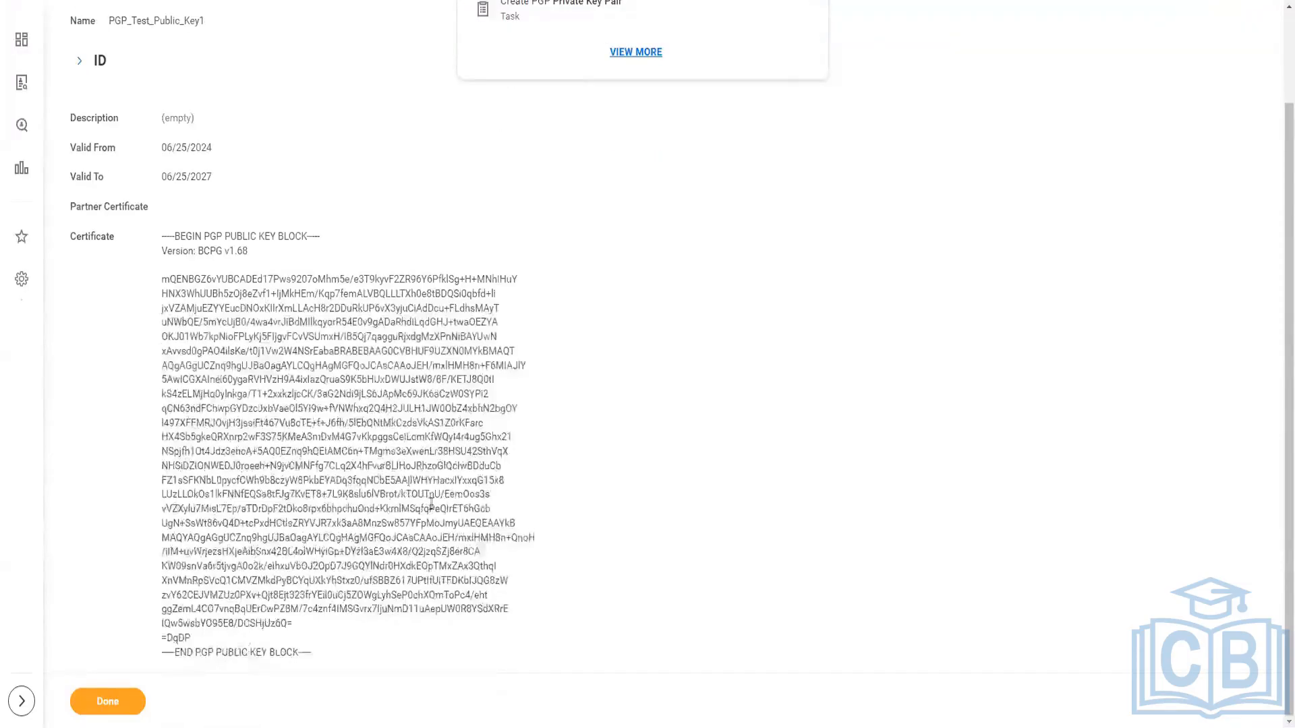
{"action": "scroll", "coordinate": [433, 508], "scroll_direction": "up", "scroll_amount": 2}
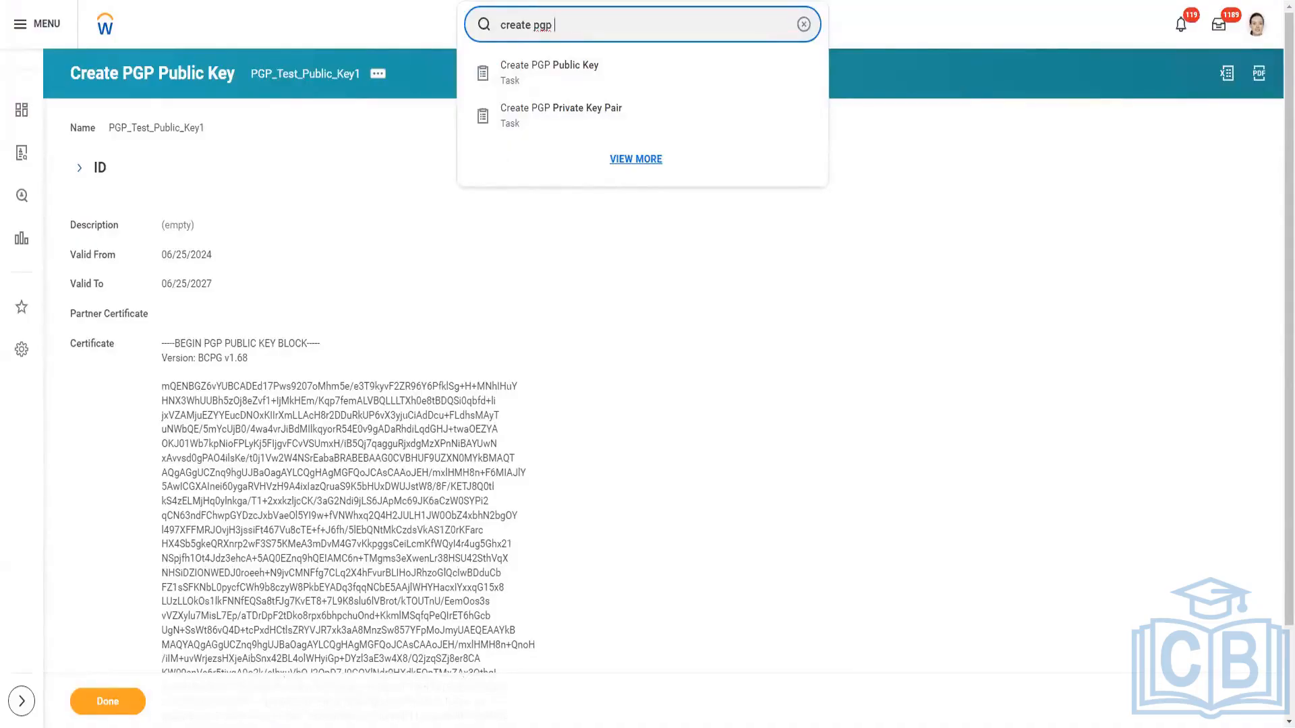
Switch to Training Notes.txt in Notepad and add the headings "Steps:" and "# For Outbound:" below the decryption example.
{"action": "key", "text": "alt+Tab"}
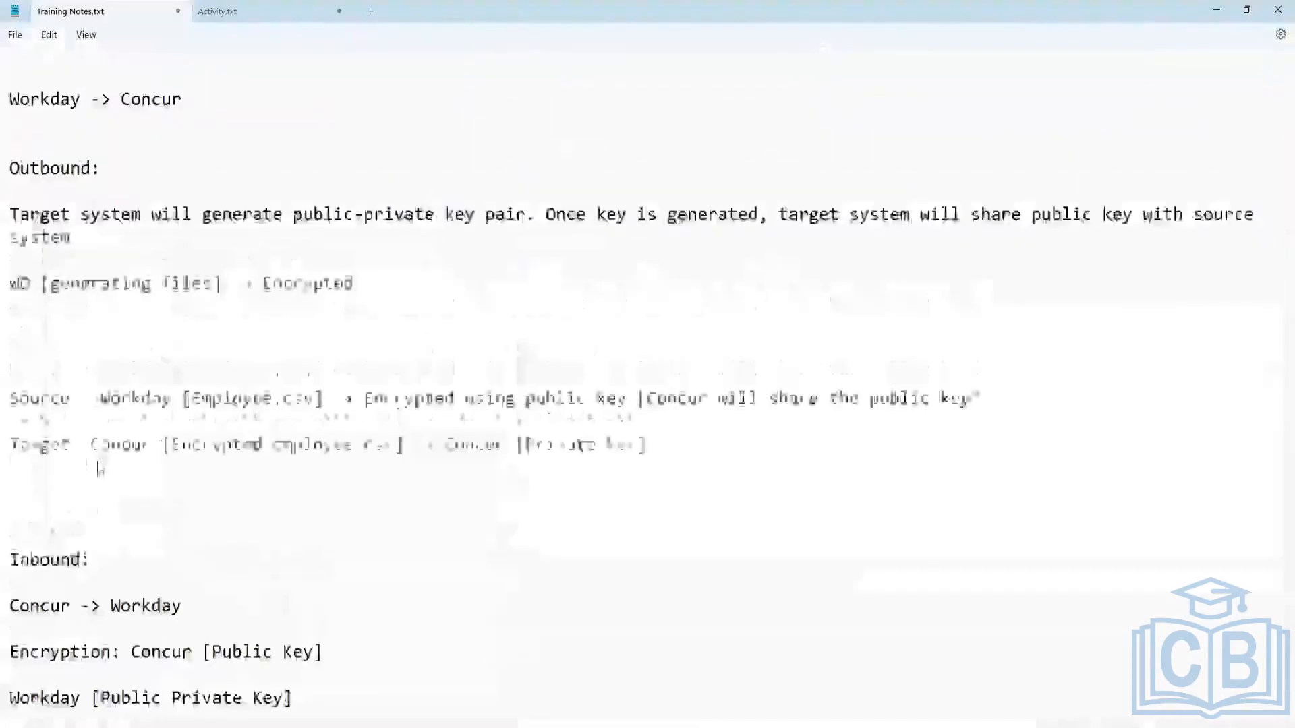
{"action": "scroll", "coordinate": [99, 467], "scroll_direction": "down", "scroll_amount": 3}
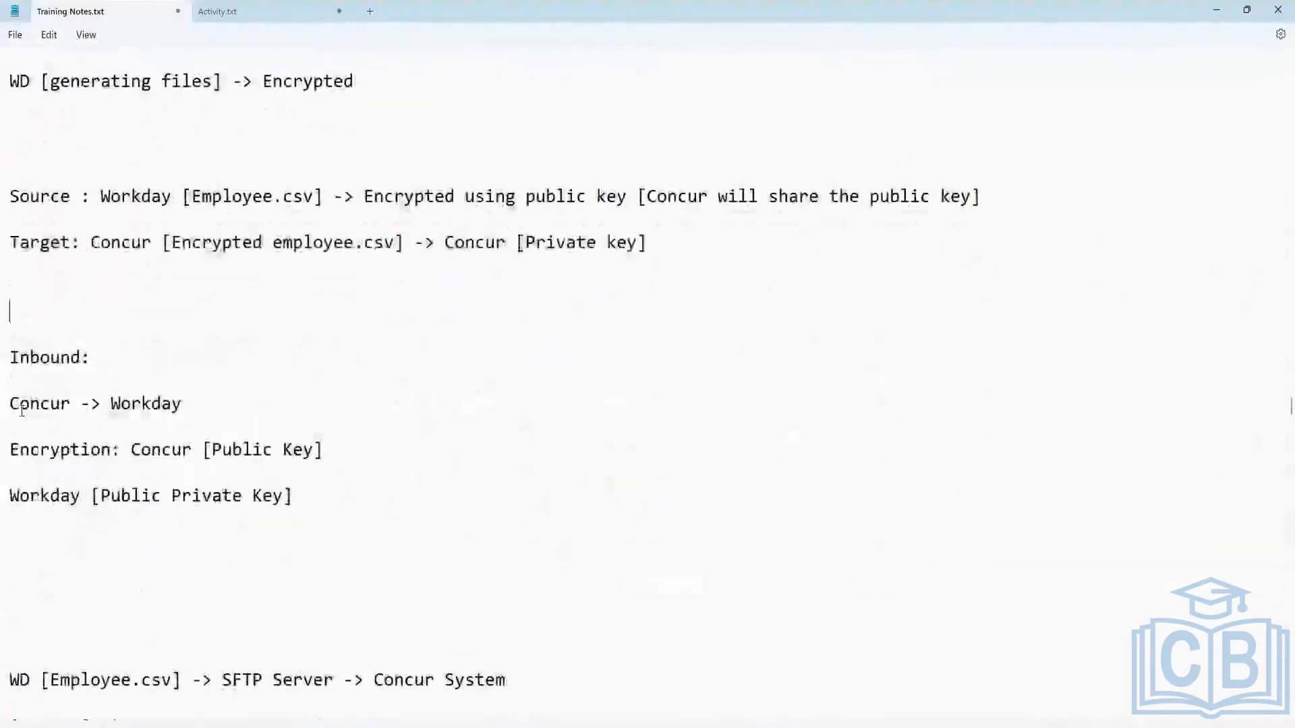
{"action": "scroll", "coordinate": [194, 406], "scroll_direction": "down", "scroll_amount": 1}
{"action": "scroll", "coordinate": [194, 406], "scroll_direction": "down", "scroll_amount": 4}
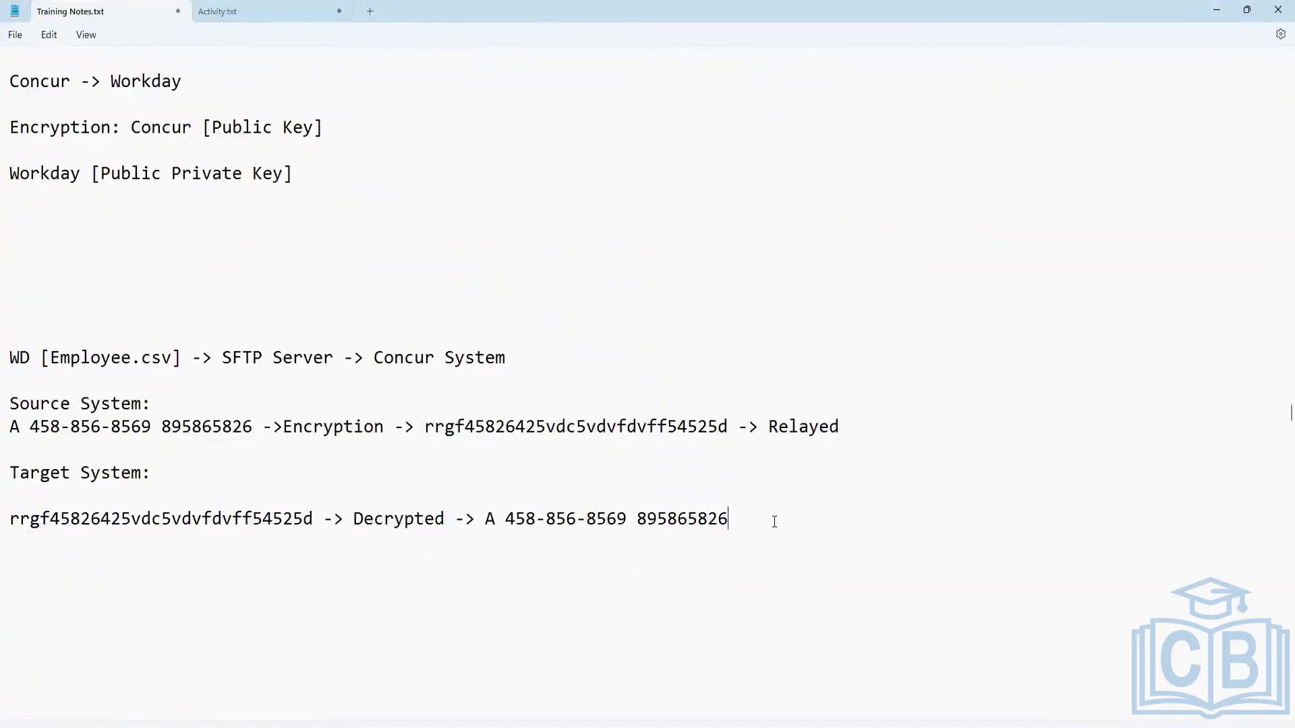
{"action": "scroll", "coordinate": [162, 468], "scroll_direction": "down", "scroll_amount": 4}
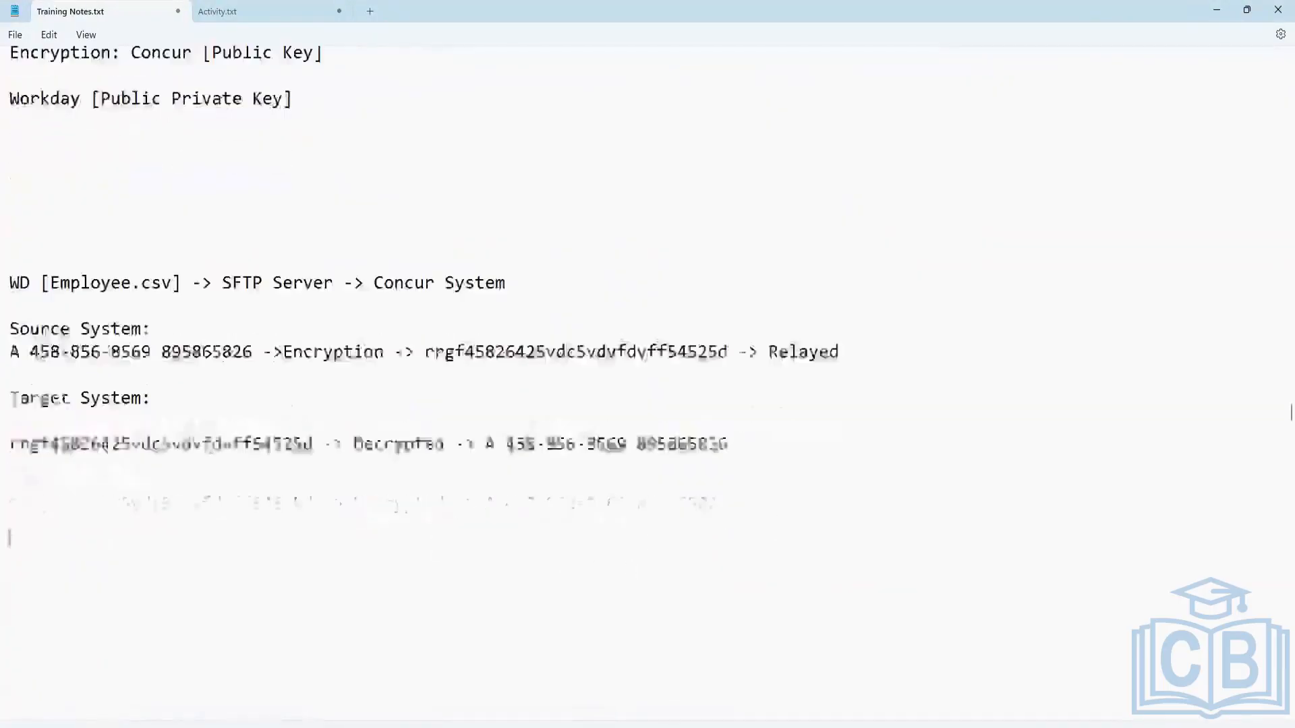
{"action": "type", "text": "Steps:"}
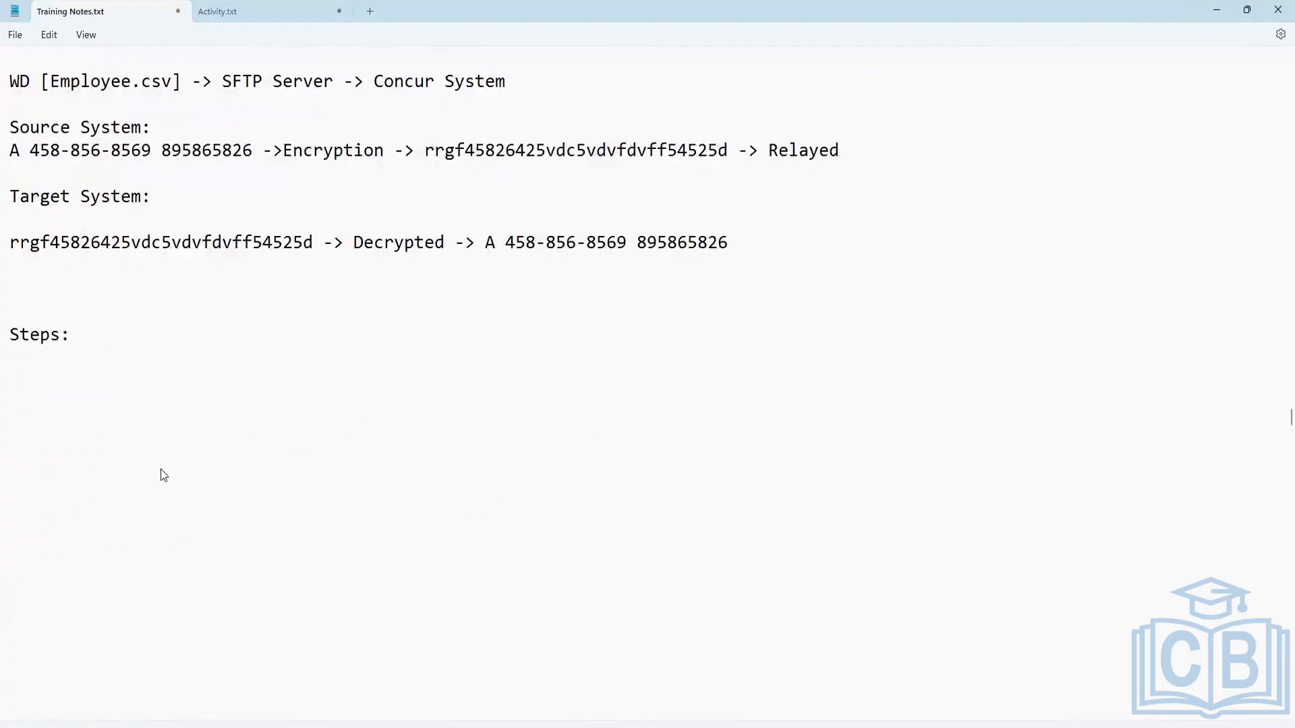
{"action": "key", "text": "Return"}
{"action": "key", "text": "Return"}
{"action": "type", "text": "# For Outbound:"}
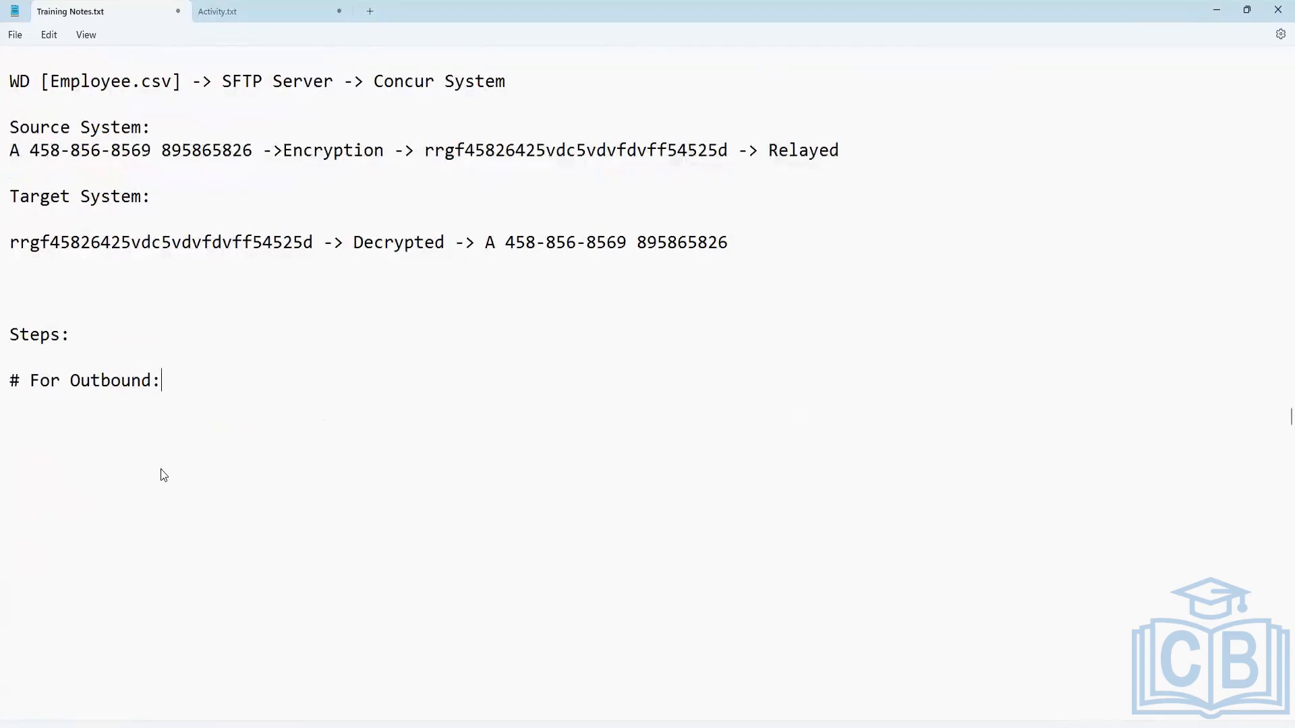
Add the bullet "- Target system will share public key [if not shared, ask them to share public key]" under the outbound heading.
{"action": "key", "text": "Return"}
{"action": "type", "text": "- Target system "}
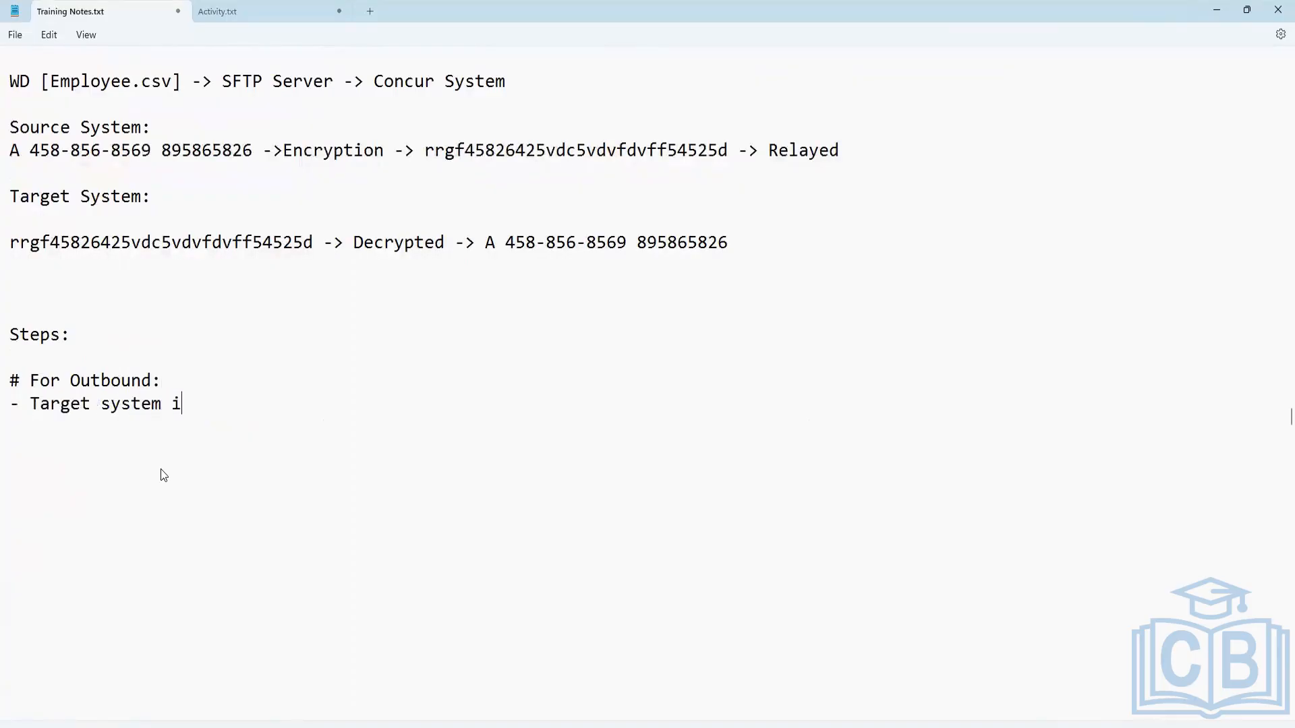
{"action": "type", "text": "will share pub"}
{"action": "type", "text": "lic key "}
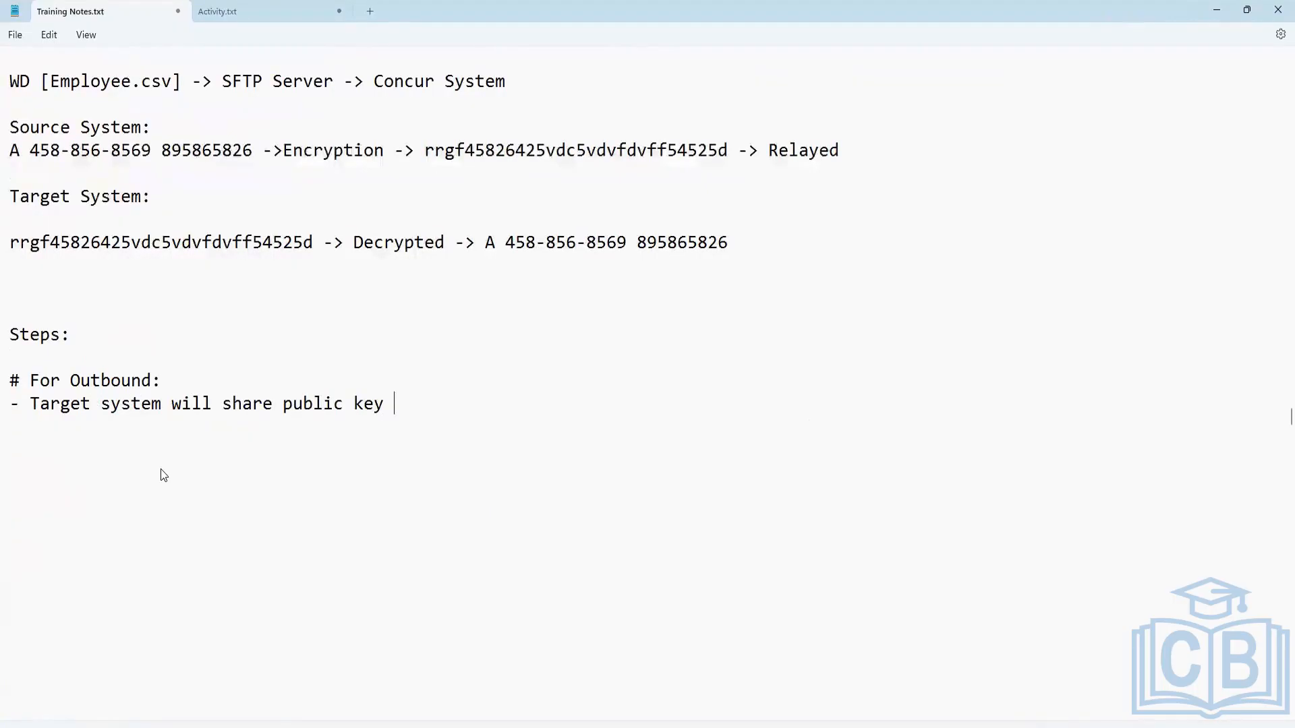
{"action": "type", "text": "[]"}
{"action": "type", "text": "if not share"}
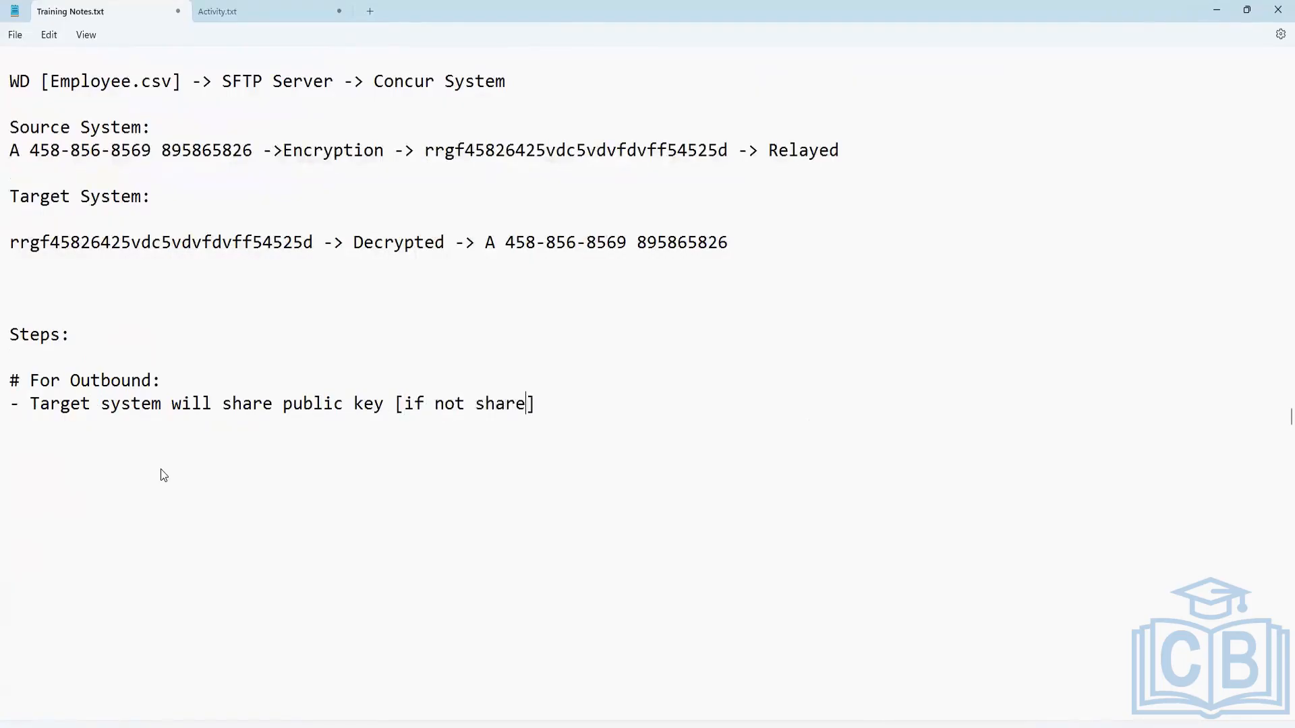
{"action": "type", "text": "d, ask them to share "}
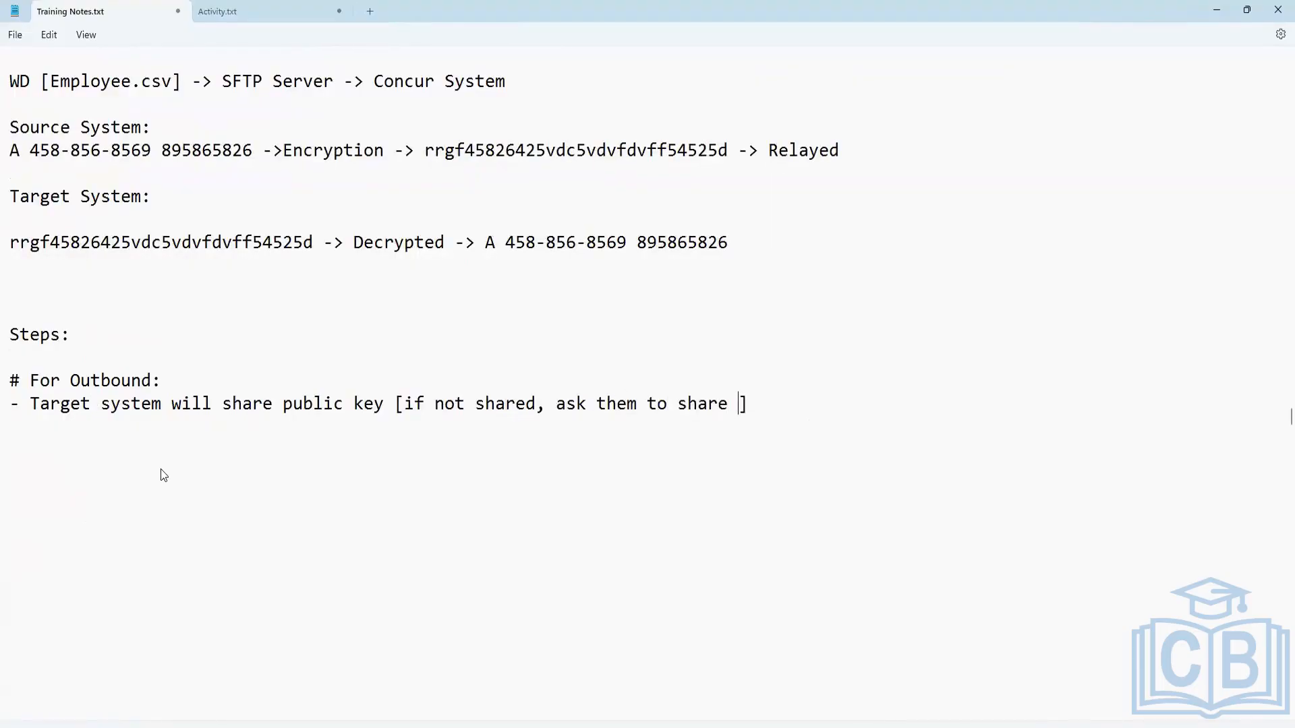
{"action": "type", "text": "public key"}
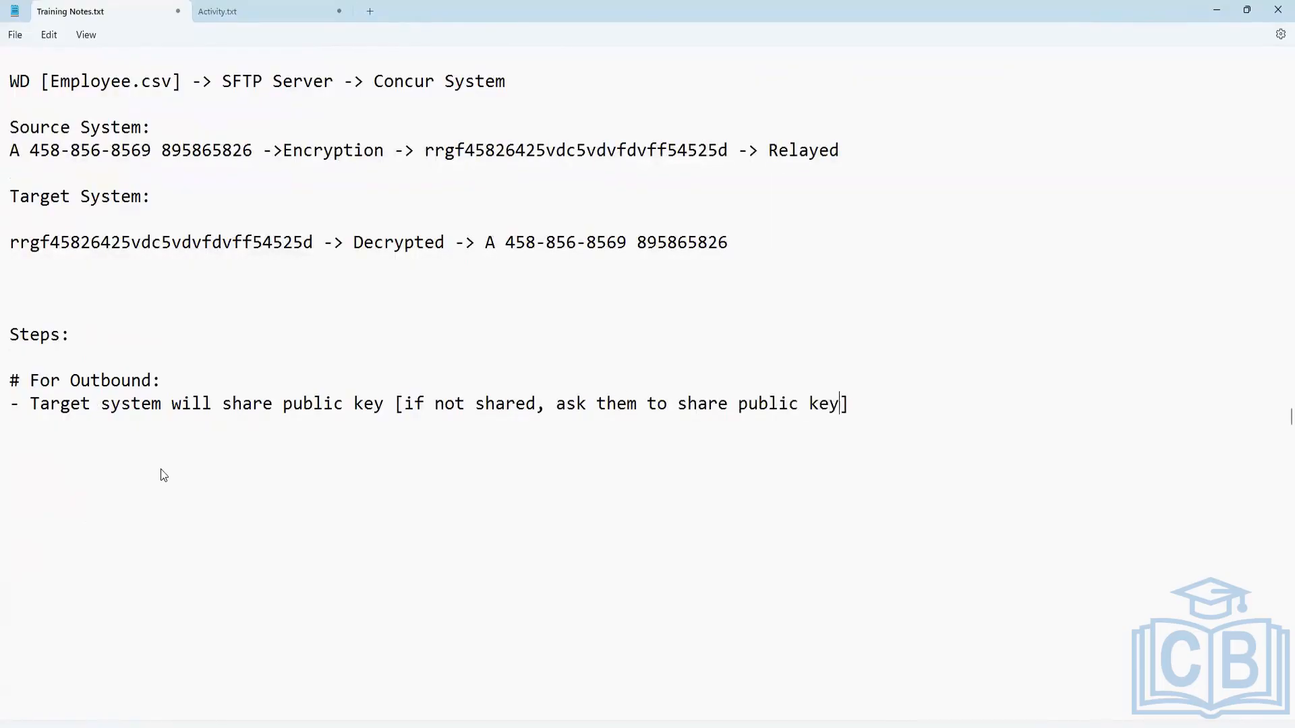
Start a second outbound bullet reading "- When public key received, install".
{"action": "key", "text": "Return"}
{"action": "type", "text": "- When public key r"}
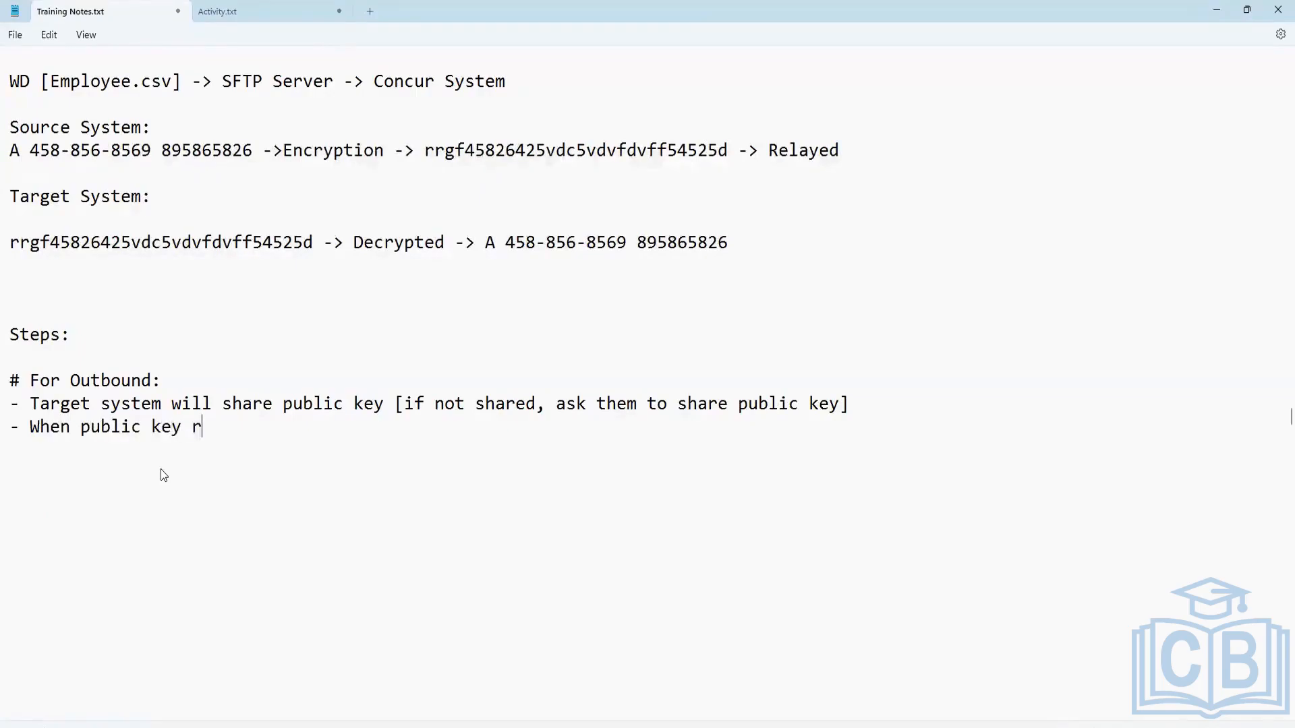
{"action": "type", "text": "eceived, install cert"}
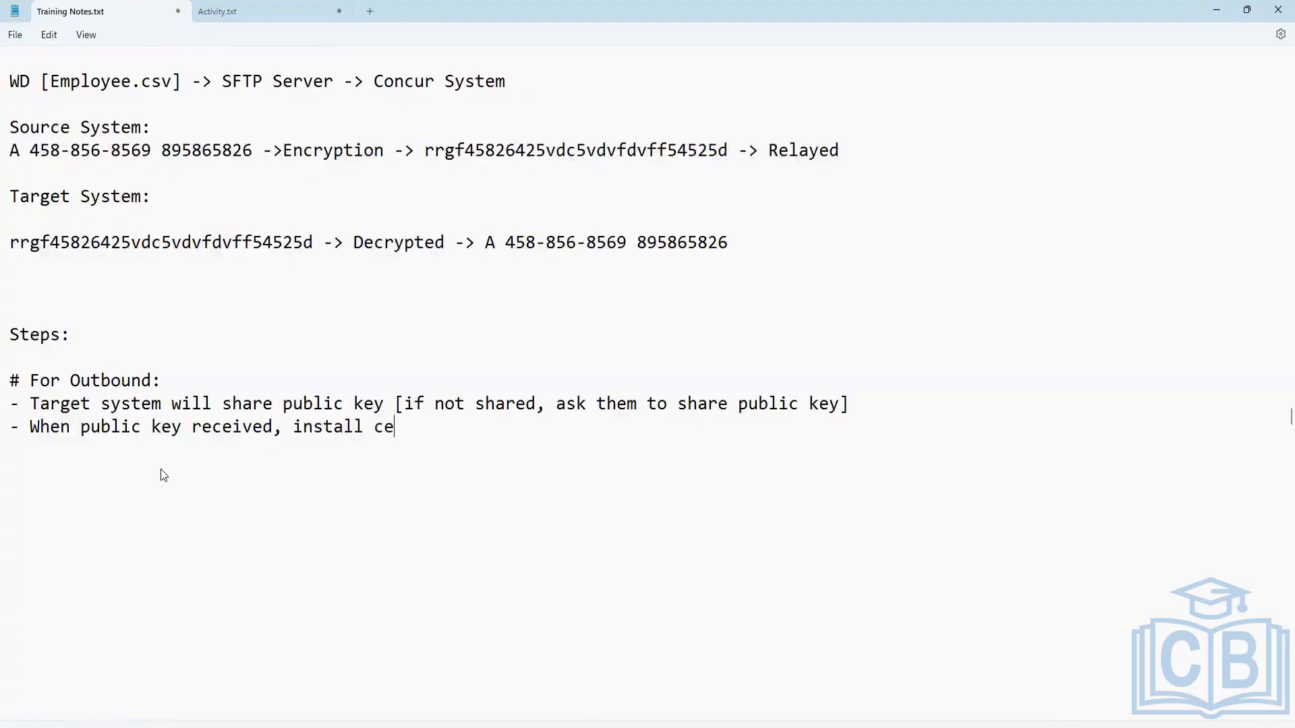
Complete the second bullet with "public key certificate in WD using "CReate PGP public Key"".
{"action": "key", "text": "BackSpace"}
{"action": "key", "text": "BackSpace"}
{"action": "key", "text": "BackSpace"}
{"action": "key", "text": "BackSpace"}
{"action": "type", "text": "public key certificat"}
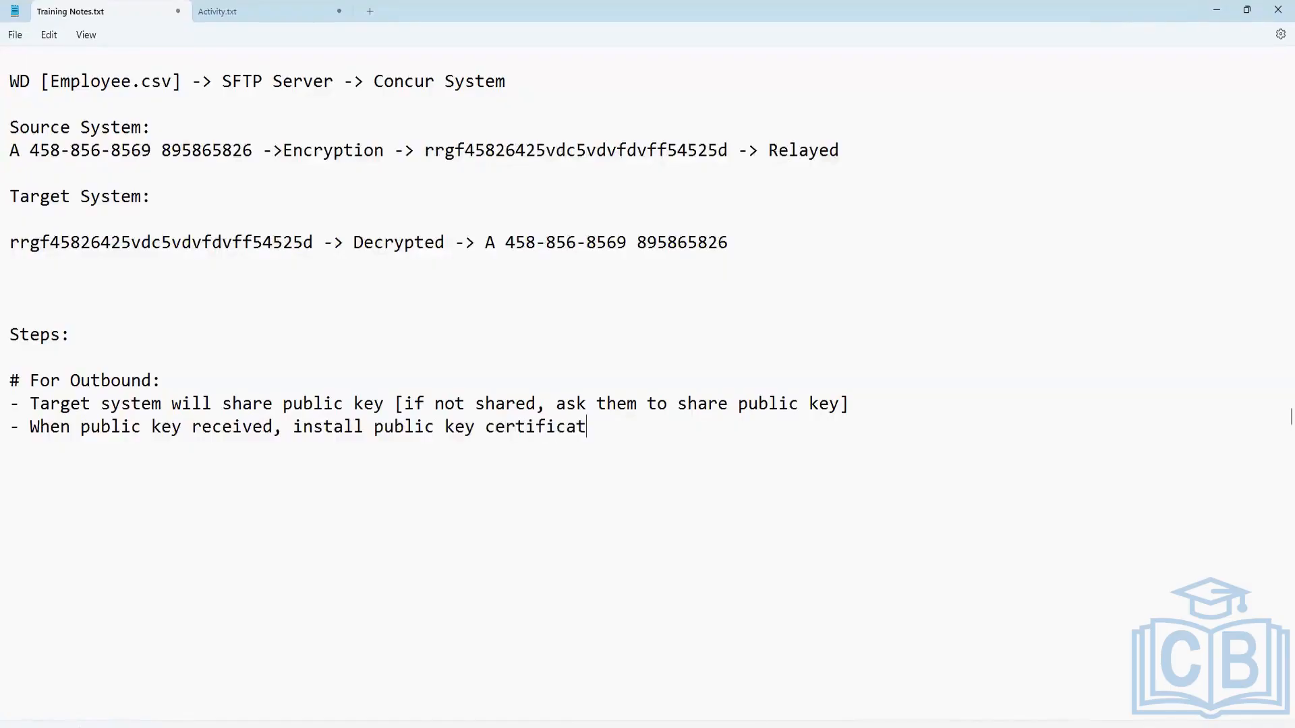
{"action": "type", "text": "e in WD using "}
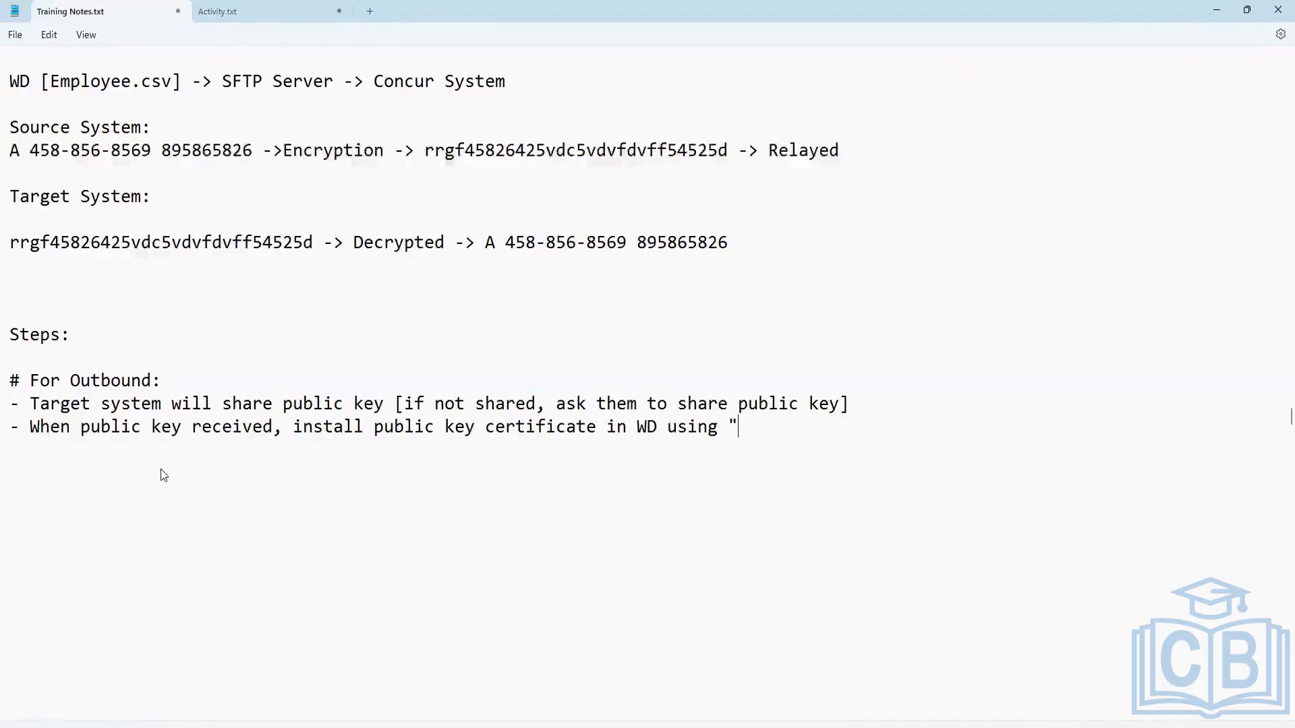
{"action": "type", "text": "\"CReate PGP p"}
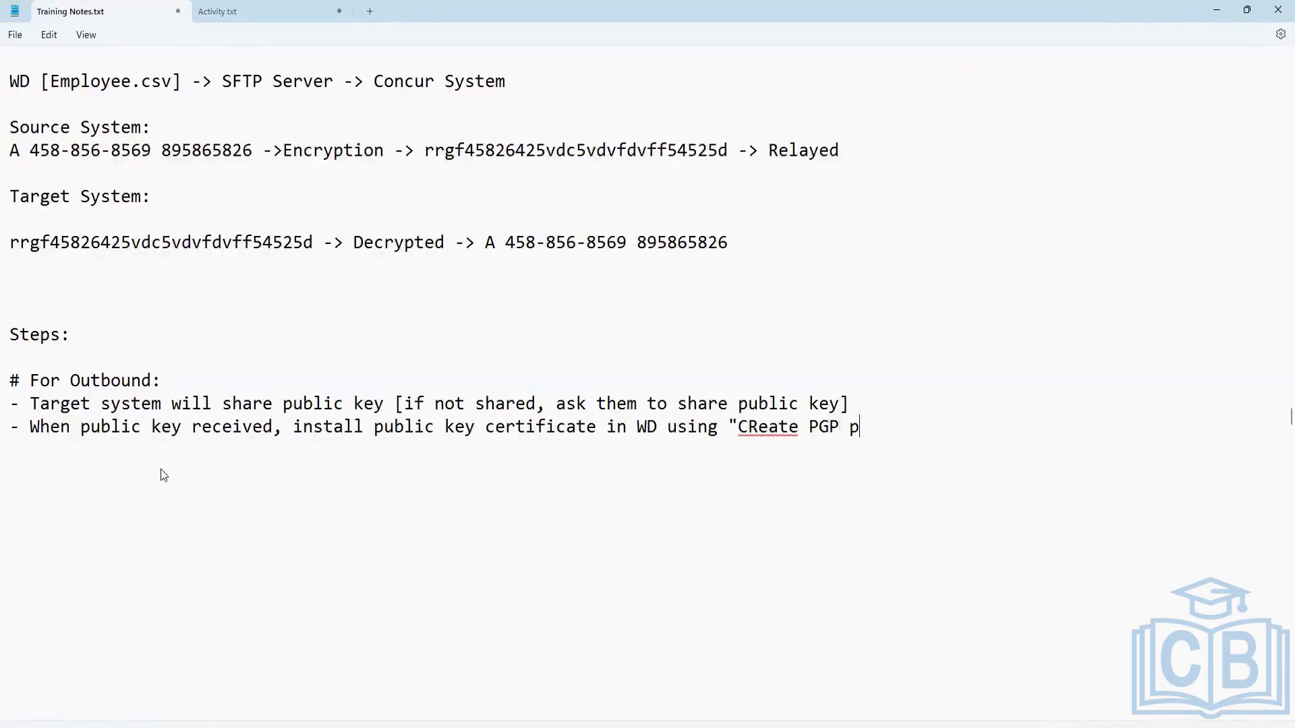
{"action": "type", "text": "ublic Key\""}
Add the third outbound bullet "- Use public key name in delivery config to encrypt the file".
{"action": "key", "text": "Return"}
{"action": "type", "text": "- Use the"}
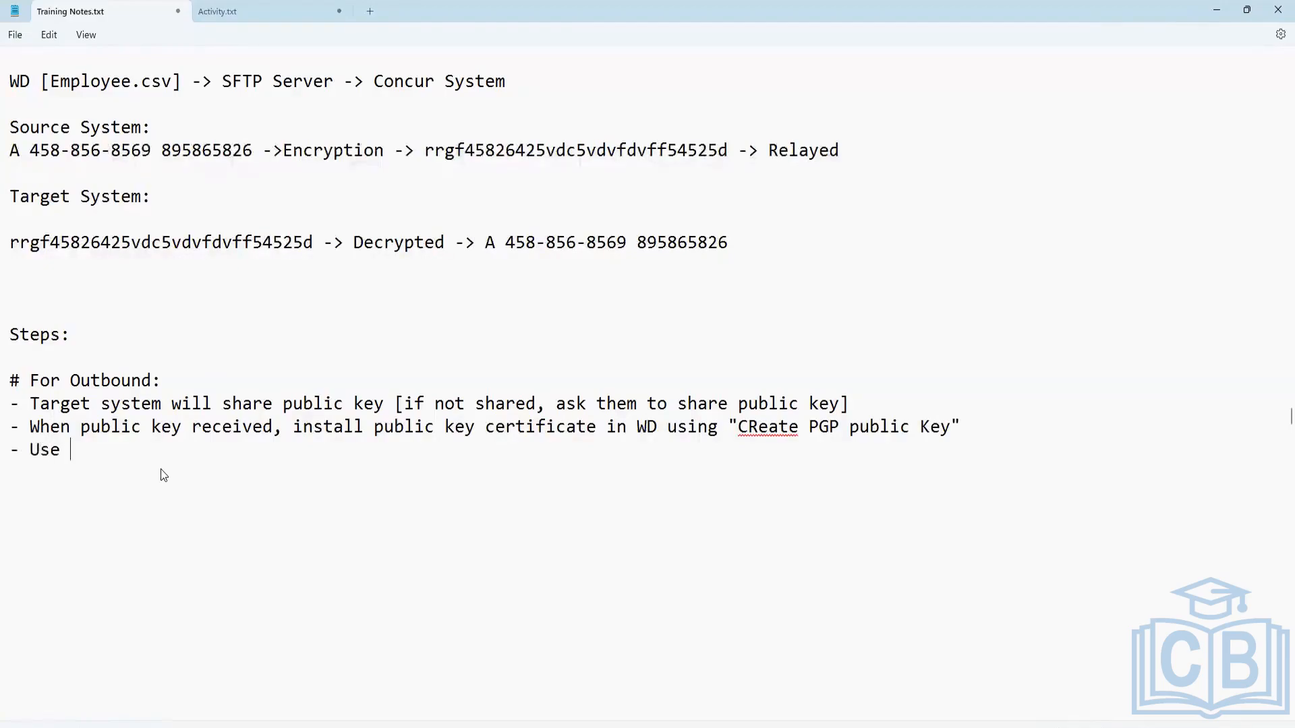
{"action": "key", "text": "BackSpace"}
{"action": "key", "text": "BackSpace"}
{"action": "key", "text": "BackSpace"}
{"action": "type", "text": "public key n"}
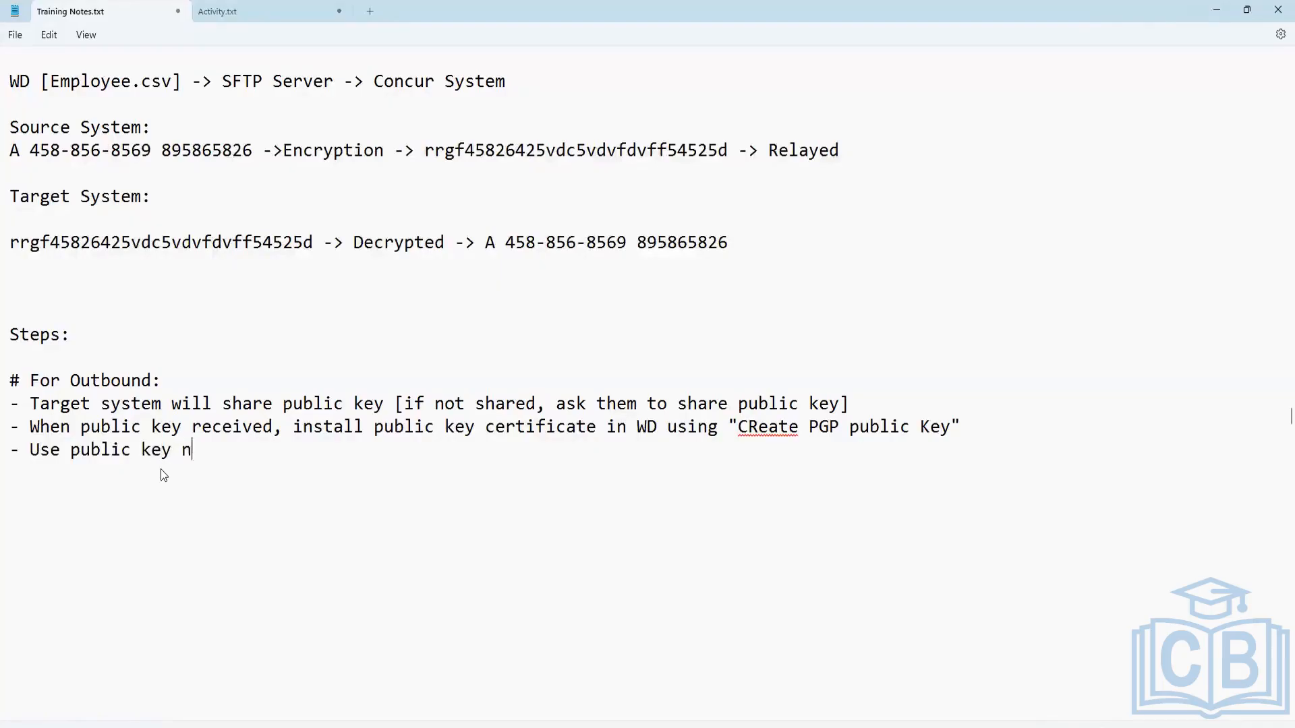
{"action": "type", "text": "ame in delive"}
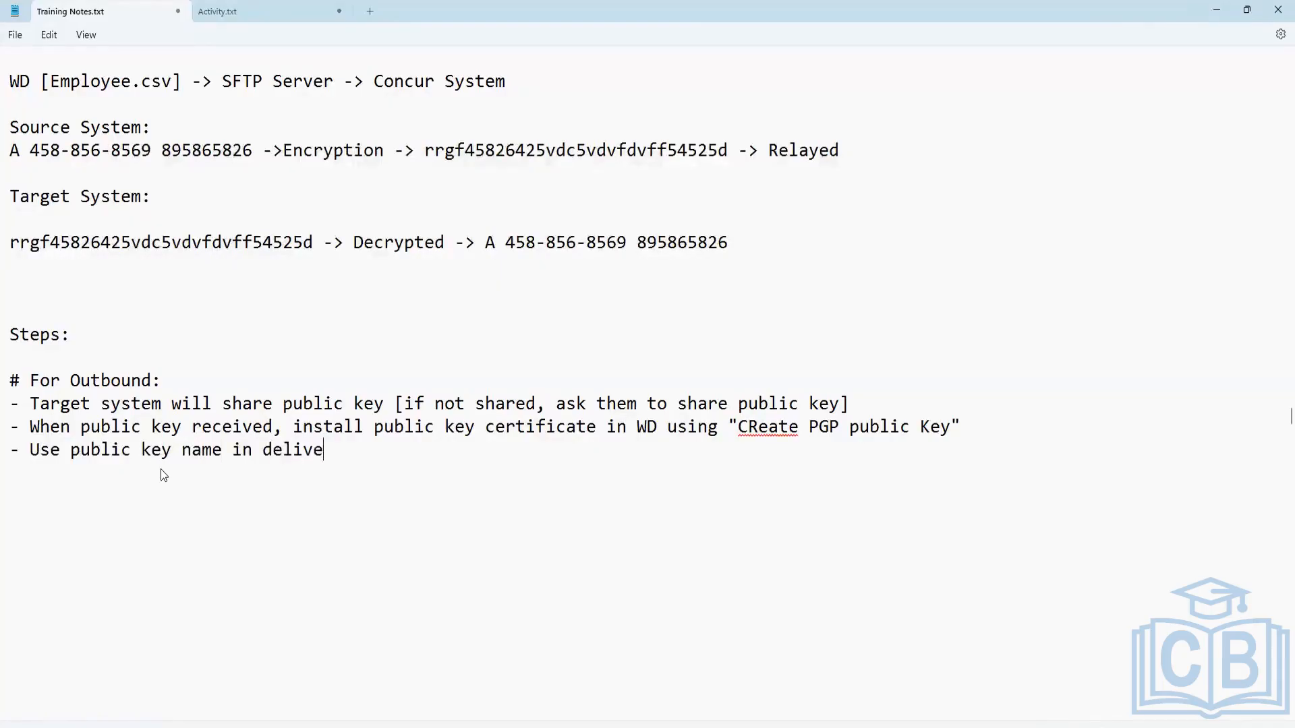
{"action": "type", "text": "ry config to encr"}
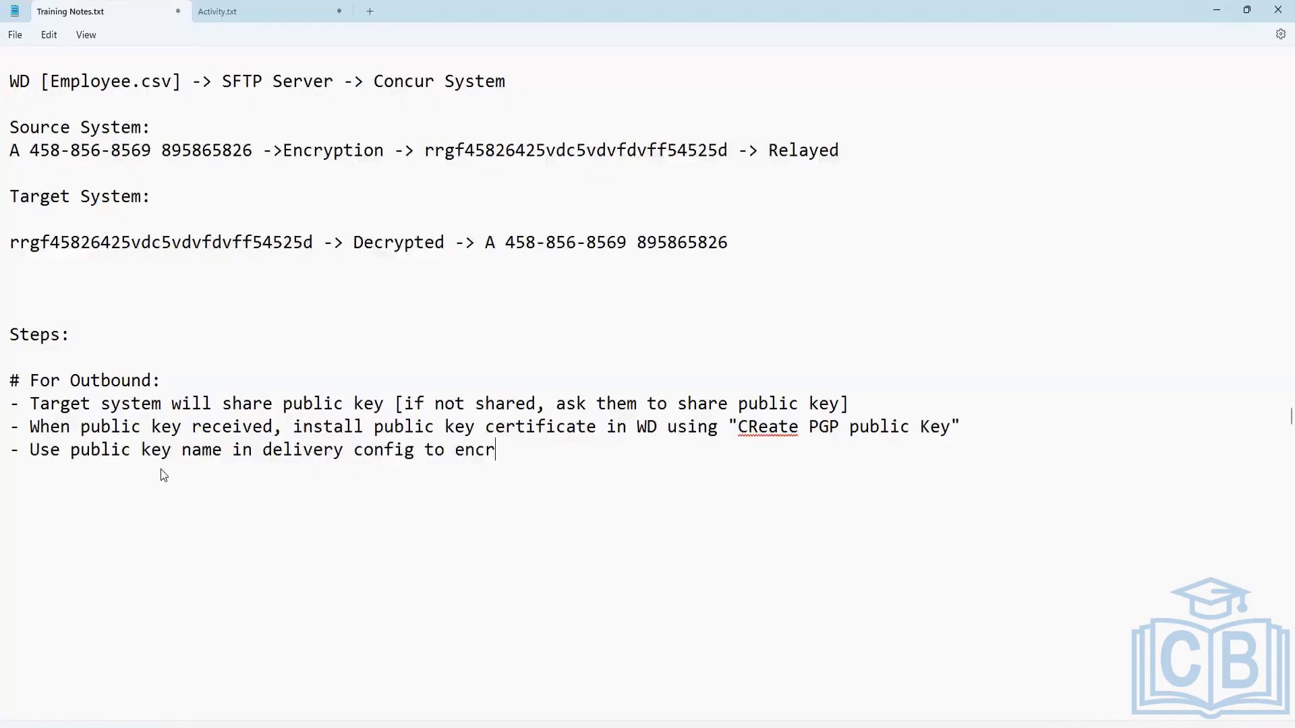
{"action": "type", "text": "ypt the file"}
Add the heading "# For Inbound:" below the outbound bullets, separated by blank lines.
{"action": "key", "text": "Return"}
{"action": "key", "text": "Return"}
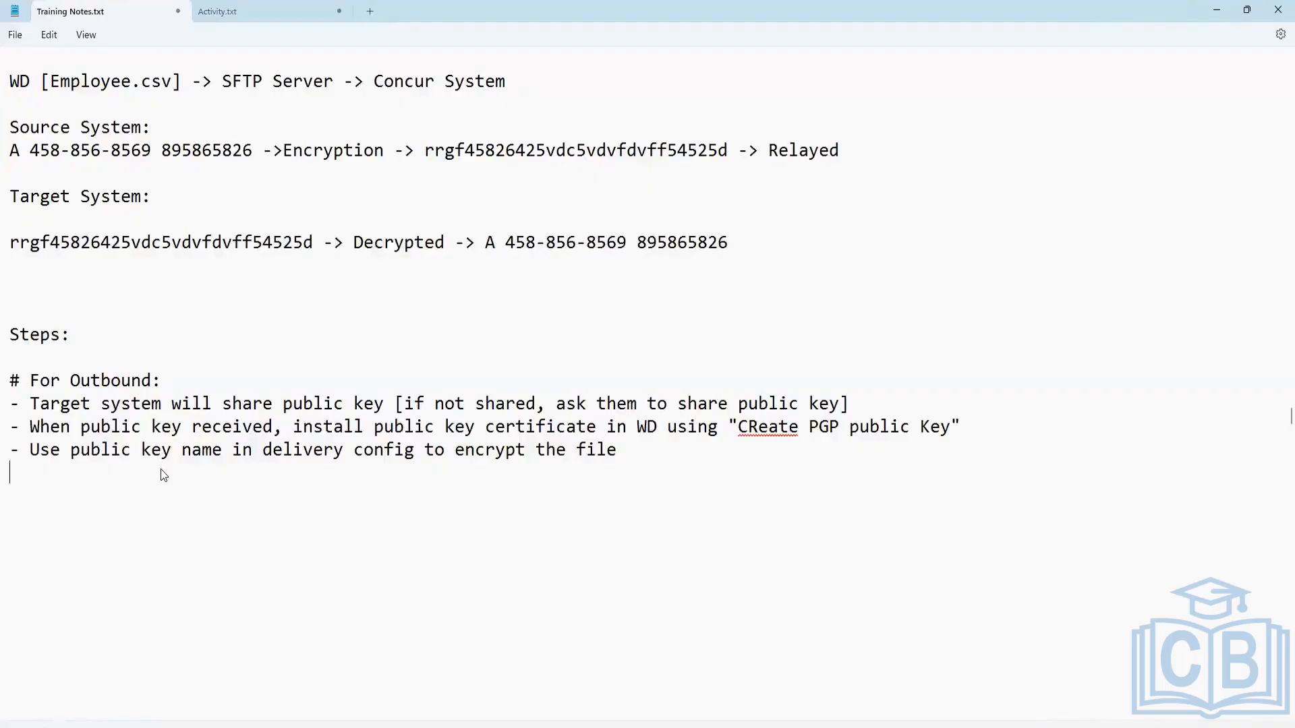
{"action": "type", "text": "# For Inbound:"}
{"action": "key", "text": "Return"}
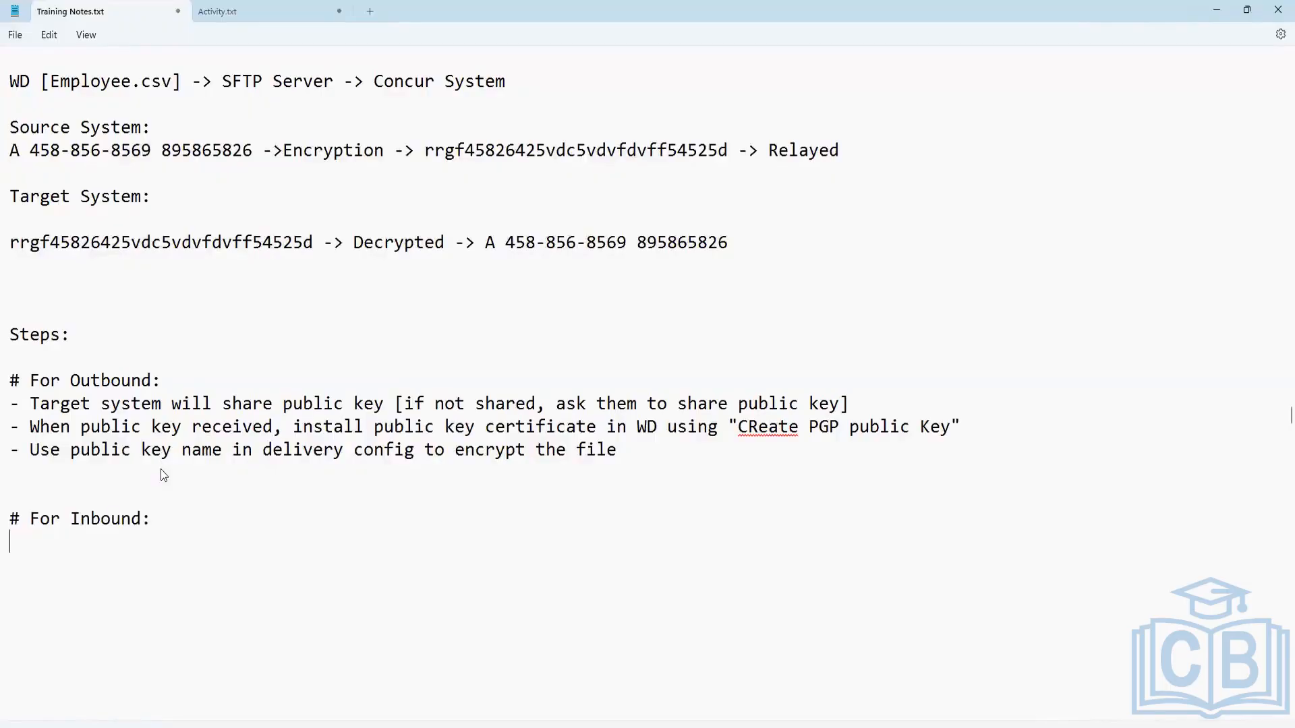
Write the first inbound bullet "- Create Private Key pair using "Create PGP Private Key Pair"".
{"action": "type", "text": "- Create Priva"}
{"action": "key", "text": "BackSpace"}
{"action": "type", "text": "a"}
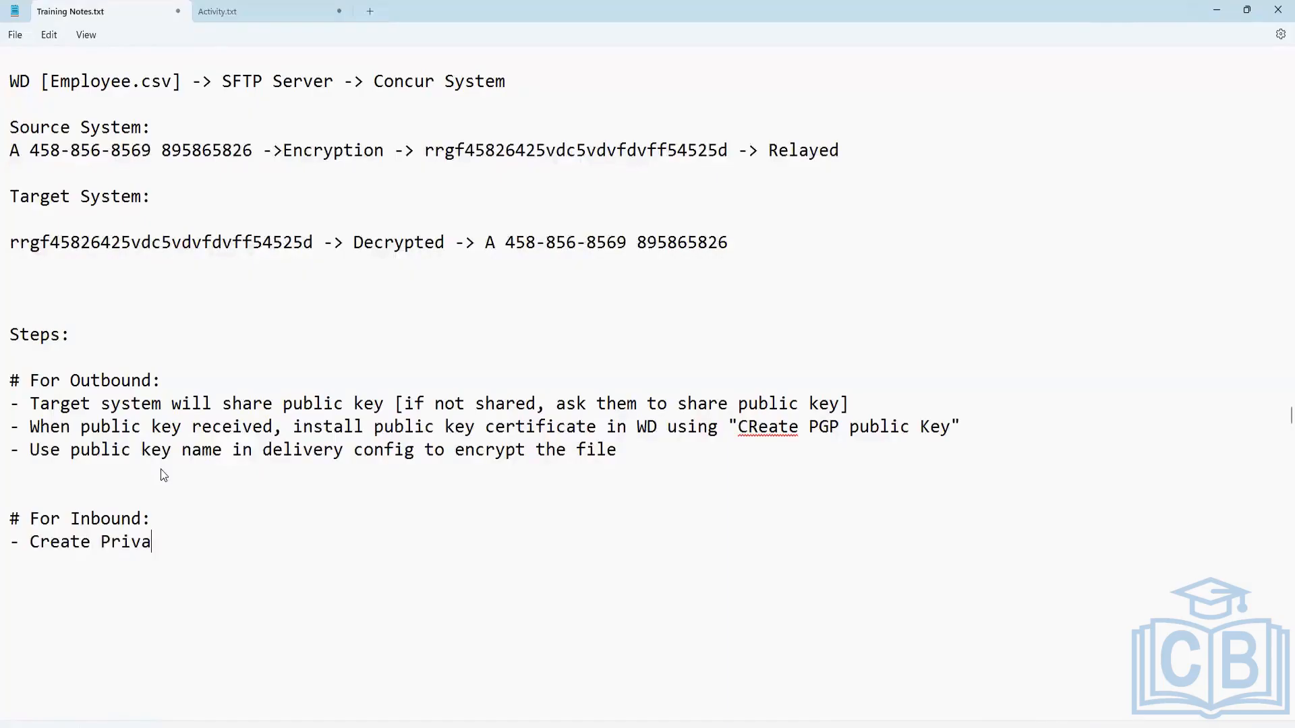
{"action": "type", "text": "te Key pait"}
{"action": "key", "text": "BackSpace"}
{"action": "type", "text": "r using "}
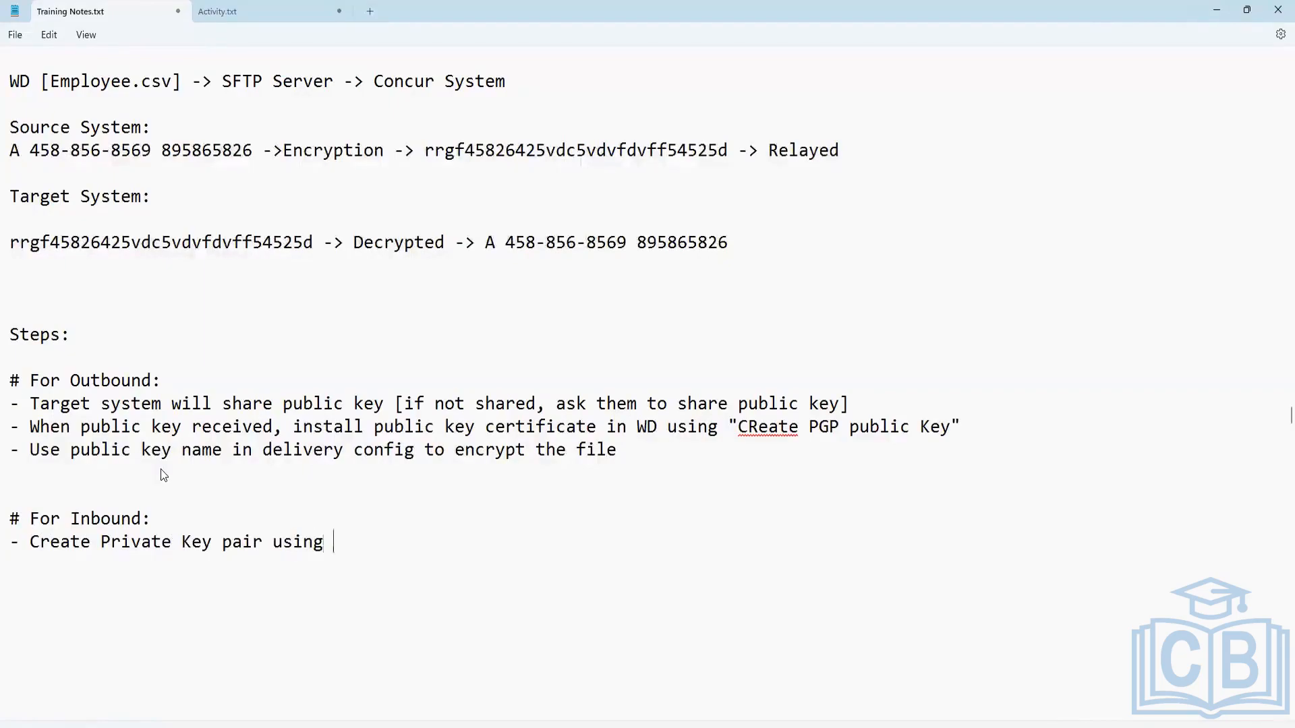
{"action": "type", "text": "\"Create "}
{"action": "type", "text": "PGP Private "}
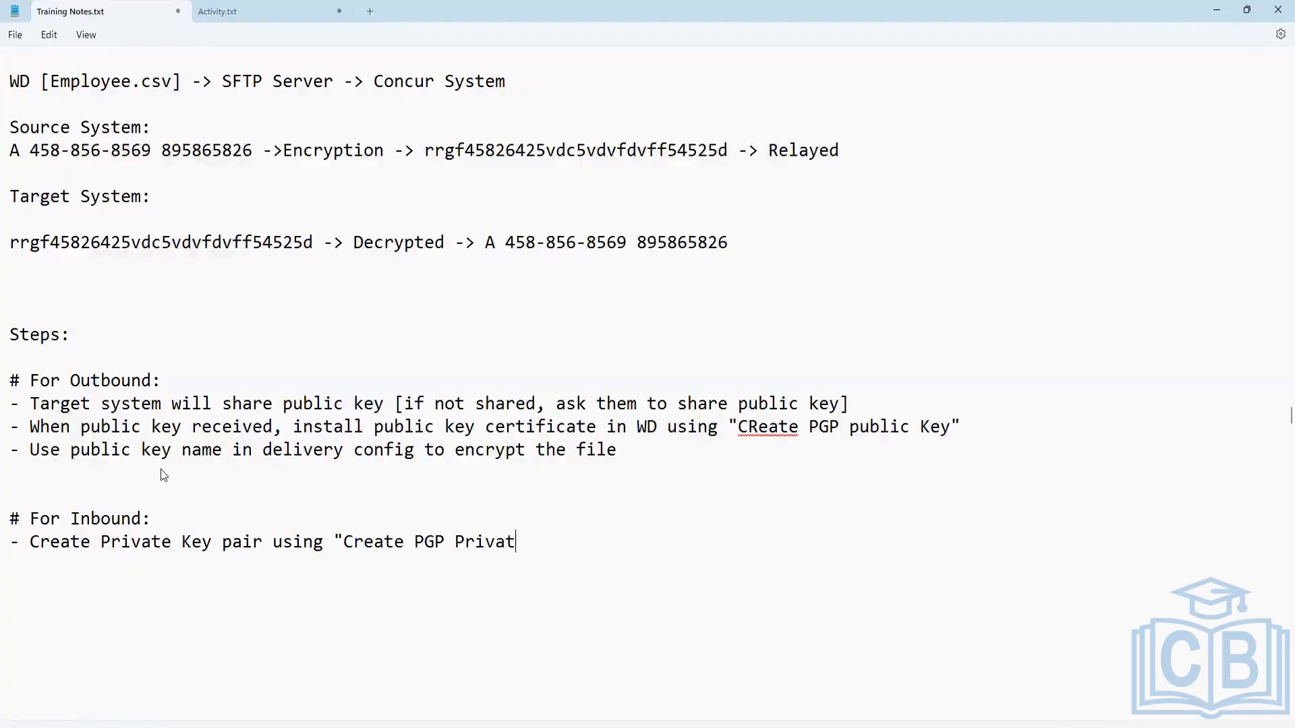
{"action": "type", "text": "Key Pair\""}
Add the second inbound bullet "- Copy public key and share public key with the source system".
{"action": "key", "text": "Return"}
{"action": "type", "text": "- Cope p"}
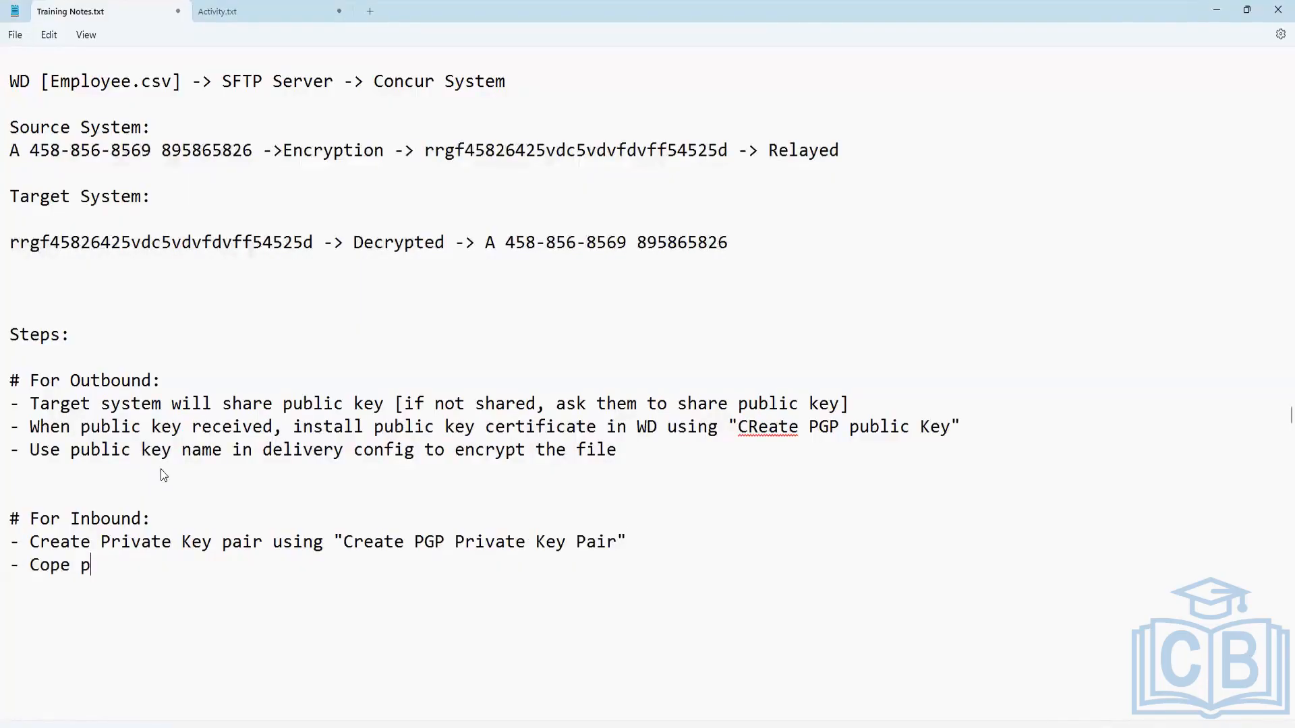
{"action": "type", "text": "ublic key and share "}
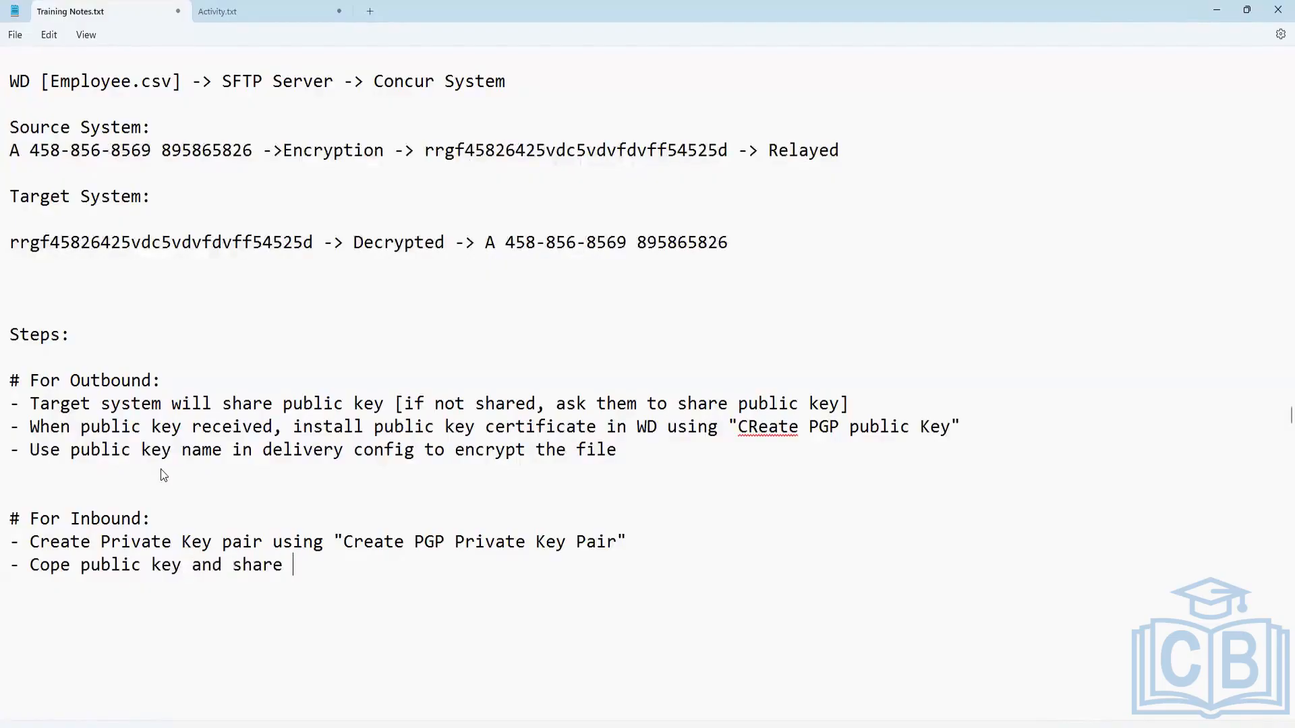
{"action": "type", "text": "public key w"}
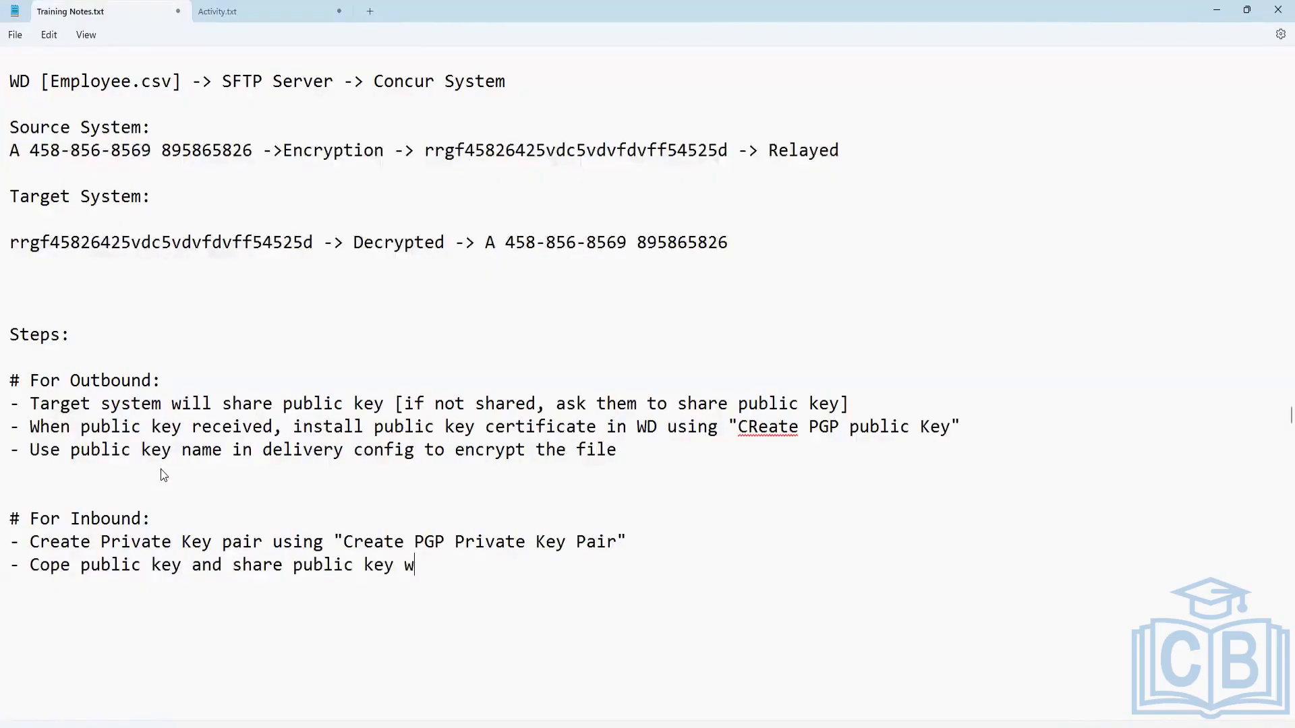
{"action": "type", "text": "ith the source system"}
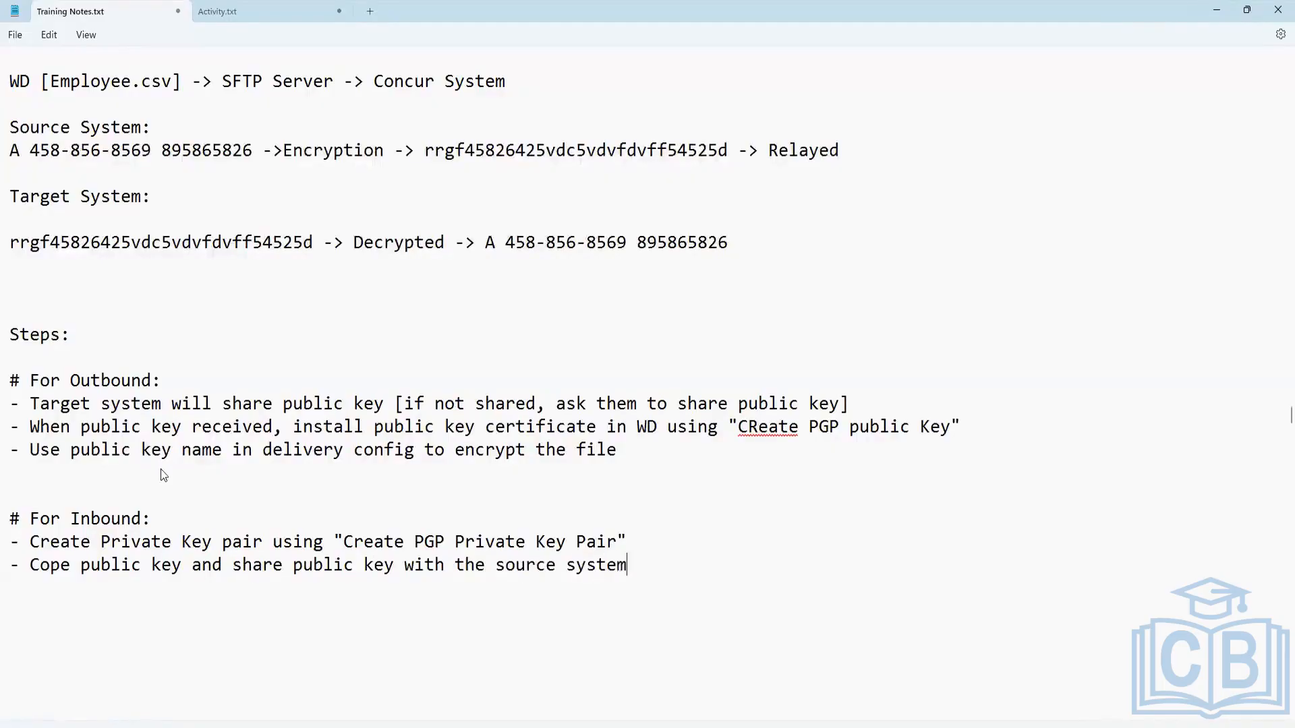
{"action": "key", "text": "Return"}
{"action": "left_click", "coordinate": [75, 558]}
{"action": "key", "text": "BackSpace"}
{"action": "type", "text": "y"}
Add the third inbound bullet "- Configure private key pair name in Retrival config "Decrypt Using"".
{"action": "left_click", "coordinate": [648, 561]}
{"action": "type", "text": "Configure "}
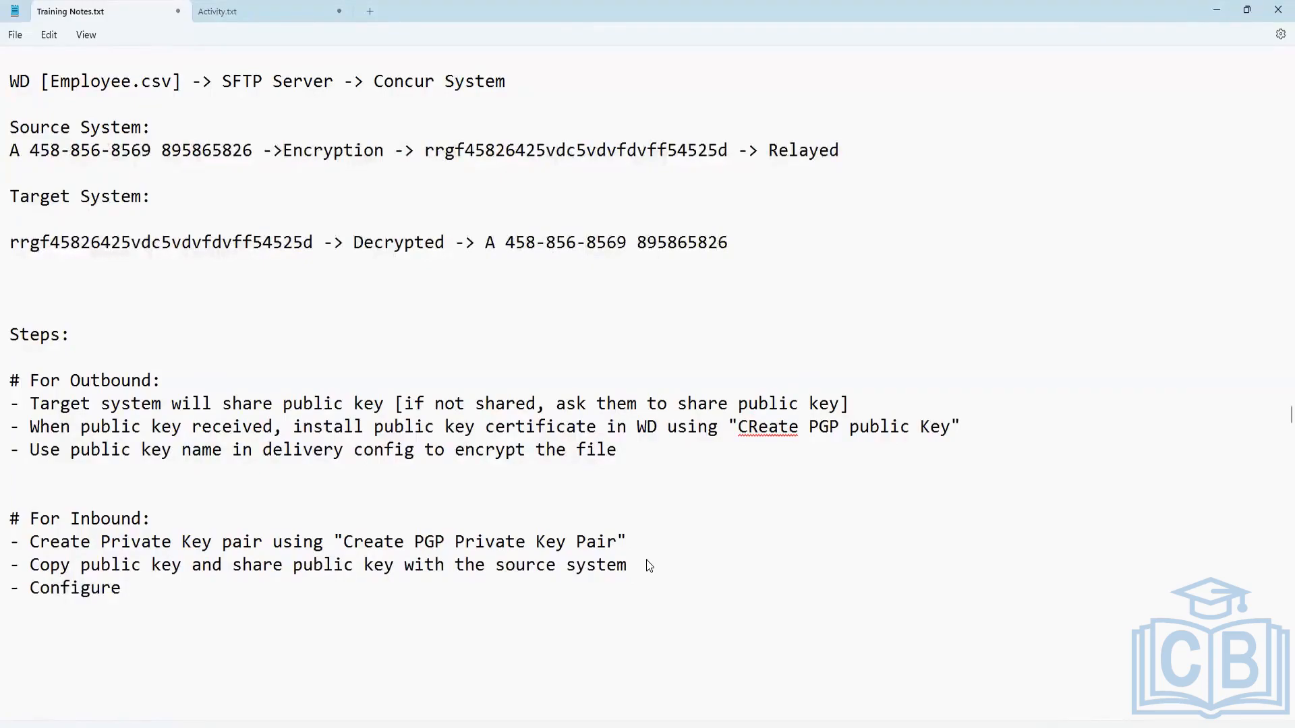
{"action": "type", "text": "pro"}
{"action": "key", "text": "BackSpace"}
{"action": "type", "text": "ivate key pair i"}
{"action": "key", "text": "BackSpace"}
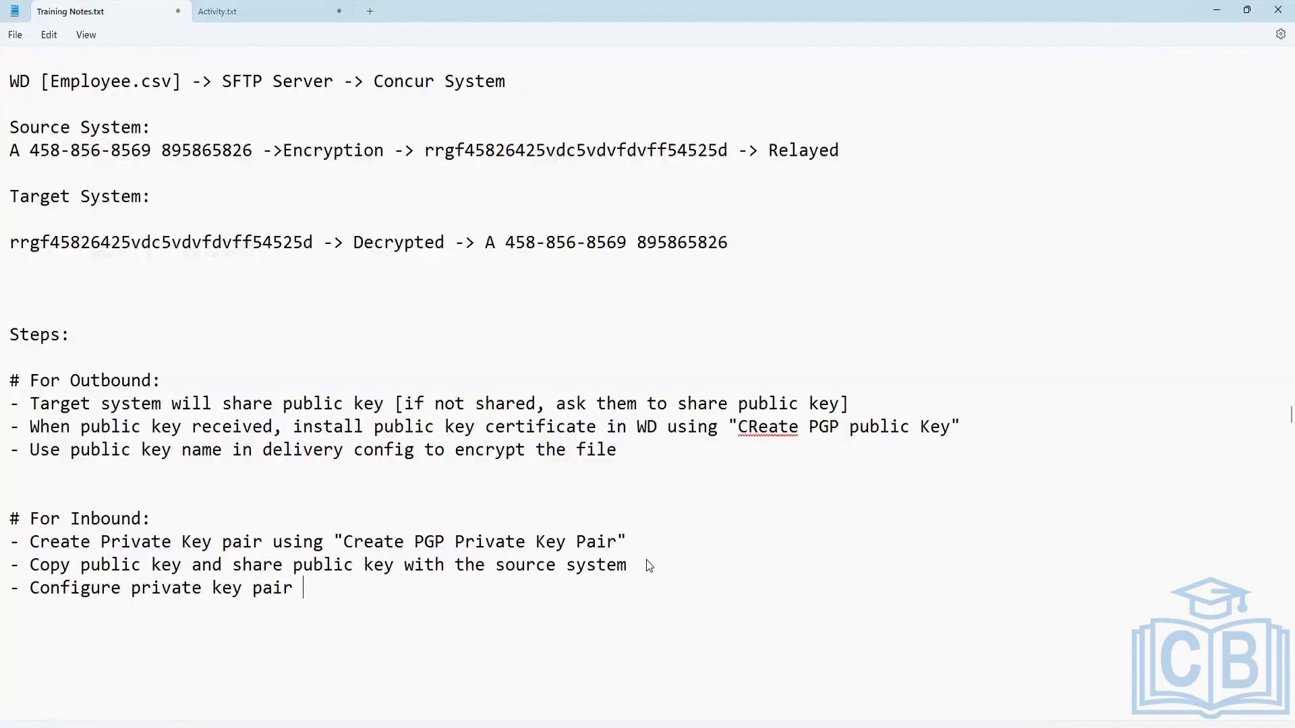
{"action": "type", "text": "name in Retrive"}
{"action": "key", "text": "BackSpace"}
{"action": "type", "text": "al "}
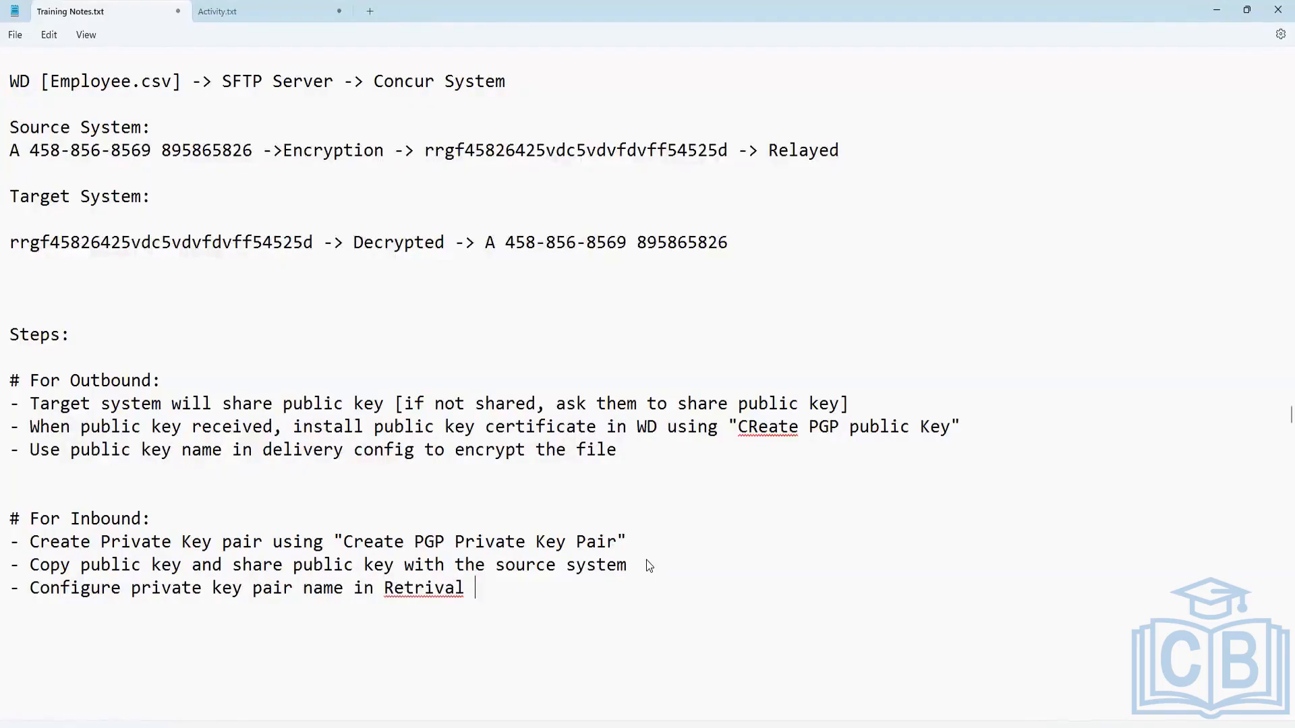
{"action": "type", "text": "config \"Decryp"}
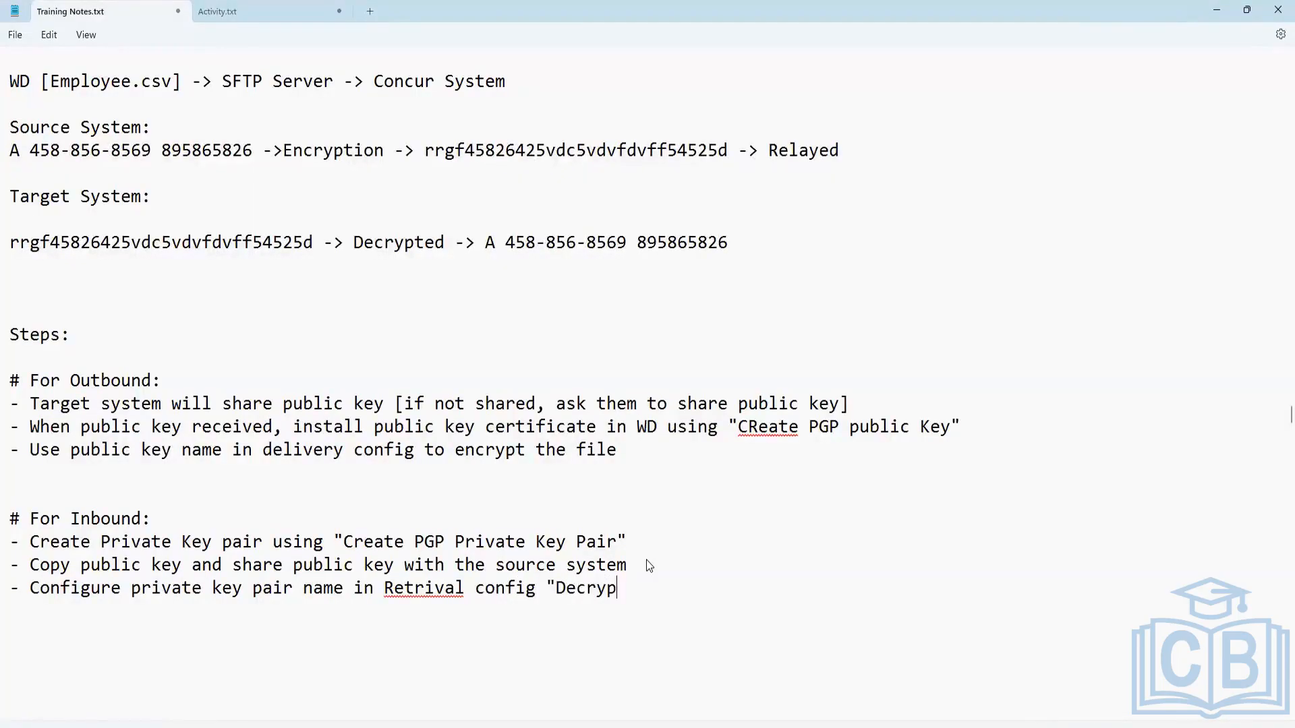
{"action": "type", "text": "t Using\""}
Insert the quoted field name "Encypt Using" after "delivery config" in the third outbound bullet.
{"action": "left_click", "coordinate": [415, 452]}
{"action": "type", "text": "\"\""}
{"action": "key", "text": "Left"}
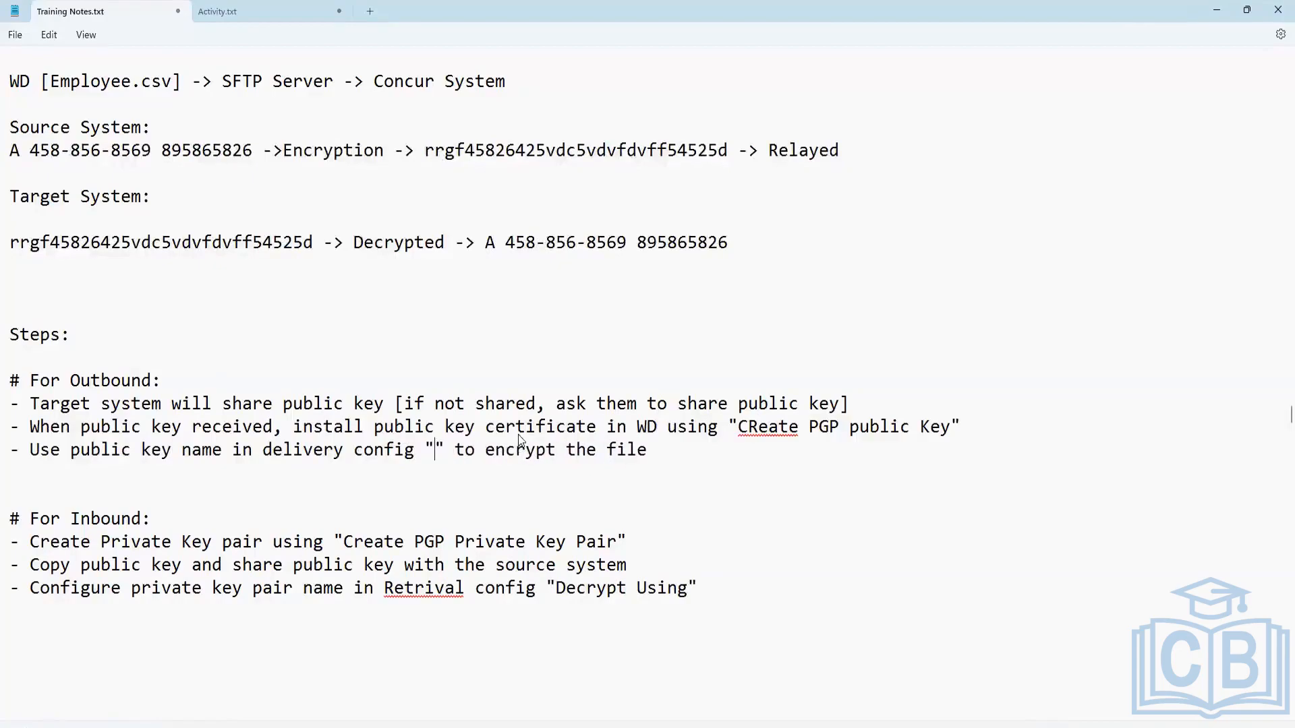
{"action": "type", "text": "Encyp"}
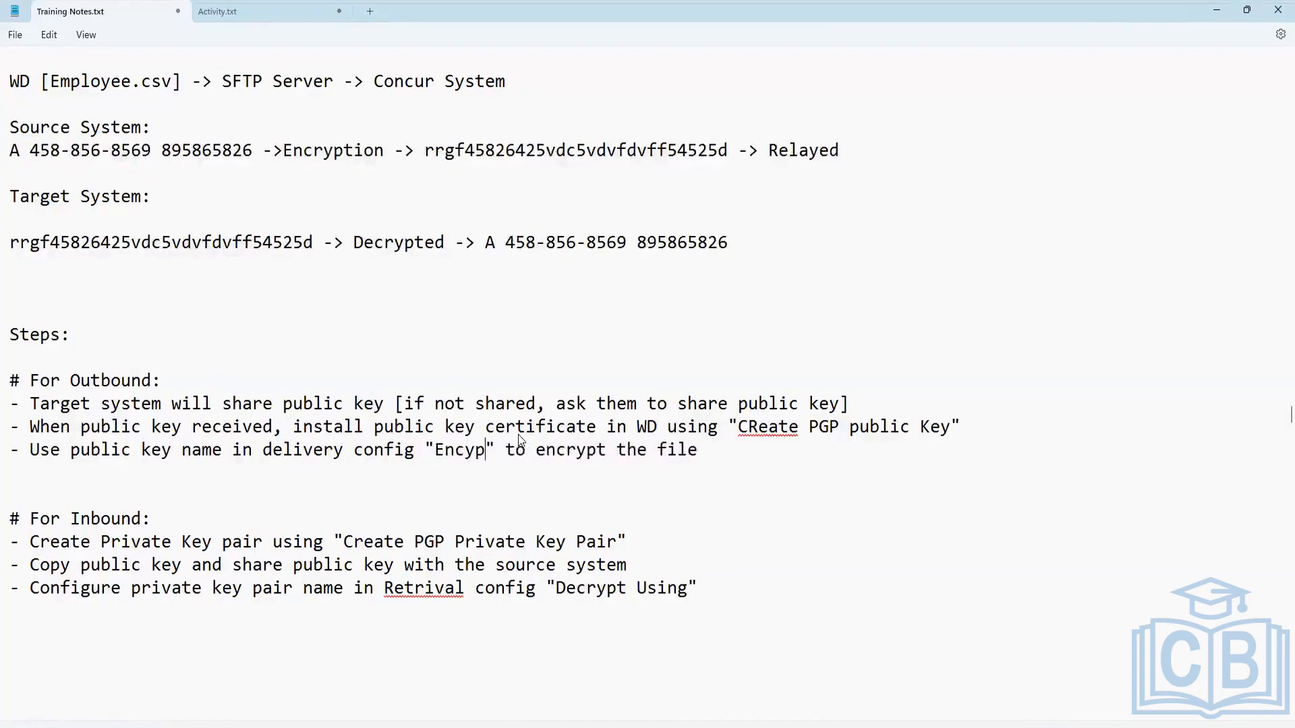
{"action": "type", "text": "t Using\" to "}
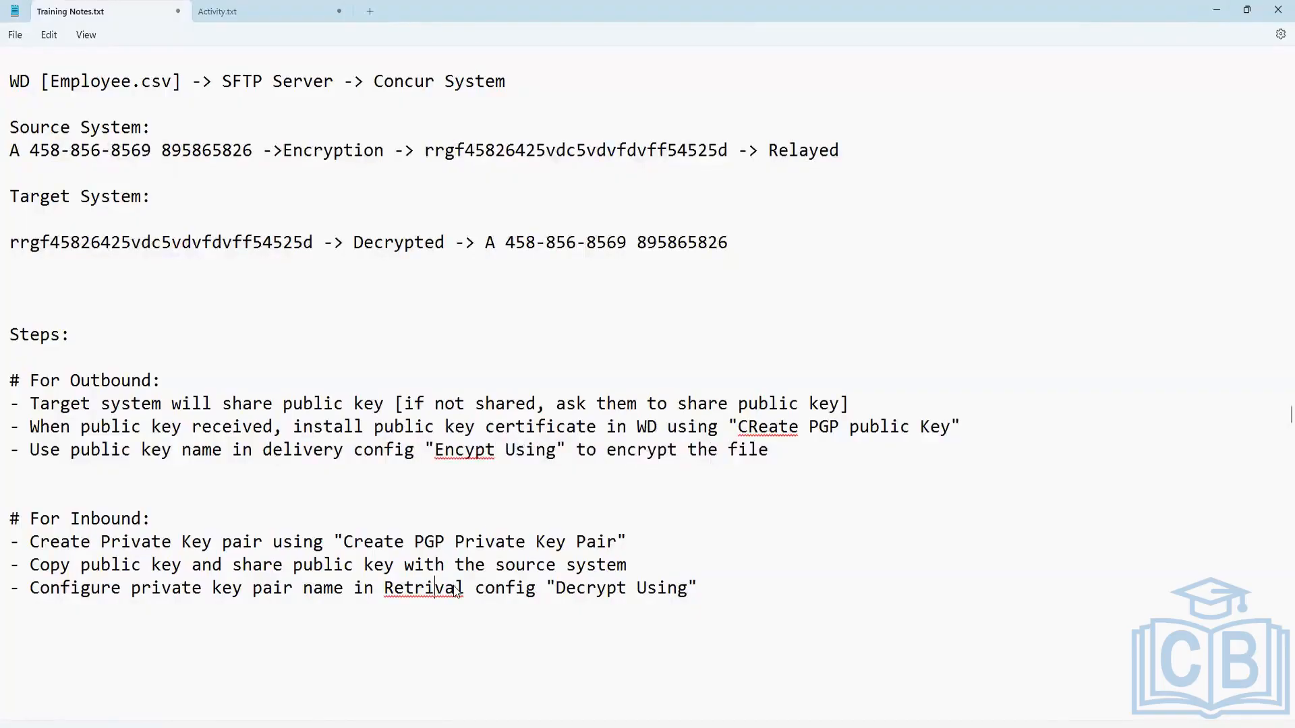
{"action": "type", "text": "e"}
Correct the misspelled words in the outbound and inbound bullets to "Retrieval", "Encrypt" and "Create".
{"action": "left_click", "coordinate": [733, 570]}
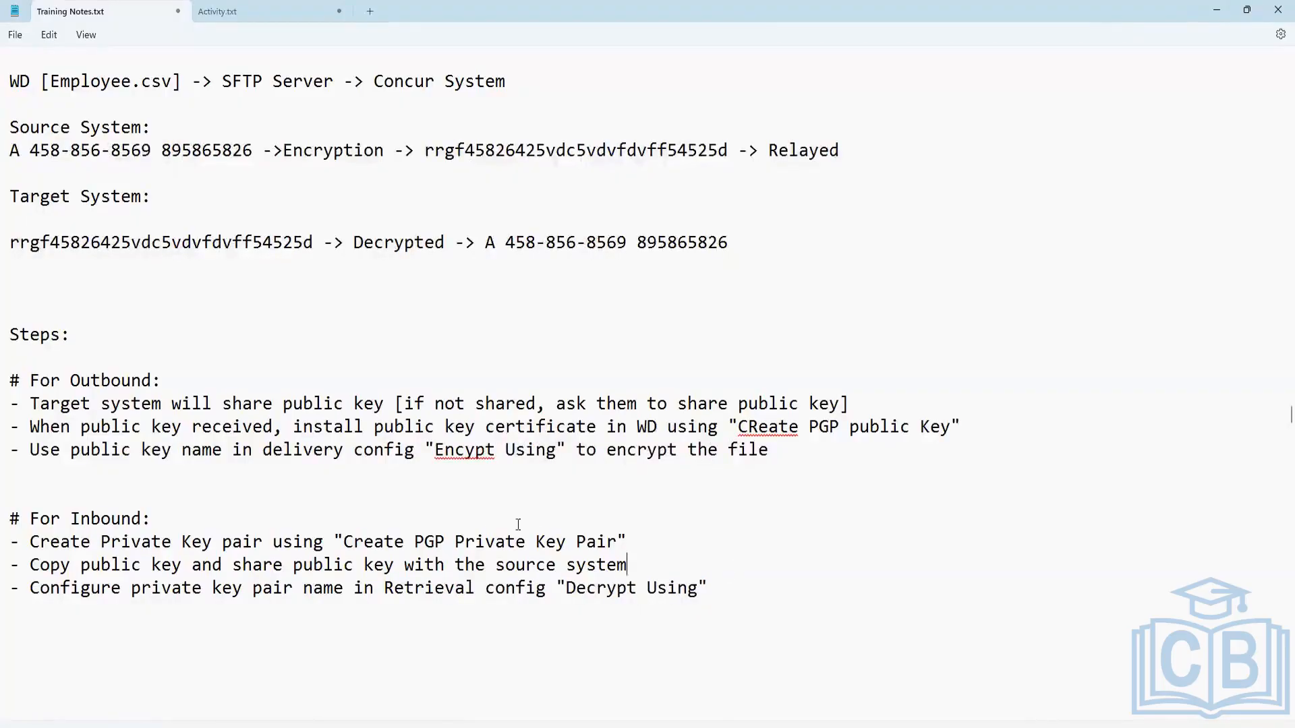
{"action": "right_click", "coordinate": [466, 455]}
{"action": "left_click", "coordinate": [445, 480]}
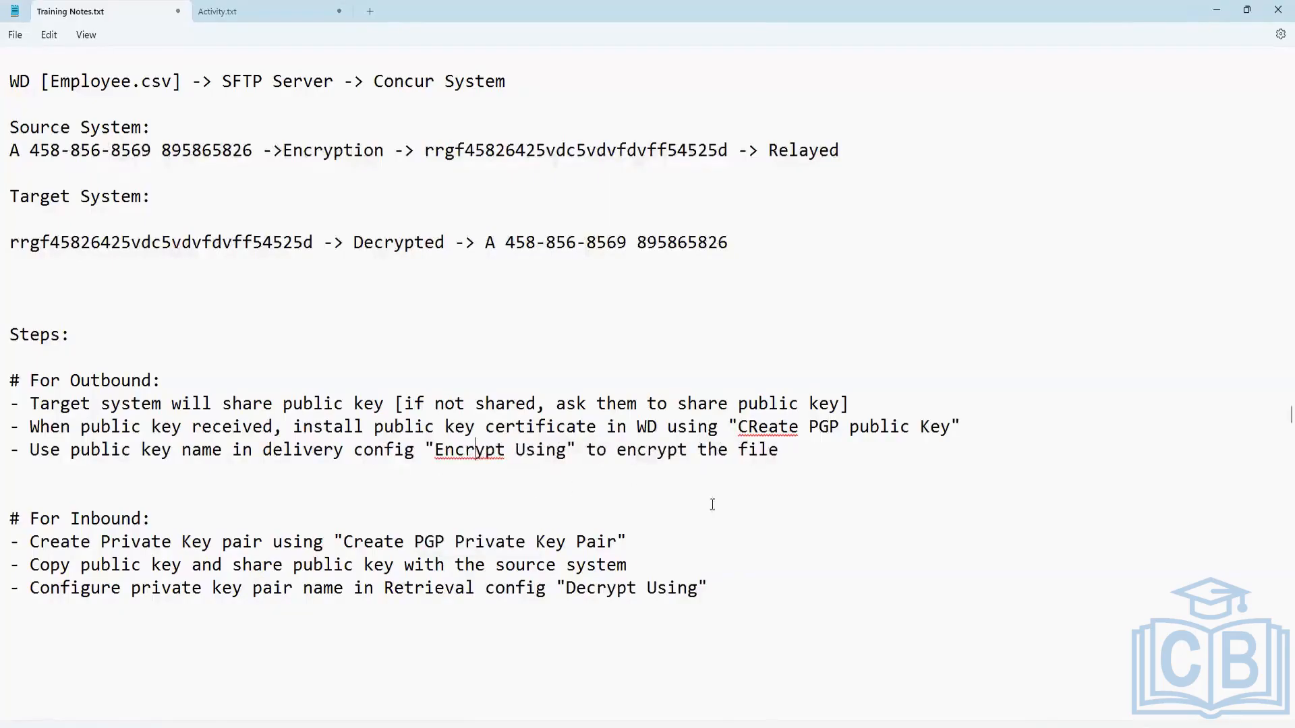
{"action": "left_click", "coordinate": [757, 429]}
{"action": "right_click", "coordinate": [756, 431]}
{"action": "left_click", "coordinate": [742, 451]}
Review the outbound and inbound steps together with the encryption and decryption example above them.
{"action": "scroll", "coordinate": [735, 595], "scroll_direction": "down", "scroll_amount": 1}
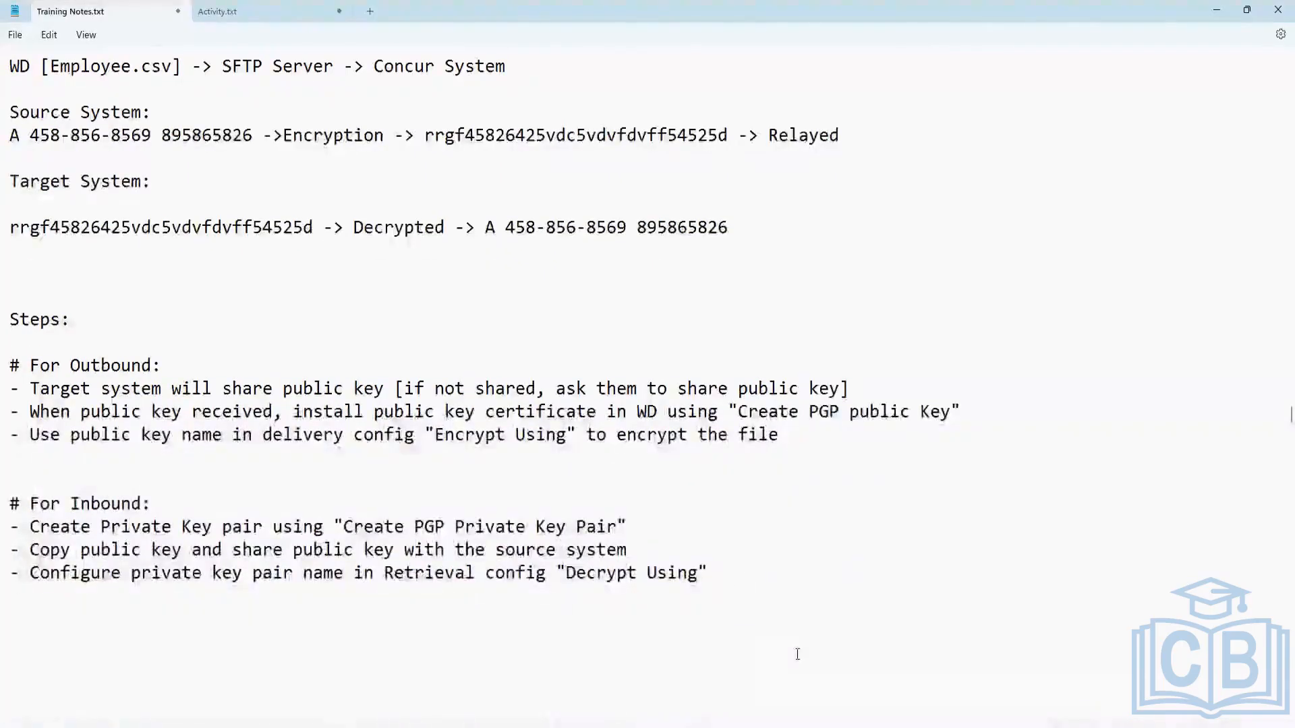
{"action": "scroll", "coordinate": [687, 598], "scroll_direction": "down", "scroll_amount": 4}
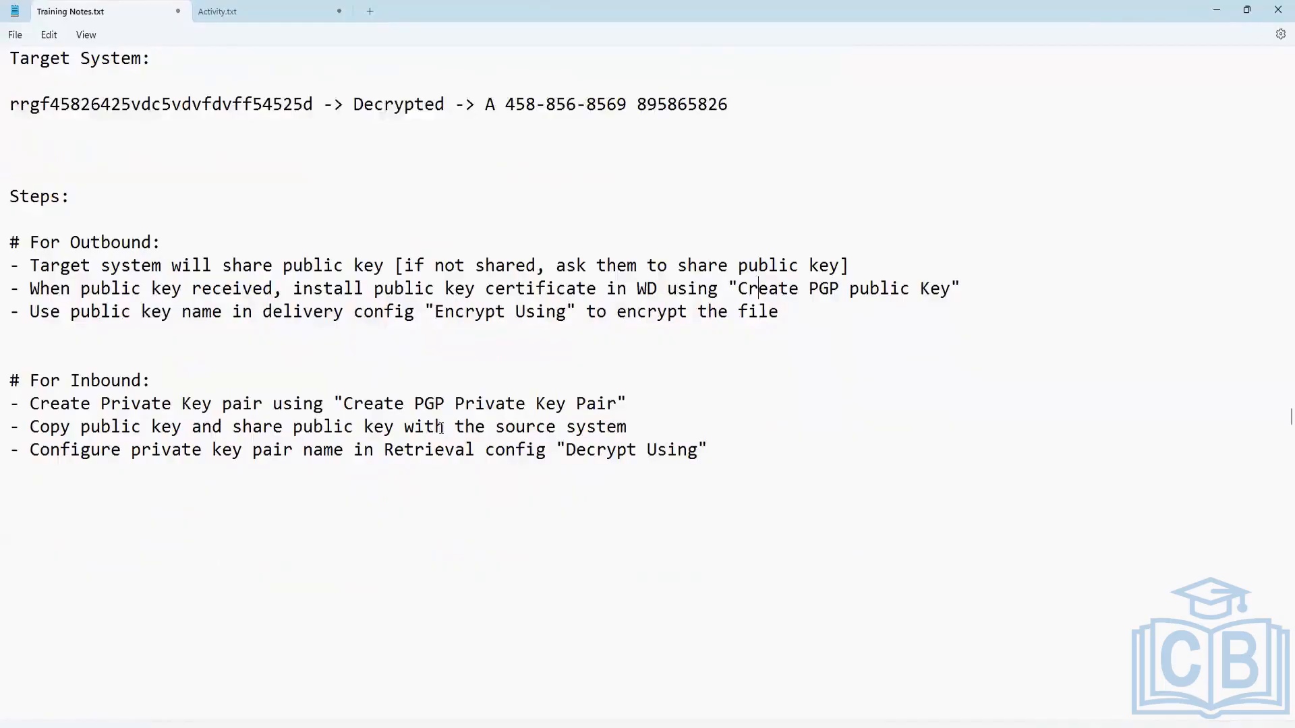
{"action": "scroll", "coordinate": [646, 442], "scroll_direction": "down", "scroll_amount": 1}
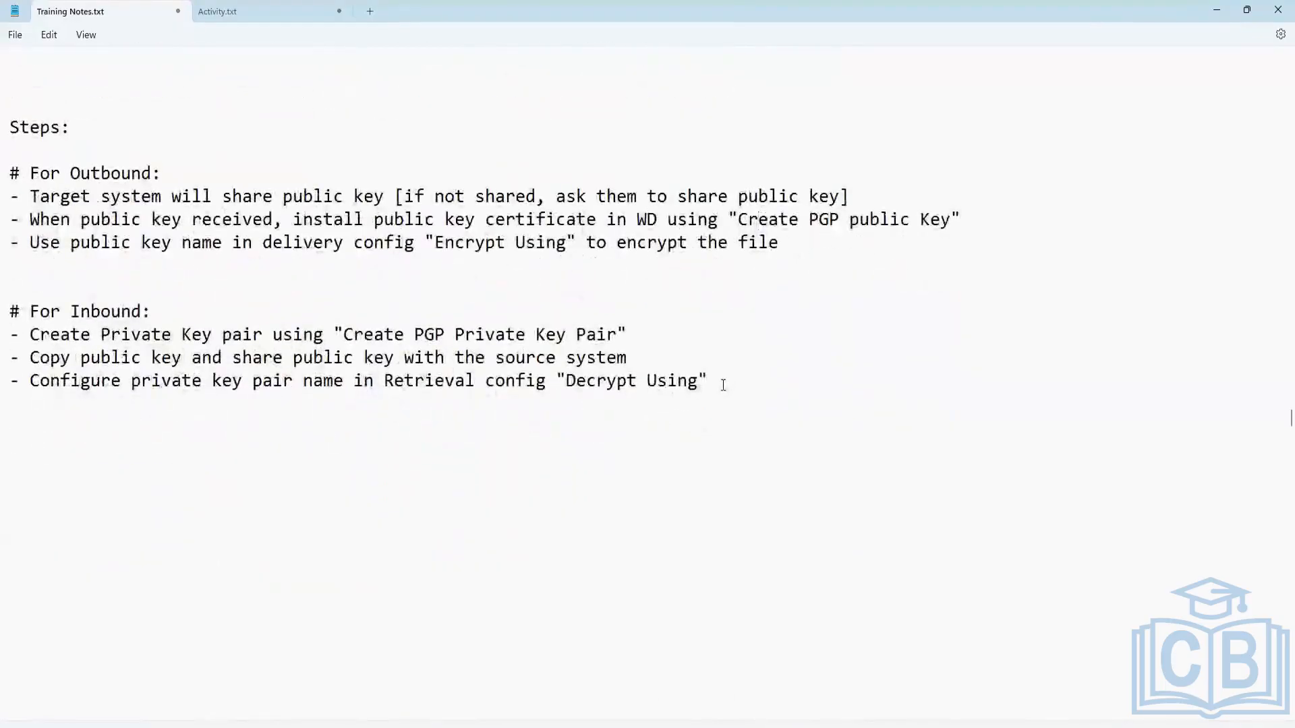
{"action": "scroll", "coordinate": [474, 433], "scroll_direction": "up", "scroll_amount": 1}
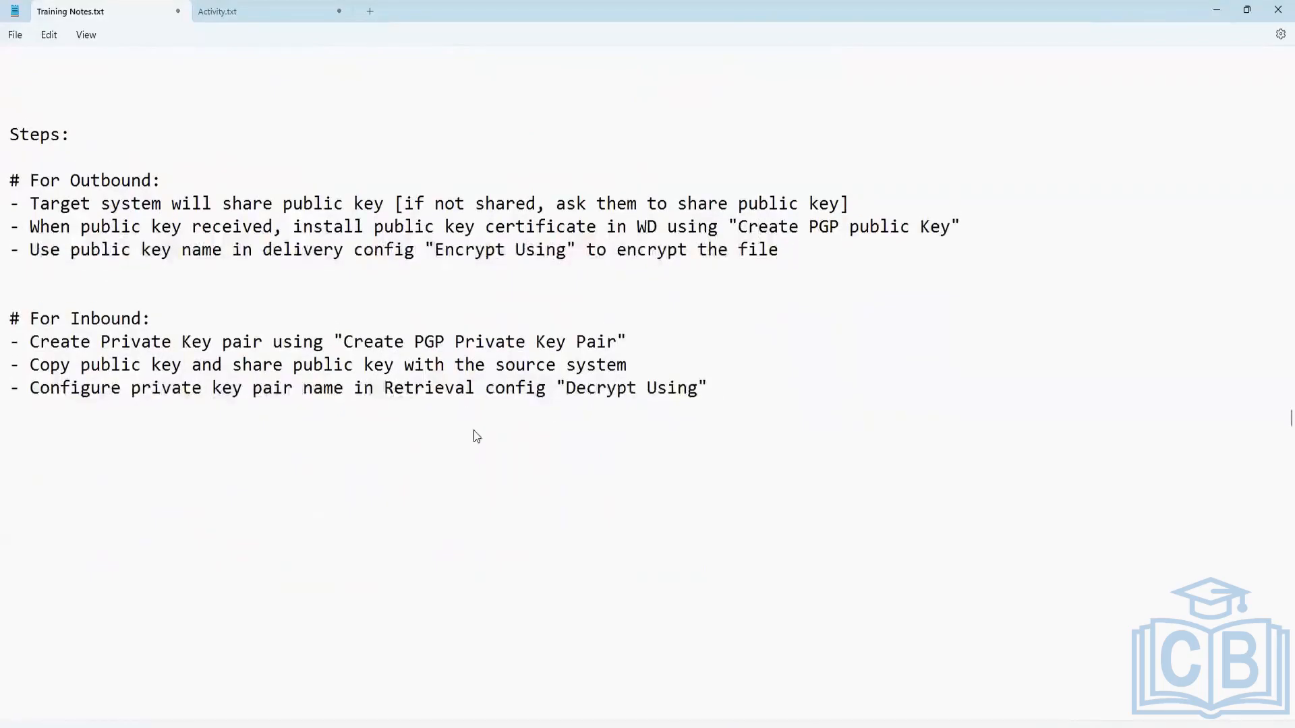
{"action": "scroll", "coordinate": [475, 436], "scroll_direction": "up", "scroll_amount": 7}
{"action": "scroll", "coordinate": [475, 436], "scroll_direction": "down", "scroll_amount": 7}
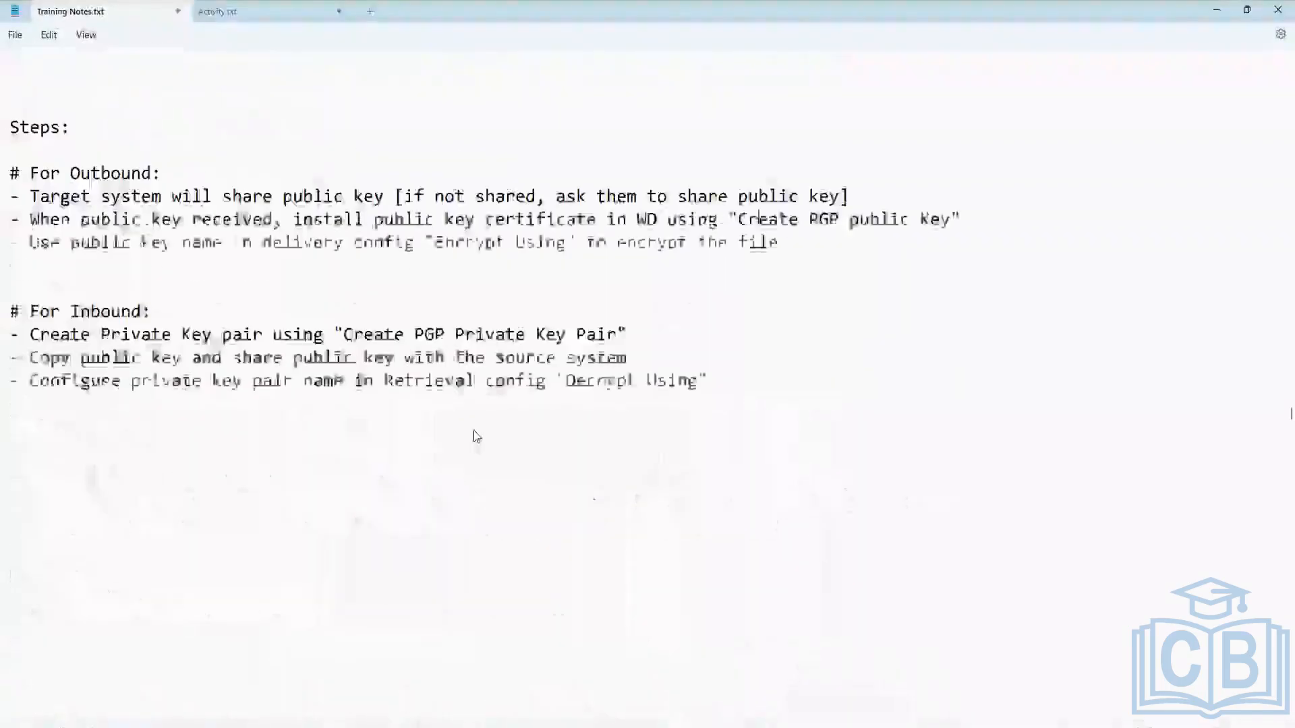
{"action": "scroll", "coordinate": [476, 436], "scroll_direction": "up", "scroll_amount": 6}
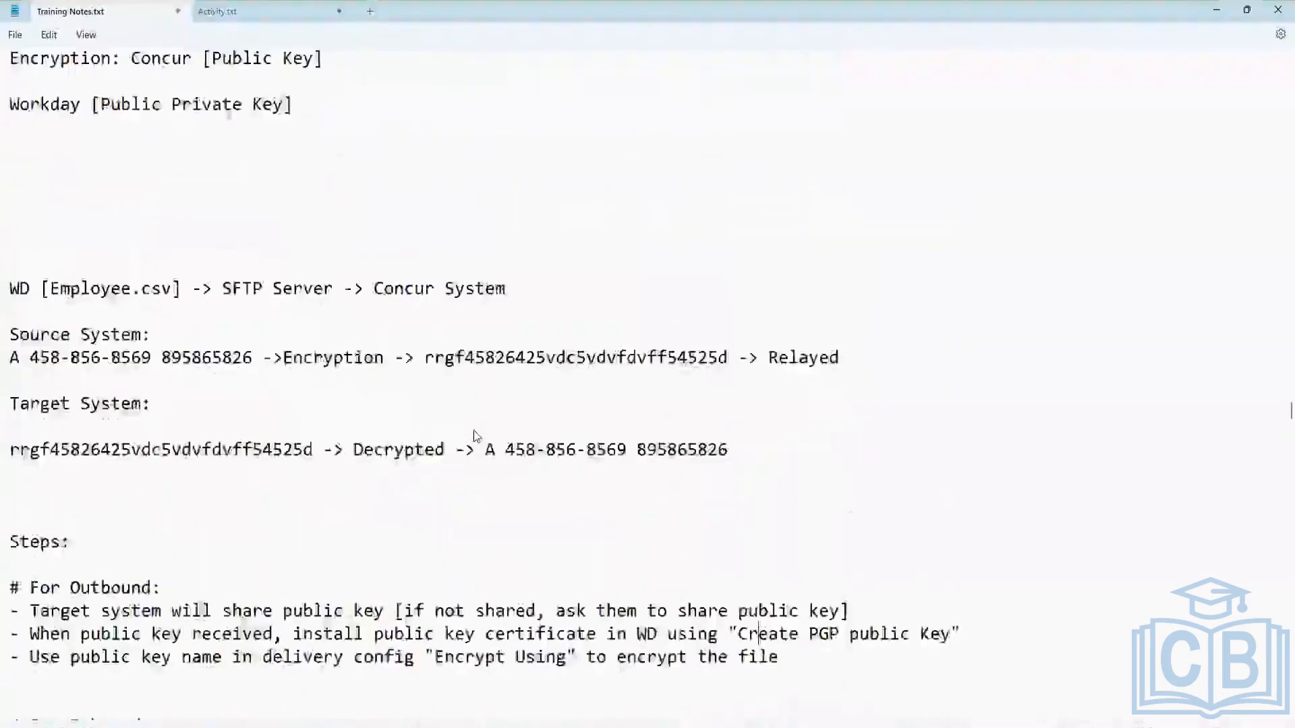
{"action": "scroll", "coordinate": [475, 436], "scroll_direction": "down", "scroll_amount": 8}
{"action": "scroll", "coordinate": [475, 435], "scroll_direction": "up", "scroll_amount": 3}
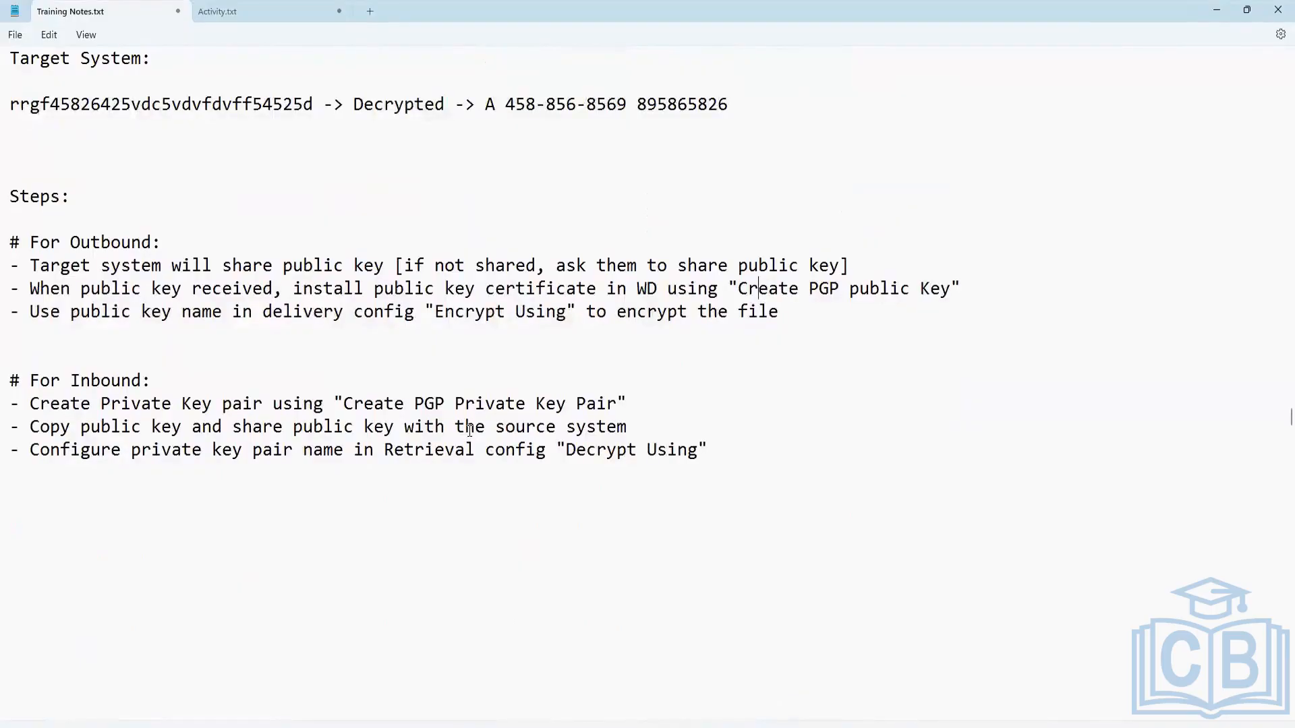
Remove three blank lines above the "WD [Employee.csv] -> SFTP Server -> Concur System" line.
{"action": "scroll", "coordinate": [466, 433], "scroll_direction": "up", "scroll_amount": 4}
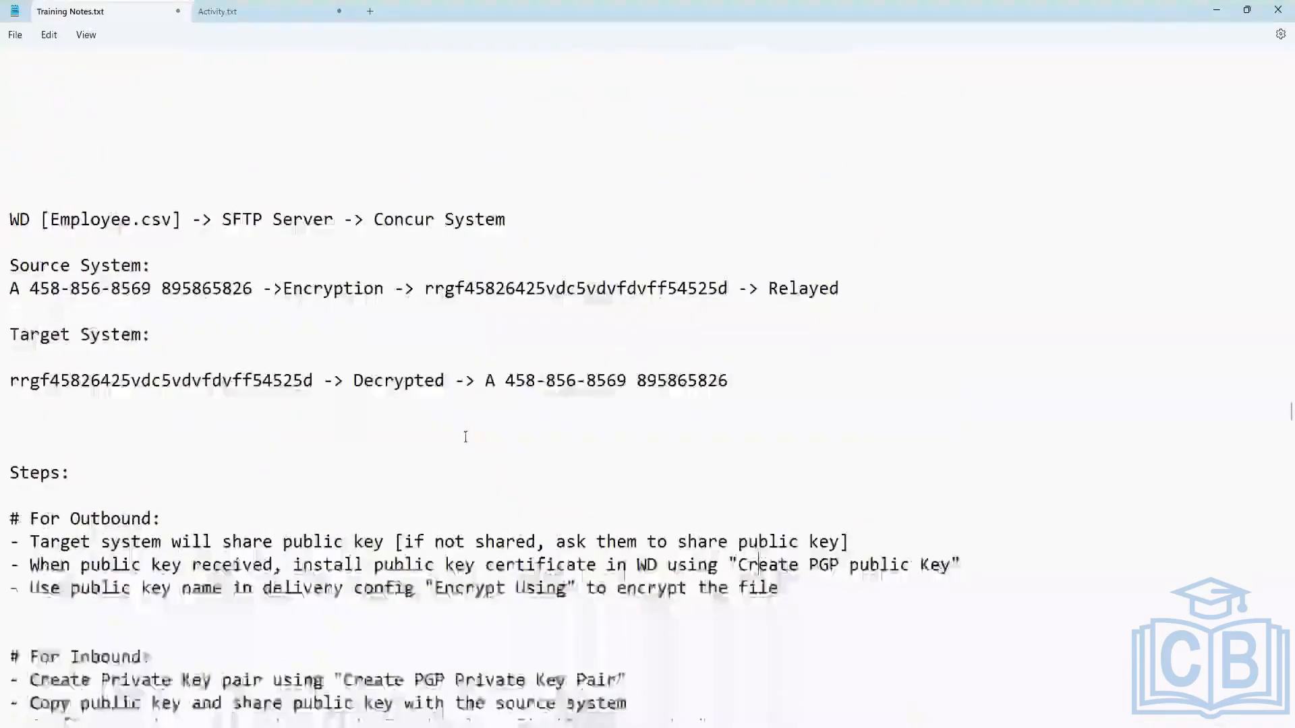
{"action": "scroll", "coordinate": [135, 411], "scroll_direction": "down", "scroll_amount": 5}
{"action": "scroll", "coordinate": [88, 564], "scroll_direction": "up", "scroll_amount": 11}
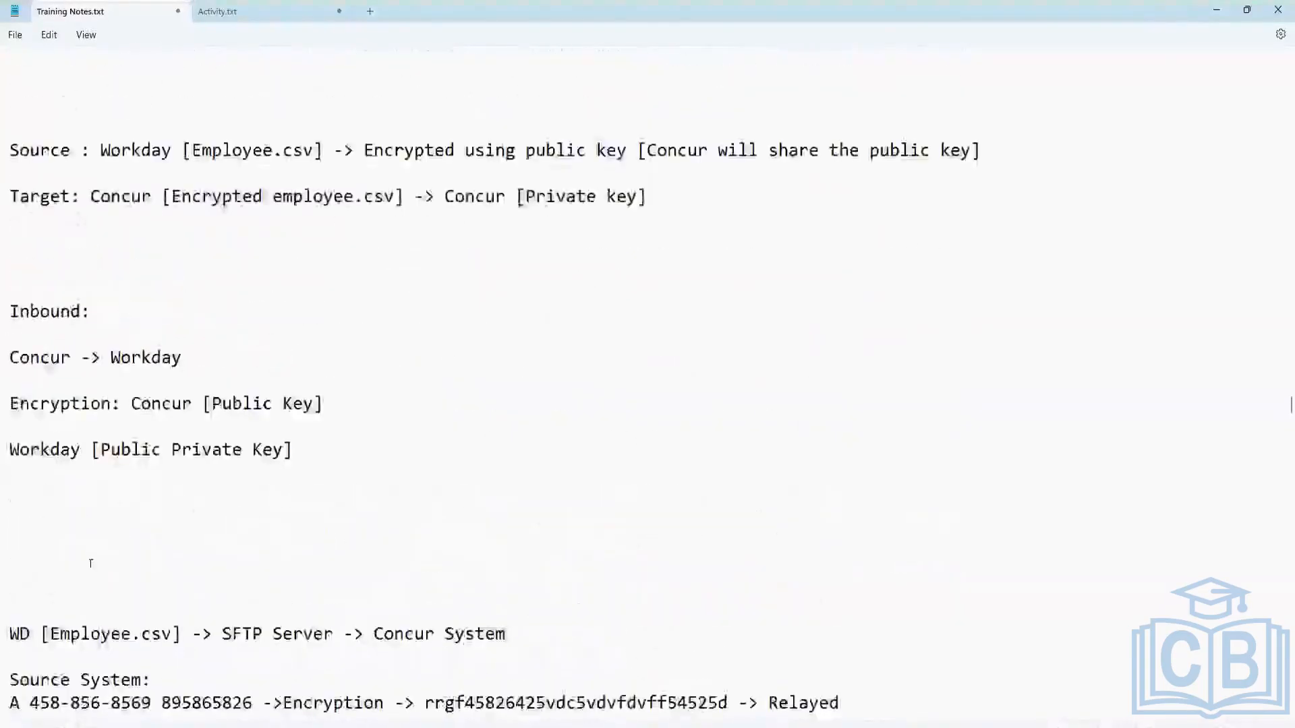
{"action": "left_click", "coordinate": [88, 565]}
{"action": "key", "text": "BackSpace"}
{"action": "key", "text": "BackSpace"}
{"action": "key", "text": "BackSpace"}
{"action": "key", "text": "BackSpace"}
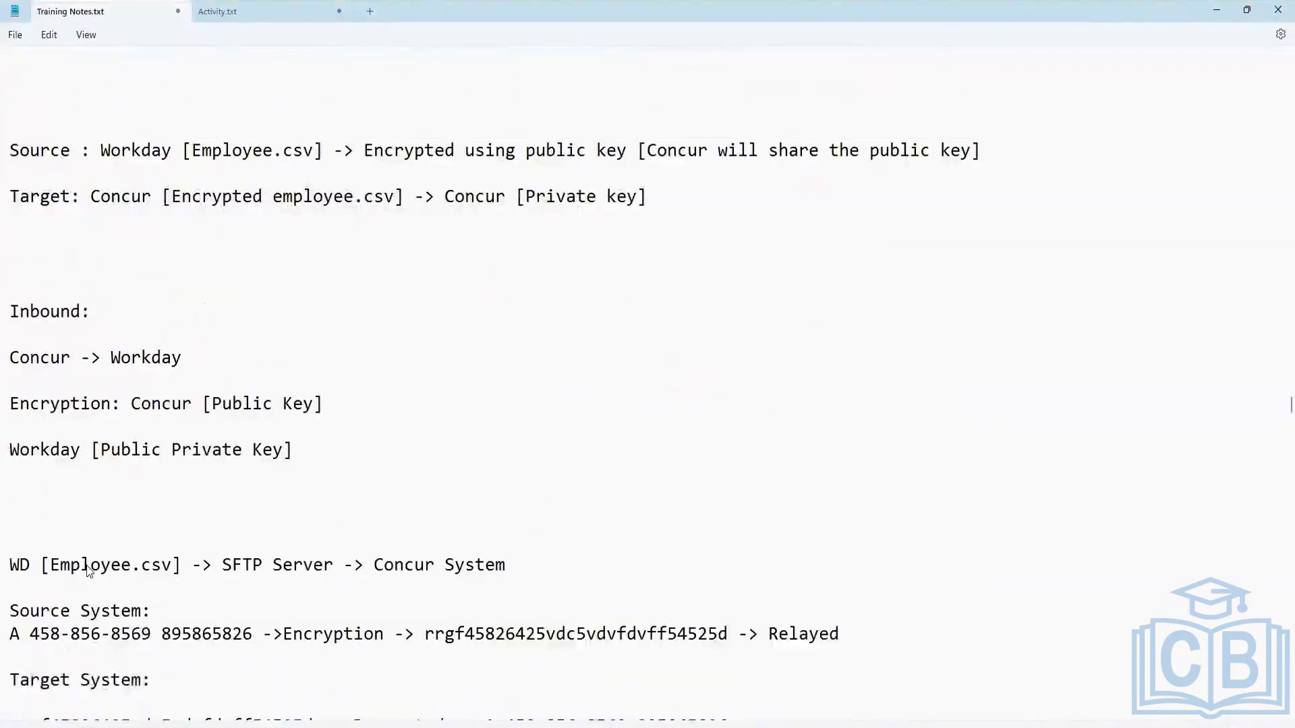
Add the heading "# Outbound EIB [Integration System]" below the inbound bullets.
{"action": "scroll", "coordinate": [172, 521], "scroll_direction": "down", "scroll_amount": 12}
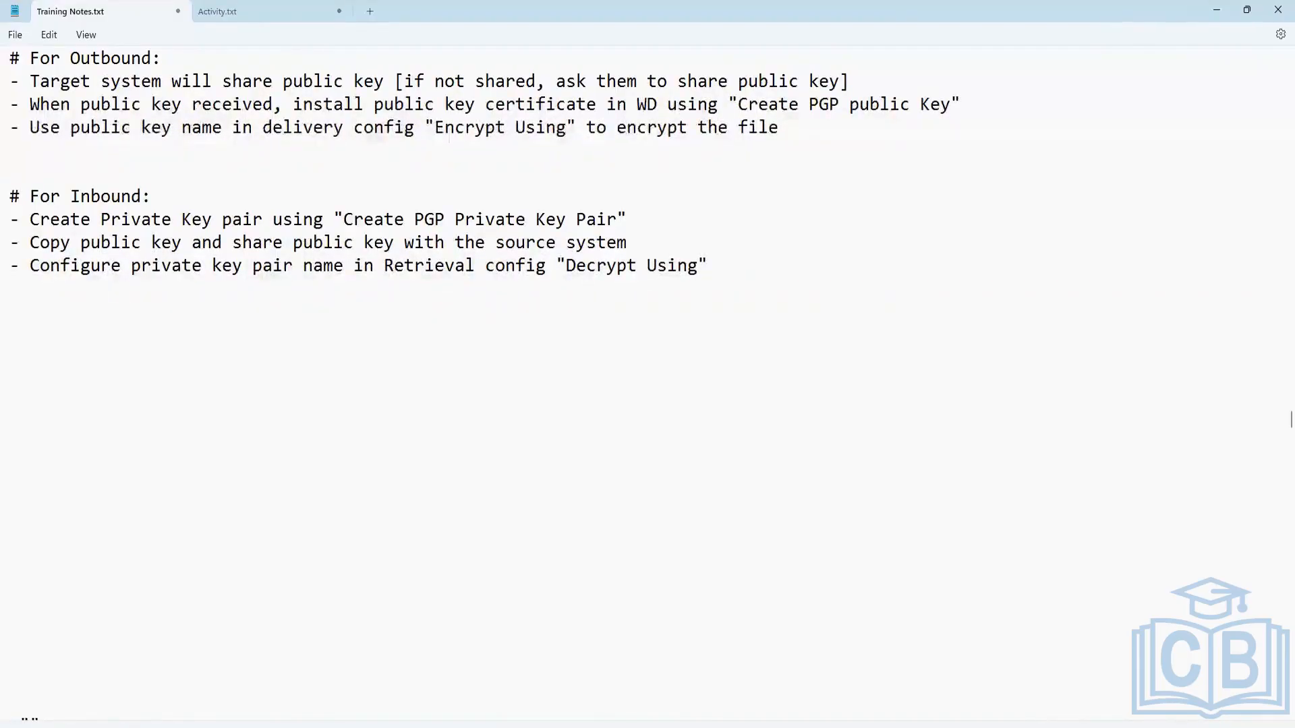
{"action": "left_click", "coordinate": [21, 313]}
{"action": "type", "text": "# "}
{"action": "type", "text": "Outbound "}
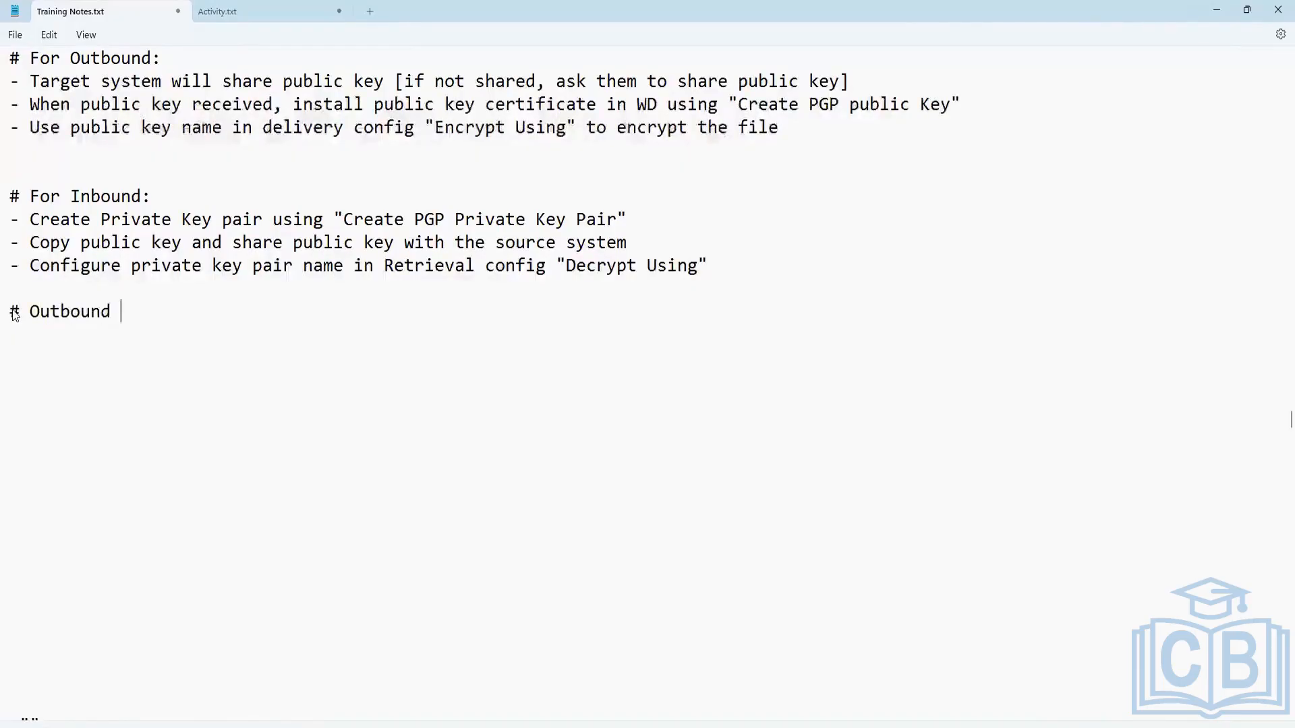
{"action": "type", "text": "EIB "}
{"action": "type", "text": "[Inte]"}
{"action": "key", "text": "Left"}
{"action": "type", "text": "Integration Sys"}
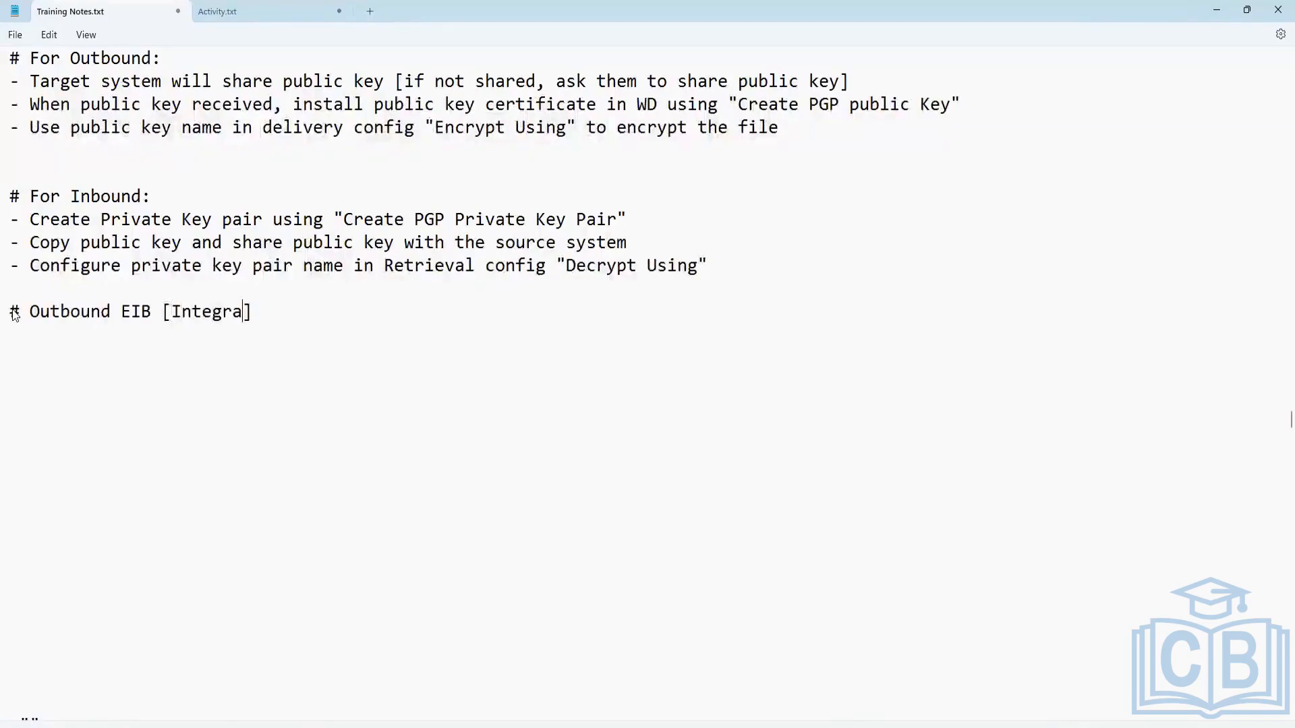
{"action": "type", "text": "tem"}
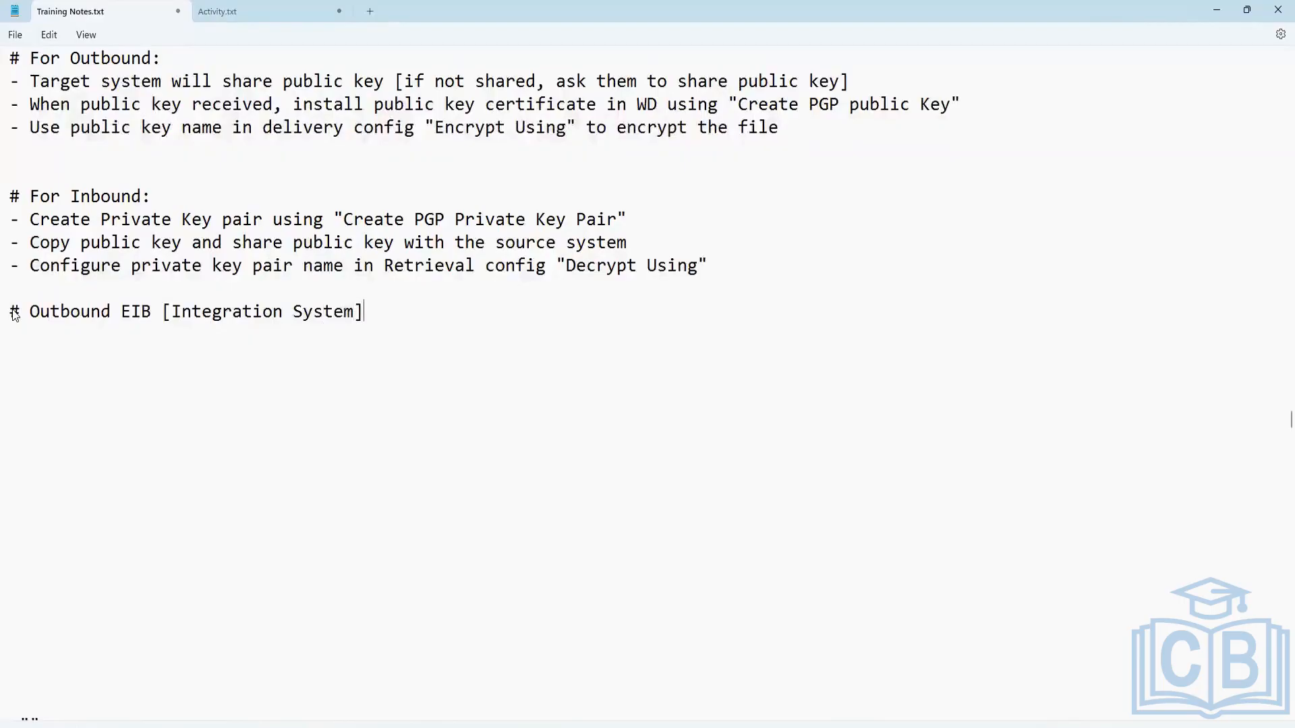
Add three blank lines below the "# Outbound EIB [Integration System]" heading.
{"action": "key", "text": "Return"}
{"action": "key", "text": "Return"}
{"action": "key", "text": "Return"}
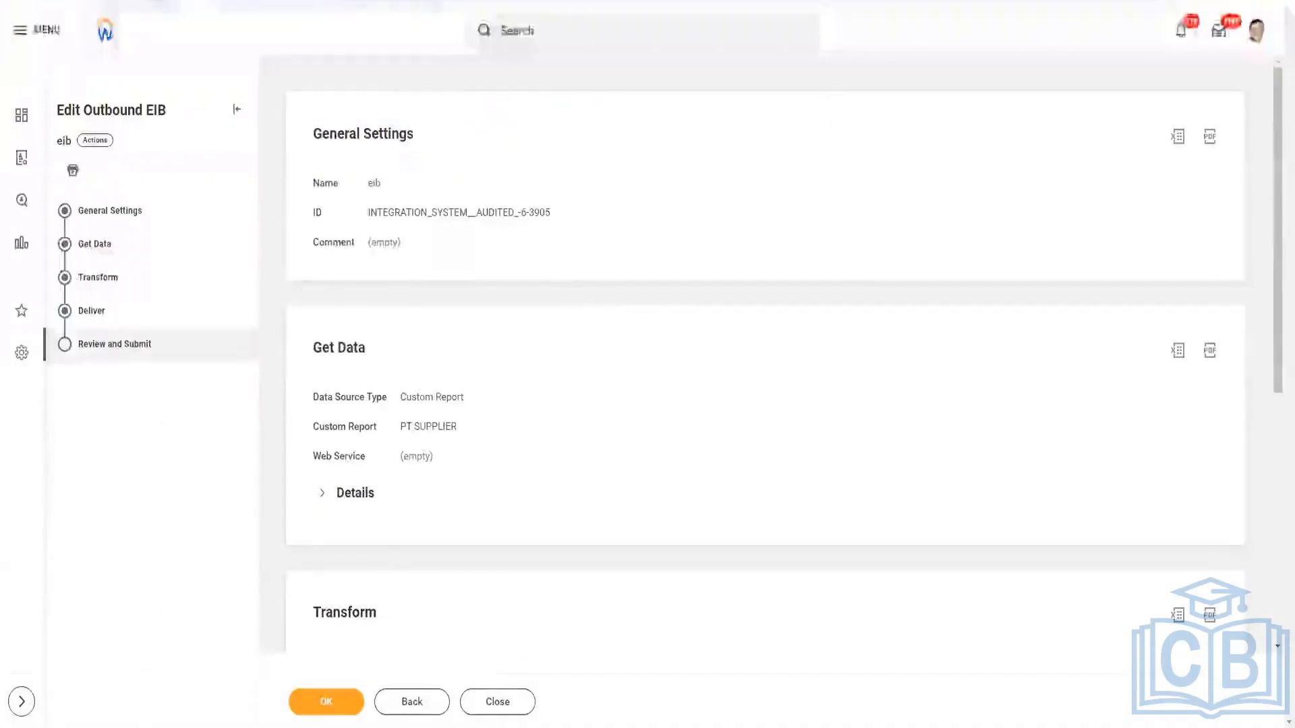
Switch to Workday, open the View Custom Report task and search for custom reports by the trainer's first name.
{"action": "left_click", "coordinate": [546, 30]}
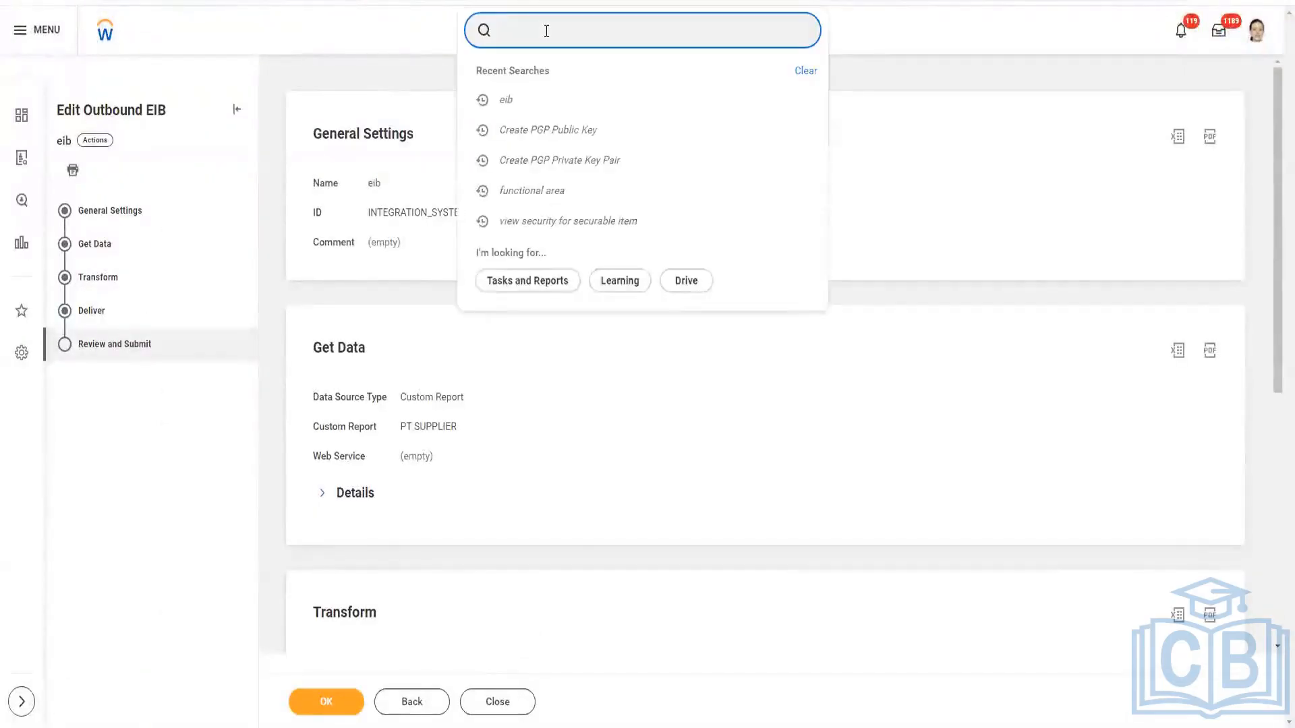
{"action": "type", "text": "view"}
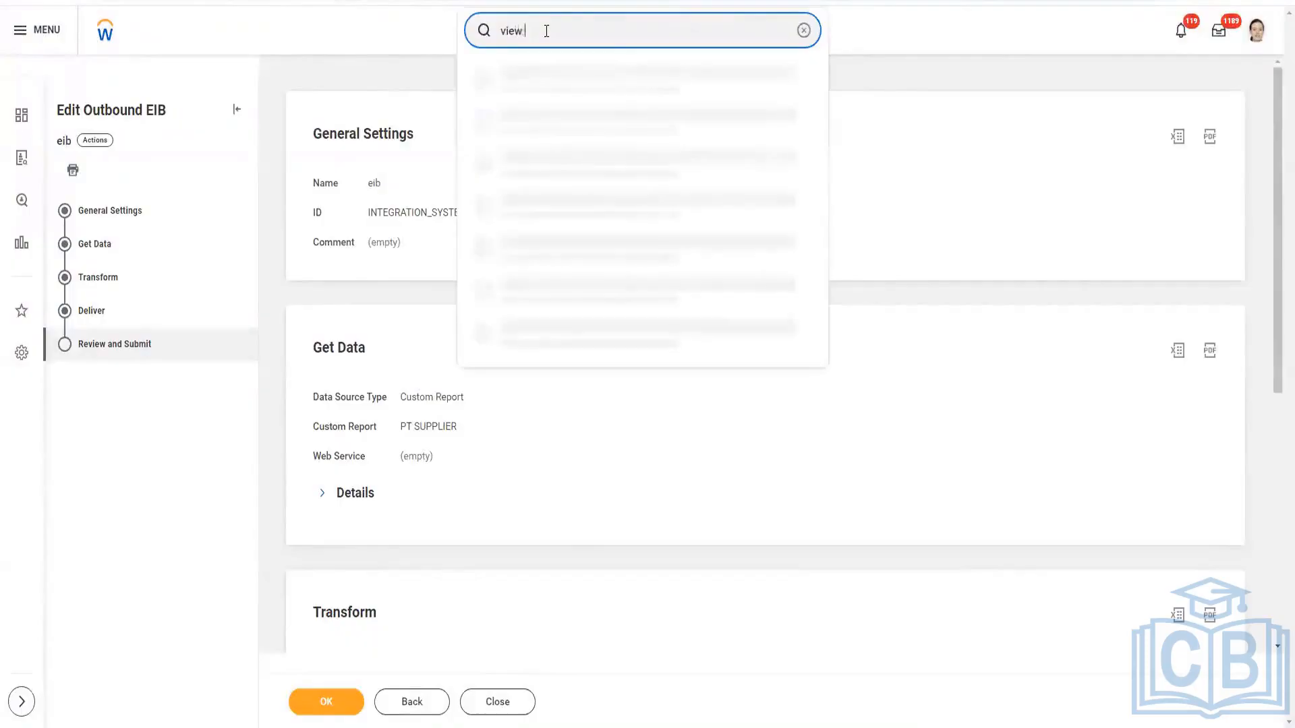
{"action": "type", "text": " cus rep"}
{"action": "left_click", "coordinate": [589, 85]}
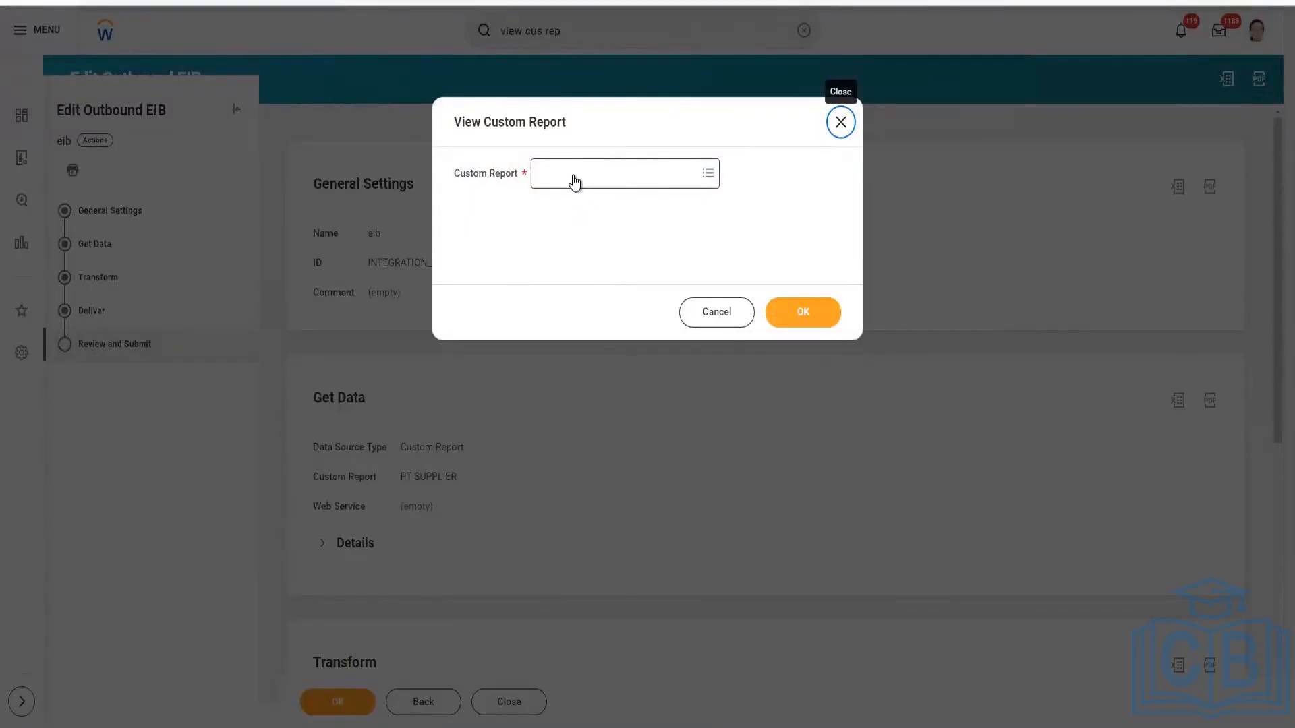
{"action": "left_click", "coordinate": [575, 174]}
{"action": "type", "text": "Ganesh"}
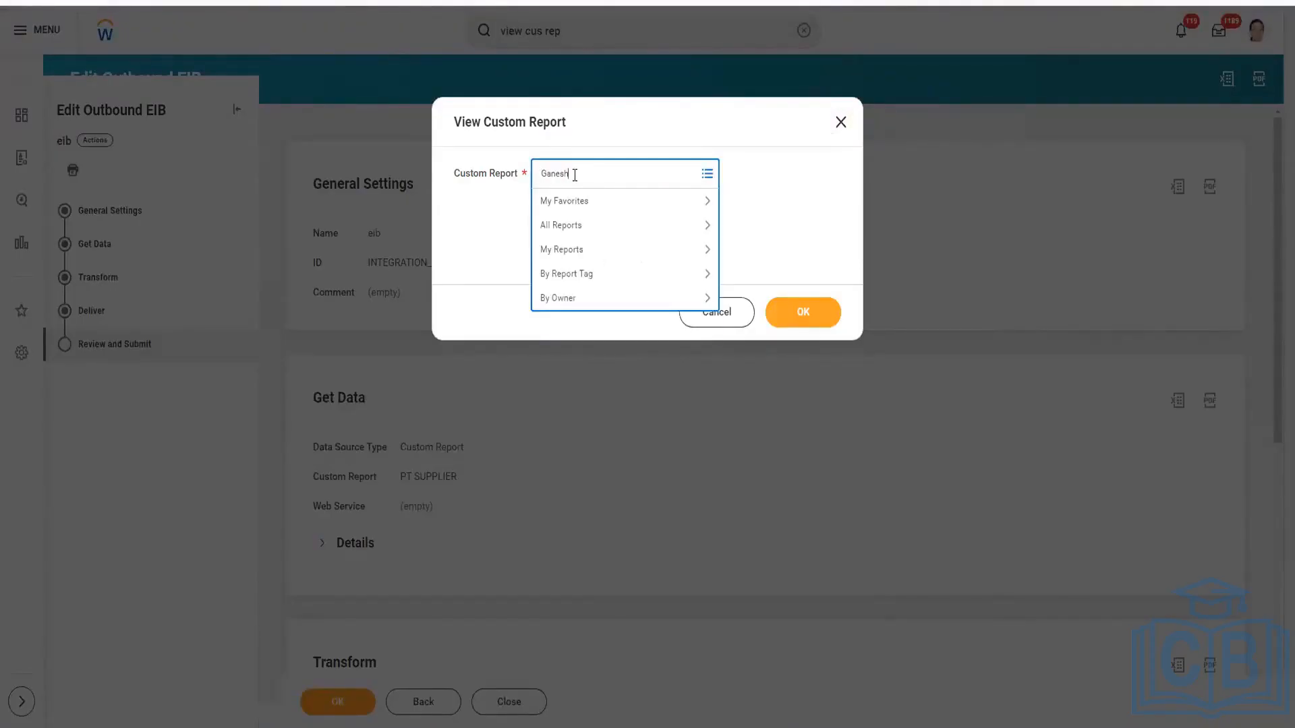
{"action": "key", "text": "Return"}
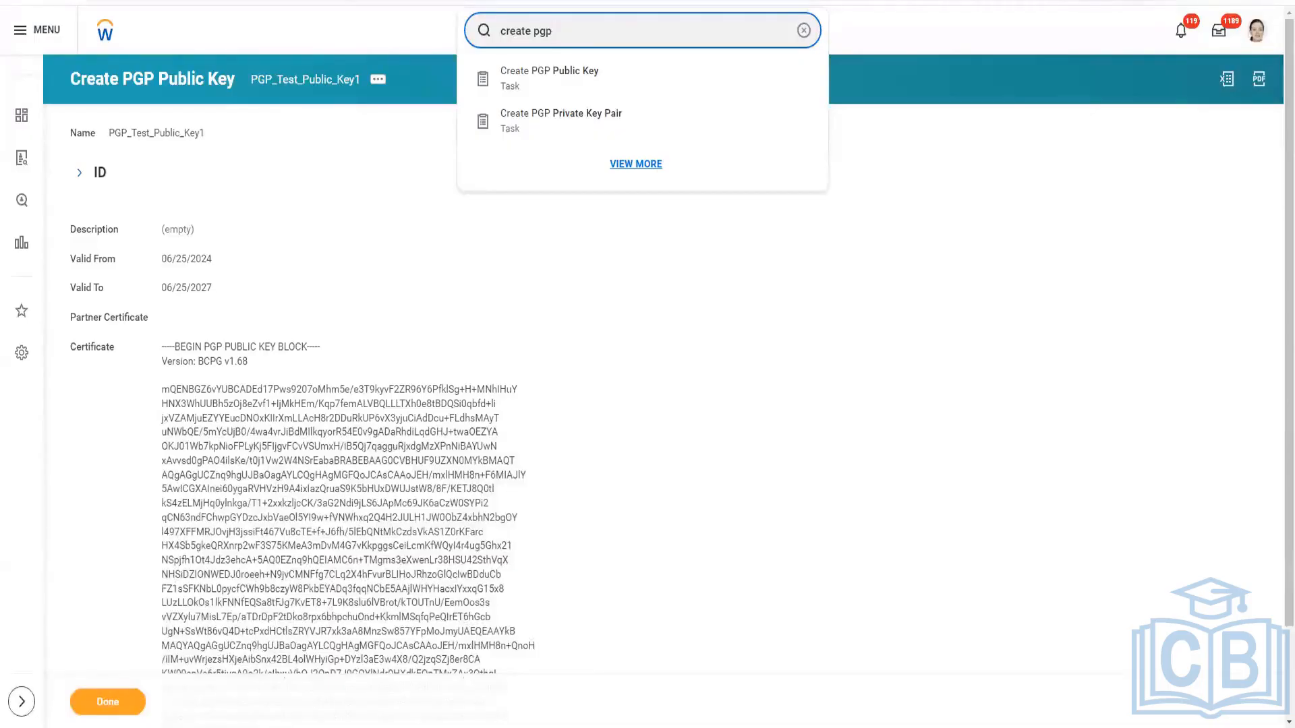
{"action": "key", "text": "alt+Tab"}
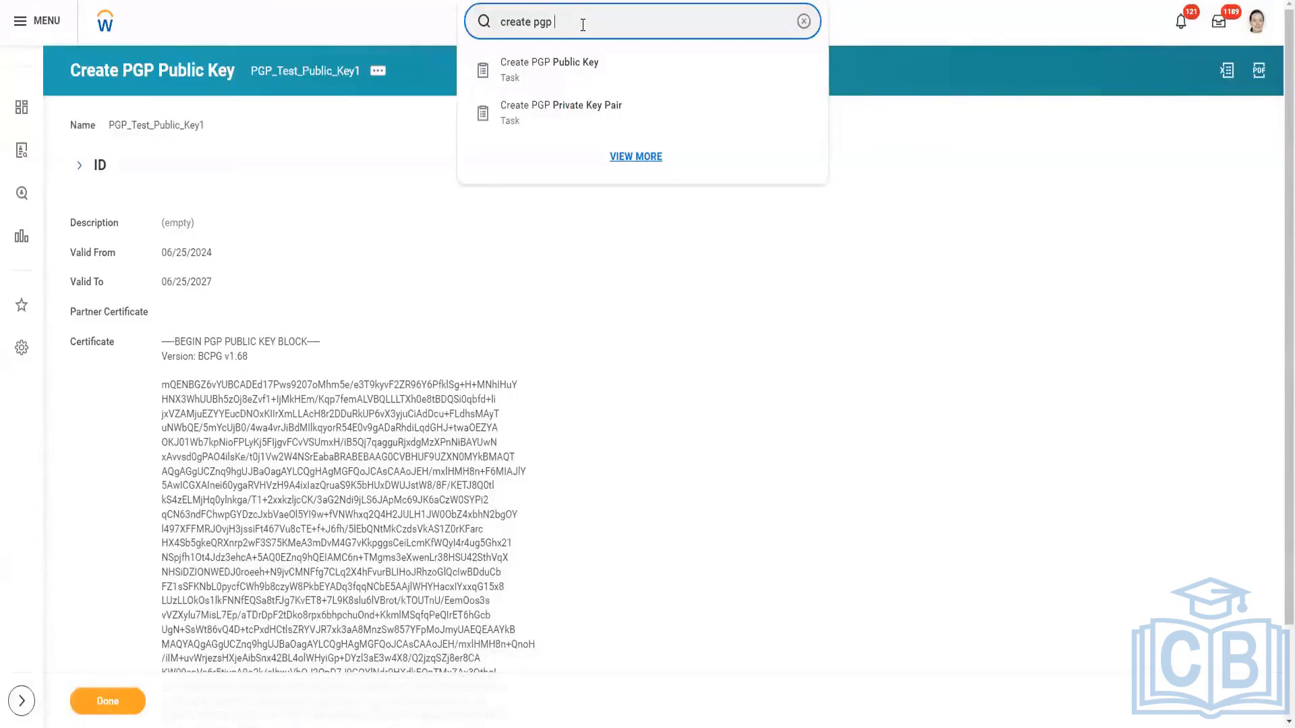
Find and open the Create EIB task.
{"action": "triple_click", "coordinate": [582, 24]}
{"action": "type", "text": "Create "}
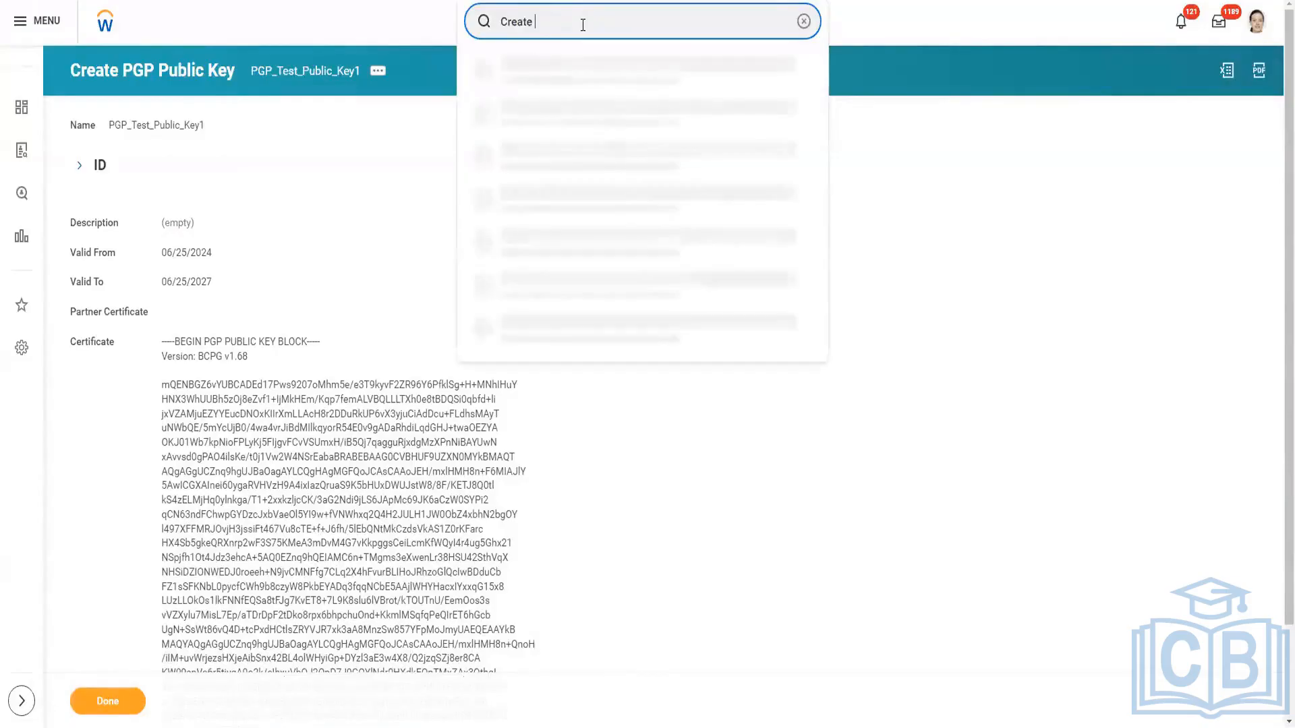
{"action": "type", "text": "ElB"}
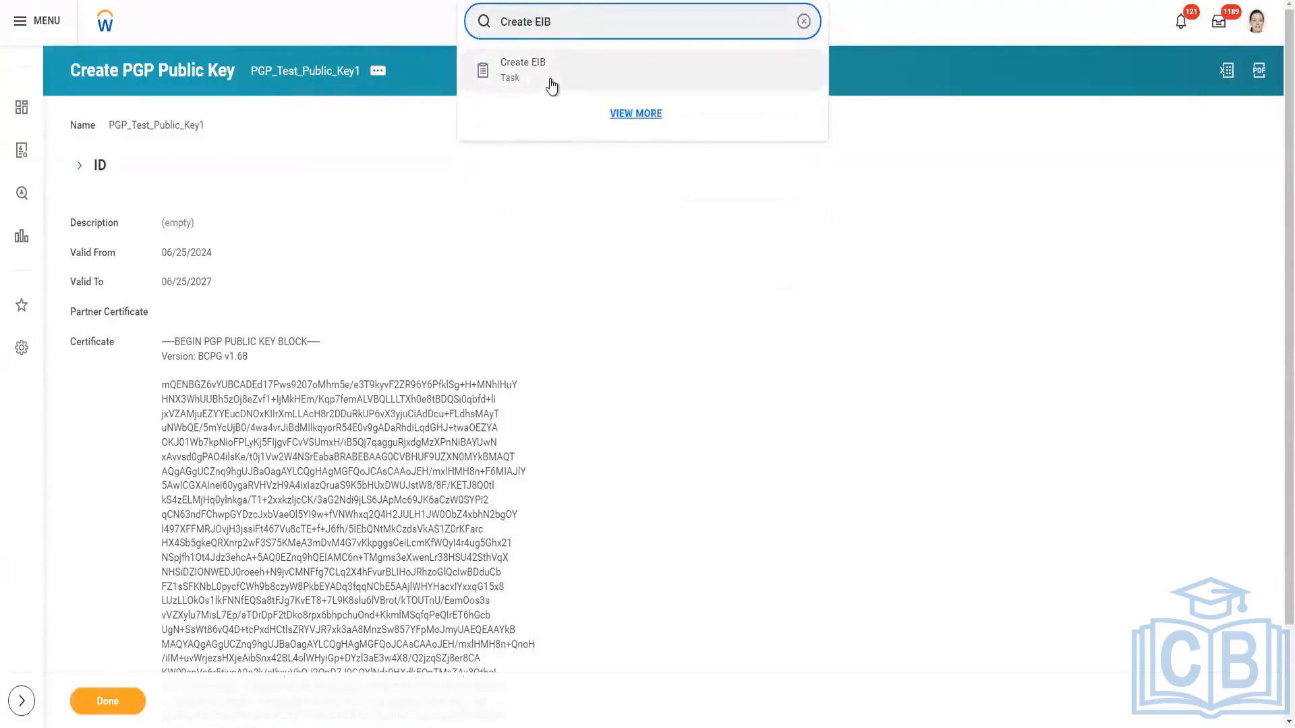
{"action": "left_click", "coordinate": [547, 70]}
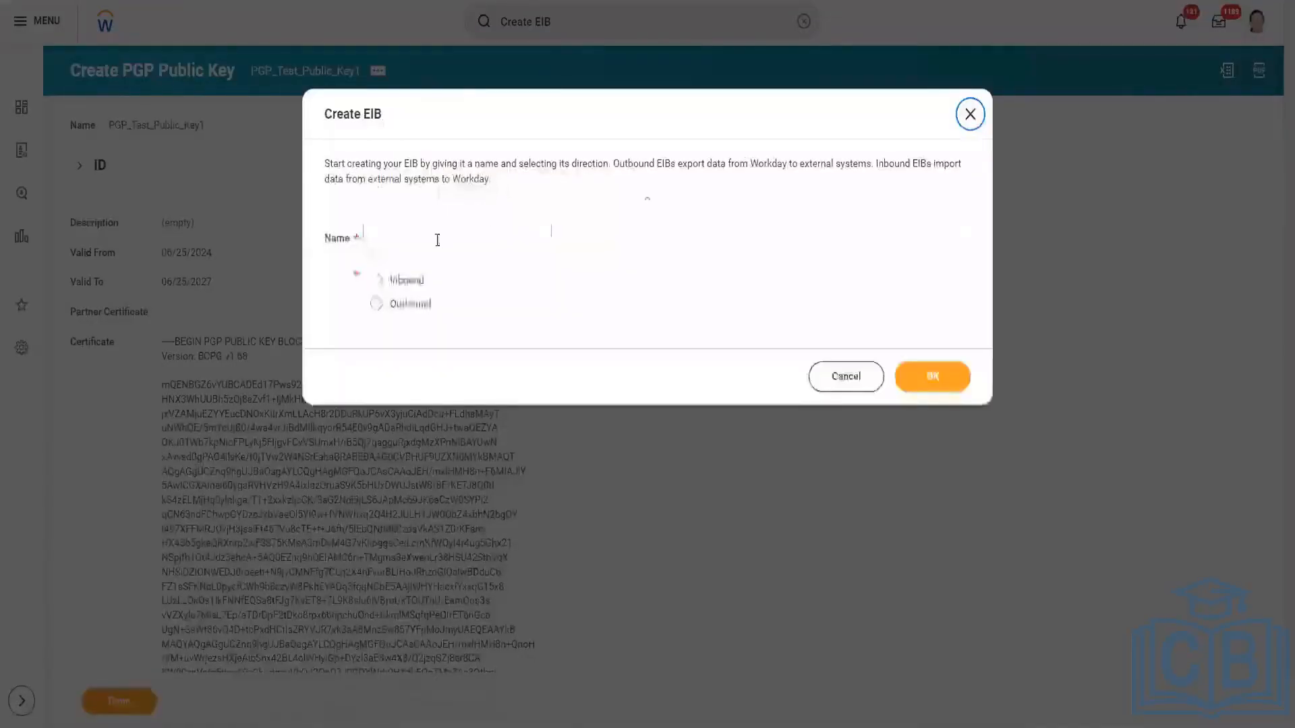
Create an Outbound EIB whose name combines "INT001", the trainer's first name and "First_EIB_Outbound", separated by underscores.
{"action": "left_click", "coordinate": [437, 240]}
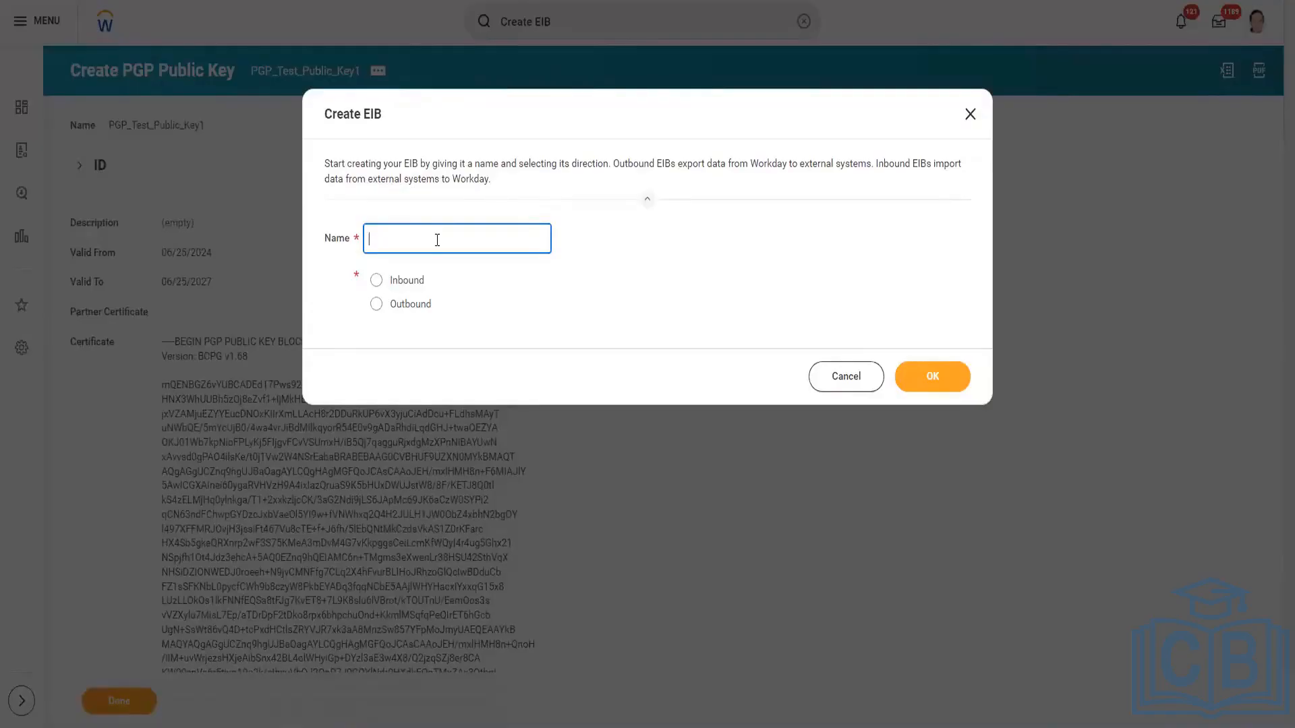
{"action": "type", "text": "INT001_Ganesh_First_EIB_Outbounf"}
{"action": "key", "text": "BackSpace"}
{"action": "type", "text": "d"}
{"action": "left_click", "coordinate": [412, 308]}
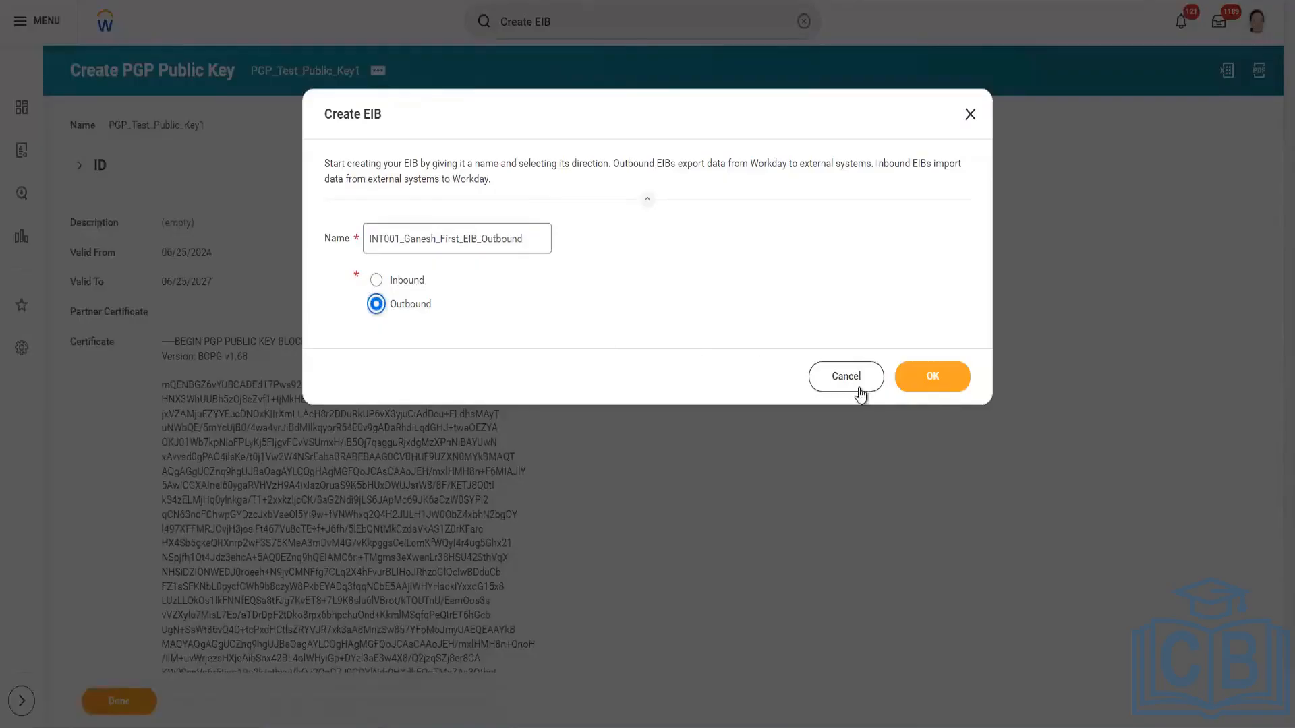
{"action": "left_click", "coordinate": [934, 376]}
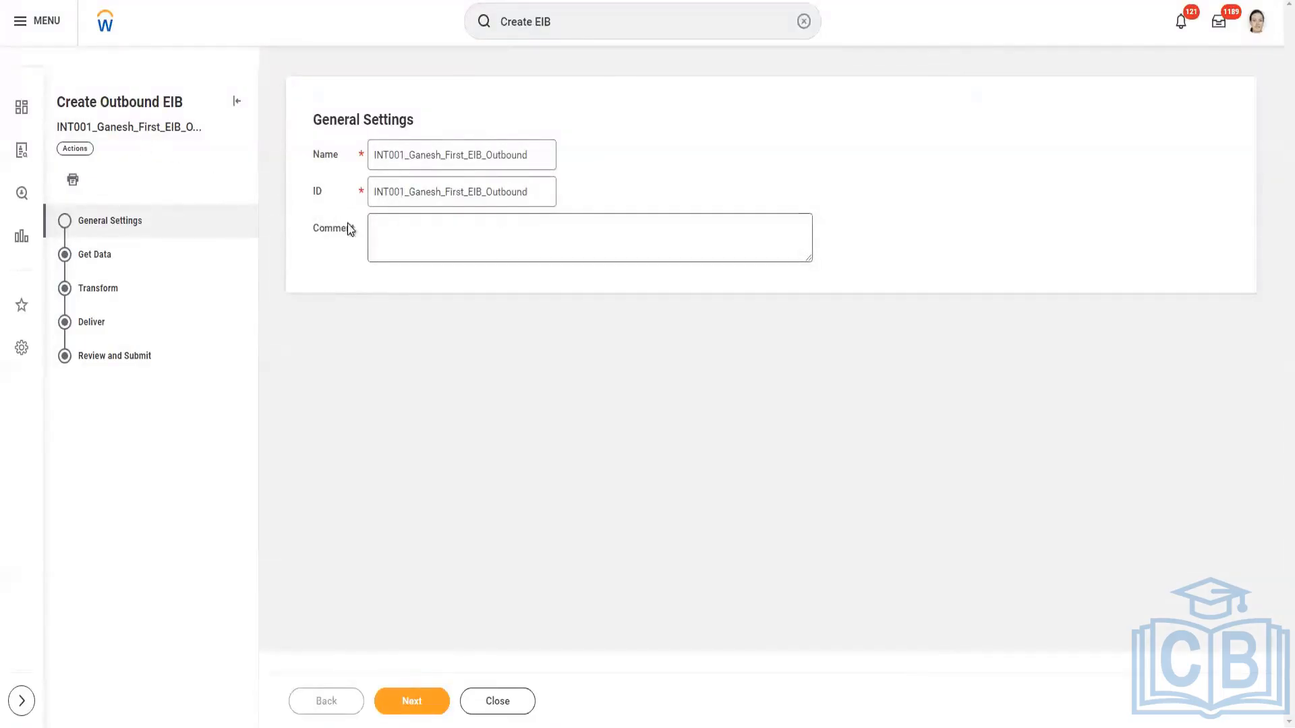
Check the EIB's name, ID and comment in the general settings, and continue to Get Data.
{"action": "left_click_drag", "start_coordinate": [531, 152], "coordinate": [323, 138]}
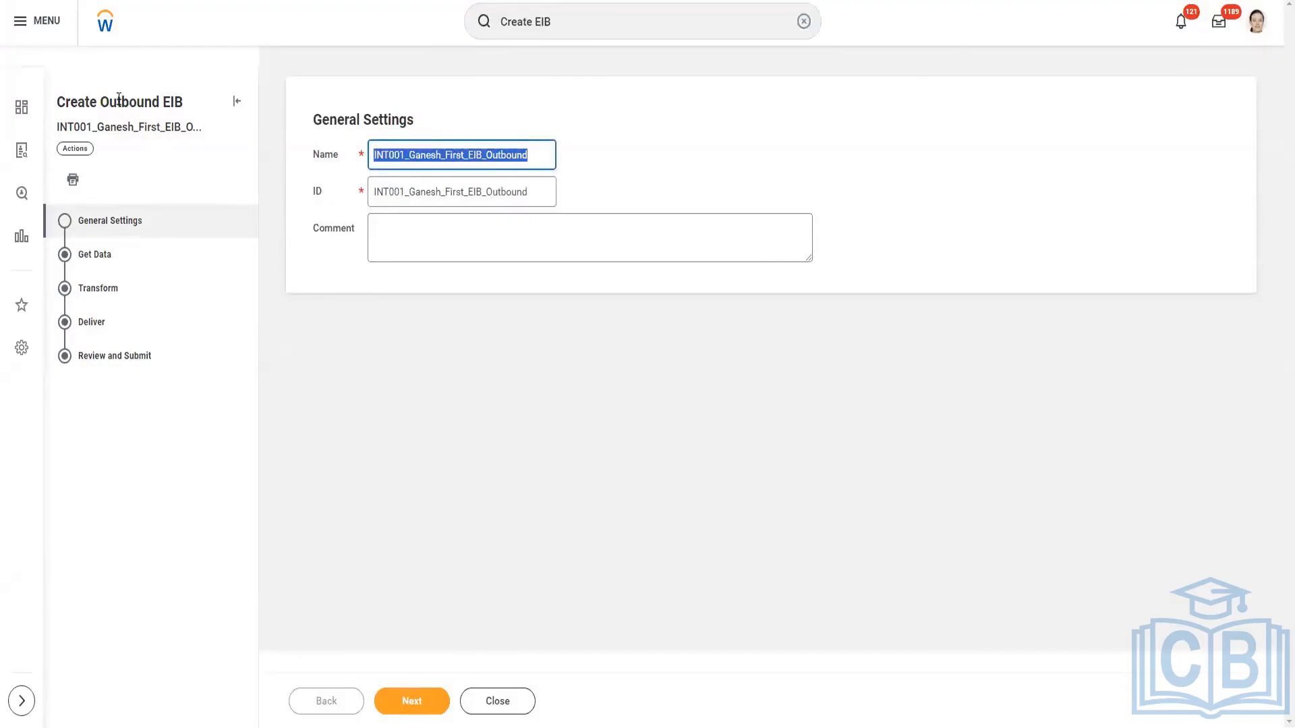
{"action": "left_click_drag", "start_coordinate": [551, 191], "coordinate": [310, 208]}
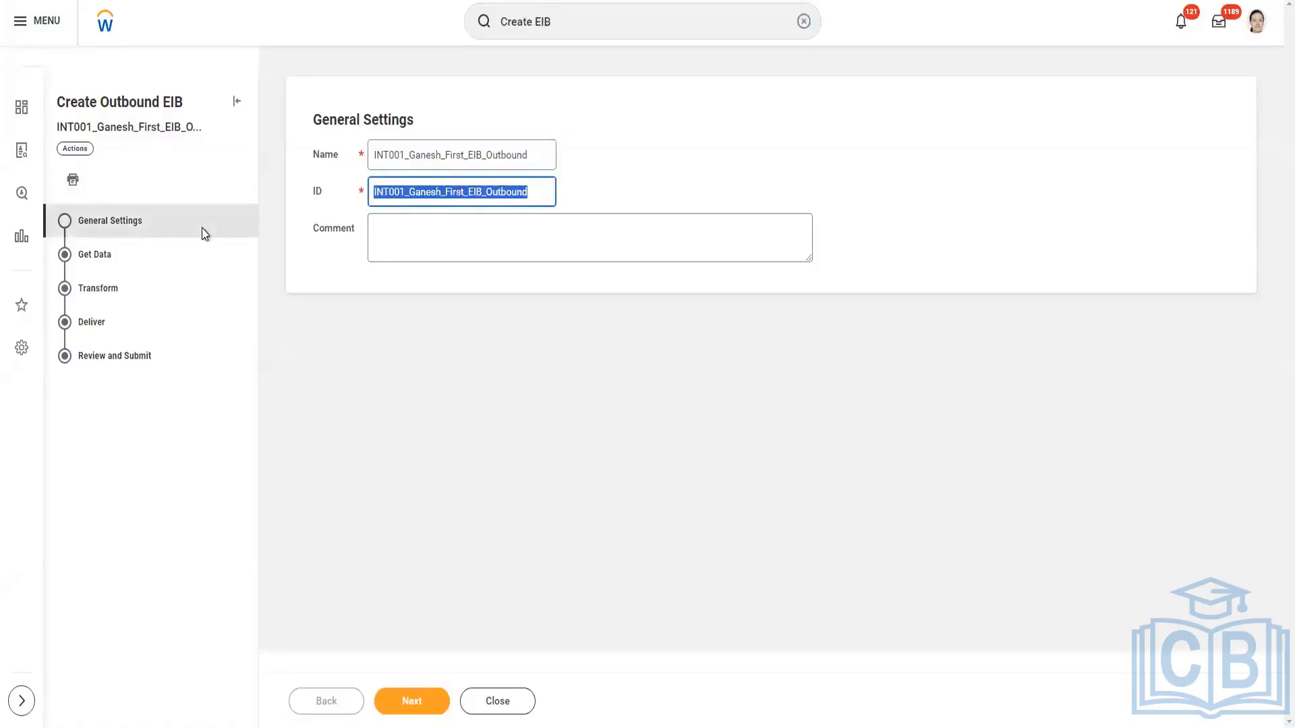
{"action": "left_click", "coordinate": [385, 226]}
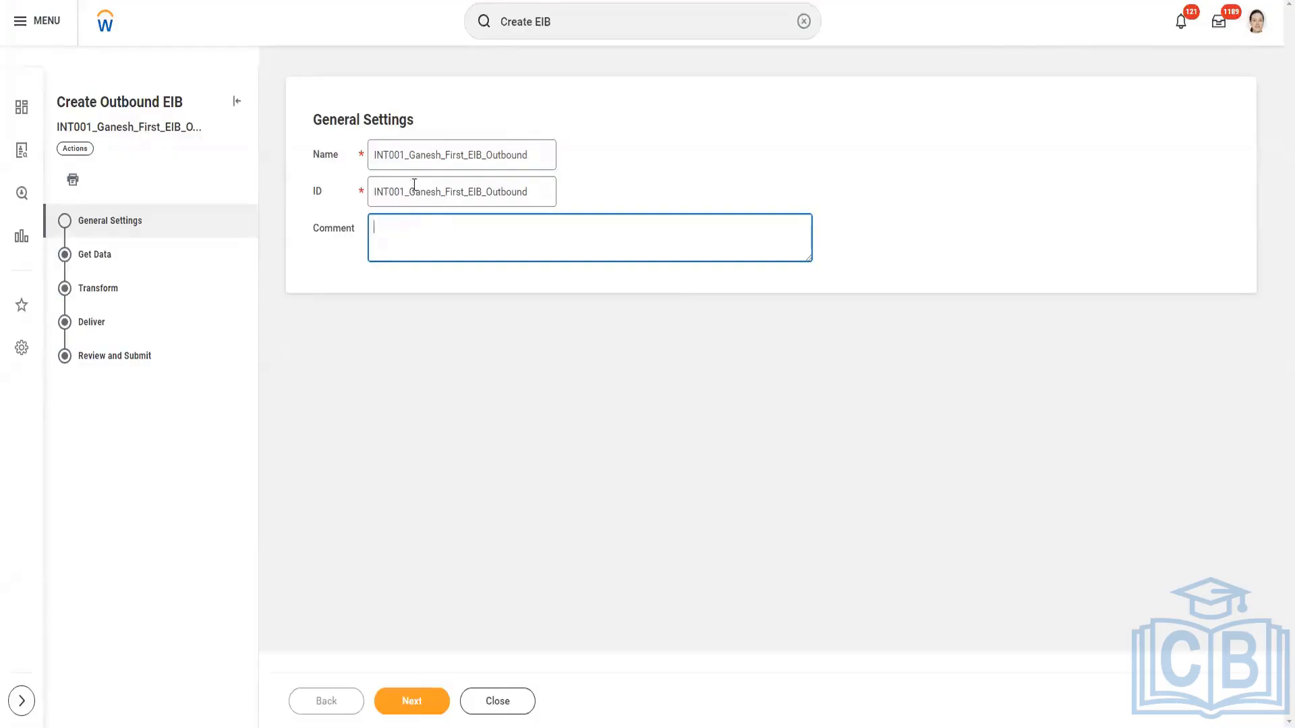
{"action": "left_click", "coordinate": [418, 702]}
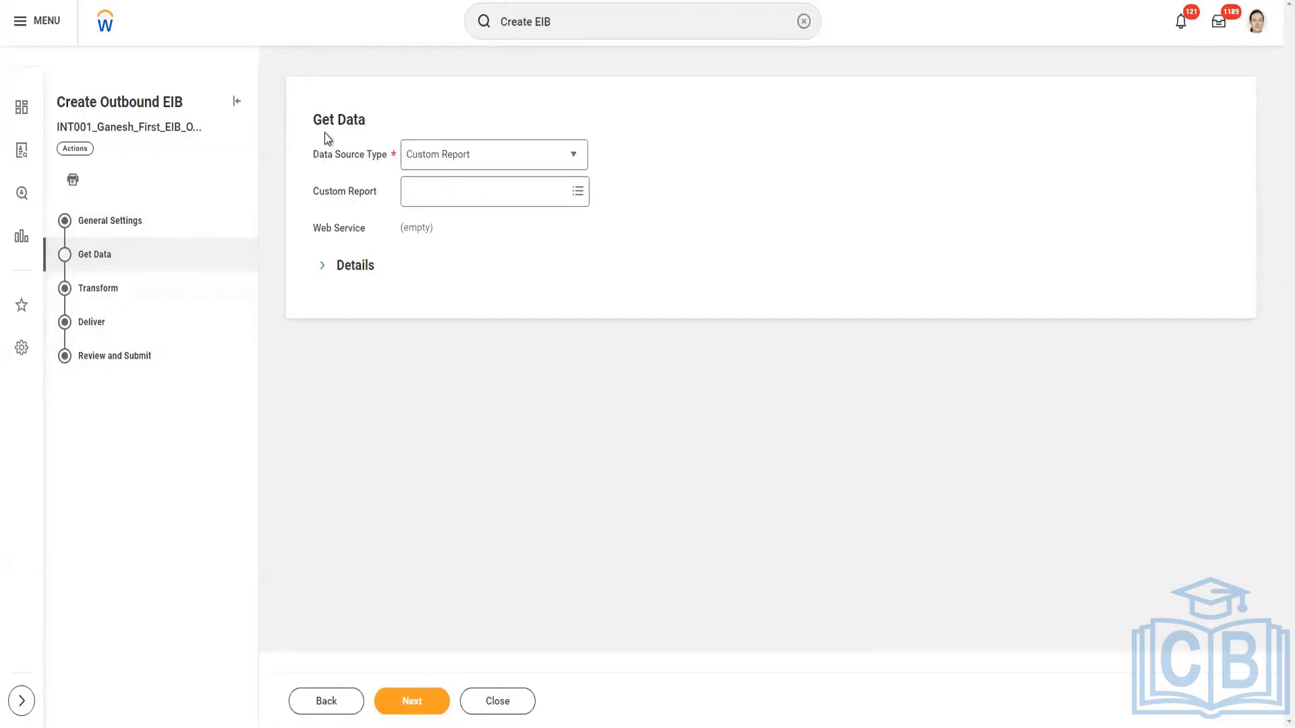
Choose Custom Report as the data source type for the outbound EIB.
{"action": "left_click_drag", "start_coordinate": [312, 118], "coordinate": [391, 138]}
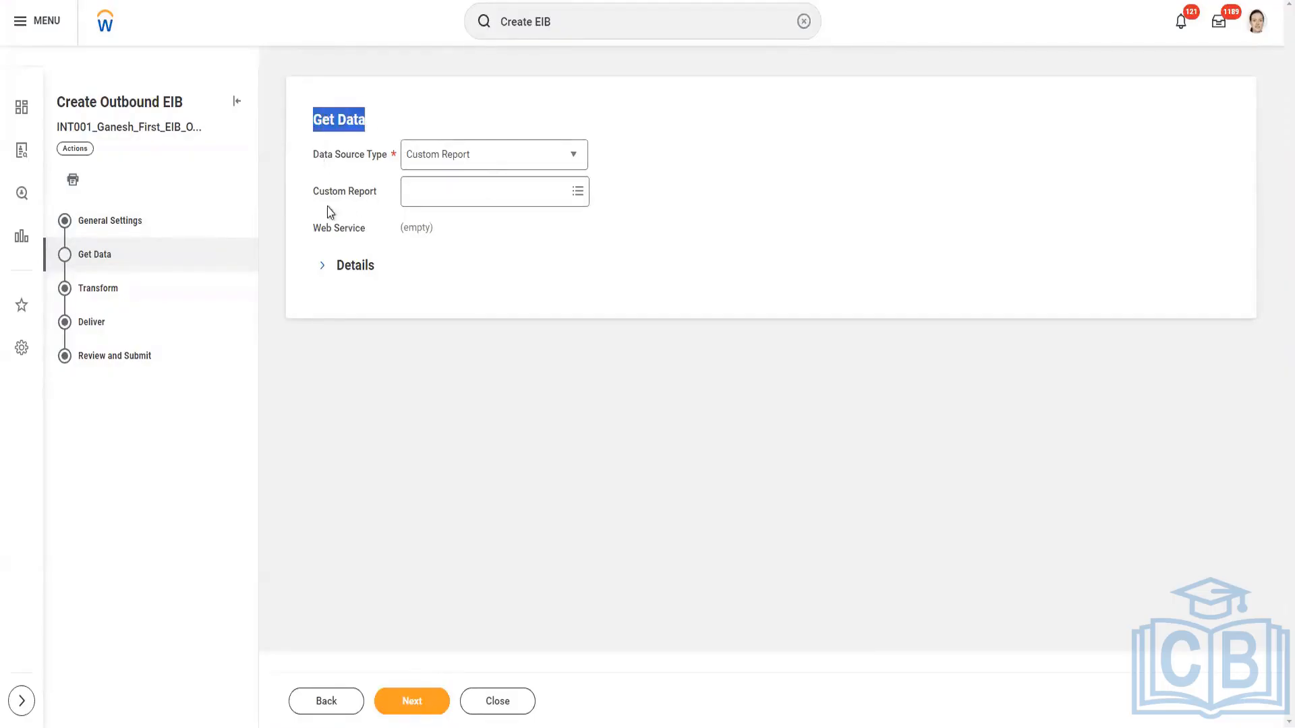
{"action": "left_click_drag", "start_coordinate": [313, 154], "coordinate": [373, 168]}
{"action": "left_click", "coordinate": [391, 168]}
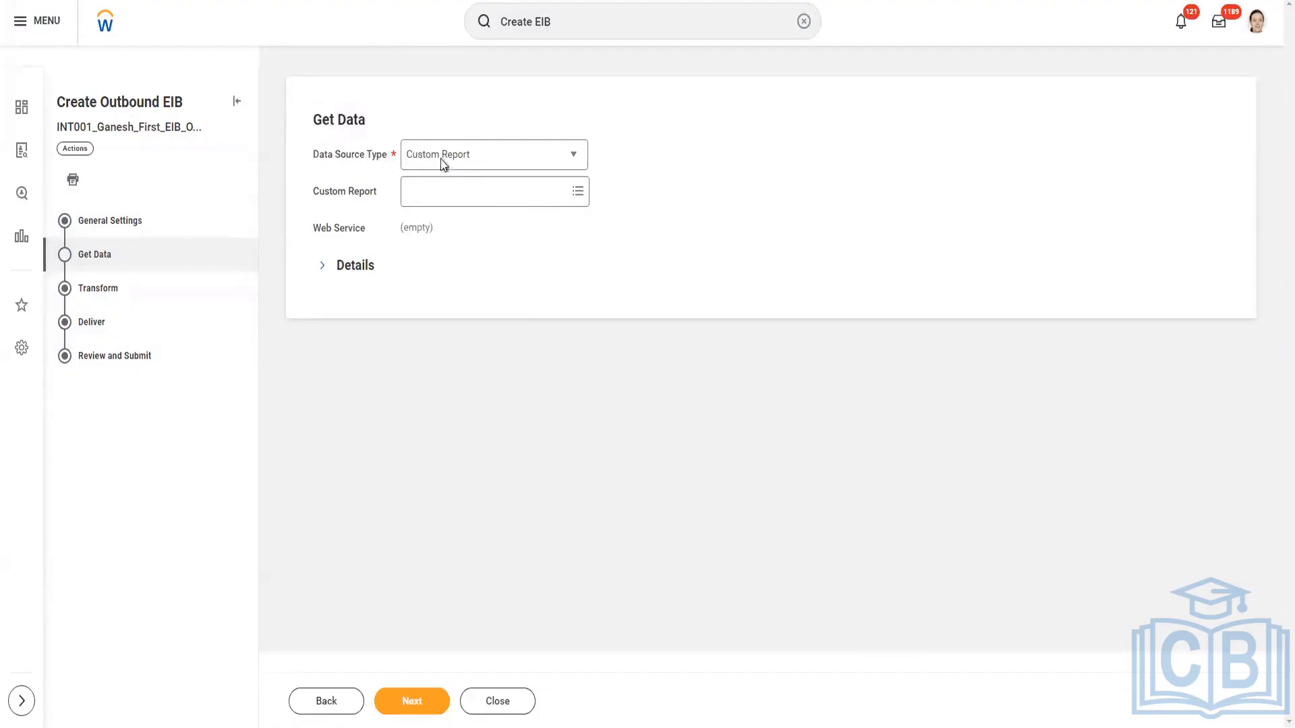
{"action": "left_click", "coordinate": [573, 162]}
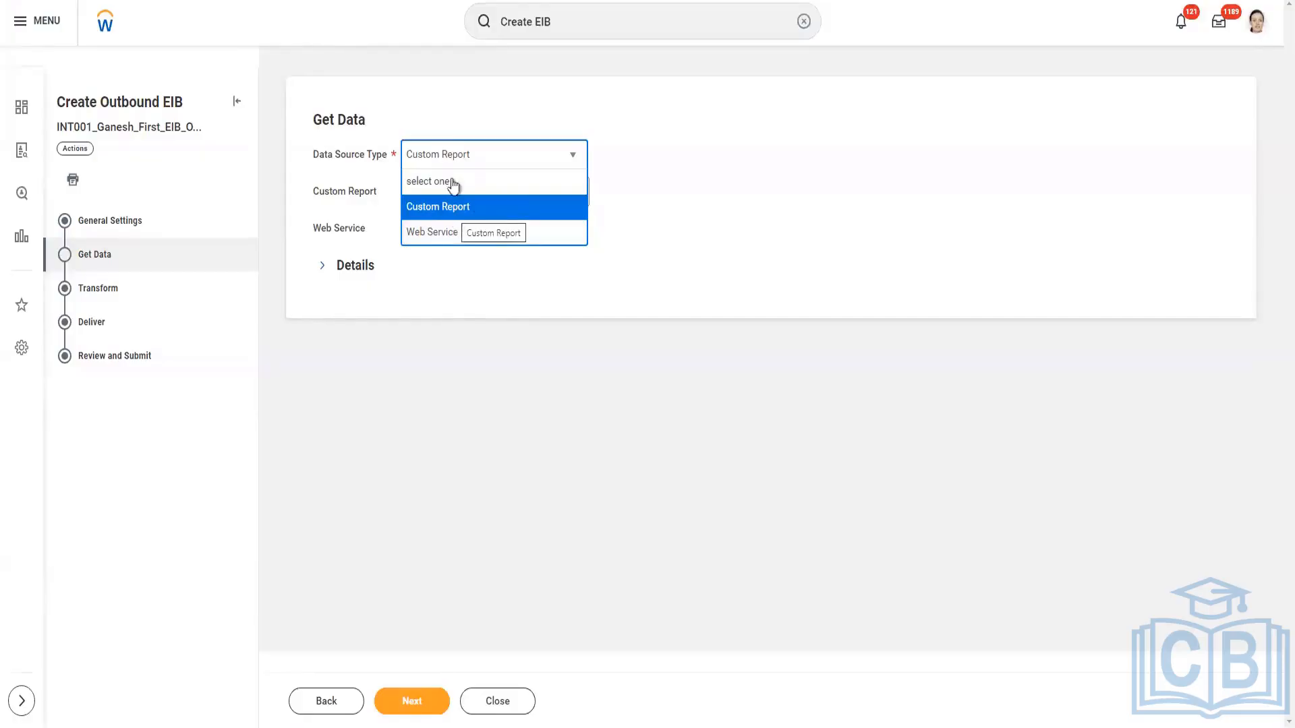
{"action": "left_click", "coordinate": [448, 209]}
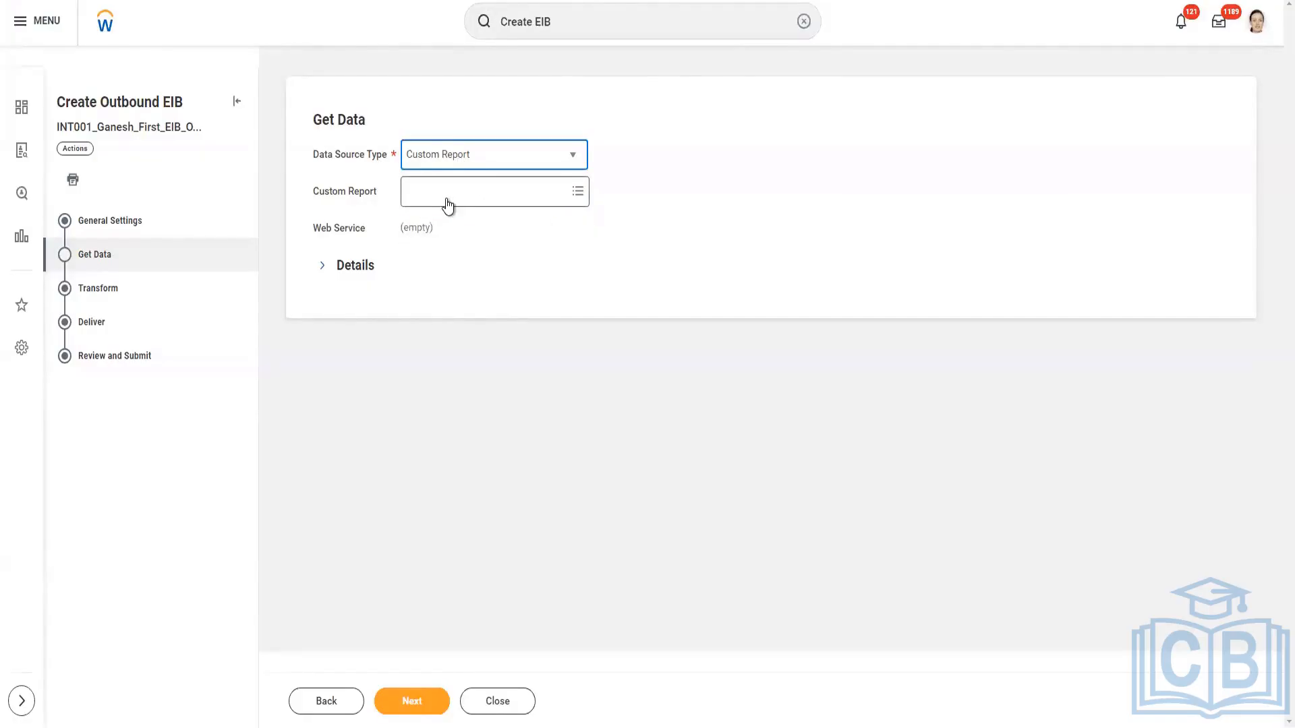
Search the custom reports by the trainer's first name and select the trainer's "First Report" as the data source.
{"action": "left_click", "coordinate": [448, 201]}
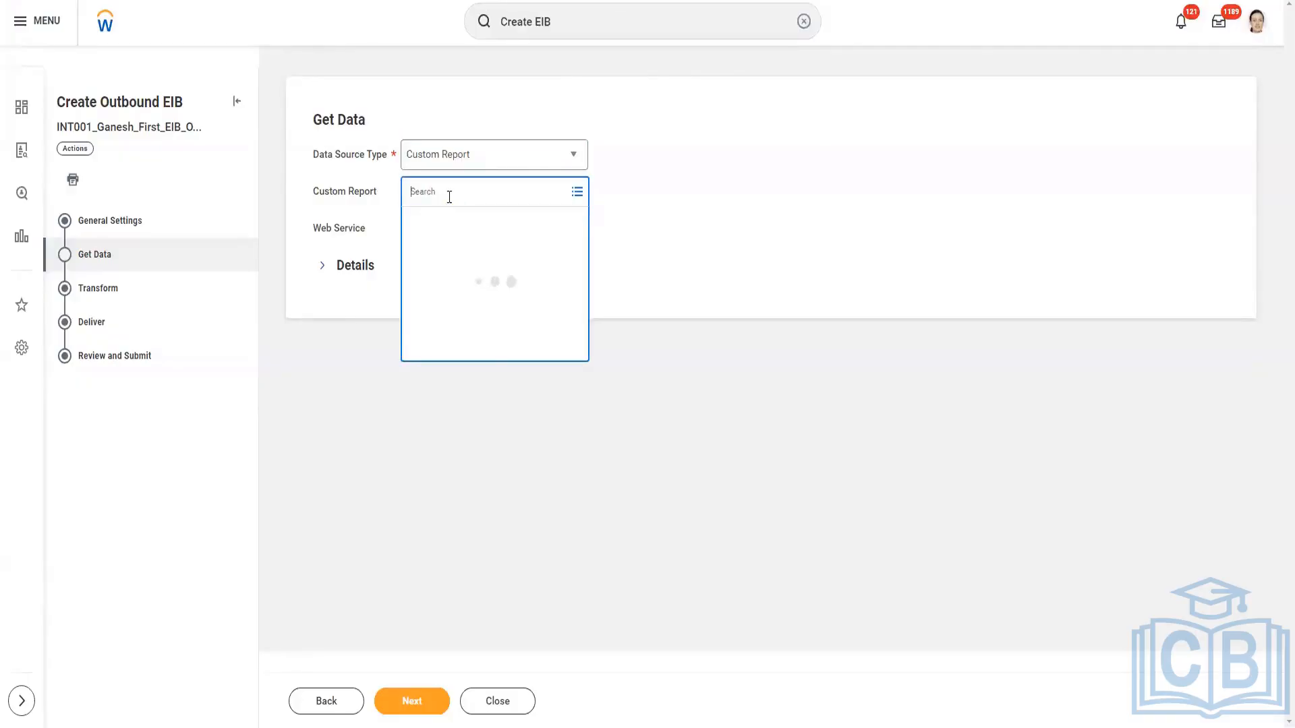
{"action": "type", "text": "G"}
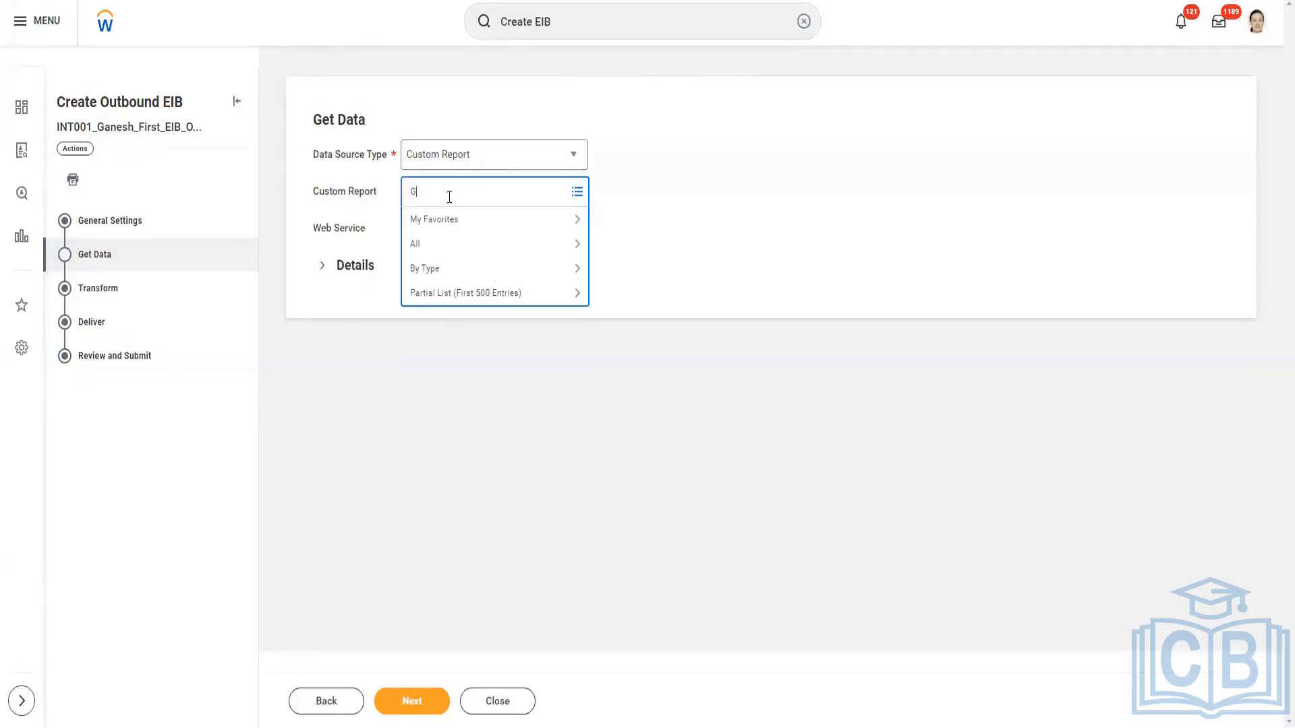
{"action": "type", "text": "anesh"}
{"action": "key", "text": "Return"}
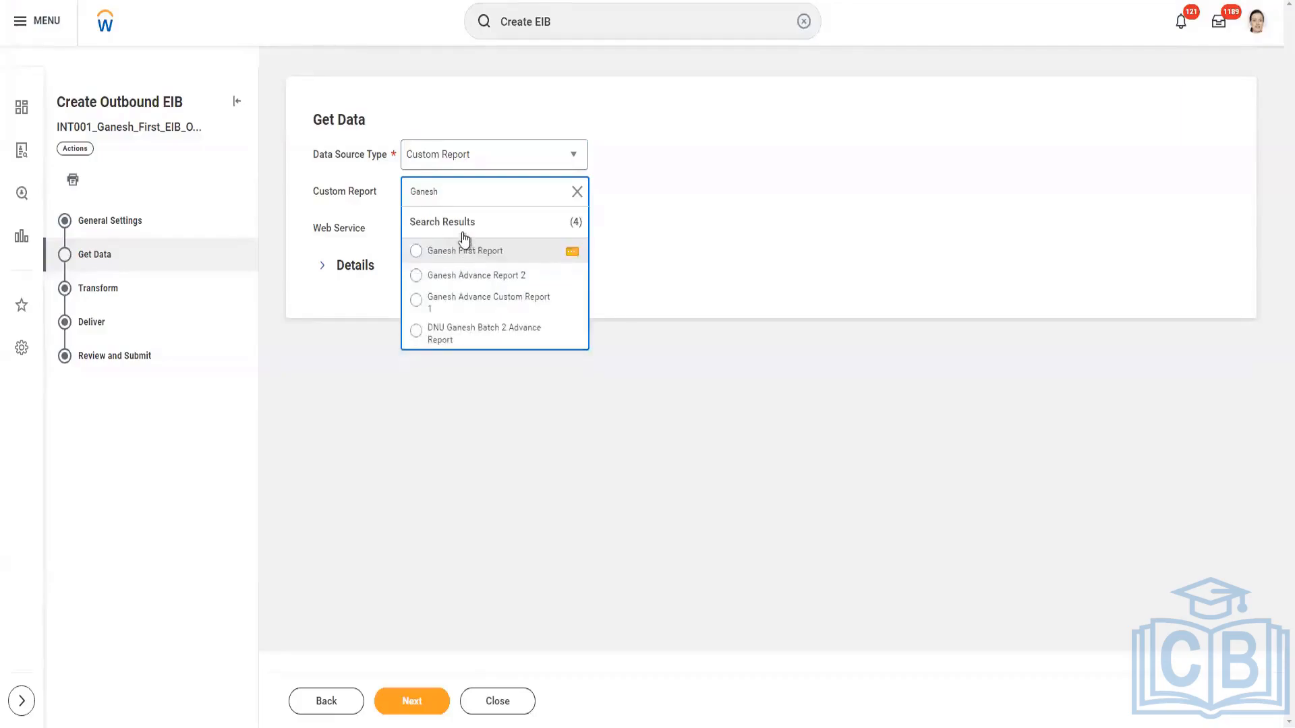
{"action": "left_click", "coordinate": [464, 248]}
{"action": "left_click", "coordinate": [501, 252]}
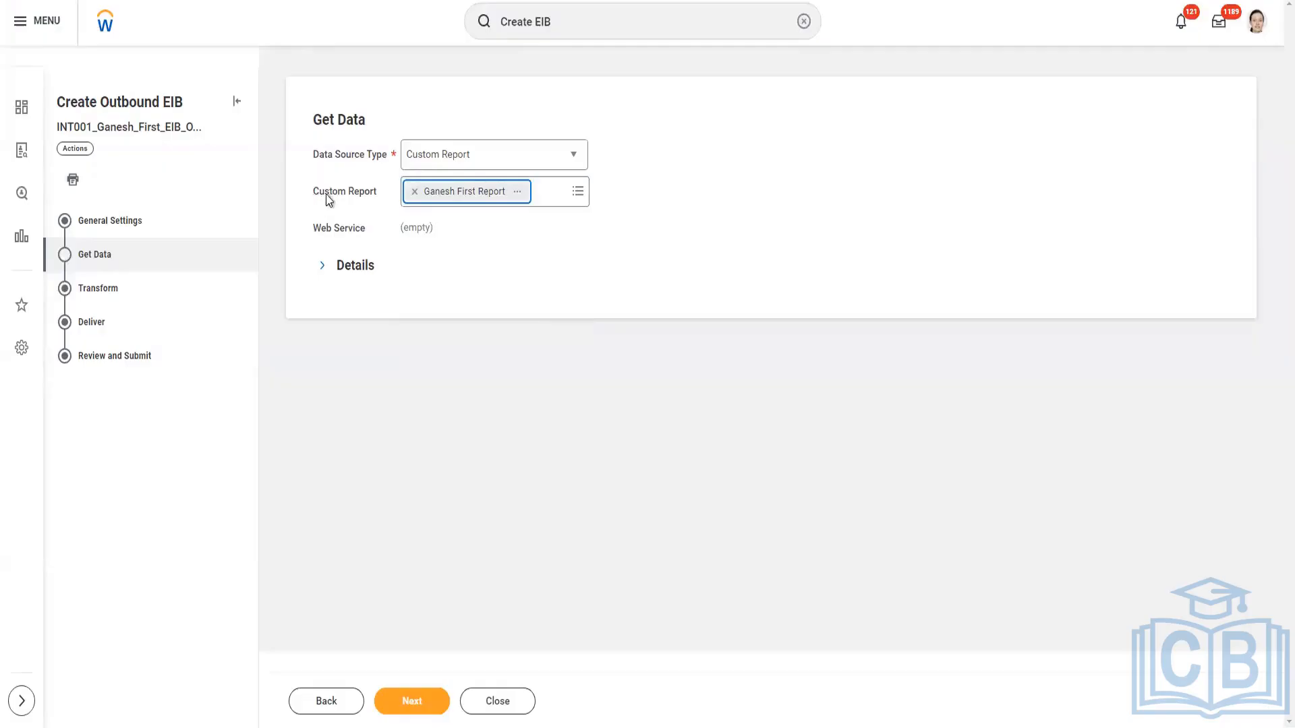
Compare the Custom Report and Web Service fields, and switch the data source type to Web Service.
{"action": "left_click_drag", "start_coordinate": [315, 194], "coordinate": [367, 233]}
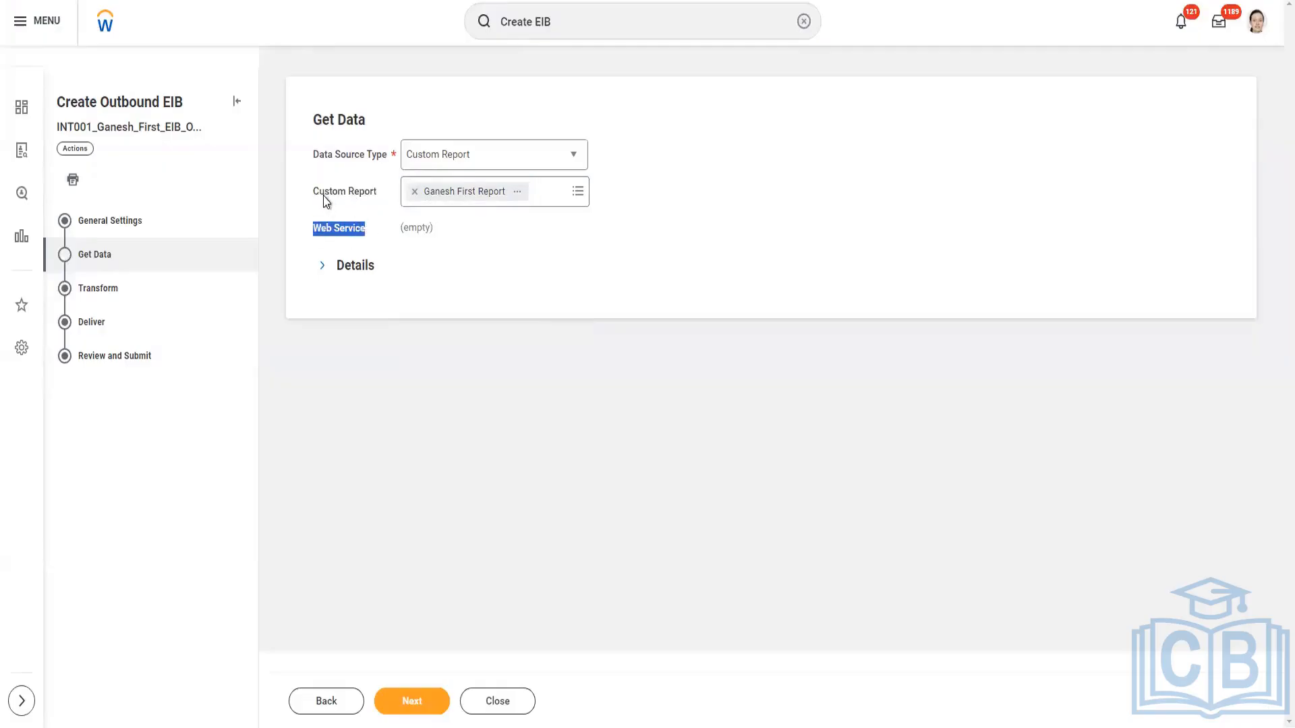
{"action": "left_click_drag", "start_coordinate": [320, 196], "coordinate": [386, 193]}
{"action": "left_click_drag", "start_coordinate": [313, 229], "coordinate": [388, 233]}
{"action": "left_click", "coordinate": [490, 159]}
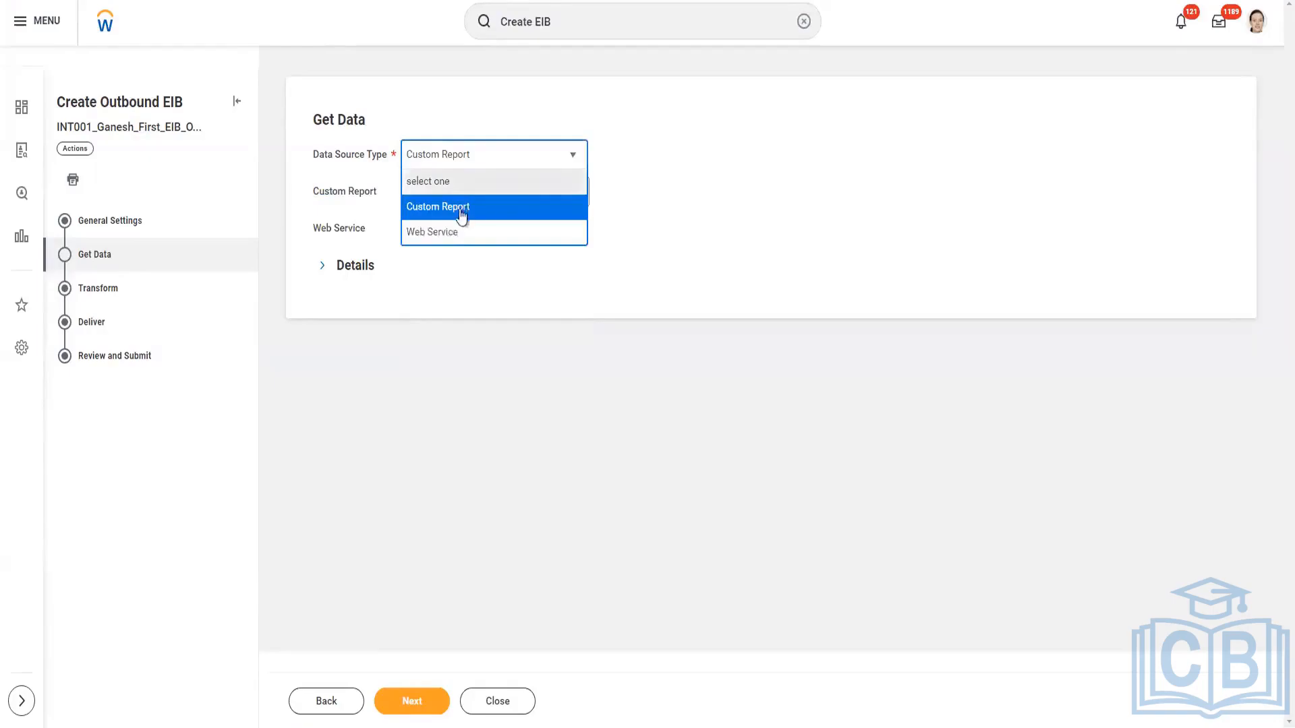
{"action": "left_click", "coordinate": [448, 232]}
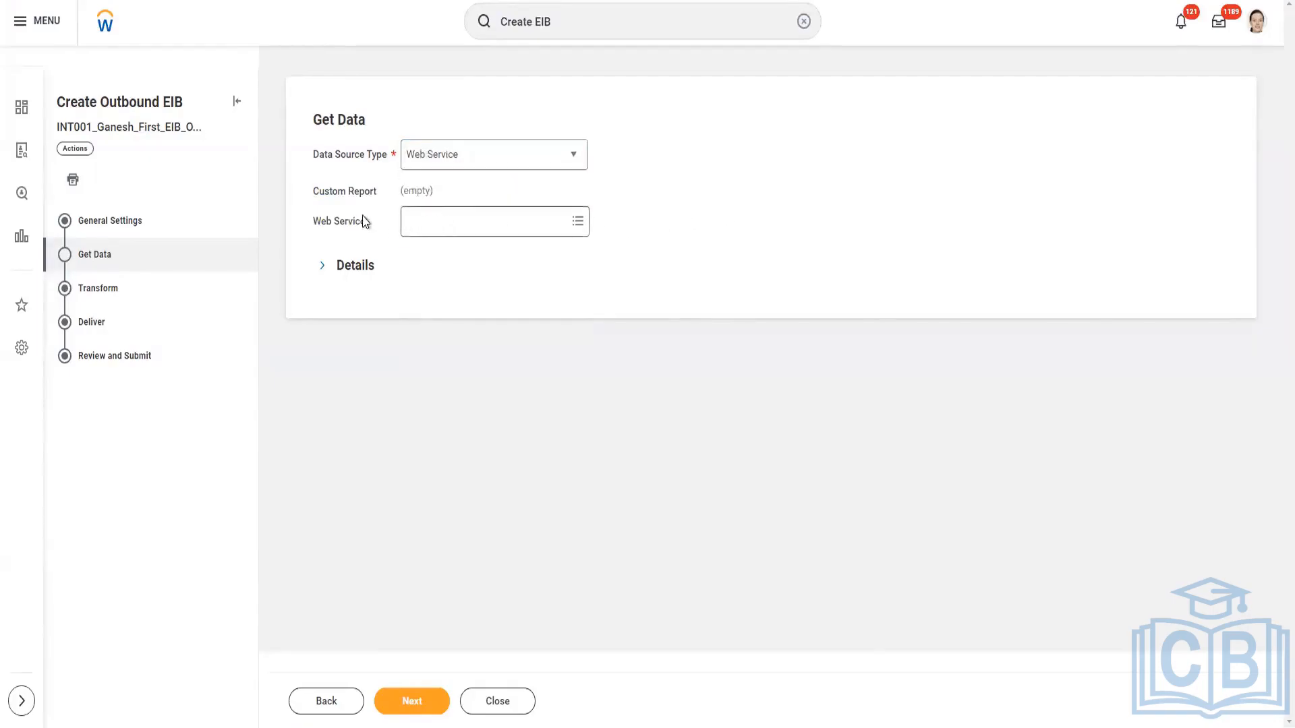
Set the data source type back to Custom Report and select the trainer's "First Report" again.
{"action": "left_click", "coordinate": [571, 160]}
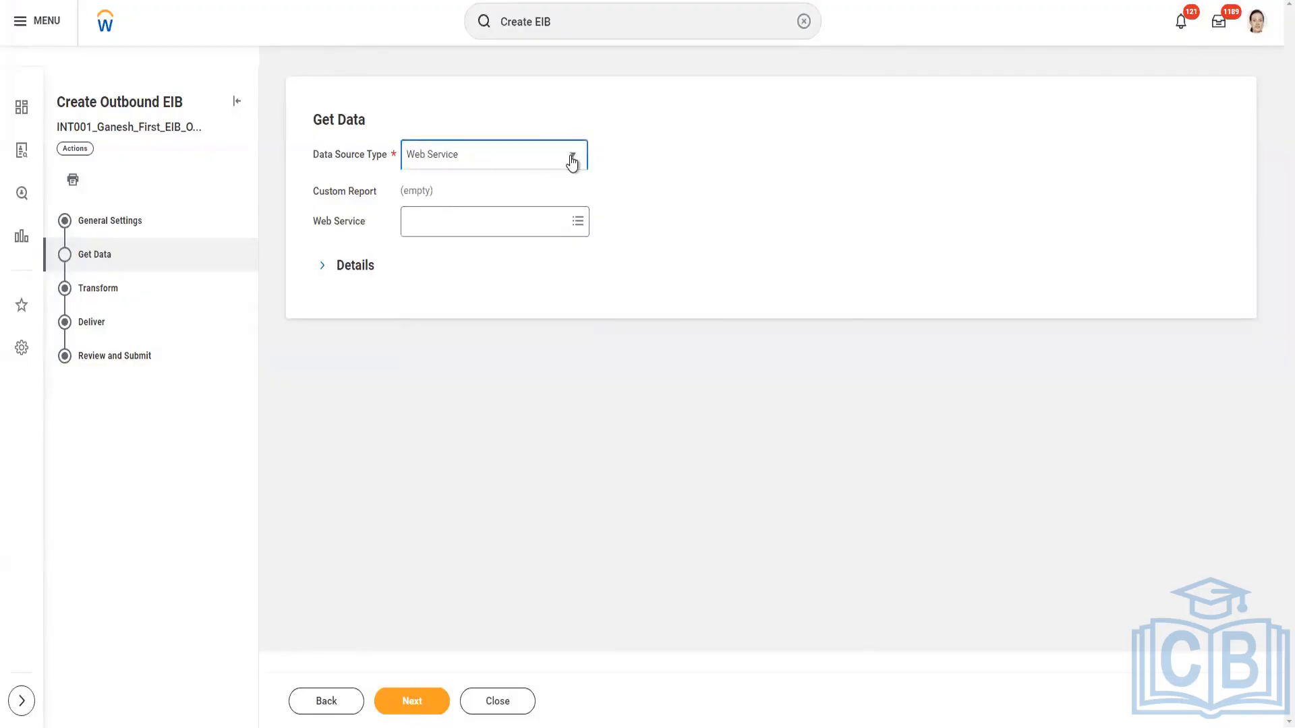
{"action": "left_click", "coordinate": [487, 213]}
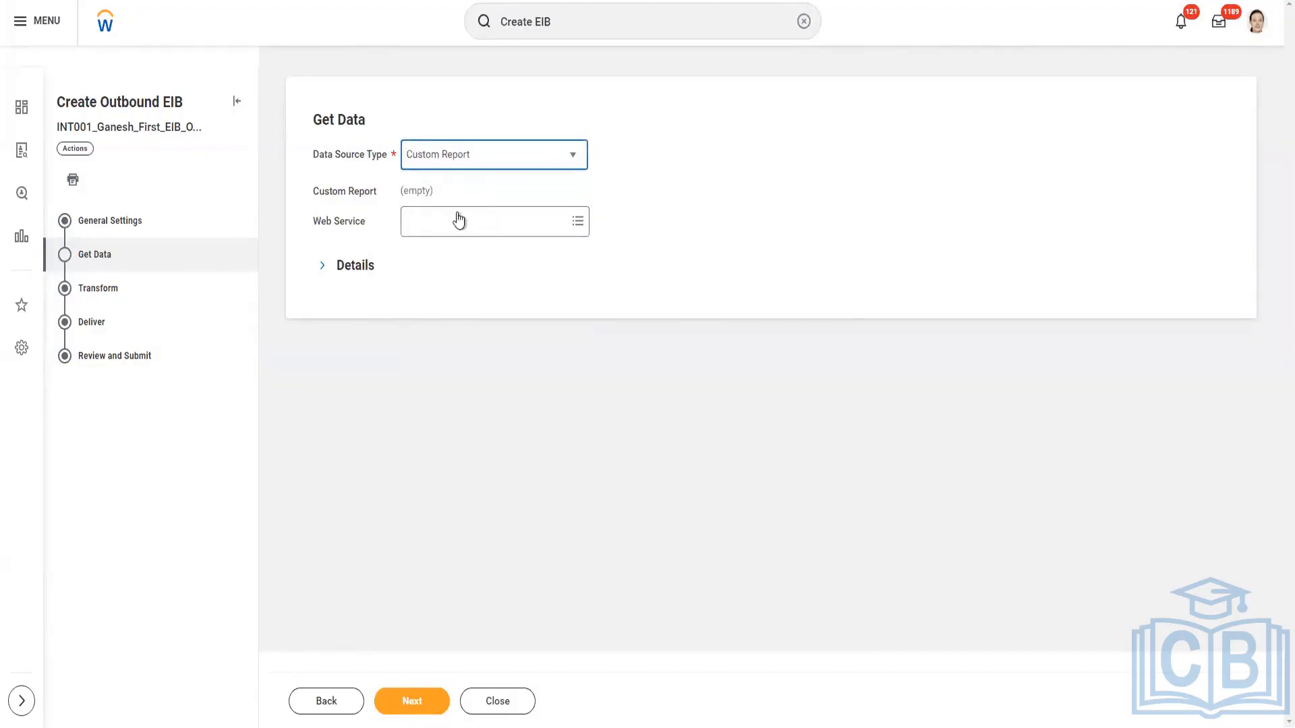
{"action": "left_click", "coordinate": [445, 192]}
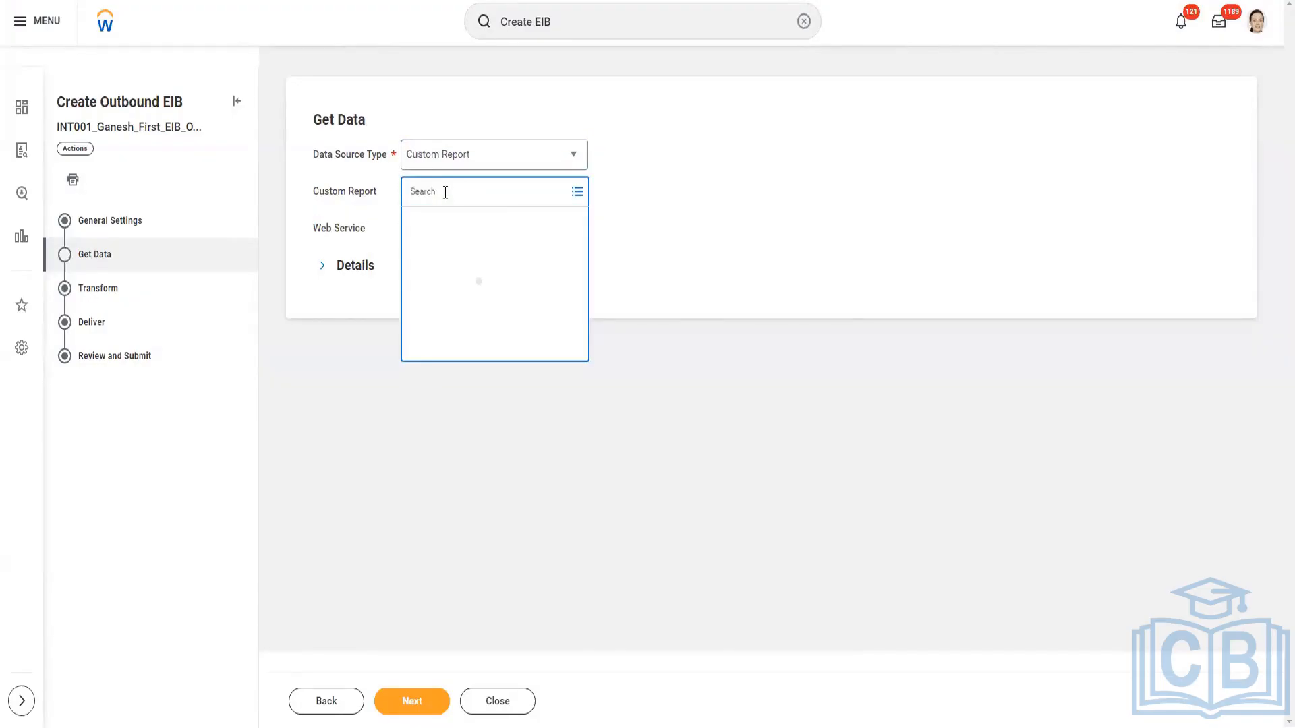
{"action": "type", "text": "Ganesh"}
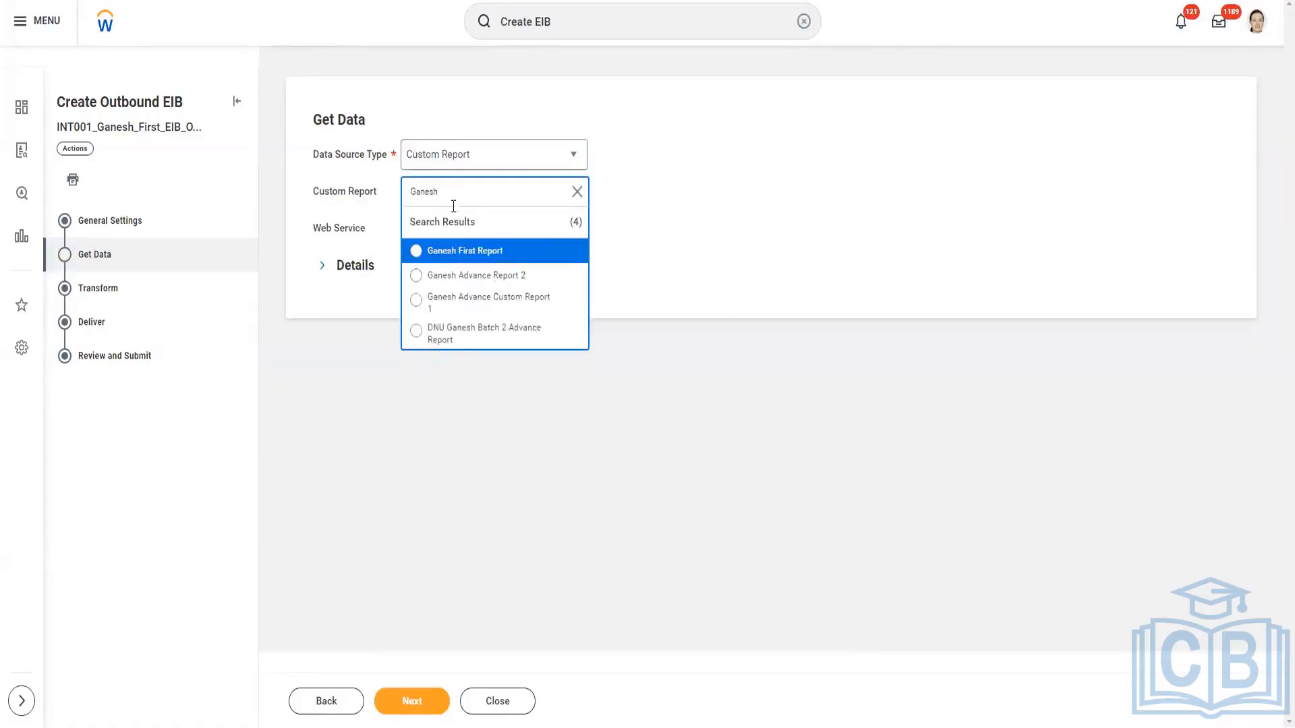
{"action": "left_click", "coordinate": [448, 252]}
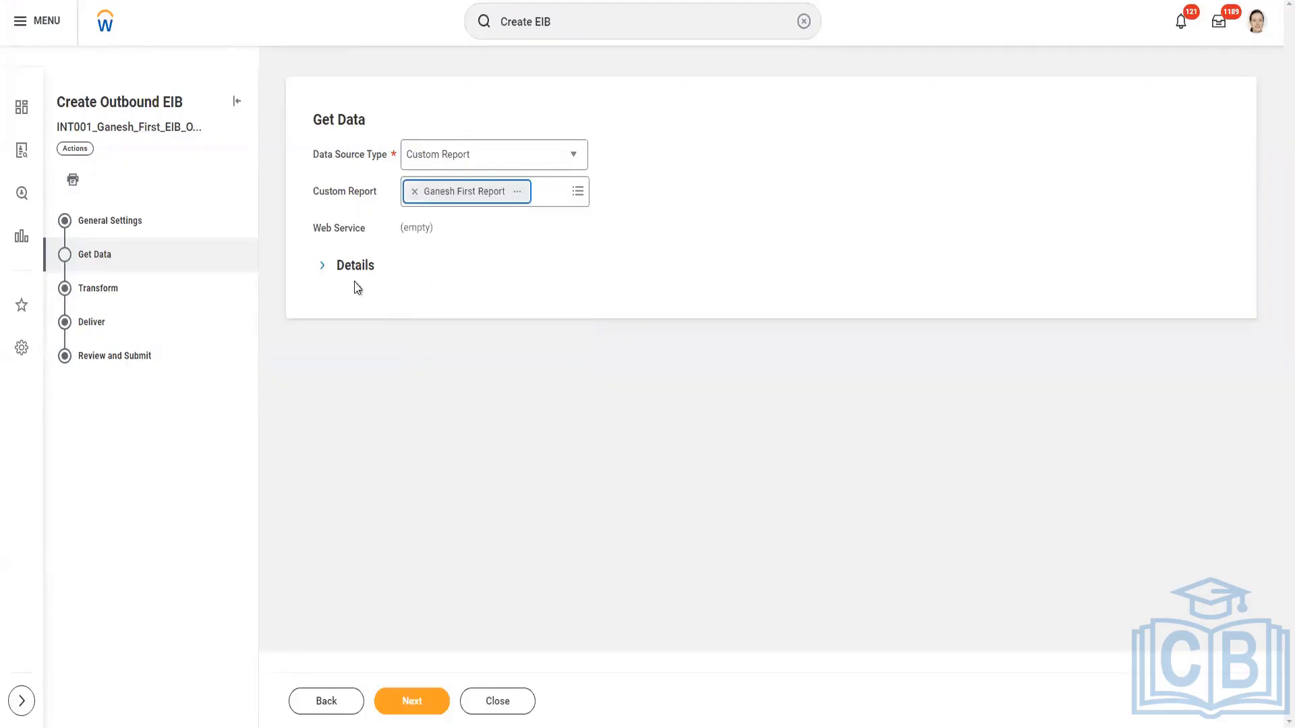
Examine the alternate output format choices and the Run As System User field in the Get Data details.
{"action": "left_click", "coordinate": [319, 269]}
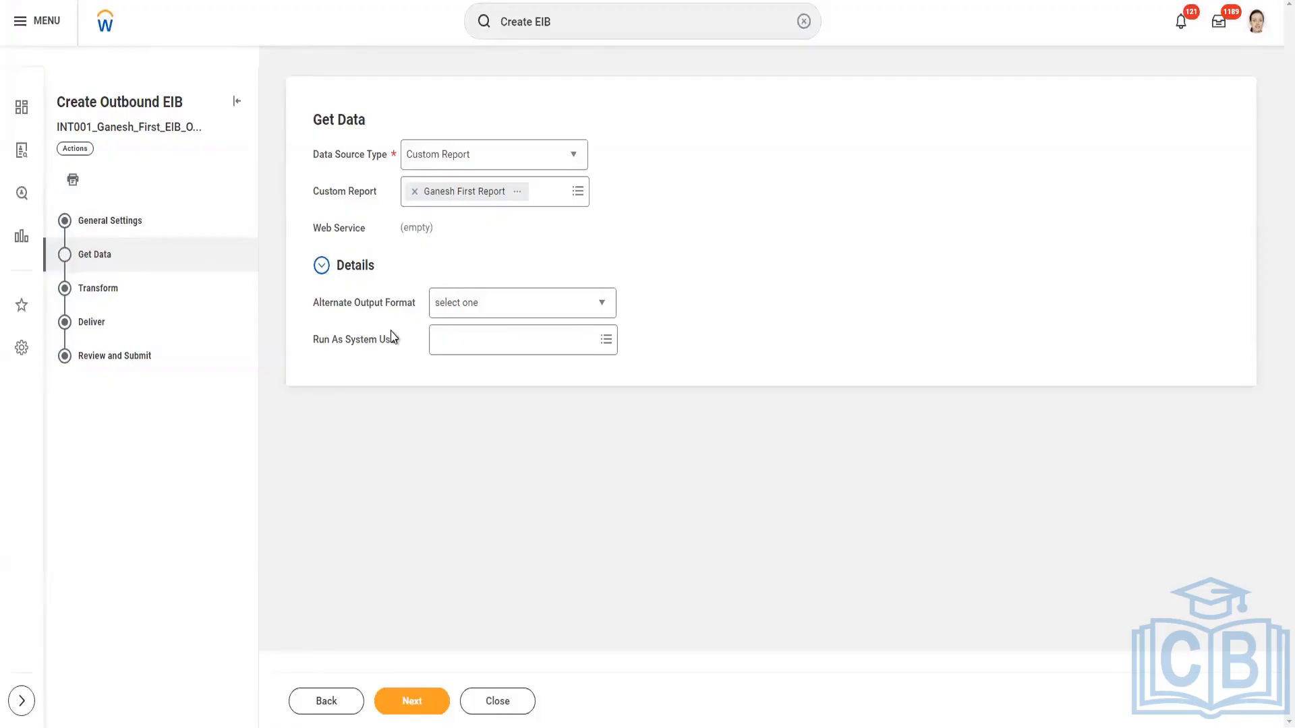
{"action": "left_click", "coordinate": [604, 305]}
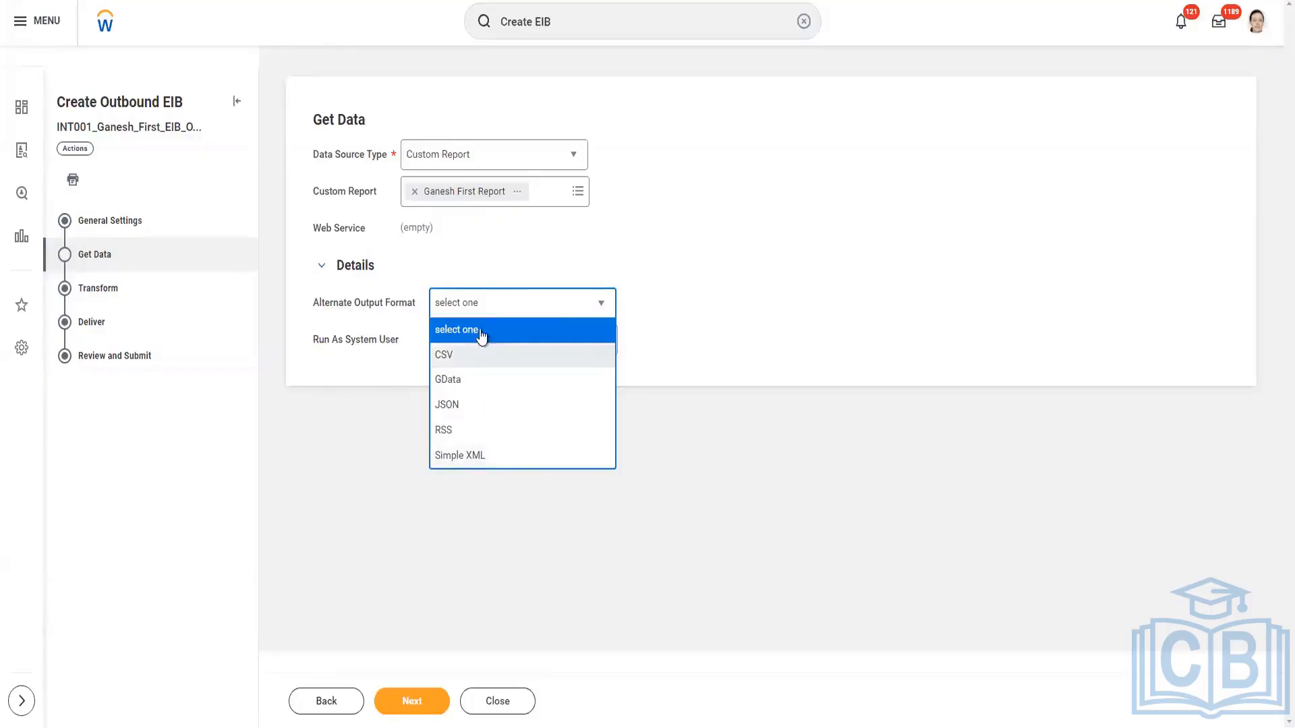
{"action": "left_click", "coordinate": [769, 298]}
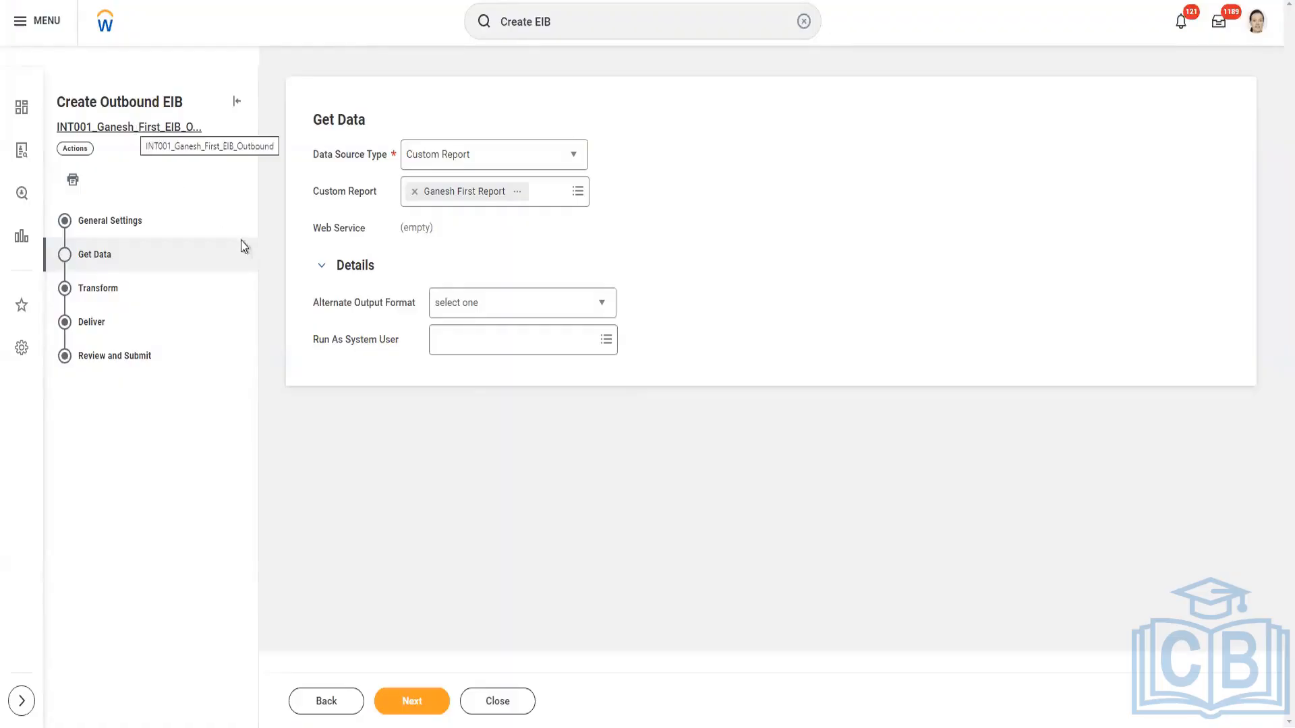
{"action": "left_click", "coordinate": [322, 268]}
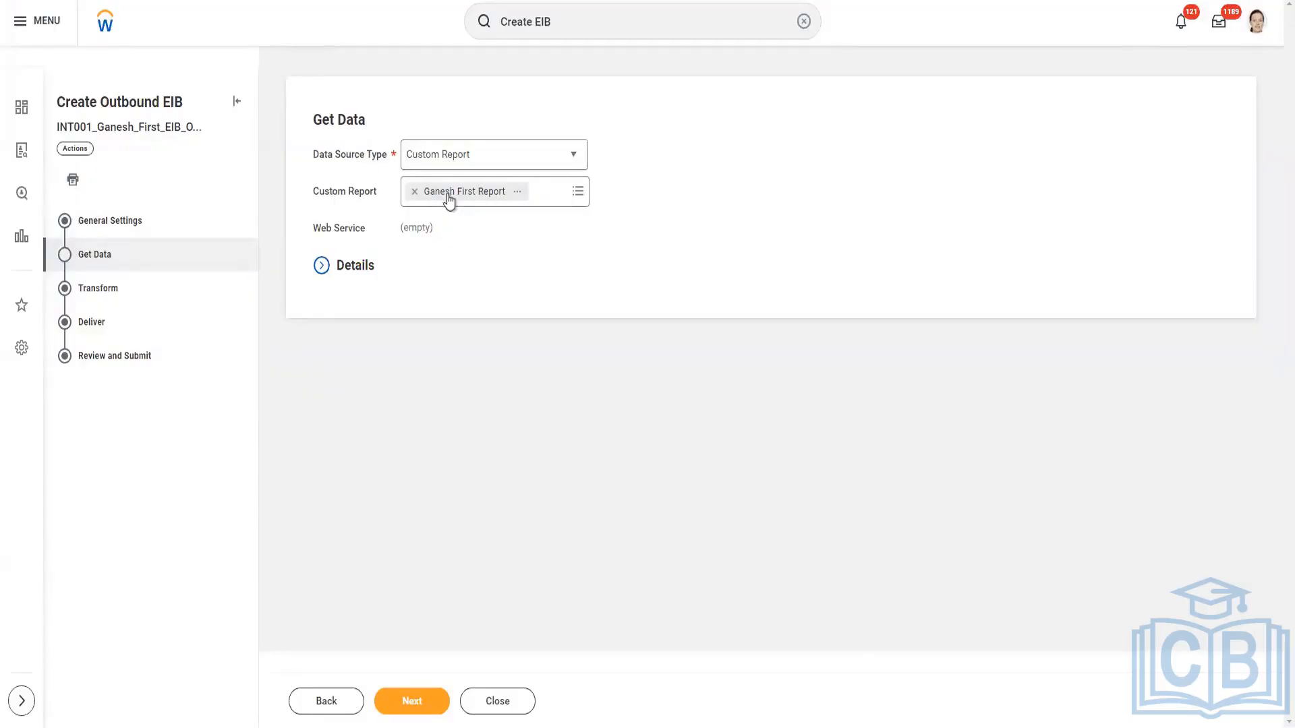
Continue to the Transform stage and show the available transformation types.
{"action": "left_click", "coordinate": [415, 700]}
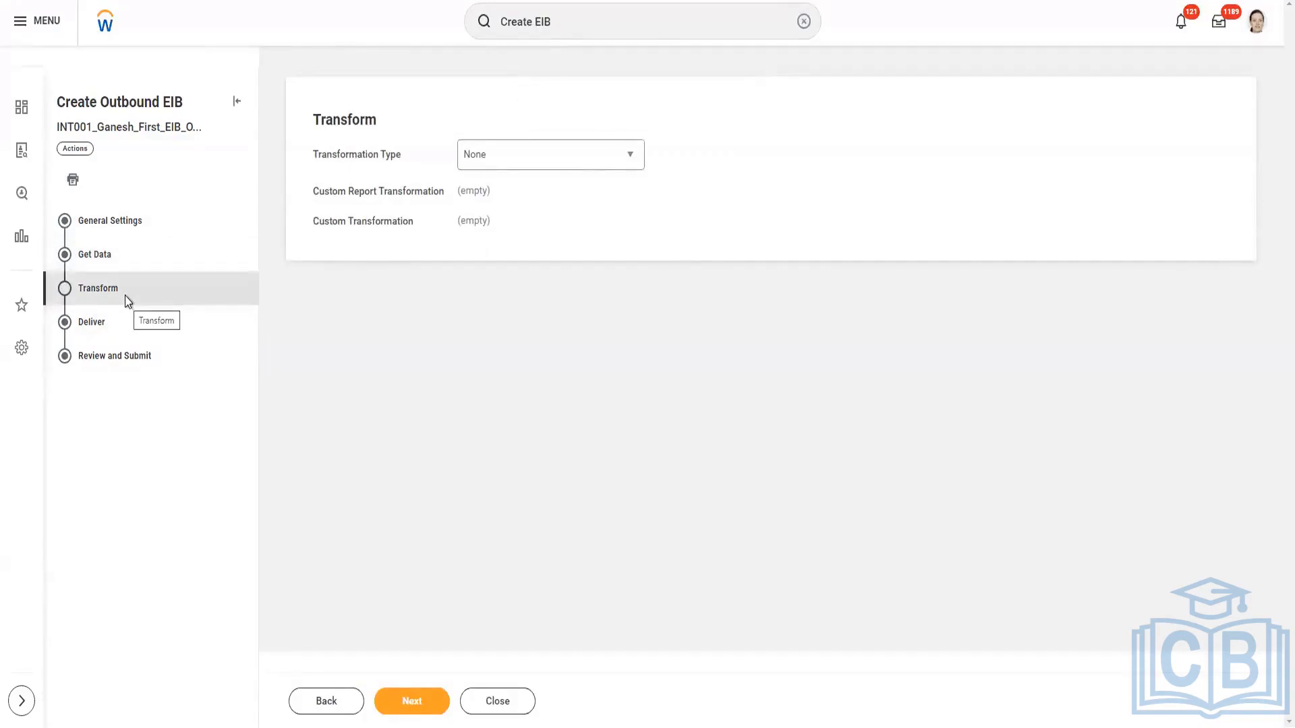
{"action": "left_click", "coordinate": [632, 159]}
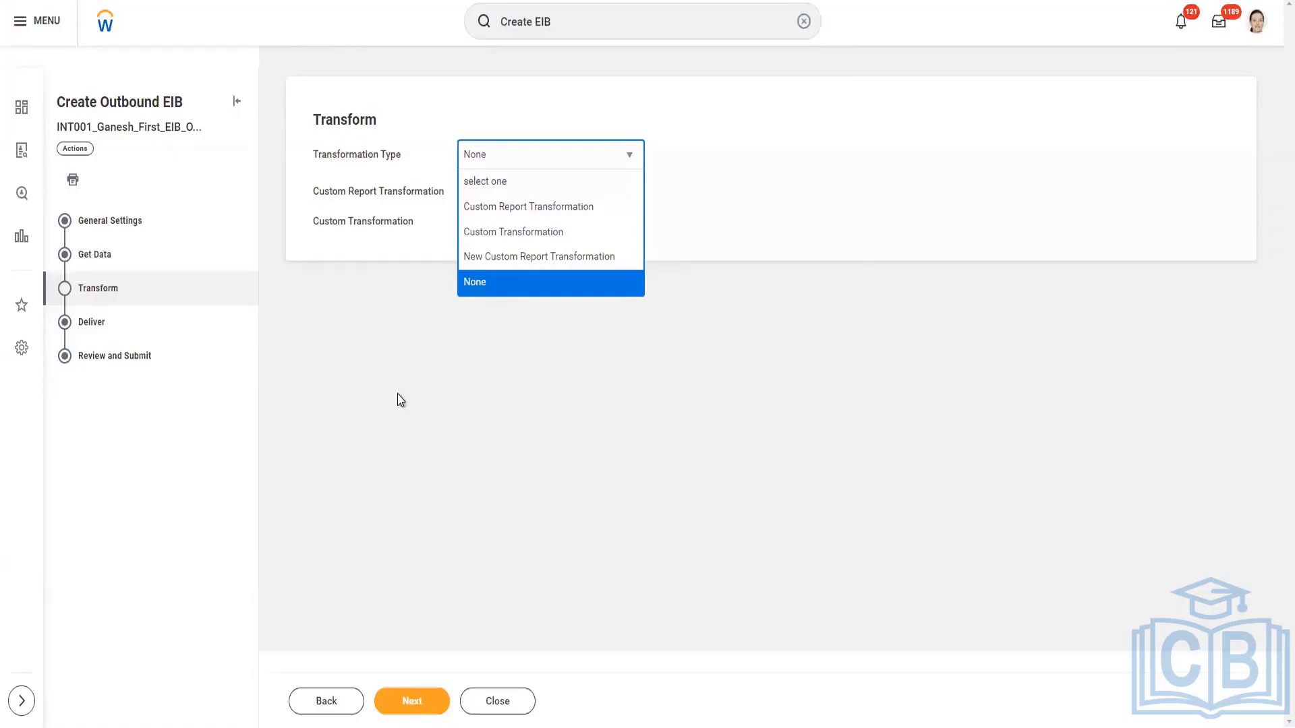
Leave the transformation type as None, continue to the Deliver stage, and name the output file Test.xml.
{"action": "left_click", "coordinate": [665, 366]}
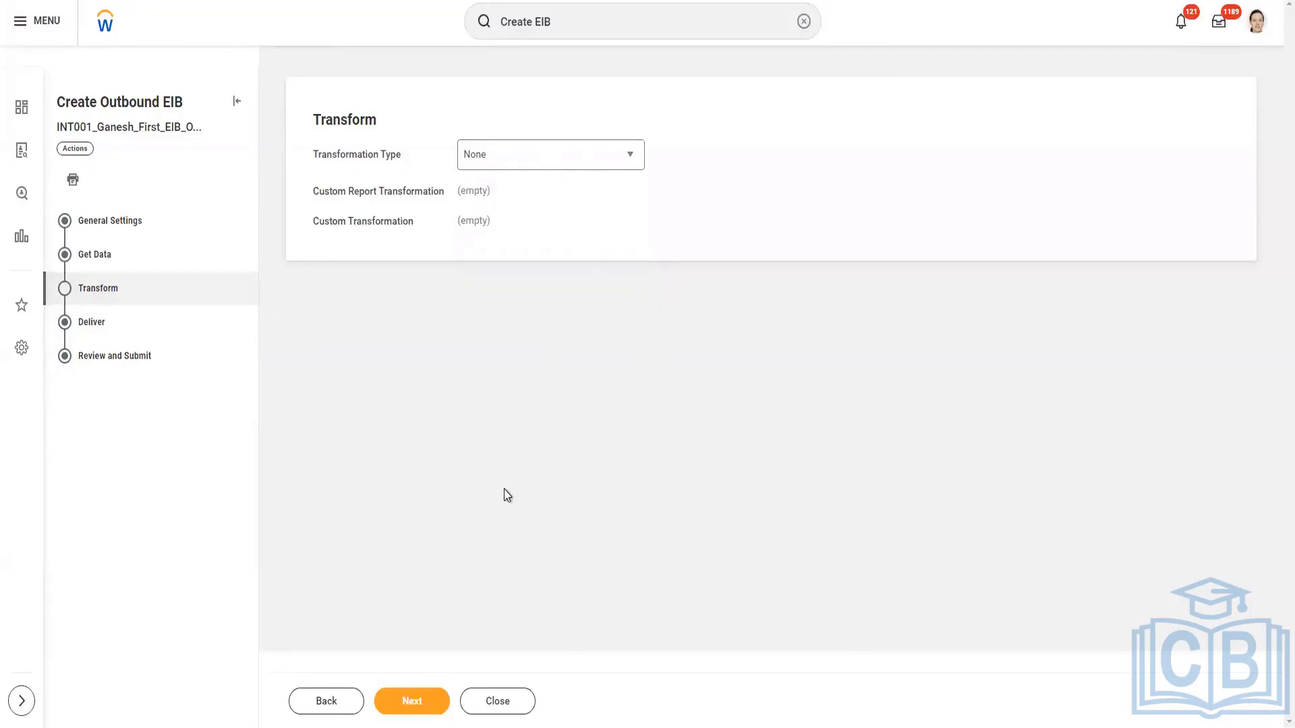
{"action": "left_click", "coordinate": [432, 705]}
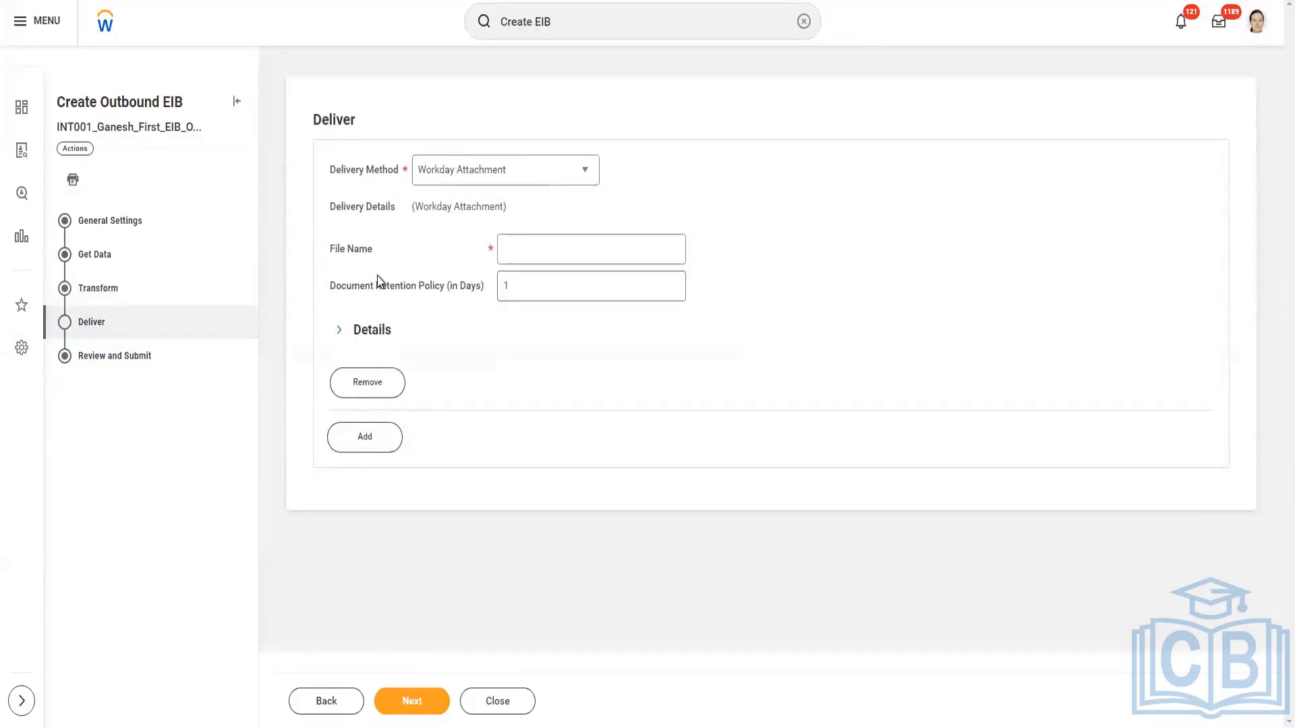
{"action": "mouse_move", "coordinate": [380, 281]}
{"action": "left_click", "coordinate": [535, 251]}
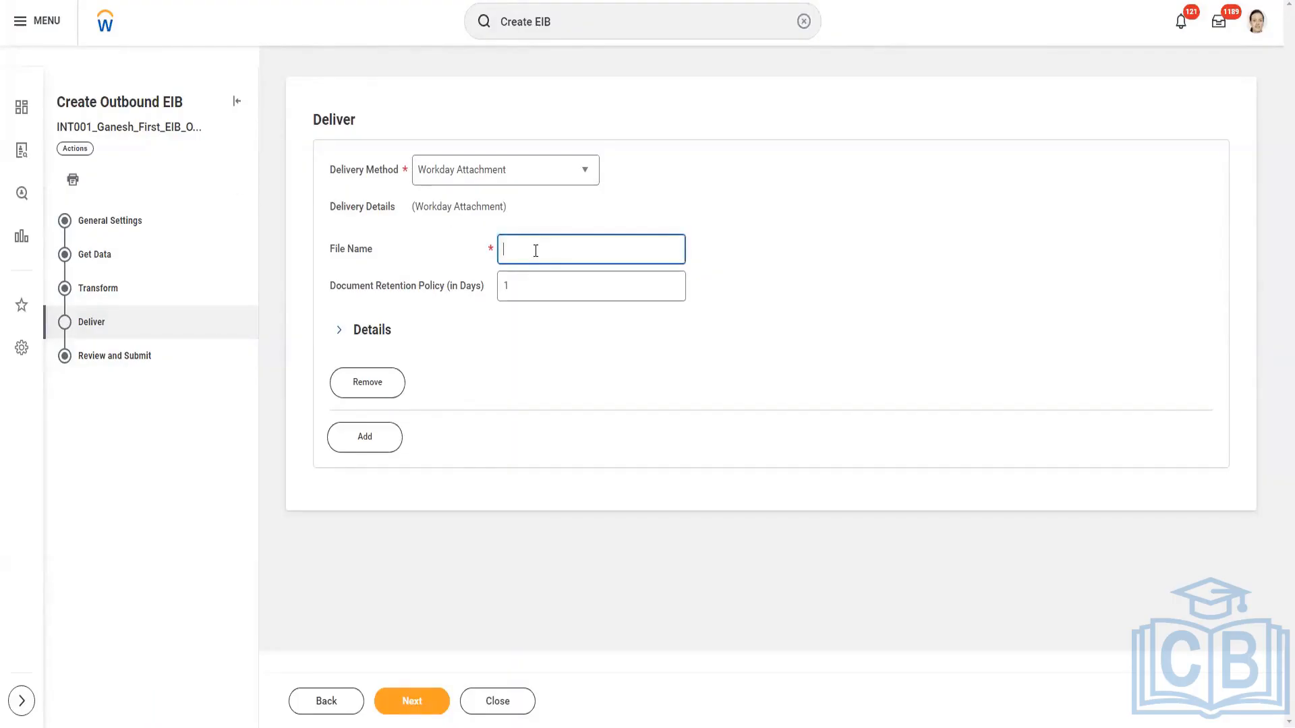
{"action": "type", "text": "Test"}
{"action": "key", "text": "BackSpace"}
{"action": "key", "text": "BackSpace"}
{"action": "key", "text": "BackSpace"}
{"action": "type", "text": "Test.xml"}
Expand the additional details of the delivery and set the document retention policy to 90 days.
{"action": "left_click", "coordinate": [367, 333]}
{"action": "left_click", "coordinate": [532, 282]}
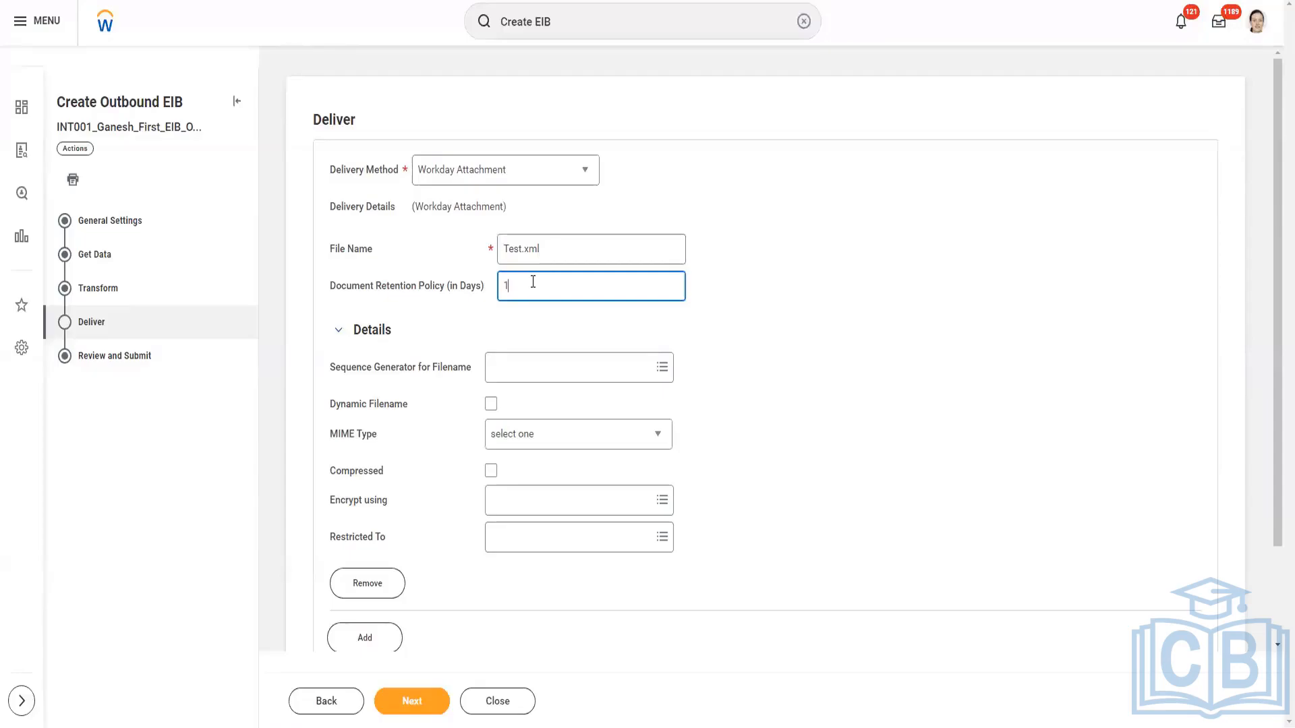
{"action": "left_click_drag", "start_coordinate": [522, 288], "coordinate": [490, 290]}
{"action": "left_click_drag", "start_coordinate": [564, 247], "coordinate": [472, 263]}
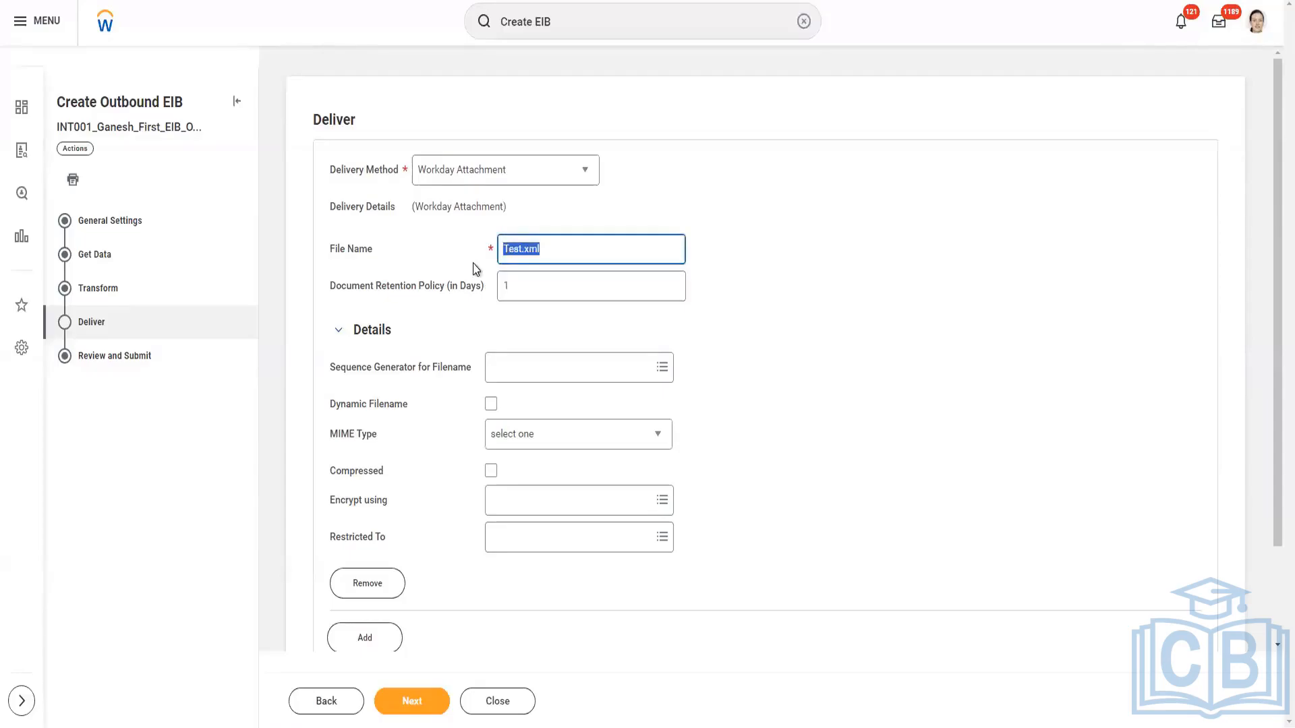
{"action": "left_click", "coordinate": [554, 246]}
{"action": "left_click", "coordinate": [505, 289]}
{"action": "type", "text": "1"}
{"action": "double_click", "coordinate": [514, 295]}
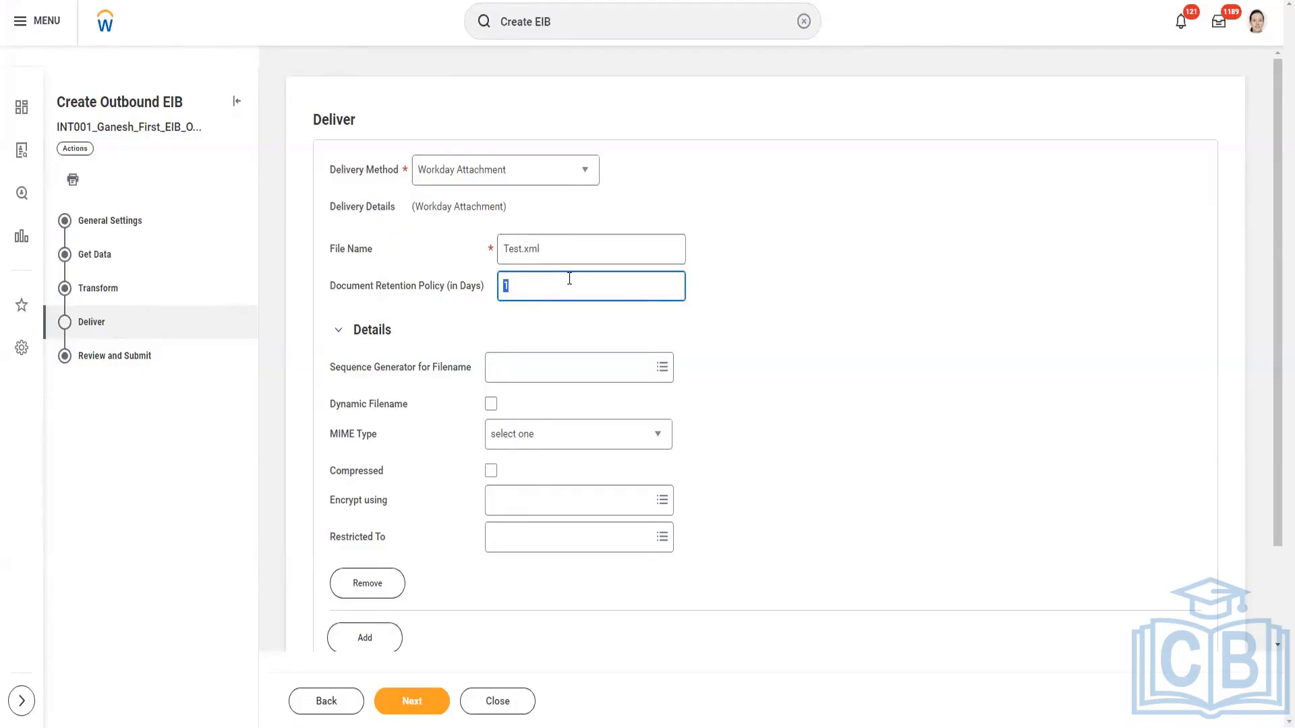
{"action": "mouse_move", "coordinate": [570, 278]}
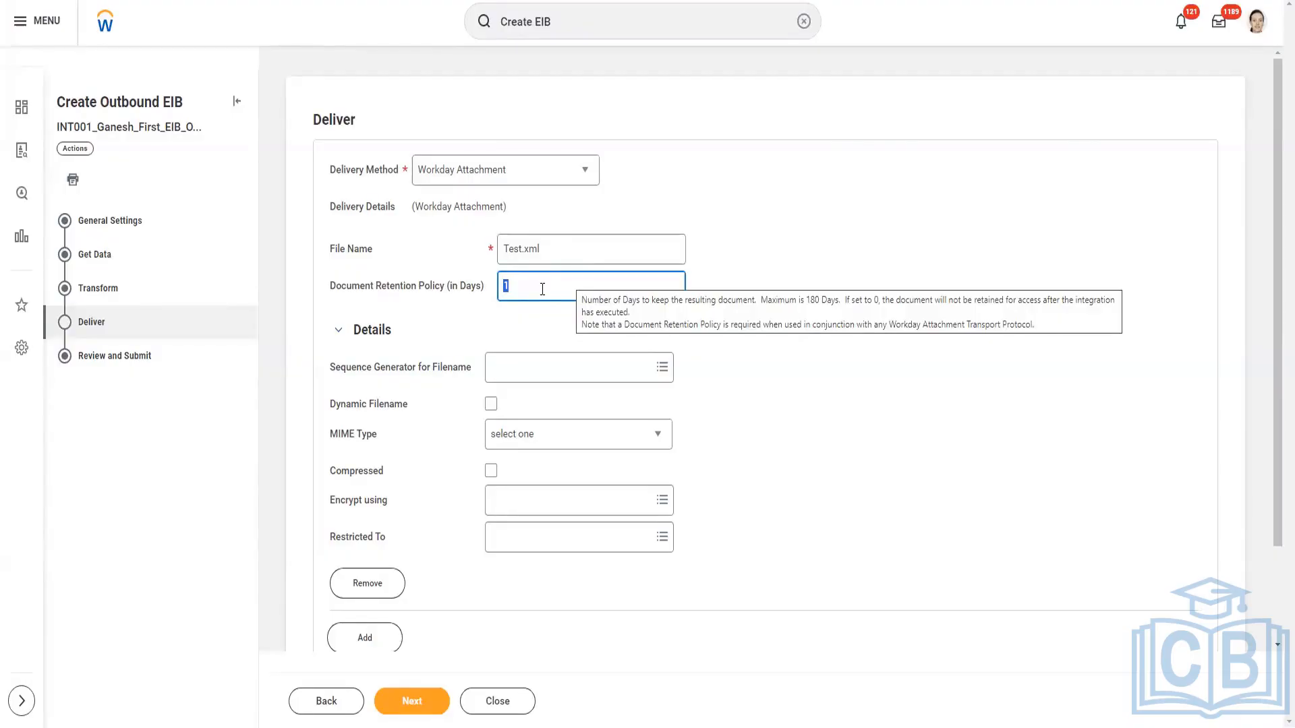
{"action": "type", "text": "90"}
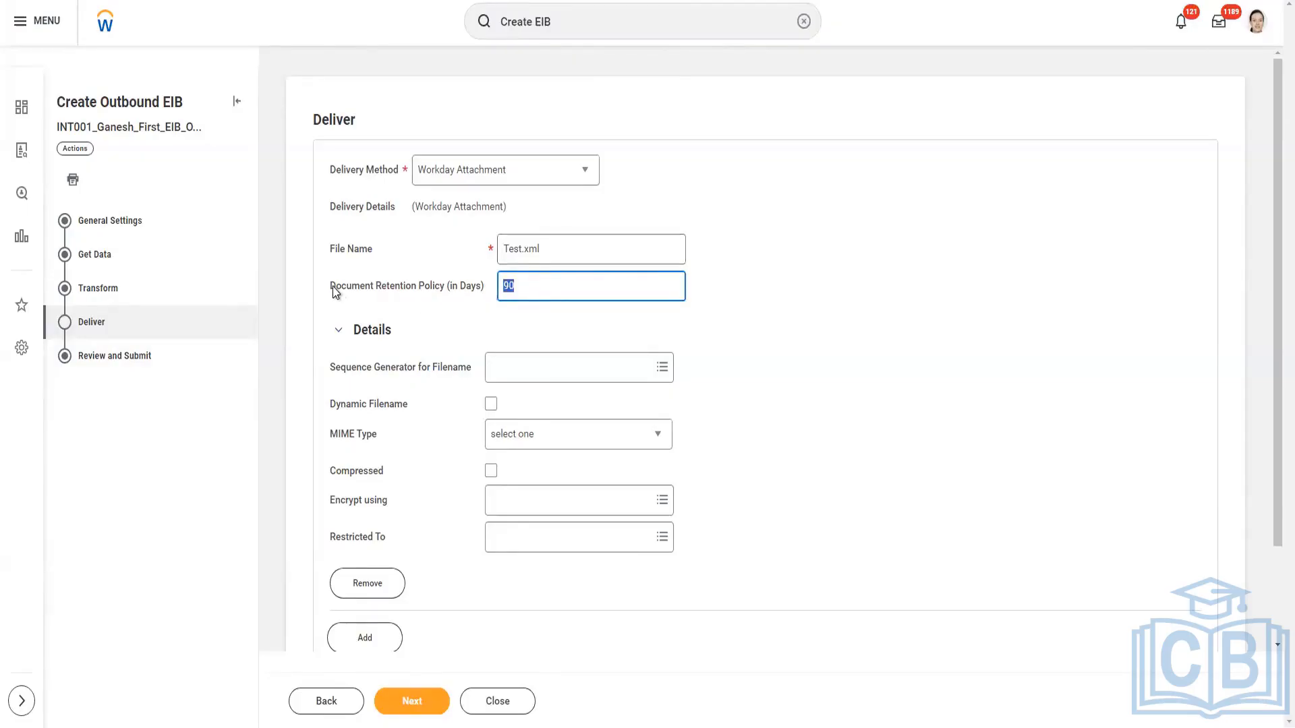
Choose PGP_Test_Public_Key1 as the key for encrypting the delivered file.
{"action": "mouse_move", "coordinate": [450, 280]}
{"action": "left_click_drag", "start_coordinate": [337, 500], "coordinate": [390, 500]}
{"action": "left_click", "coordinate": [403, 516]}
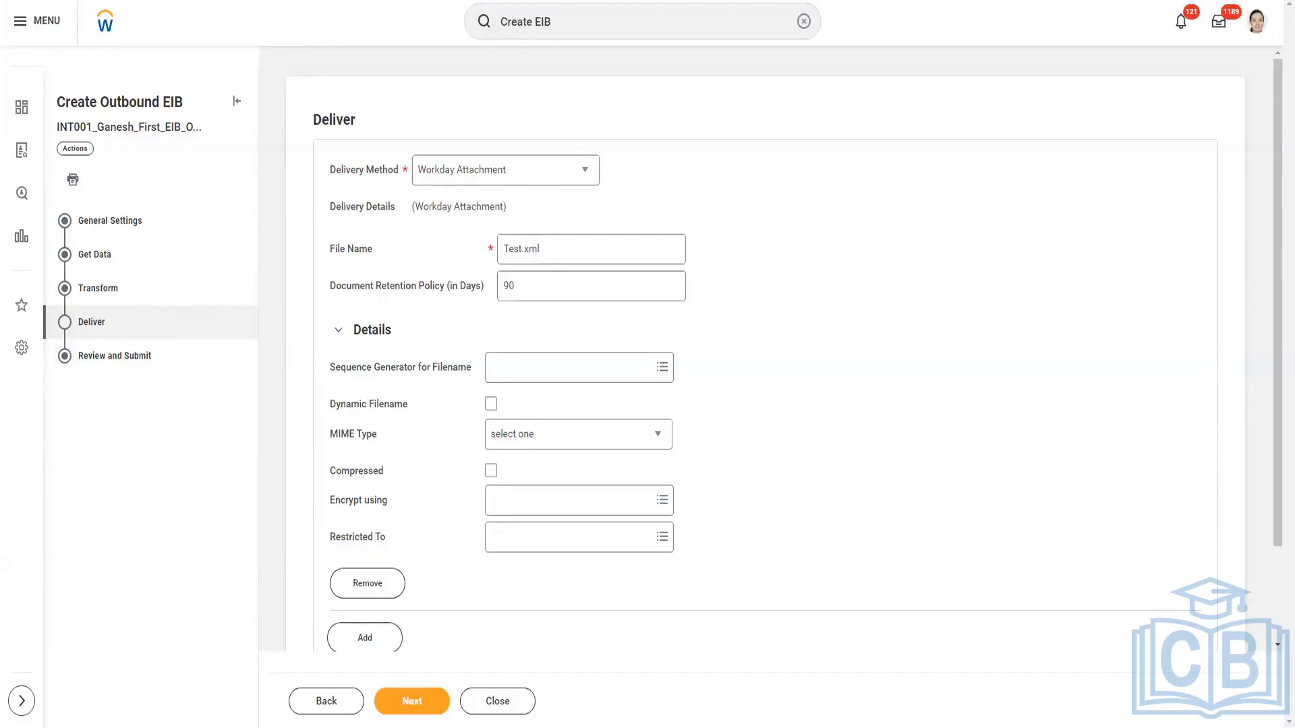
{"action": "left_click", "coordinate": [574, 500]}
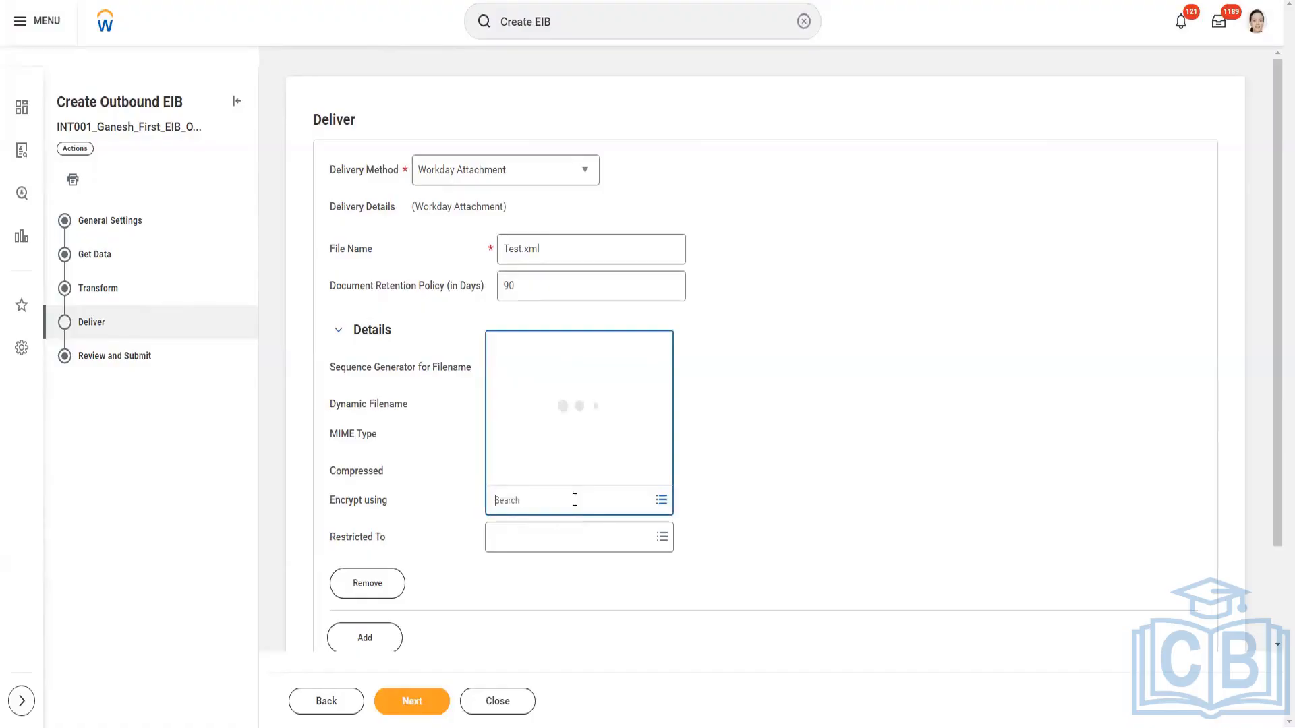
{"action": "type", "text": "Gane"}
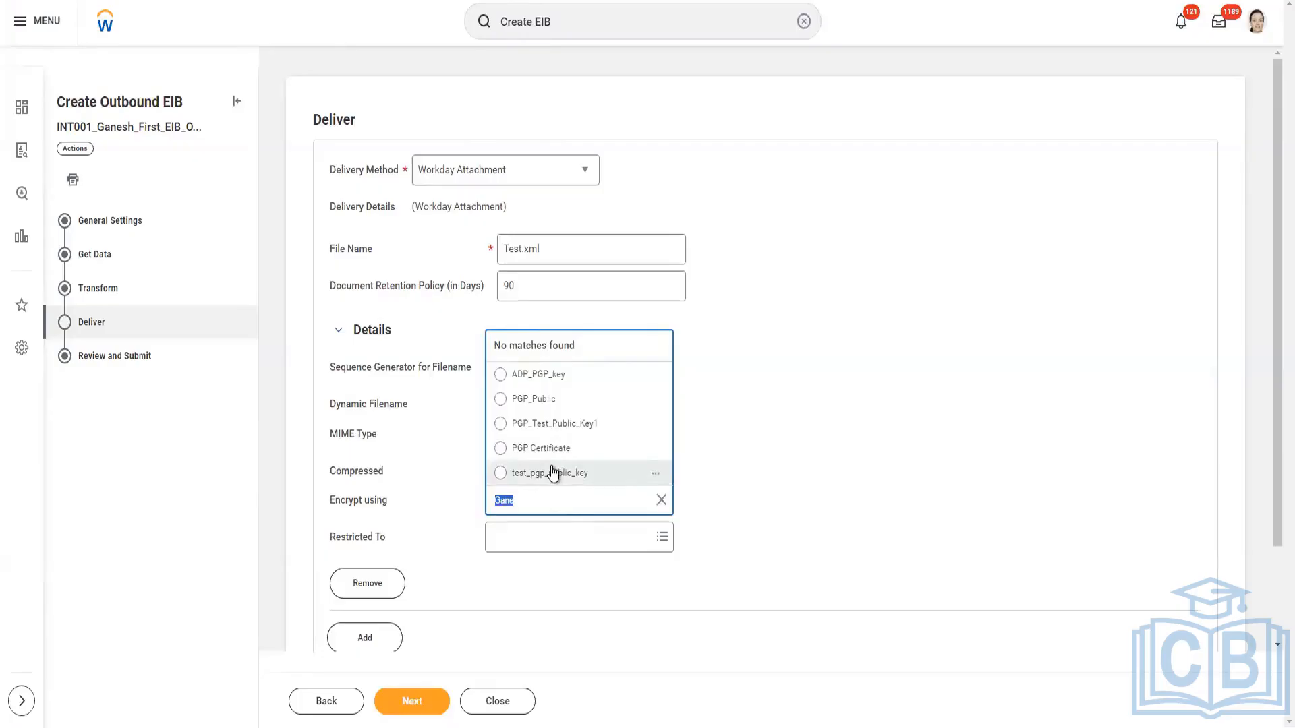
{"action": "left_click", "coordinate": [588, 425]}
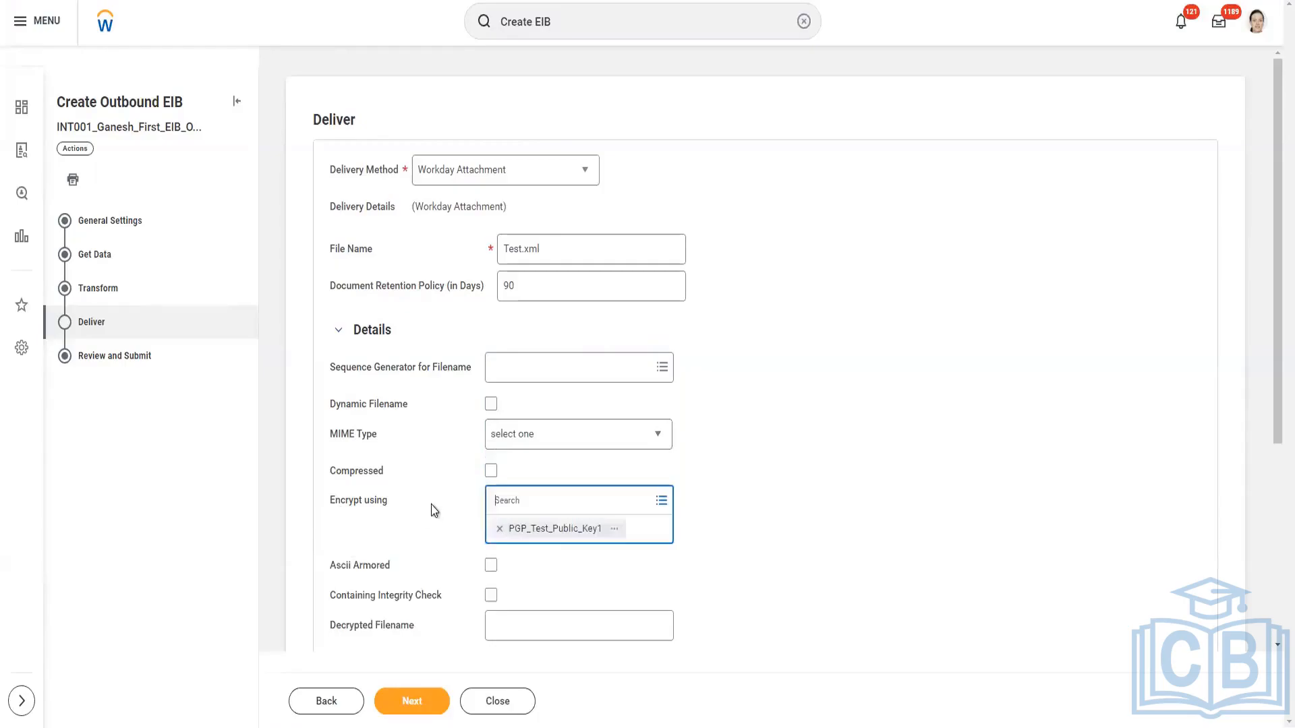
{"action": "scroll", "coordinate": [431, 505], "scroll_direction": "down", "scroll_amount": 3}
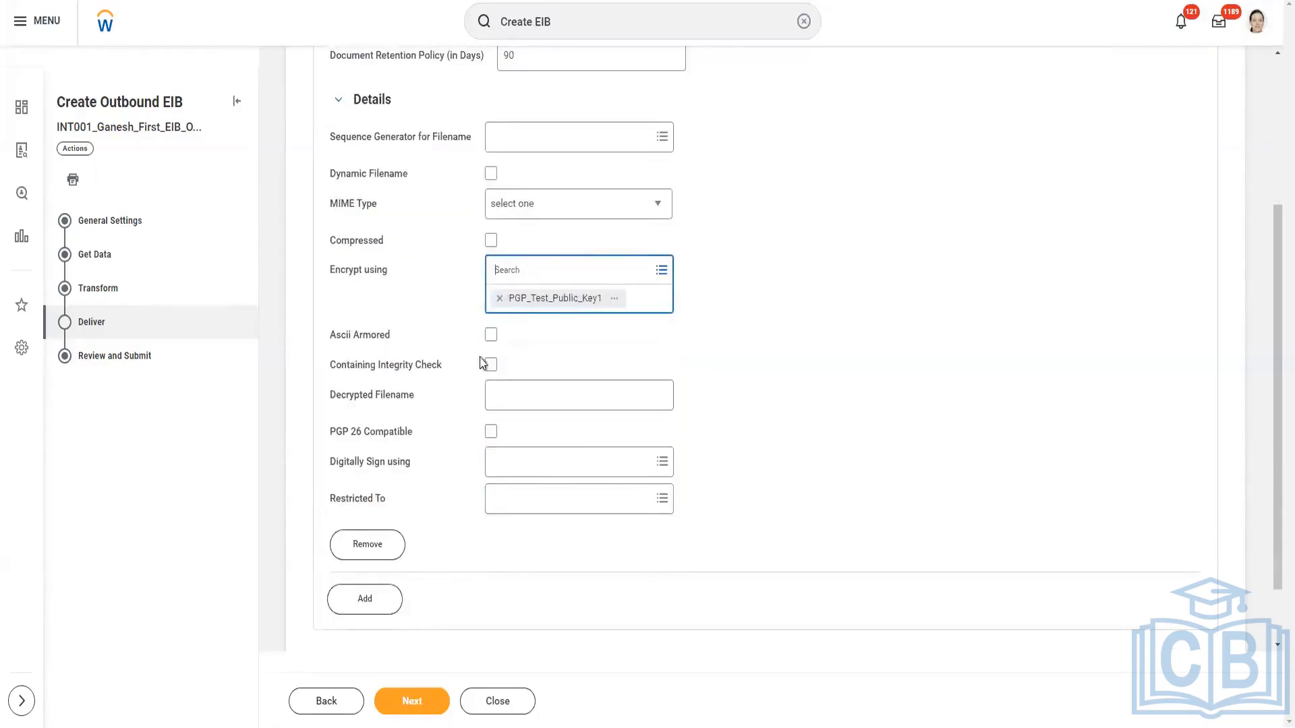
{"action": "left_click", "coordinate": [768, 303]}
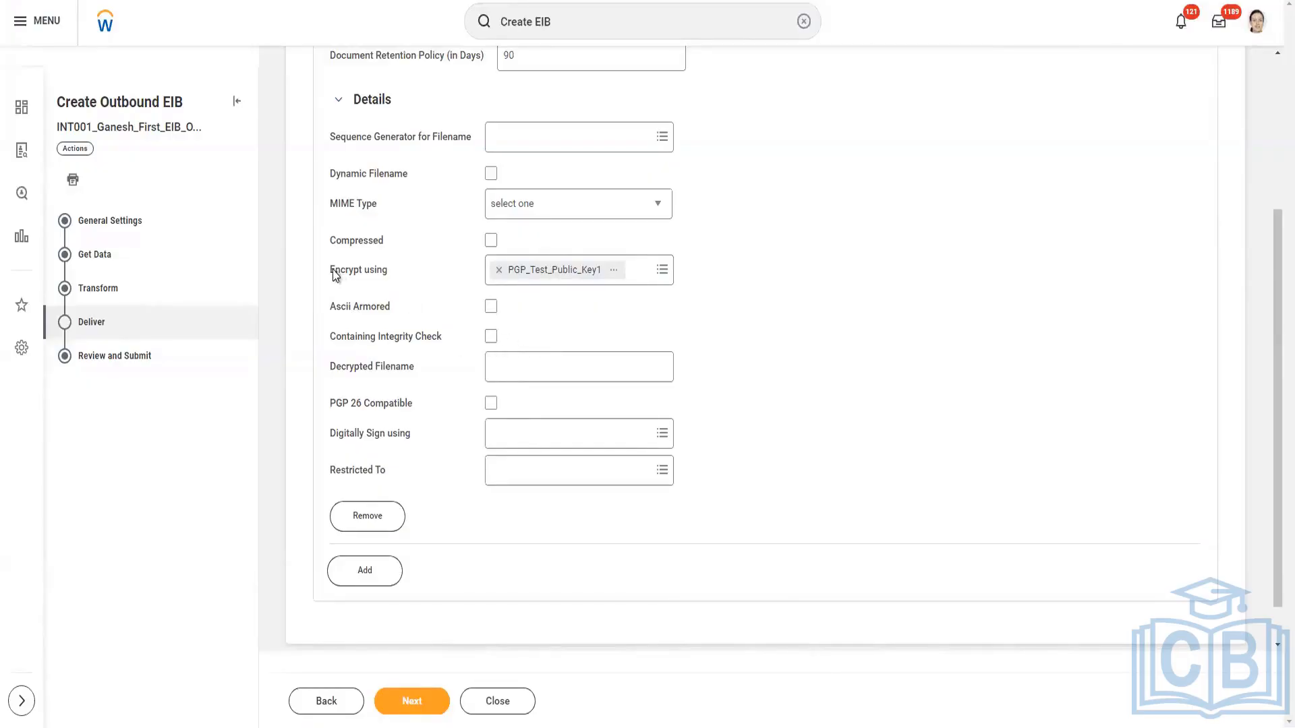
{"action": "left_click_drag", "start_coordinate": [331, 272], "coordinate": [402, 279]}
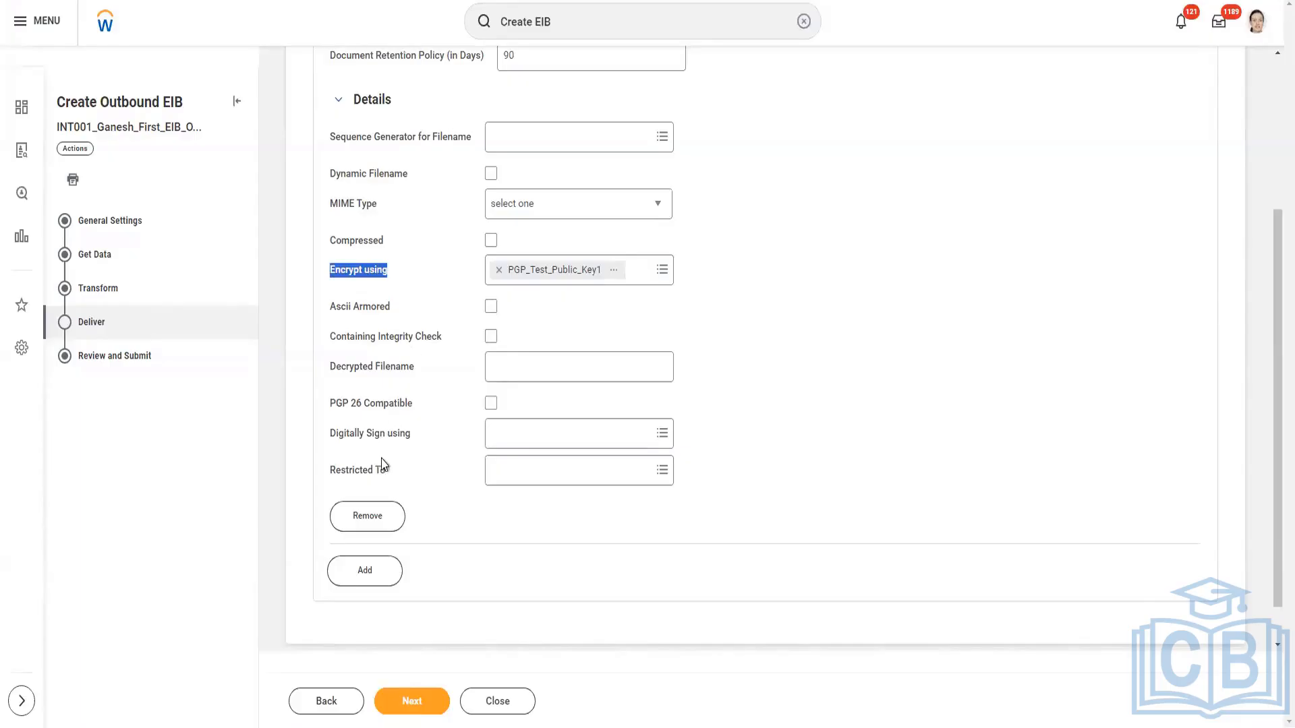
Restrict the Workday Attachment delivery to the Implementation environment.
{"action": "left_click_drag", "start_coordinate": [338, 479], "coordinate": [385, 488]}
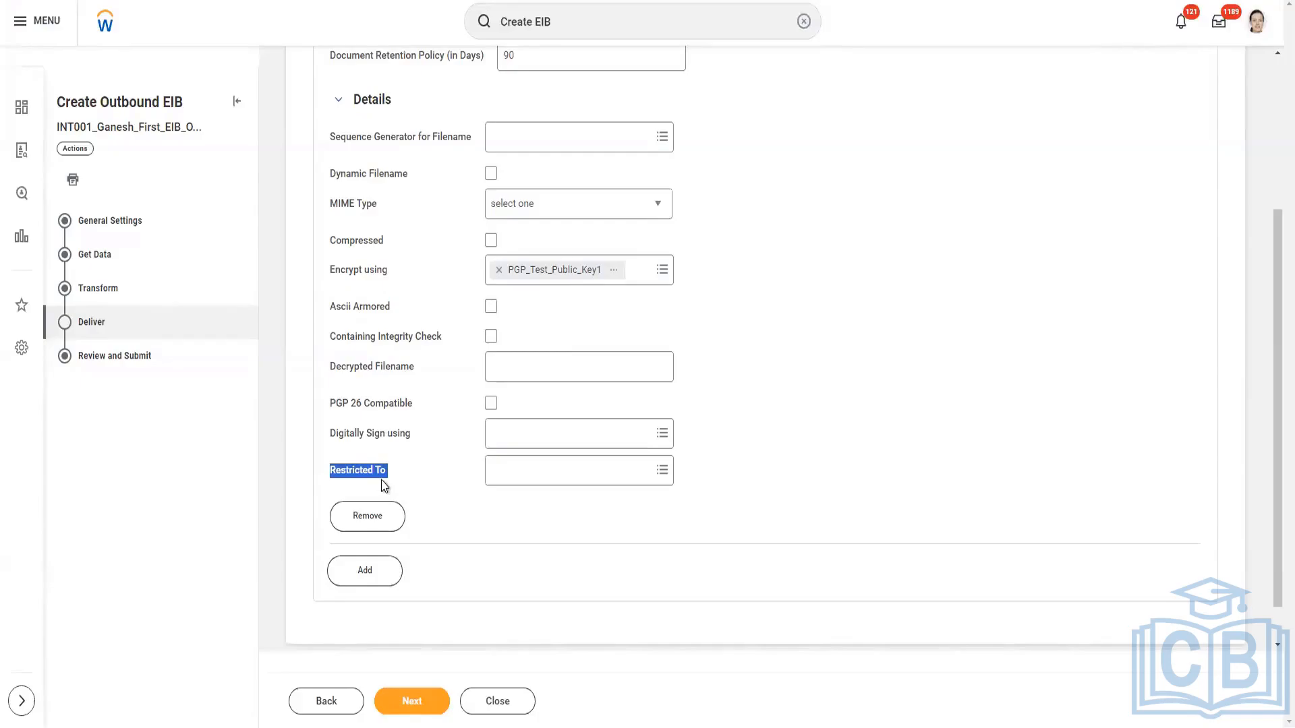
{"action": "scroll", "coordinate": [385, 425], "scroll_direction": "down", "scroll_amount": 1}
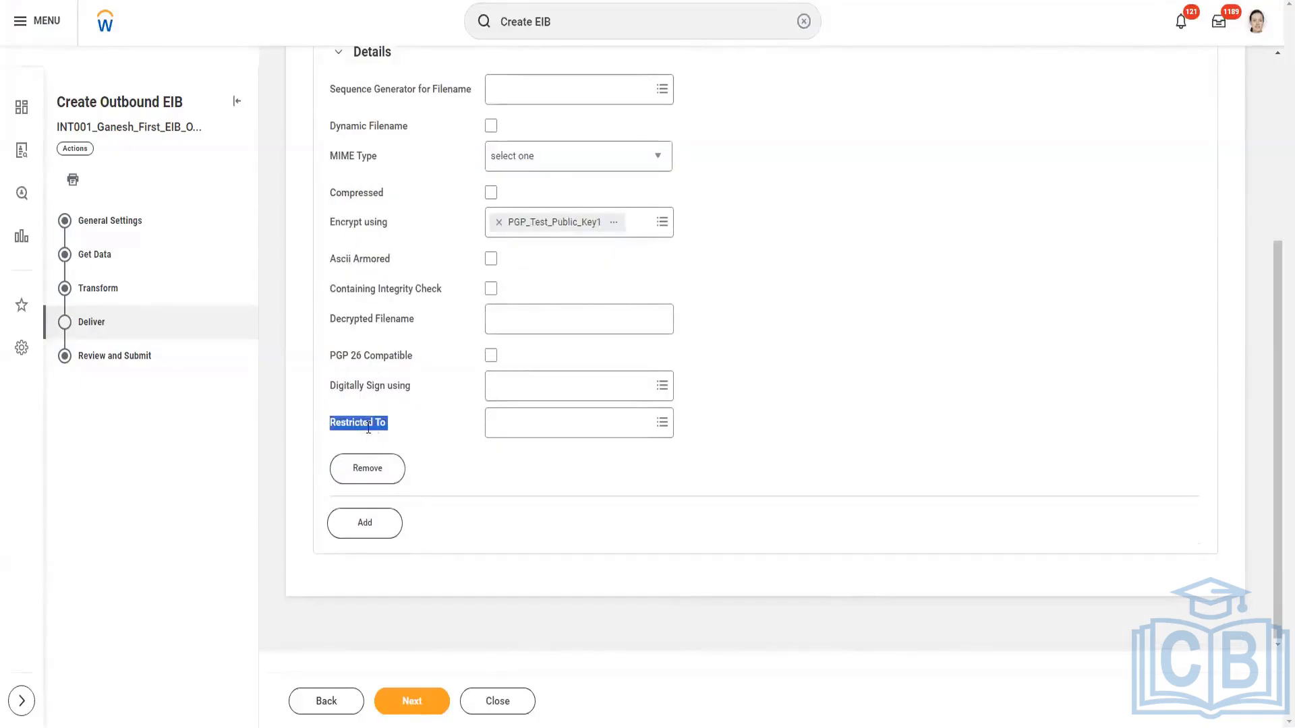
{"action": "left_click", "coordinate": [499, 427]}
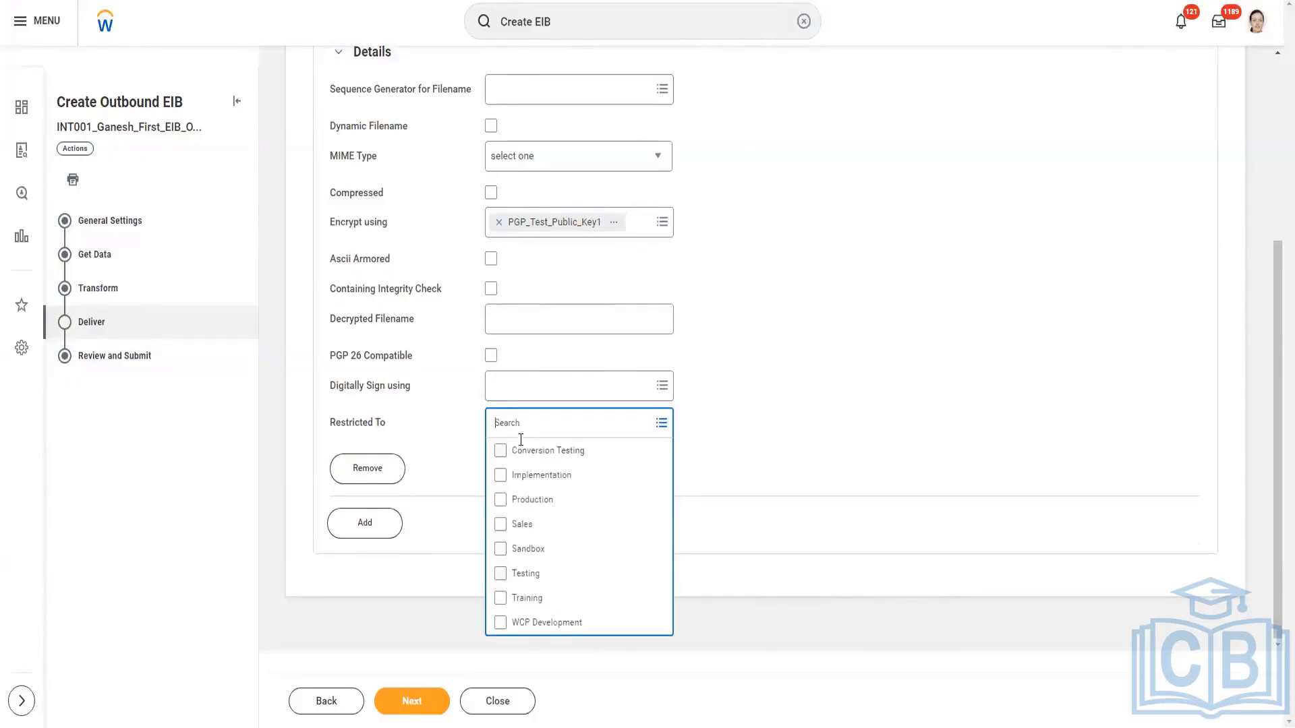
{"action": "left_click", "coordinate": [530, 481]}
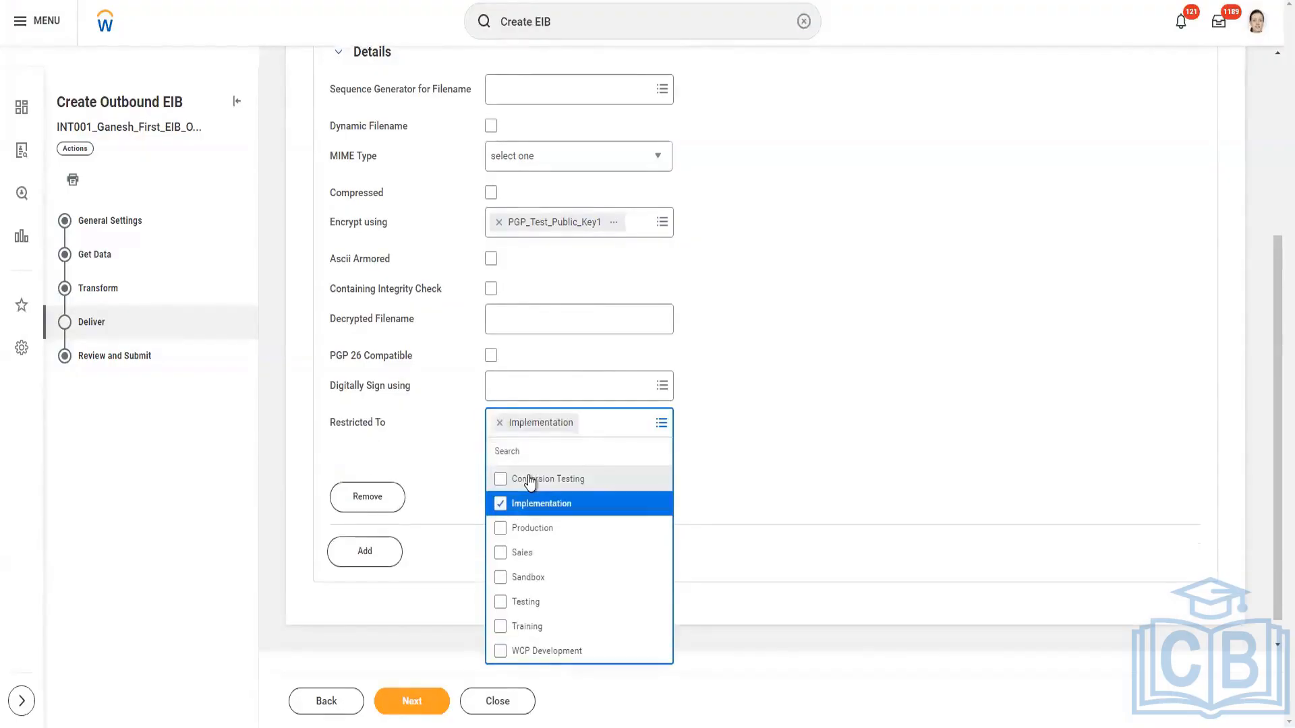
{"action": "left_click", "coordinate": [426, 447]}
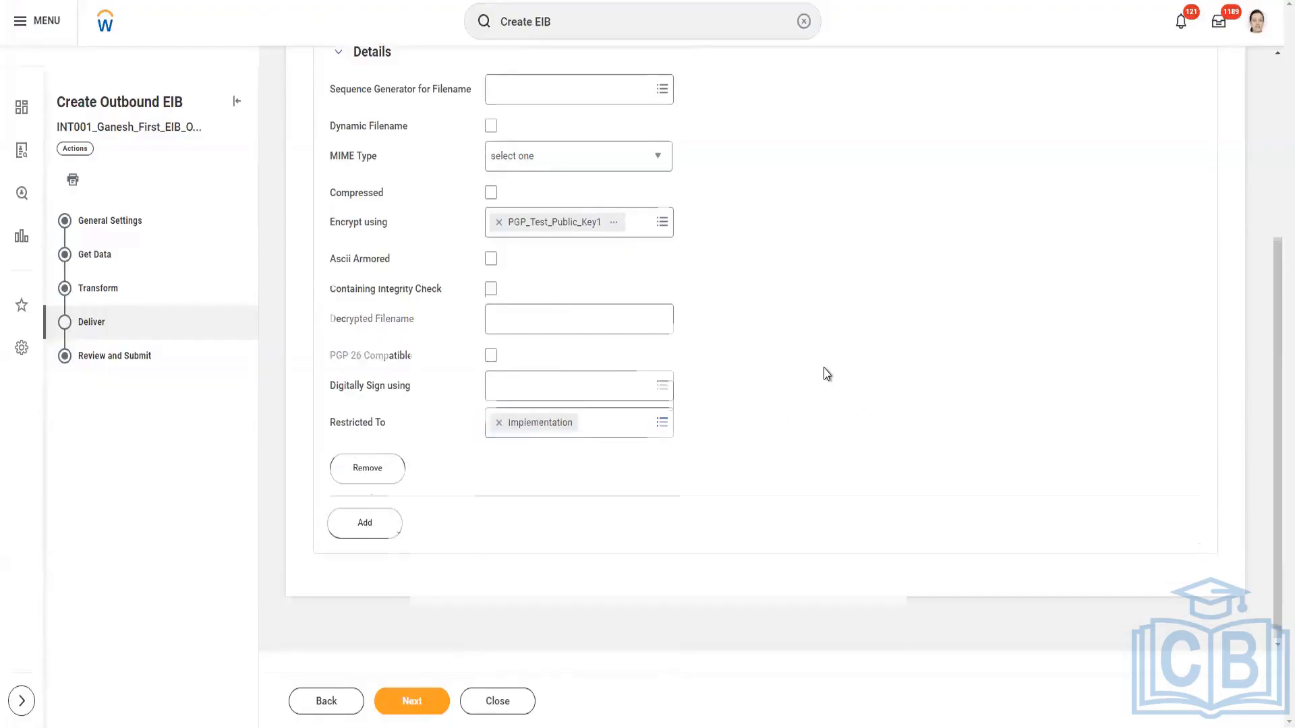
{"action": "scroll", "coordinate": [828, 374], "scroll_direction": "up", "scroll_amount": 3}
{"action": "scroll", "coordinate": [824, 367], "scroll_direction": "down", "scroll_amount": 3}
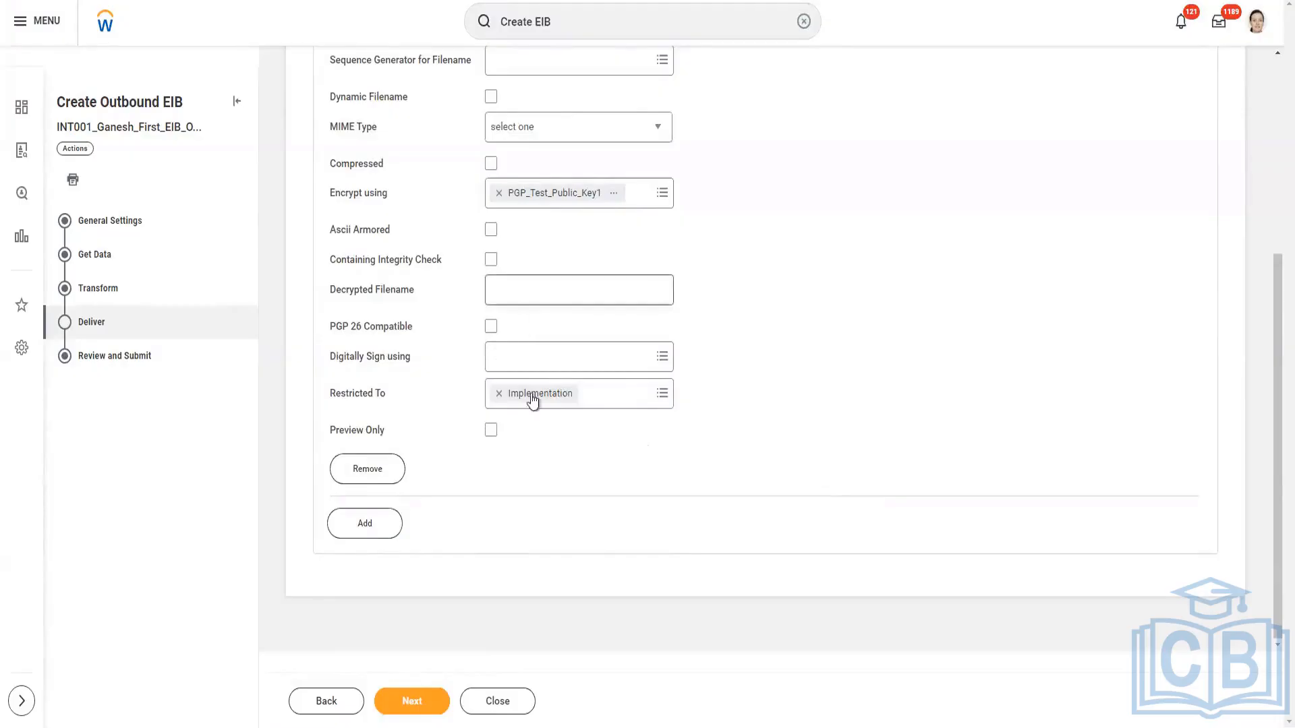
Add a second delivery entry and restrict it to the Sandbox environment.
{"action": "left_click", "coordinate": [371, 534]}
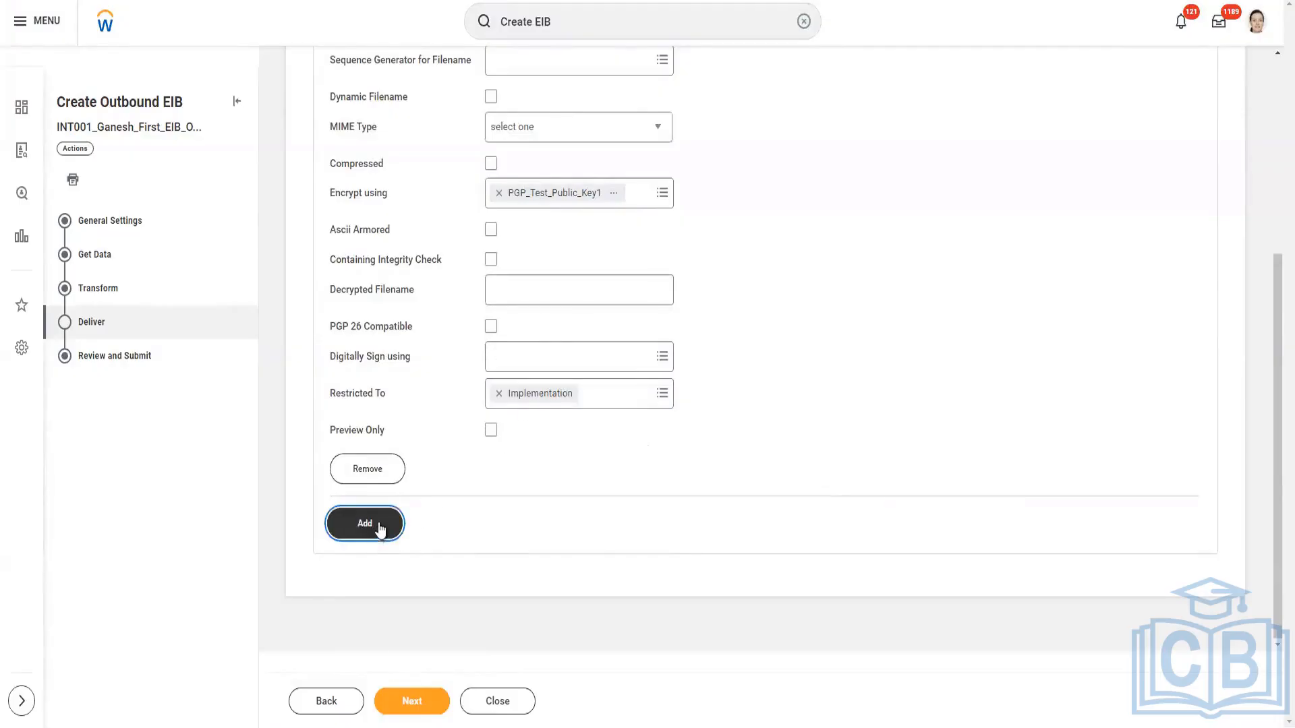
{"action": "scroll", "coordinate": [763, 354], "scroll_direction": "down", "scroll_amount": 3}
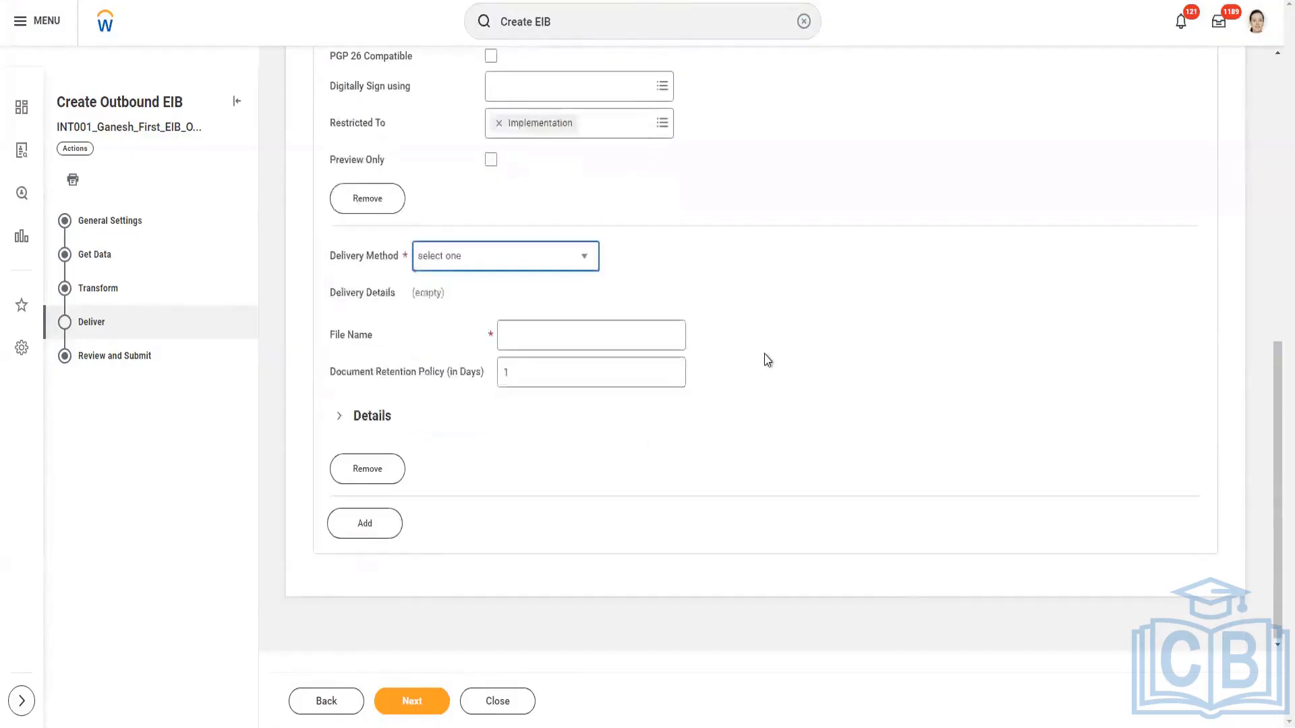
{"action": "left_click", "coordinate": [339, 416]}
{"action": "scroll", "coordinate": [502, 559], "scroll_direction": "down", "scroll_amount": 2}
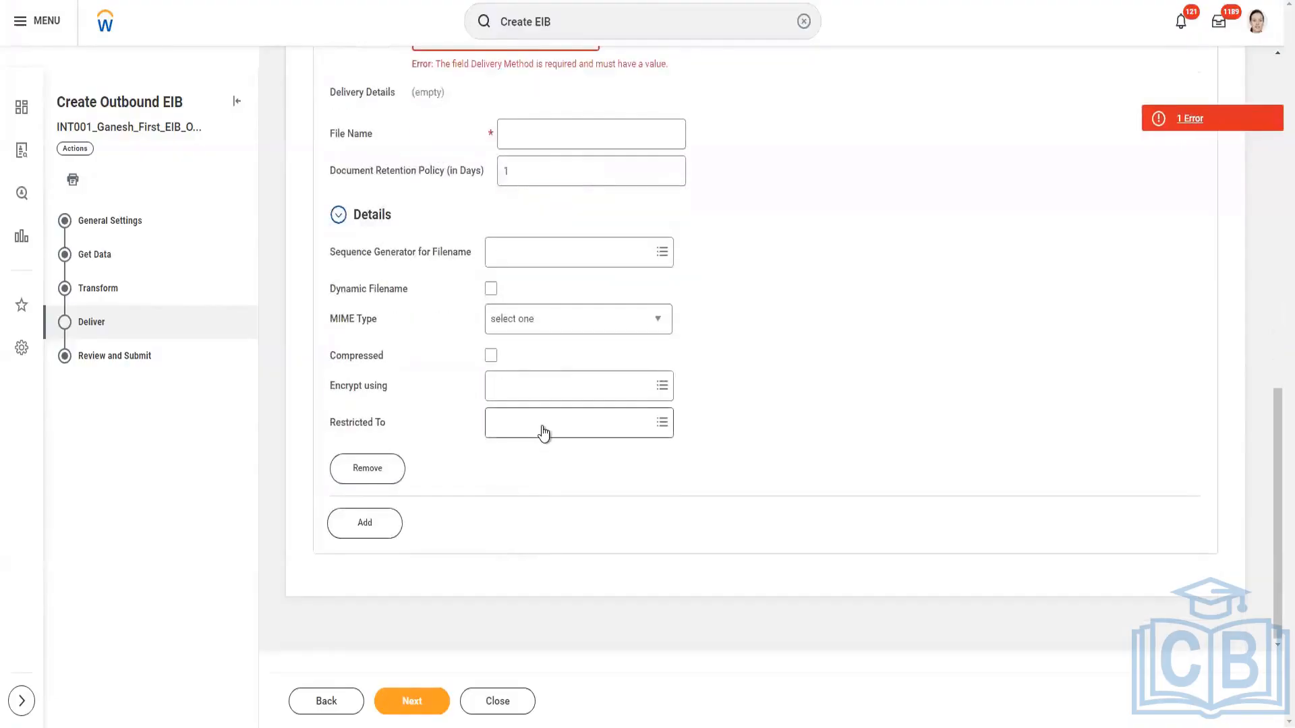
{"action": "left_click", "coordinate": [543, 424]}
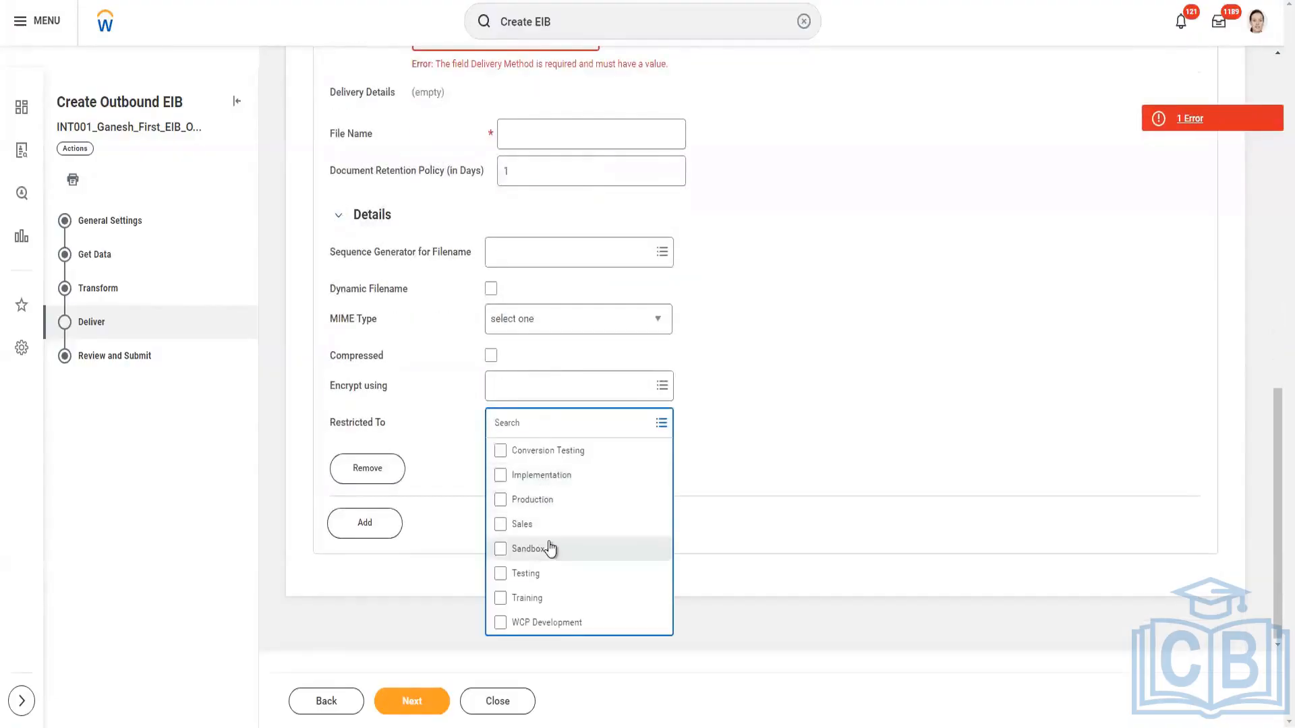
{"action": "left_click", "coordinate": [548, 548]}
{"action": "scroll", "coordinate": [766, 411], "scroll_direction": "up", "scroll_amount": 2}
{"action": "left_click", "coordinate": [767, 411]}
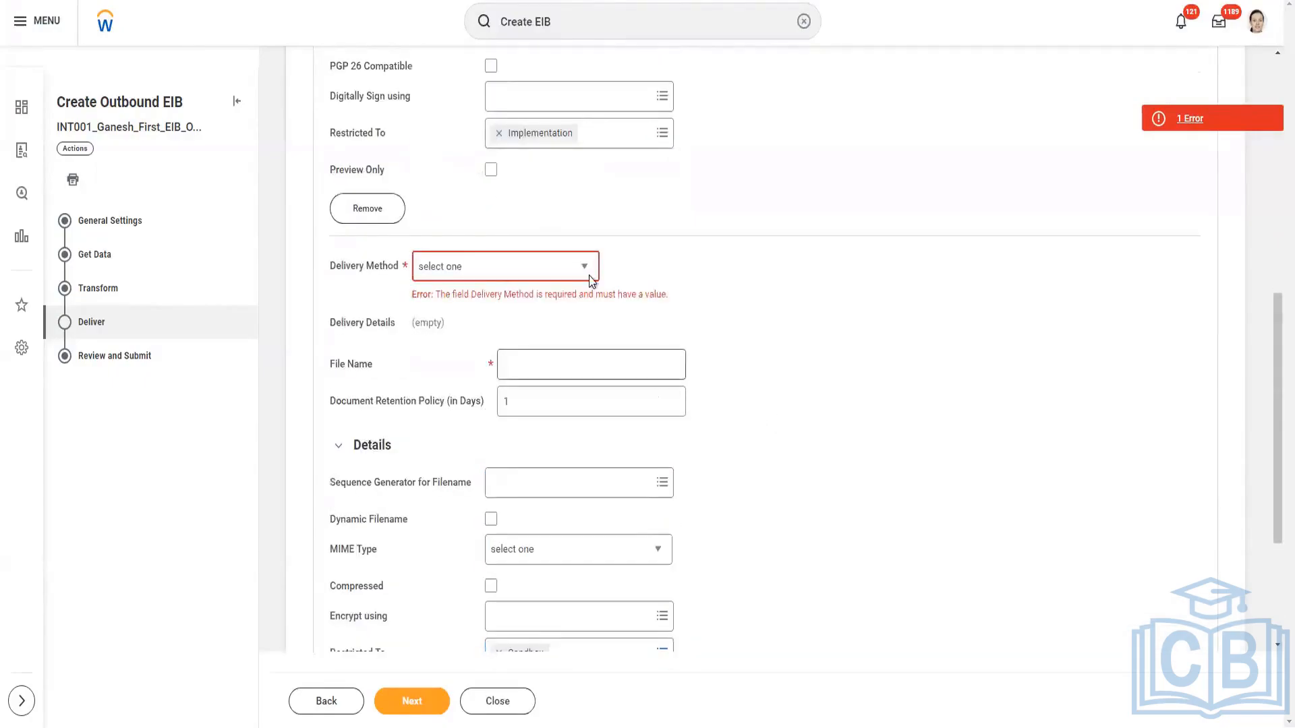
Try SFTP as the delivery method of the second delivery entry, and remove that entry.
{"action": "left_click", "coordinate": [586, 269]}
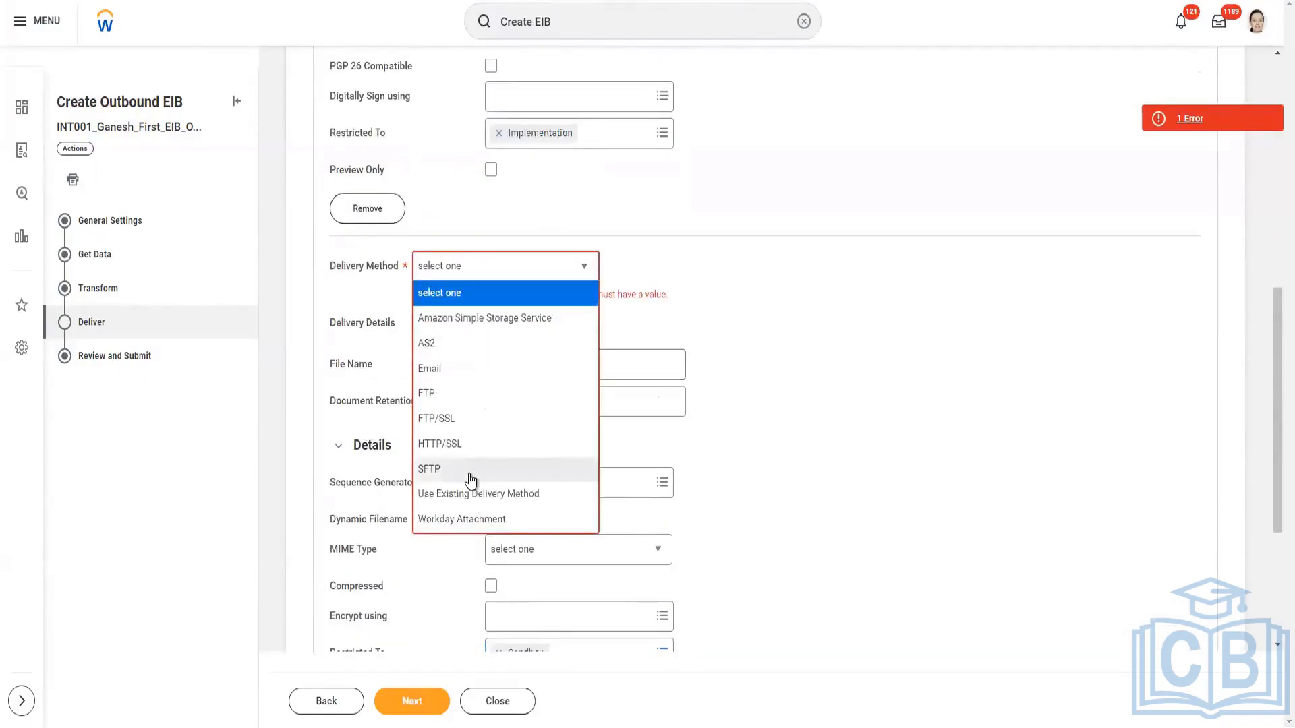
{"action": "left_click", "coordinate": [477, 462]}
{"action": "scroll", "coordinate": [828, 391], "scroll_direction": "down", "scroll_amount": 2}
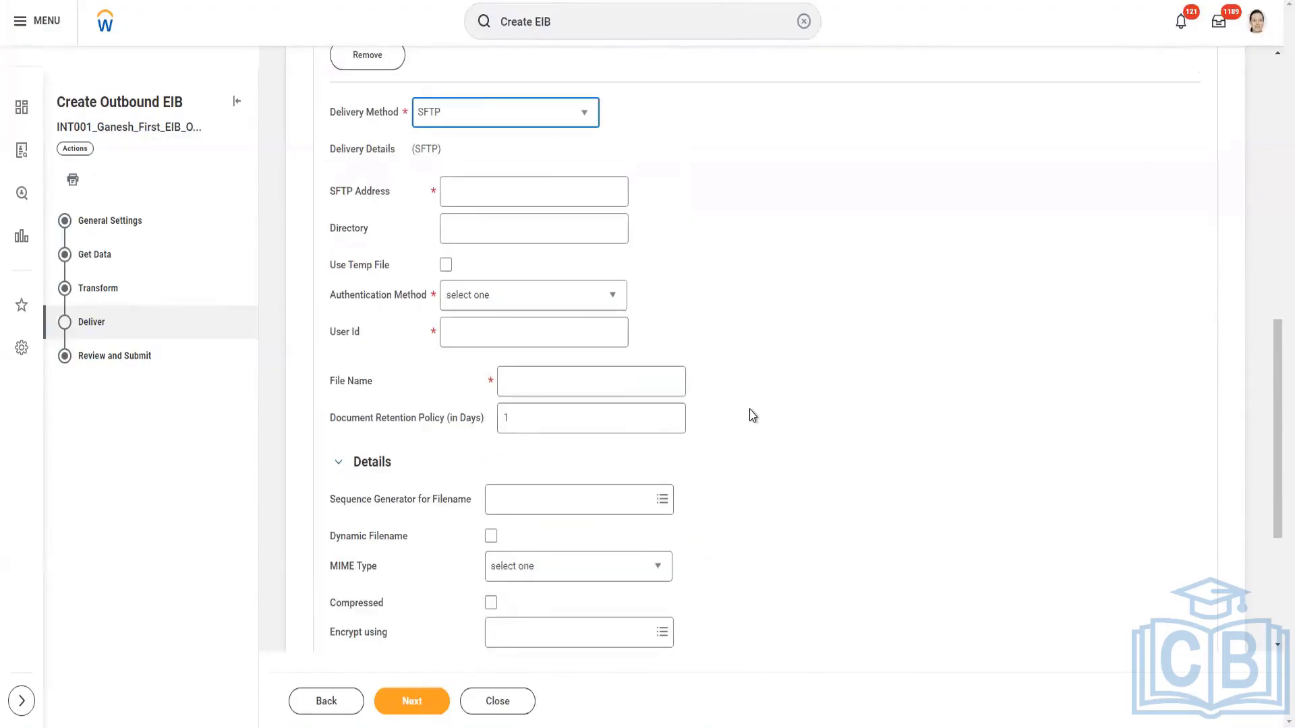
{"action": "scroll", "coordinate": [753, 415], "scroll_direction": "up", "scroll_amount": 1}
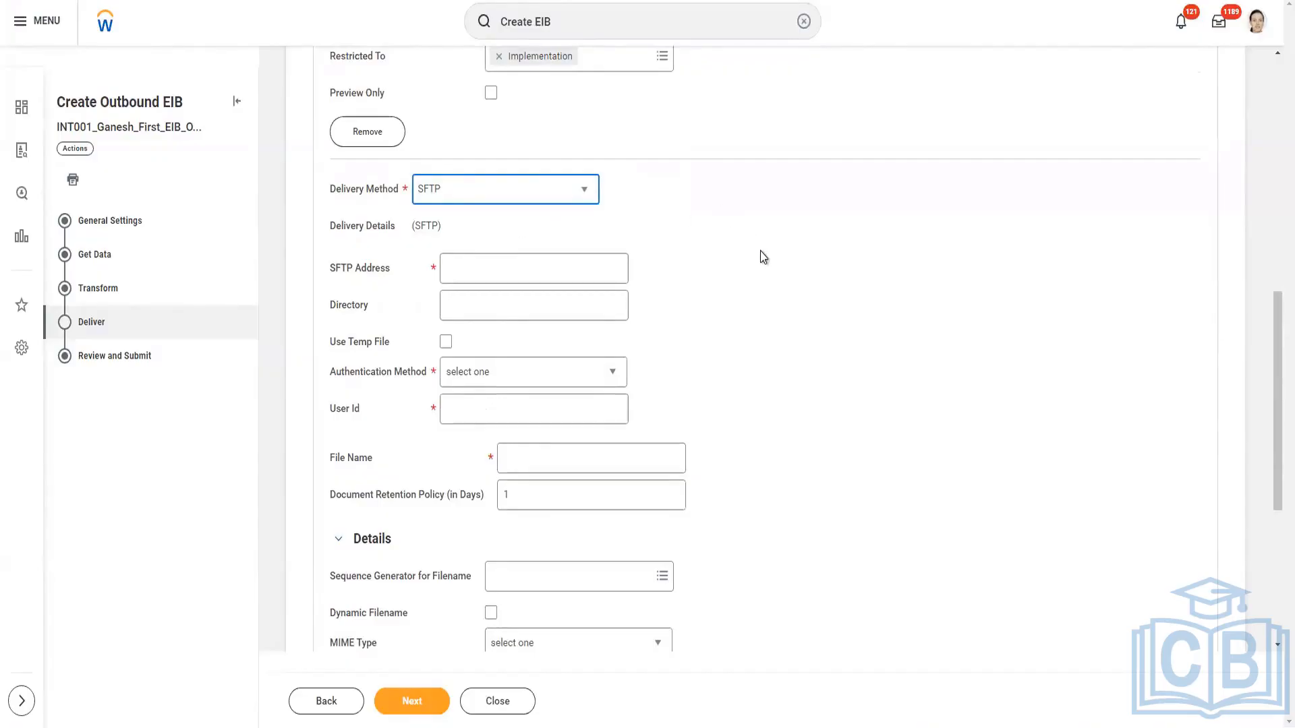
{"action": "scroll", "coordinate": [760, 254], "scroll_direction": "down", "scroll_amount": 3}
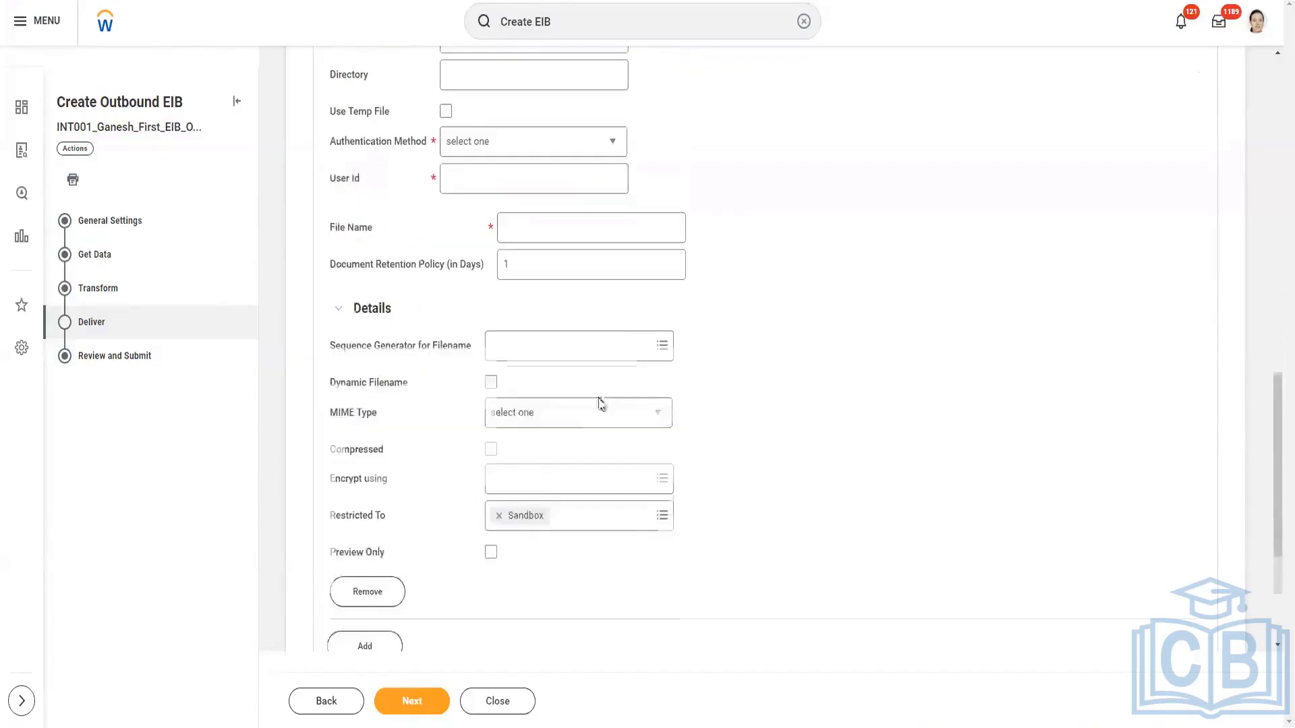
{"action": "left_click", "coordinate": [380, 599]}
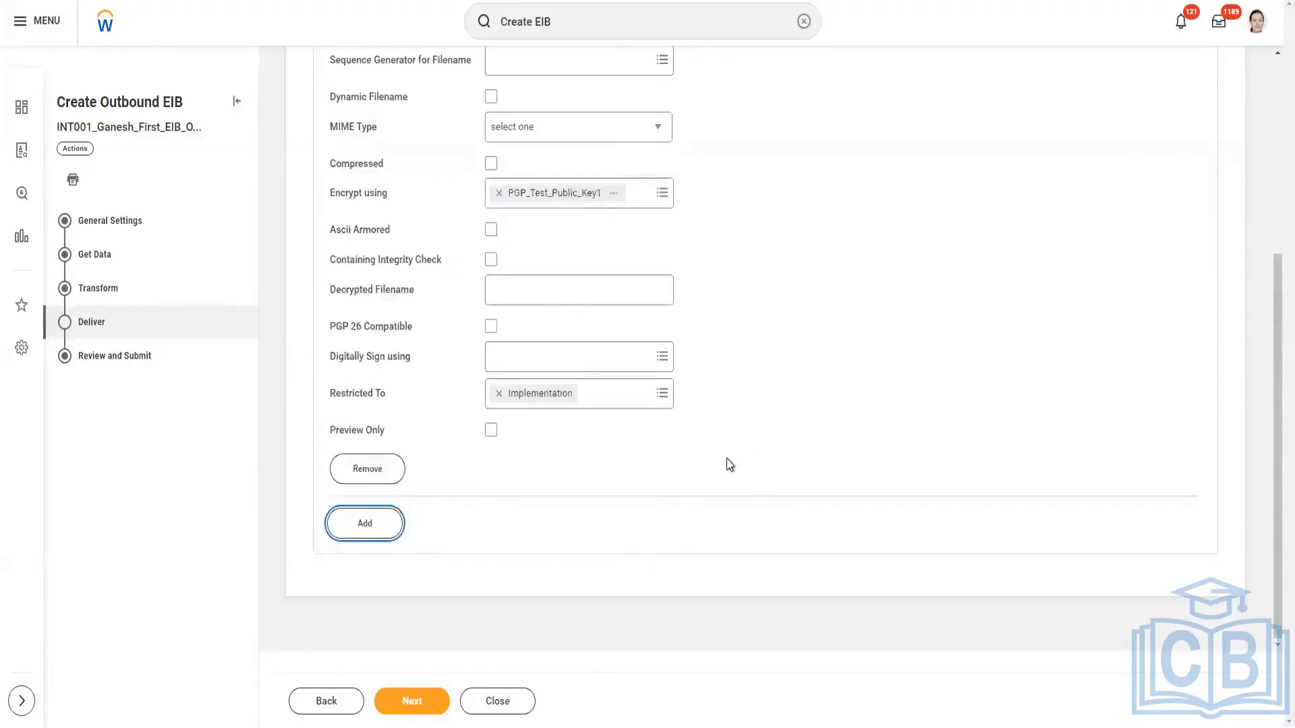
Continue to the Review and Submit stage, check the EIB's settings, and submit the outbound EIB.
{"action": "scroll", "coordinate": [727, 463], "scroll_direction": "up", "scroll_amount": 4}
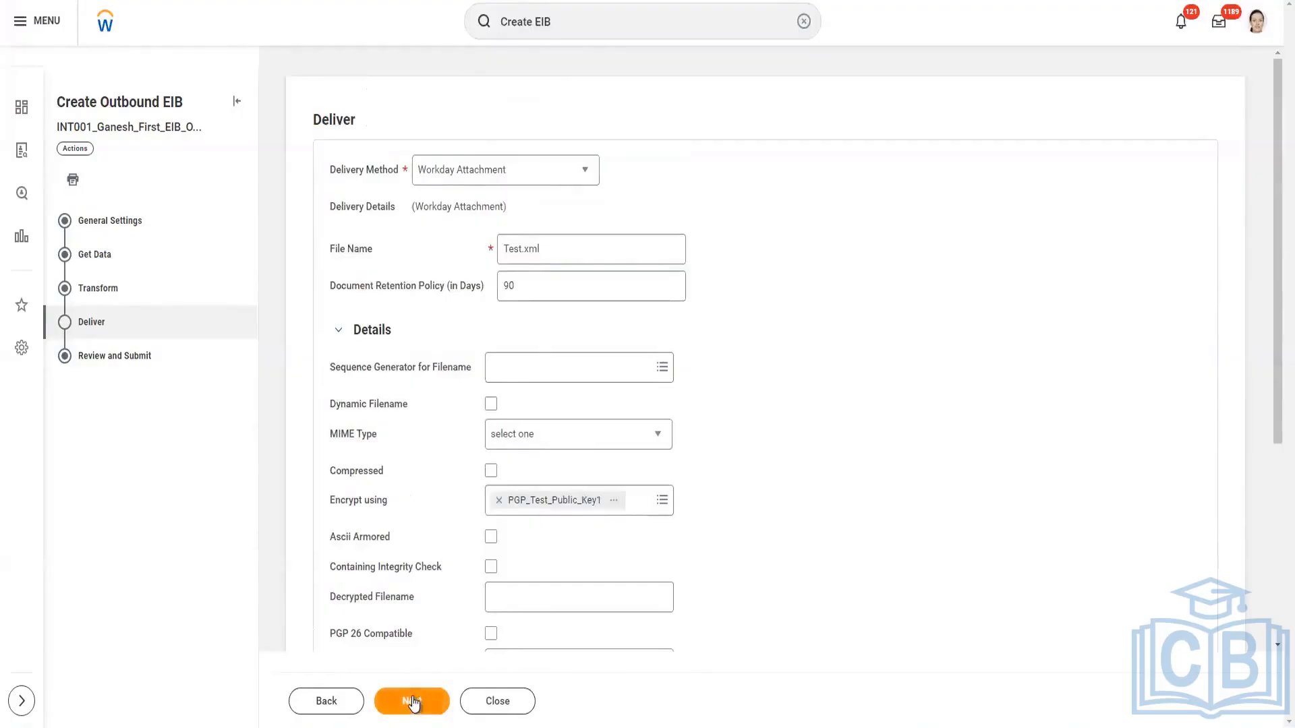
{"action": "left_click", "coordinate": [432, 711]}
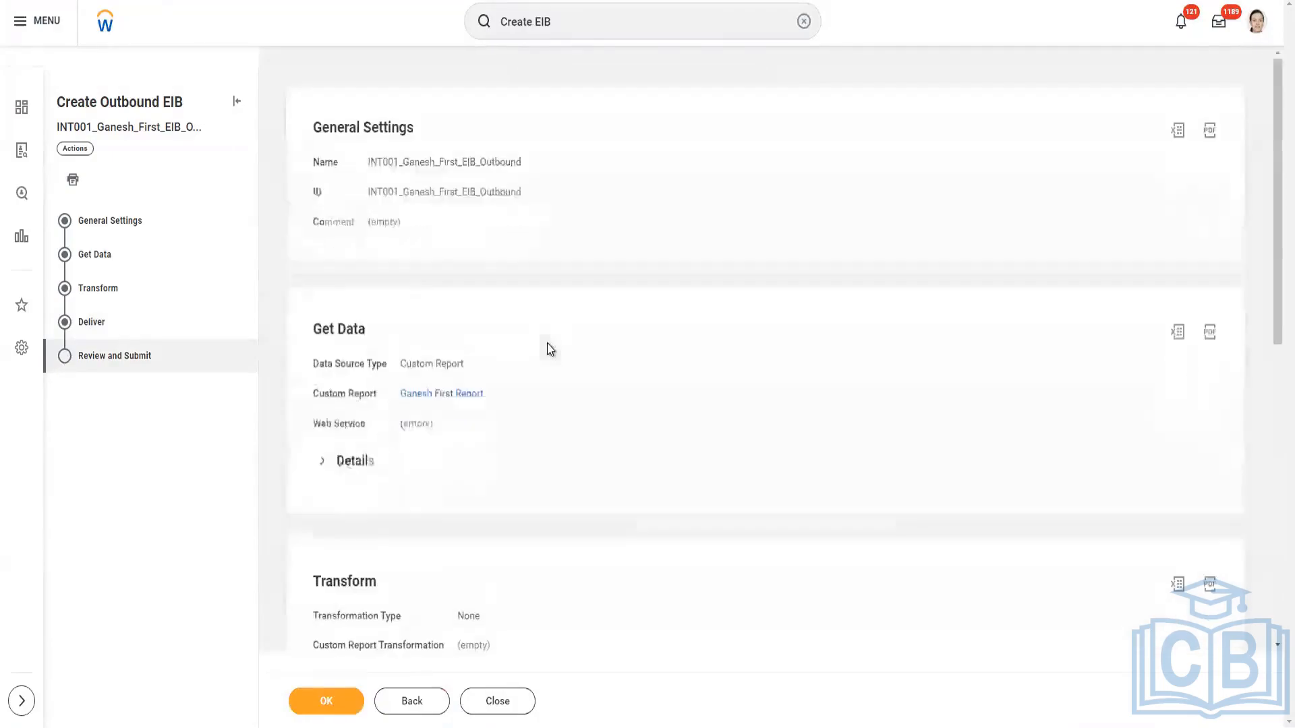
{"action": "scroll", "coordinate": [472, 458], "scroll_direction": "down", "scroll_amount": 3}
{"action": "scroll", "coordinate": [479, 472], "scroll_direction": "down", "scroll_amount": 2}
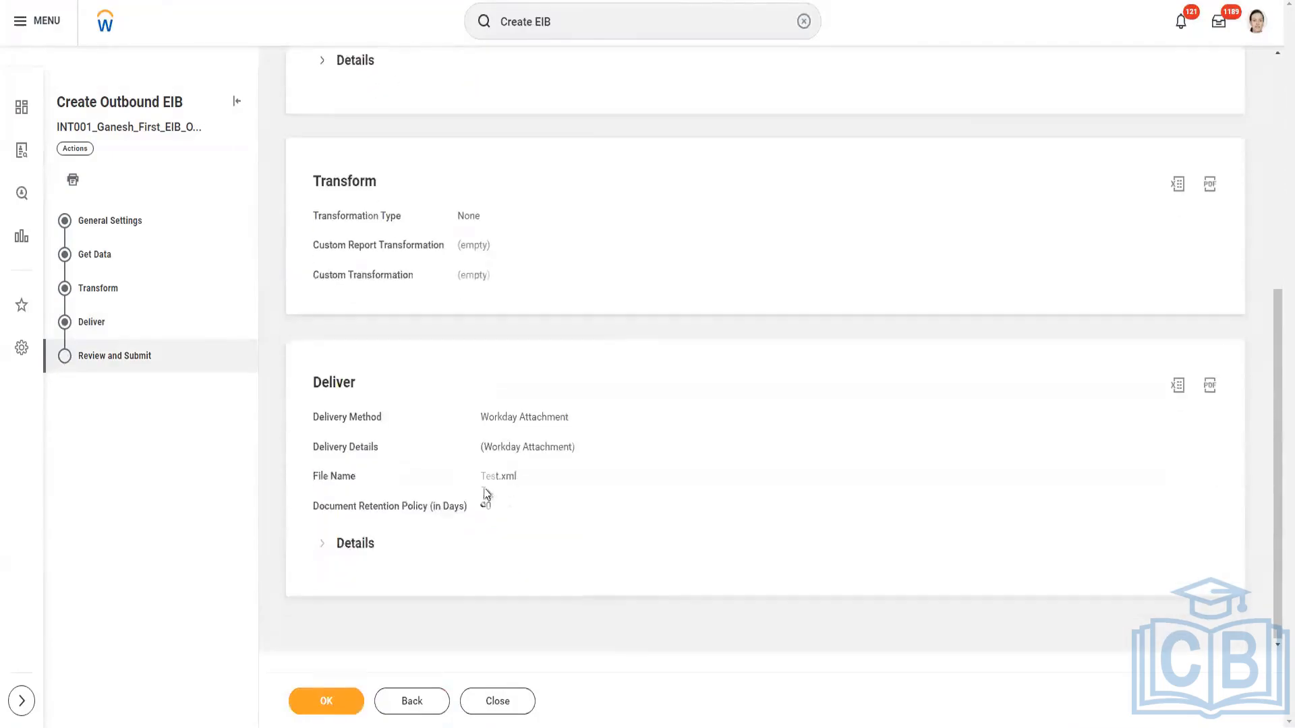
{"action": "left_click", "coordinate": [350, 703]}
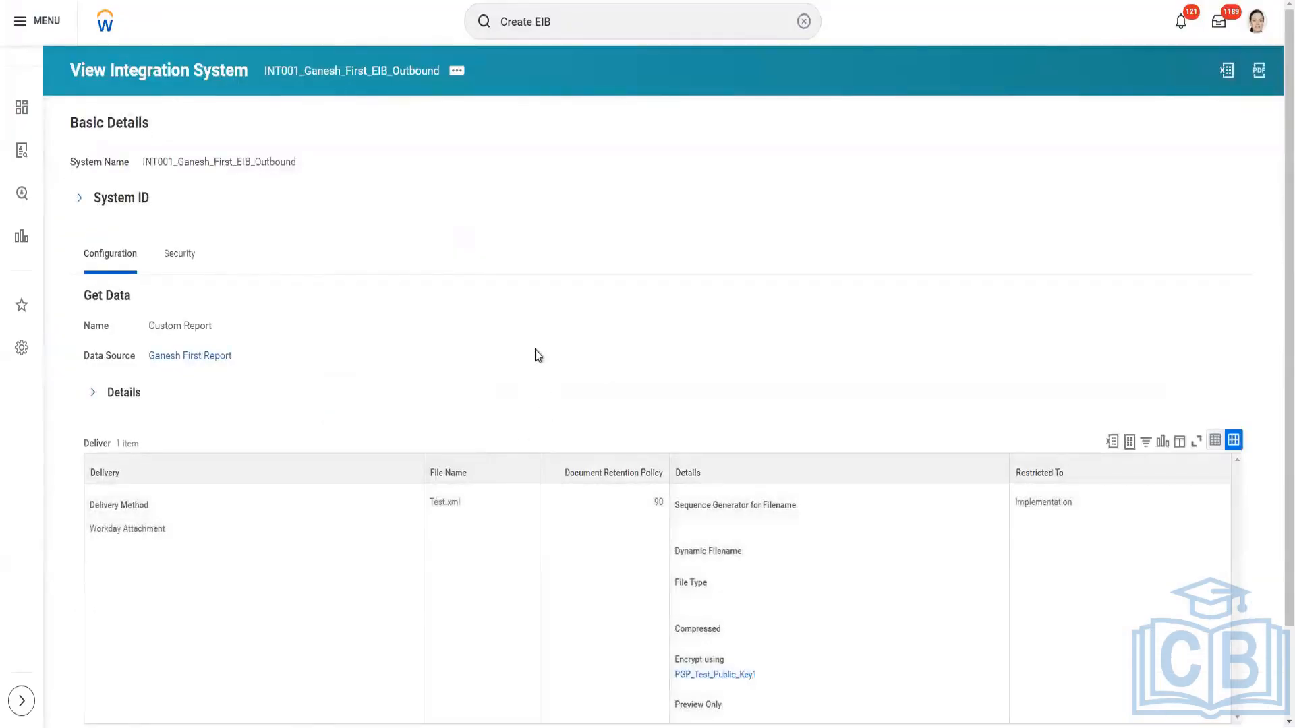
Switch to the training notes in Notepad and end the Outbound EIB [Integration System] heading with a colon, leaving blank lines below it.
{"action": "scroll", "coordinate": [533, 364], "scroll_direction": "down", "scroll_amount": 2}
{"action": "scroll", "coordinate": [512, 389], "scroll_direction": "up", "scroll_amount": 2}
{"action": "key", "text": "alt+Tab"}
{"action": "type", "text": ":"}
{"action": "key", "text": "Return"}
{"action": "key", "text": "Return"}
{"action": "key", "text": "Return"}
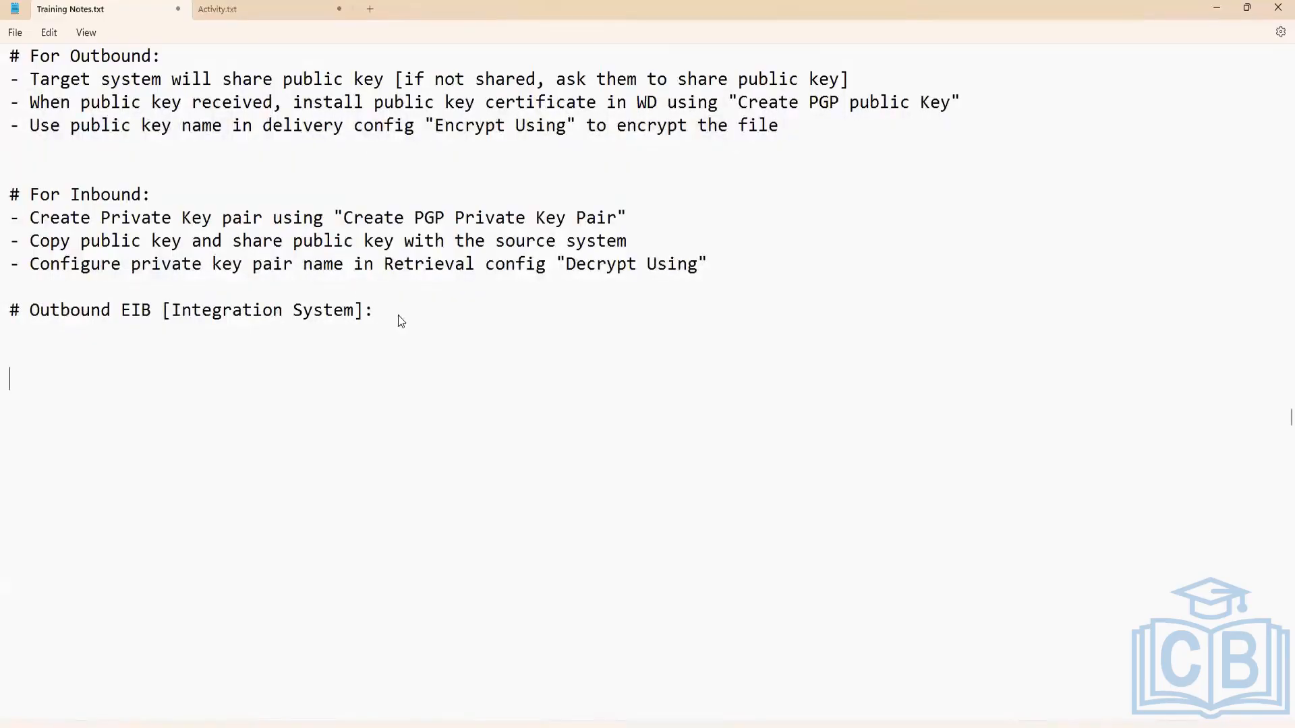
List the EIB stages as dashed lines under the heading: Get Data, Transform and Deliver.
{"action": "type", "text": "- Get Date"}
{"action": "key", "text": "BackSpace"}
{"action": "type", "text": "a"}
{"action": "key", "text": "Return"}
{"action": "type", "text": "- Transfor"}
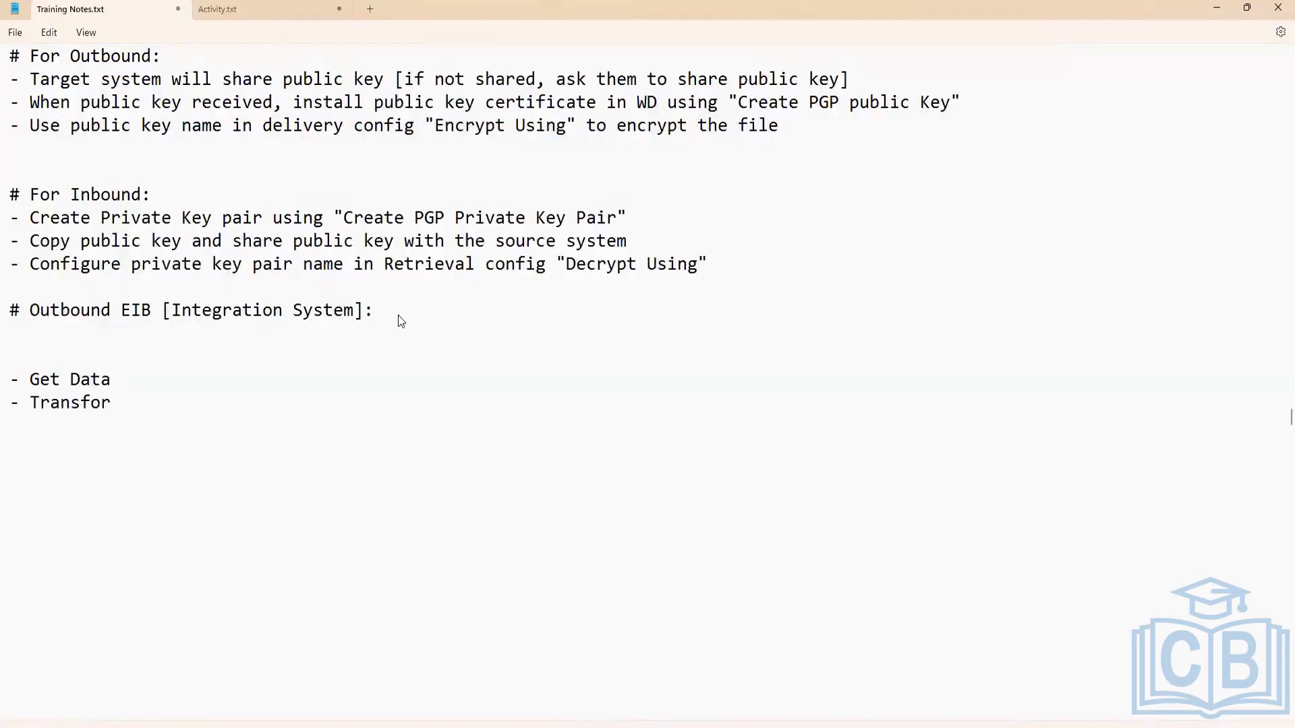
{"action": "type", "text": "m"}
{"action": "key", "text": "Return"}
{"action": "type", "text": "- Deliver"}
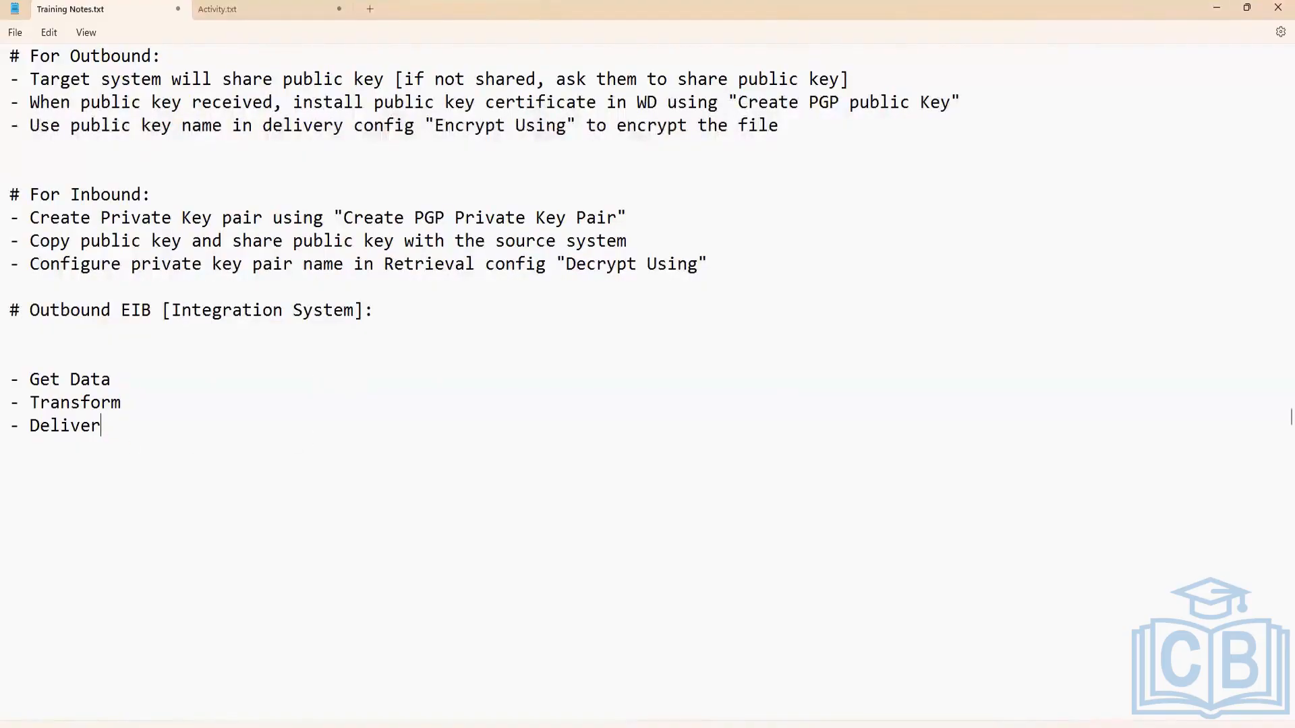
Highlight the Transform line in the notes, and remove one blank line between the Outbound EIB heading and Get Data.
{"action": "left_click_drag", "start_coordinate": [133, 404], "coordinate": [11, 413]}
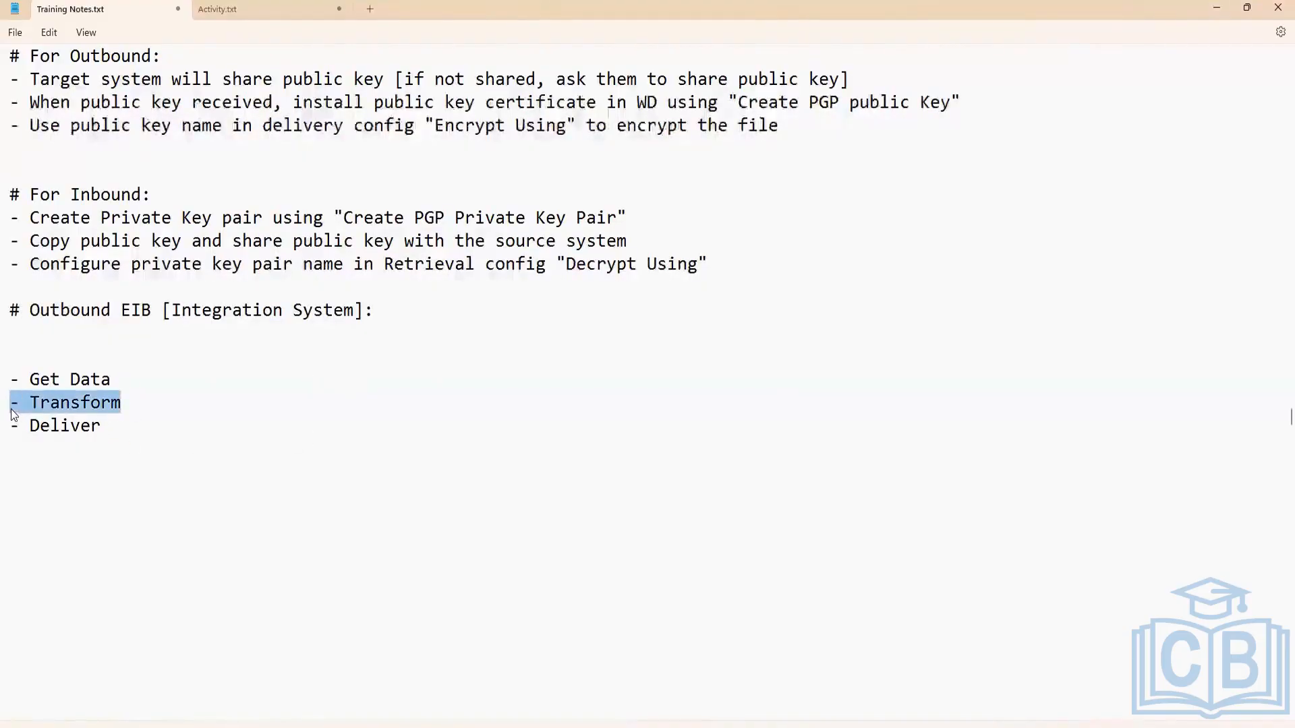
{"action": "left_click", "coordinate": [116, 431]}
{"action": "left_click_drag", "start_coordinate": [136, 403], "coordinate": [5, 405]}
{"action": "left_click_drag", "start_coordinate": [136, 398], "coordinate": [6, 404]}
{"action": "key", "text": "alt+Tab"}
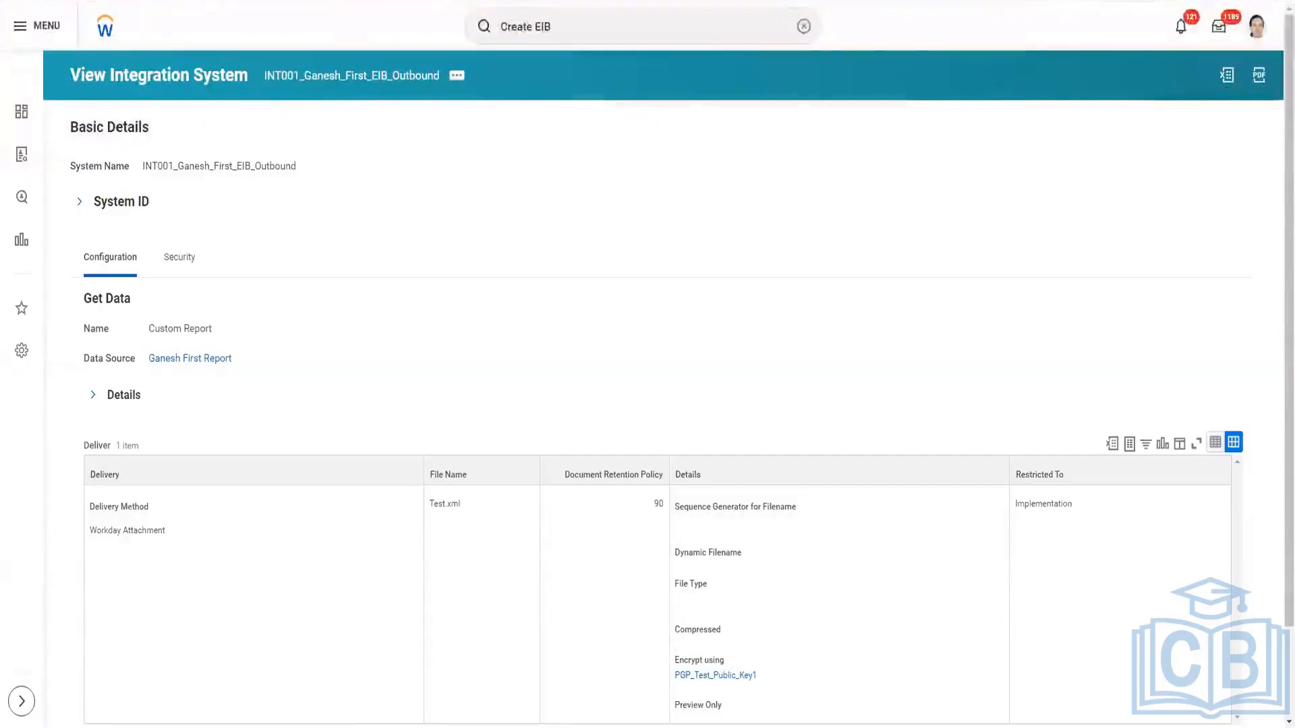
{"action": "key", "text": "alt+Tab"}
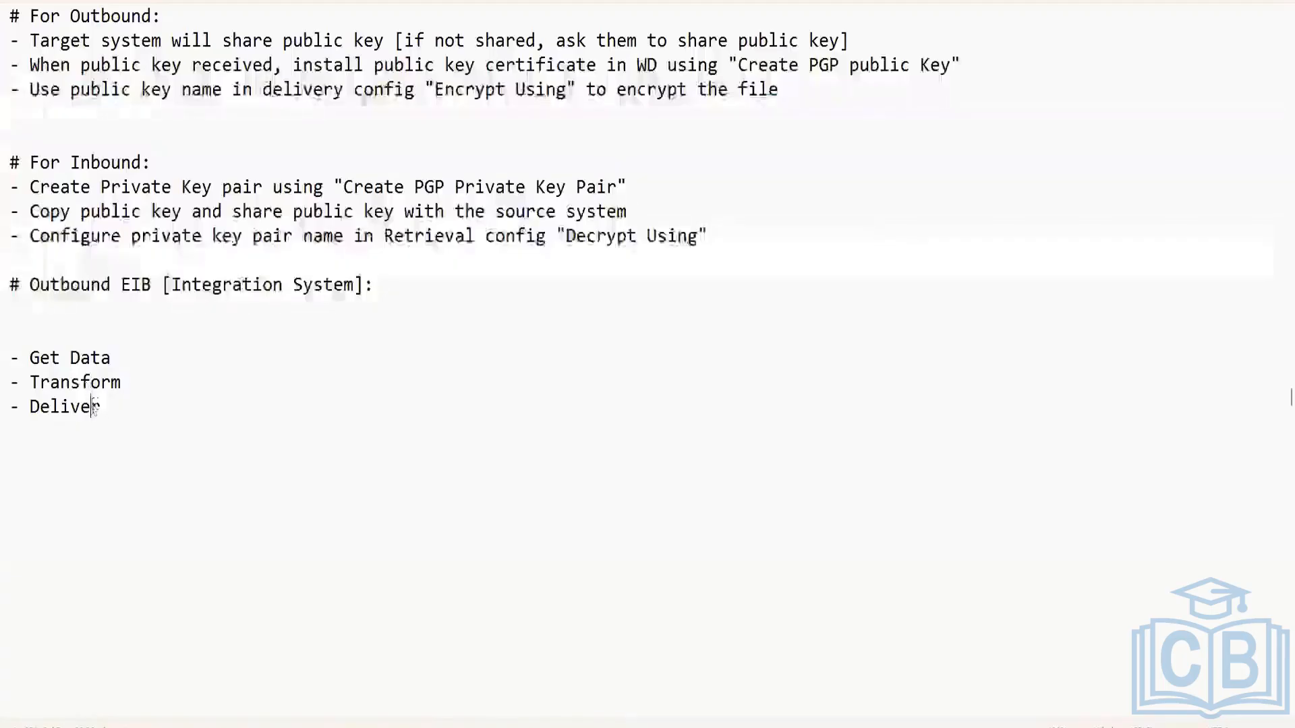
{"action": "left_click", "coordinate": [39, 340]}
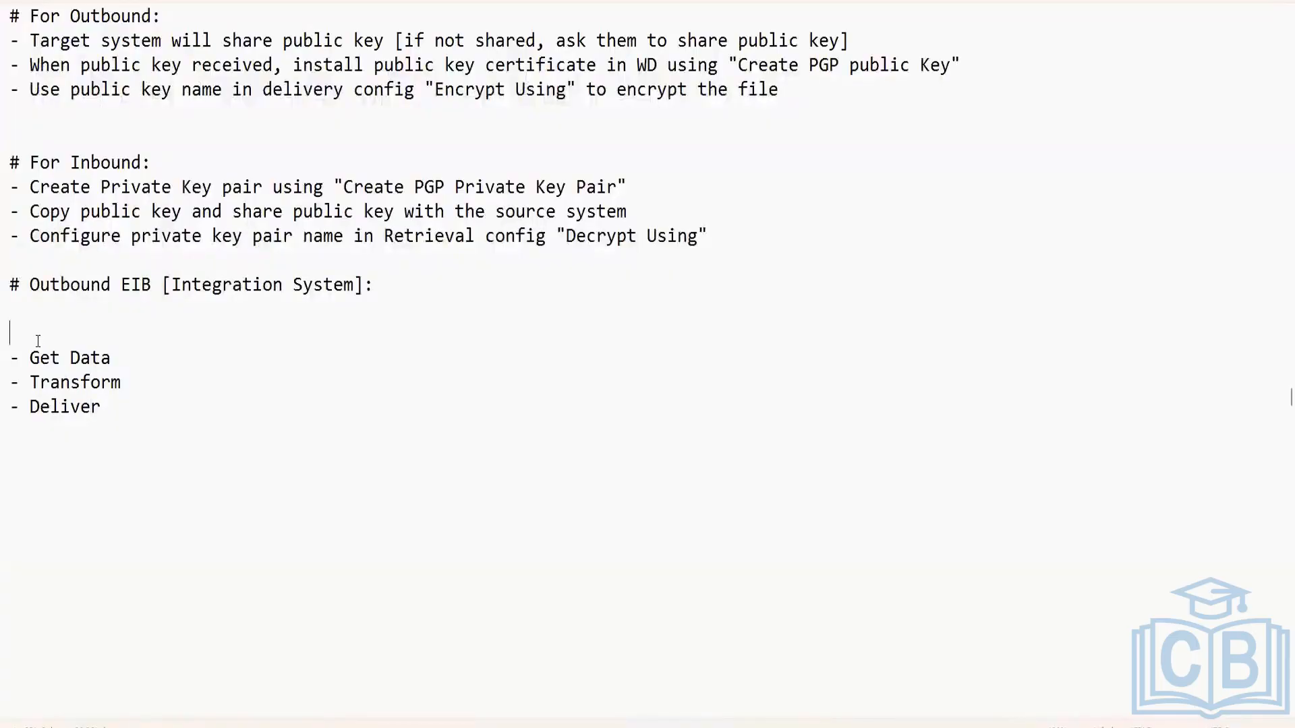
{"action": "key", "text": "BackSpace"}
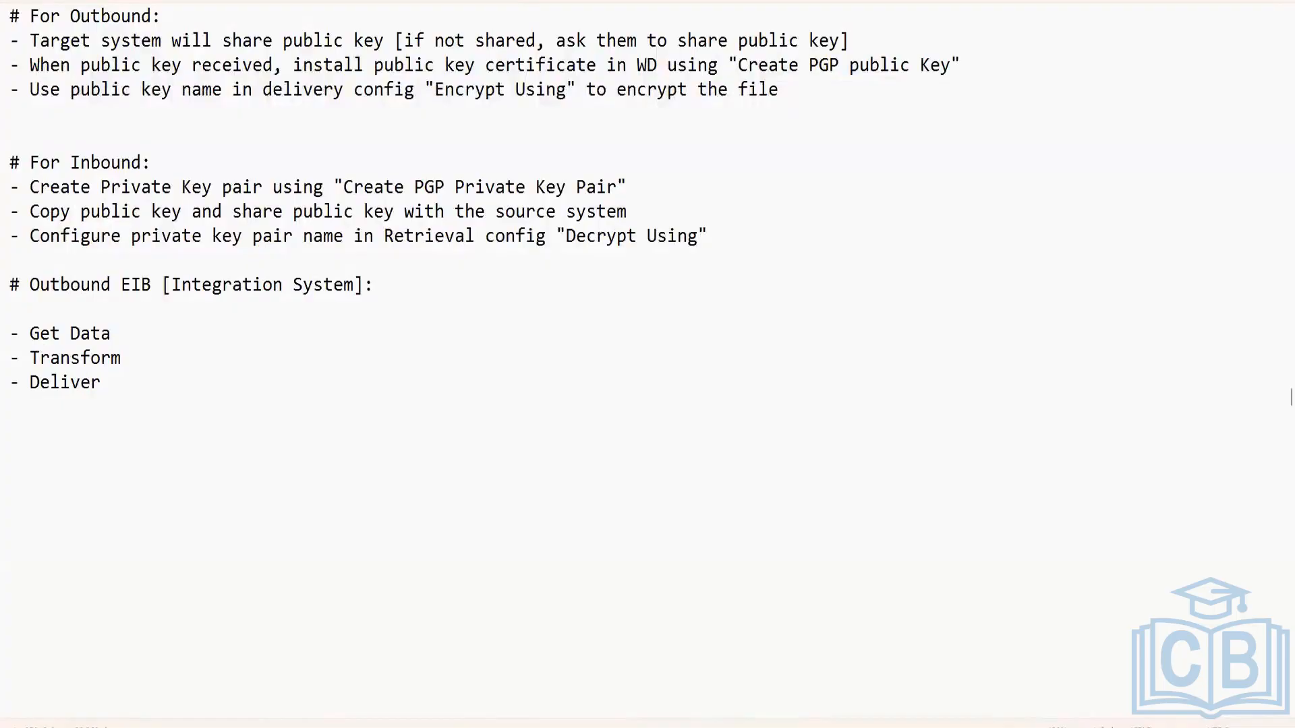
Switch back to Workday and open the Schedule an Integration form for the outbound EIB with run frequency Run Now.
{"action": "key", "text": "alt+Tab"}
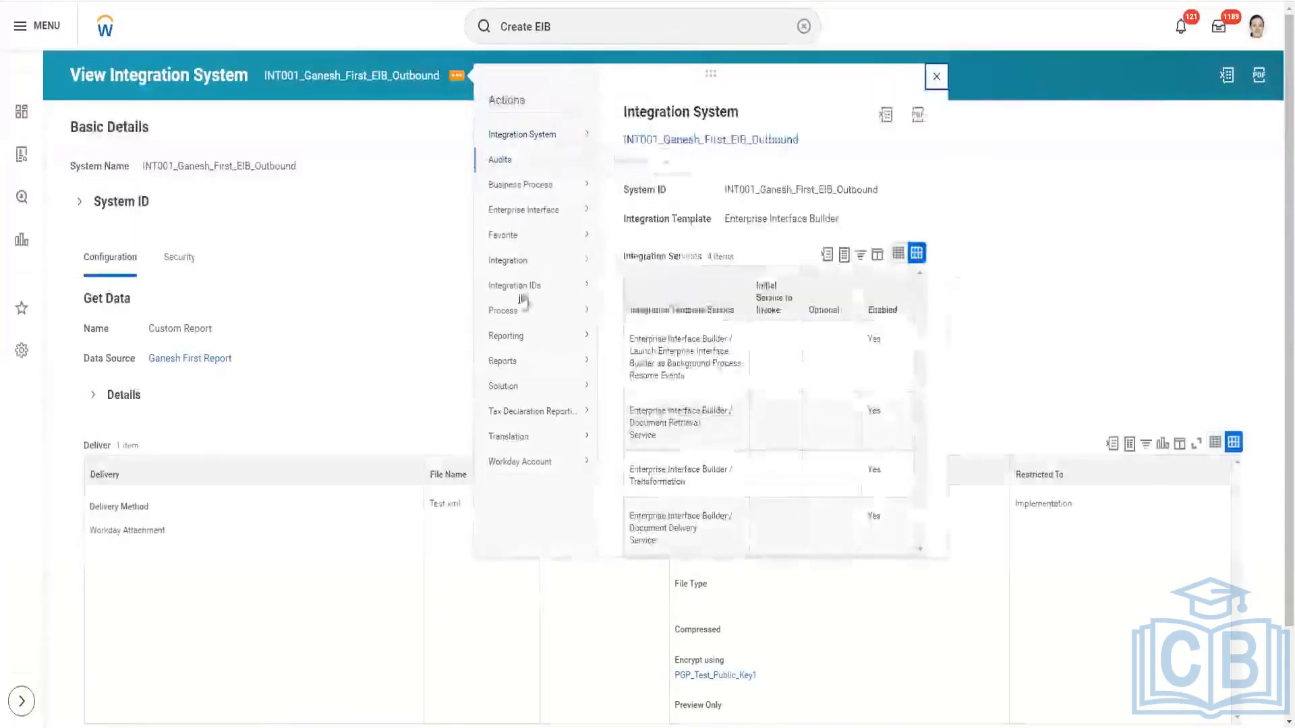
{"action": "mouse_move", "coordinate": [536, 321]}
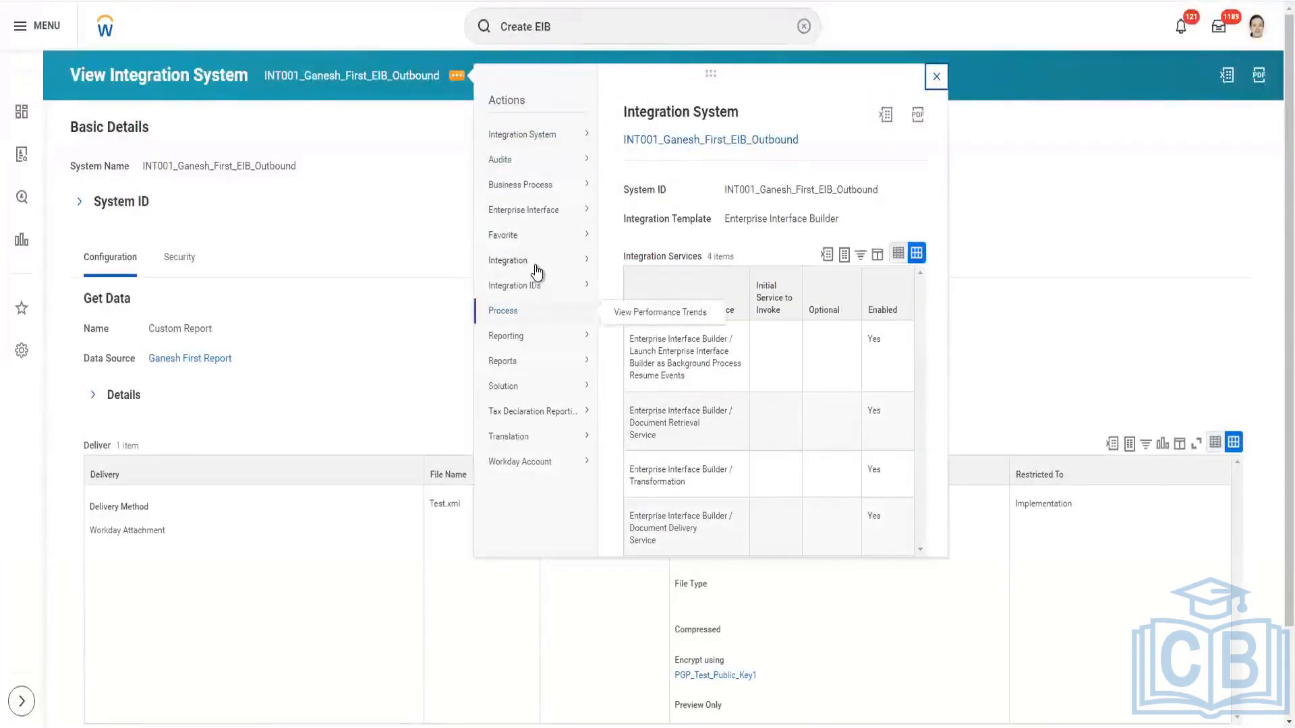
{"action": "mouse_move", "coordinate": [533, 266]}
{"action": "left_click", "coordinate": [612, 264]}
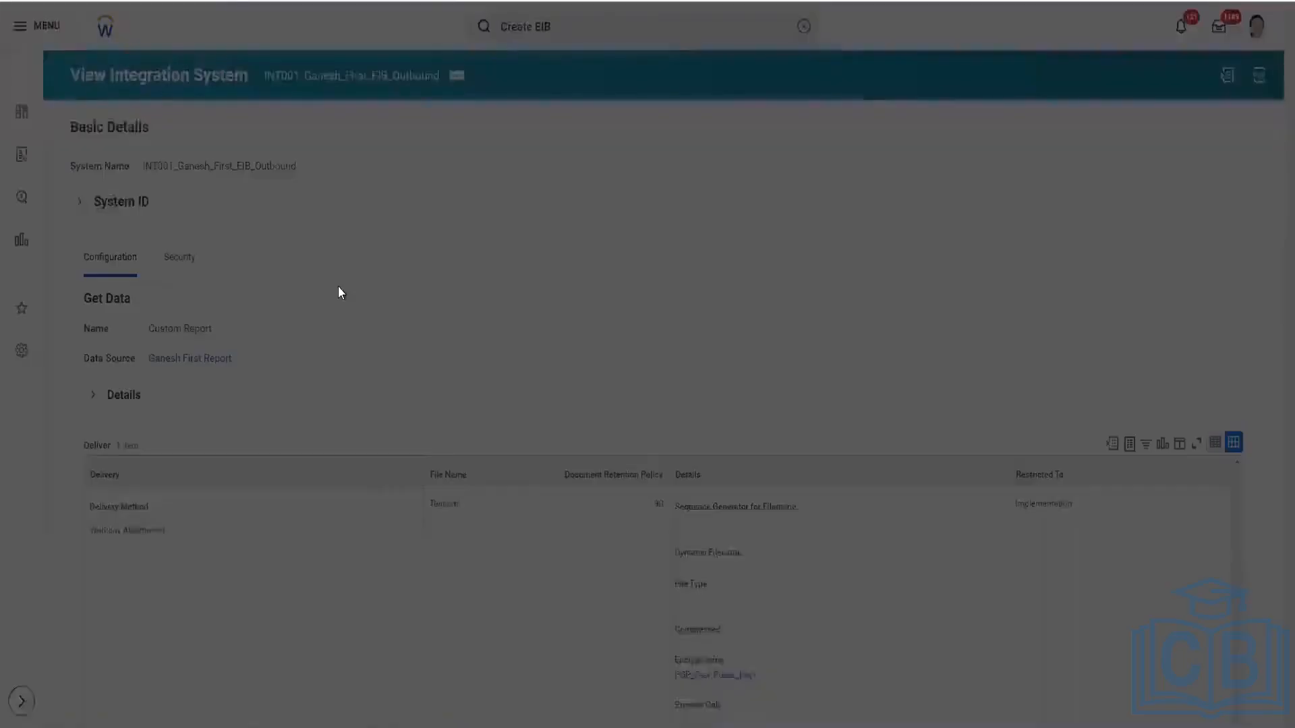
{"action": "left_click", "coordinate": [791, 354]}
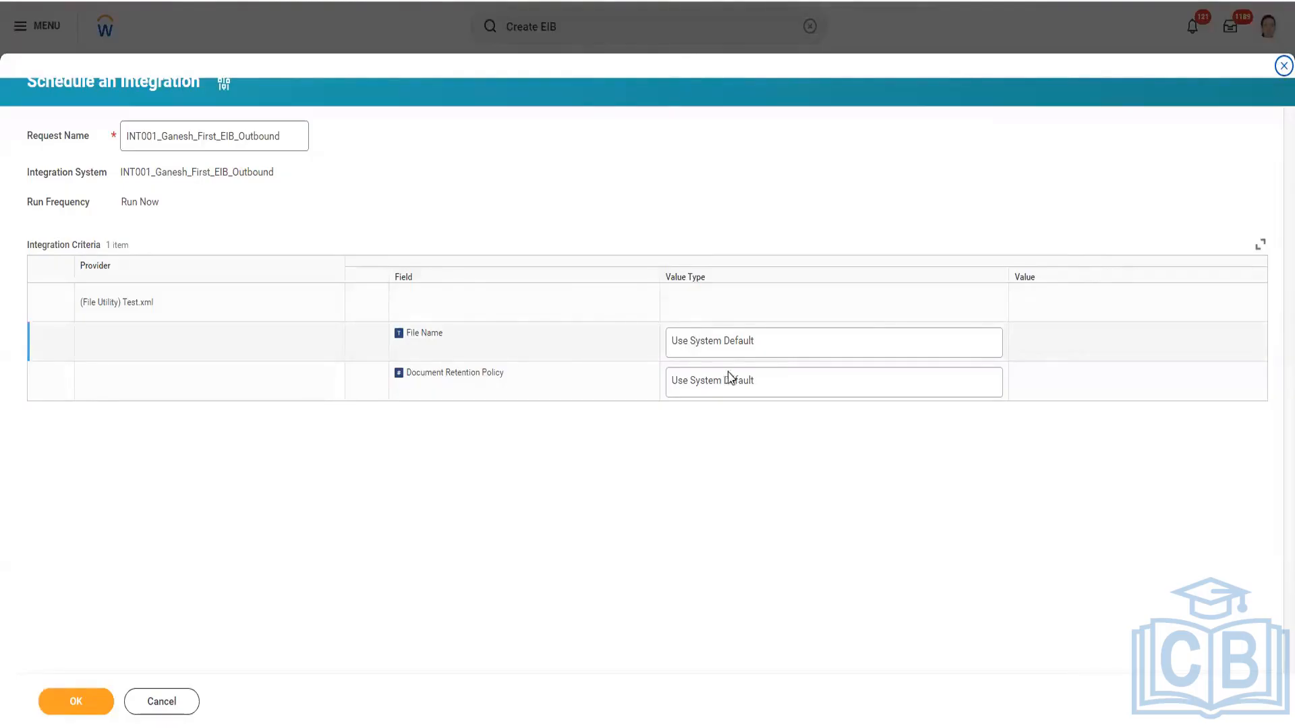
Try the Specify Value and Determine Value at Runtime value types for File Name, and enter a custom .xml file name as the specified value.
{"action": "left_click", "coordinate": [818, 344]}
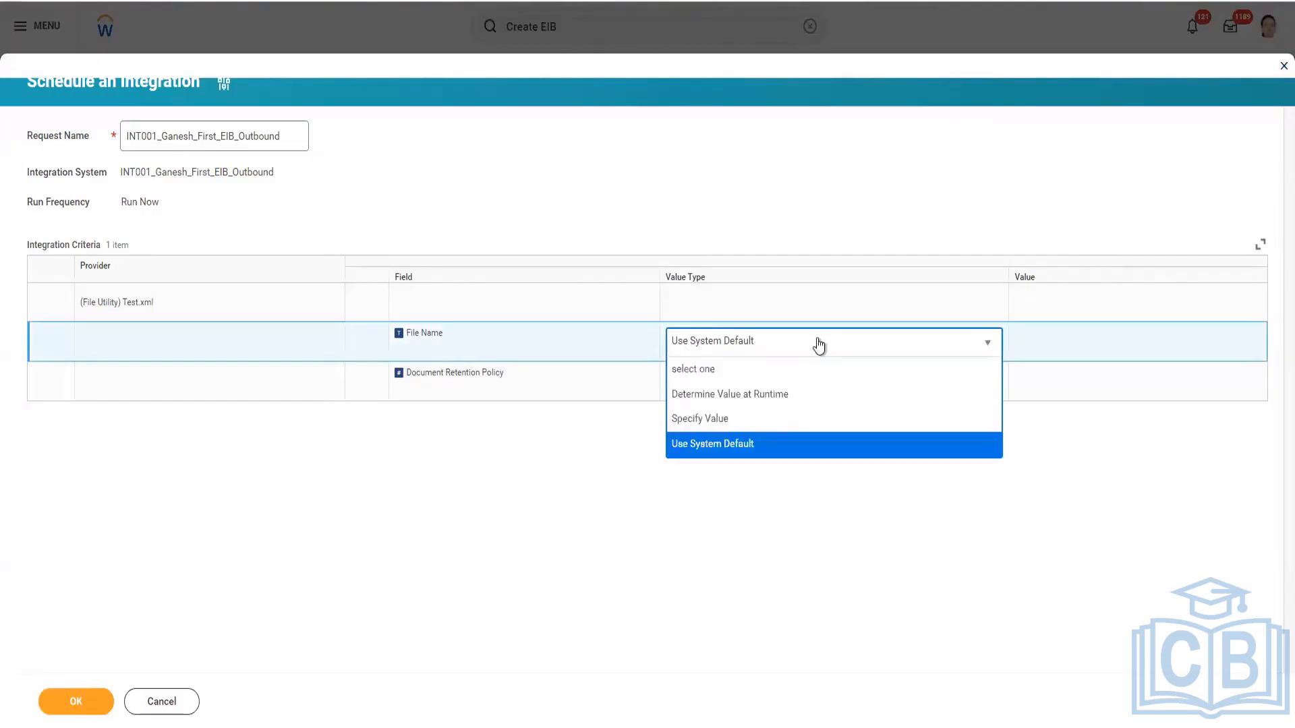
{"action": "left_click", "coordinate": [747, 419]}
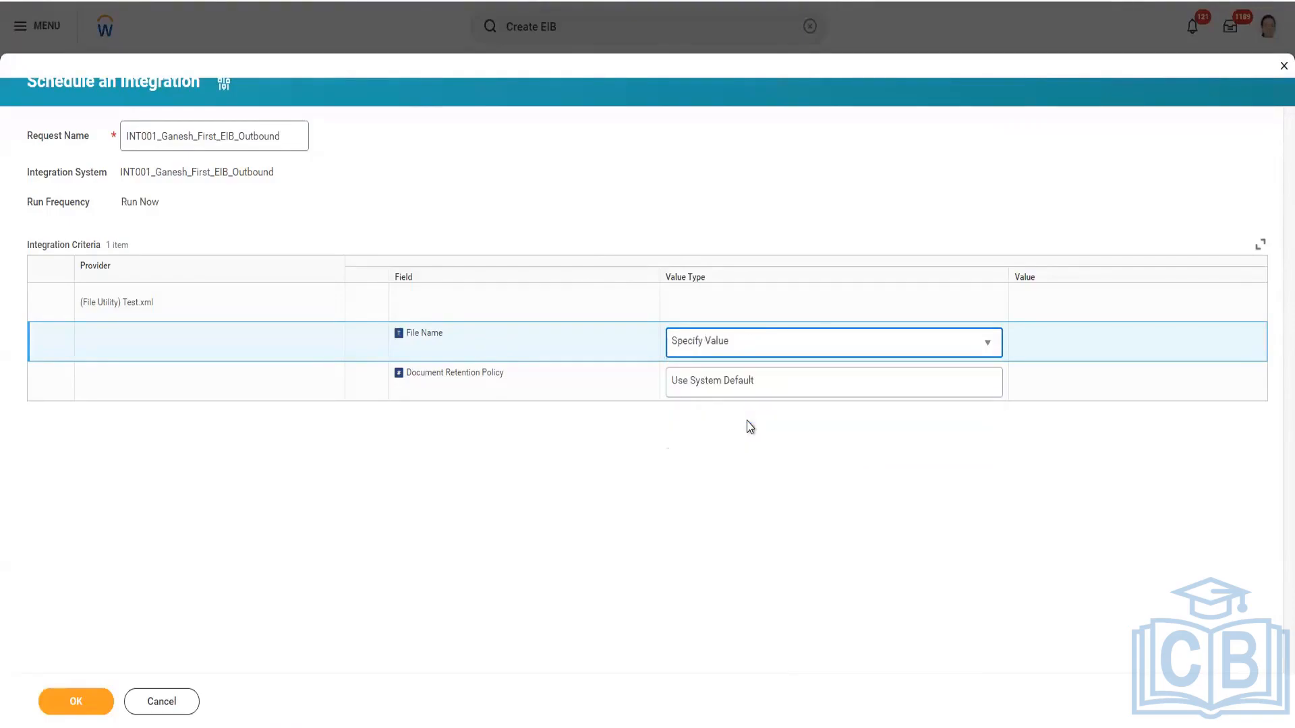
{"action": "left_click", "coordinate": [766, 347]}
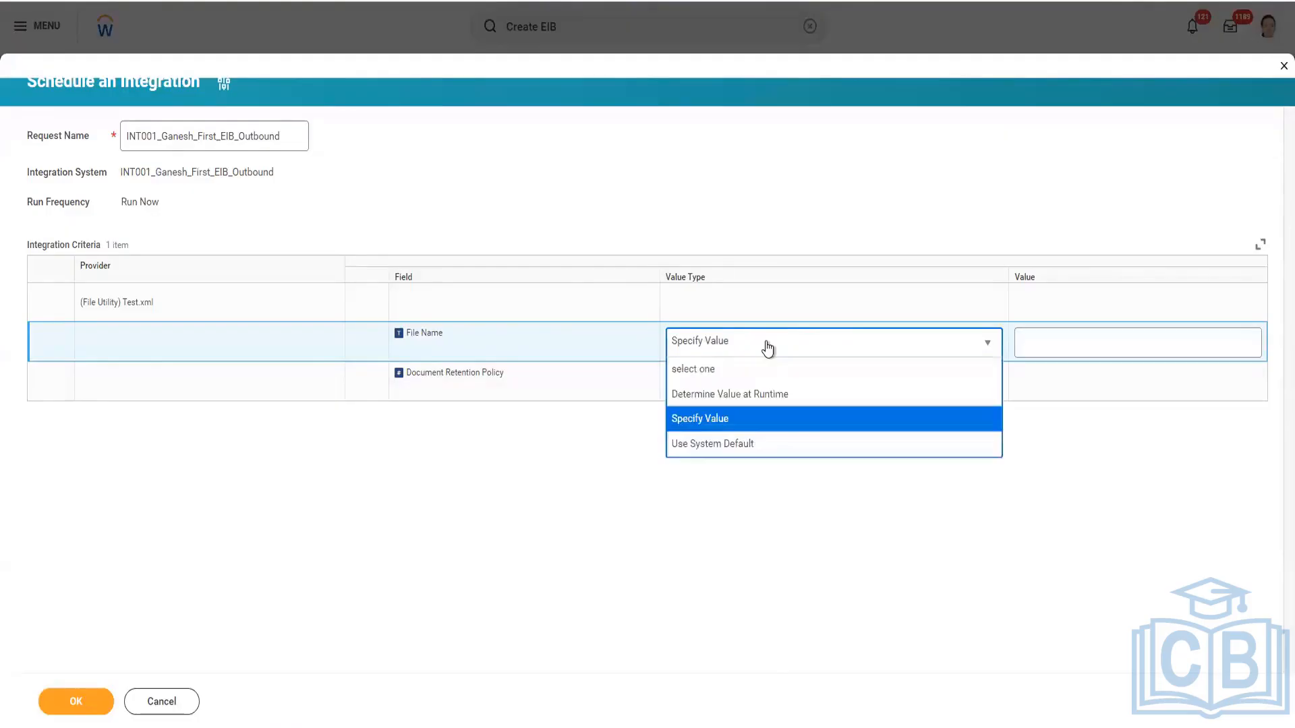
{"action": "left_click", "coordinate": [764, 401]}
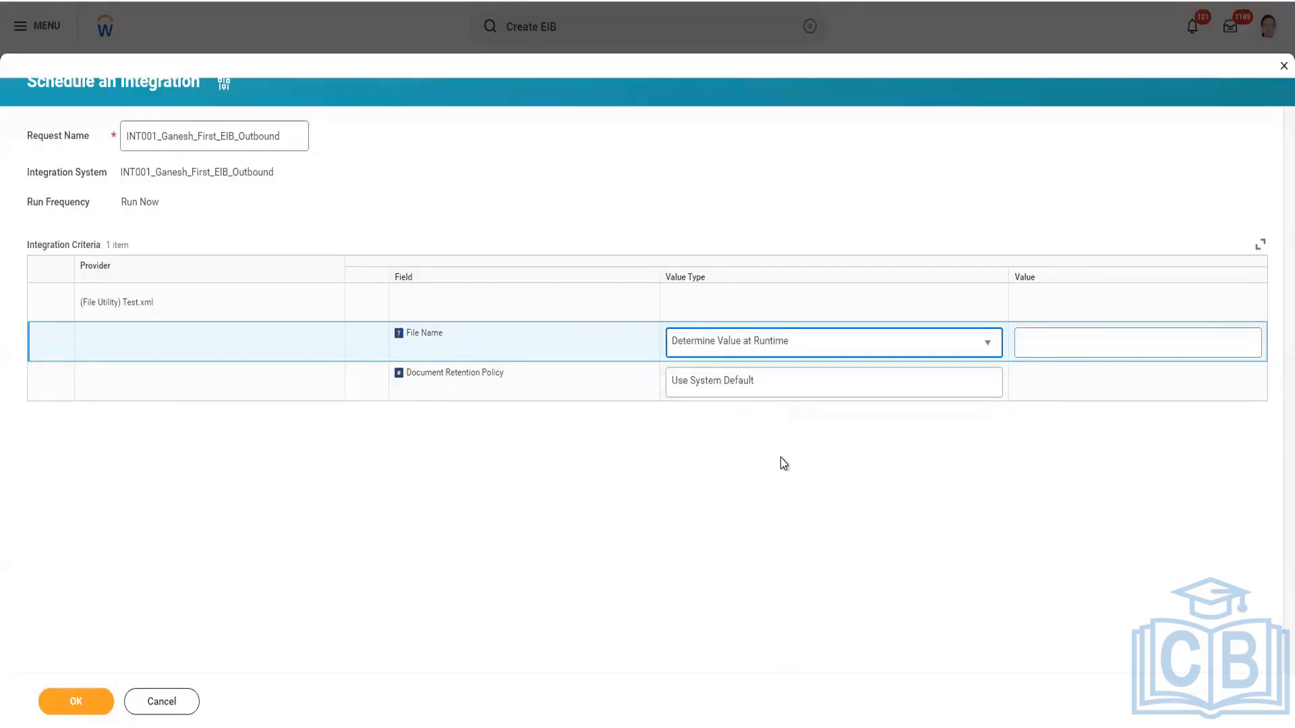
{"action": "left_click", "coordinate": [989, 349]}
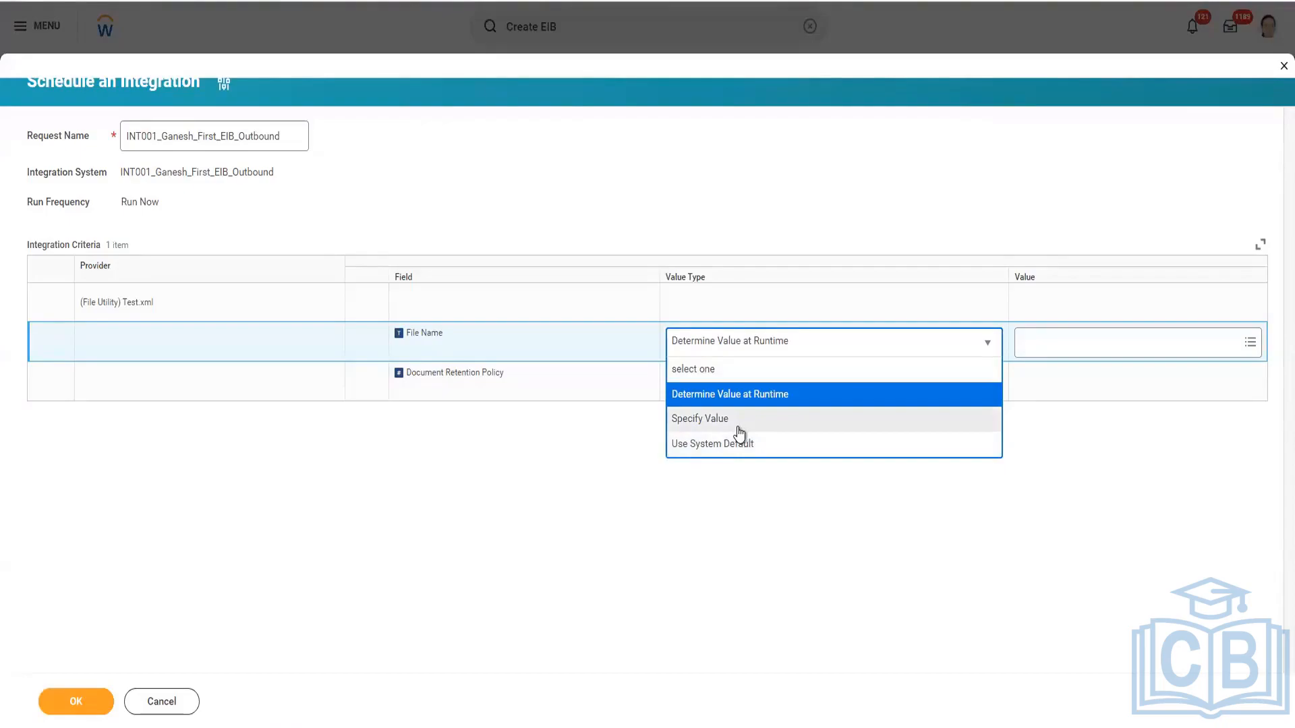
{"action": "left_click", "coordinate": [740, 421]}
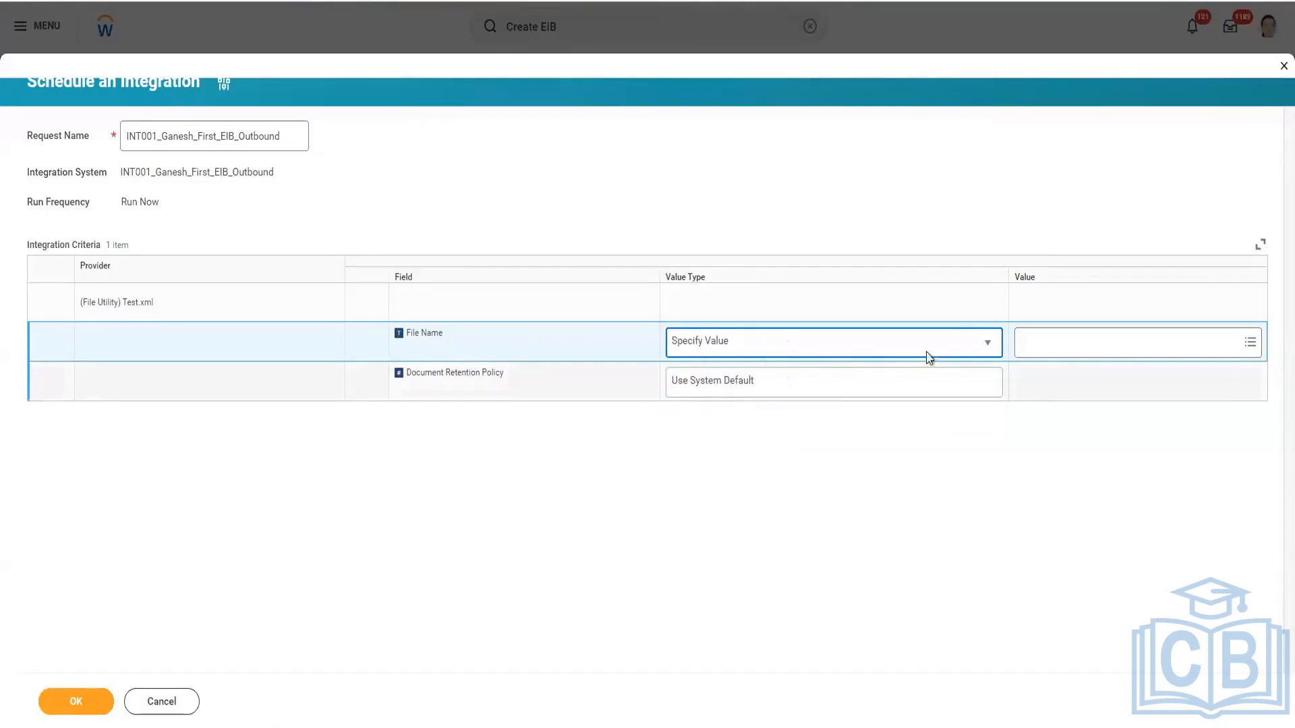
{"action": "left_click", "coordinate": [1041, 341]}
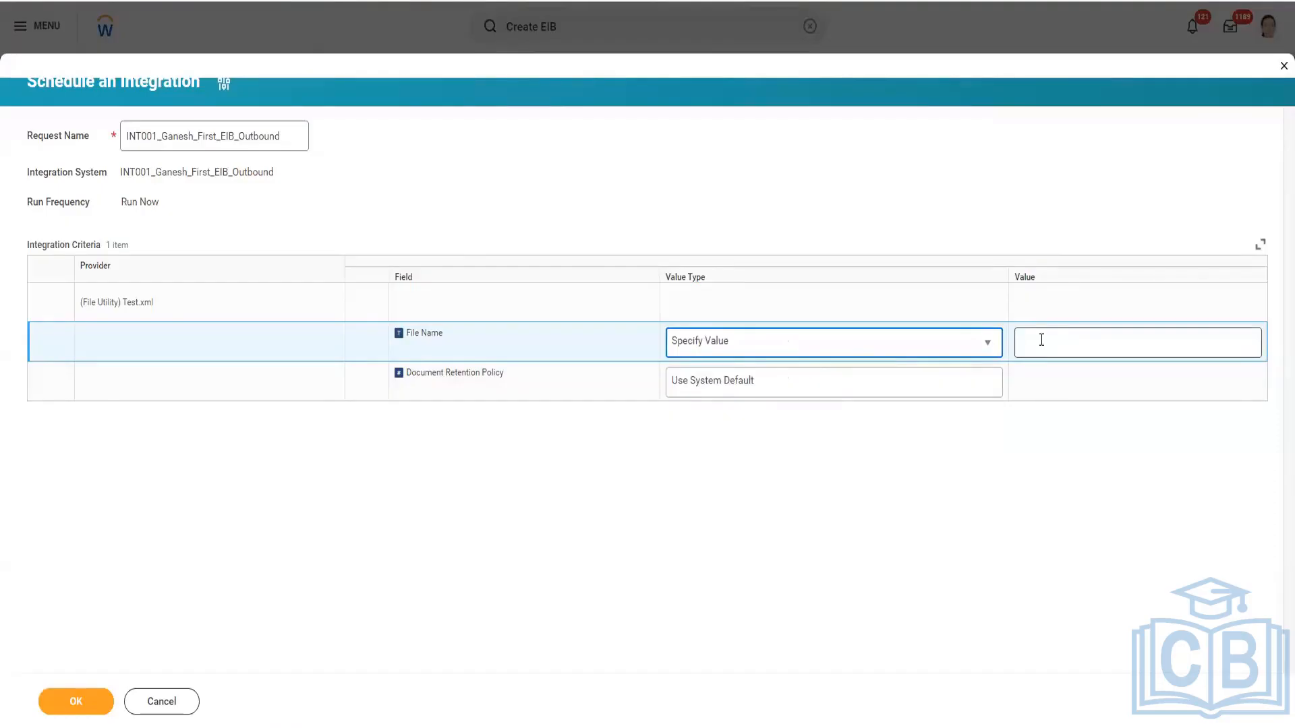
{"action": "left_click", "coordinate": [1041, 340]}
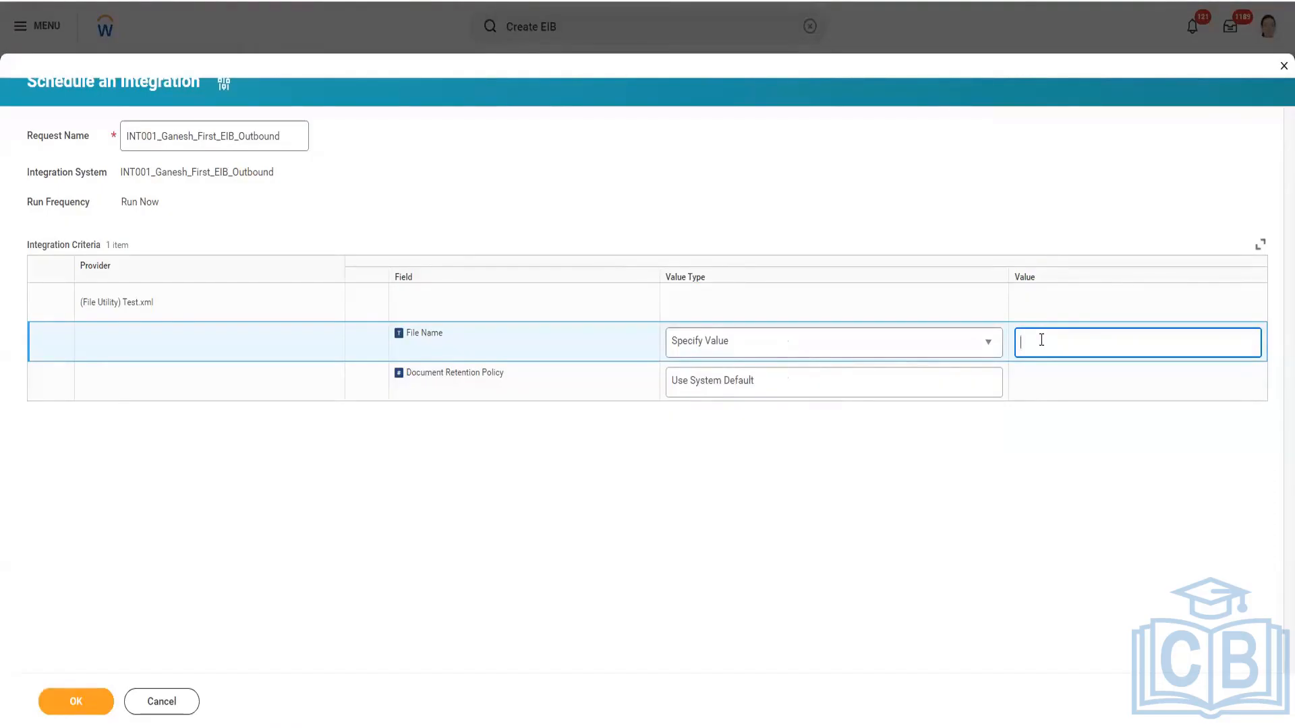
{"action": "type", "text": "Ganesh.xml"}
Try Determine Value at Runtime for File Name with Next Sequence for Integration File Utility as its value.
{"action": "left_click", "coordinate": [985, 343]}
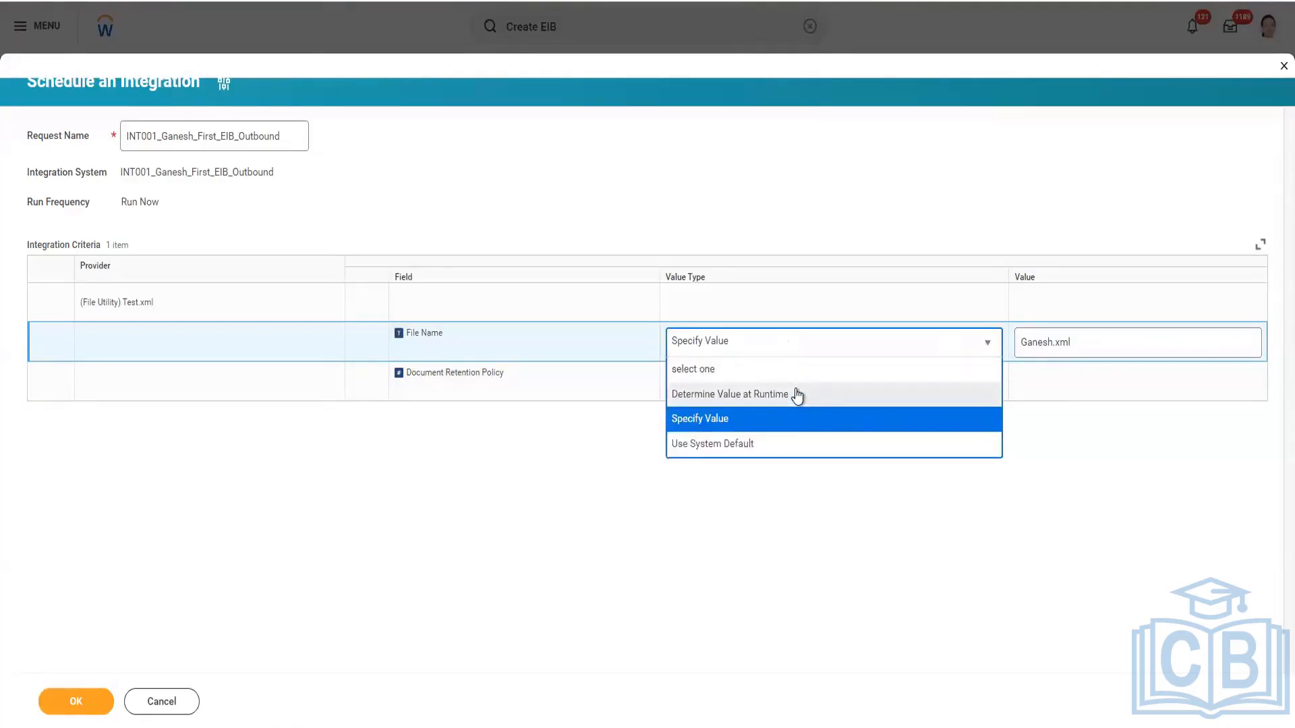
{"action": "left_click", "coordinate": [797, 395]}
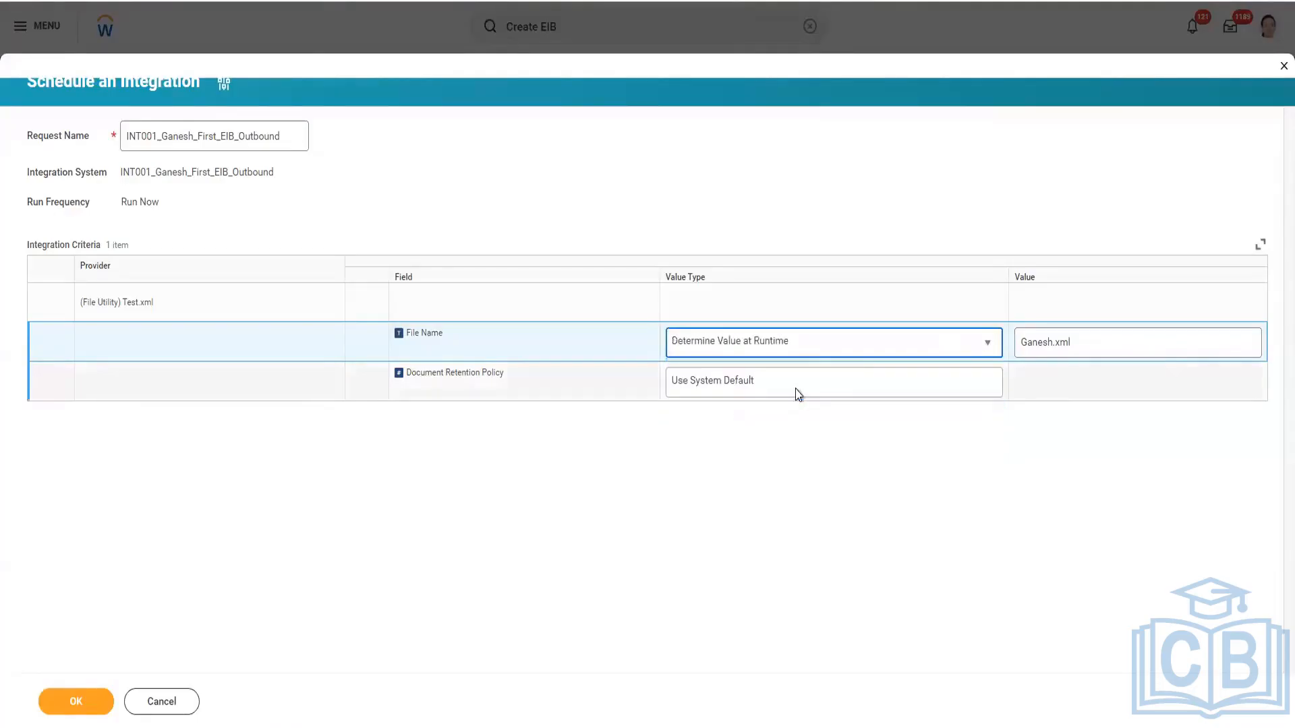
{"action": "left_click", "coordinate": [1108, 340]}
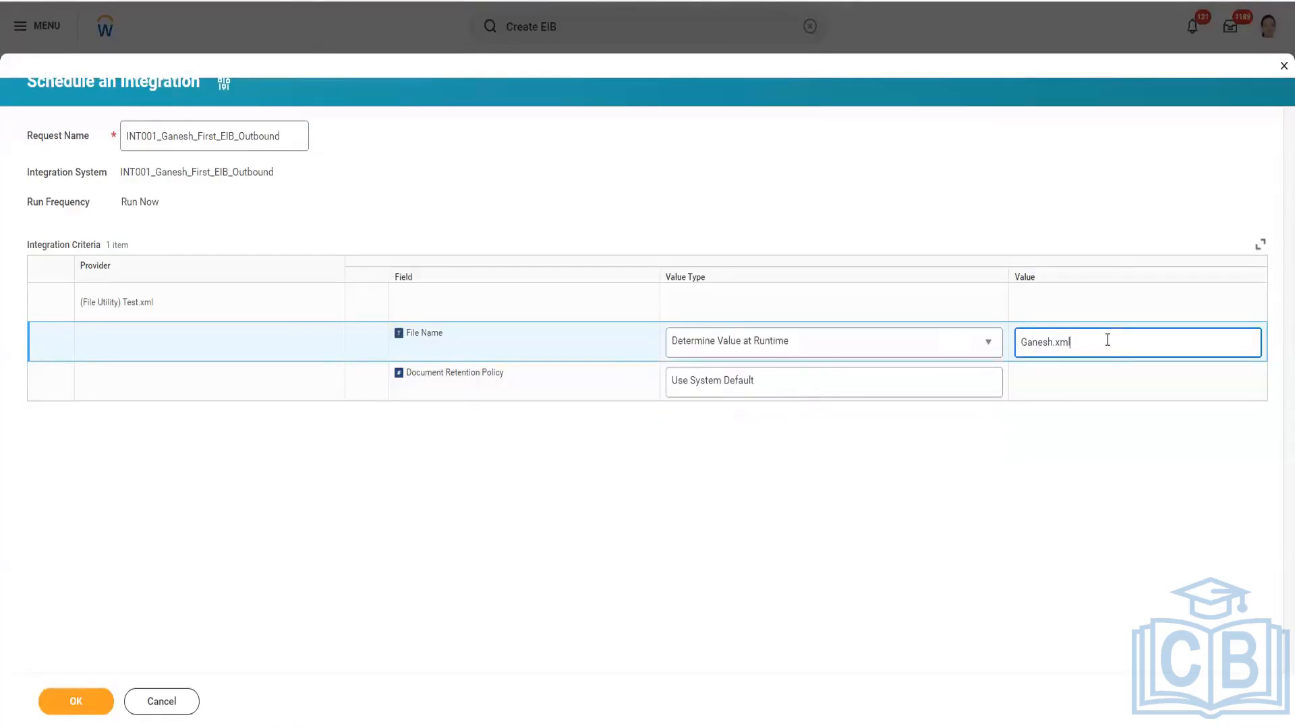
{"action": "left_click", "coordinate": [1065, 342]}
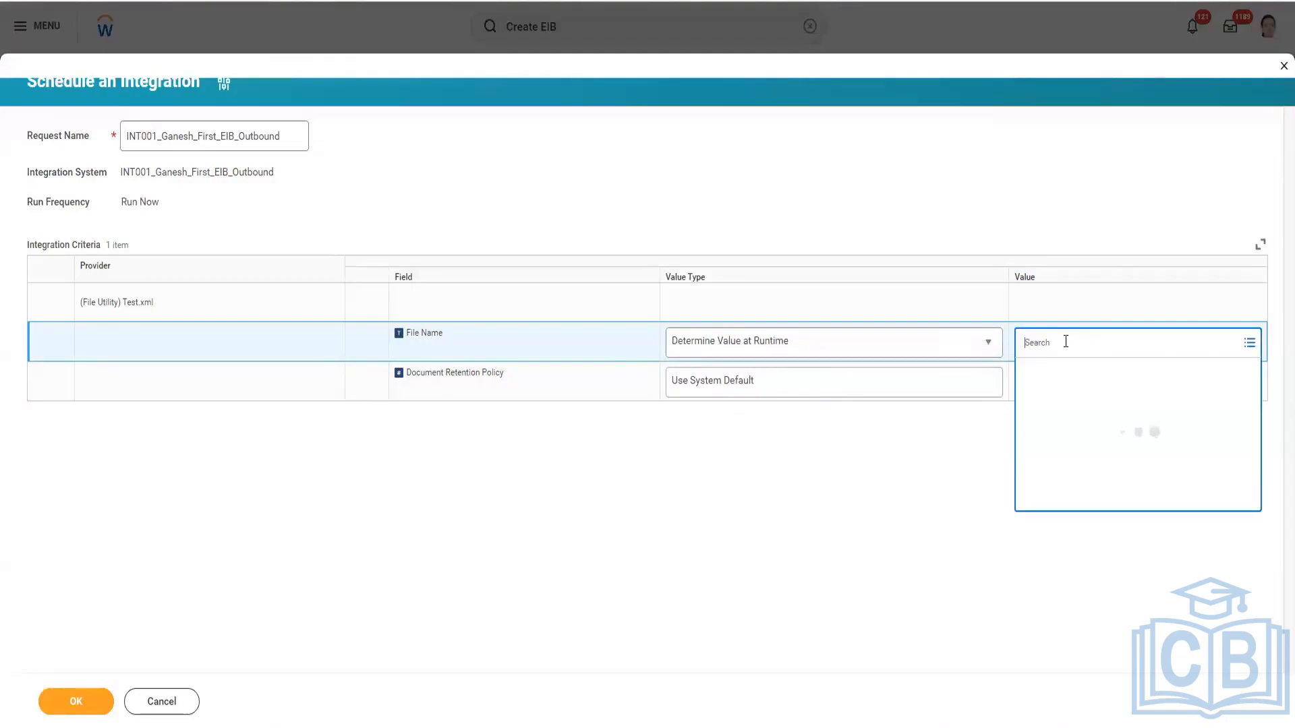
{"action": "type", "text": "next"}
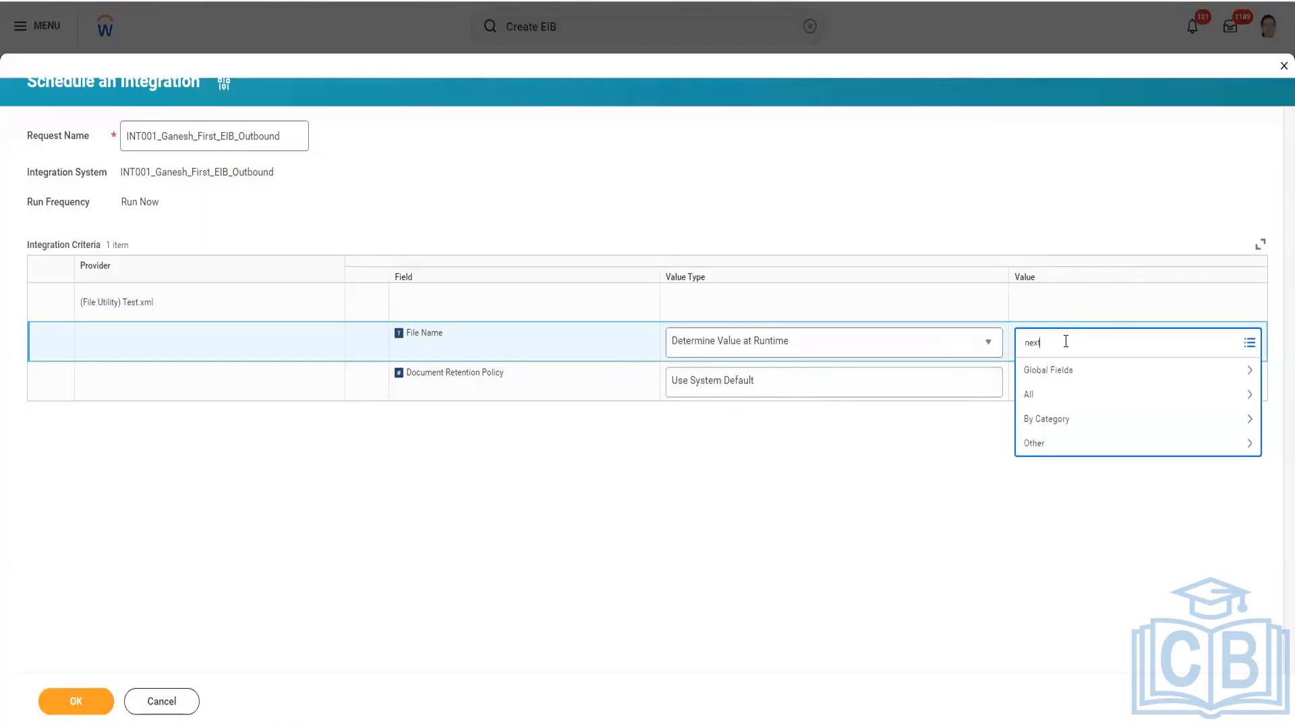
{"action": "key", "text": "Return"}
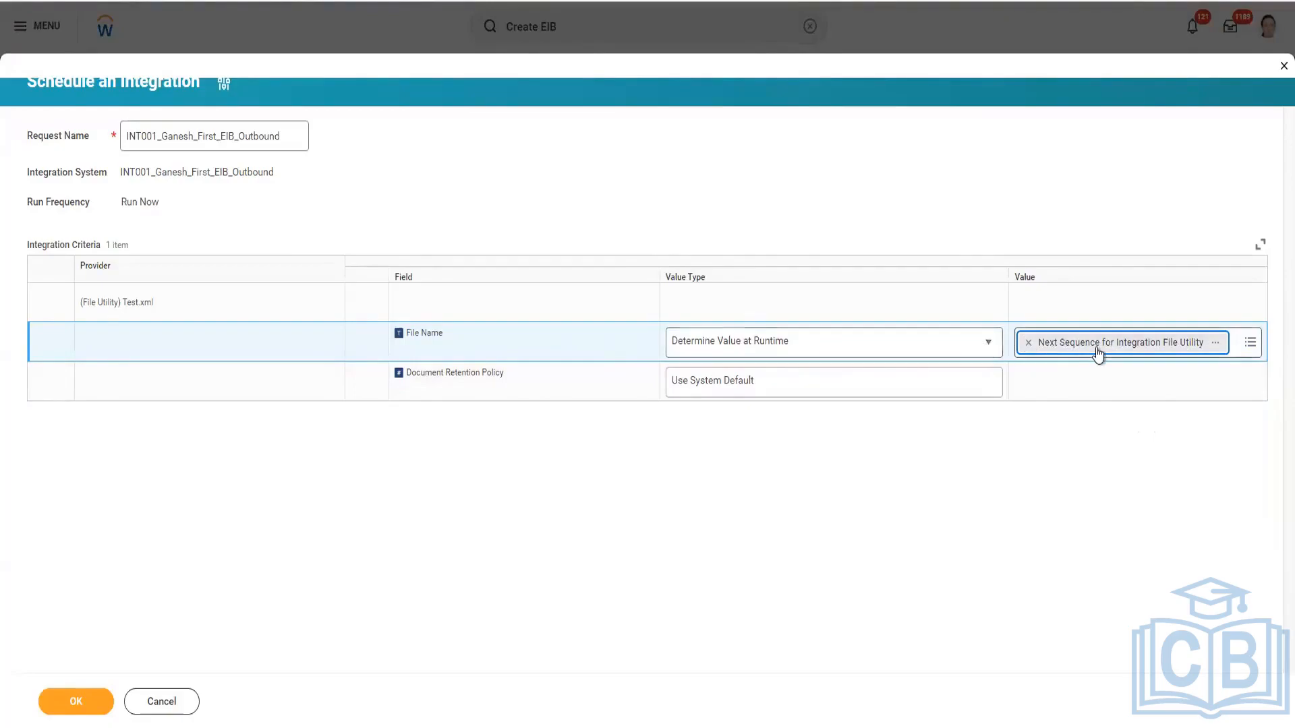
Return the File Name's value type to Use System Default and run the integration.
{"action": "left_click", "coordinate": [982, 350]}
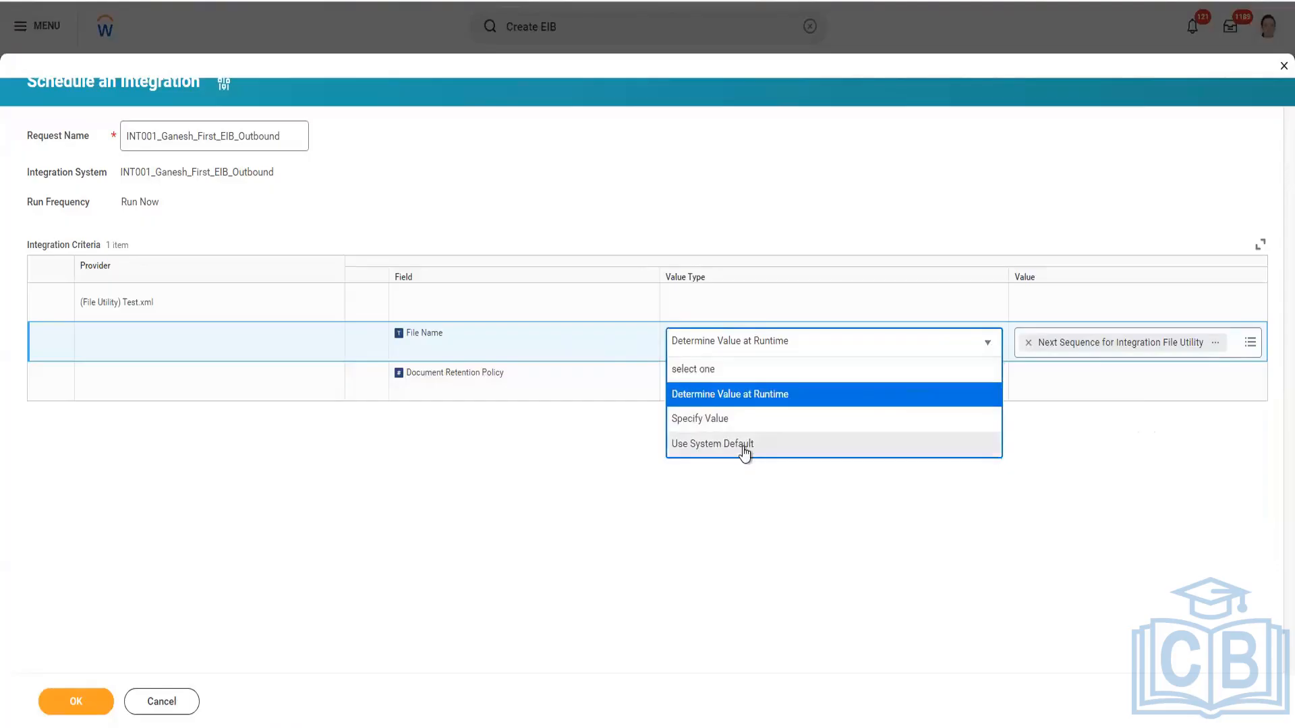
{"action": "left_click", "coordinate": [745, 444]}
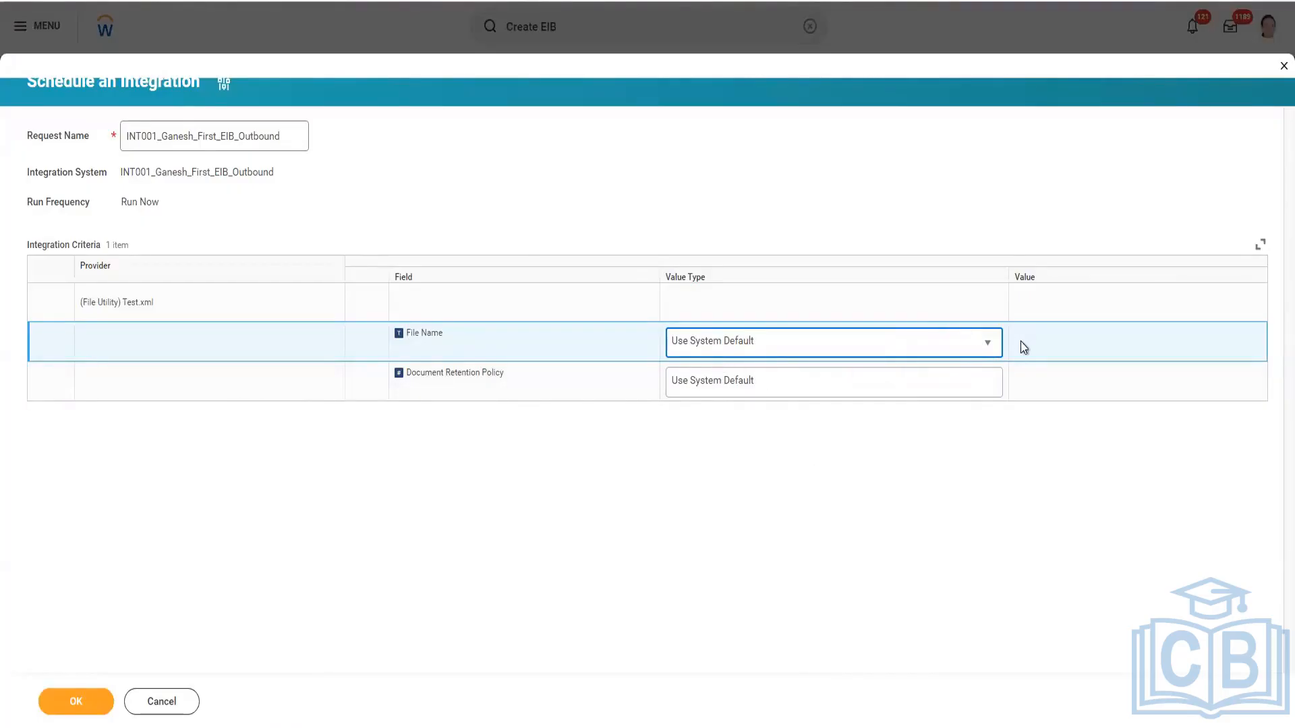
{"action": "left_click", "coordinate": [985, 348]}
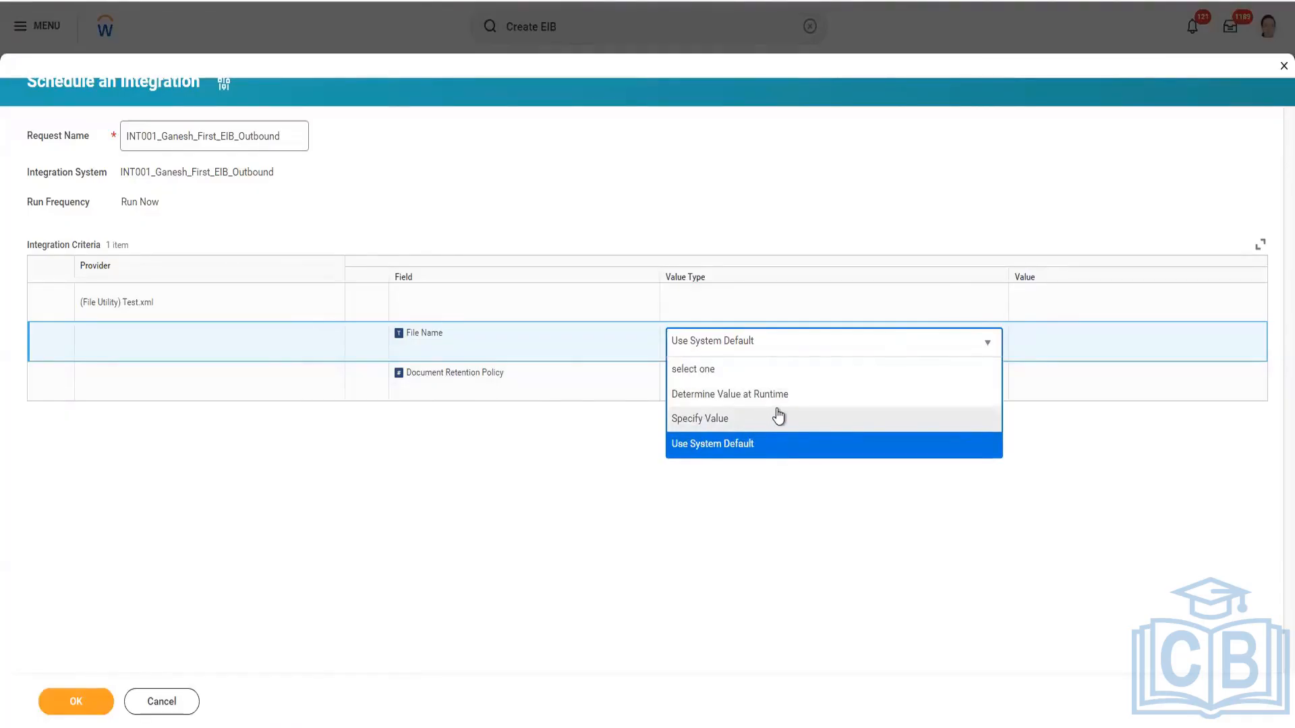
{"action": "left_click", "coordinate": [717, 451]}
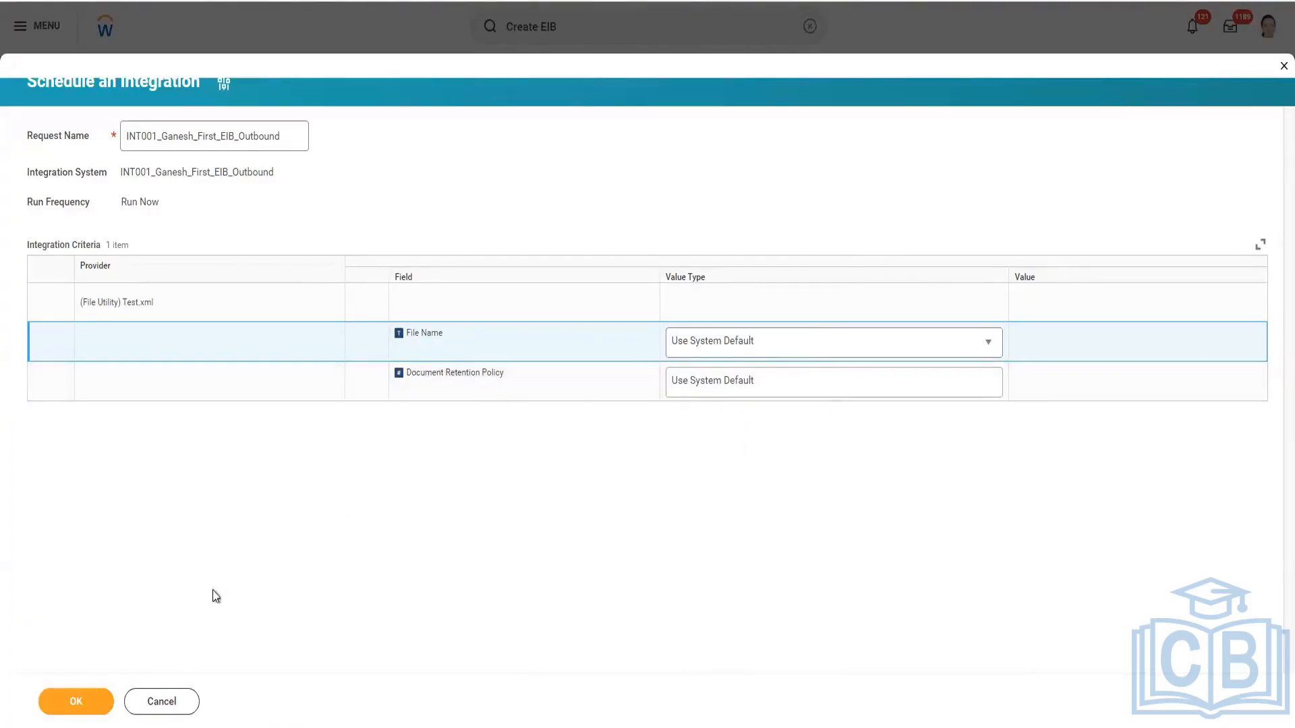
{"action": "left_click", "coordinate": [93, 701]}
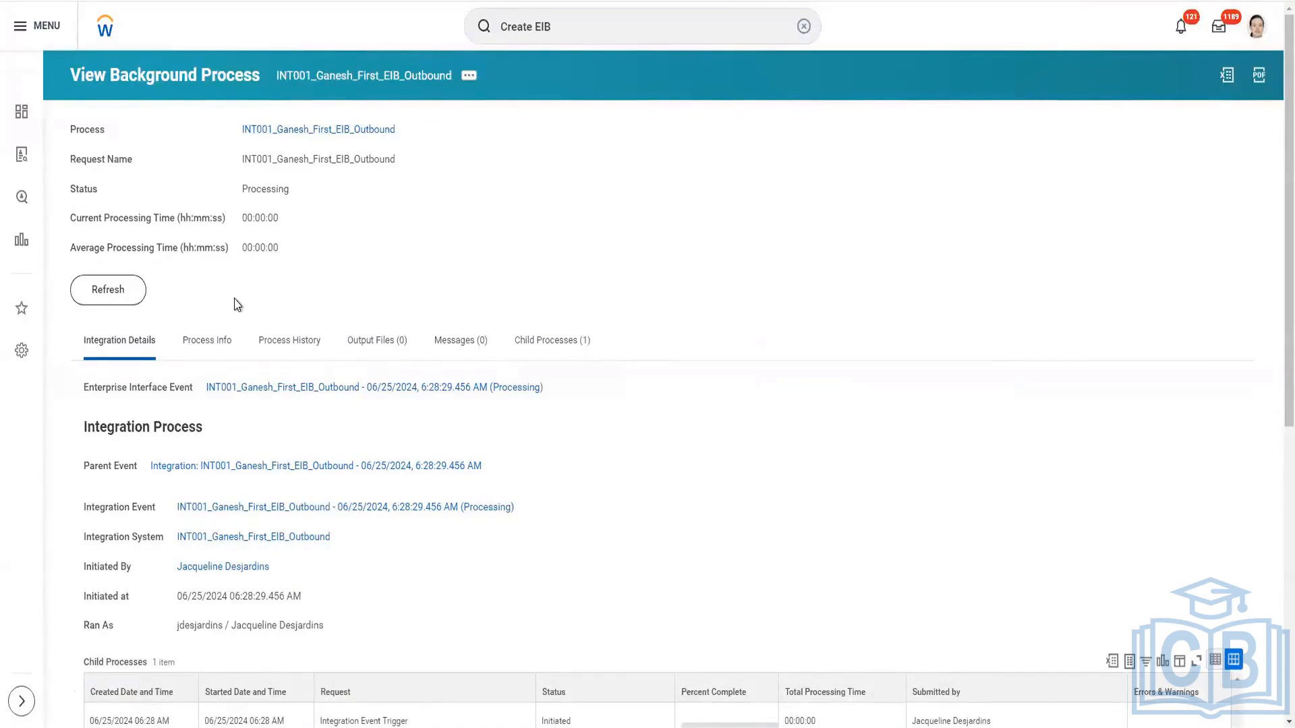
Examine the integration's background process details, and refresh the page to check its status.
{"action": "scroll", "coordinate": [514, 397], "scroll_direction": "down", "scroll_amount": 8}
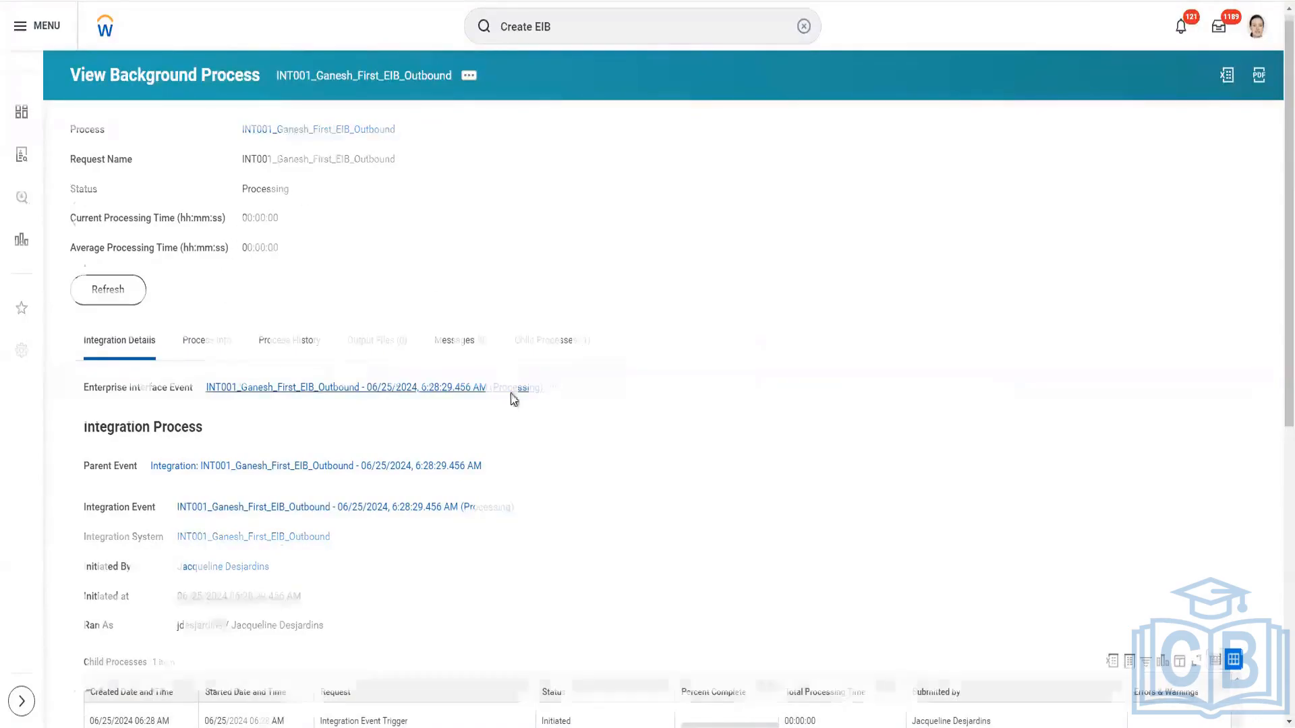
{"action": "scroll", "coordinate": [511, 395], "scroll_direction": "up", "scroll_amount": 8}
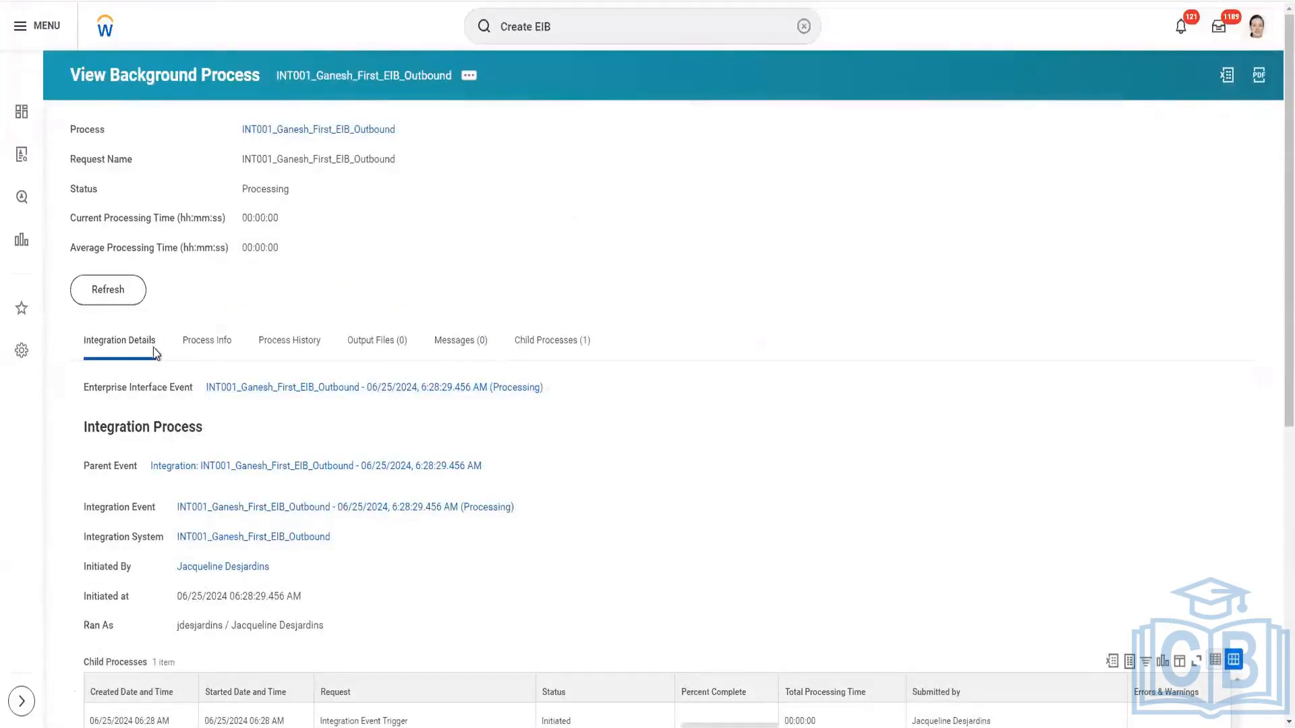
{"action": "left_click", "coordinate": [123, 298]}
{"action": "left_click_drag", "start_coordinate": [68, 125], "coordinate": [278, 253]}
{"action": "left_click", "coordinate": [278, 252]}
{"action": "left_click", "coordinate": [131, 290]}
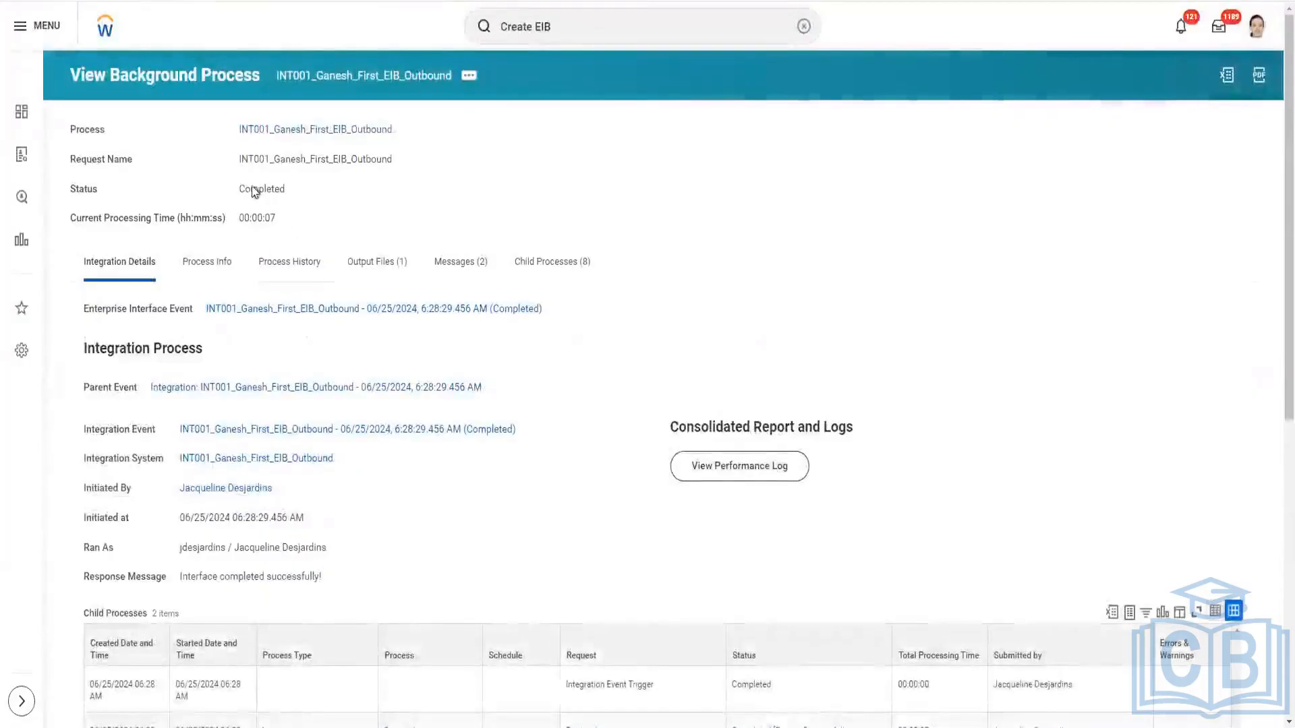
{"action": "left_click_drag", "start_coordinate": [241, 189], "coordinate": [279, 189]}
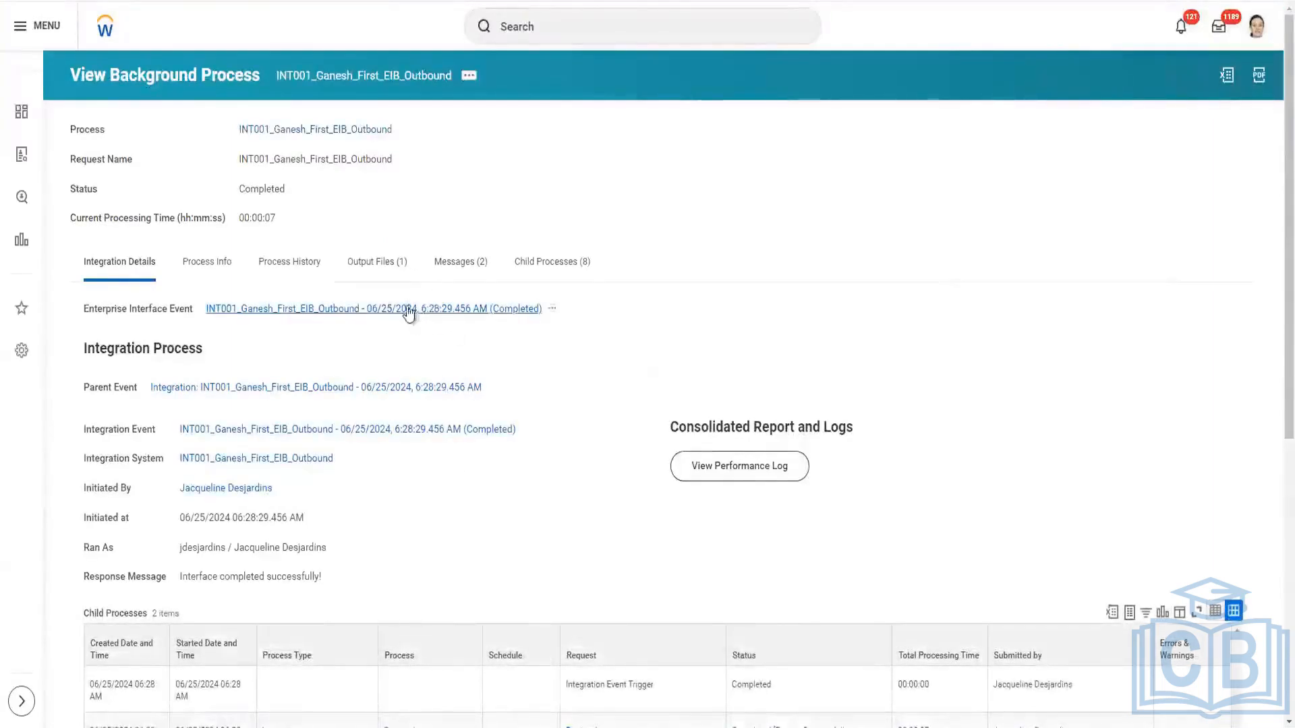
Download the Test.xml deliverable from the completed integration's output files.
{"action": "left_click", "coordinate": [397, 273]}
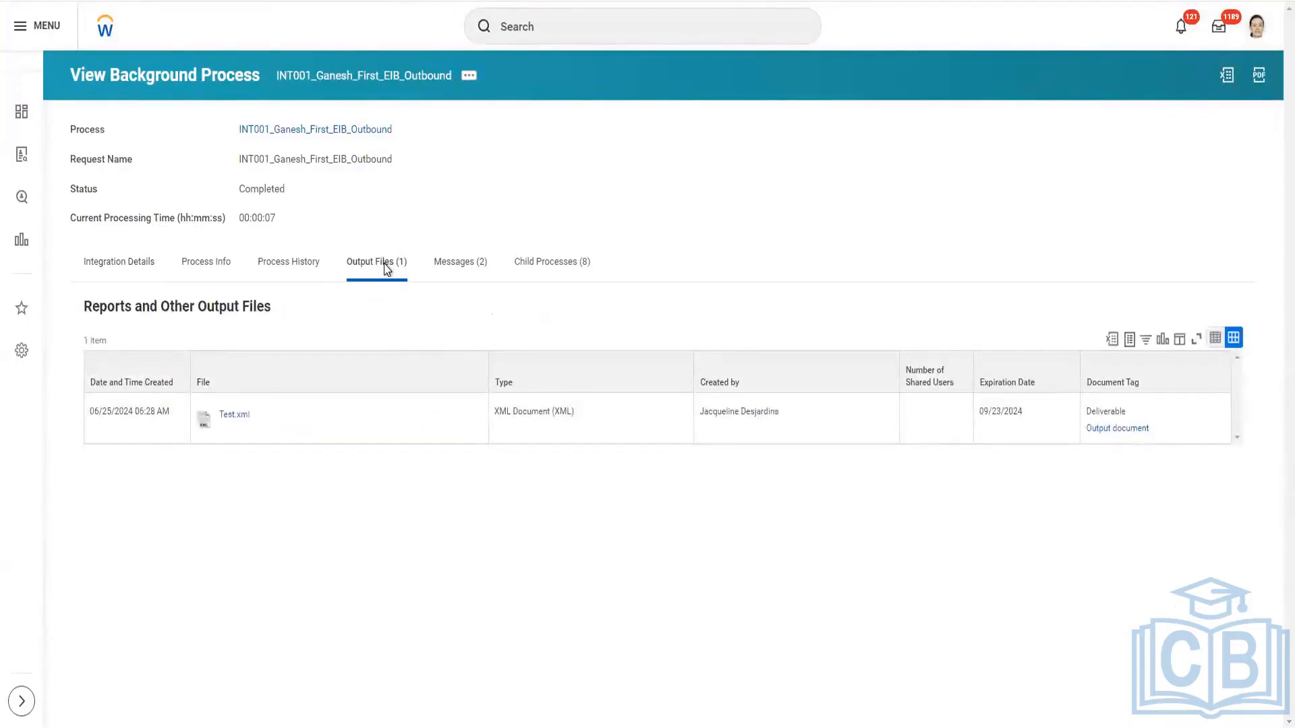
{"action": "left_click", "coordinate": [233, 415]}
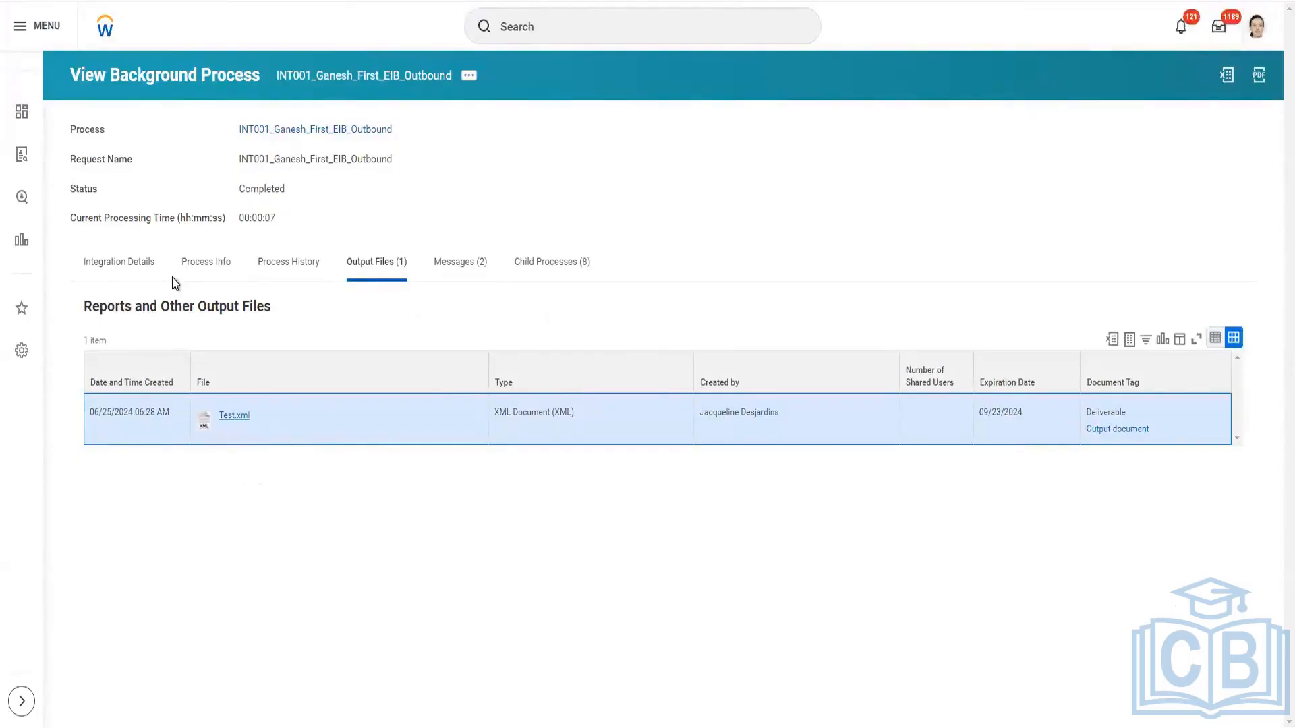
Examine the background process's integration details, process info, history and messages, including the Get Data, Transform and Deliver settings used for the run.
{"action": "left_click", "coordinate": [111, 262]}
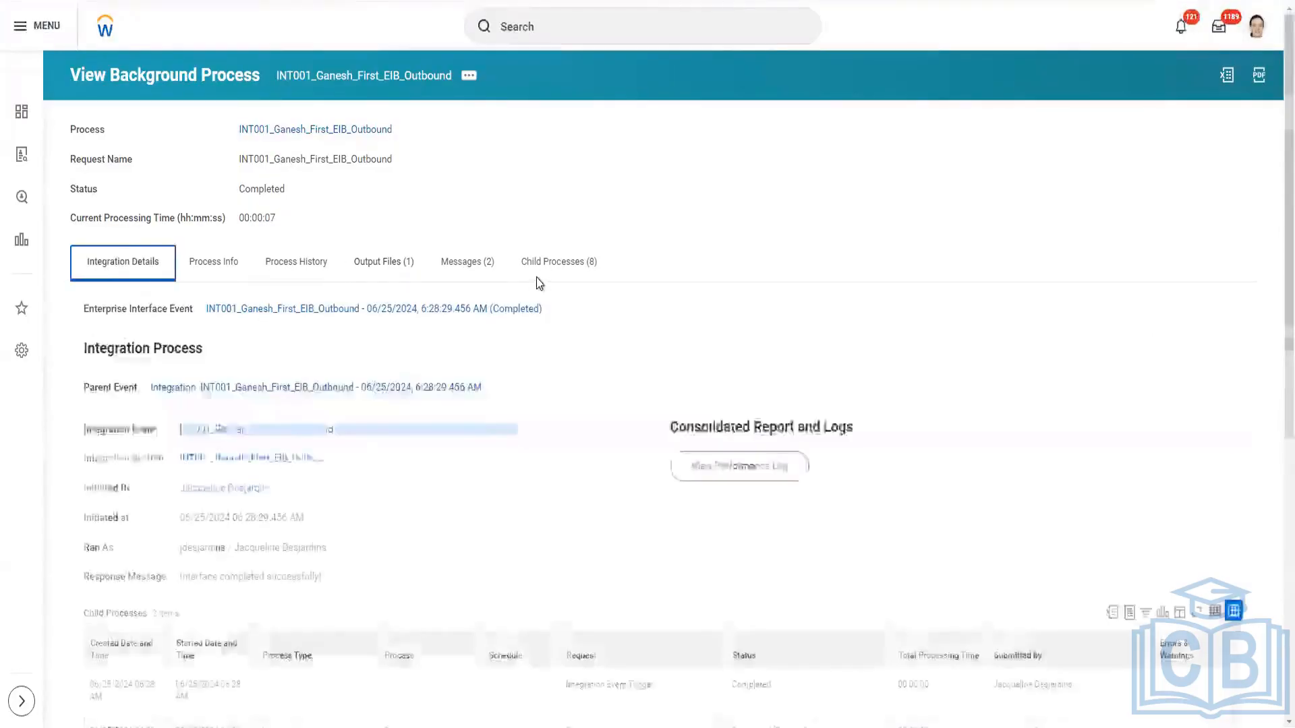
{"action": "scroll", "coordinate": [529, 301], "scroll_direction": "down", "scroll_amount": 4}
{"action": "scroll", "coordinate": [529, 309], "scroll_direction": "up", "scroll_amount": 4}
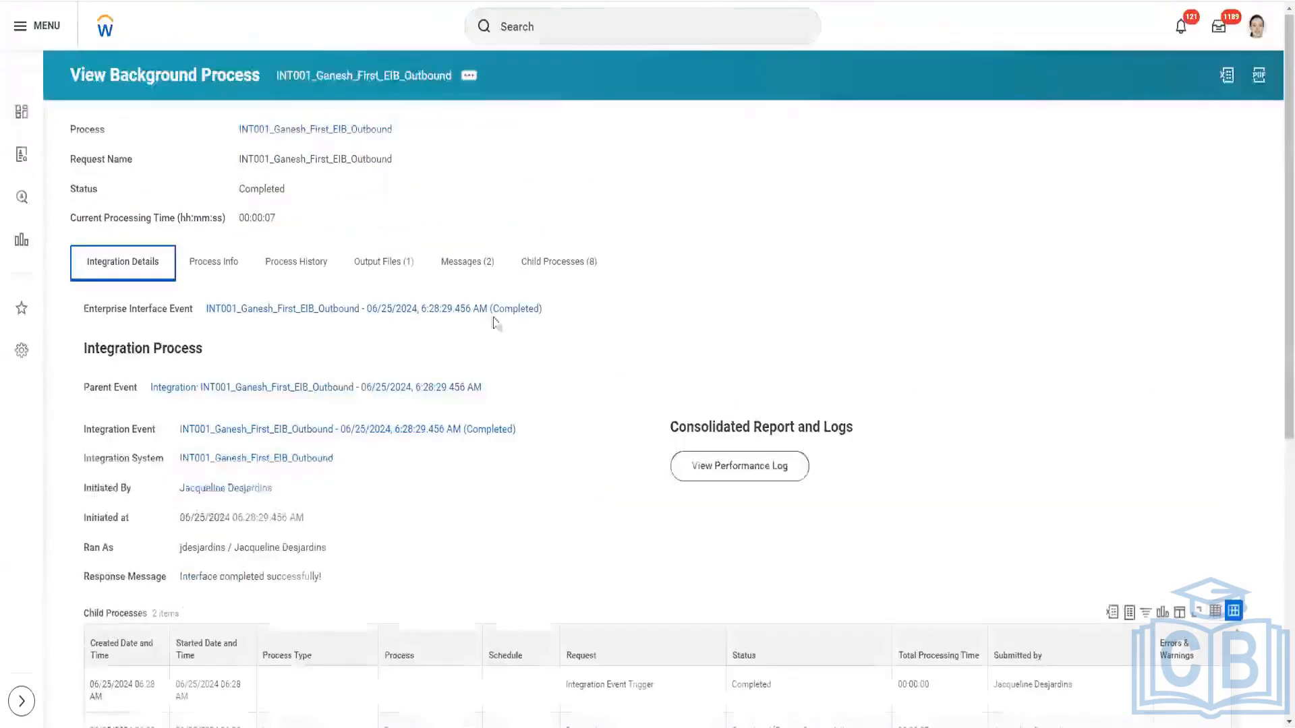
{"action": "left_click", "coordinate": [223, 269]}
{"action": "left_click", "coordinate": [300, 265]}
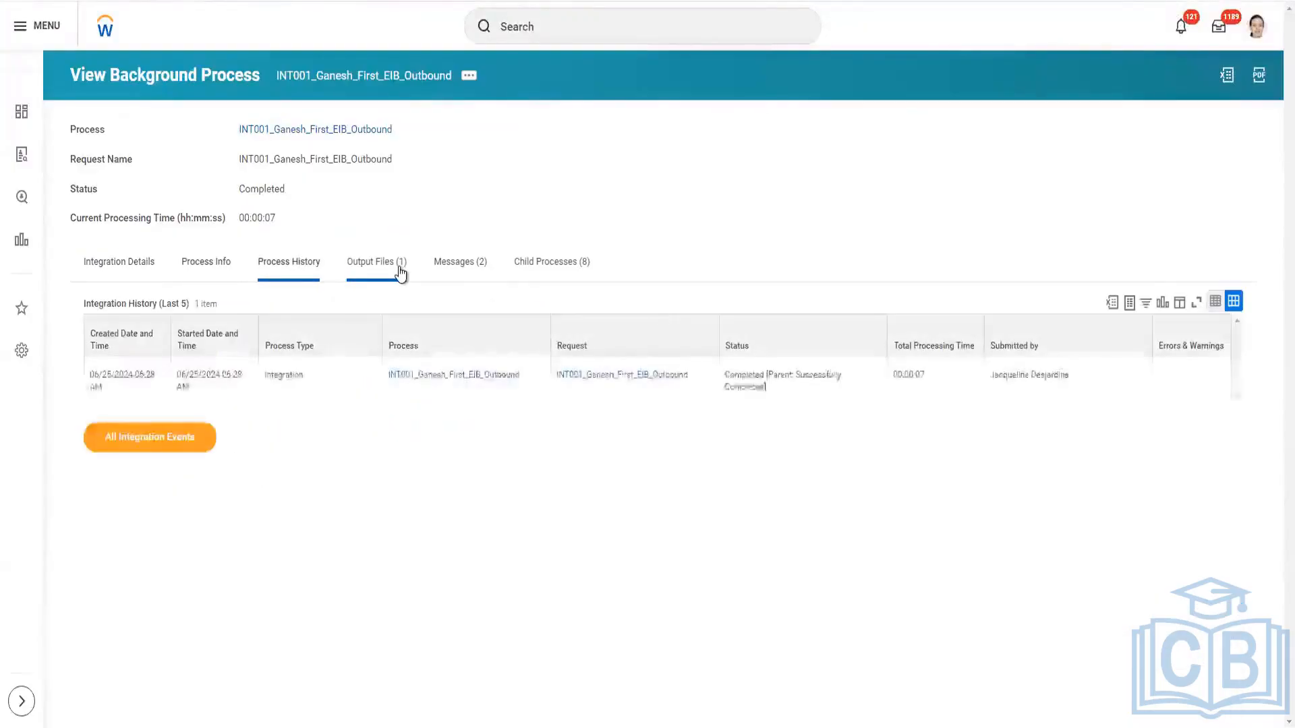
{"action": "left_click", "coordinate": [466, 271]}
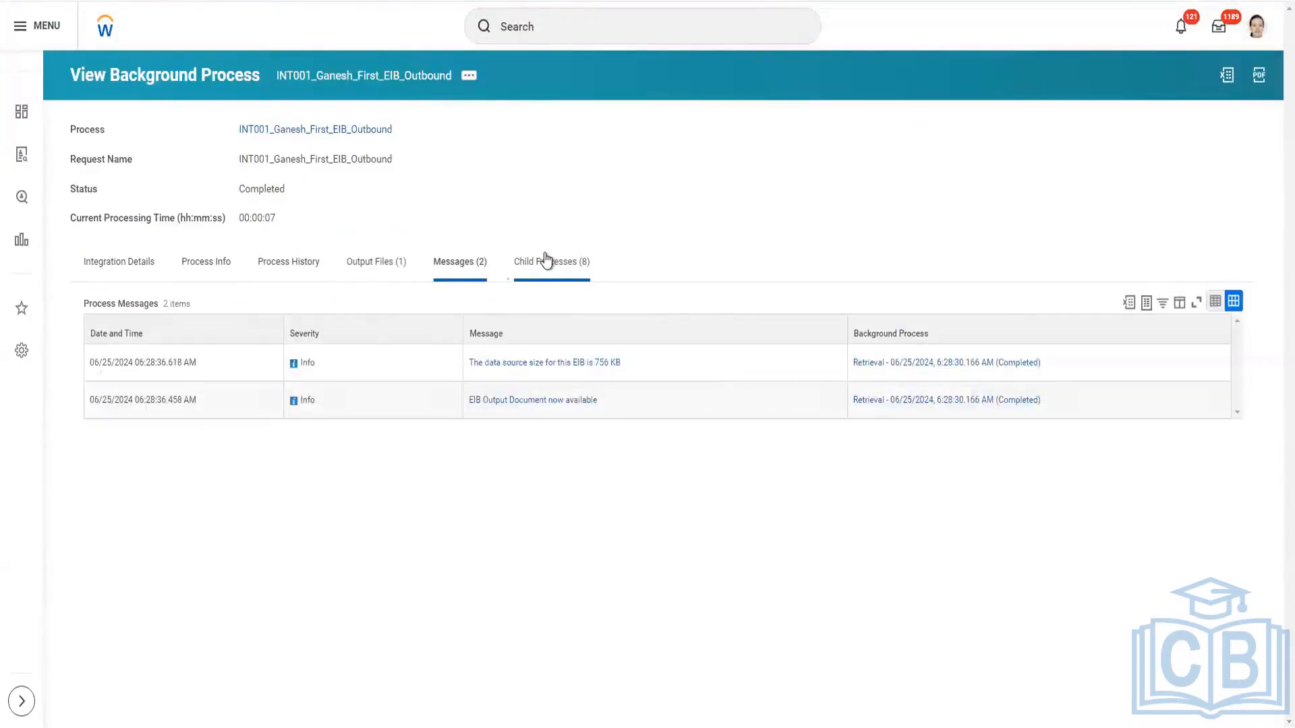
{"action": "left_click", "coordinate": [121, 273]}
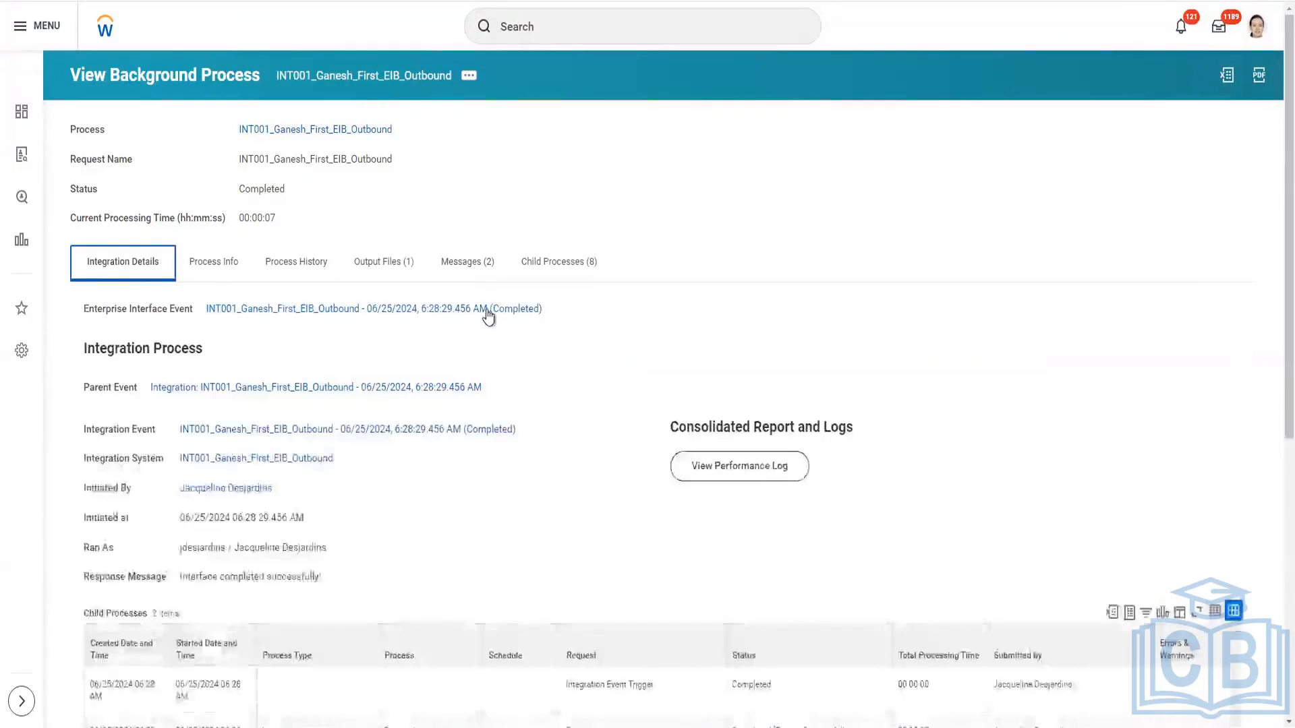
{"action": "scroll", "coordinate": [490, 318], "scroll_direction": "down", "scroll_amount": 7}
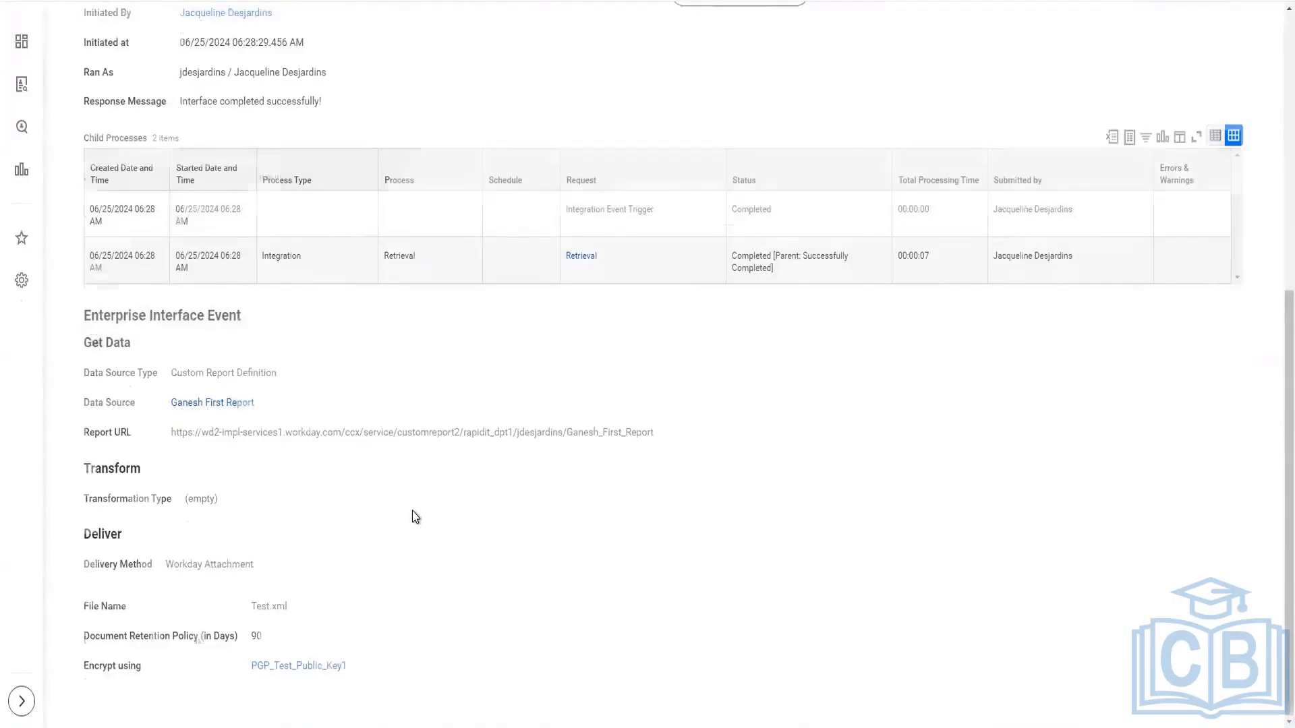
{"action": "scroll", "coordinate": [412, 511], "scroll_direction": "up", "scroll_amount": 2}
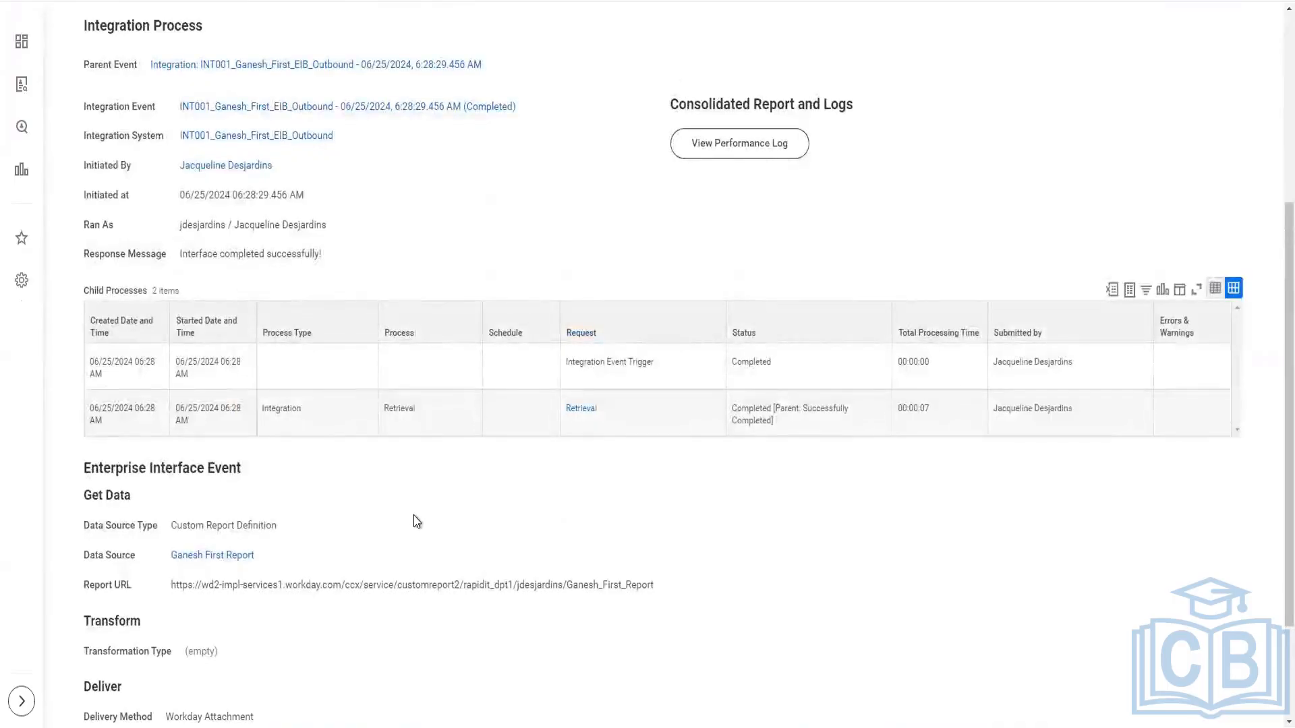
{"action": "scroll", "coordinate": [414, 516], "scroll_direction": "down", "scroll_amount": 2}
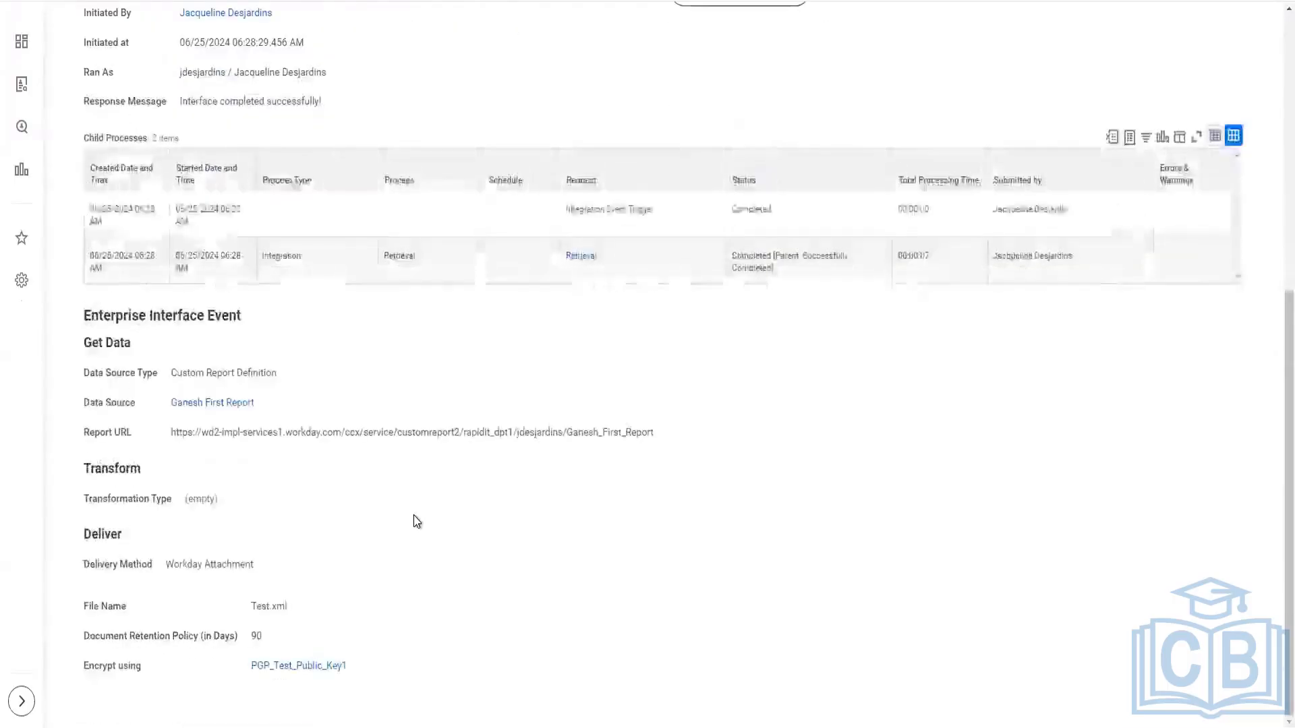
{"action": "scroll", "coordinate": [414, 515], "scroll_direction": "up", "scroll_amount": 2}
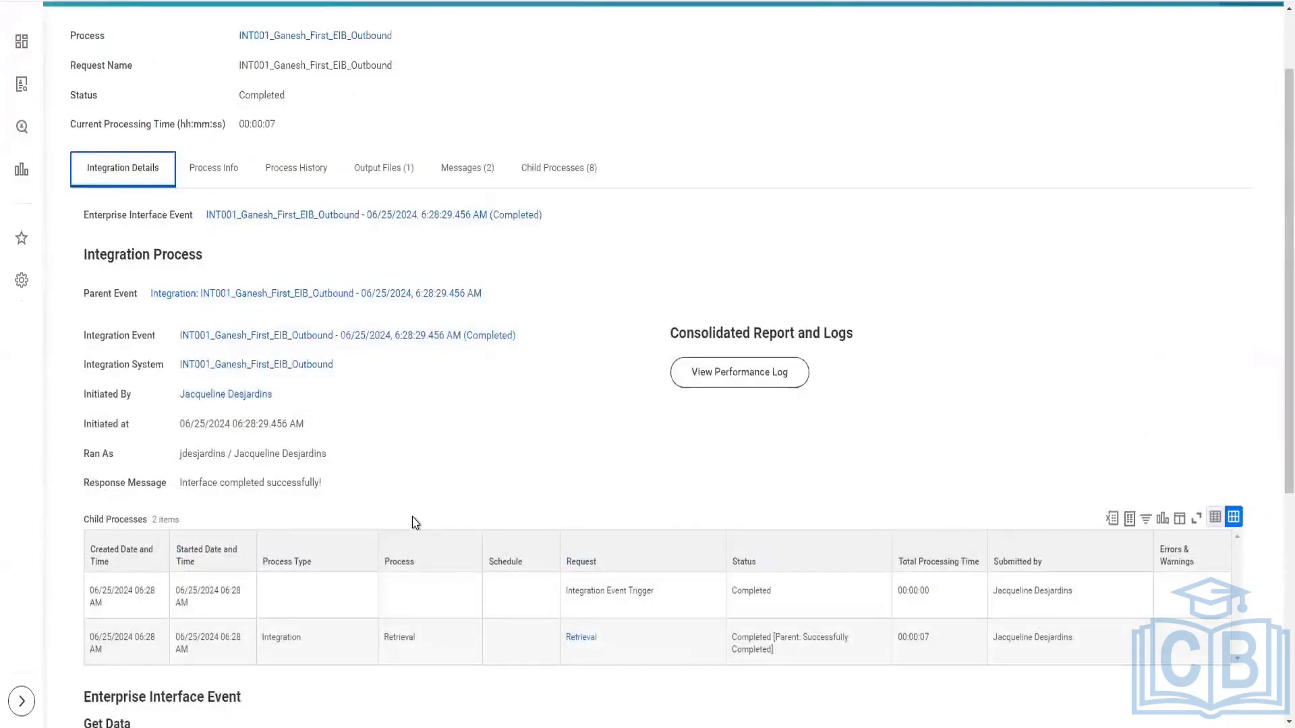
Switch to File Explorer and open the Test XML file from the Downloads folder.
{"action": "key", "text": "super+e"}
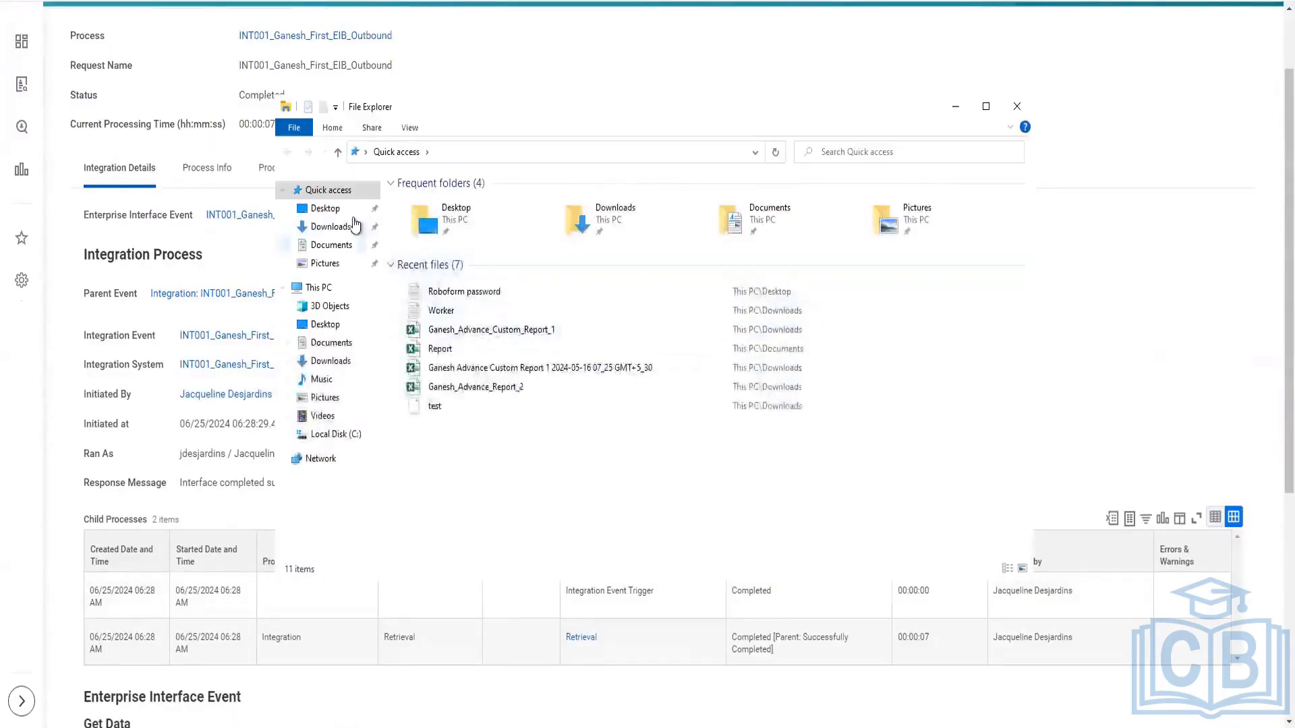
{"action": "left_click", "coordinate": [338, 209]}
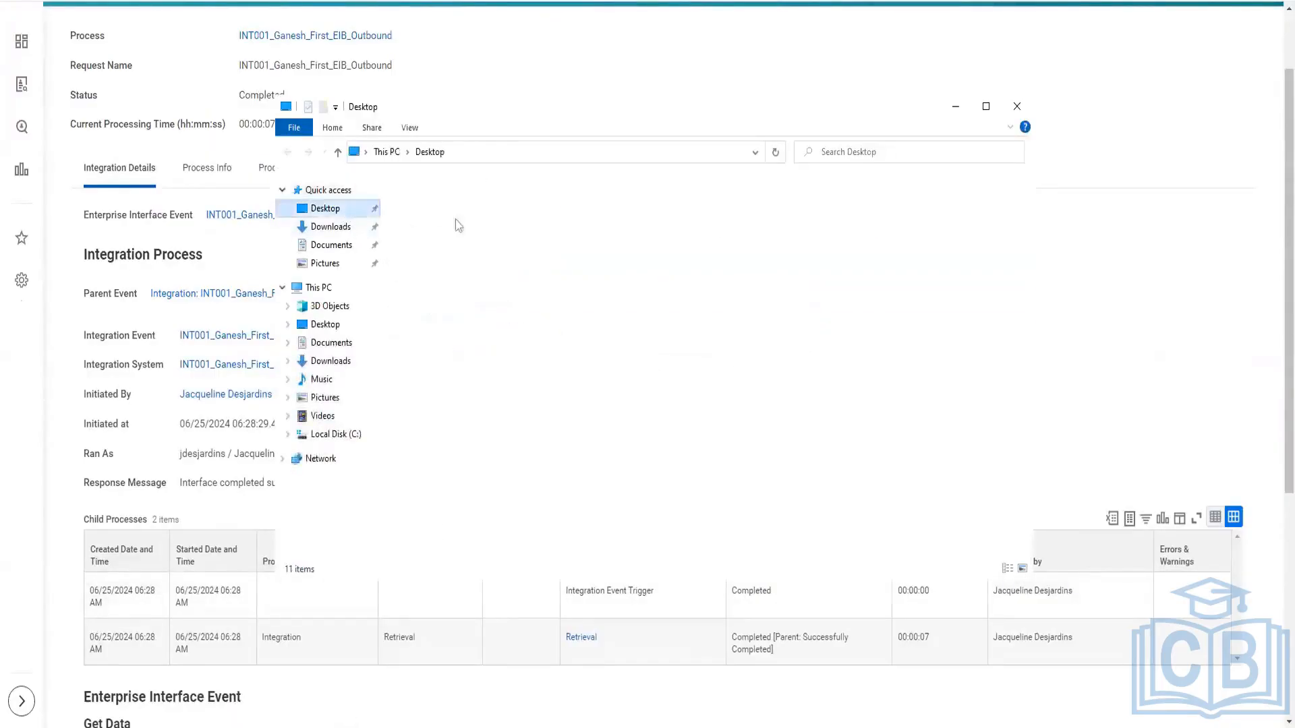
{"action": "left_click", "coordinate": [330, 228]}
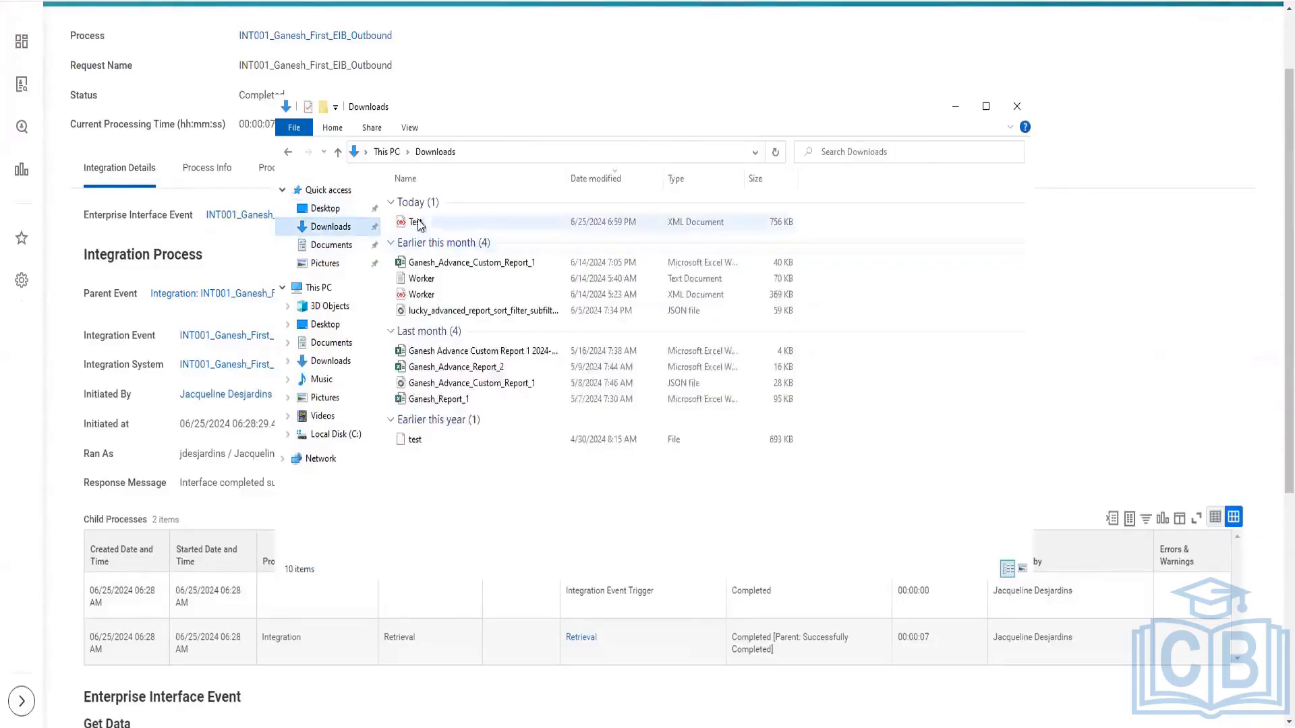
{"action": "left_click", "coordinate": [414, 222]}
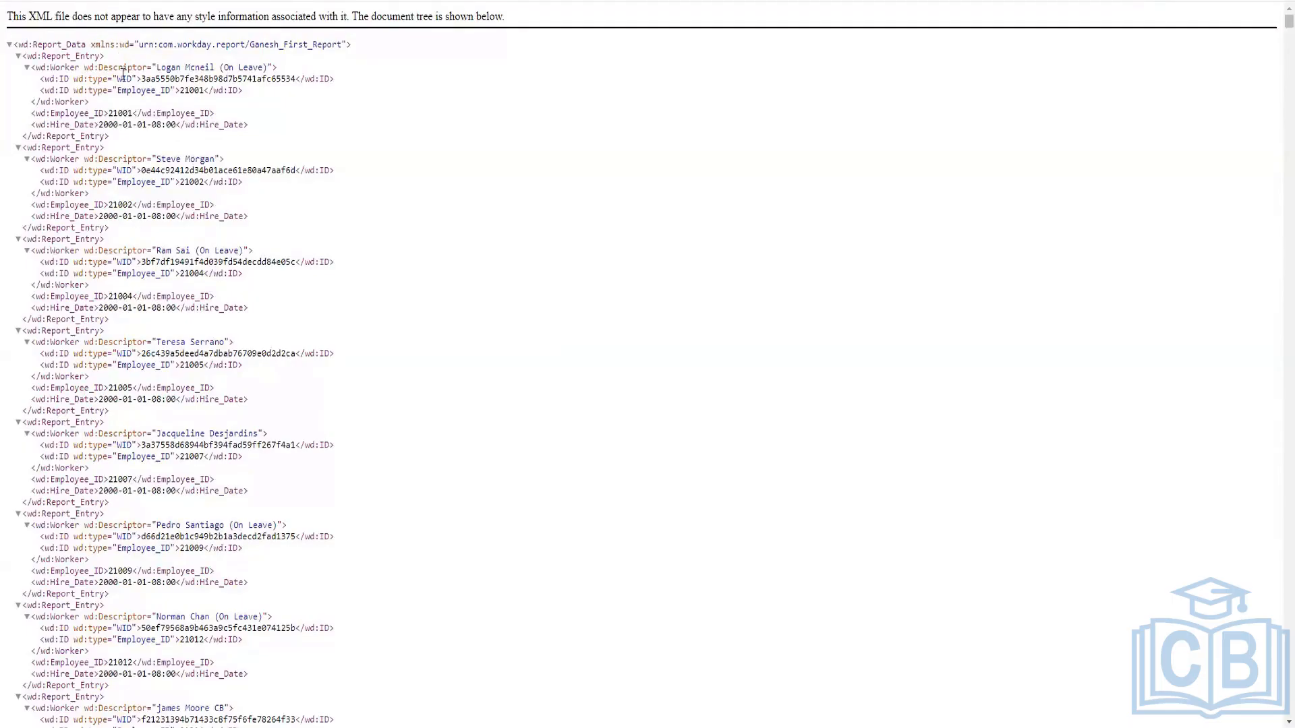
Examine the first report entry in the XML output, covering the worker element, its WID and its Employee_ID reference.
{"action": "left_click_drag", "start_coordinate": [120, 79], "coordinate": [290, 76]}
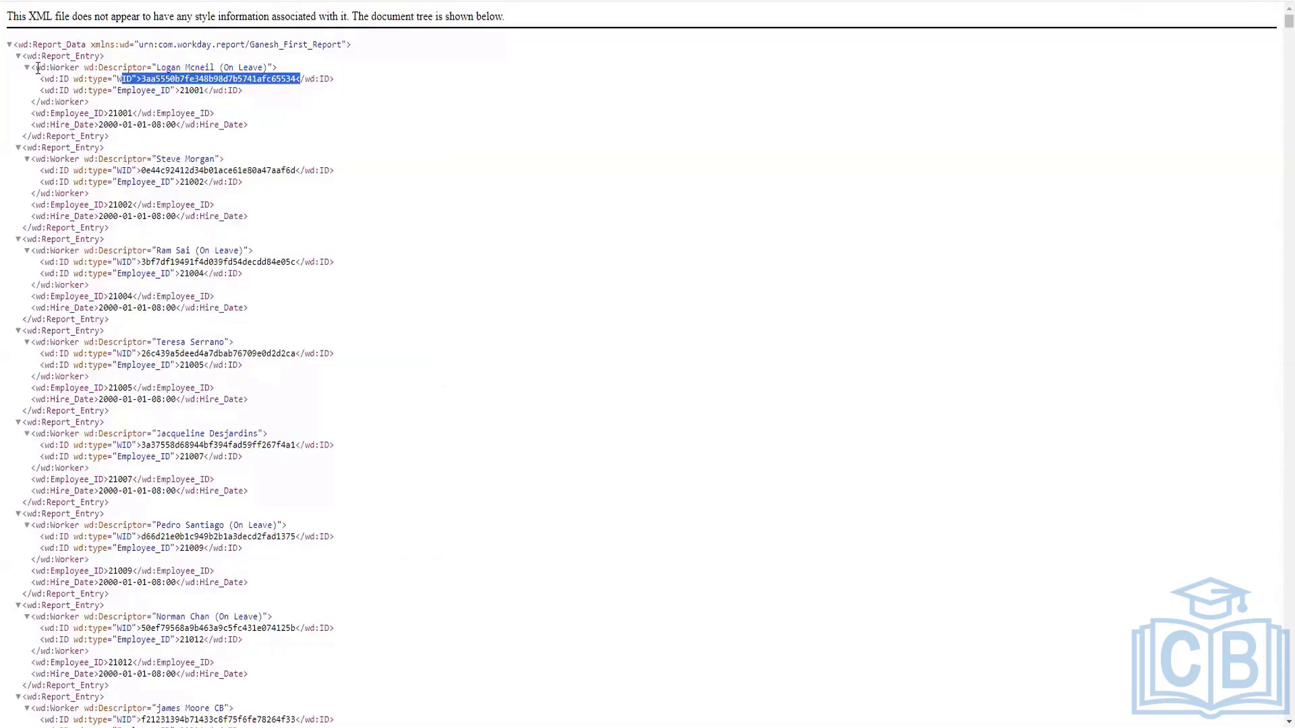
{"action": "left_click_drag", "start_coordinate": [36, 67], "coordinate": [77, 70]}
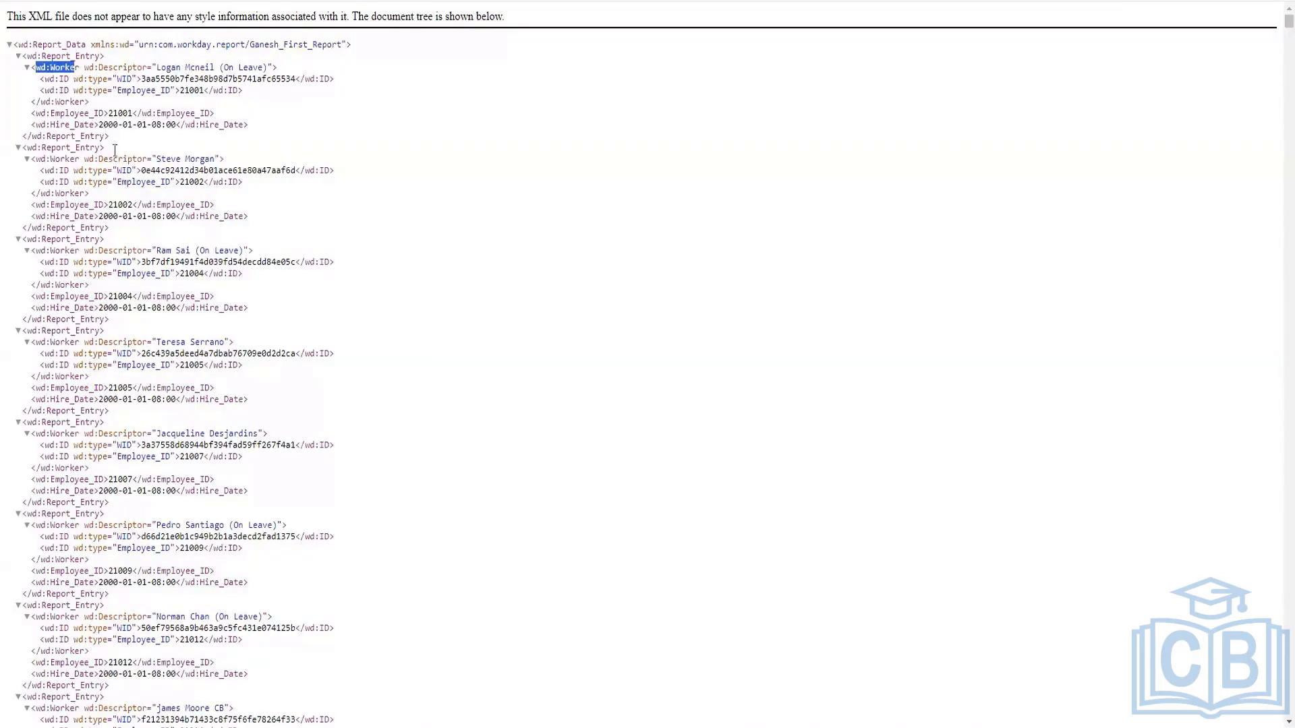
{"action": "left_click", "coordinate": [80, 68]}
{"action": "left_click_drag", "start_coordinate": [80, 68], "coordinate": [35, 68]}
{"action": "left_click_drag", "start_coordinate": [49, 79], "coordinate": [137, 79]}
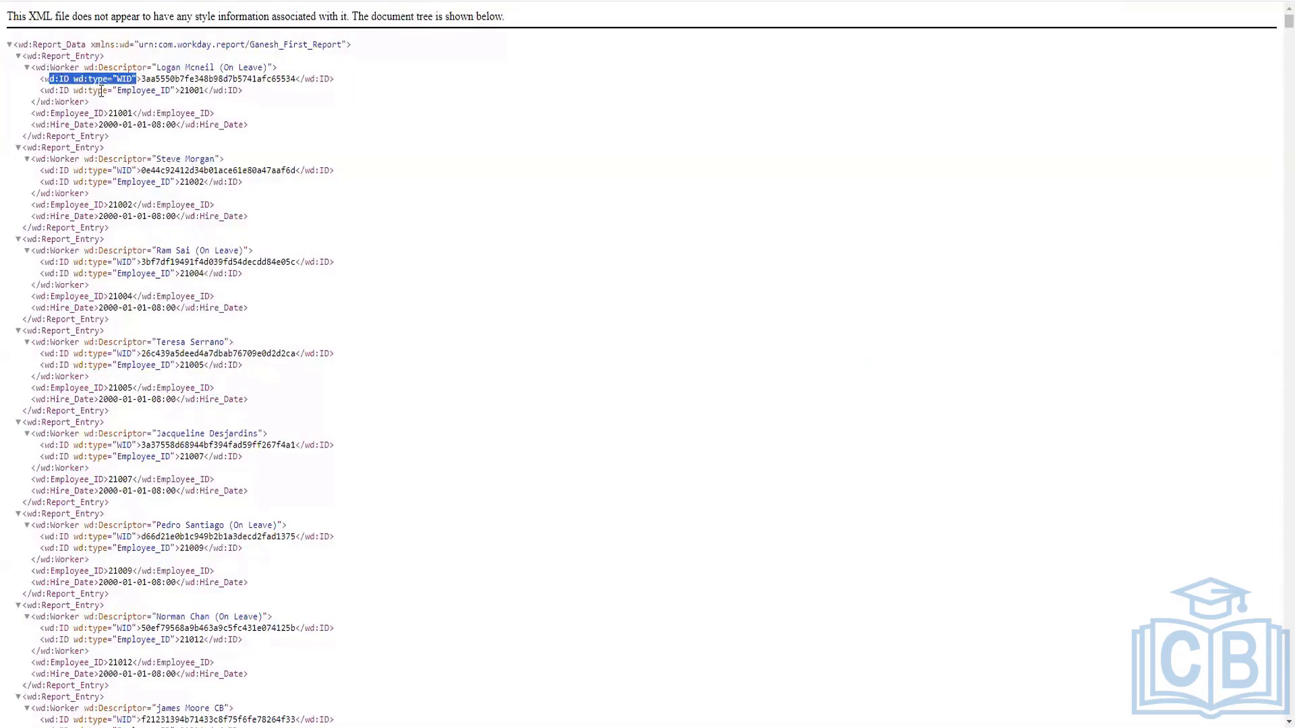
{"action": "left_click", "coordinate": [182, 89]}
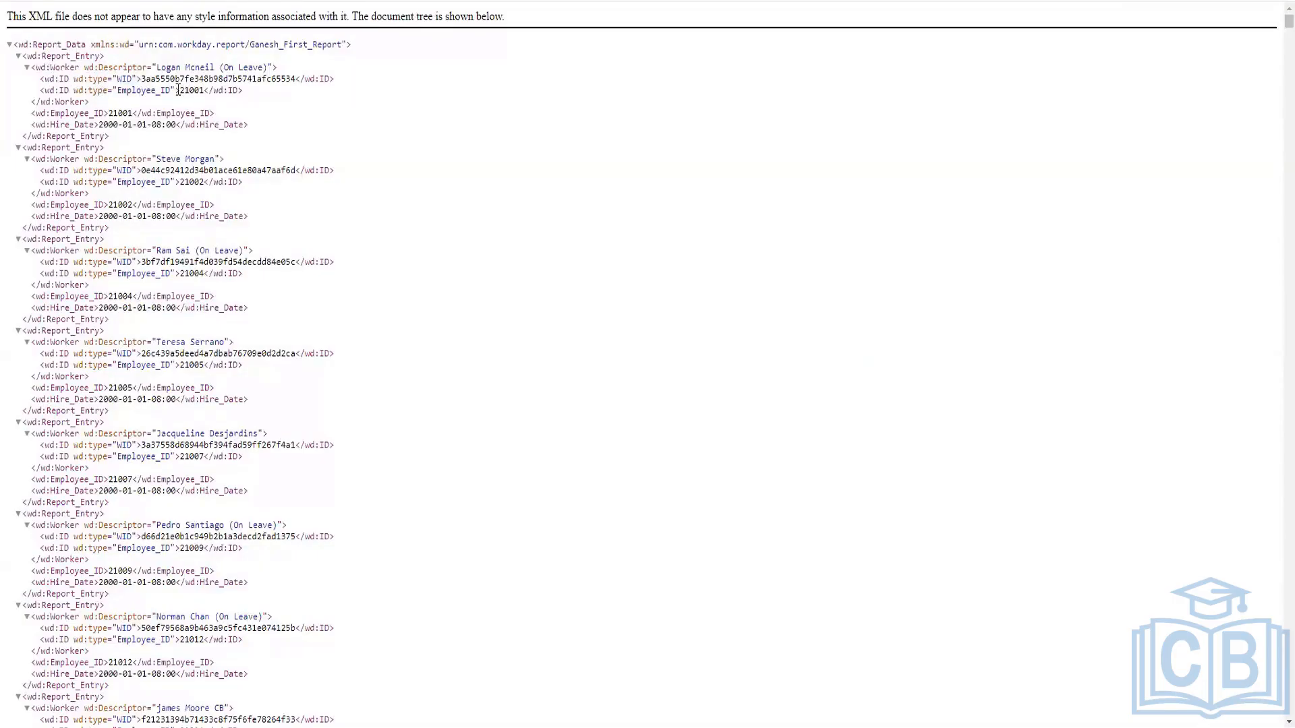
{"action": "left_click_drag", "start_coordinate": [244, 88], "coordinate": [39, 88]}
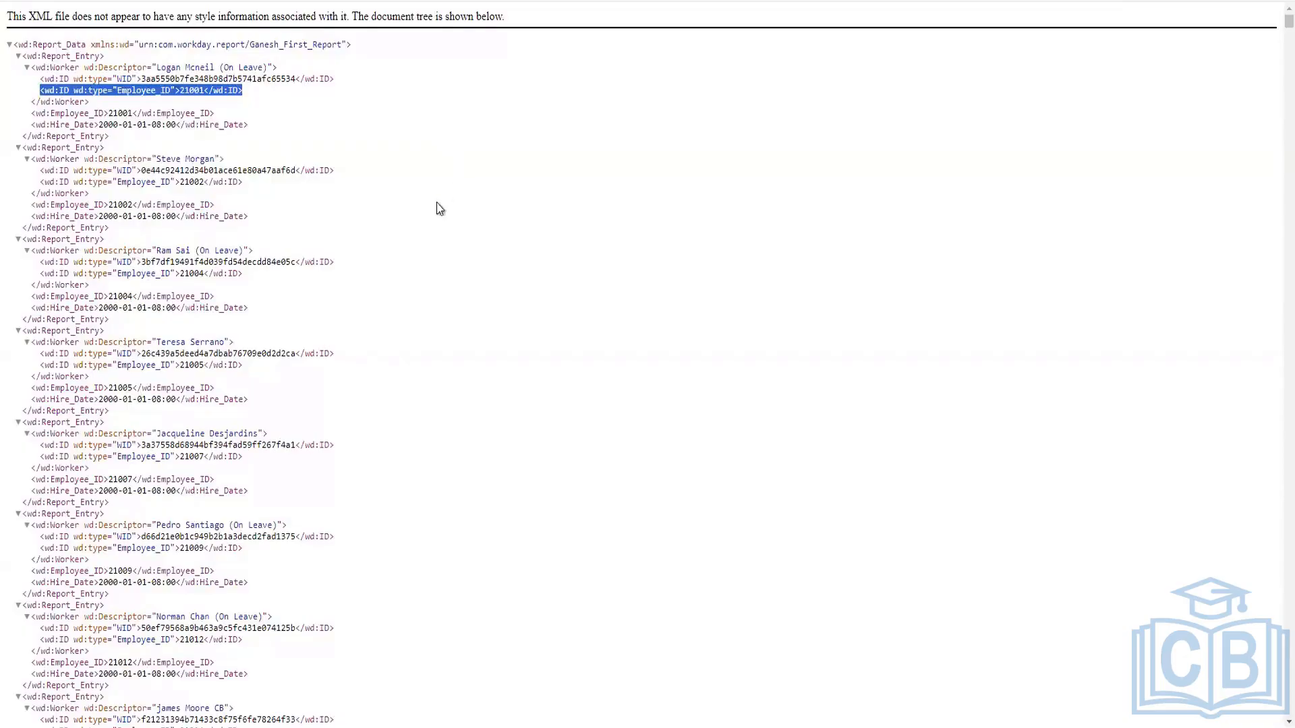
{"action": "left_click", "coordinate": [330, 236]}
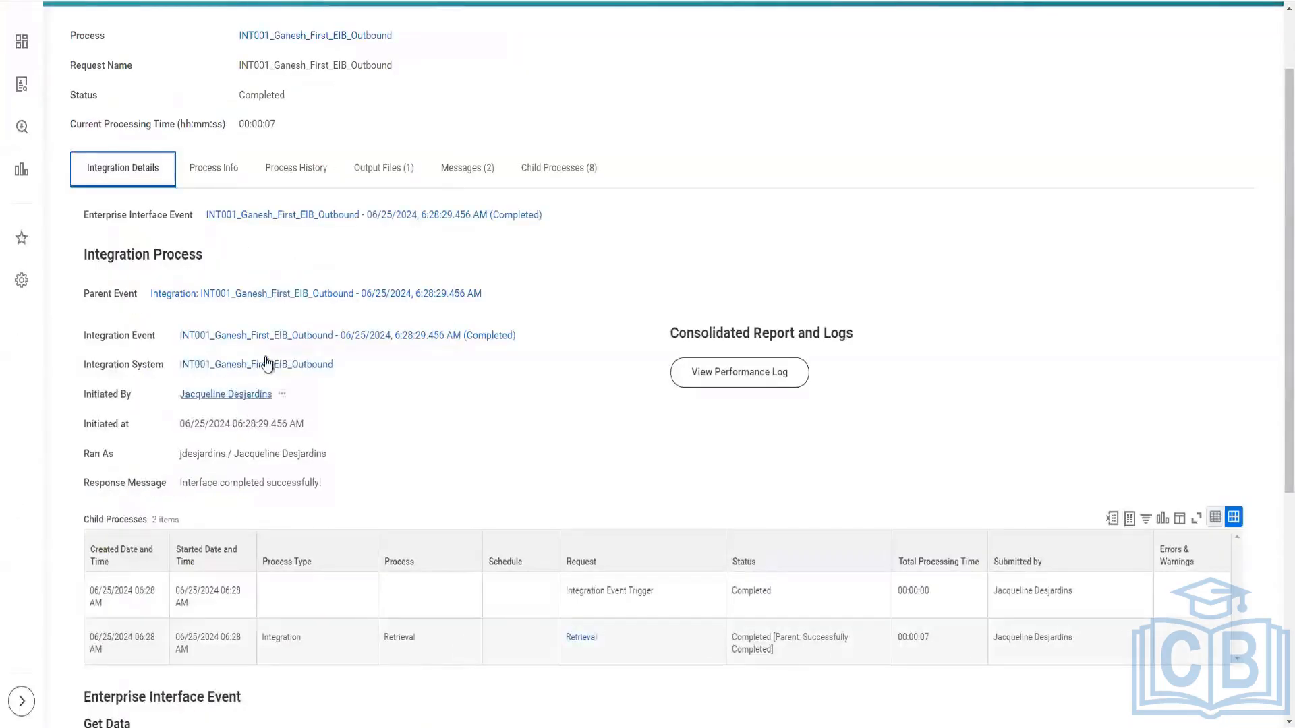
Open the INT001 outbound integration system from the process details and review its Get Data and Deliver configuration, including the delivery method.
{"action": "left_click", "coordinate": [270, 366]}
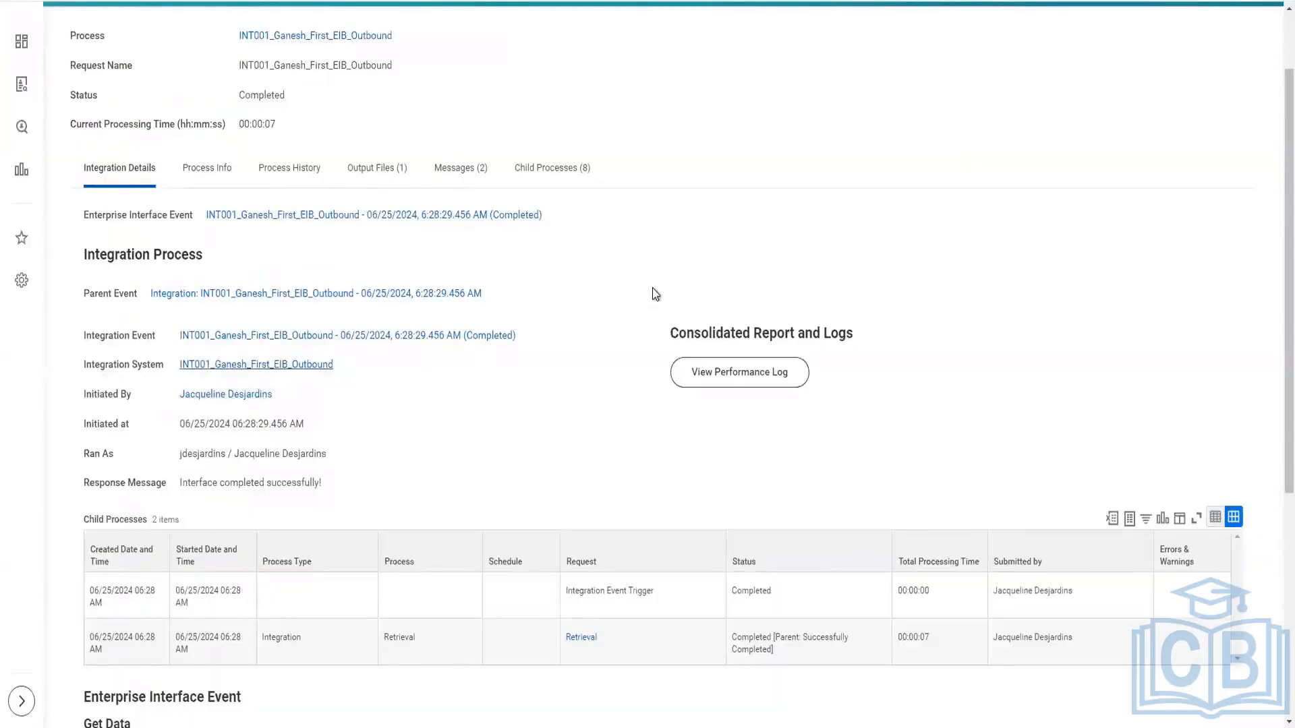
{"action": "scroll", "coordinate": [104, 480], "scroll_direction": "down", "scroll_amount": 1}
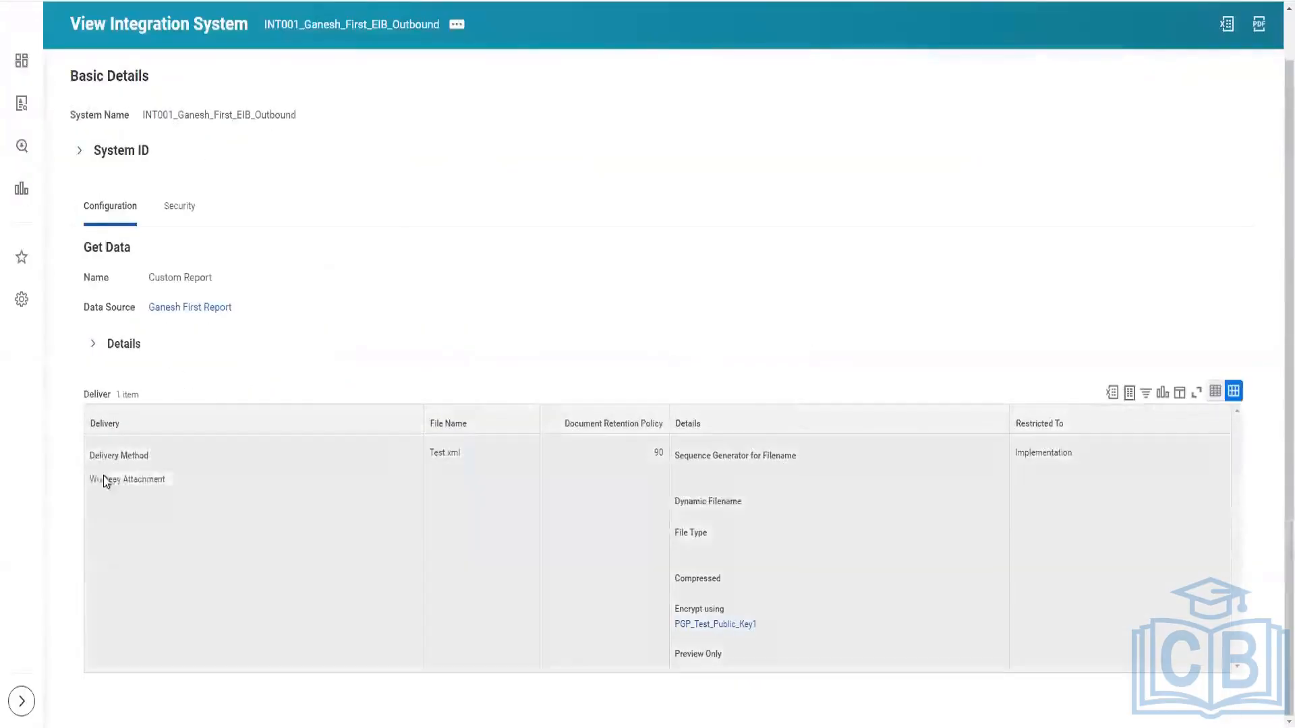
{"action": "double_click", "coordinate": [93, 480]}
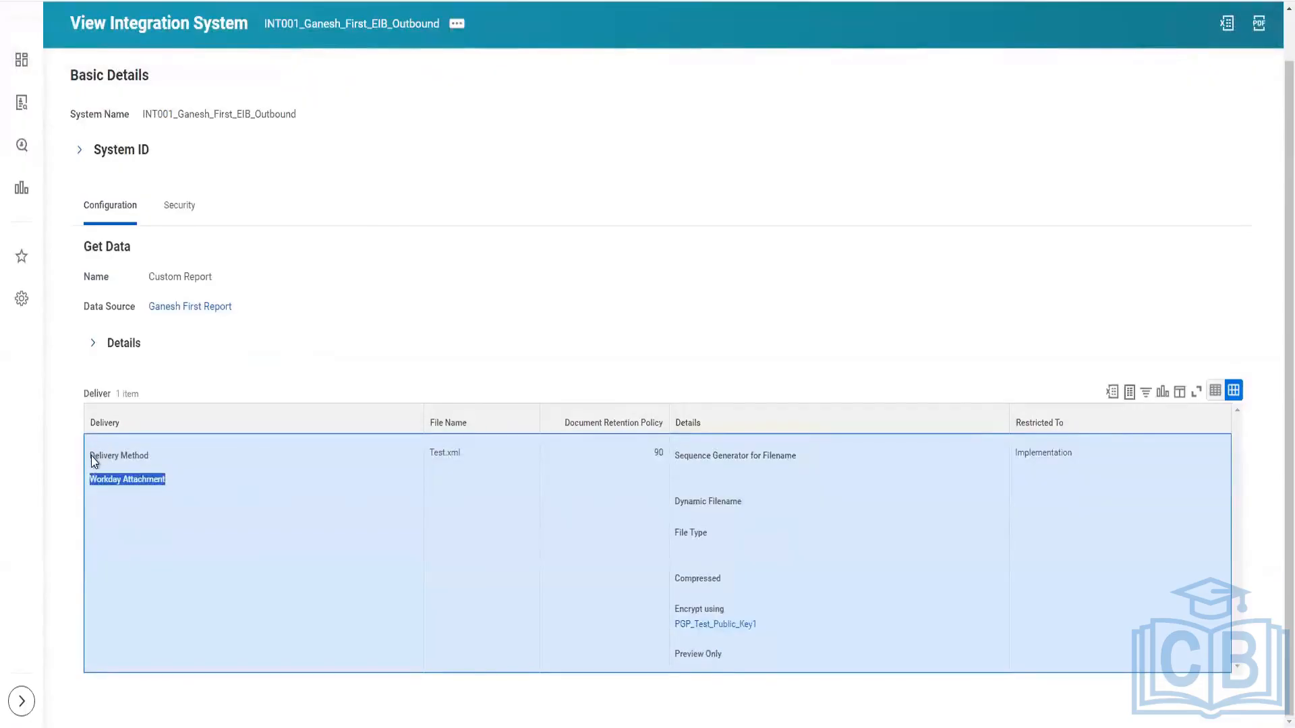
{"action": "left_click_drag", "start_coordinate": [90, 456], "coordinate": [161, 479]}
{"action": "scroll", "coordinate": [366, 353], "scroll_direction": "up", "scroll_amount": 1}
{"action": "scroll", "coordinate": [702, 365], "scroll_direction": "down", "scroll_amount": 1}
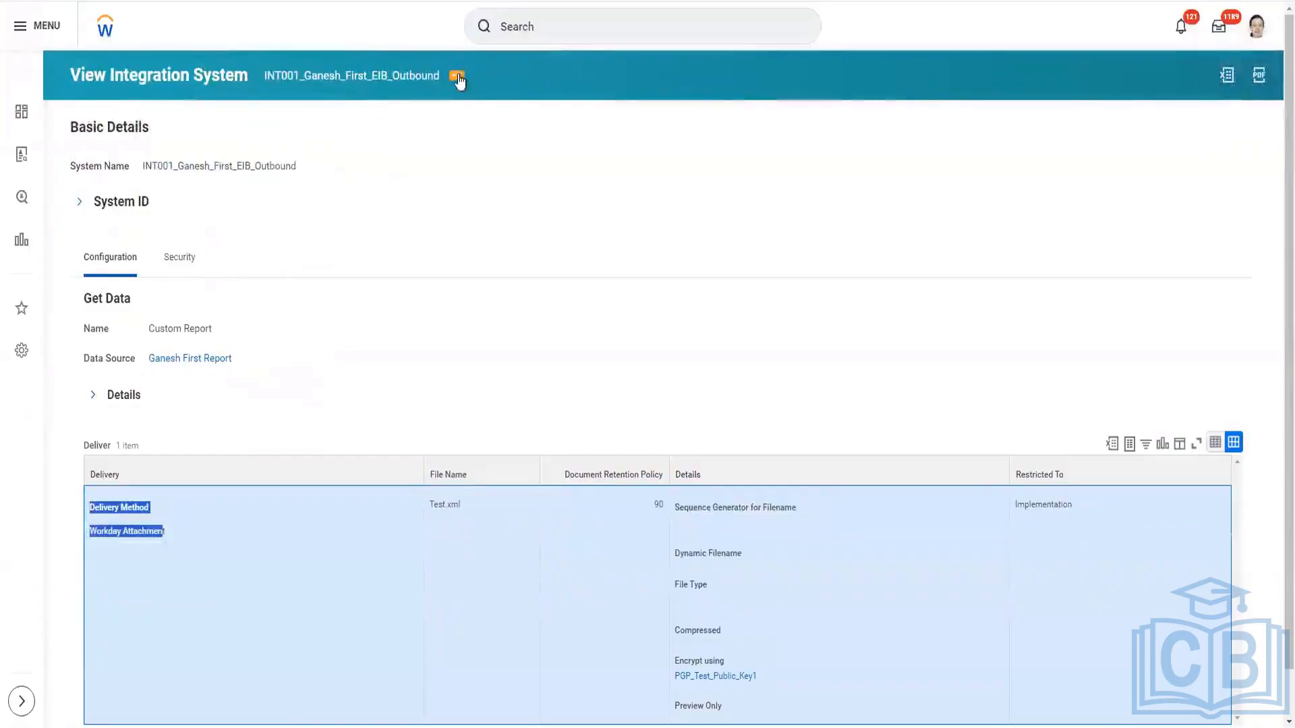
Open the integration system's enterprise interface for editing and go to its Transform settings, reviewing Get Data and Deliver on the way.
{"action": "left_click", "coordinate": [458, 76]}
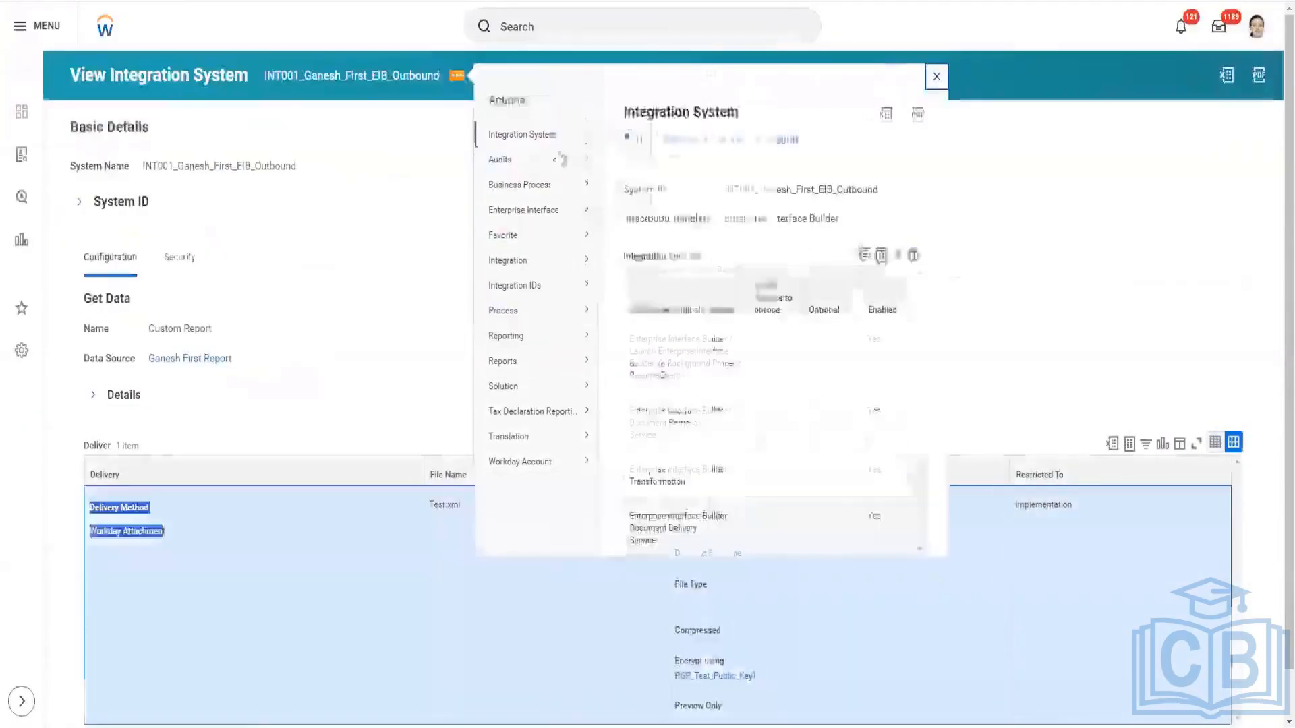
{"action": "mouse_move", "coordinate": [548, 211]}
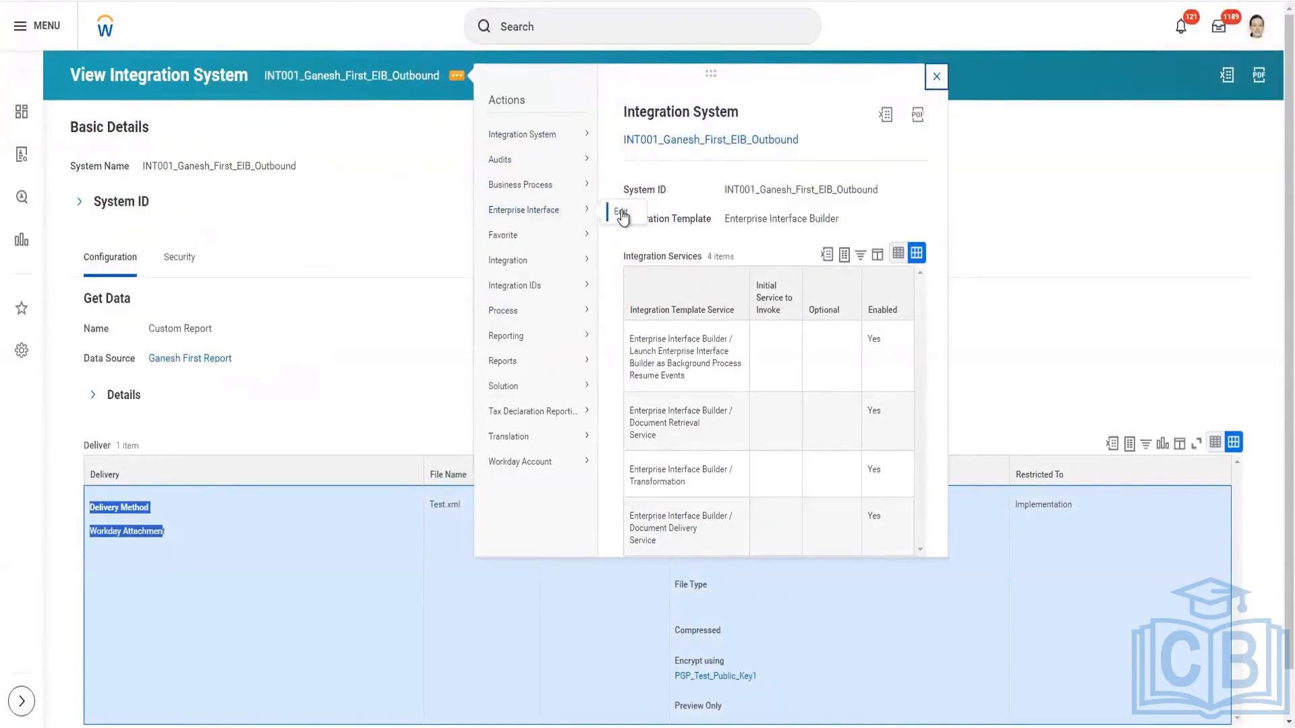
{"action": "left_click", "coordinate": [620, 214]}
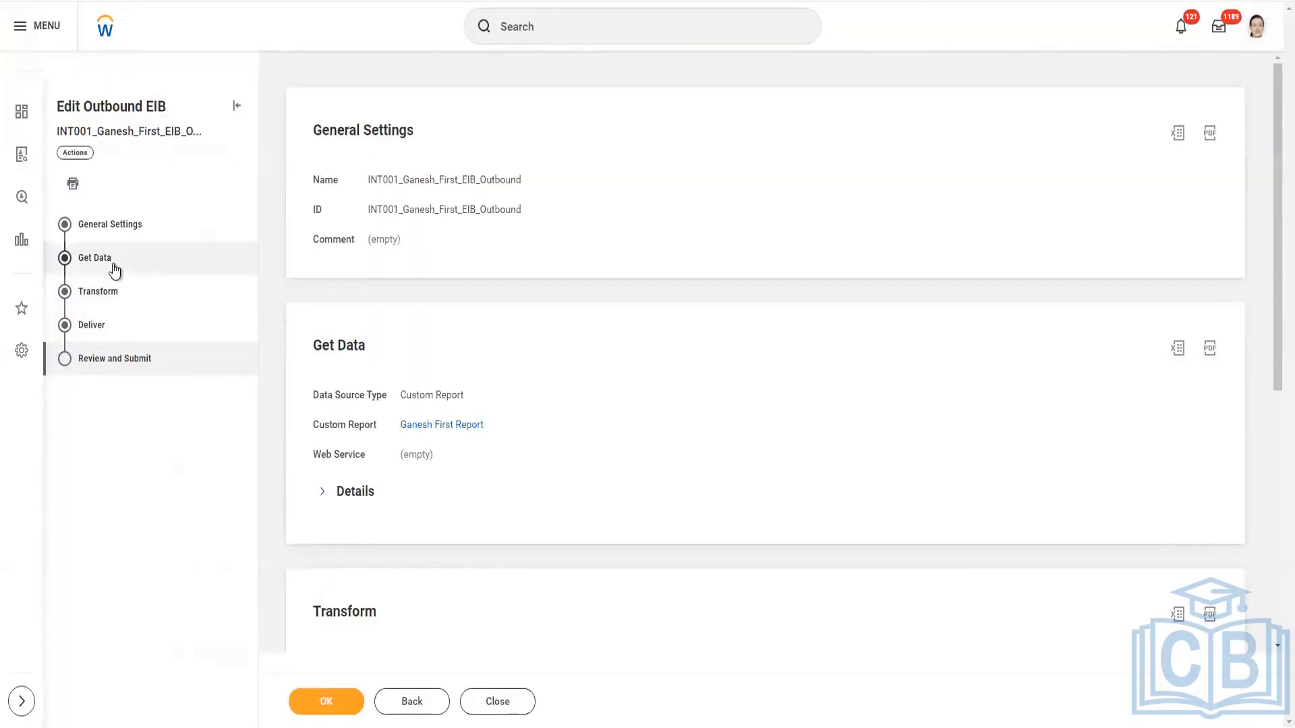
{"action": "left_click", "coordinate": [114, 267]}
{"action": "left_click", "coordinate": [116, 291]}
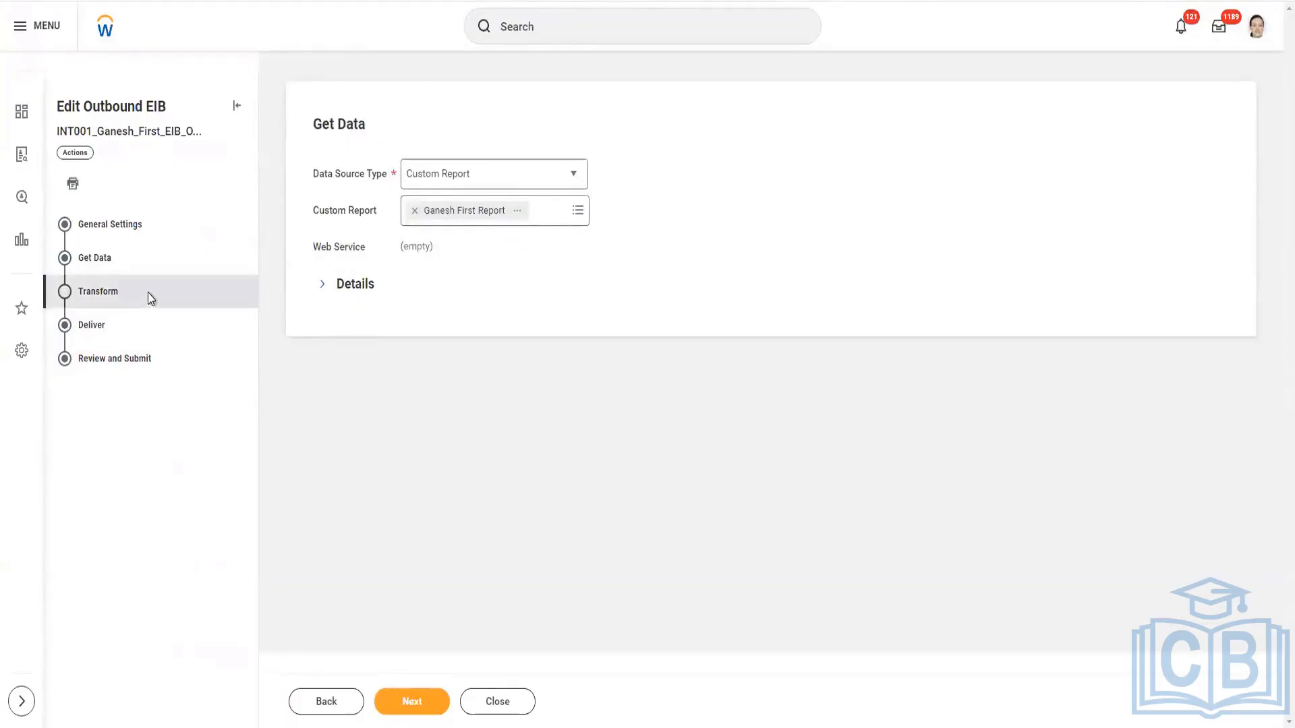
{"action": "left_click", "coordinate": [105, 299]}
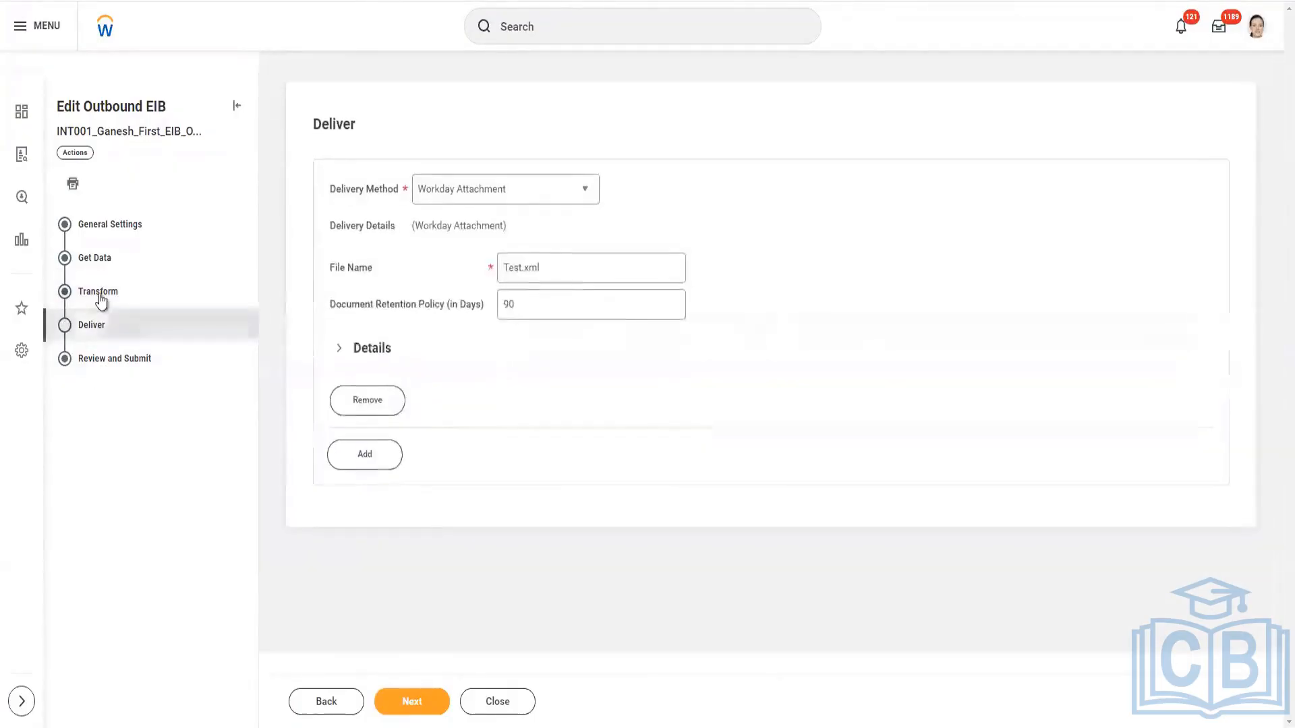
{"action": "left_click", "coordinate": [101, 301]}
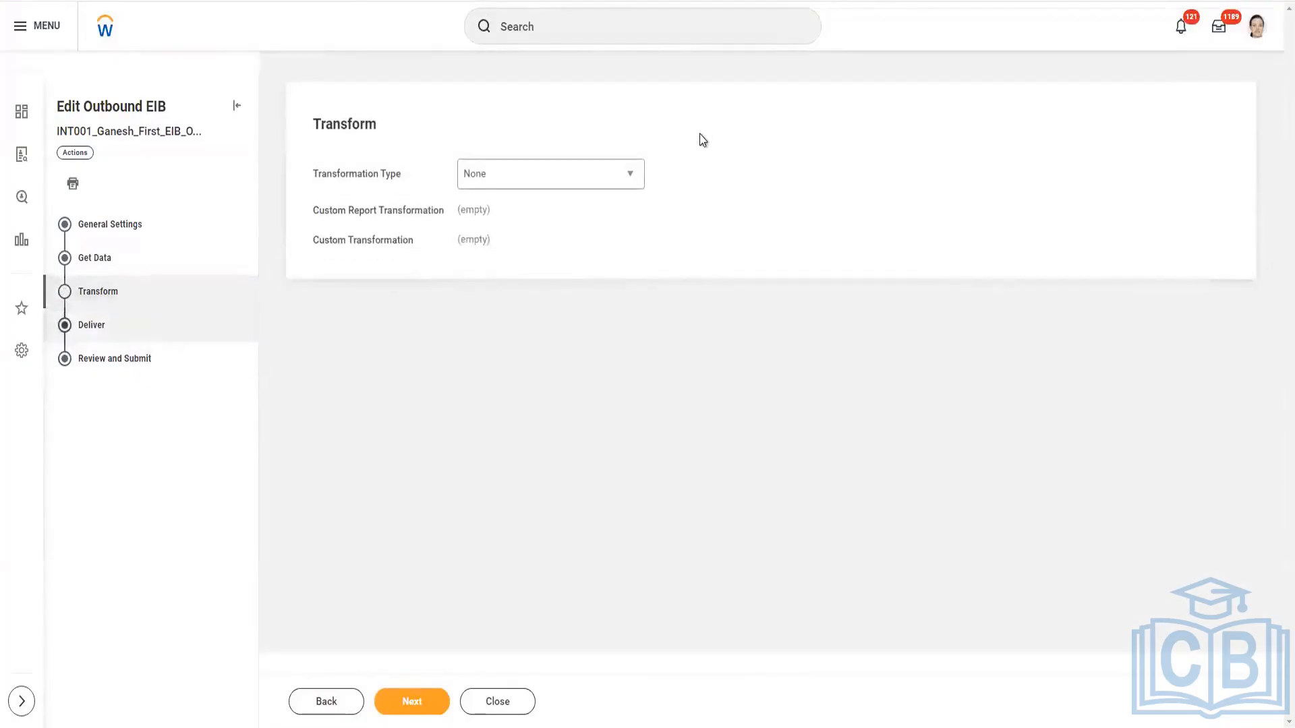
Set the Transformation Type to New Custom Report Transformation and proceed past the unchanged Deliver settings to Review and Submit.
{"action": "left_click", "coordinate": [634, 175]}
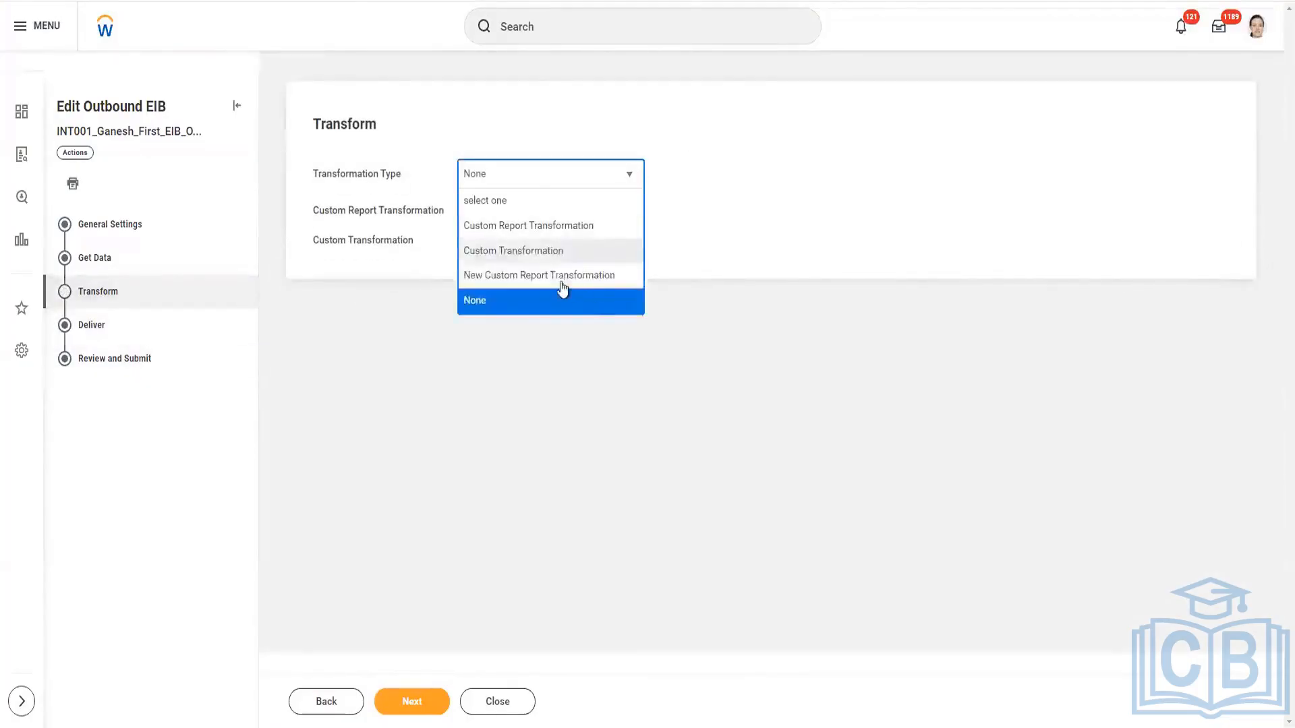
{"action": "left_click", "coordinate": [561, 262]}
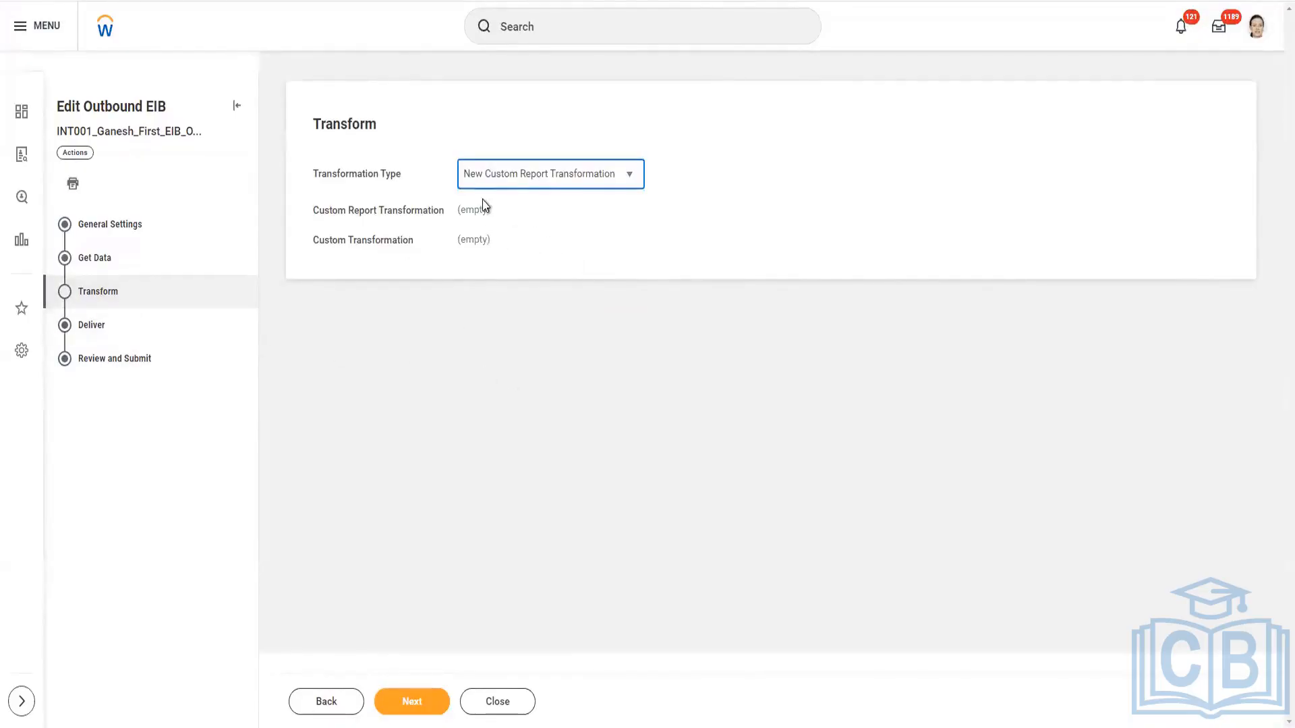
{"action": "left_click", "coordinate": [419, 703]}
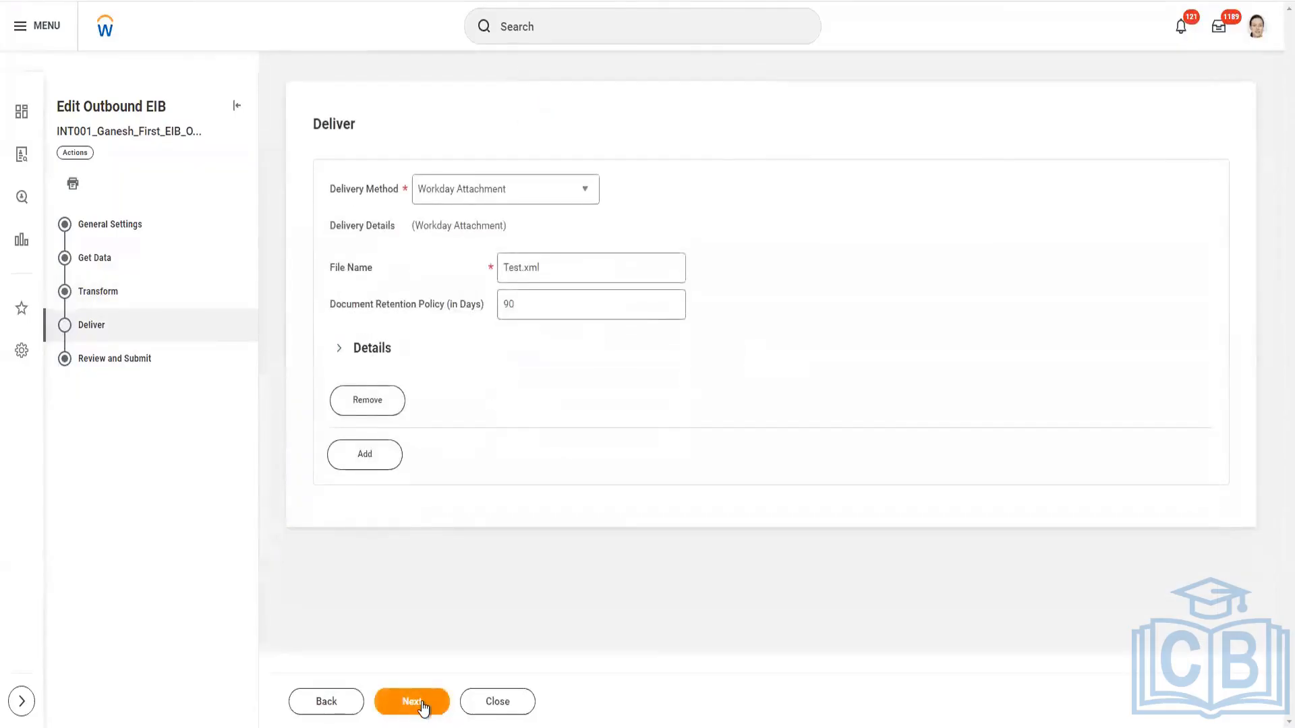
{"action": "left_click", "coordinate": [421, 701]}
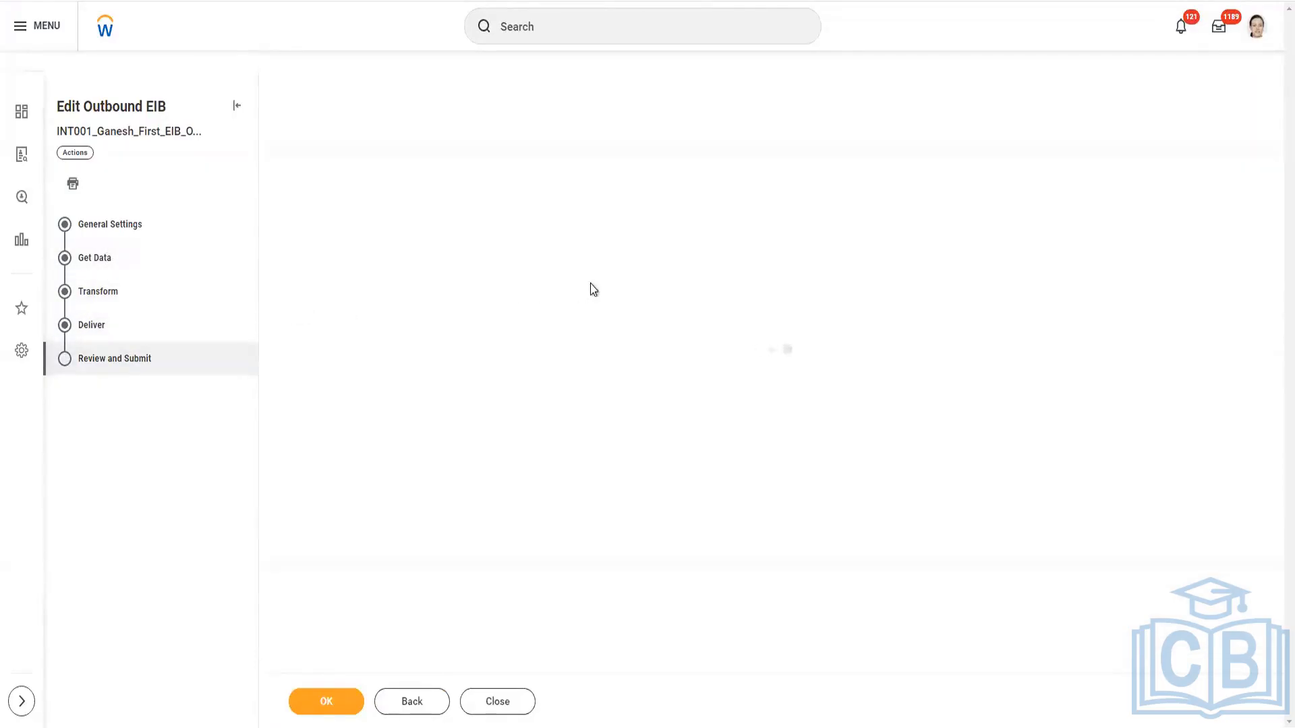
Change the Workday Attachment delivery file name to Test.txt and submit the outbound EIB changes.
{"action": "left_click", "coordinate": [101, 325]}
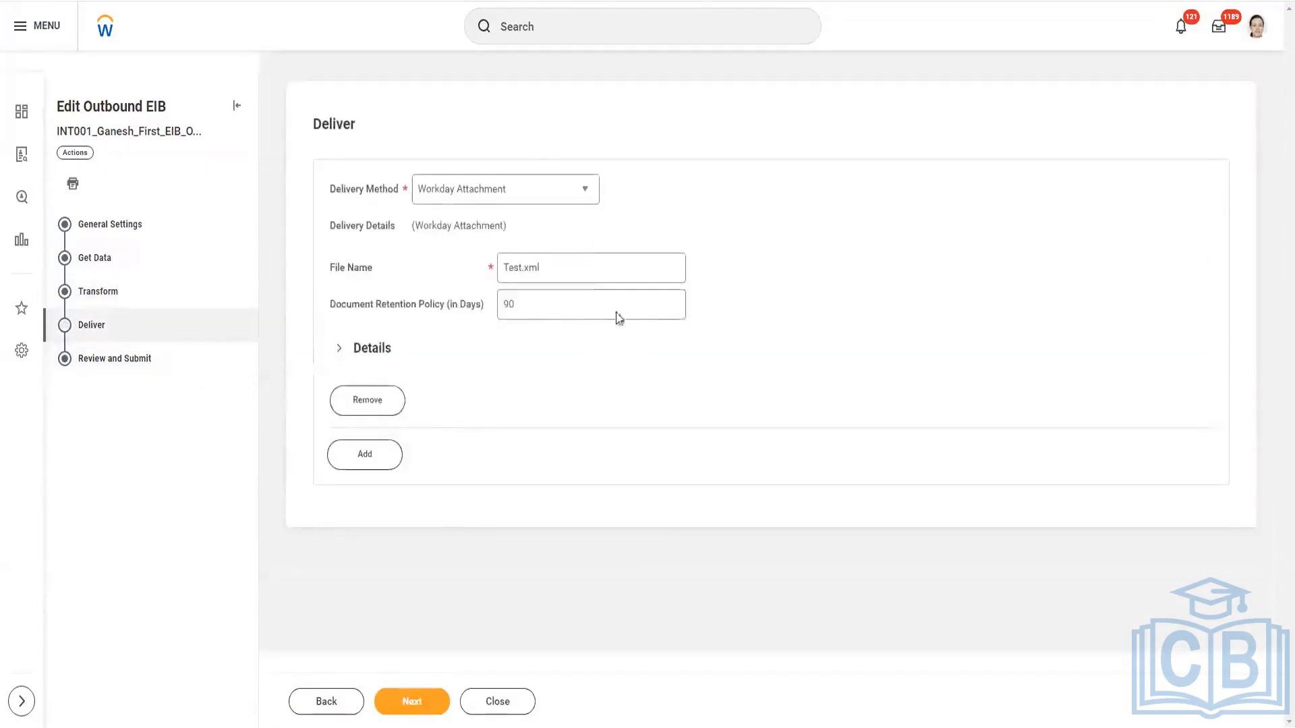
{"action": "left_click", "coordinate": [582, 269]}
{"action": "key", "text": "BackSpace"}
{"action": "key", "text": "BackSpace"}
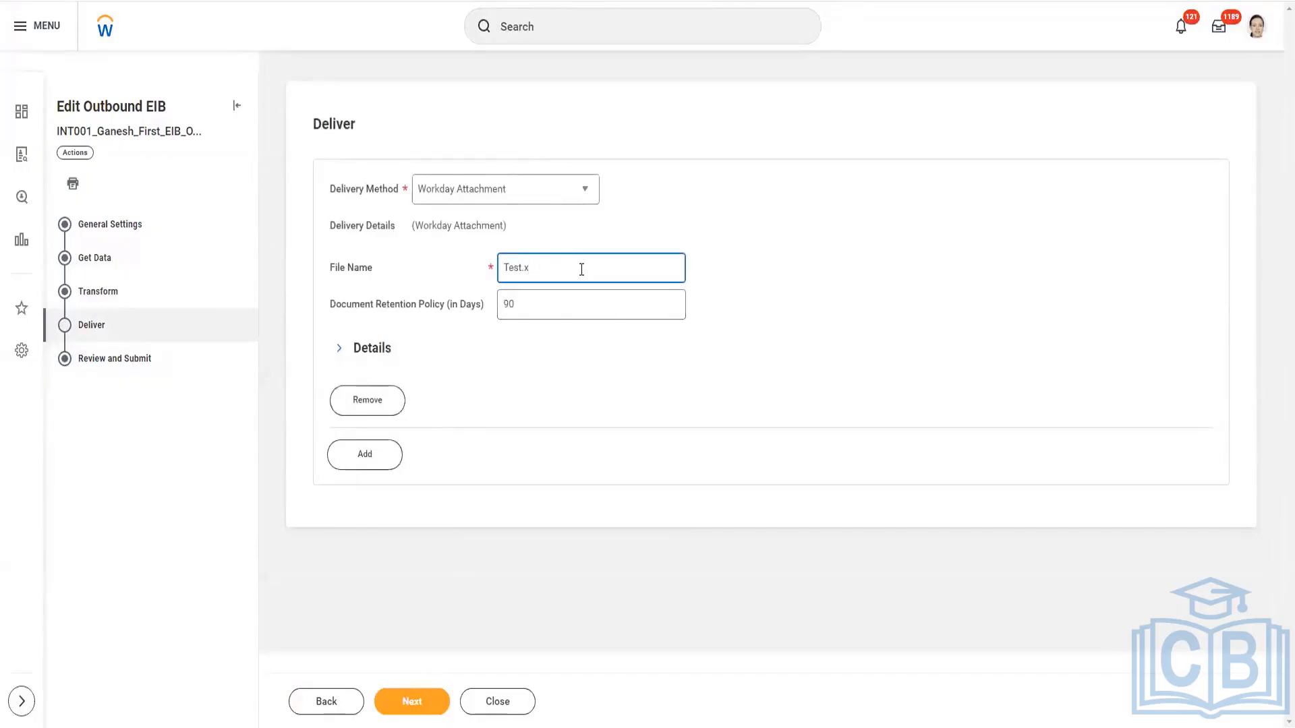
{"action": "type", "text": "txt"}
{"action": "left_click", "coordinate": [416, 700]}
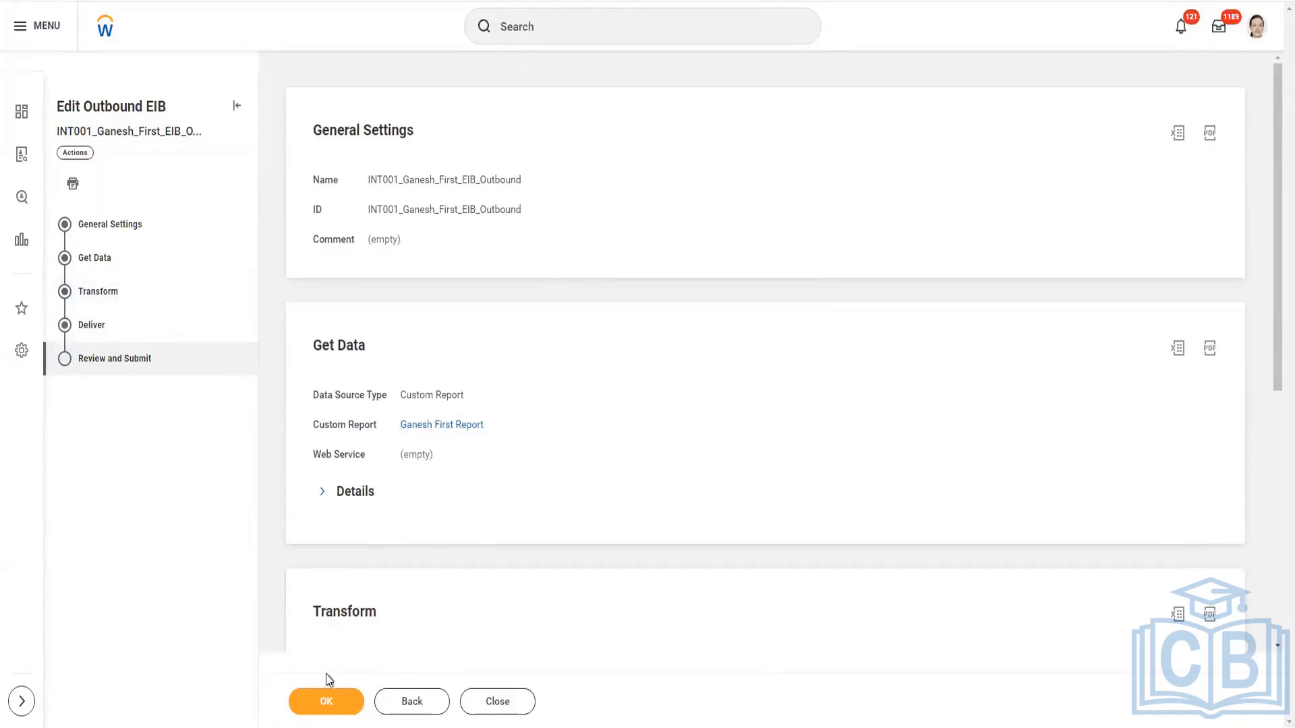
{"action": "left_click", "coordinate": [324, 705]}
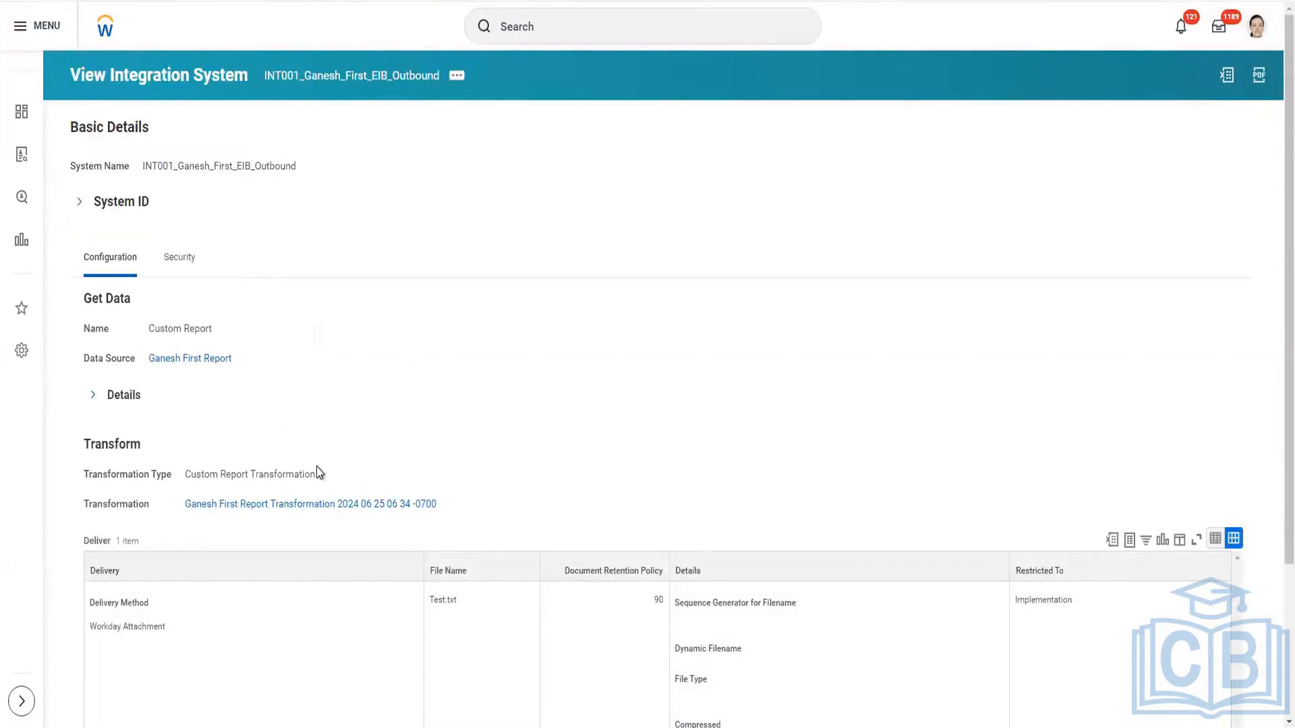
Open the Configure Transformation task for the integration system's enterprise interface.
{"action": "left_click", "coordinate": [458, 78]}
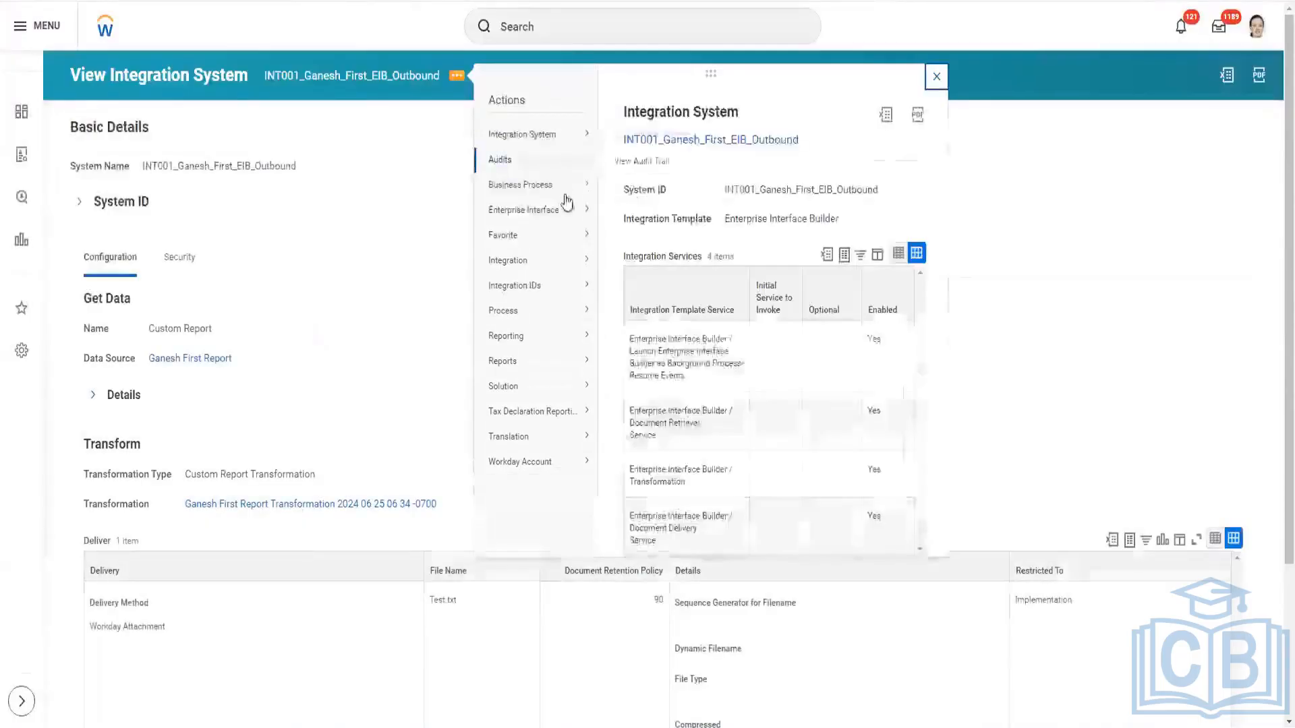
{"action": "mouse_move", "coordinate": [572, 218]}
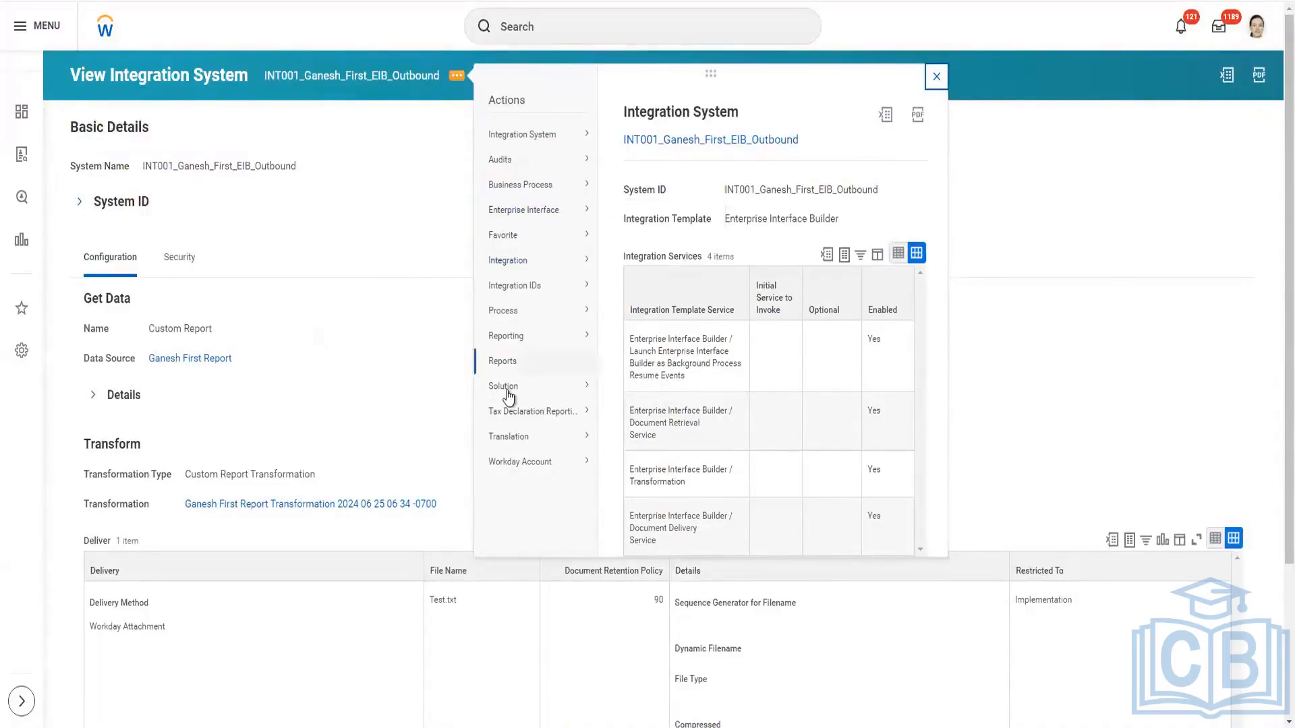
{"action": "mouse_move", "coordinate": [508, 398]}
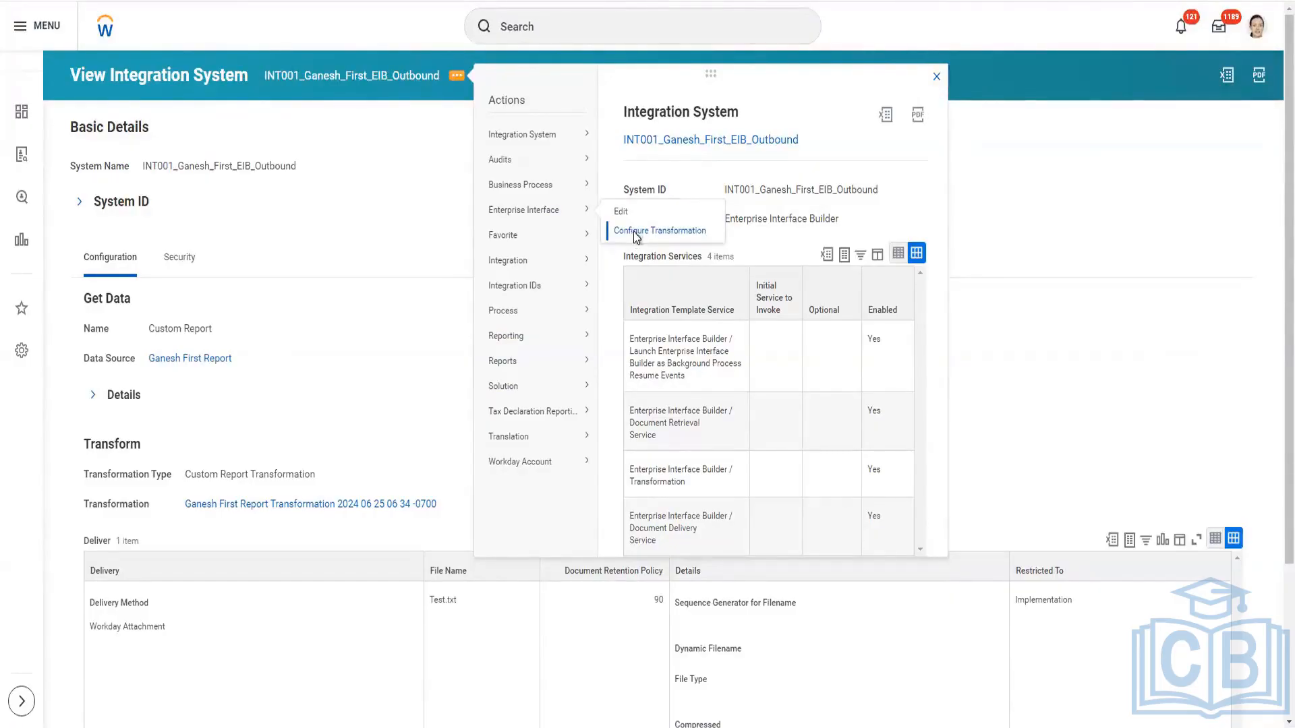
{"action": "left_click", "coordinate": [634, 232]}
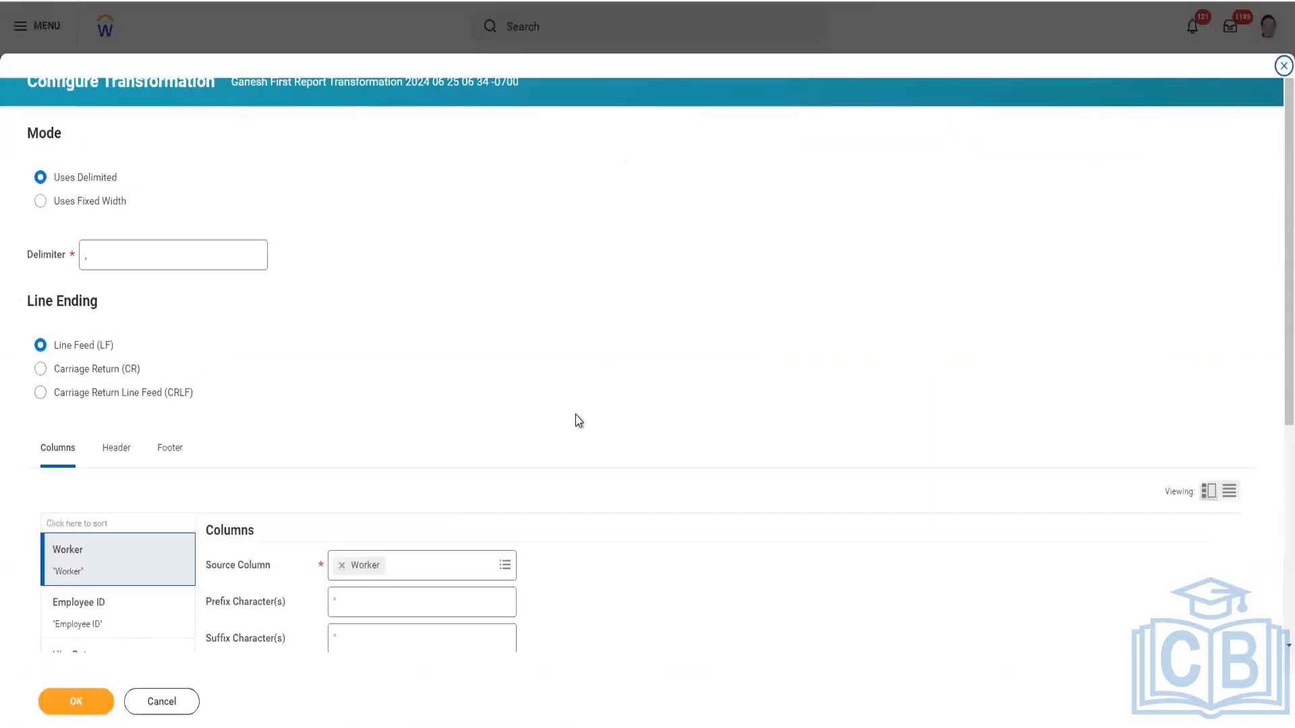
Set the transformation's delimiter to the pipe character (|), keeping the Uses Delimited mode.
{"action": "scroll", "coordinate": [524, 405], "scroll_direction": "down", "scroll_amount": 2}
{"action": "scroll", "coordinate": [275, 284], "scroll_direction": "up", "scroll_amount": 2}
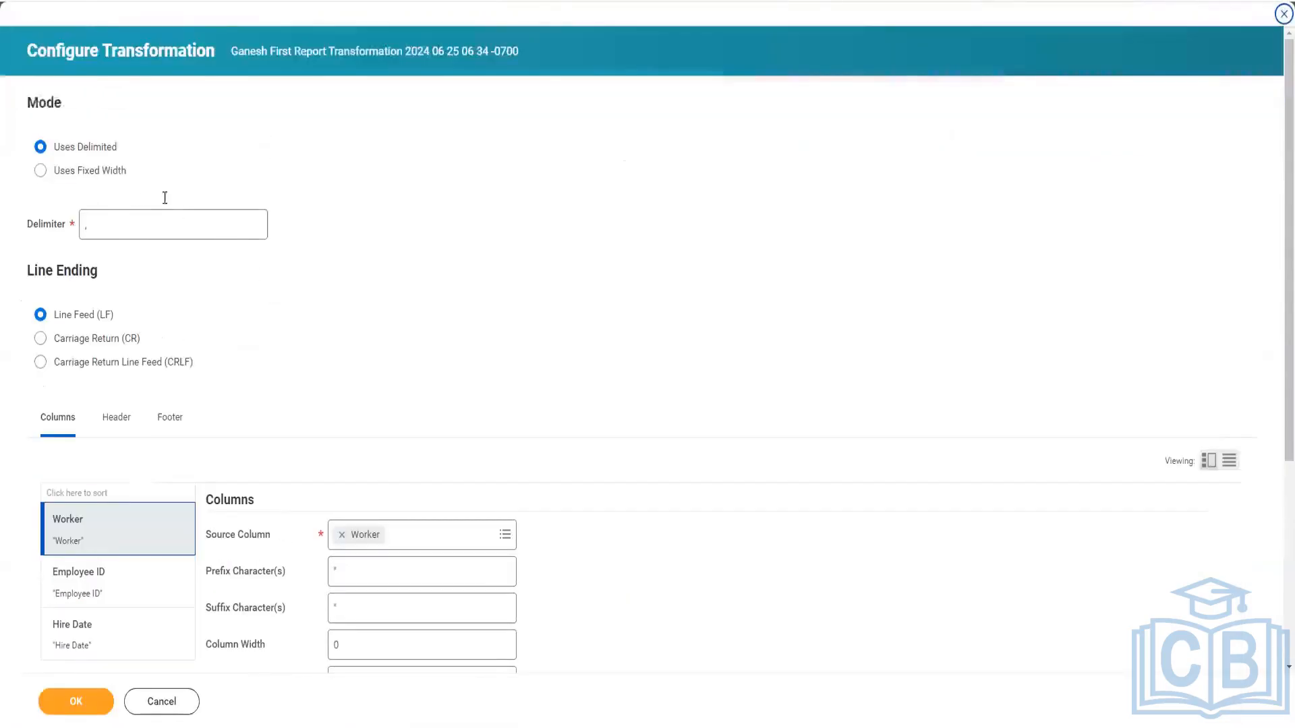
{"action": "left_click", "coordinate": [106, 226]}
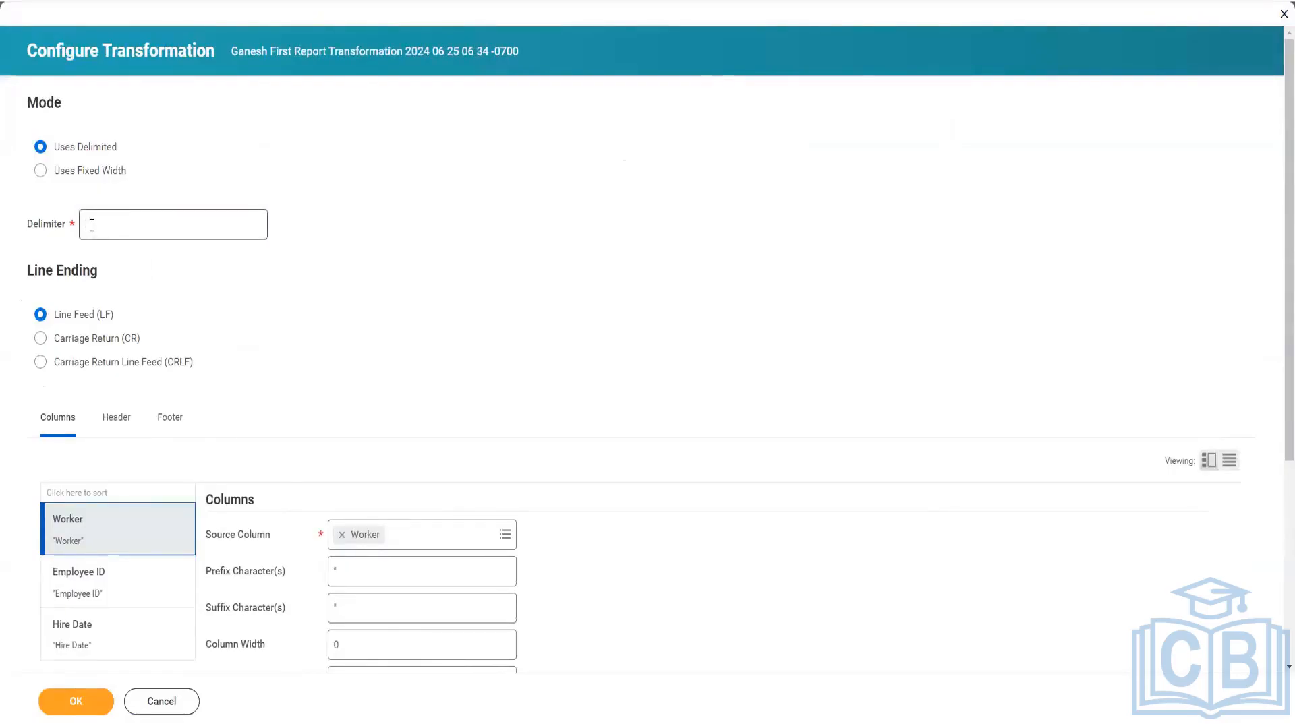
{"action": "left_click_drag", "start_coordinate": [91, 225], "coordinate": [71, 226]}
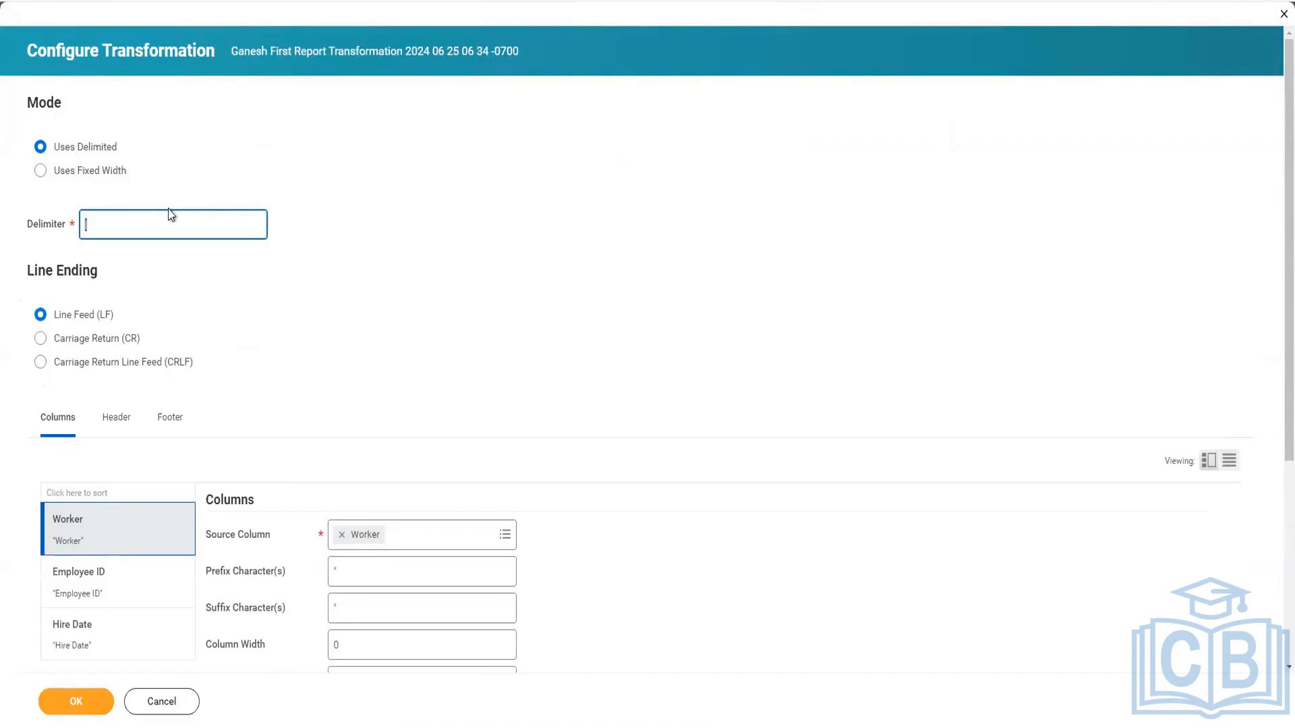
Switch to the text editor notes and add the heading "Delimited" a few lines below the existing text.
{"action": "key", "text": "alt+Tab"}
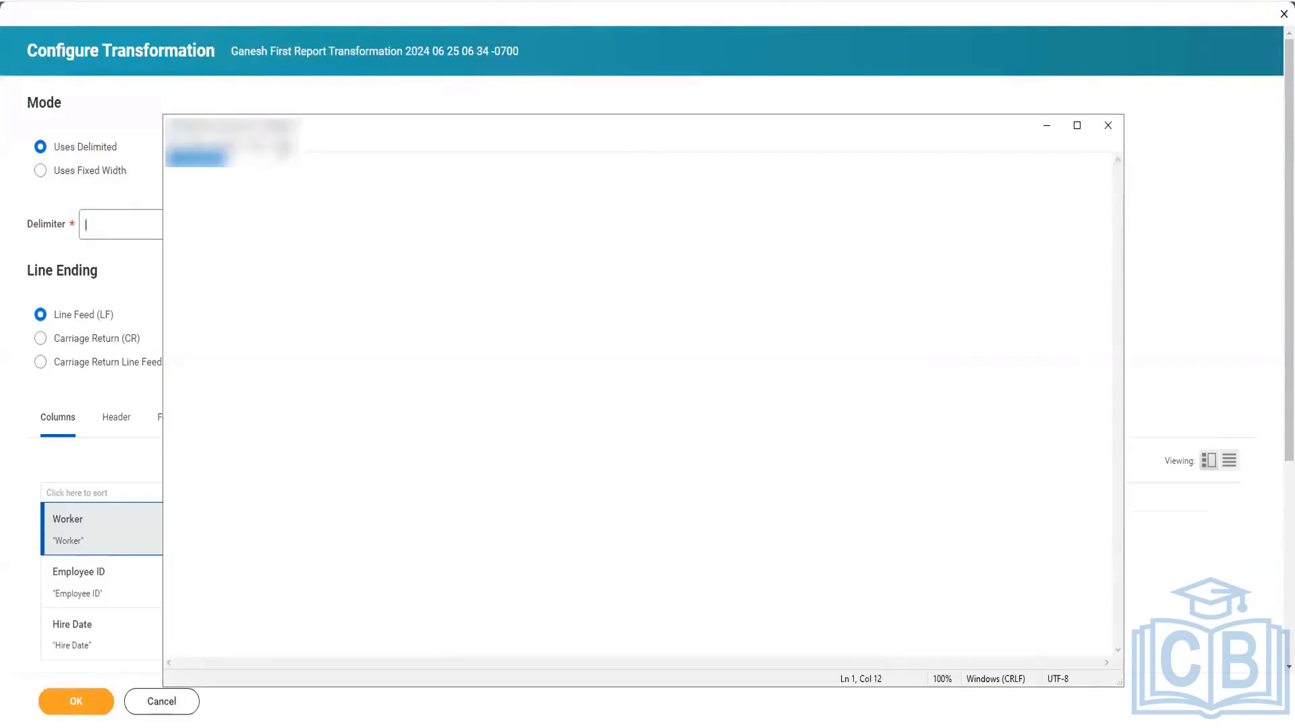
{"action": "left_click", "coordinate": [298, 173]}
{"action": "key", "text": "Return"}
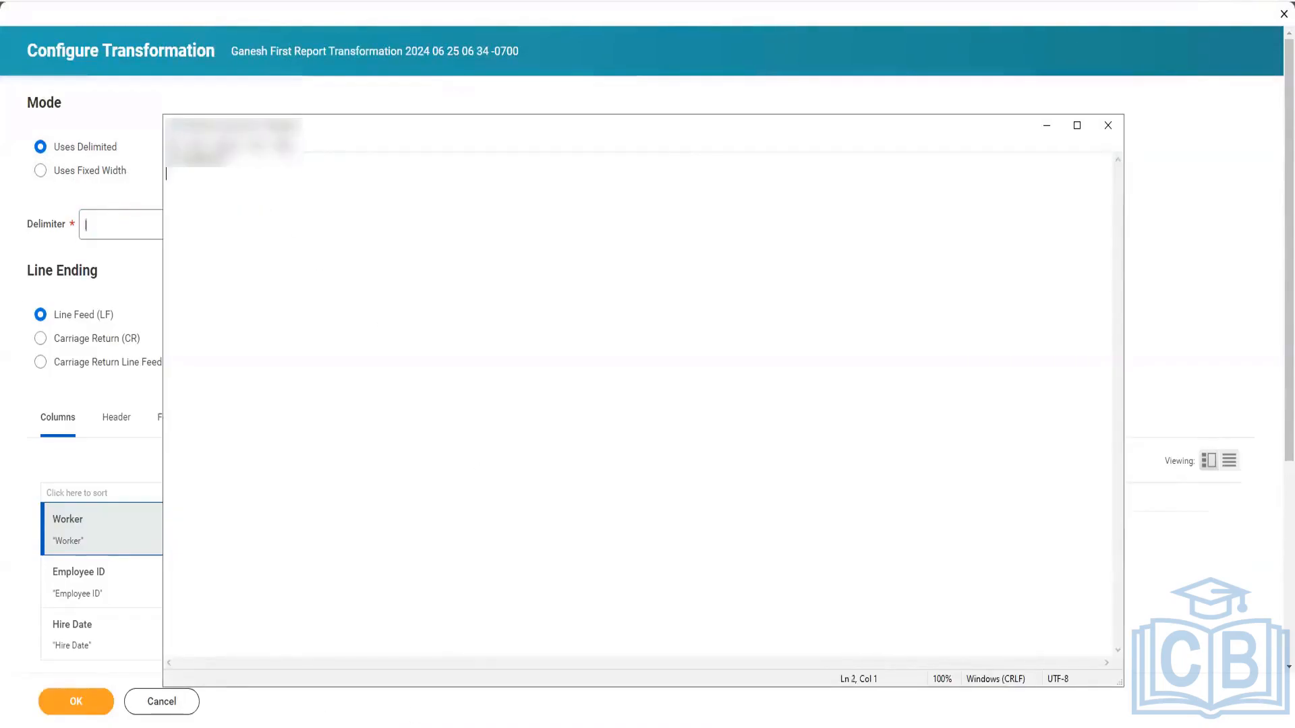
{"action": "key", "text": "Return"}
{"action": "key", "text": "Return"}
{"action": "key", "text": "Return"}
{"action": "key", "text": "Return"}
{"action": "type", "text": "Delimited"}
{"action": "key", "text": "Return"}
{"action": "key", "text": "Return"}
Write the pipe-delimited sample line "FN|LN|HireDate|...." under the Delimited heading.
{"action": "type", "text": "FN"}
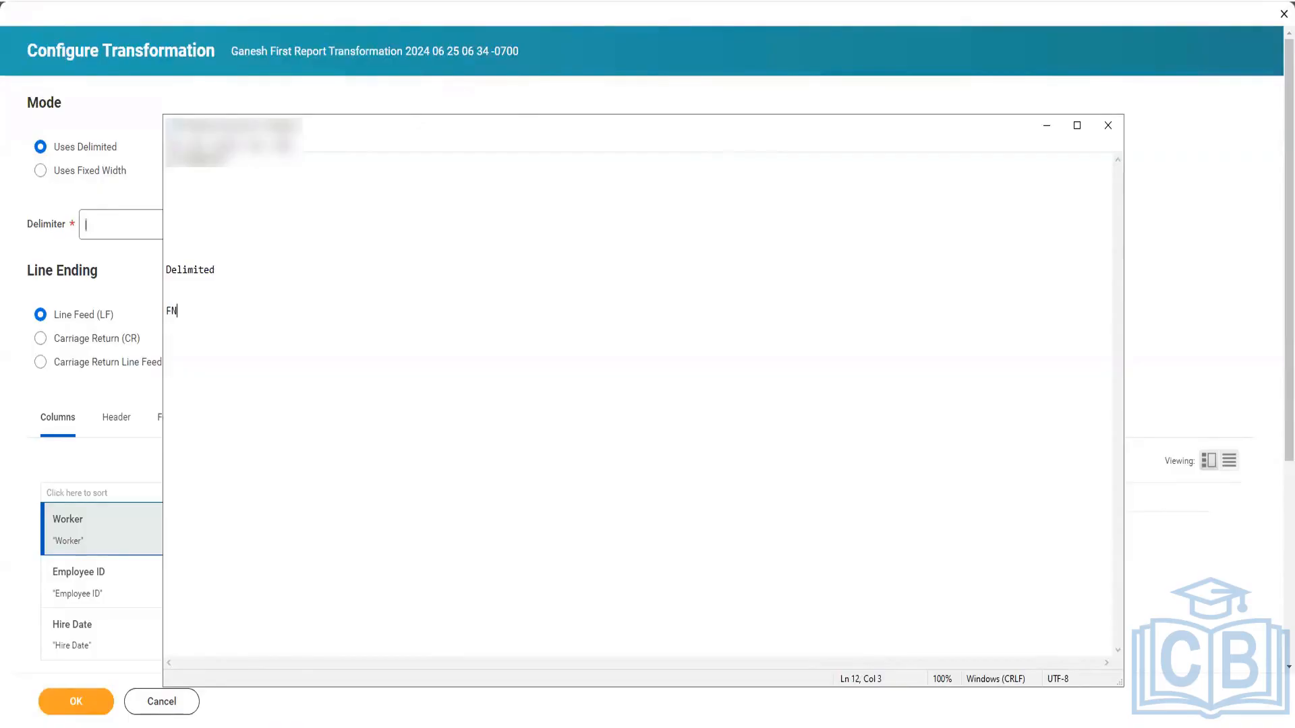
{"action": "type", "text": "|LN|Hire"}
{"action": "type", "text": "Date|...."}
Add a fixed-width sample line below the delimited one, with FN and LN separated by padding spaces.
{"action": "key", "text": "Return"}
{"action": "key", "text": "Return"}
{"action": "key", "text": "Return"}
{"action": "key", "text": "Return"}
{"action": "type", "text": "8"}
{"action": "key", "text": "BackSpace"}
{"action": "type", "text": "FN 2"}
{"action": "key", "text": "BackSpace"}
{"action": "left_click", "coordinate": [181, 367]}
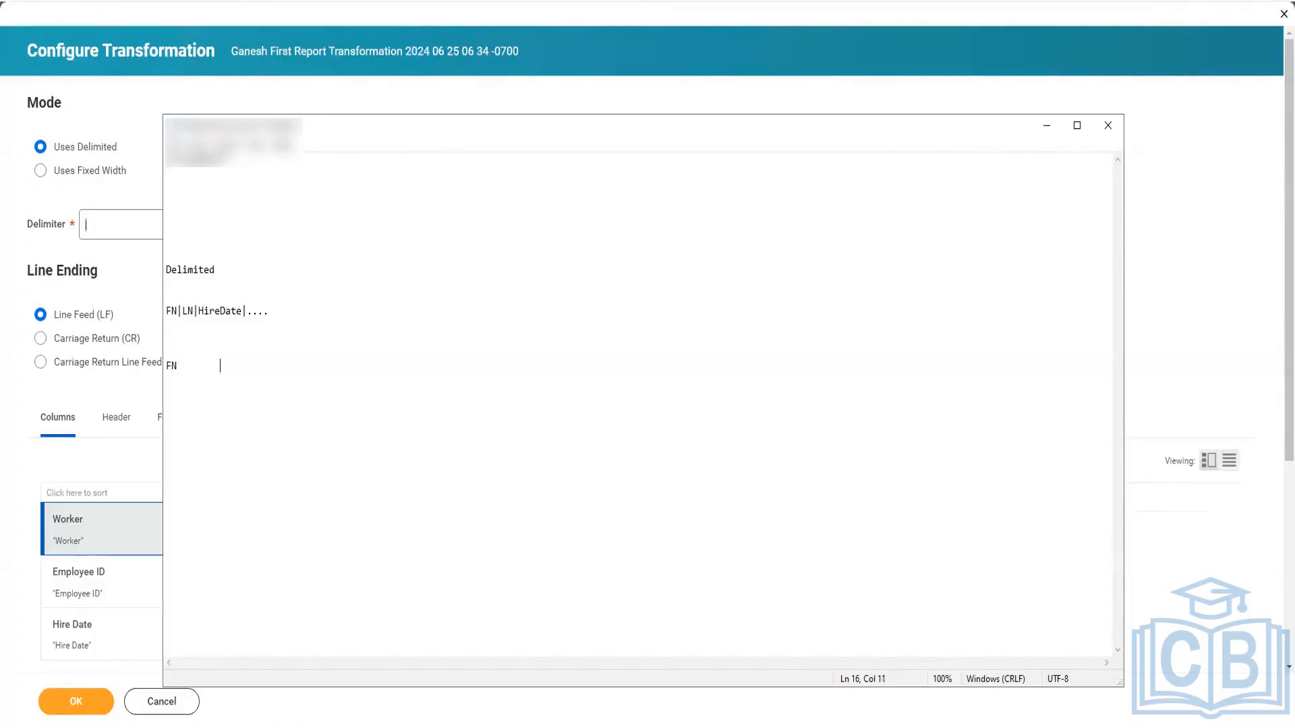
{"action": "type", "text": "LN"}
Compare the delimited sample with the fixed-width one and its padding, and return to Workday's transformation configuration.
{"action": "left_click_drag", "start_coordinate": [281, 309], "coordinate": [166, 310]}
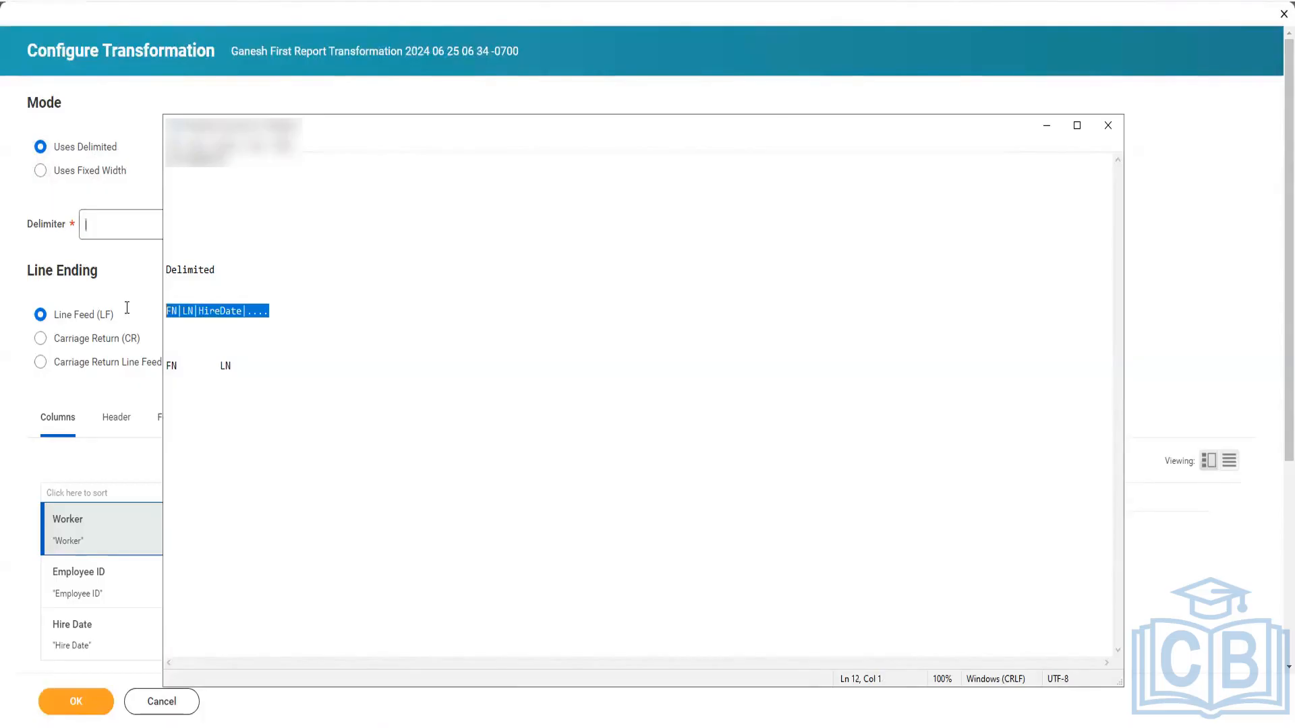
{"action": "left_click", "coordinate": [214, 376]}
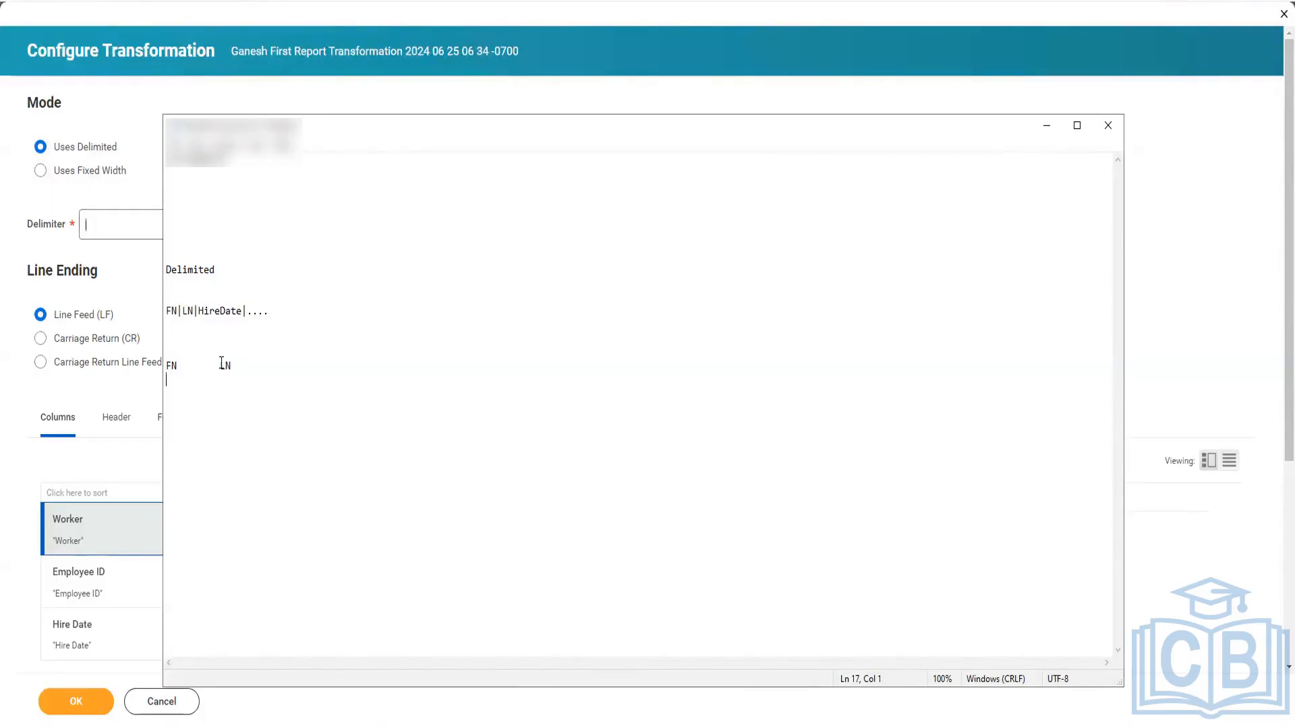
{"action": "left_click_drag", "start_coordinate": [221, 365], "coordinate": [169, 358]}
{"action": "left_click", "coordinate": [196, 375]}
{"action": "left_click_drag", "start_coordinate": [181, 364], "coordinate": [211, 364]}
{"action": "left_click", "coordinate": [103, 244]}
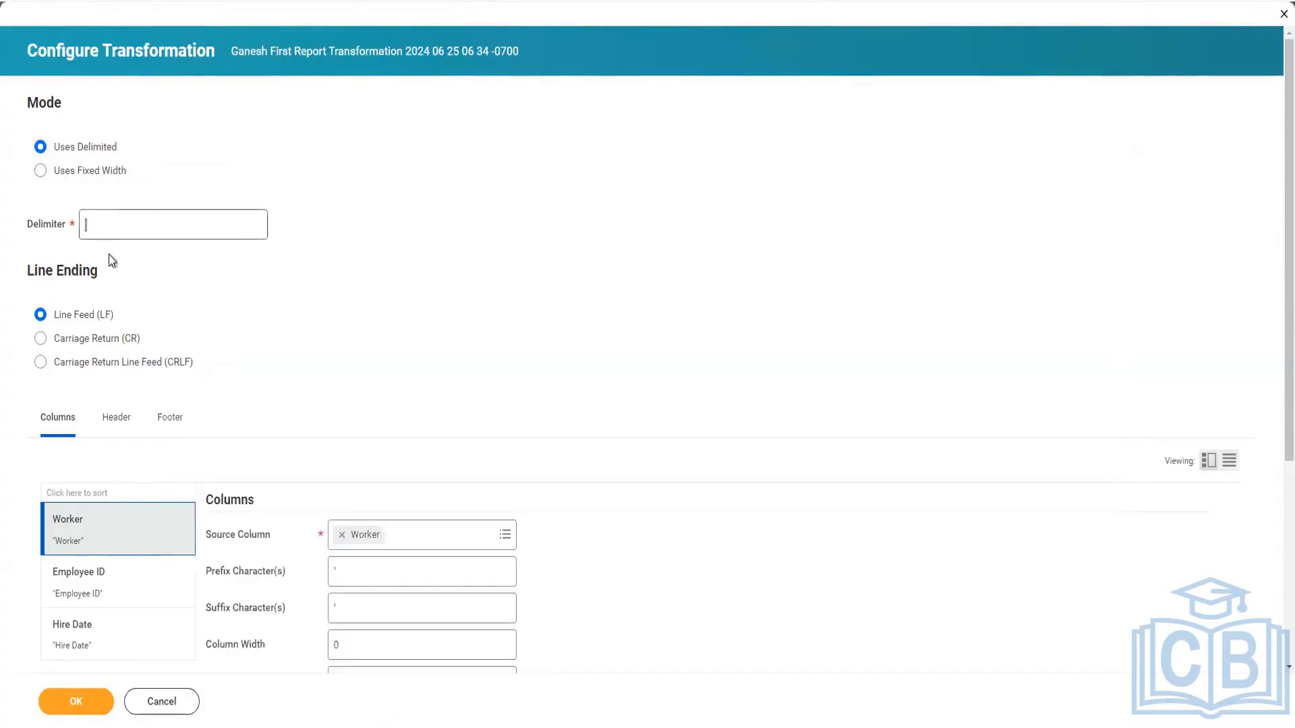
Set the Line Ending to Carriage Return Line Feed (CRLF), rechecking the sample lines in the text editor notes.
{"action": "left_click", "coordinate": [112, 226]}
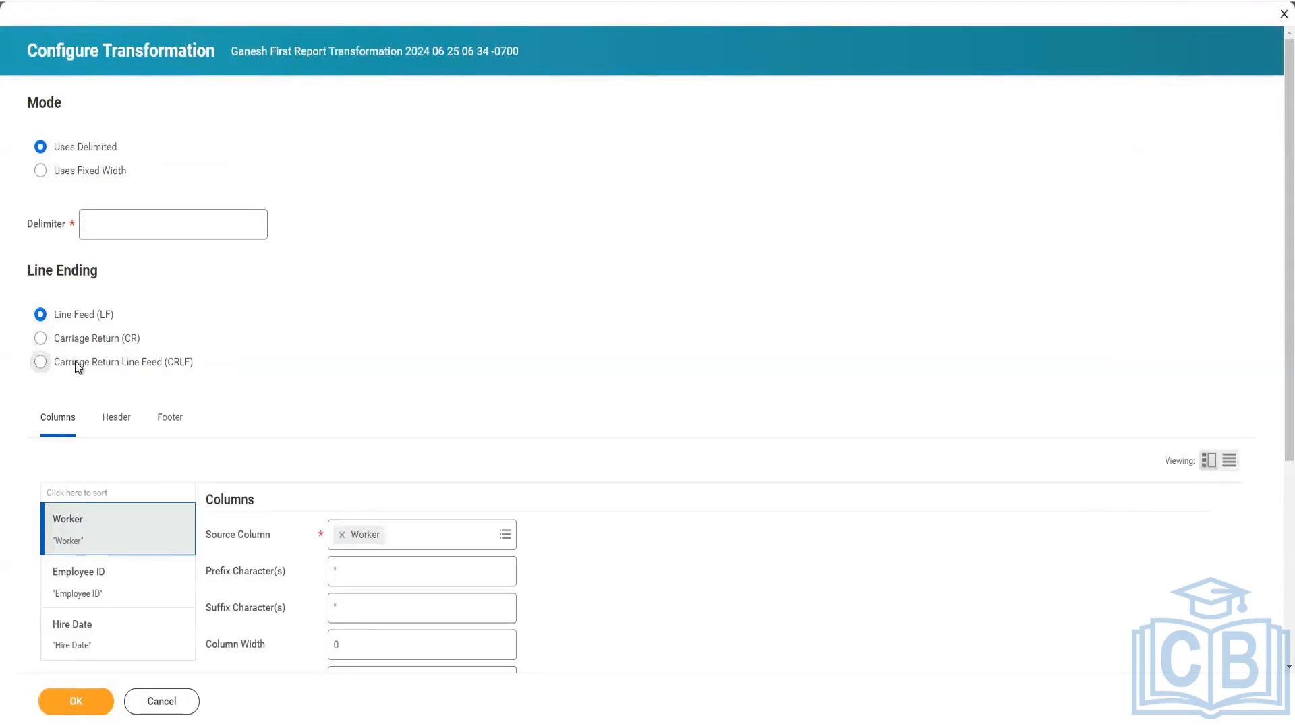
{"action": "left_click", "coordinate": [40, 362]}
{"action": "scroll", "coordinate": [224, 382], "scroll_direction": "down", "scroll_amount": 1}
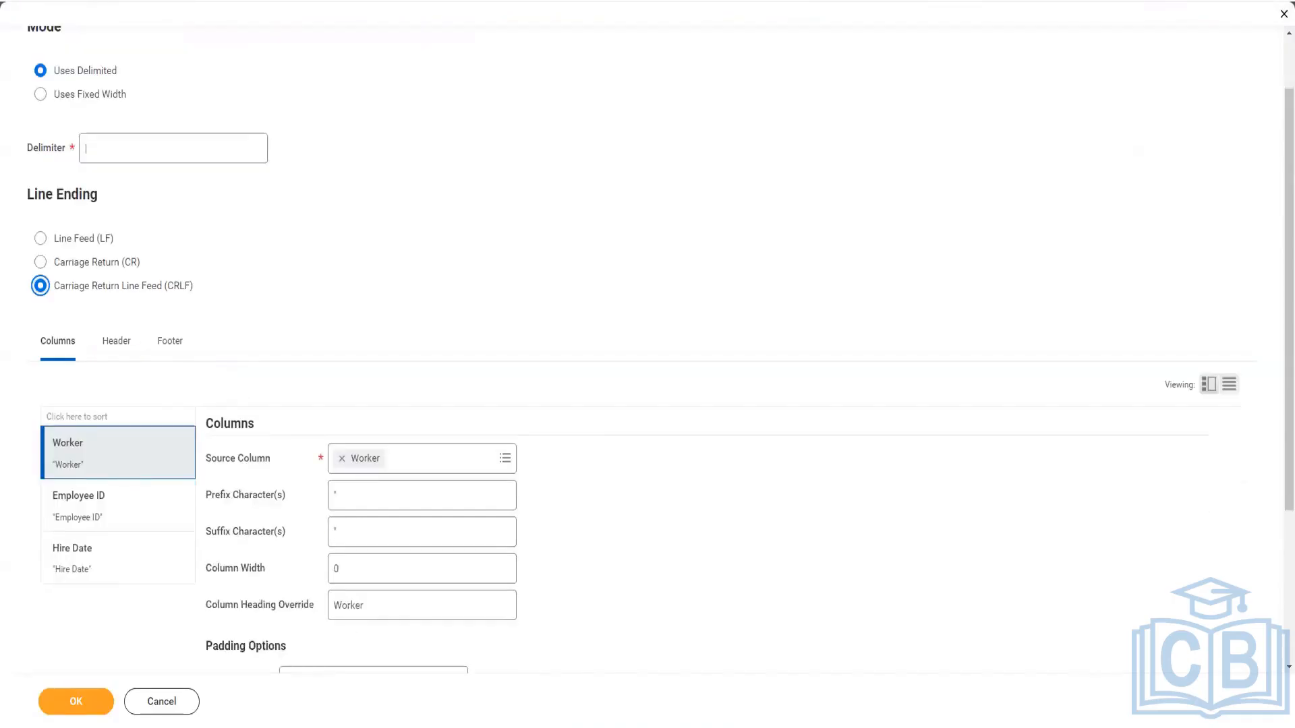
{"action": "key", "text": "alt+Tab"}
{"action": "left_click", "coordinate": [259, 373]}
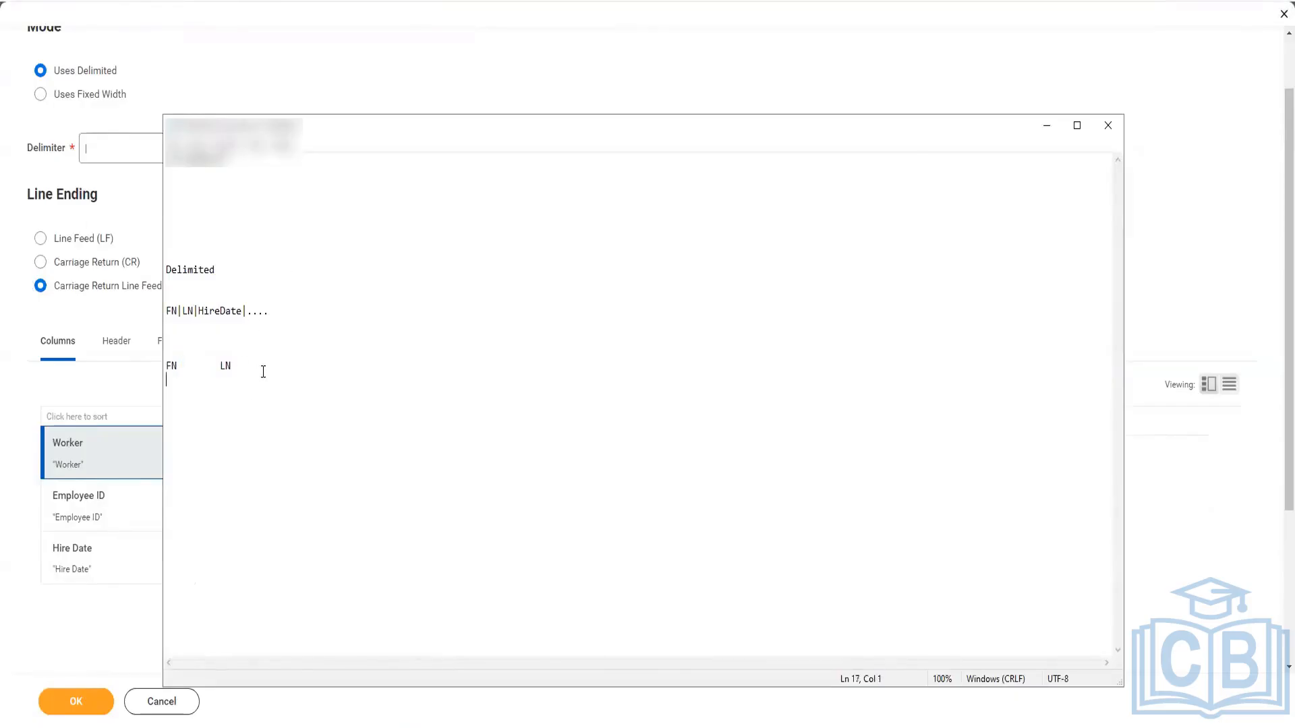
{"action": "left_click", "coordinate": [116, 288]}
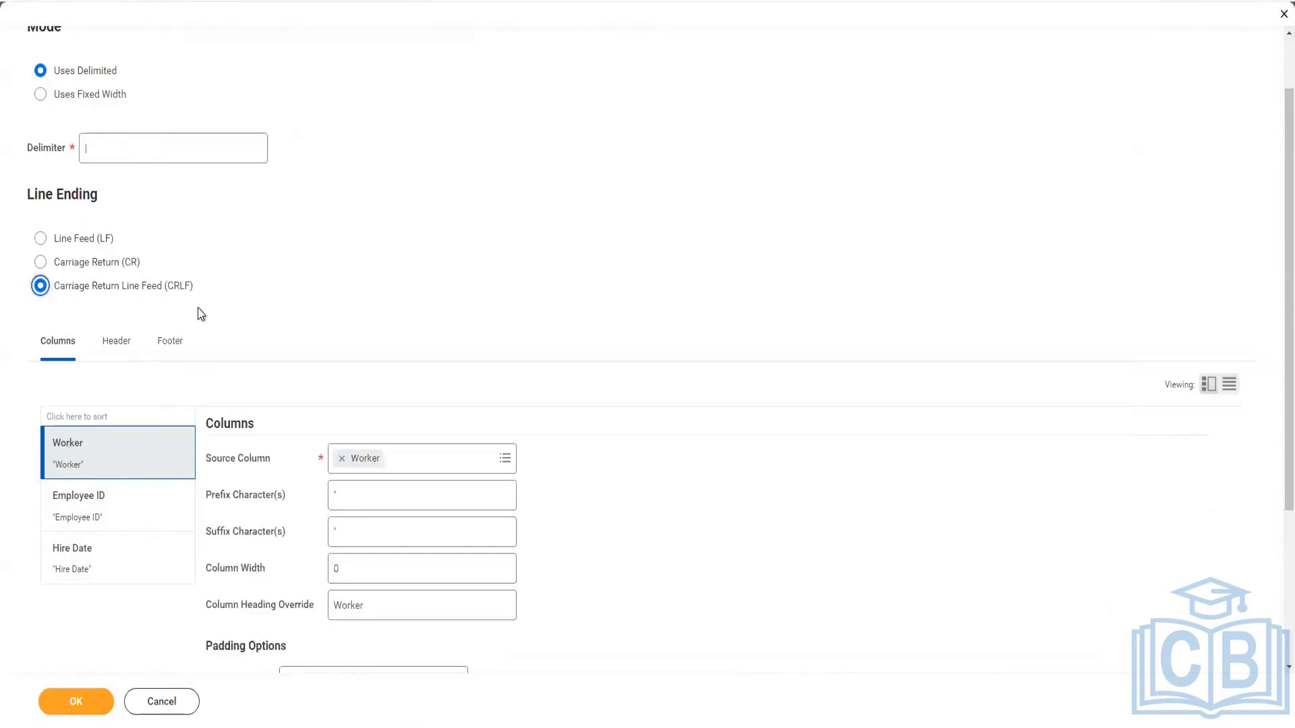
{"action": "scroll", "coordinate": [350, 313], "scroll_direction": "down", "scroll_amount": 2}
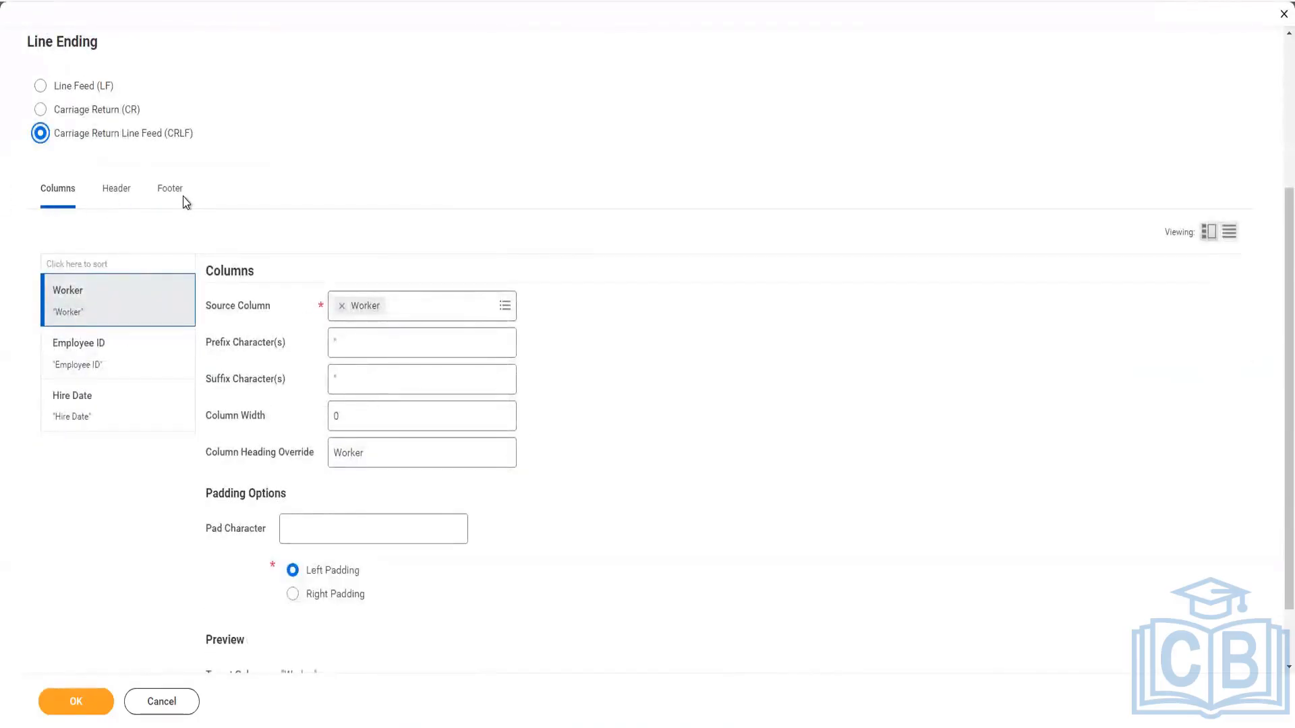
Examine the transformation's default header option and the Worker column's settings, including its Column Heading Override.
{"action": "left_click", "coordinate": [111, 194]}
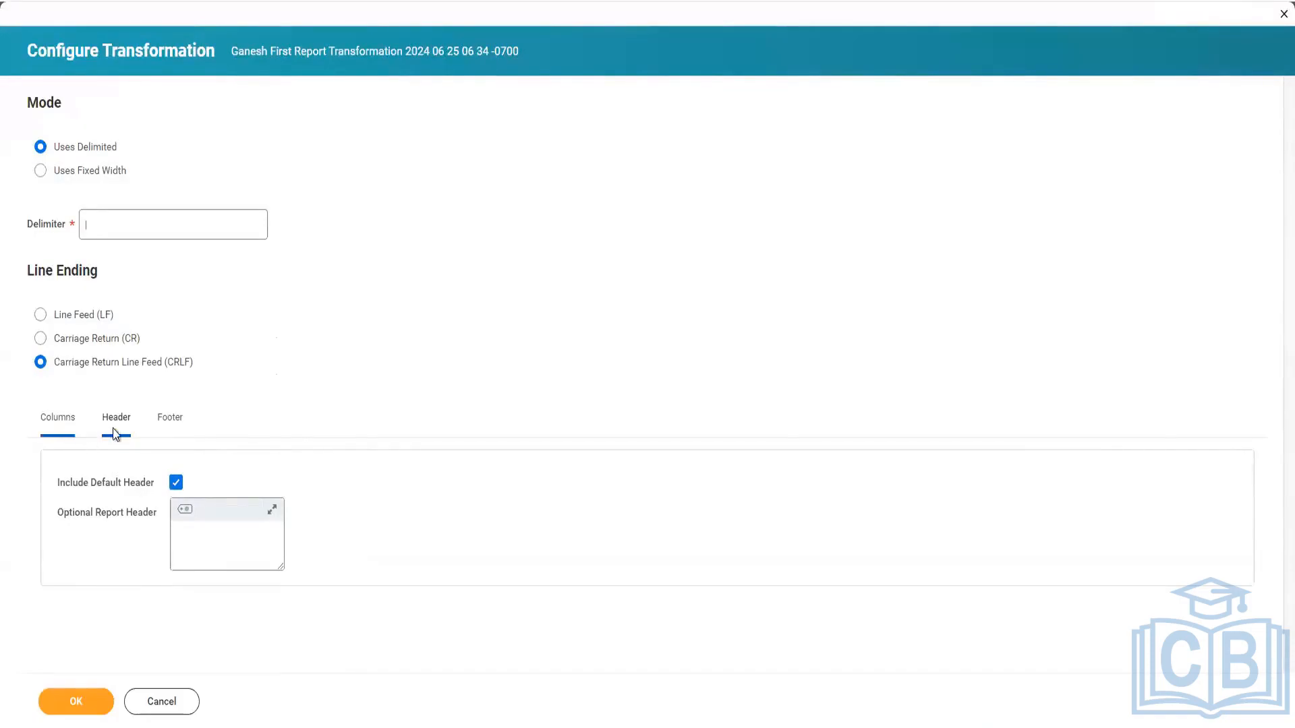
{"action": "left_click", "coordinate": [68, 425]}
{"action": "scroll", "coordinate": [144, 270], "scroll_direction": "down", "scroll_amount": 5}
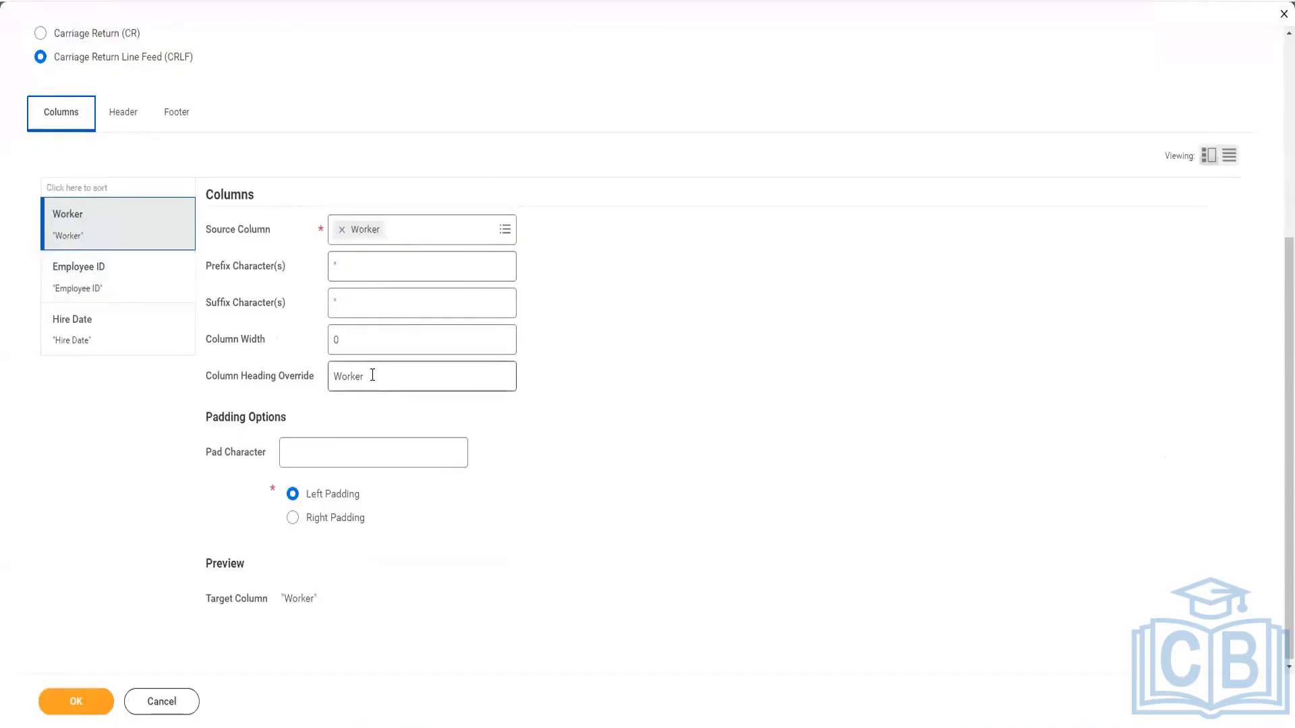
{"action": "left_click_drag", "start_coordinate": [387, 374], "coordinate": [321, 381]}
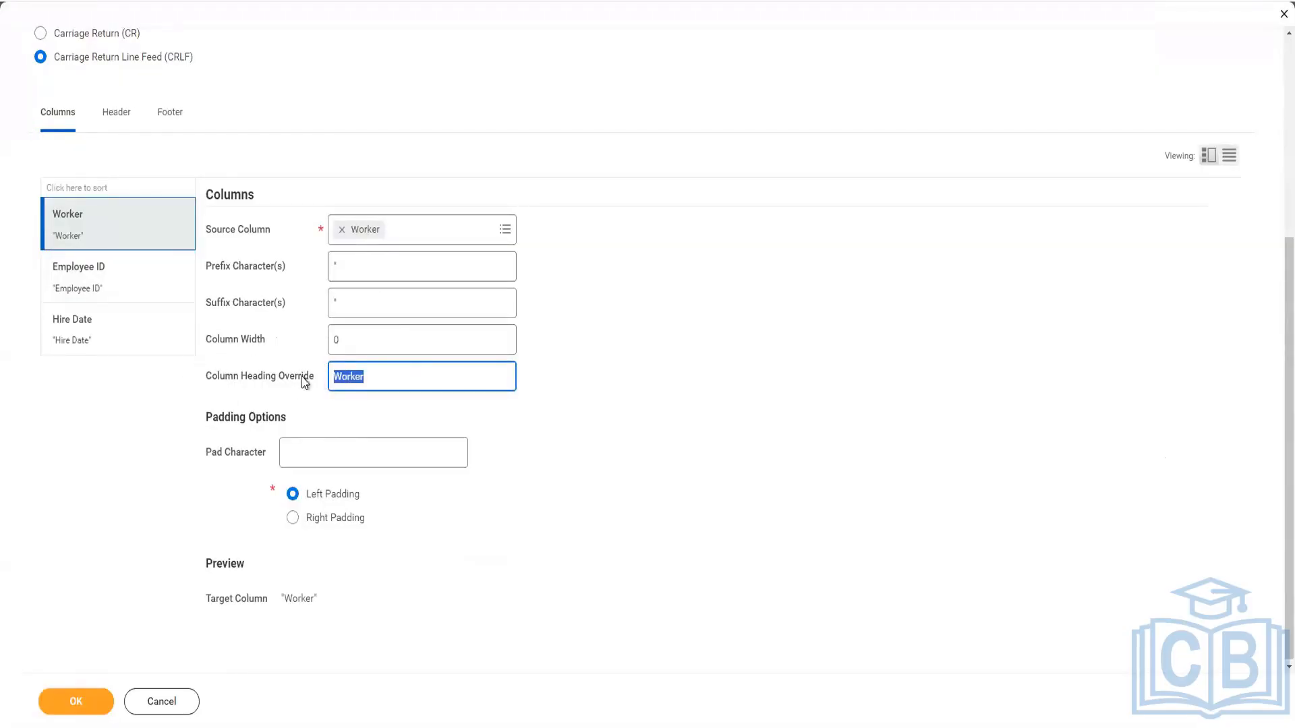
{"action": "left_click", "coordinate": [124, 120]}
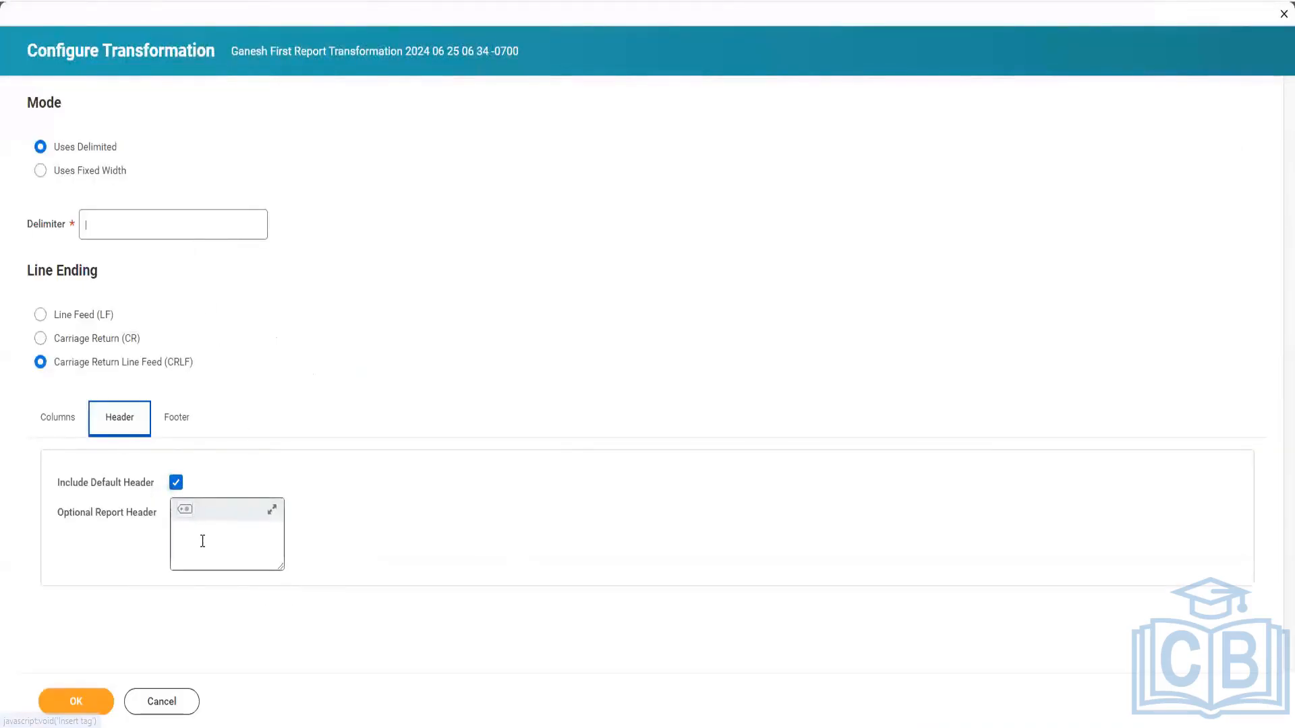
{"action": "left_click", "coordinate": [59, 423]}
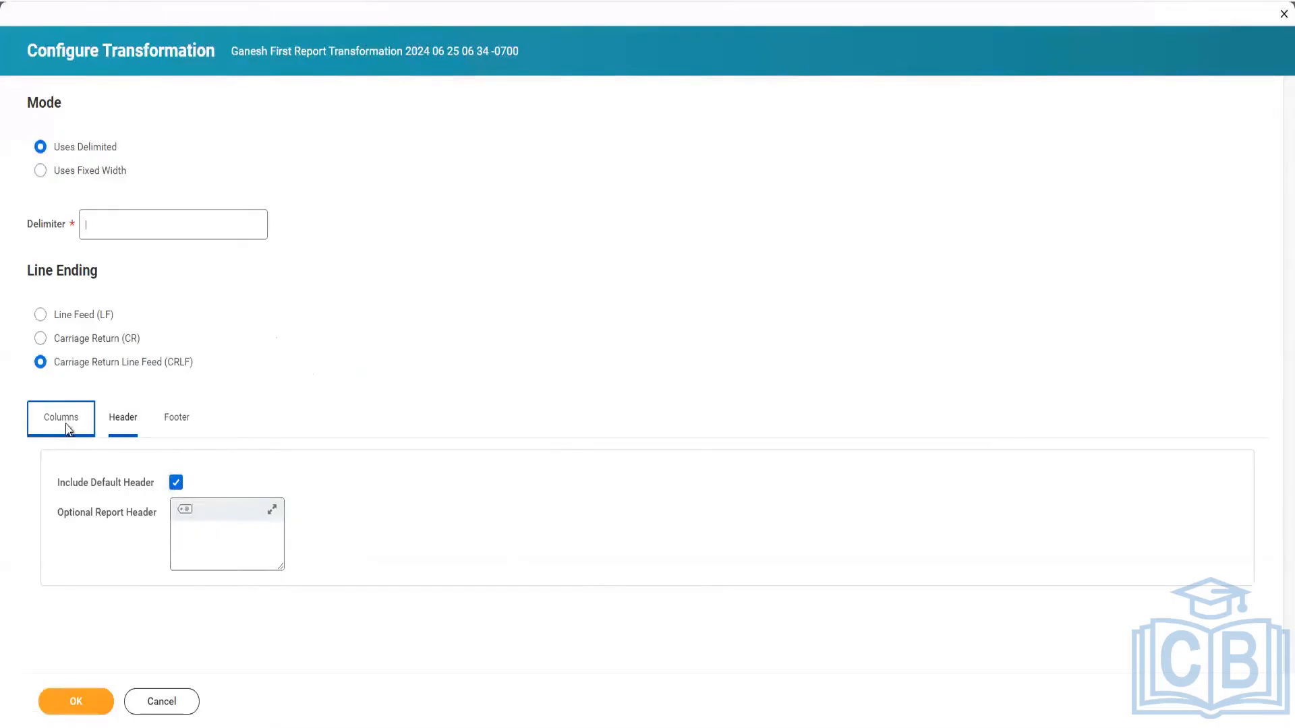
{"action": "scroll", "coordinate": [390, 592], "scroll_direction": "down", "scroll_amount": 2}
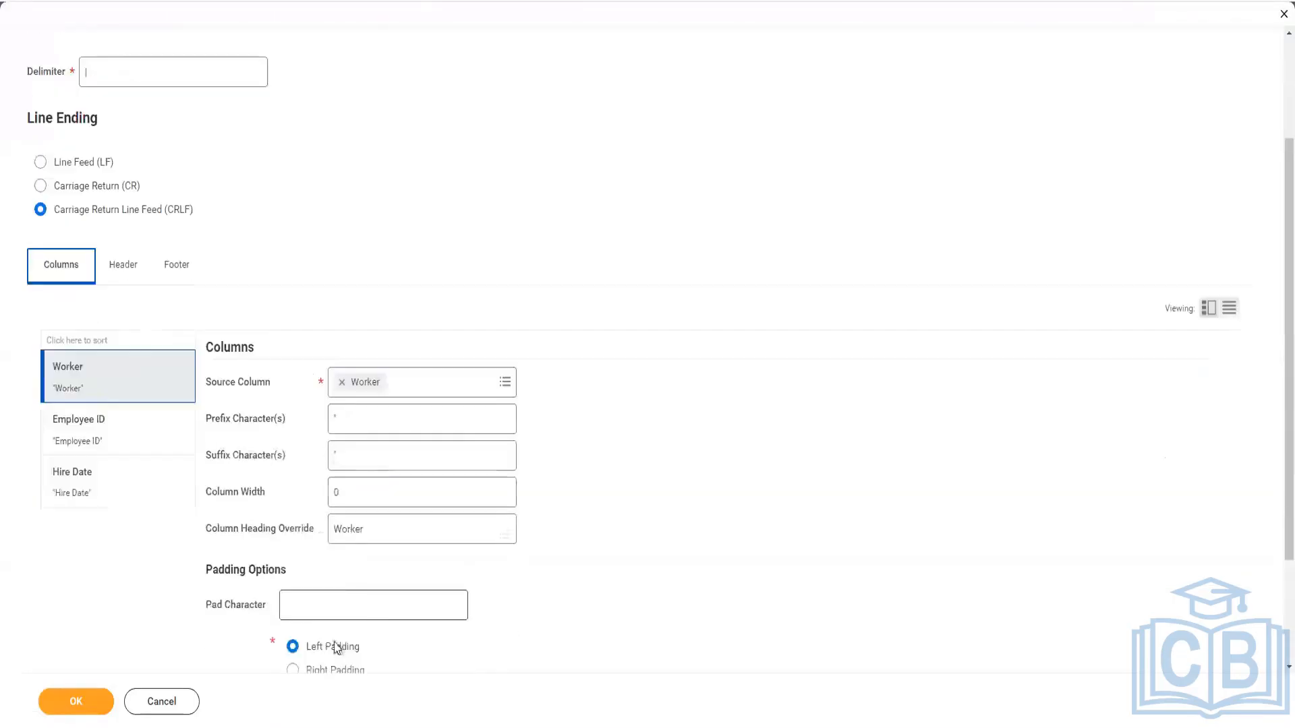
Try a custom Optional Report Header of "WorkerName|...|.." and exclude the default header.
{"action": "left_click", "coordinate": [122, 271]}
{"action": "left_click", "coordinate": [239, 541]}
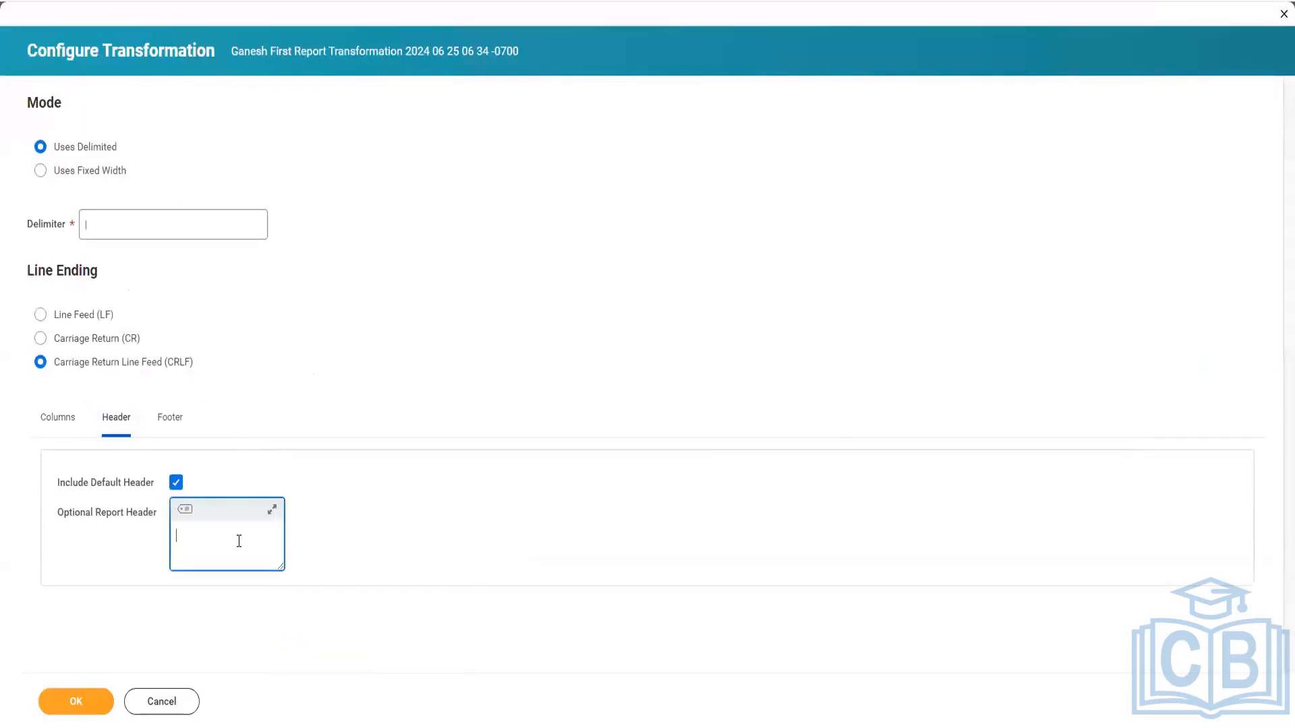
{"action": "type", "text": "WorkerName|....|.."}
{"action": "left_click", "coordinate": [176, 483]}
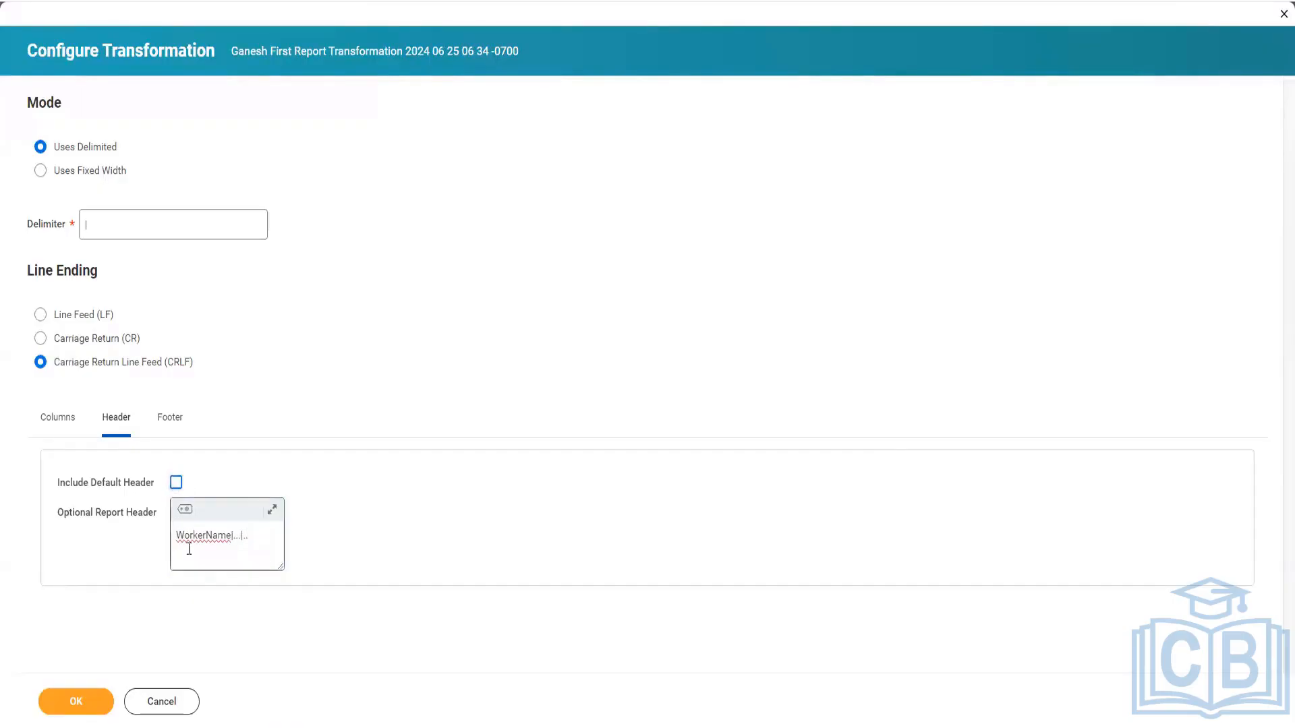
Include the default header again and clear the Optional Report Header text.
{"action": "left_click_drag", "start_coordinate": [255, 535], "coordinate": [155, 534]}
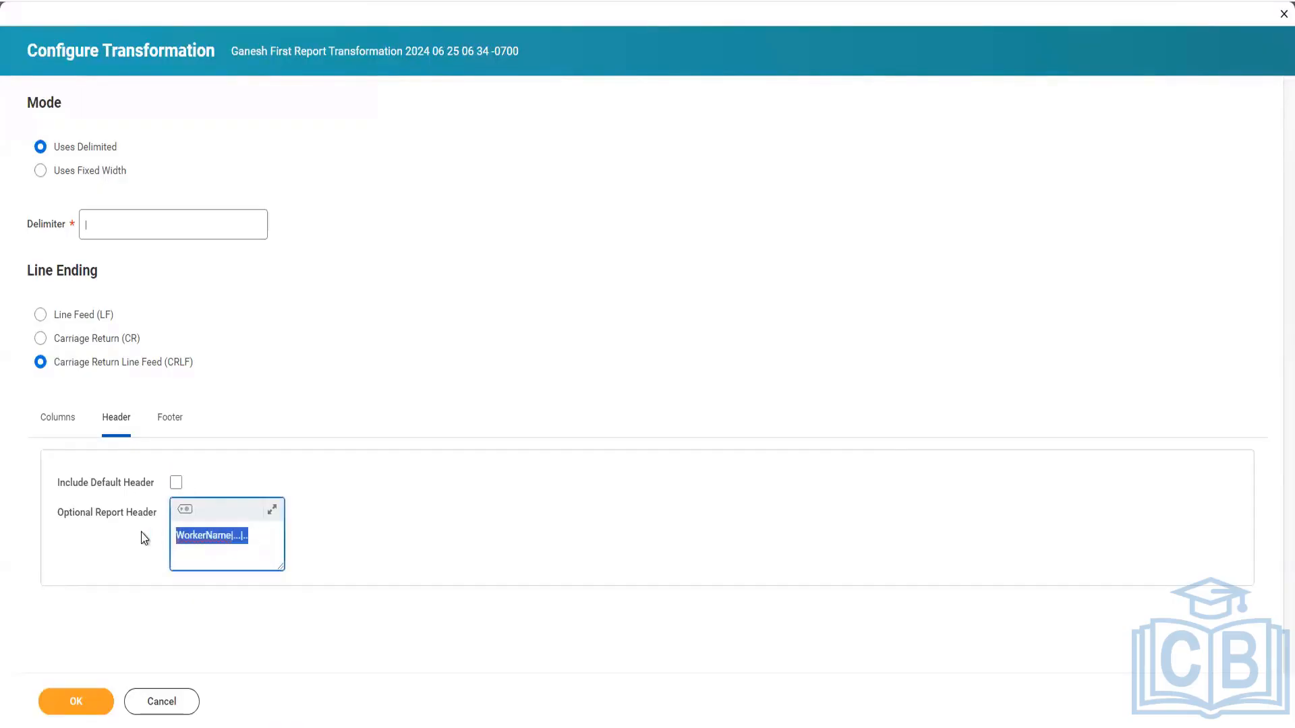
{"action": "left_click", "coordinate": [176, 483]}
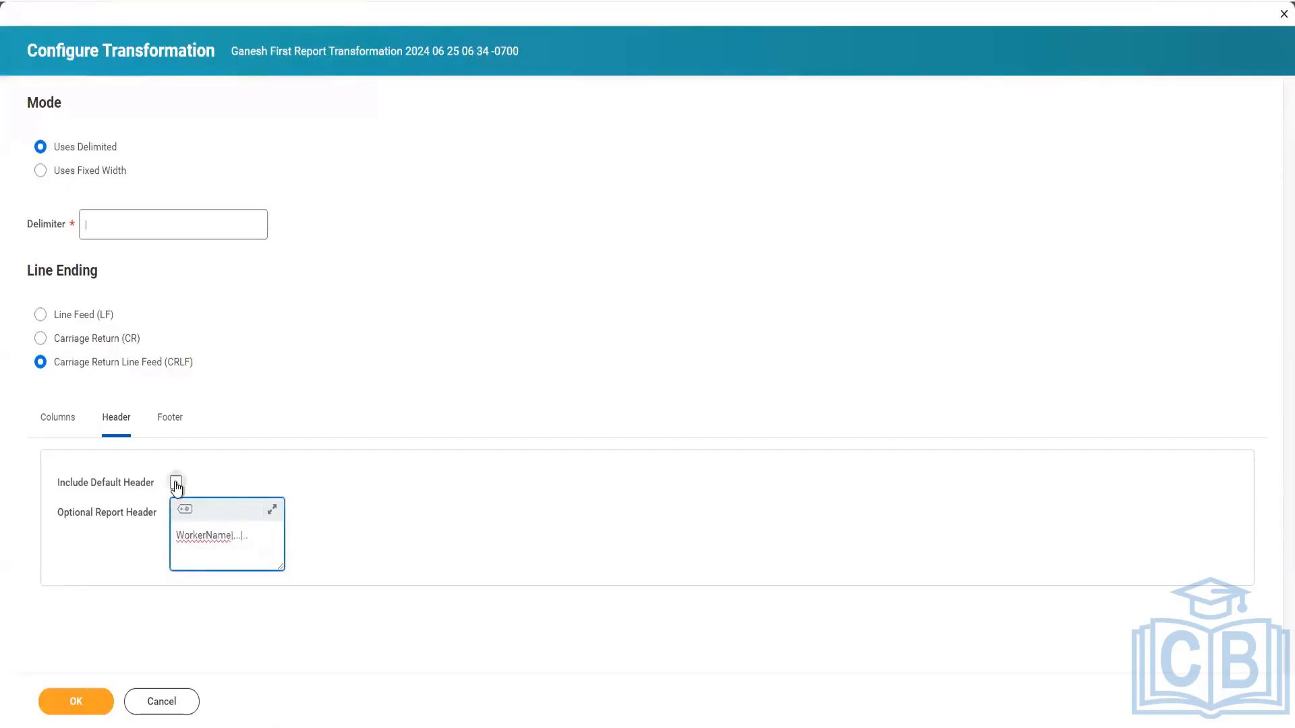
{"action": "left_click_drag", "start_coordinate": [267, 536], "coordinate": [140, 529]}
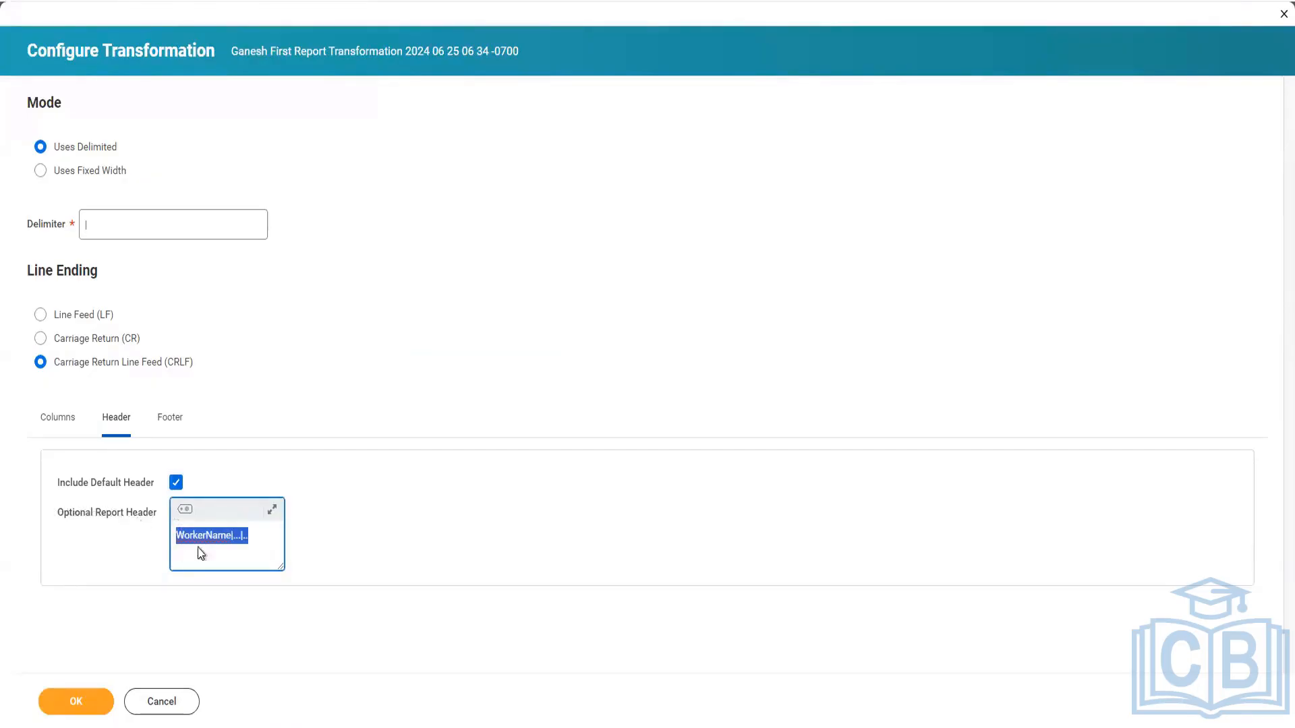
{"action": "key", "text": "BackSpace"}
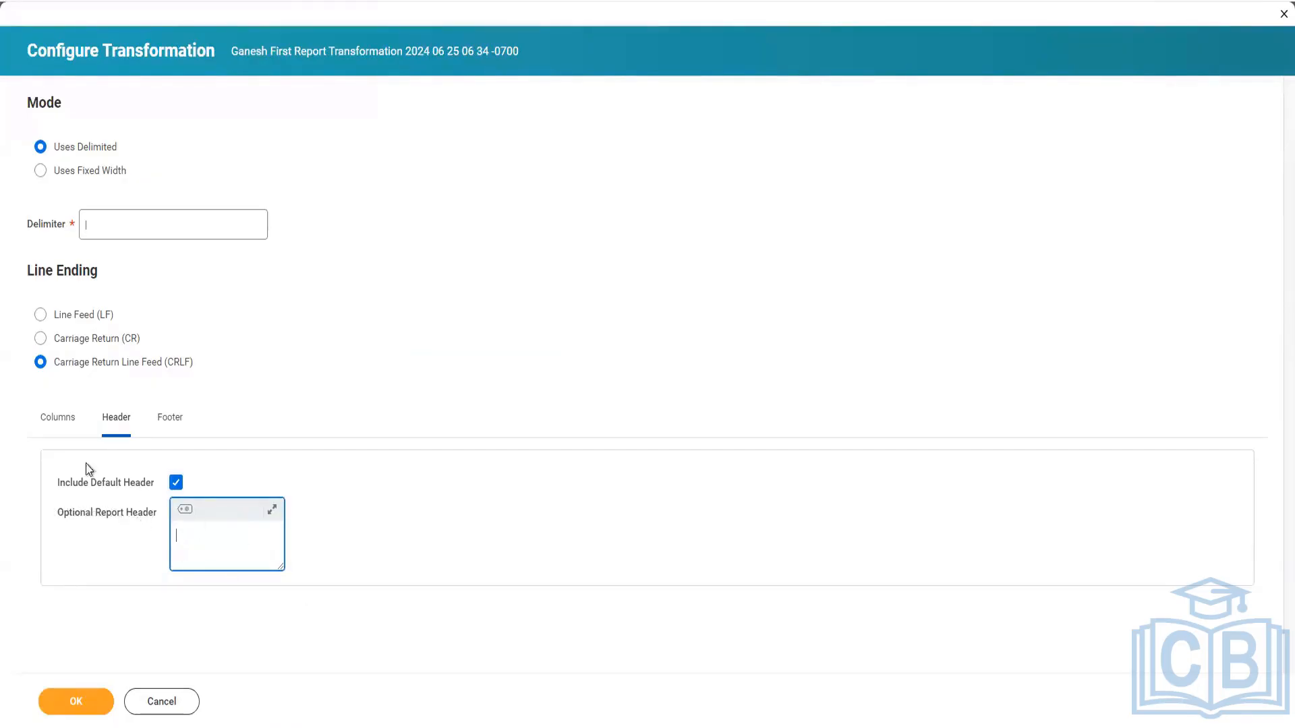
Set the transformation's Optional Report Footer to "End of File".
{"action": "left_click", "coordinate": [54, 422]}
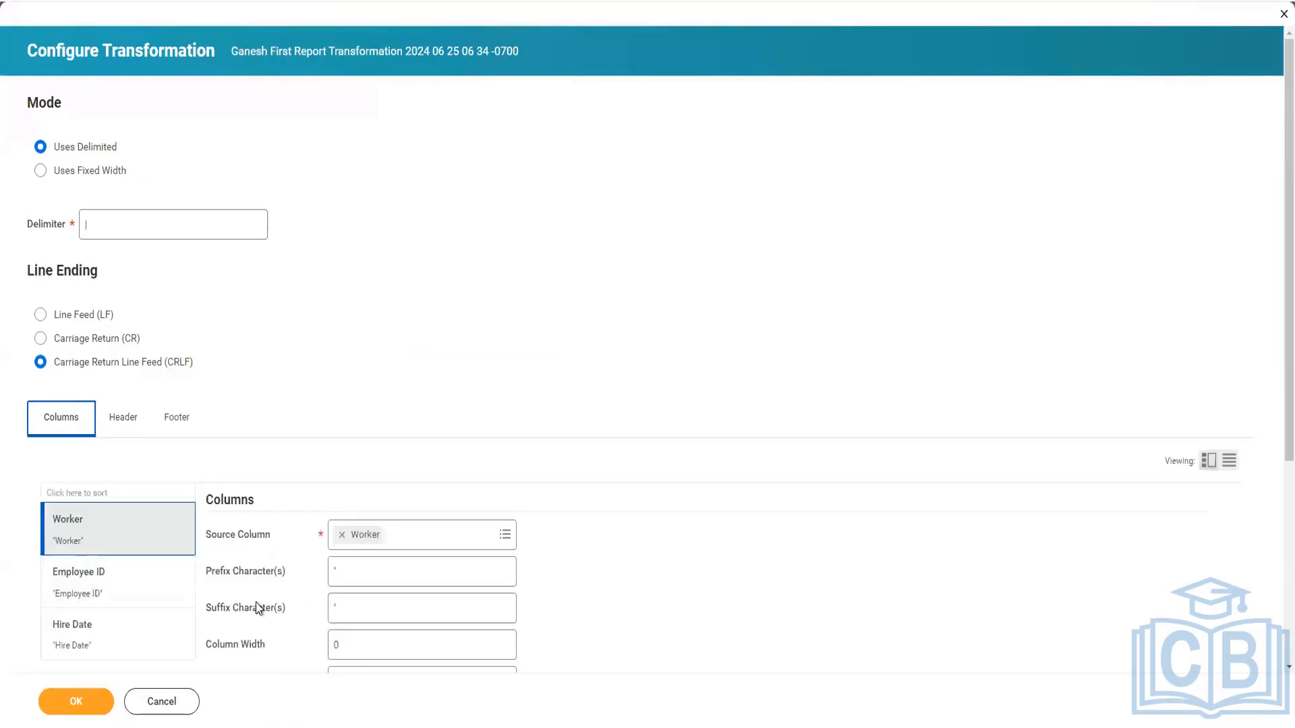
{"action": "scroll", "coordinate": [257, 611], "scroll_direction": "down", "scroll_amount": 2}
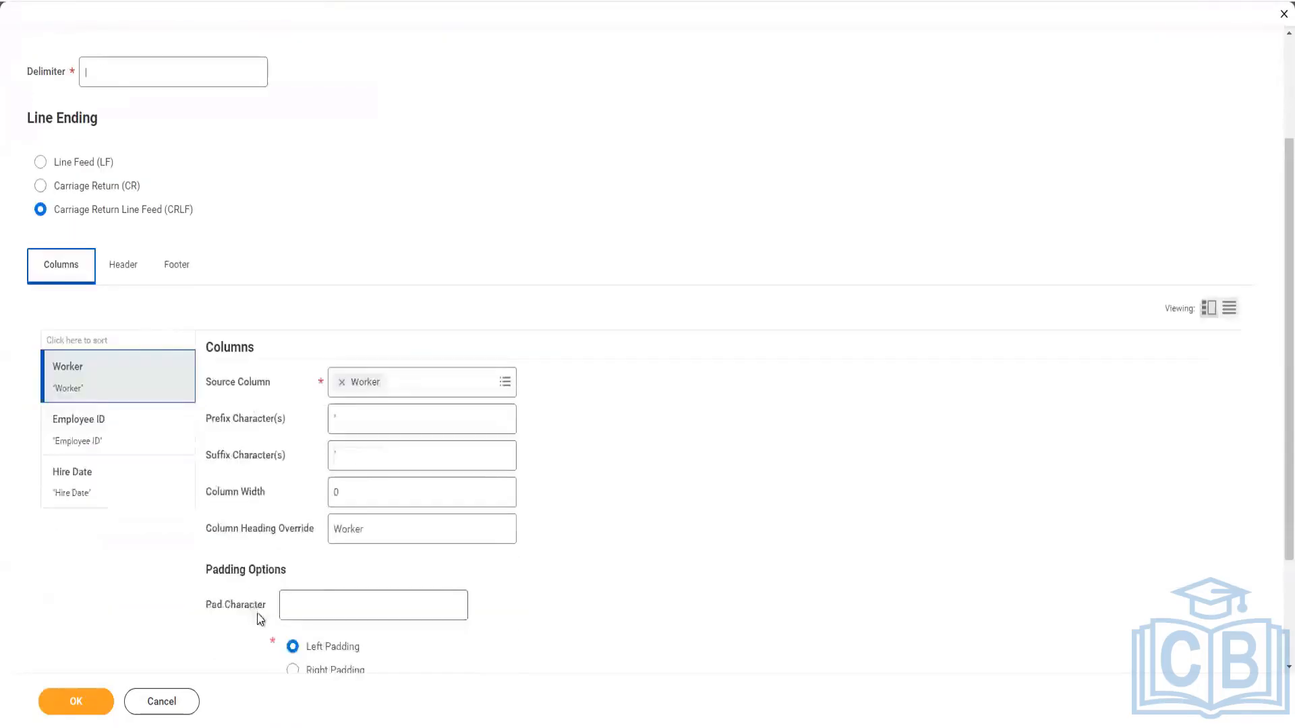
{"action": "left_click", "coordinate": [178, 276]}
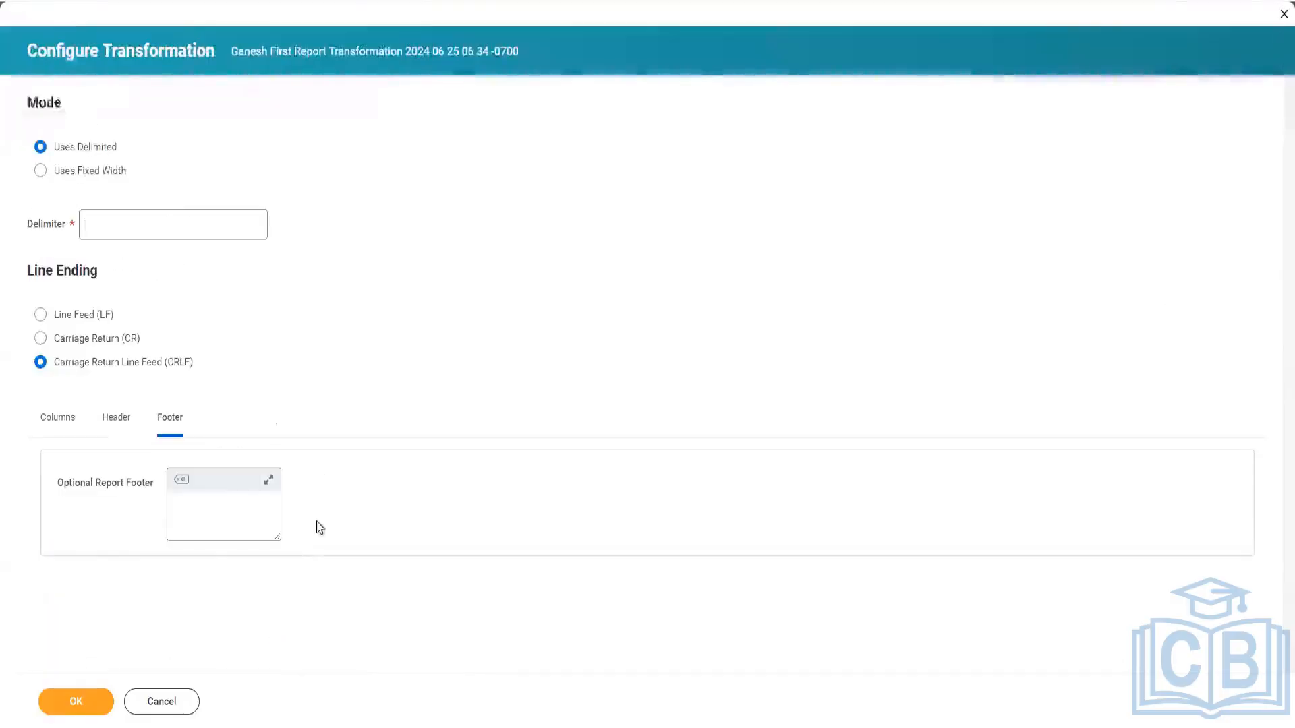
{"action": "left_click", "coordinate": [203, 514]}
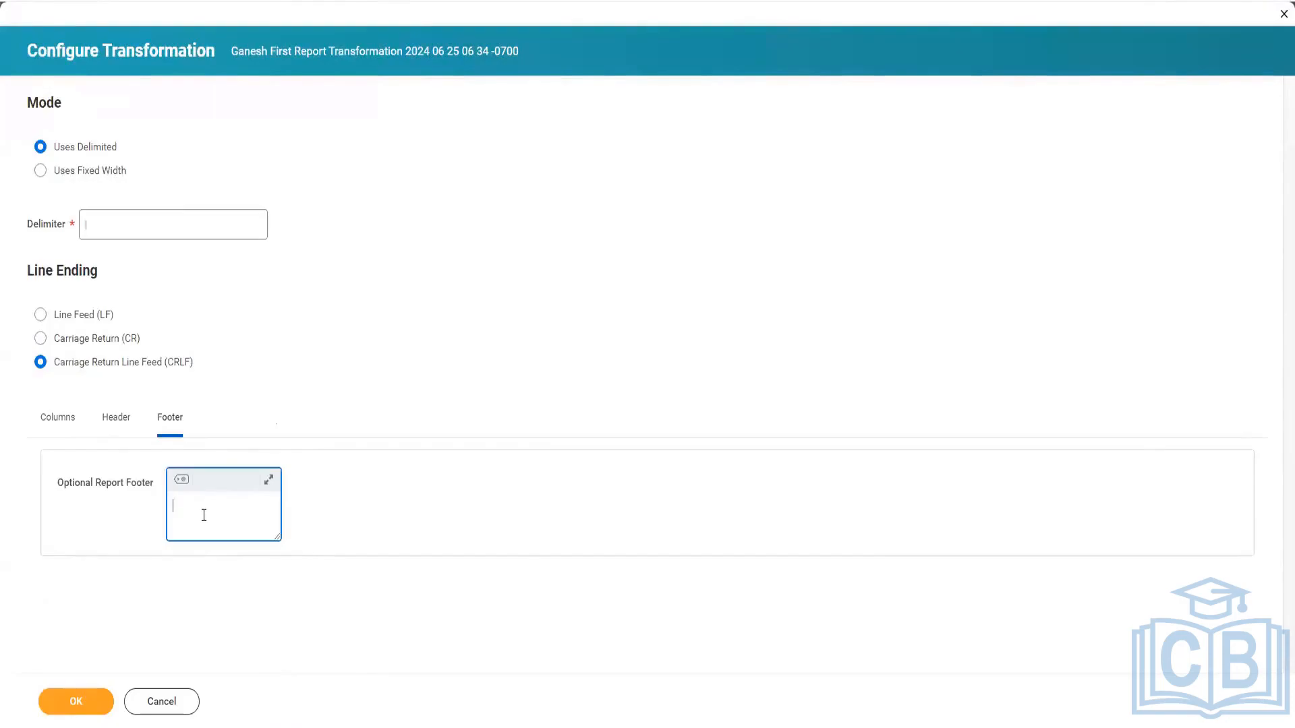
{"action": "type", "text": "End of File"}
Review the Worker column's prefix and suffix settings and add a quoted sample value "A" to the text editor notes.
{"action": "left_click", "coordinate": [59, 418]}
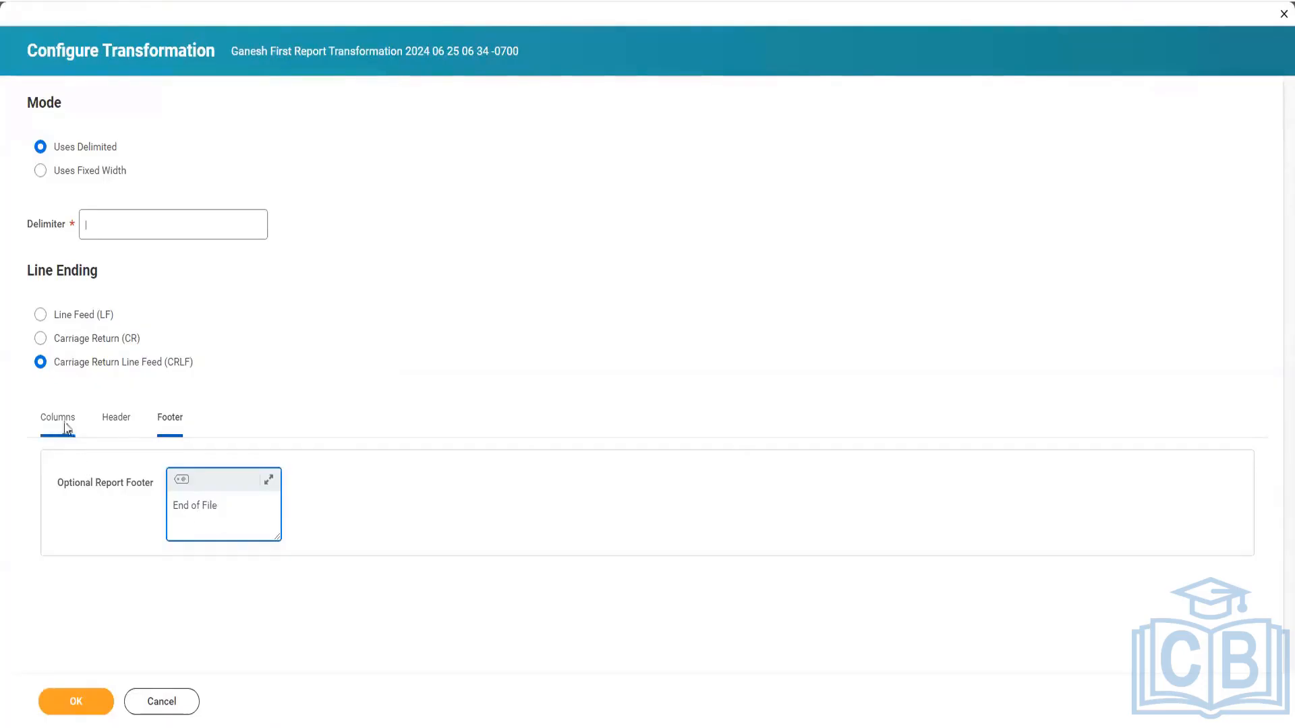
{"action": "scroll", "coordinate": [423, 425], "scroll_direction": "down", "scroll_amount": 5}
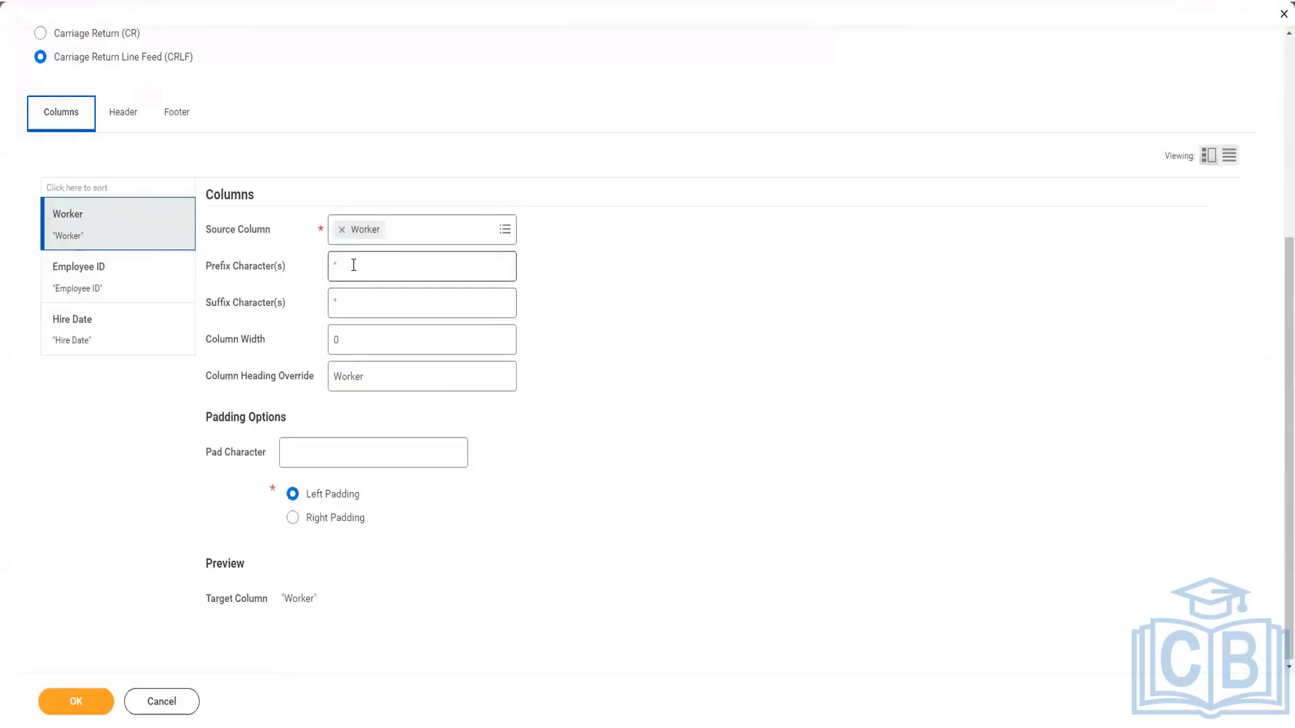
{"action": "left_click", "coordinate": [526, 727]}
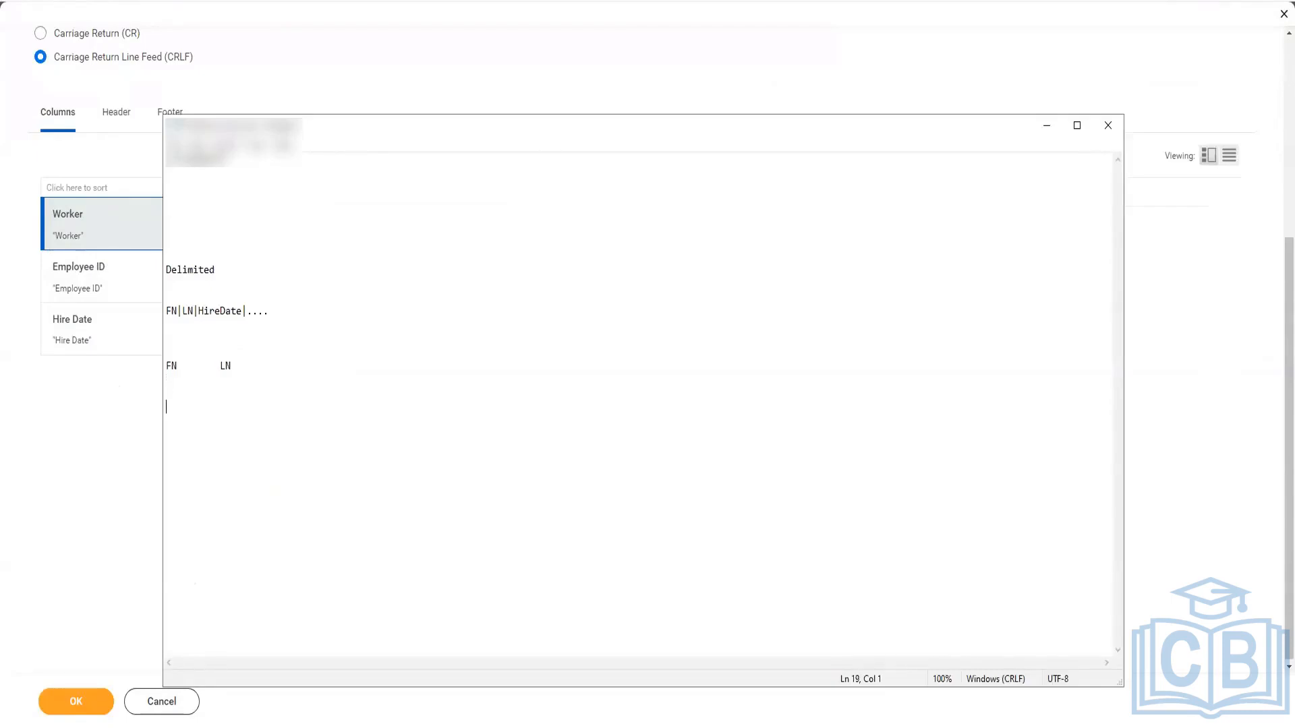
{"action": "type", "text": "\"A\""}
{"action": "left_click", "coordinate": [108, 400]}
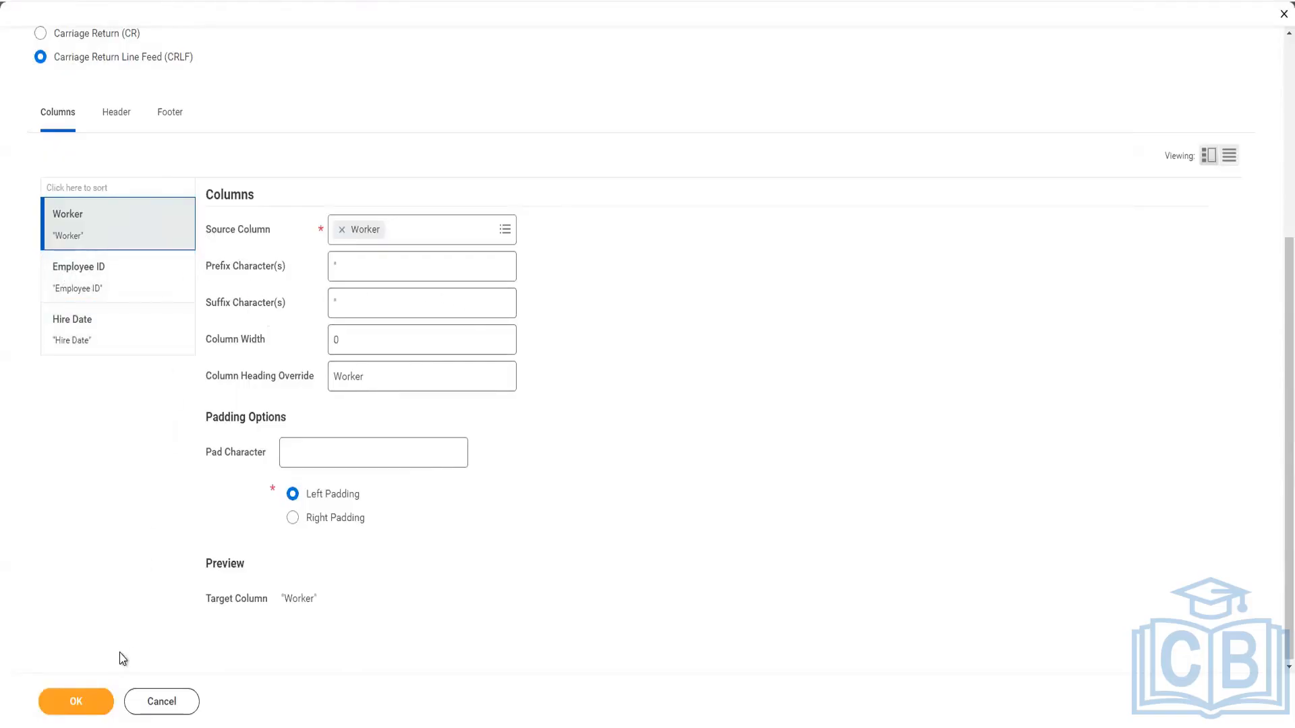
Save the transformation configuration, then find and open the integration system INT001_Ganesh_First_EIB_Outbound using the intsys: search prefix.
{"action": "left_click", "coordinate": [80, 705]}
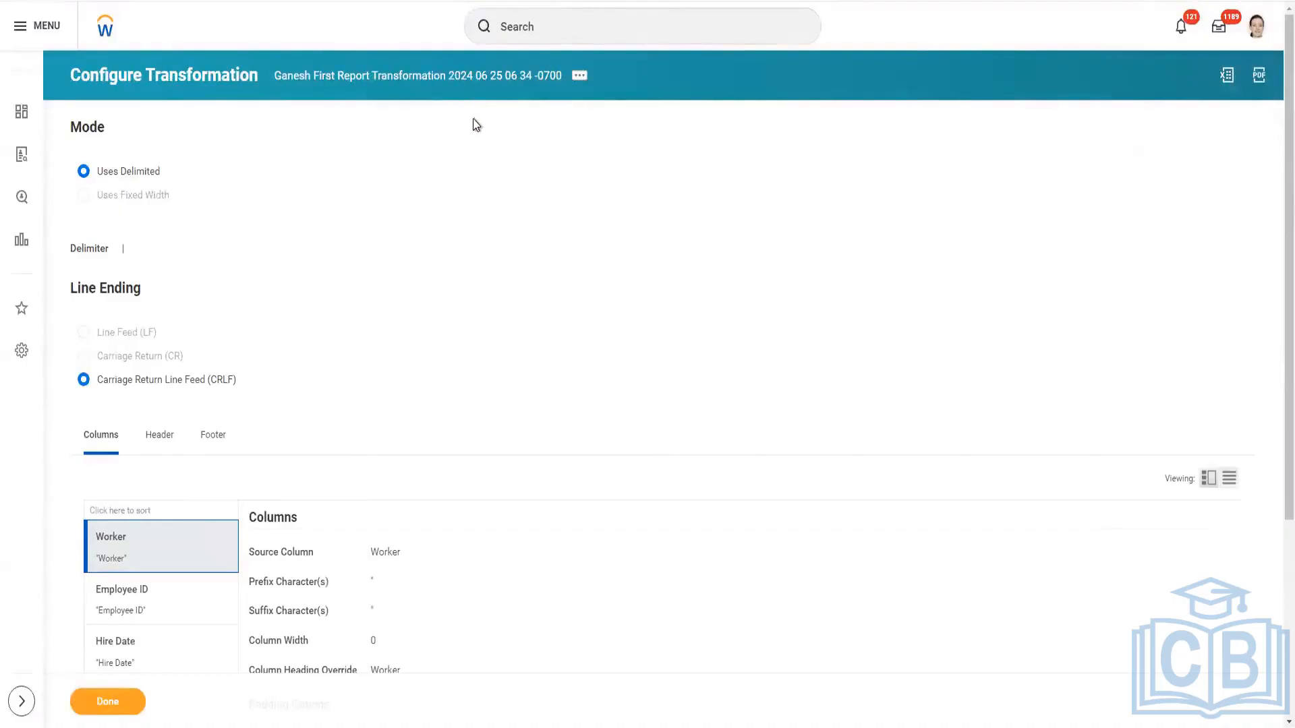
{"action": "left_click", "coordinate": [573, 23]}
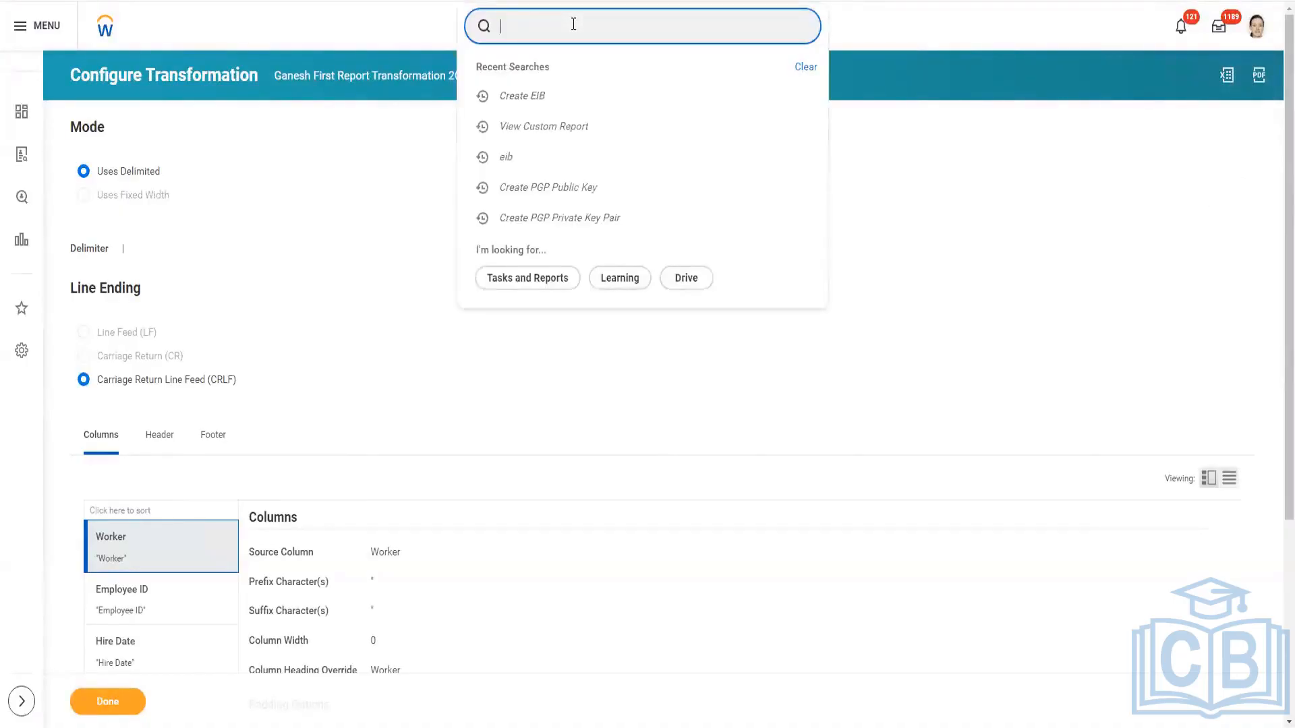
{"action": "type", "text": "intsys:"}
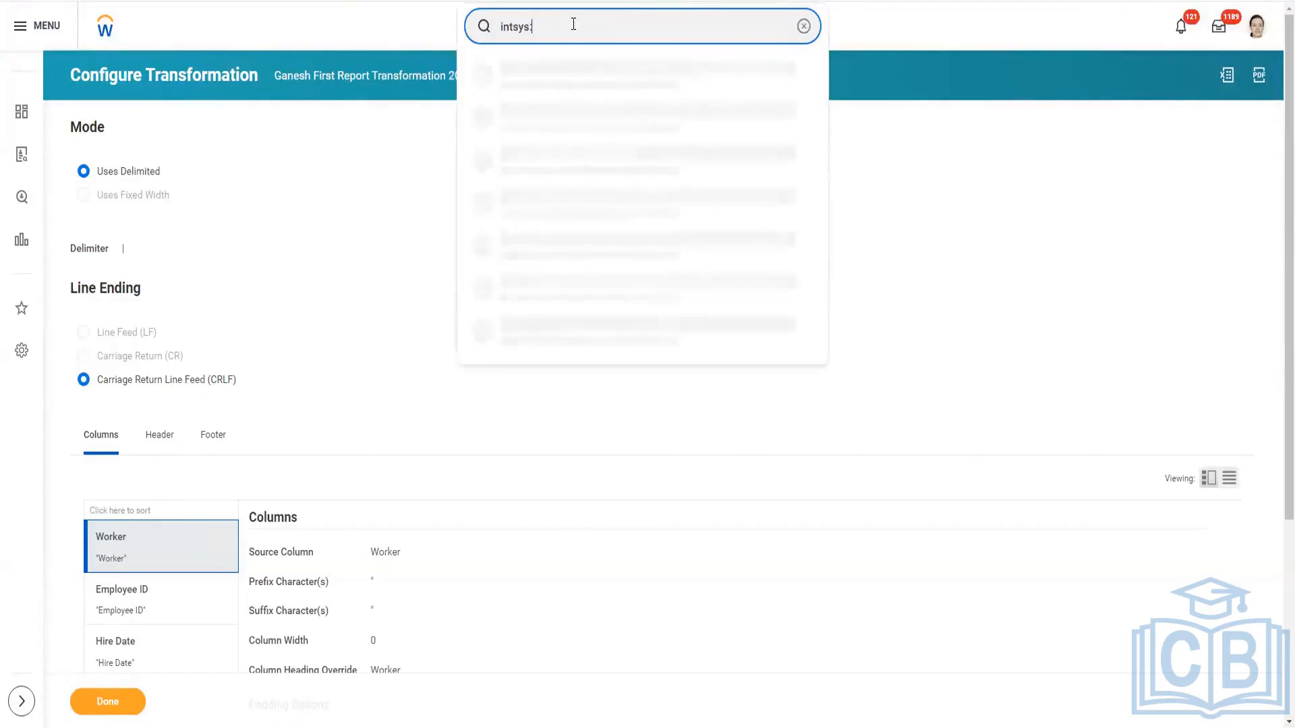
{"action": "type", "text": "int"}
{"action": "type", "text": "001"}
{"action": "key", "text": "BackSpace"}
{"action": "key", "text": "BackSpace"}
{"action": "key", "text": "BackSpace"}
{"action": "key", "text": "BackSpace"}
{"action": "key", "text": "BackSpace"}
{"action": "key", "text": "BackSpace"}
{"action": "type", "text": "Ganes"}
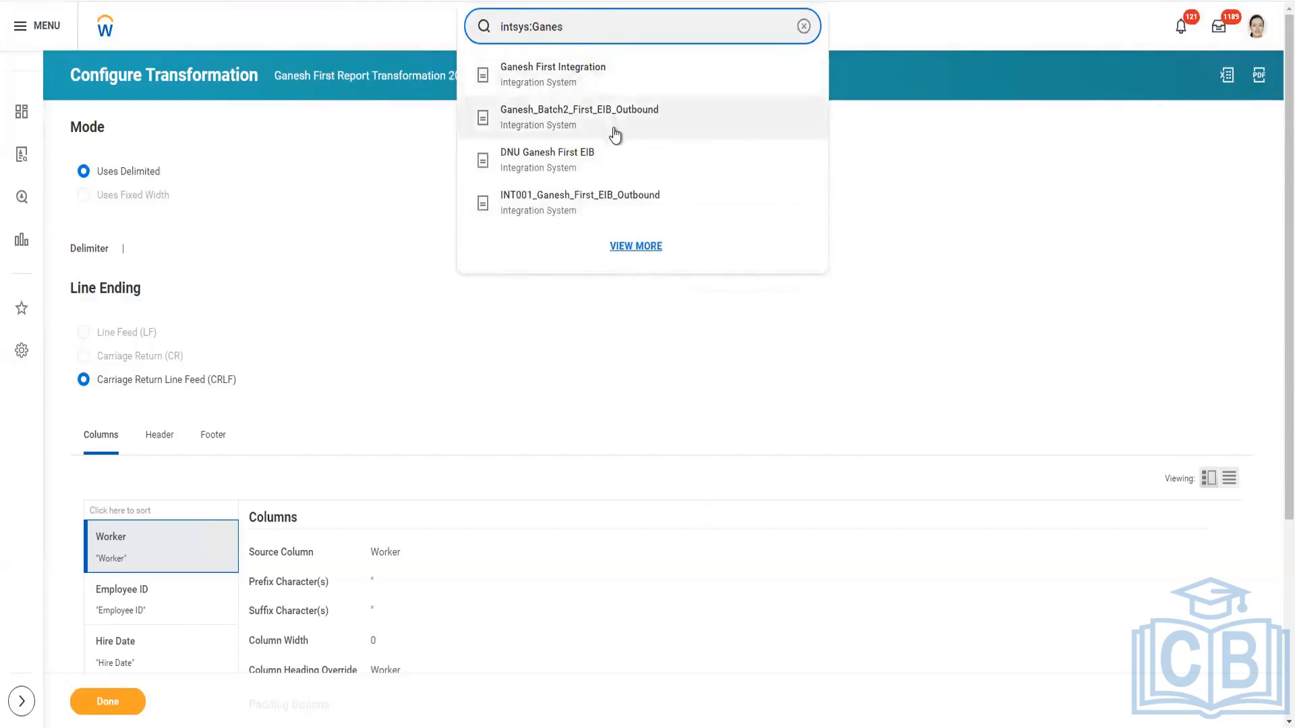
{"action": "left_click", "coordinate": [609, 201]}
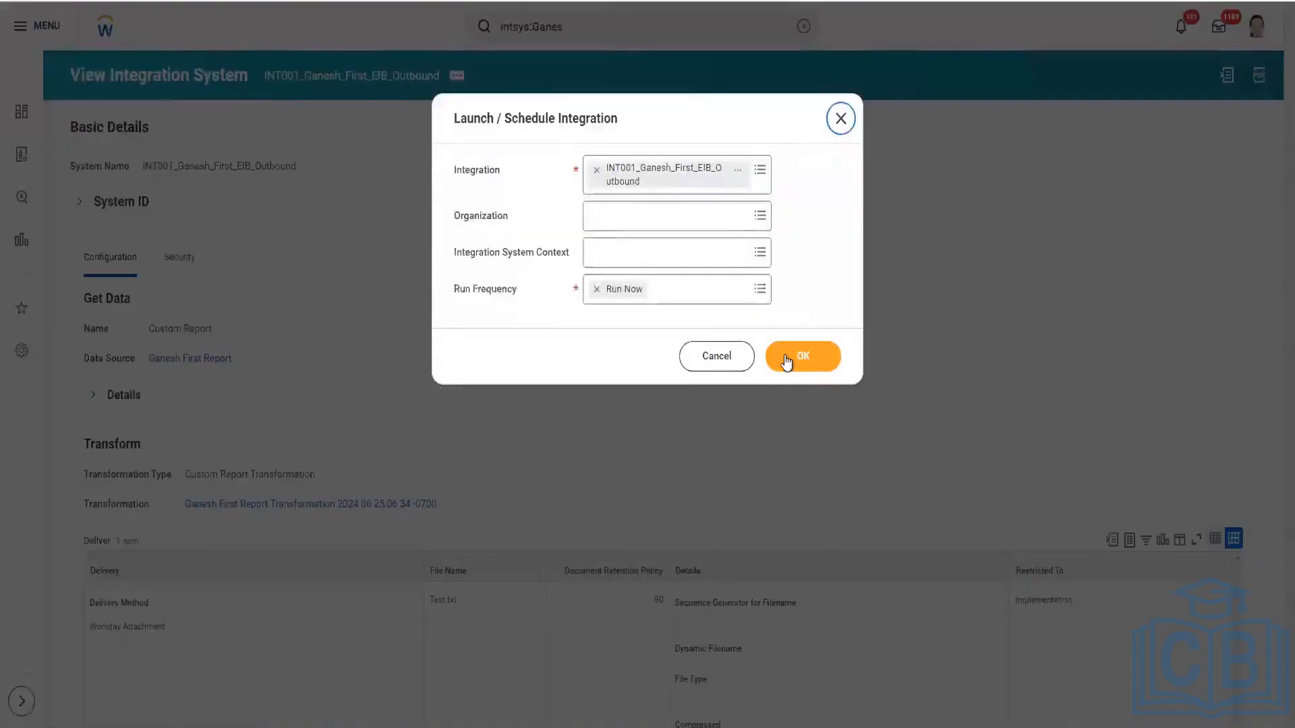
Launch INT001_Ganesh_First_EIB_Outbound with Run Now and the default criteria, refreshing its background process until it finishes.
{"action": "left_click", "coordinate": [788, 357]}
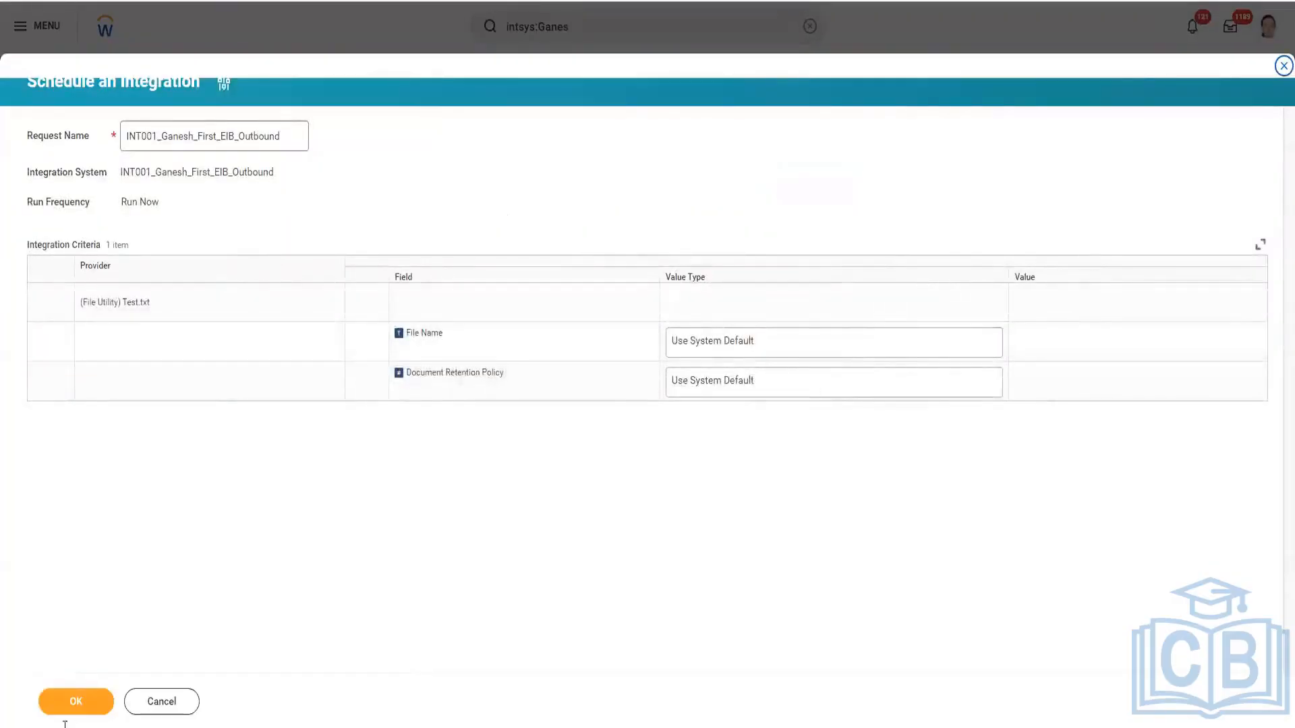
{"action": "left_click", "coordinate": [74, 705]}
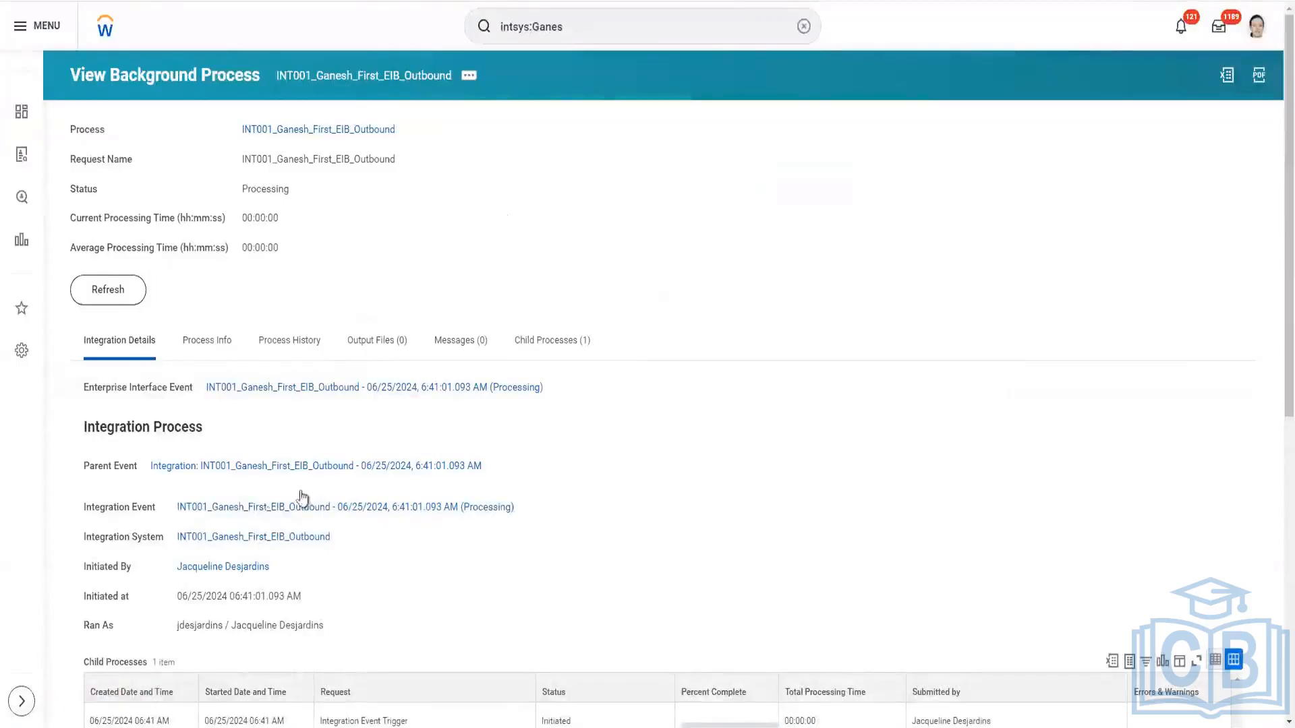
{"action": "scroll", "coordinate": [361, 493], "scroll_direction": "down", "scroll_amount": 2}
{"action": "scroll", "coordinate": [361, 493], "scroll_direction": "up", "scroll_amount": 2}
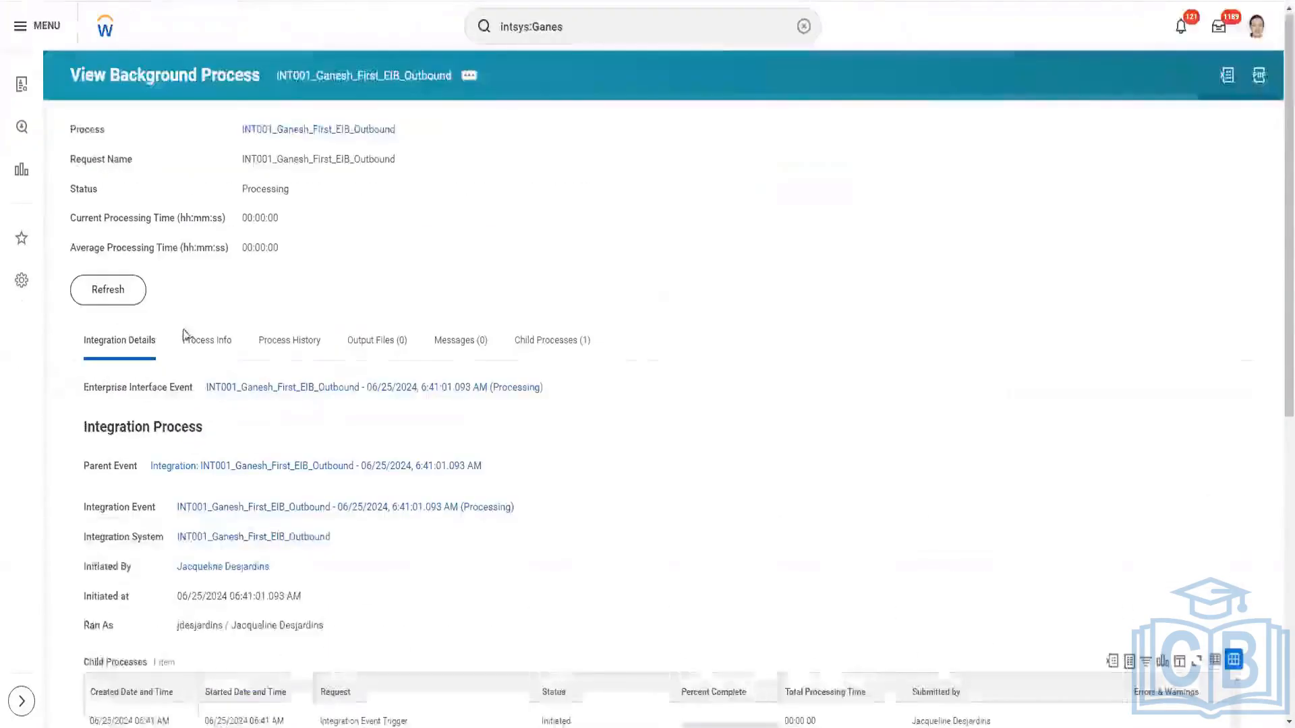
{"action": "left_click", "coordinate": [128, 296]}
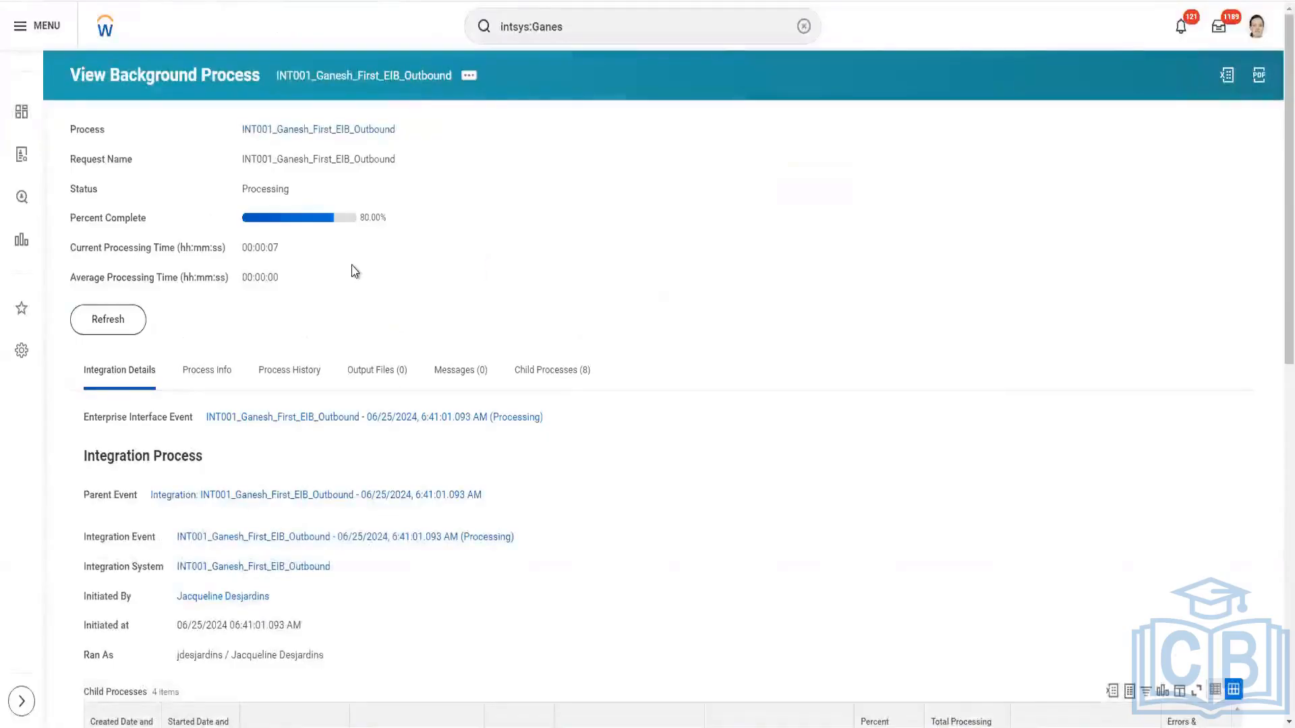
{"action": "left_click", "coordinate": [372, 373]}
{"action": "left_click", "coordinate": [123, 326]}
{"action": "left_click", "coordinate": [123, 331]}
{"action": "left_click", "coordinate": [102, 330]}
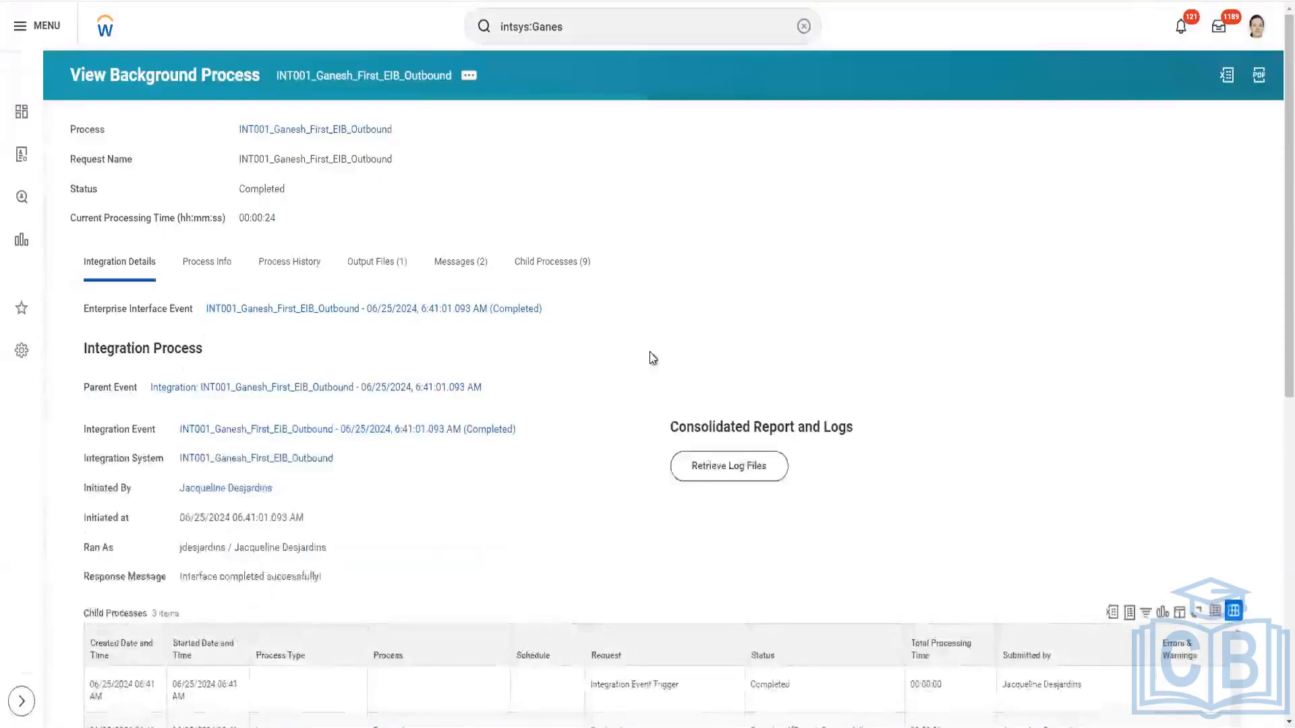
Download the run's output file Test.txt and open it in Notepad++, declining the editor update.
{"action": "scroll", "coordinate": [650, 358], "scroll_direction": "down", "scroll_amount": 5}
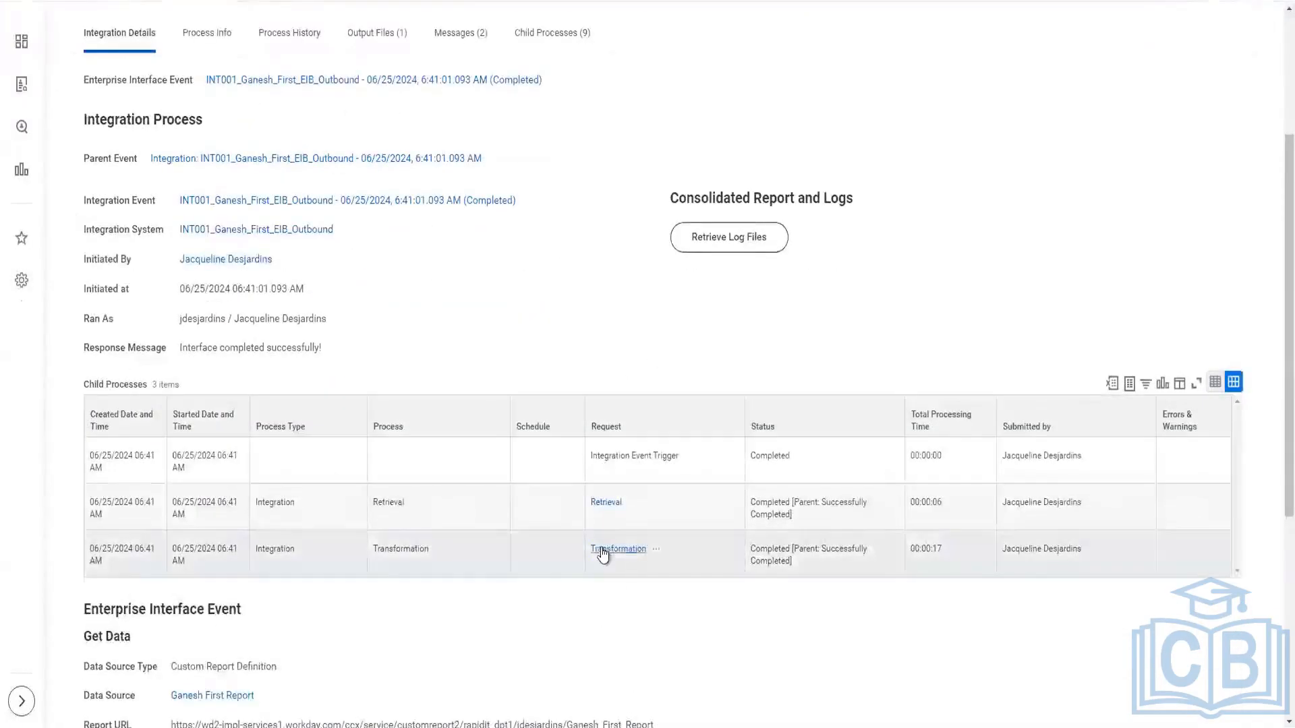
{"action": "scroll", "coordinate": [690, 557], "scroll_direction": "up", "scroll_amount": 4}
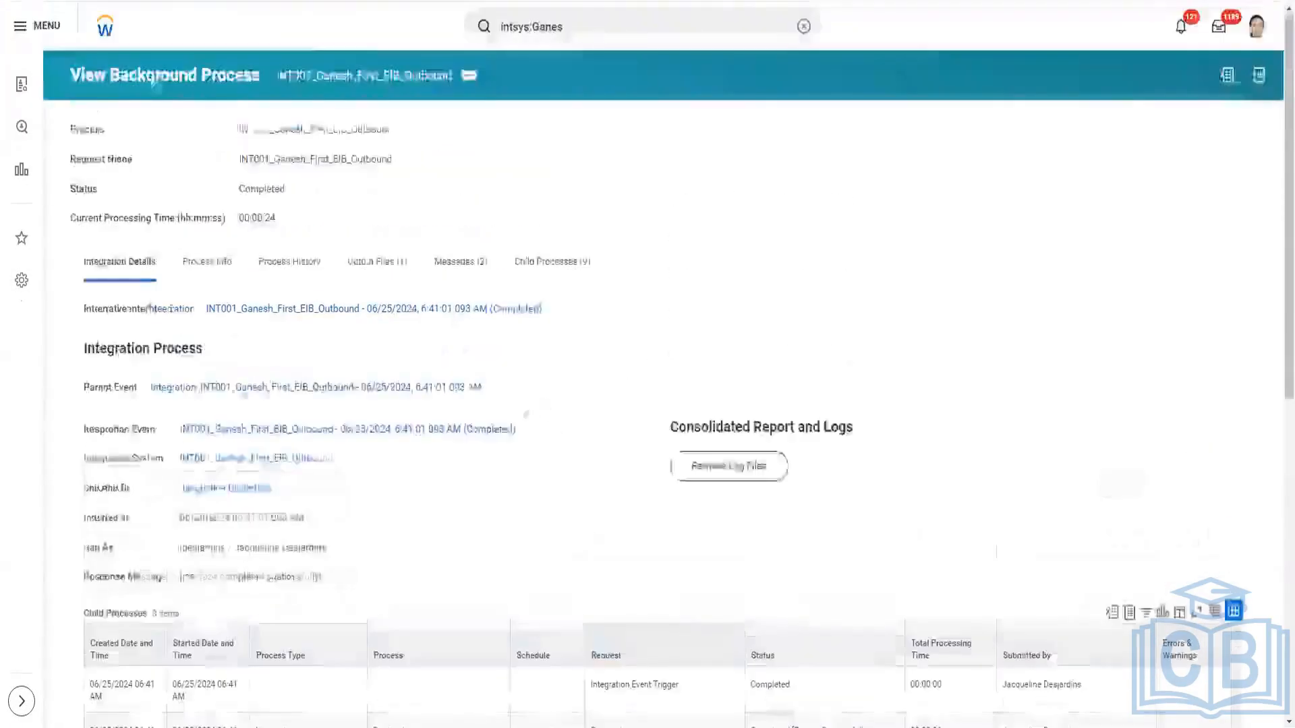
{"action": "left_click", "coordinate": [385, 276]}
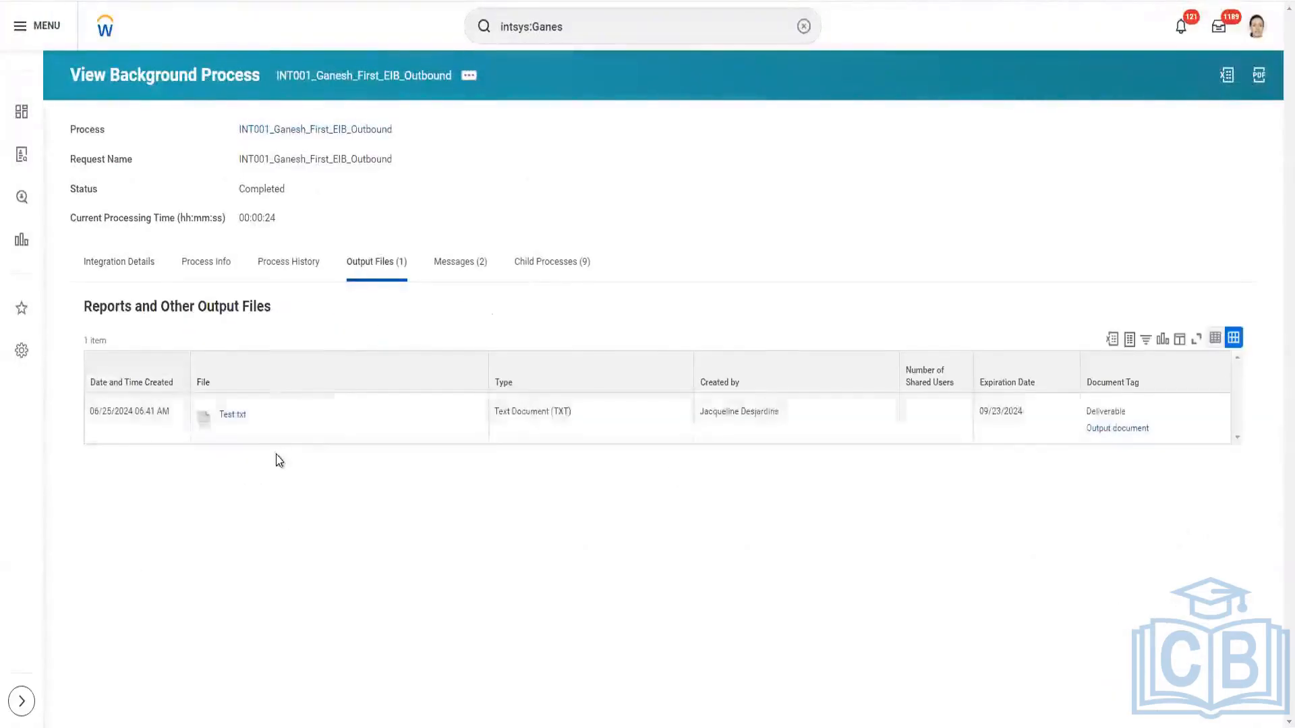
{"action": "left_click", "coordinate": [234, 417]}
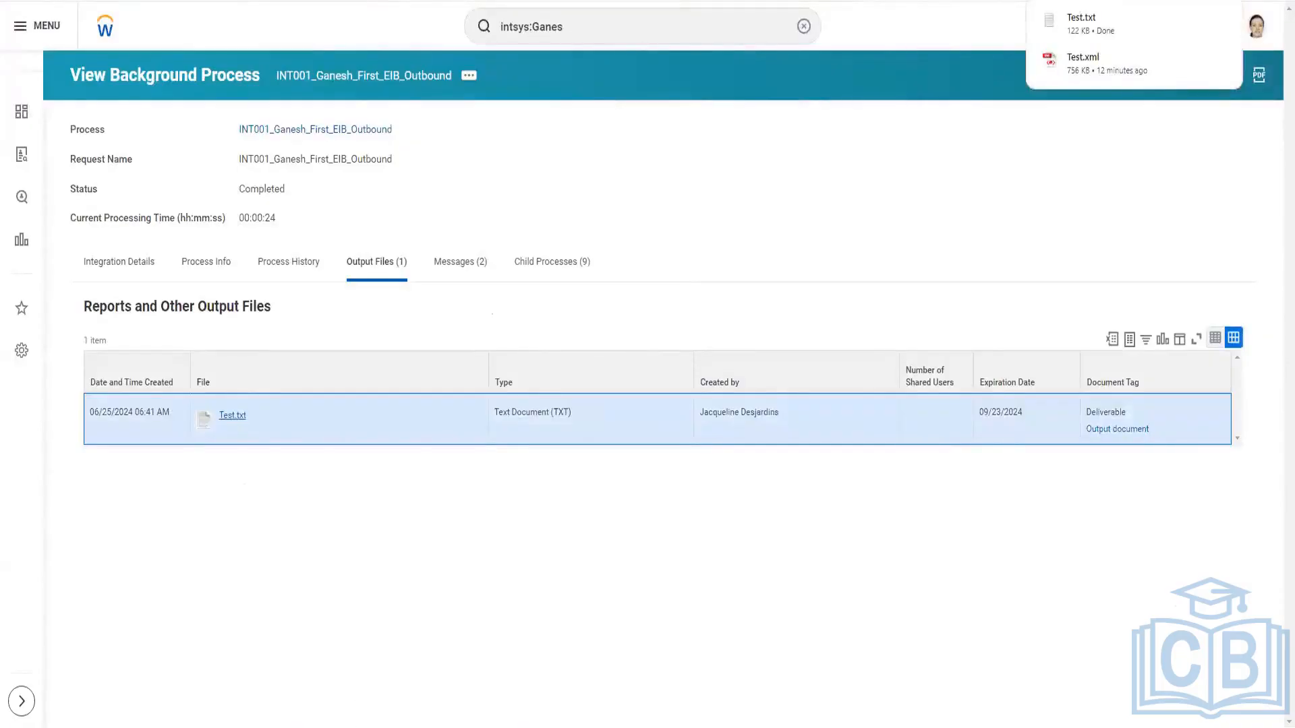
{"action": "left_click", "coordinate": [360, 726]}
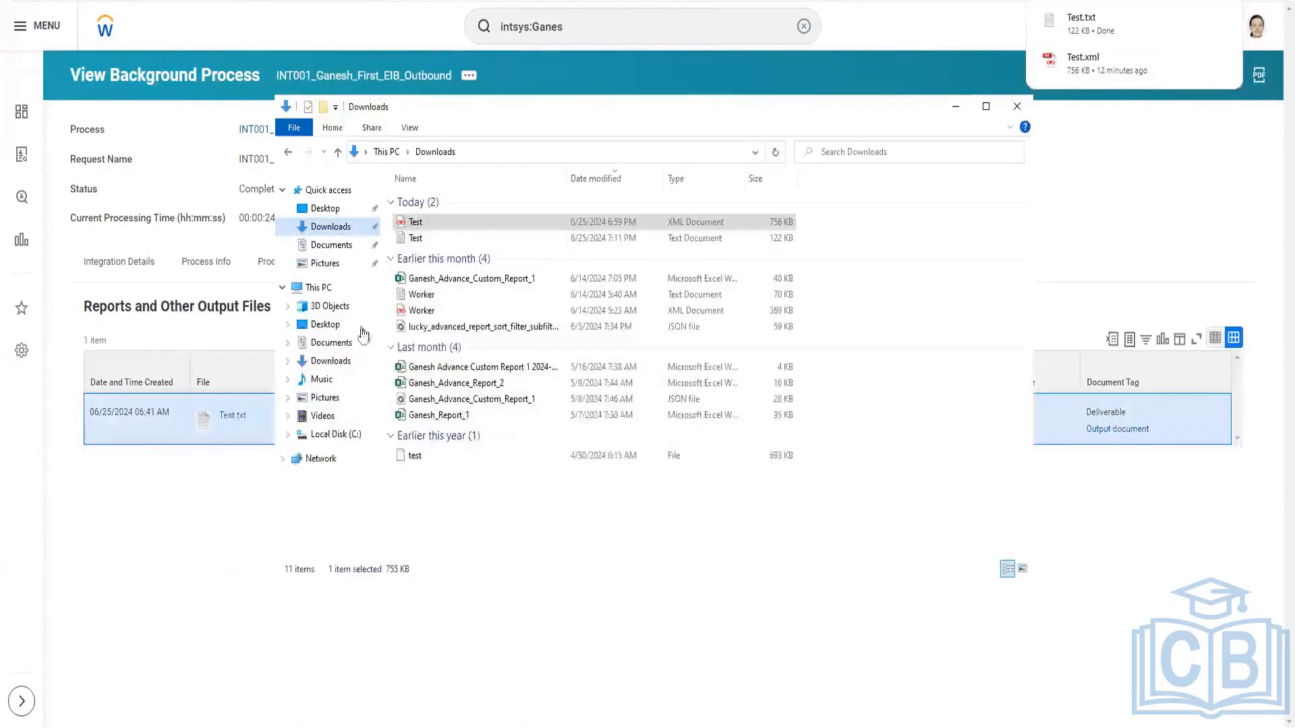
{"action": "left_click", "coordinate": [427, 240]}
{"action": "right_click", "coordinate": [427, 240]}
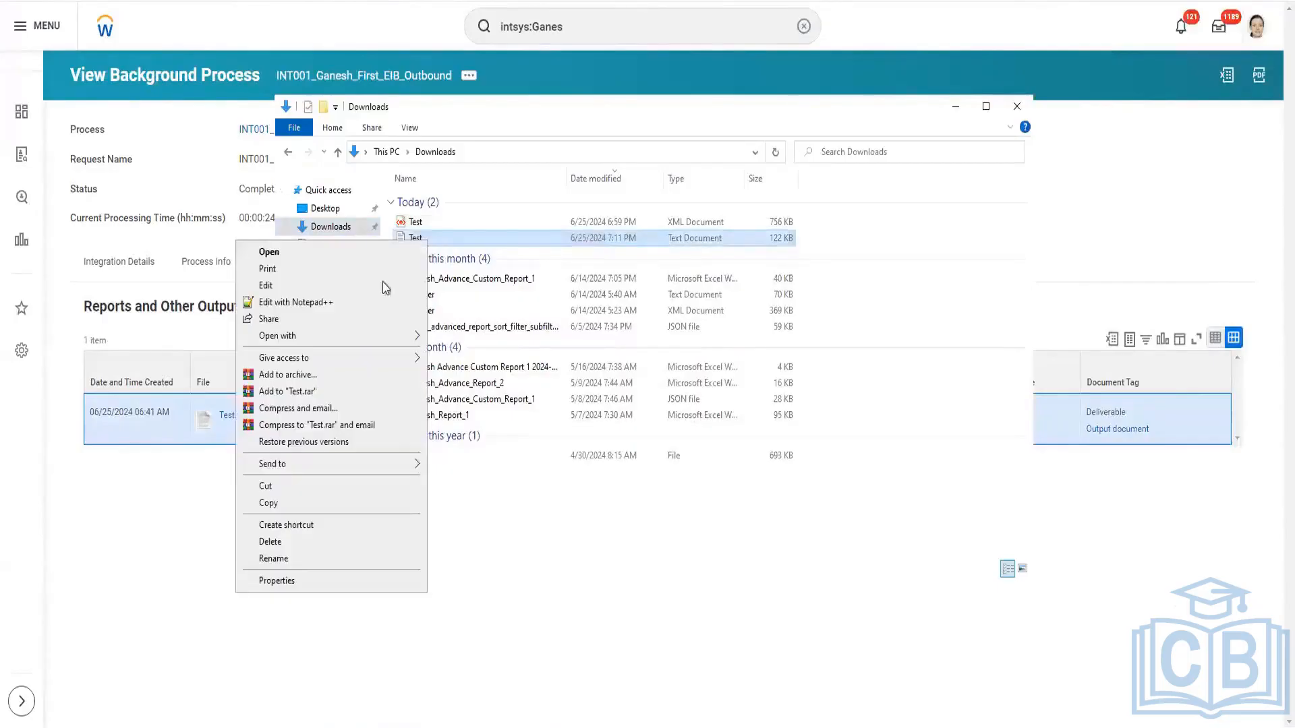
{"action": "left_click", "coordinate": [354, 305]}
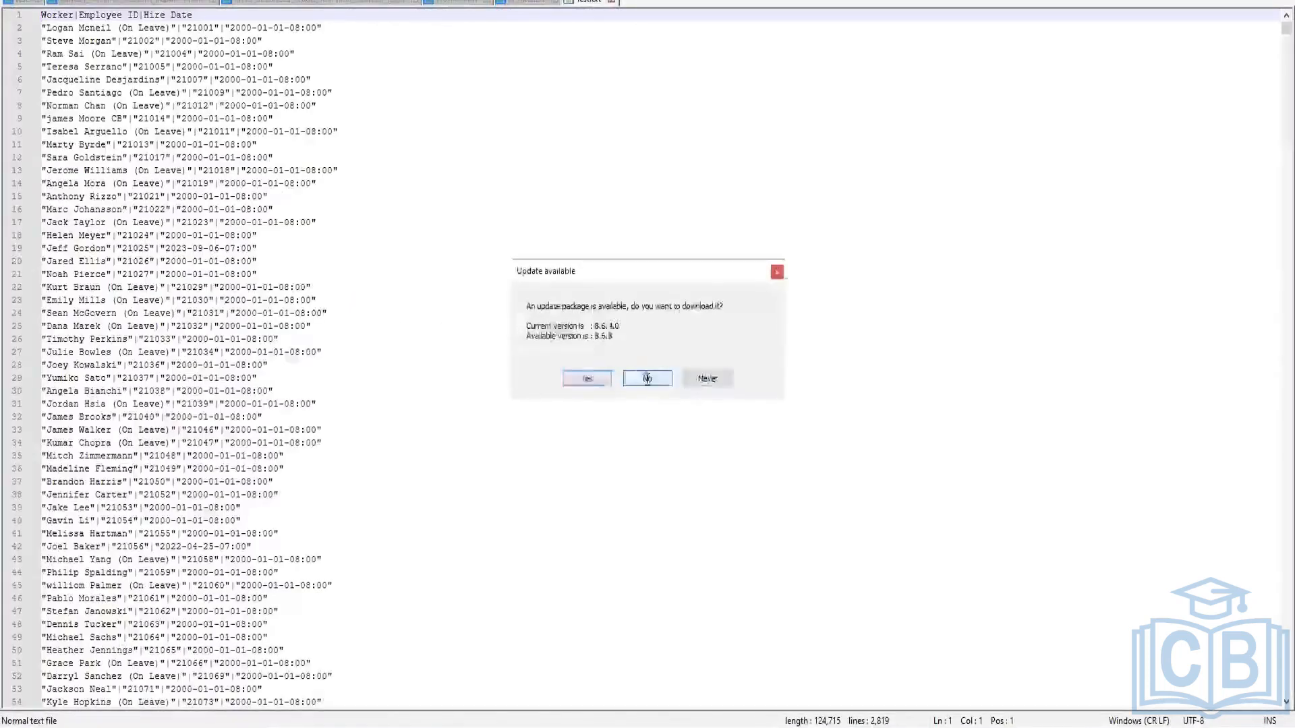
{"action": "left_click", "coordinate": [646, 378]}
Examine the text output's header row, first data row and footer line, and compare them with the earlier XML output.
{"action": "left_click", "coordinate": [155, 170]}
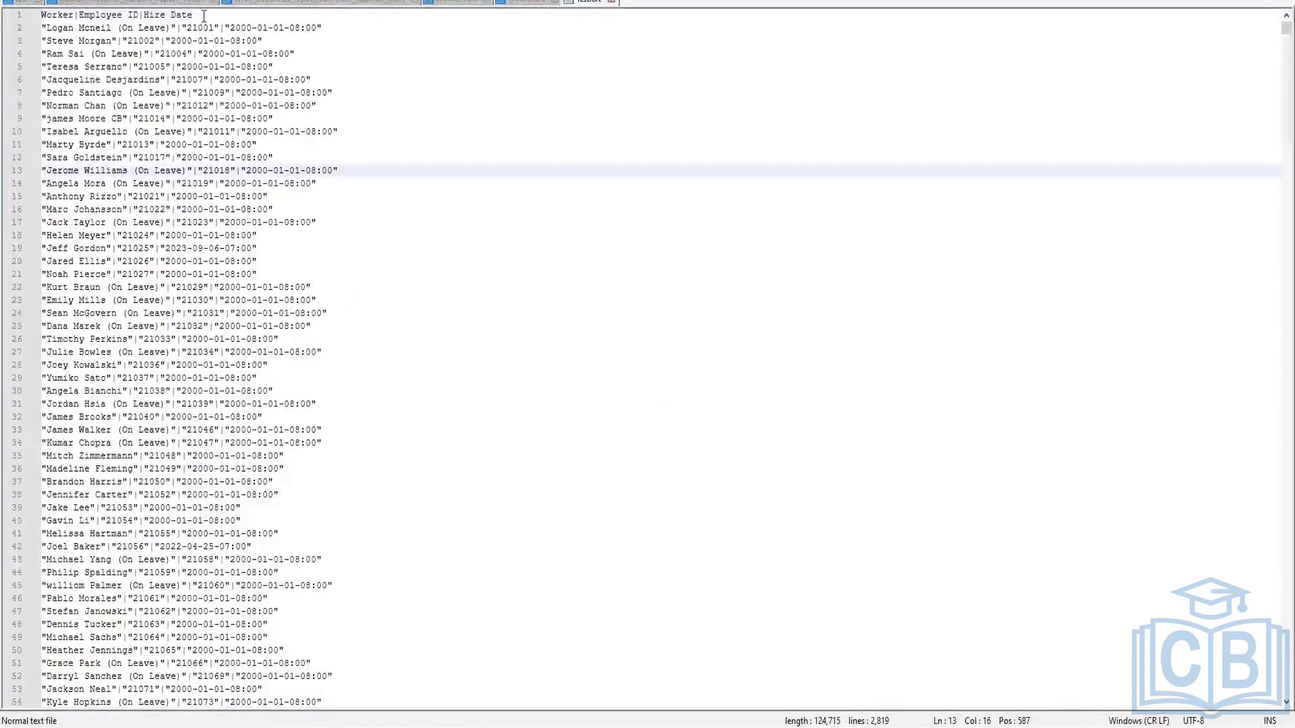
{"action": "left_click_drag", "start_coordinate": [196, 15], "coordinate": [31, 6]}
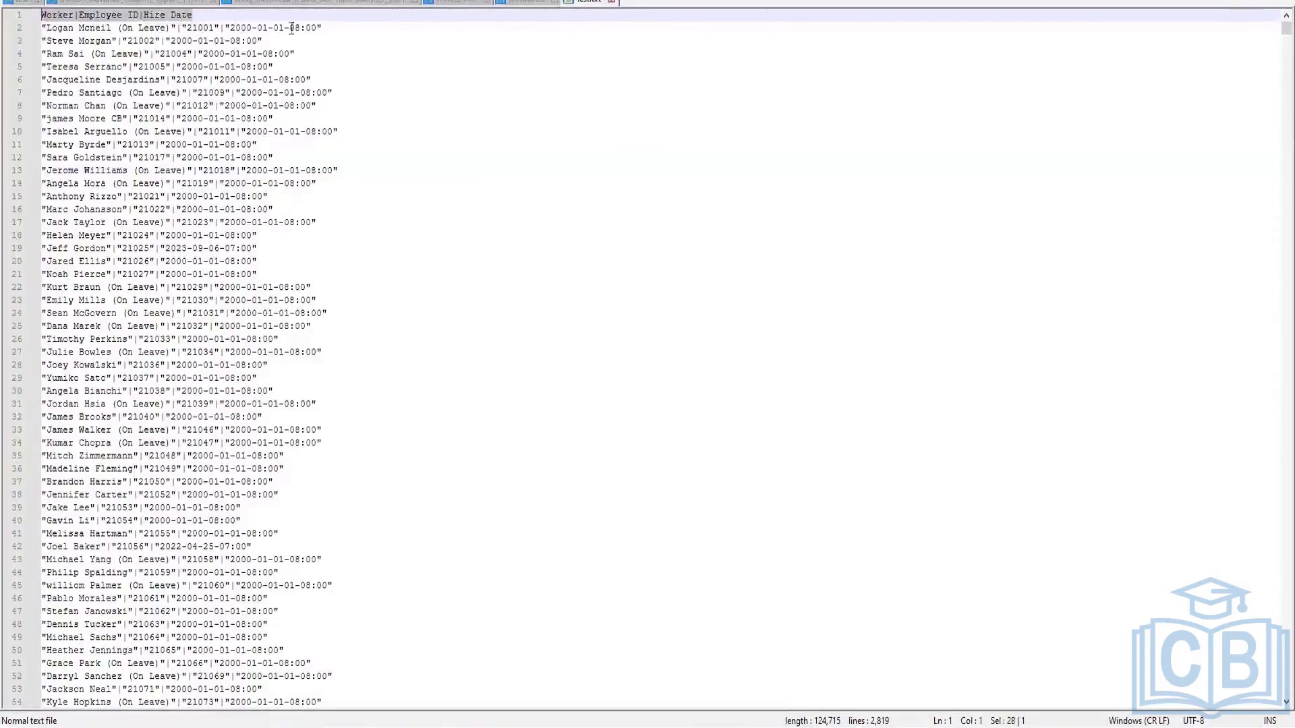
{"action": "left_click_drag", "start_coordinate": [324, 28], "coordinate": [34, 28]}
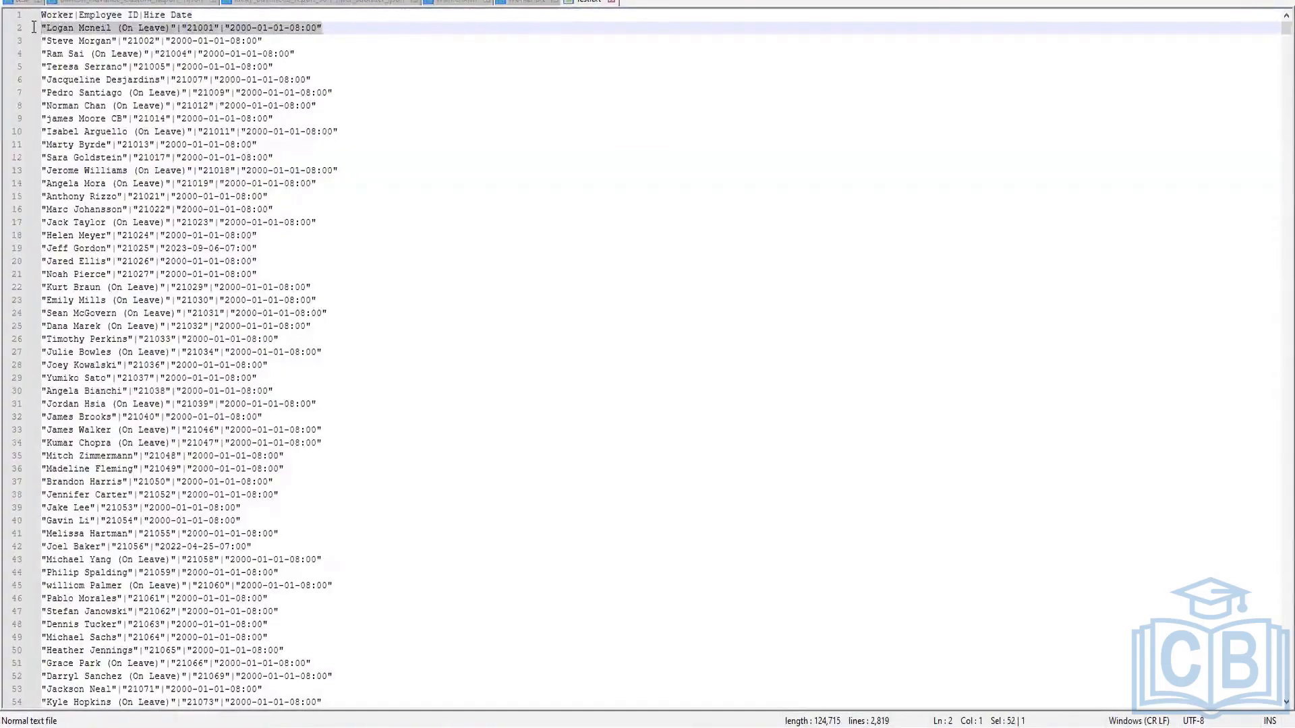
{"action": "left_click", "coordinate": [446, 313]}
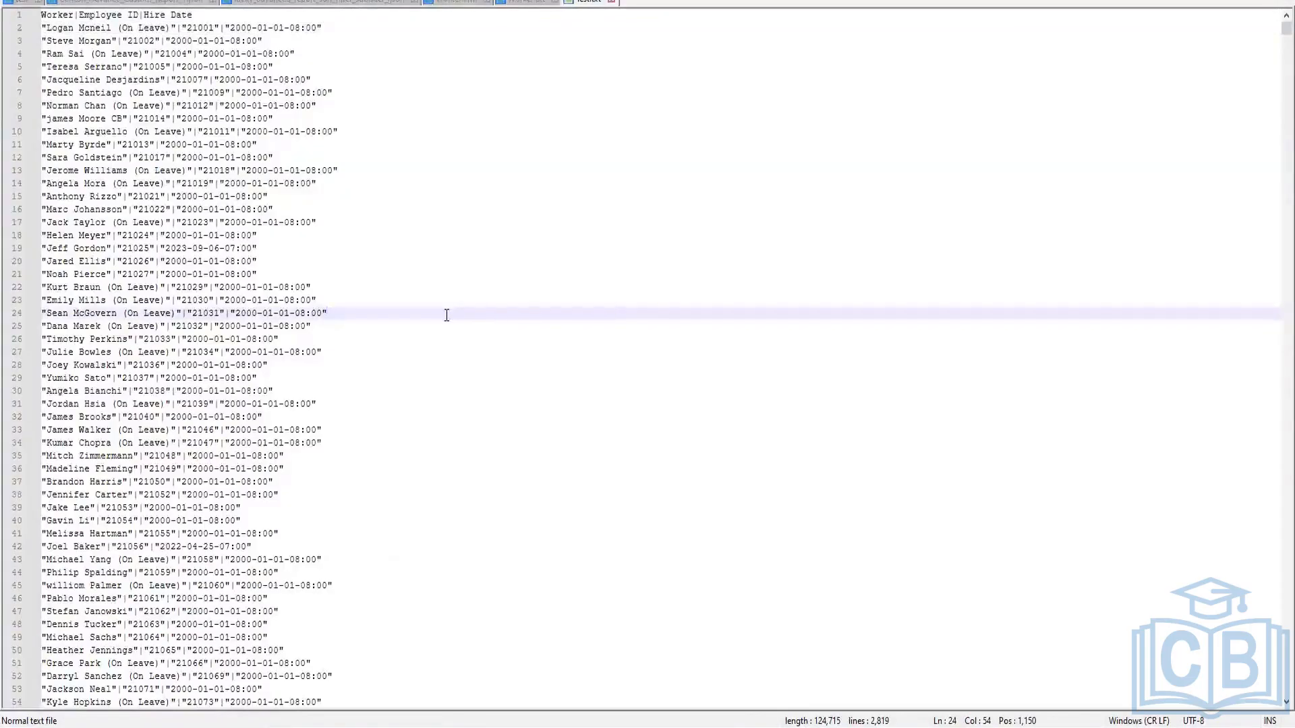
{"action": "key", "text": "ctrl+End"}
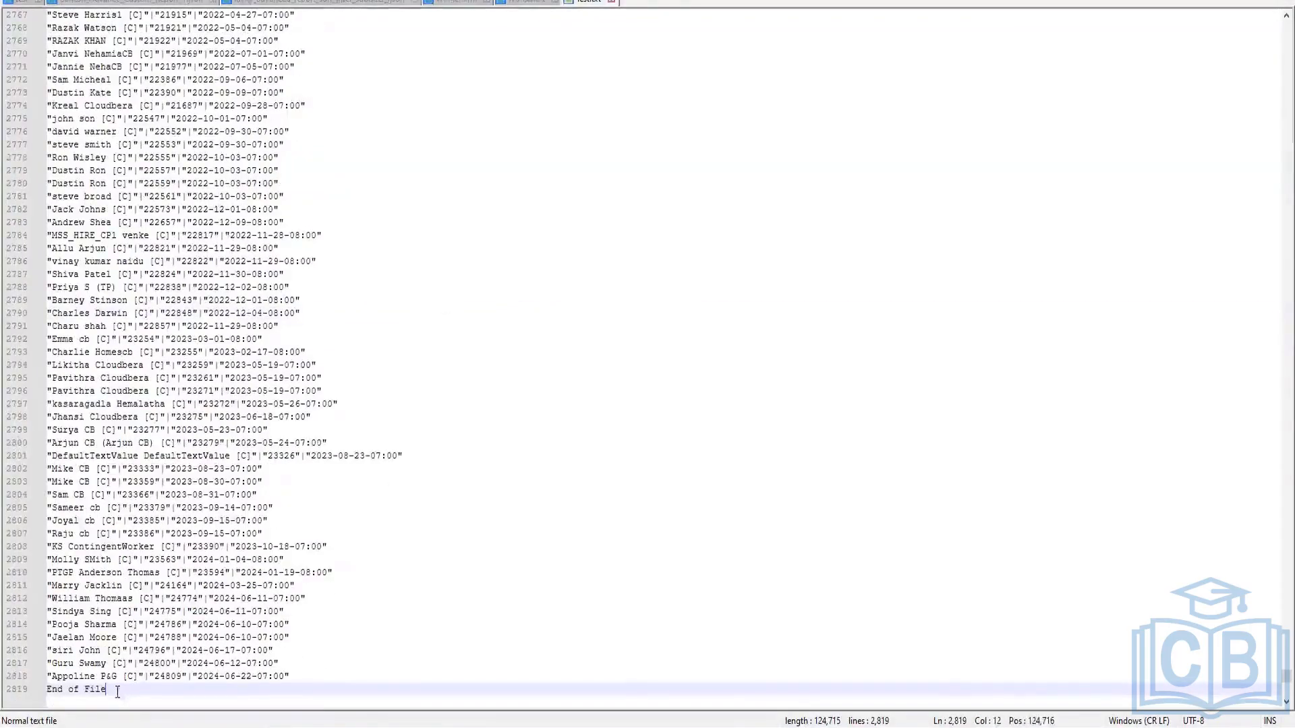
{"action": "left_click_drag", "start_coordinate": [120, 691], "coordinate": [37, 692]}
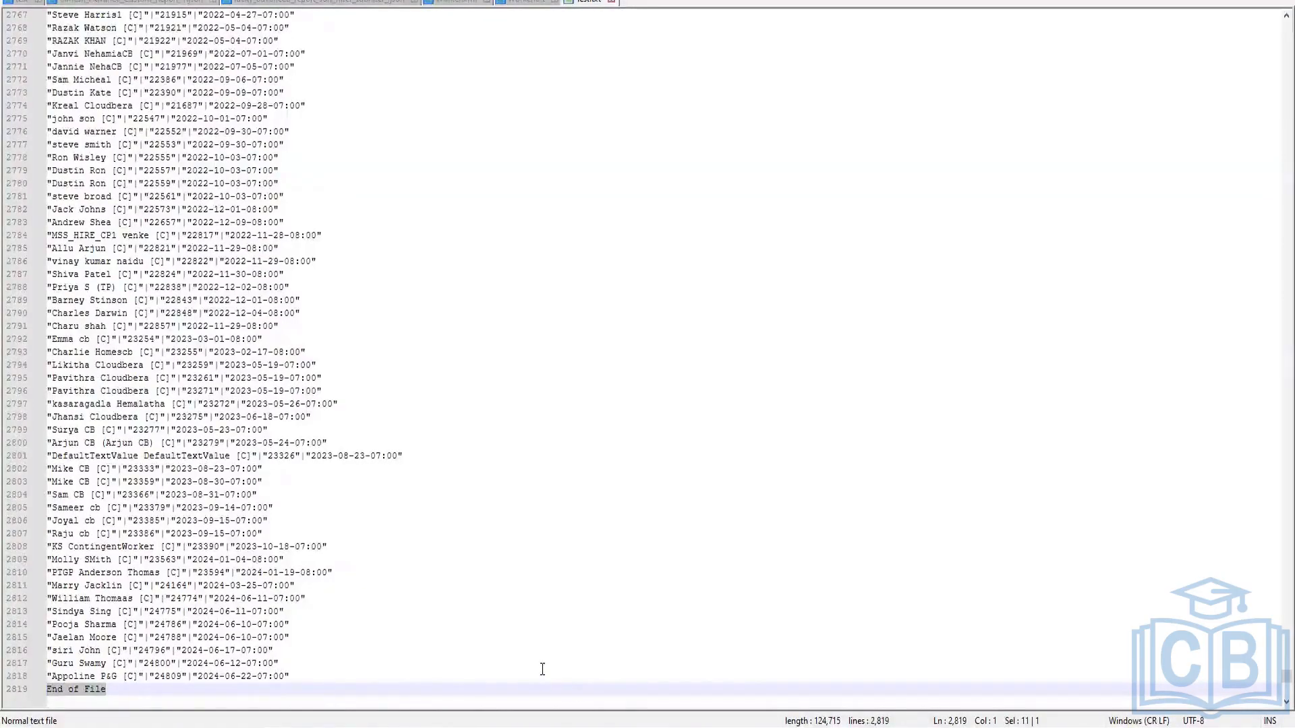
{"action": "key", "text": "ctrl+Home"}
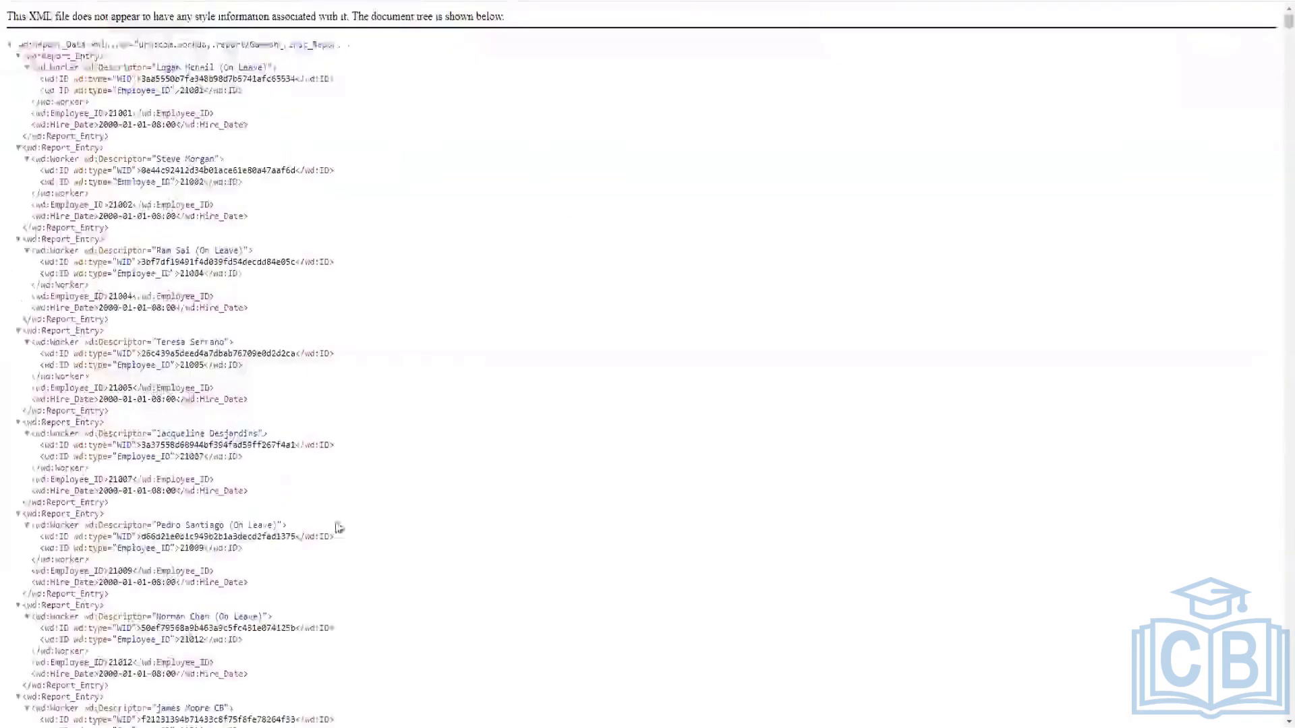
{"action": "left_click_drag", "start_coordinate": [13, 43], "coordinate": [213, 365]}
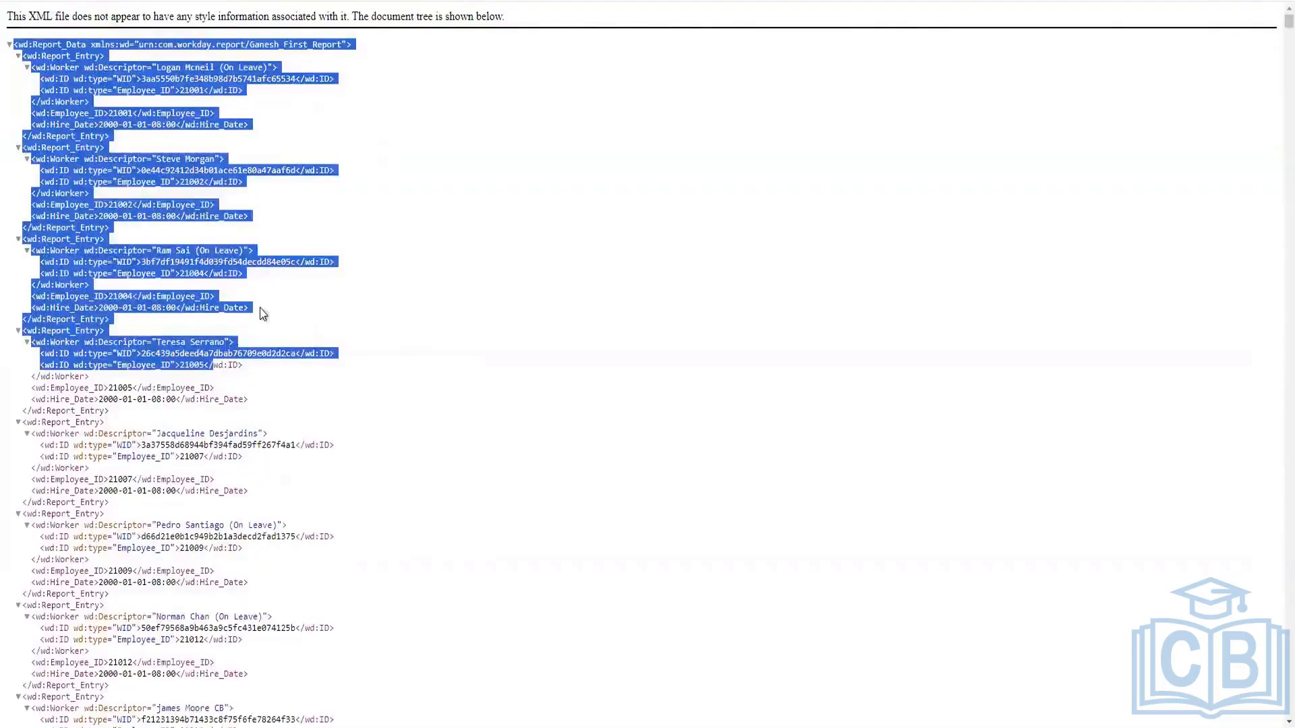